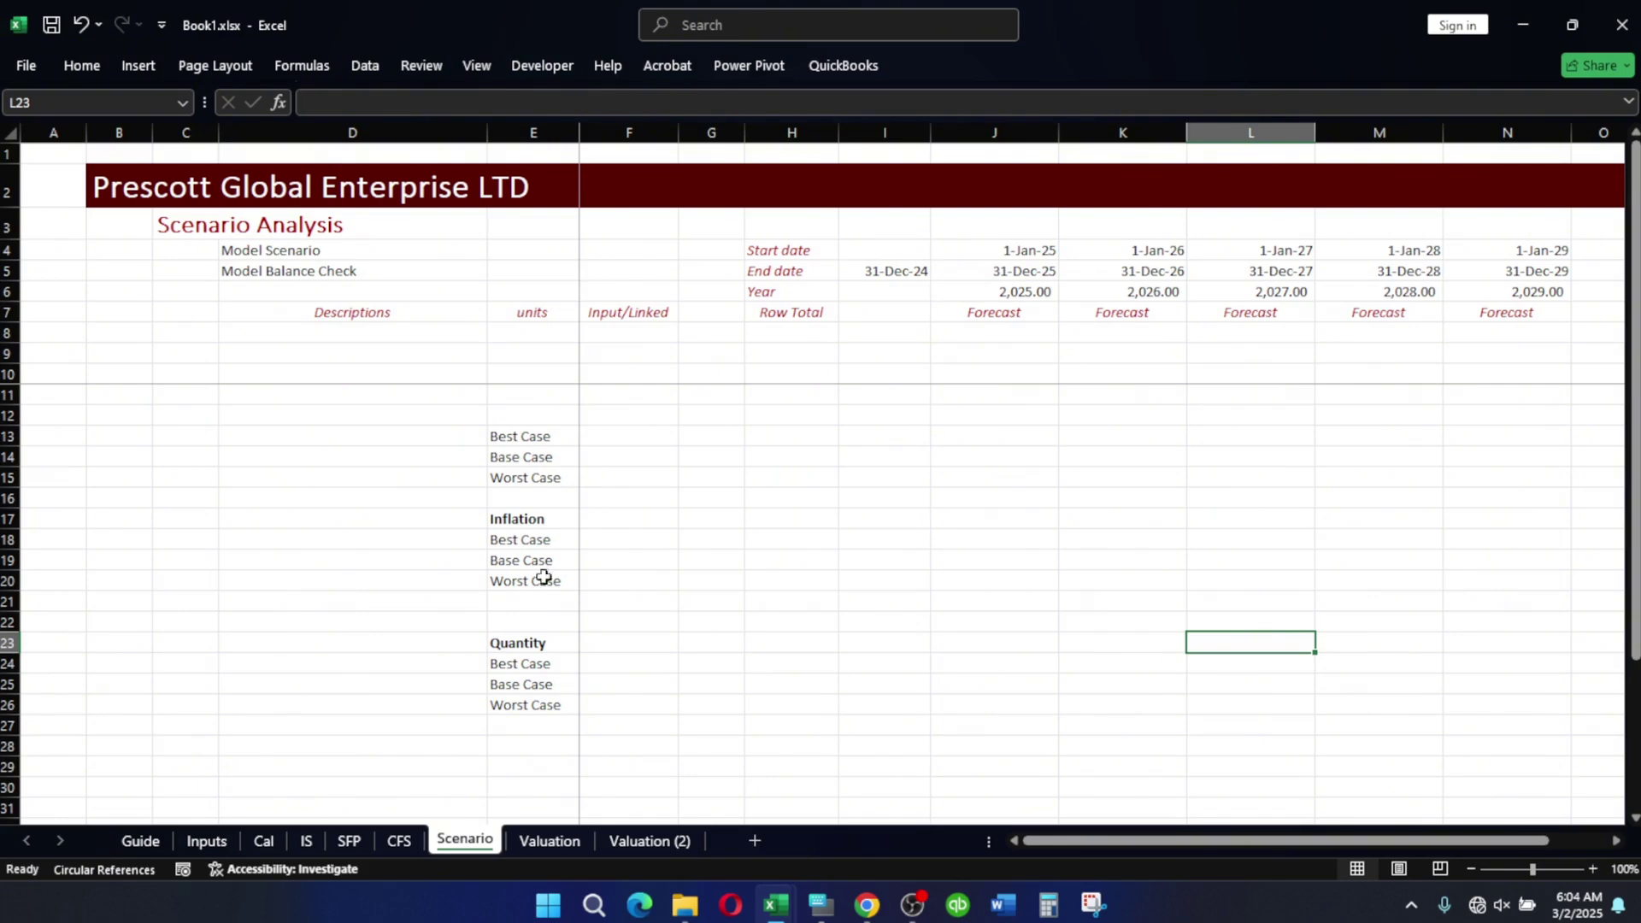
Review the Inputs and Guide sheets, including the model's purpose, and return to the Scenario sheet.
{"action": "left_click", "coordinate": [212, 841]}
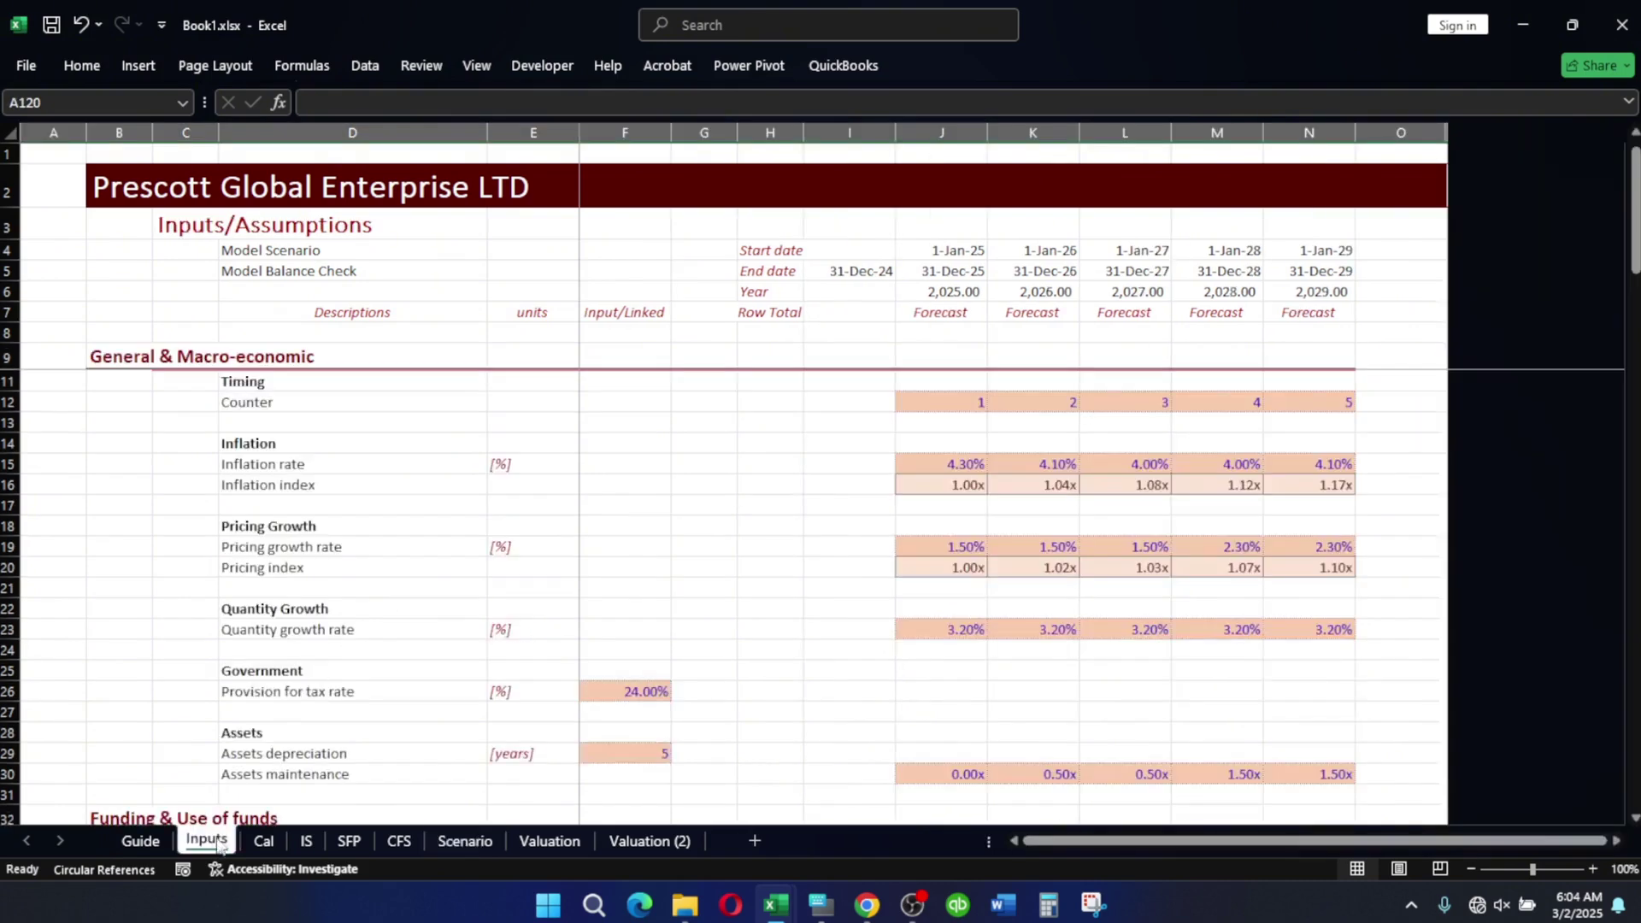
{"action": "left_click", "coordinate": [141, 842]}
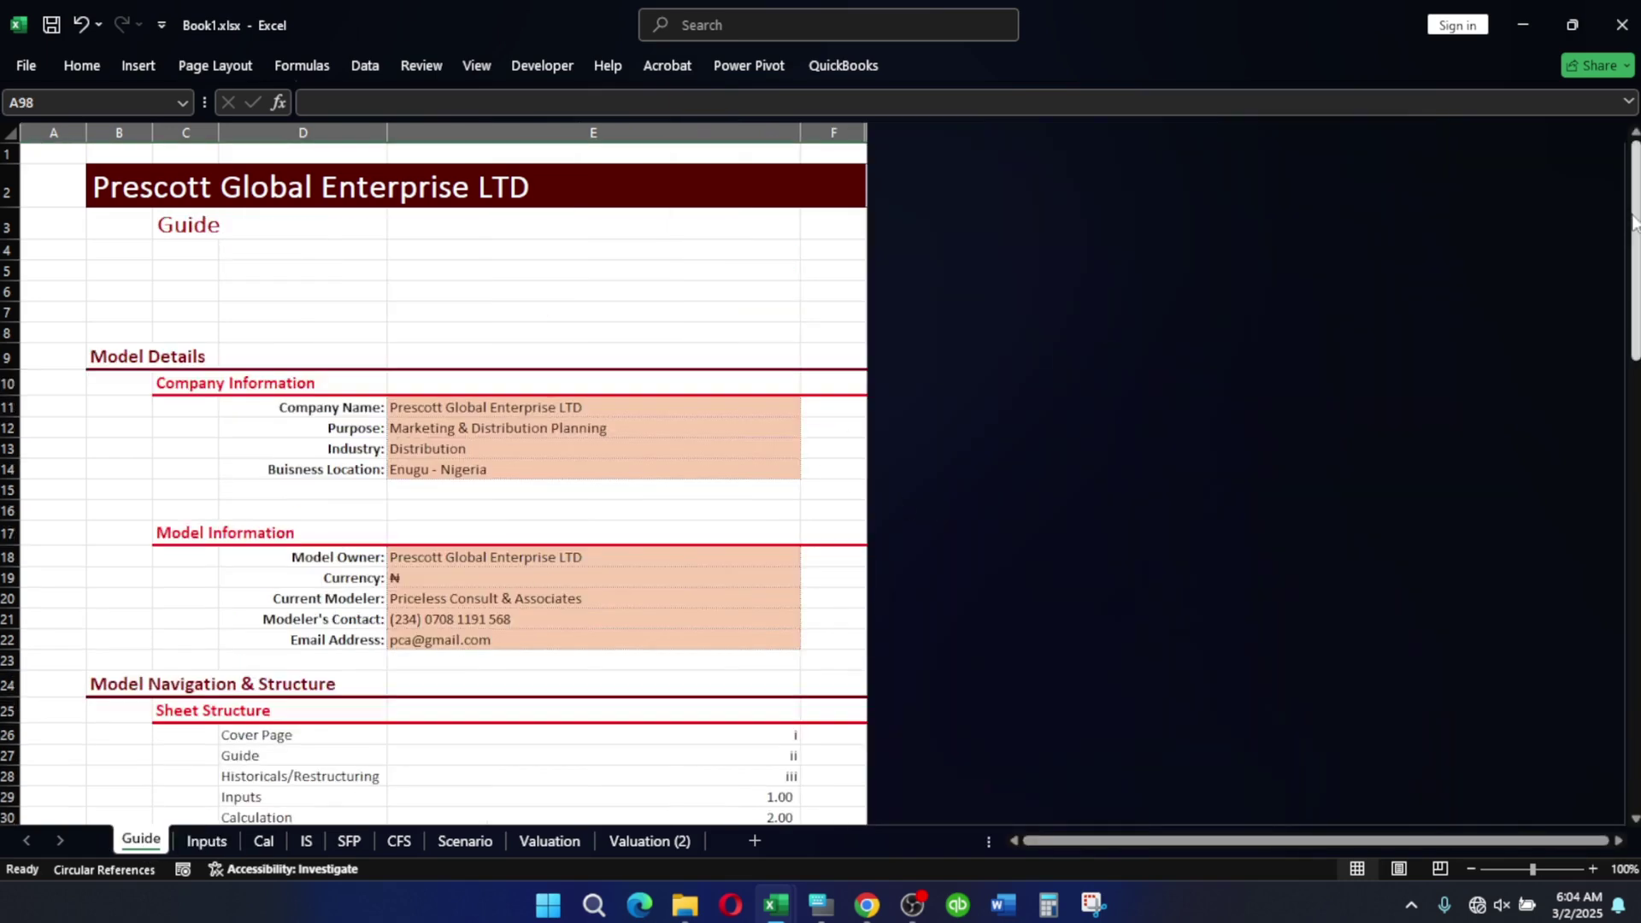
{"action": "left_click", "coordinate": [461, 431]}
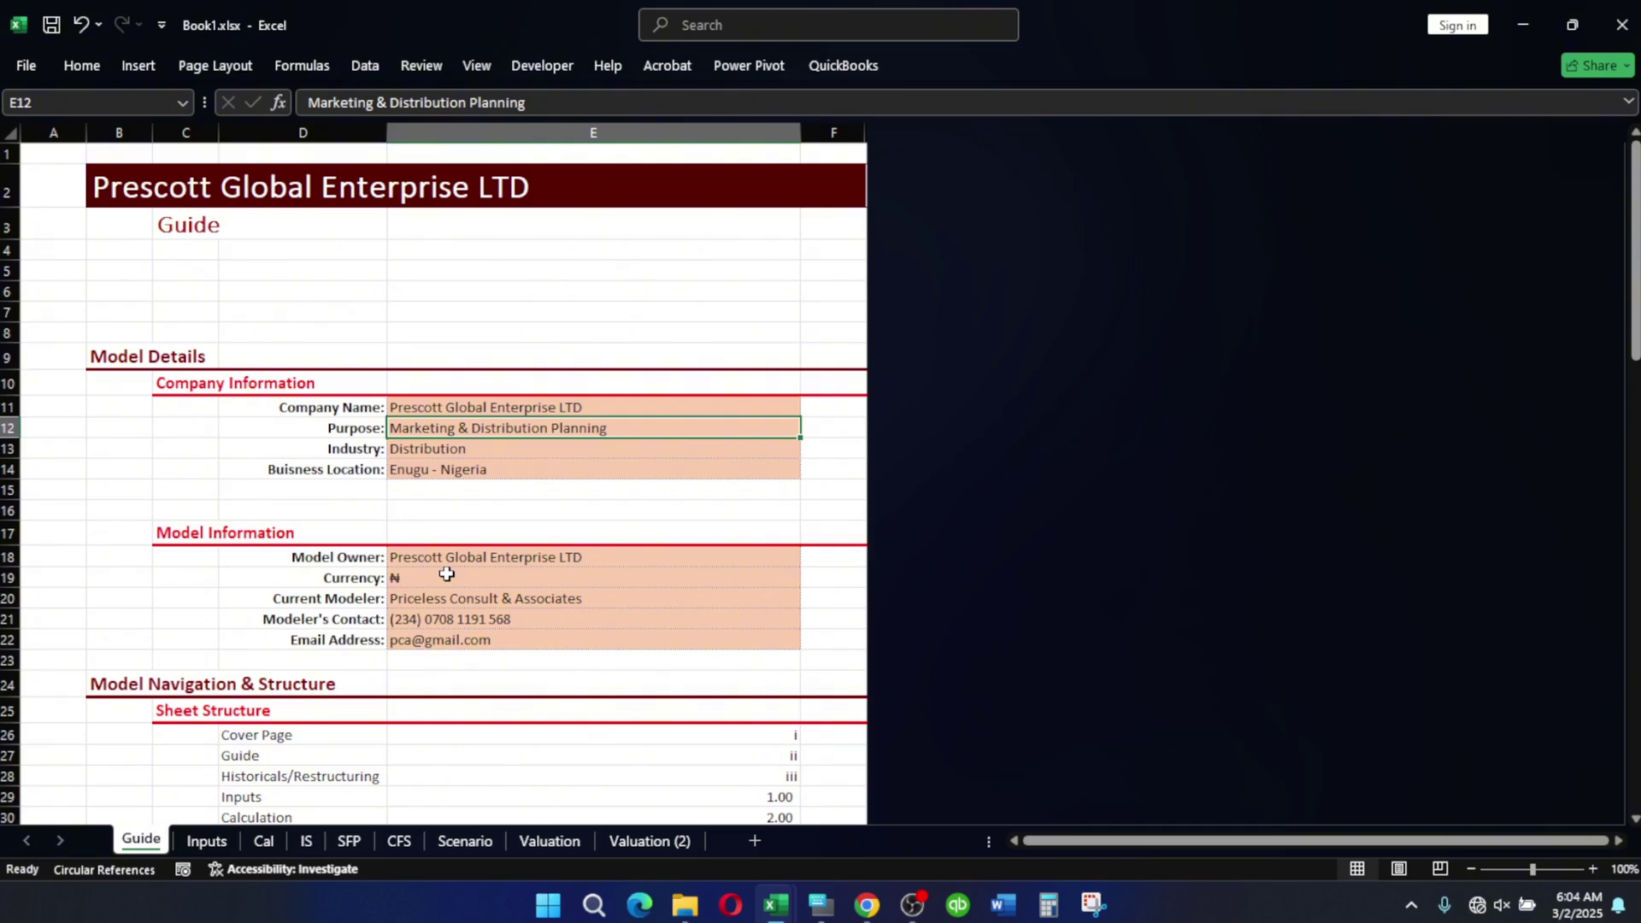
{"action": "left_click", "coordinate": [461, 840]}
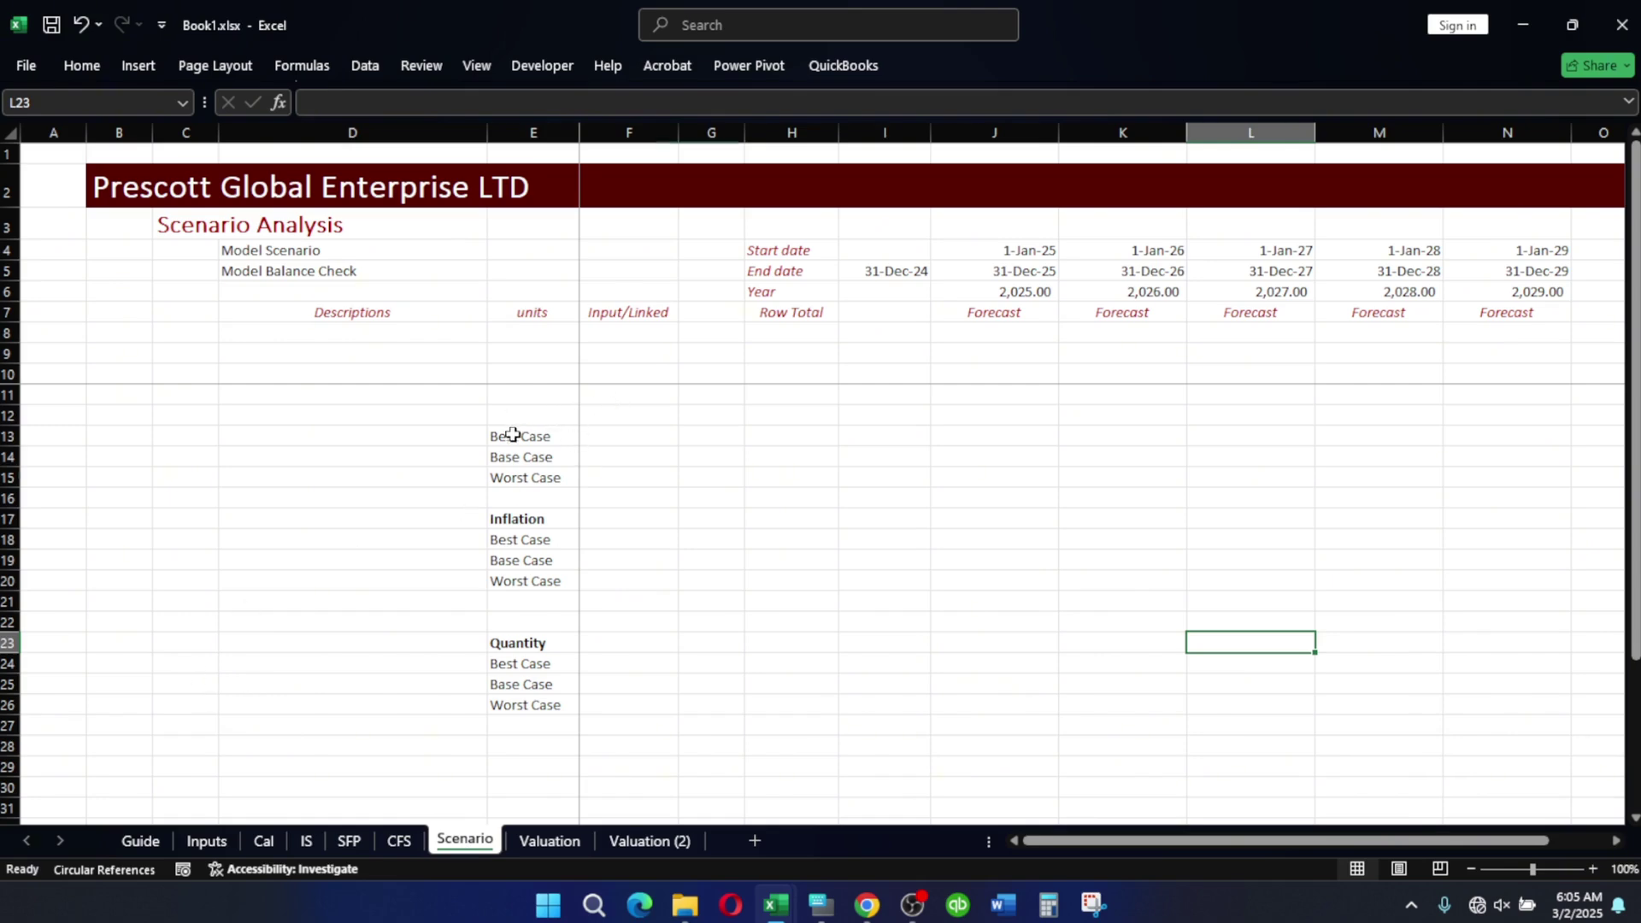
Assign the range name List to the Best Case, Base Case and Worst Case labels in E13:E15.
{"action": "mouse_move", "coordinate": [524, 436]}
{"action": "left_mouse_down"}
{"action": "mouse_move", "coordinate": [517, 465]}
{"action": "mouse_move", "coordinate": [544, 447]}
{"action": "left_mouse_up"}
{"action": "double_click", "coordinate": [539, 449]}
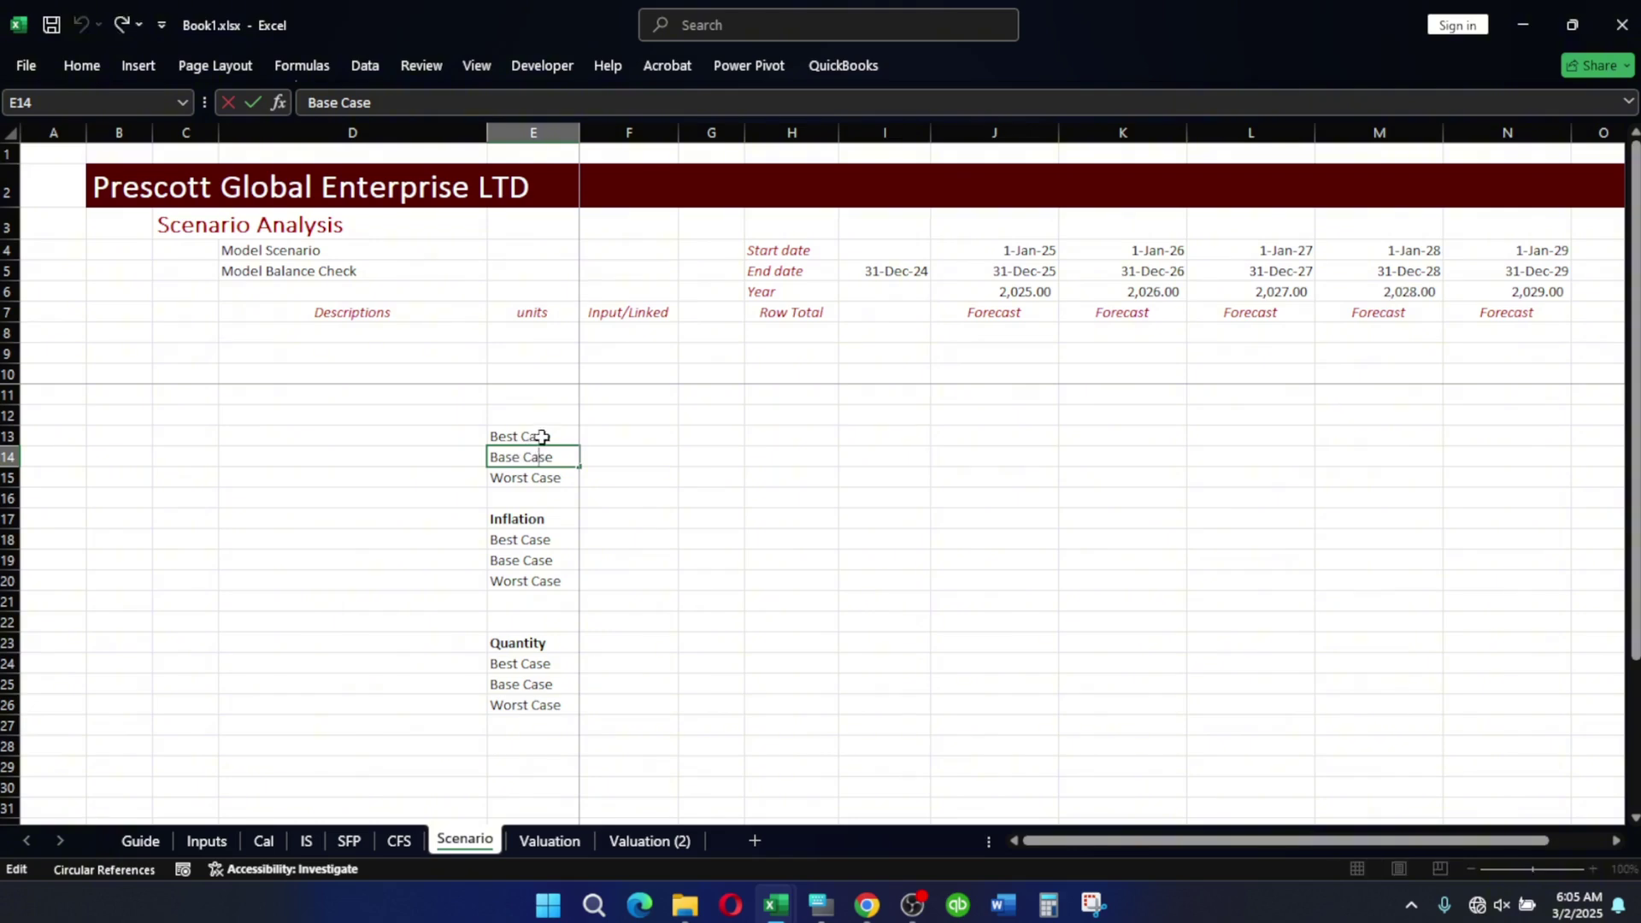
{"action": "left_click", "coordinate": [542, 436]}
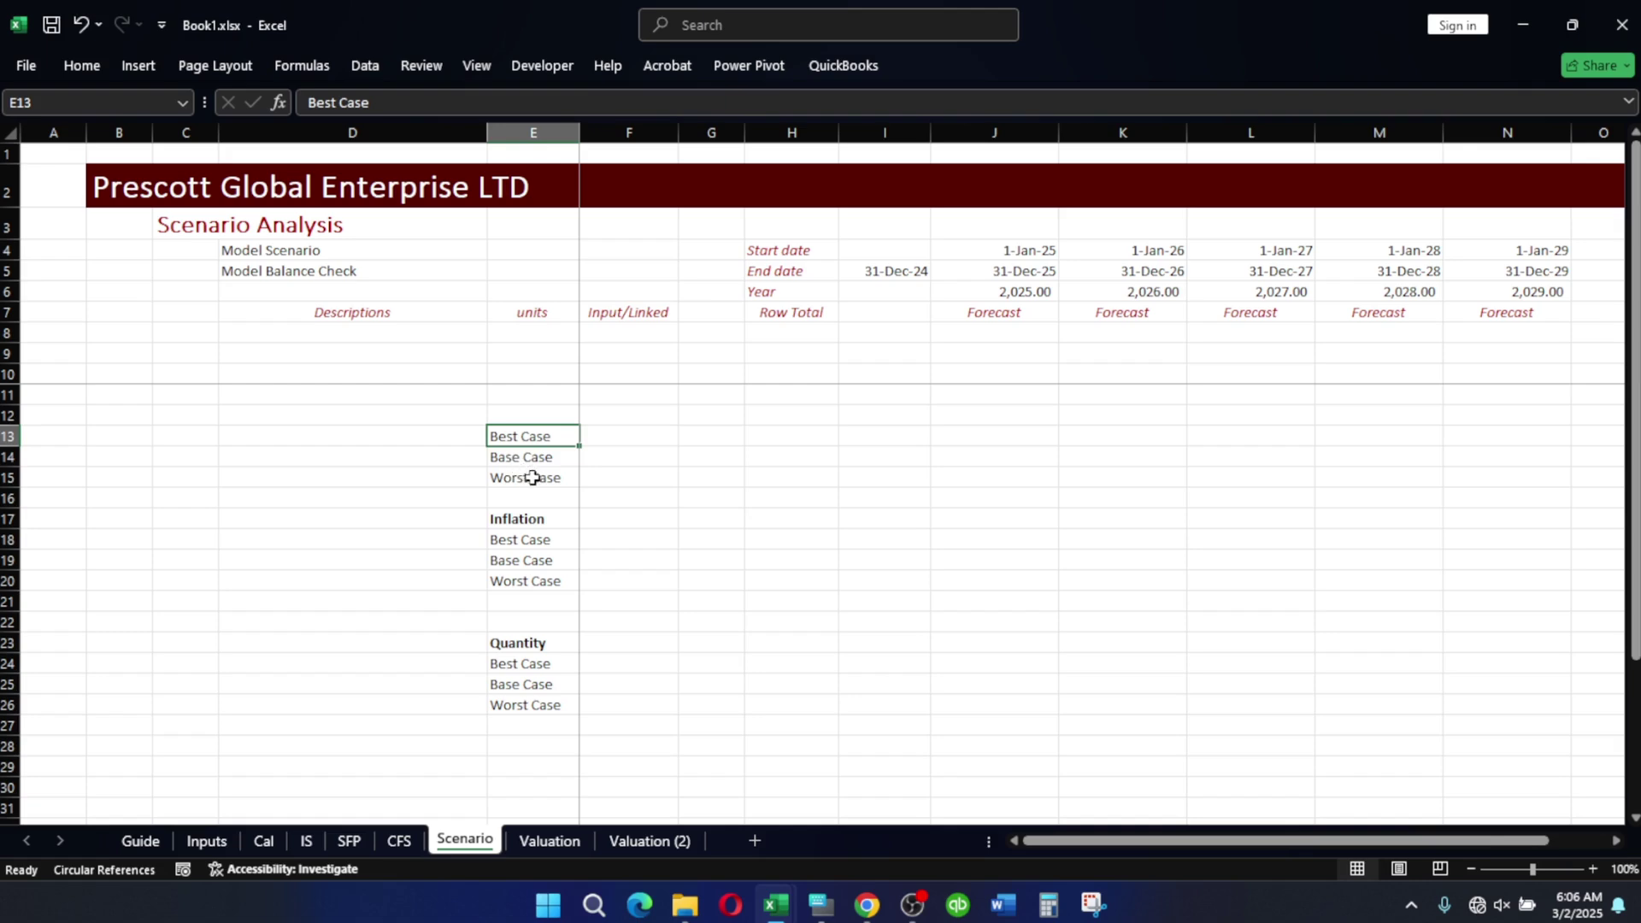
{"action": "left_click", "coordinate": [532, 478]}
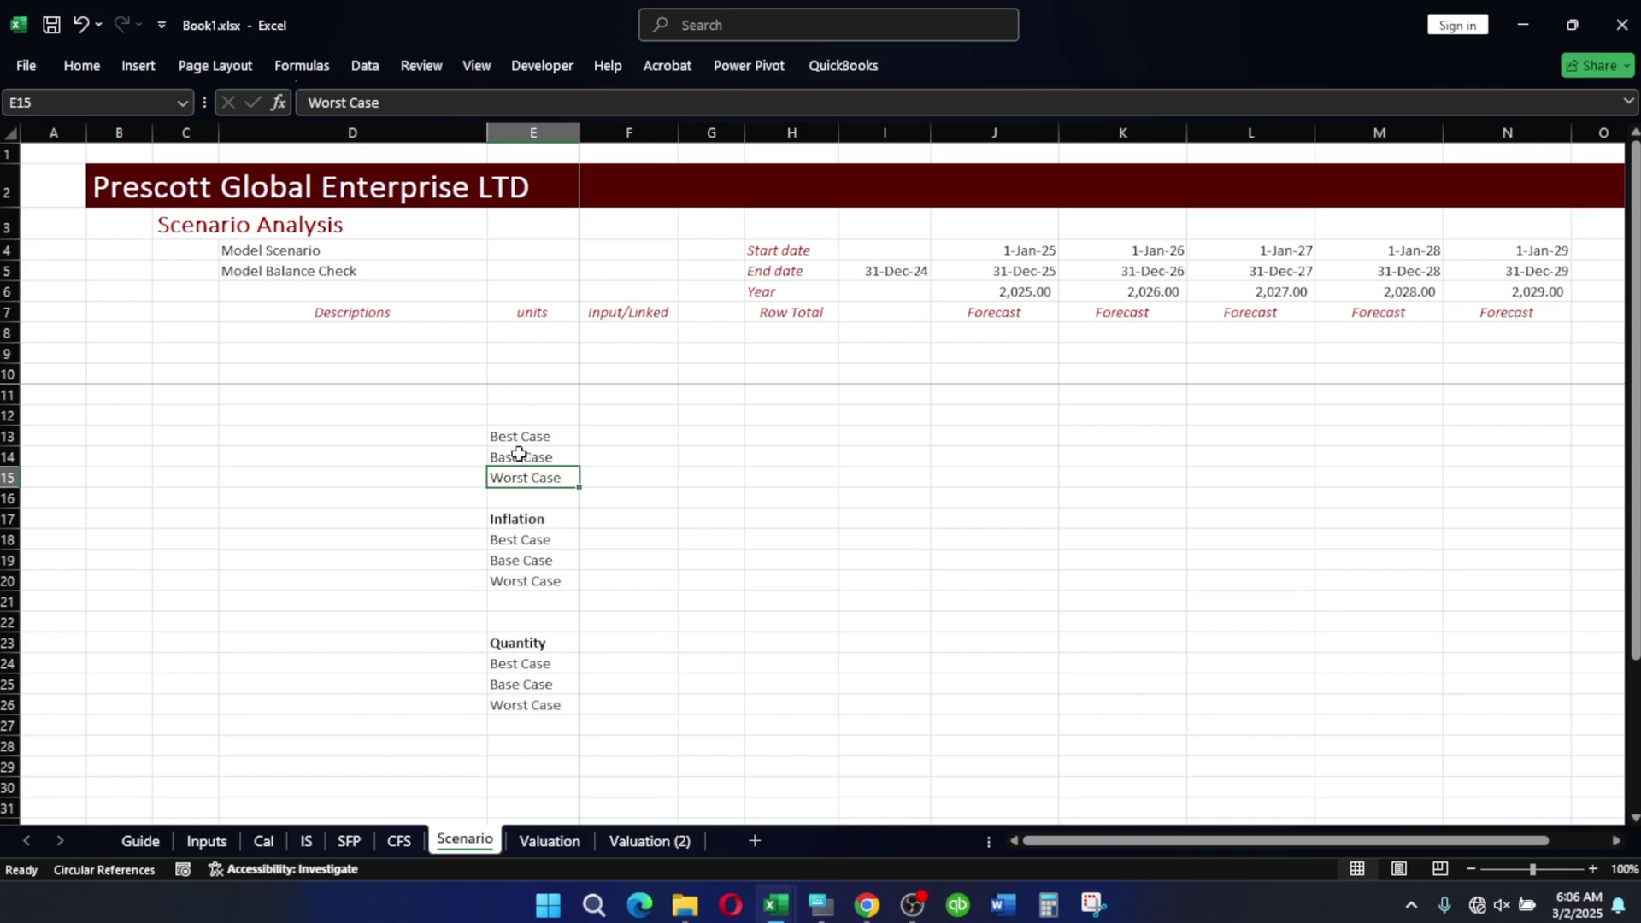
{"action": "left_click", "coordinate": [522, 440]}
{"action": "left_click_drag", "start_coordinate": [523, 440], "coordinate": [526, 478]}
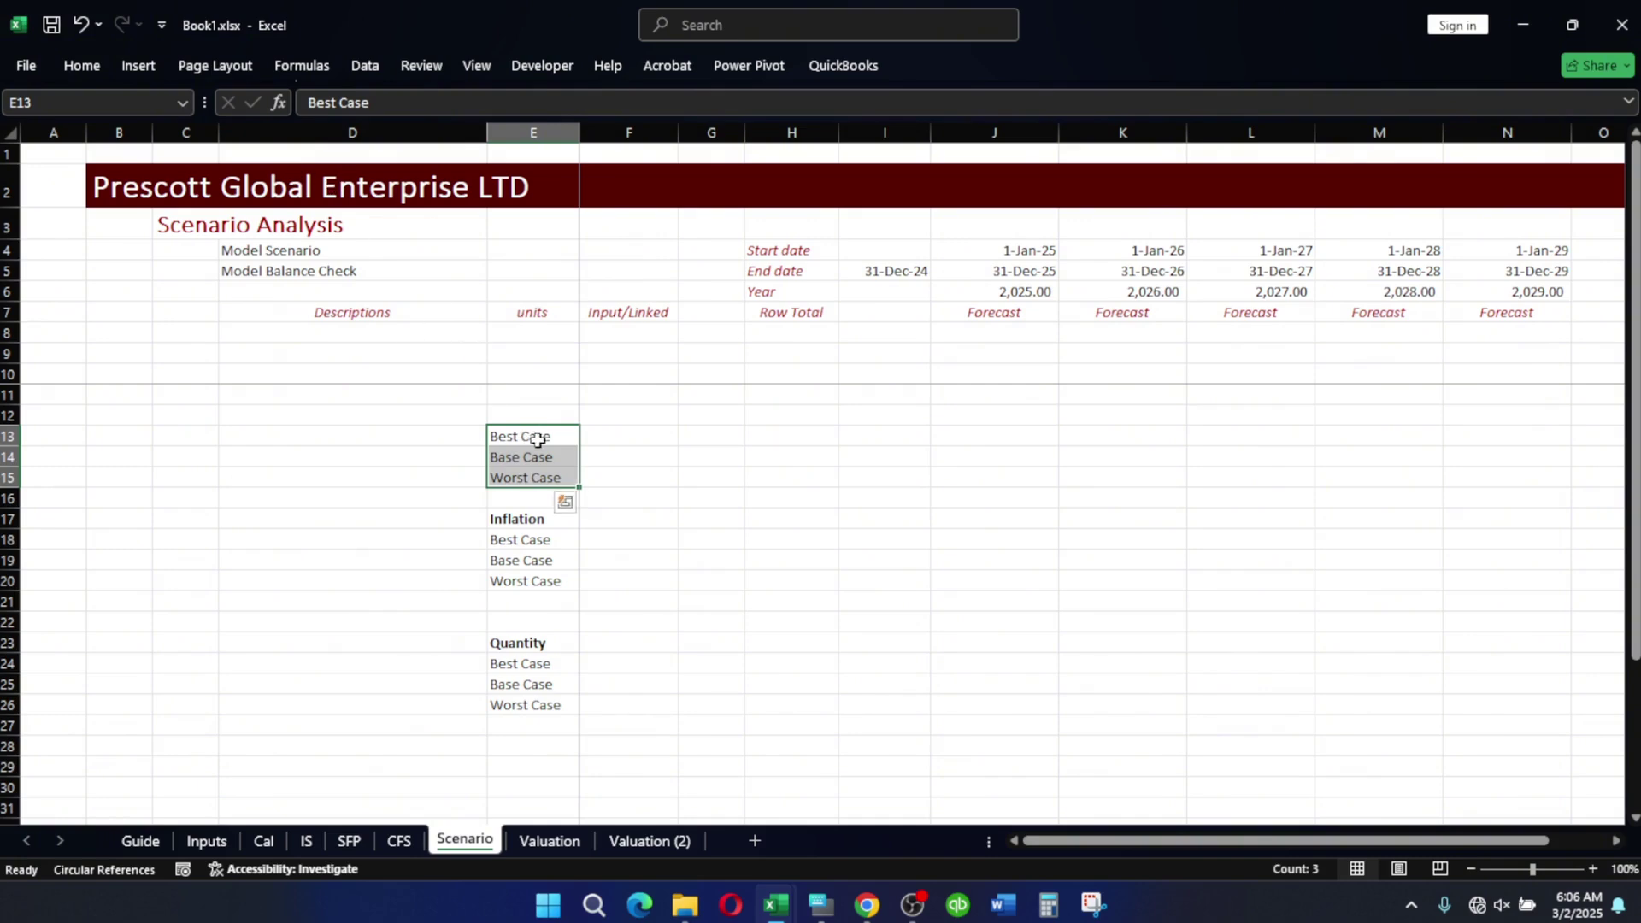
{"action": "left_click", "coordinate": [73, 102]}
{"action": "type", "text": "List"}
{"action": "key", "text": "Return"}
Number the Best, Base and Worst Case labels 1, 2 and 3 in cells D13:D15.
{"action": "left_click", "coordinate": [464, 437]}
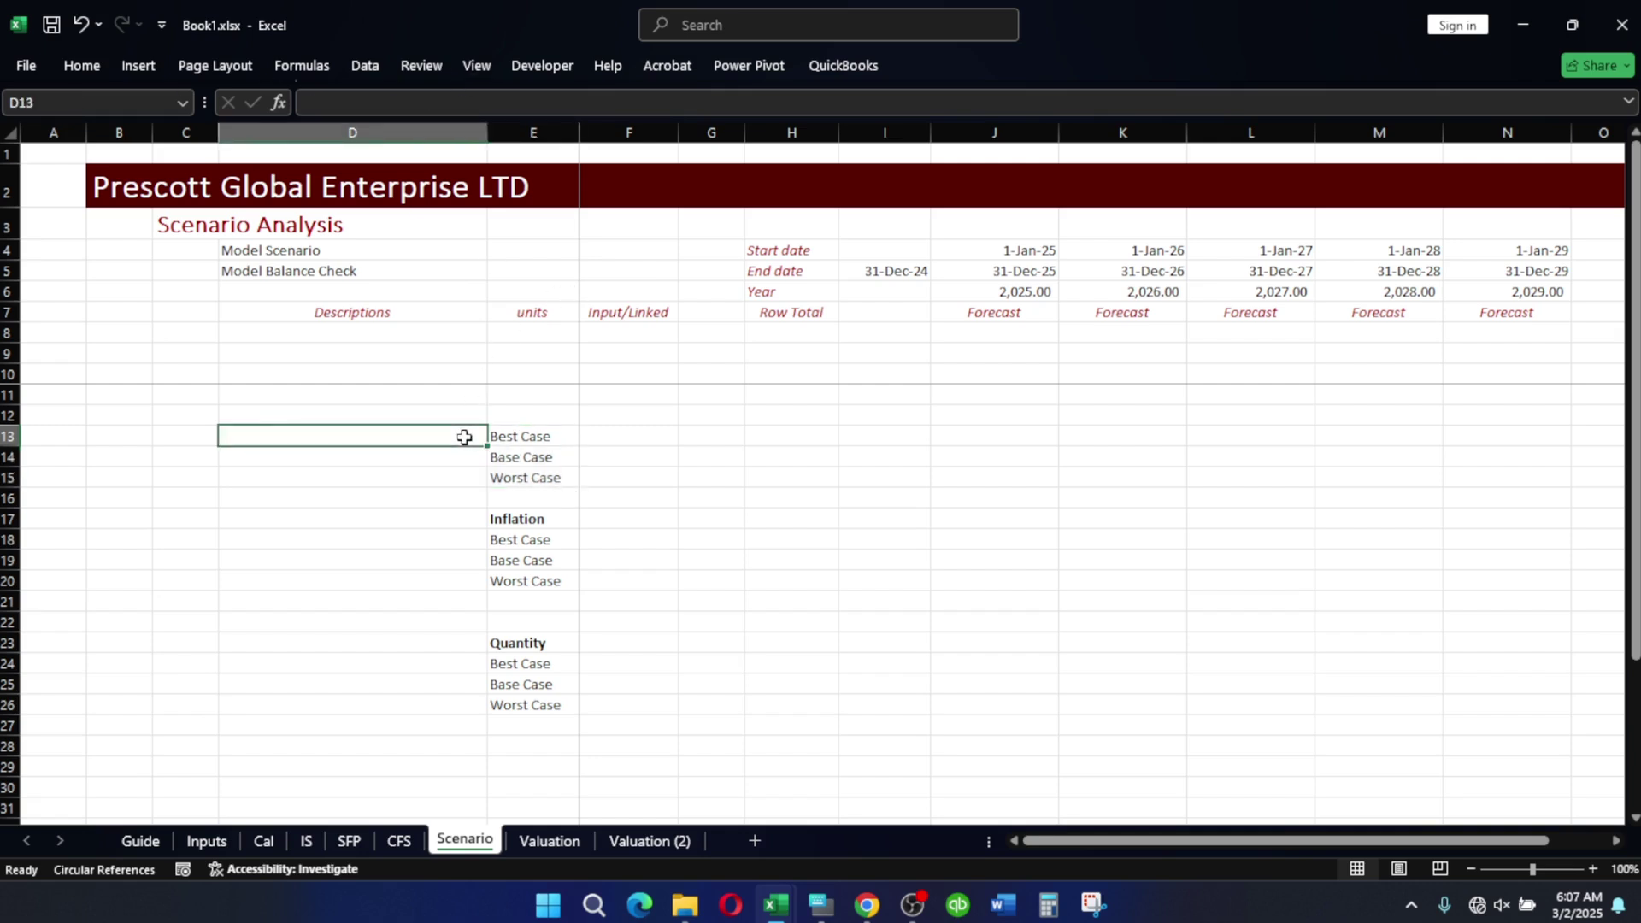
{"action": "left_click", "coordinate": [821, 905]}
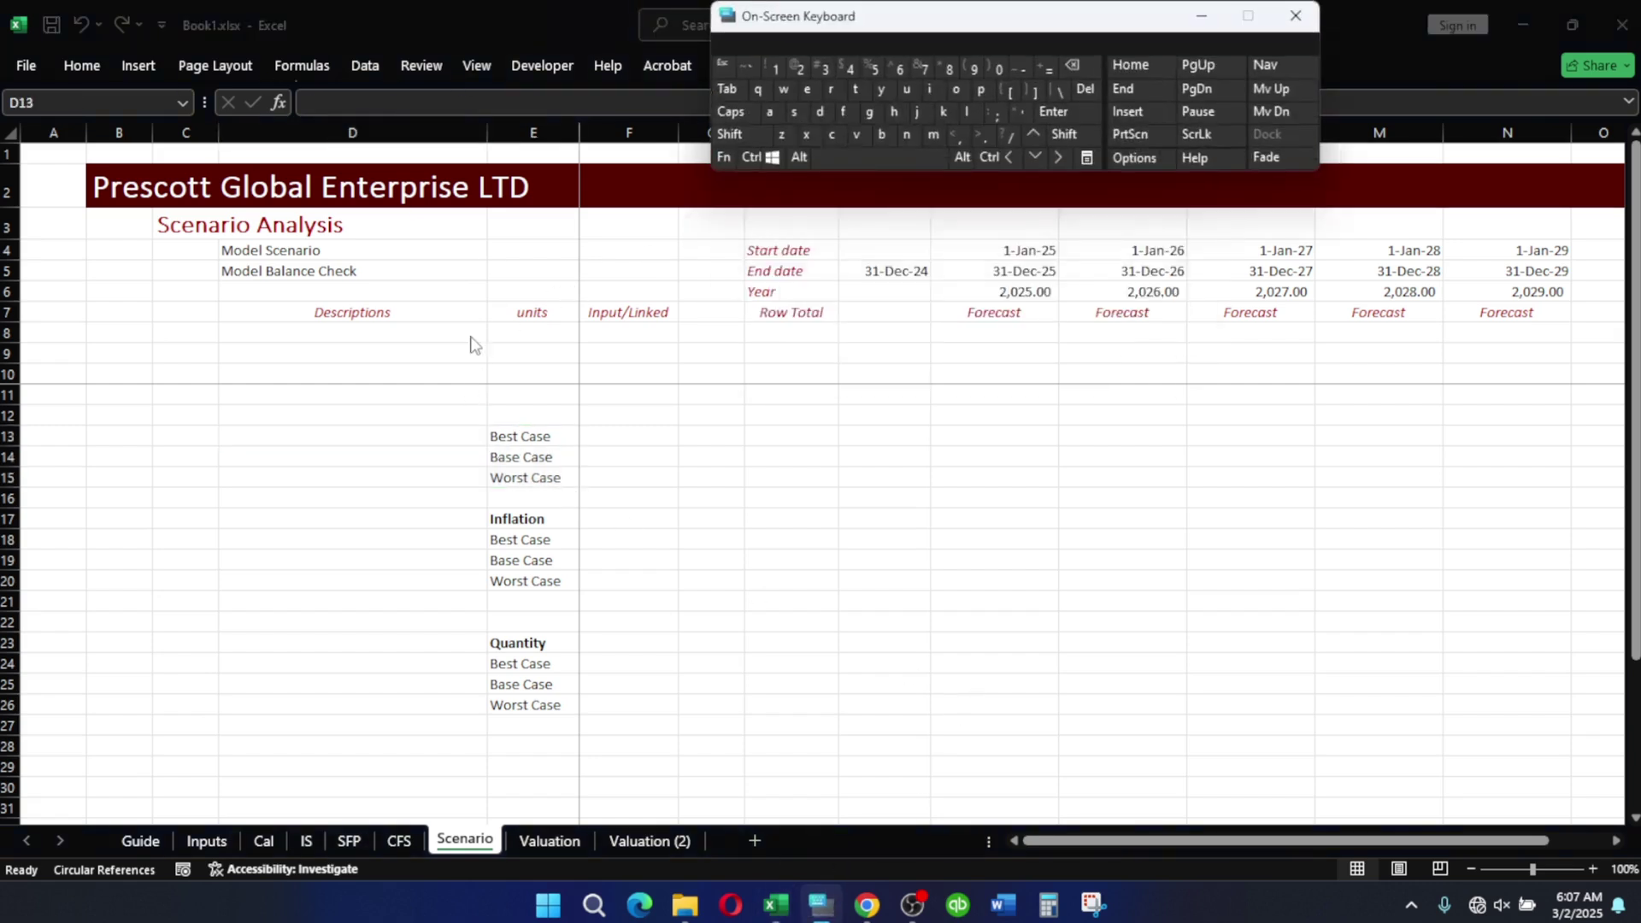
{"action": "left_click", "coordinate": [460, 438]}
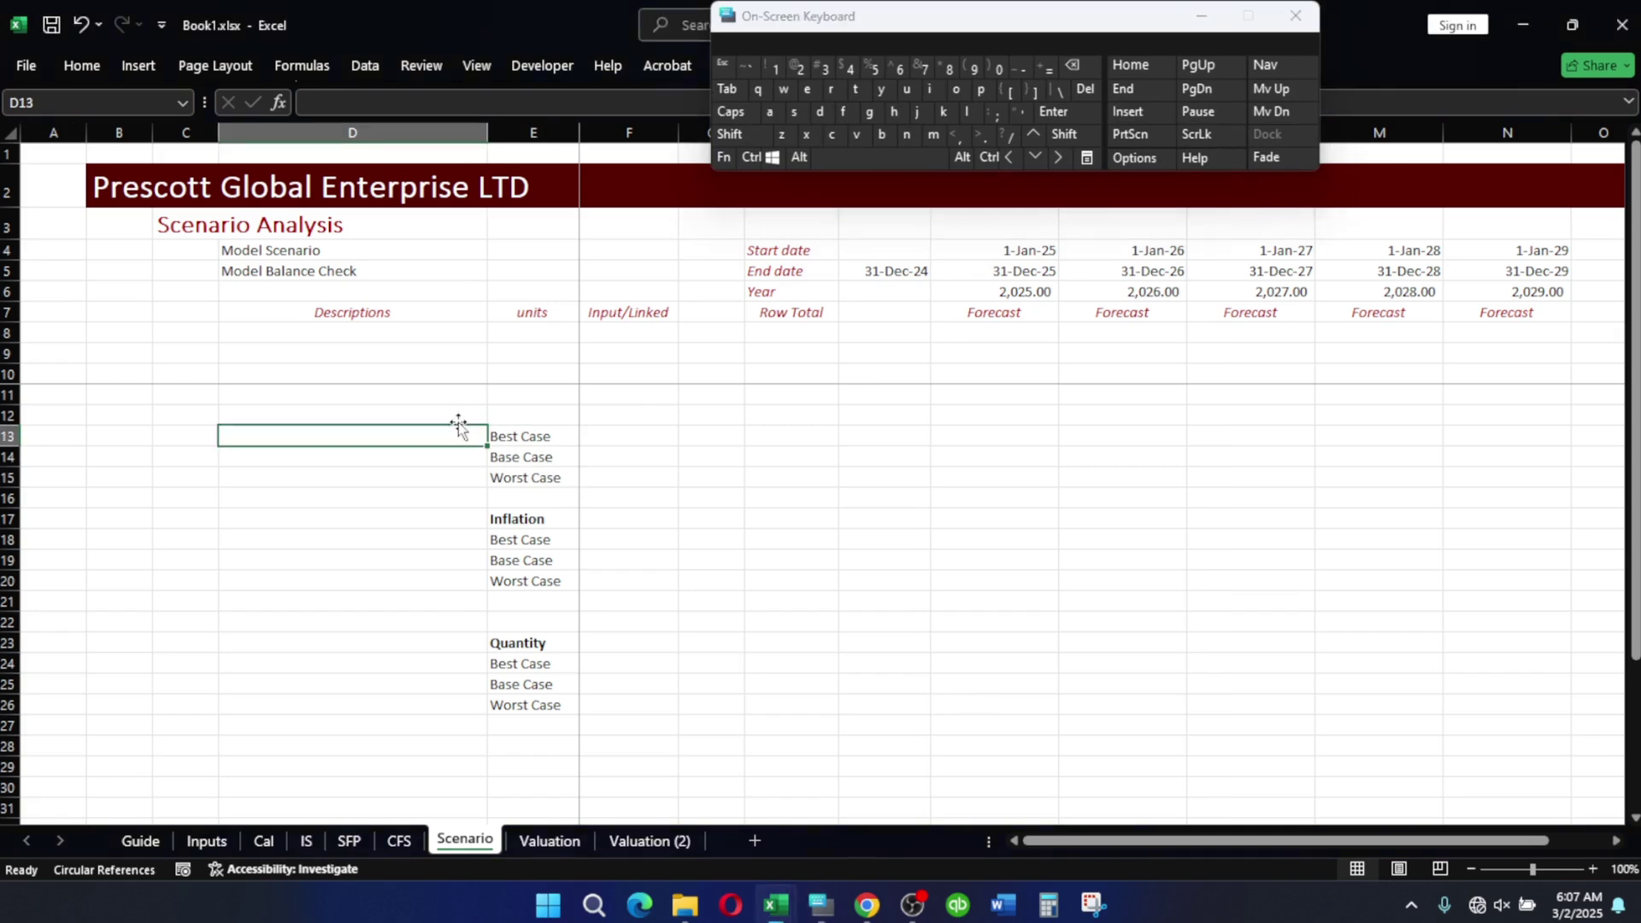
{"action": "left_click", "coordinate": [774, 68]}
{"action": "key", "text": "Return"}
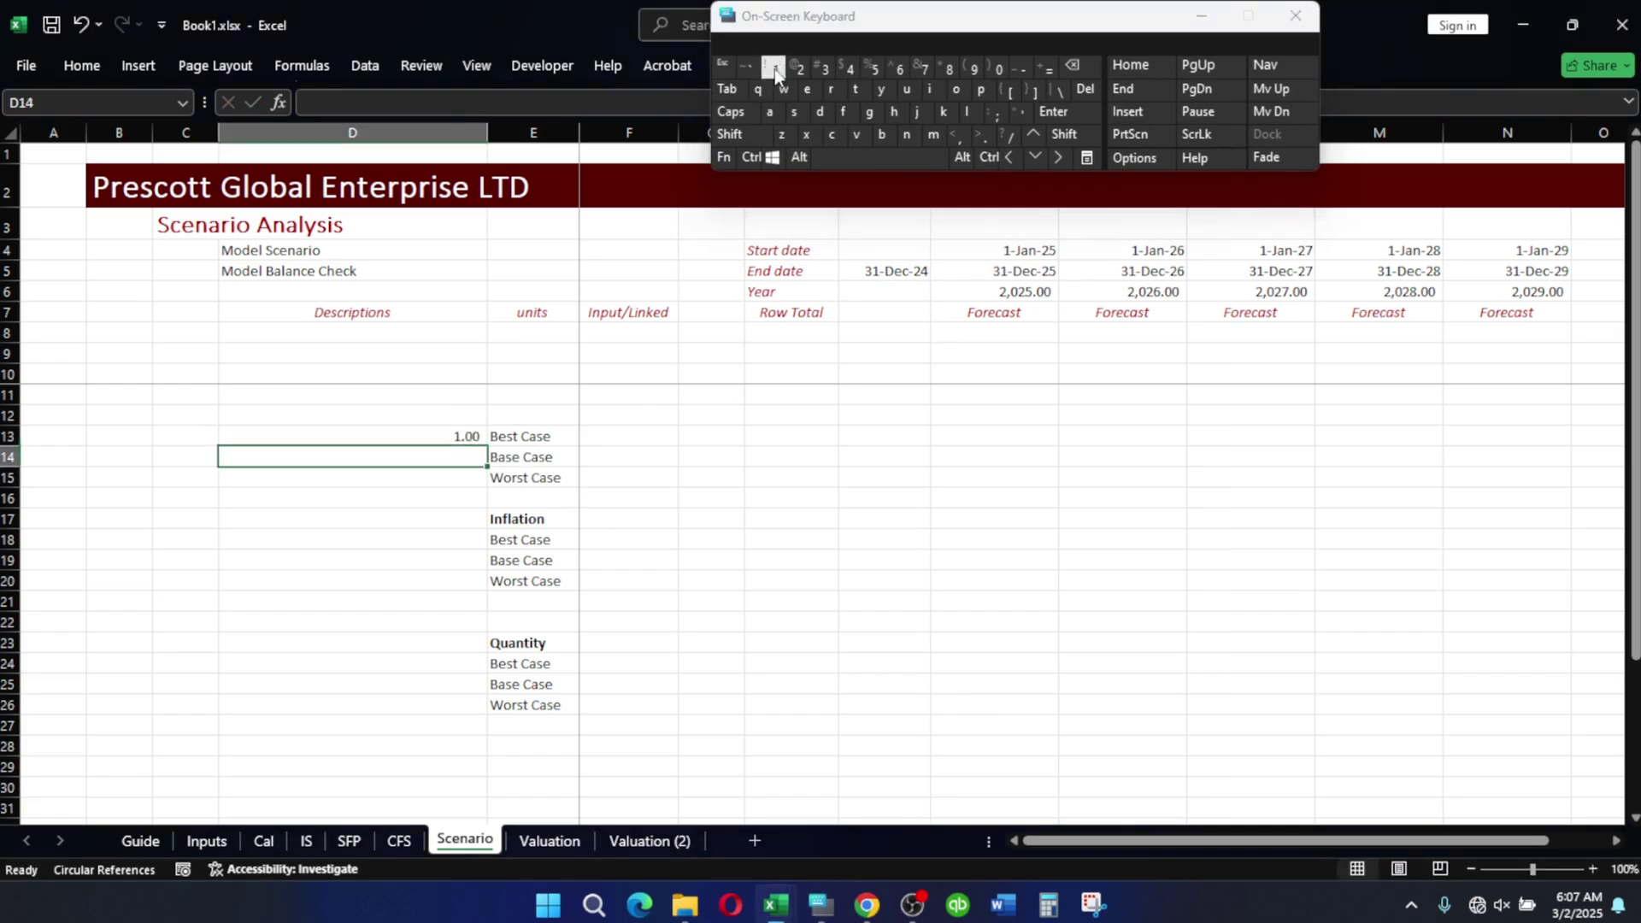
{"action": "type", "text": "2"}
{"action": "key", "text": "Return"}
{"action": "type", "text": "3"}
{"action": "key", "text": "Return"}
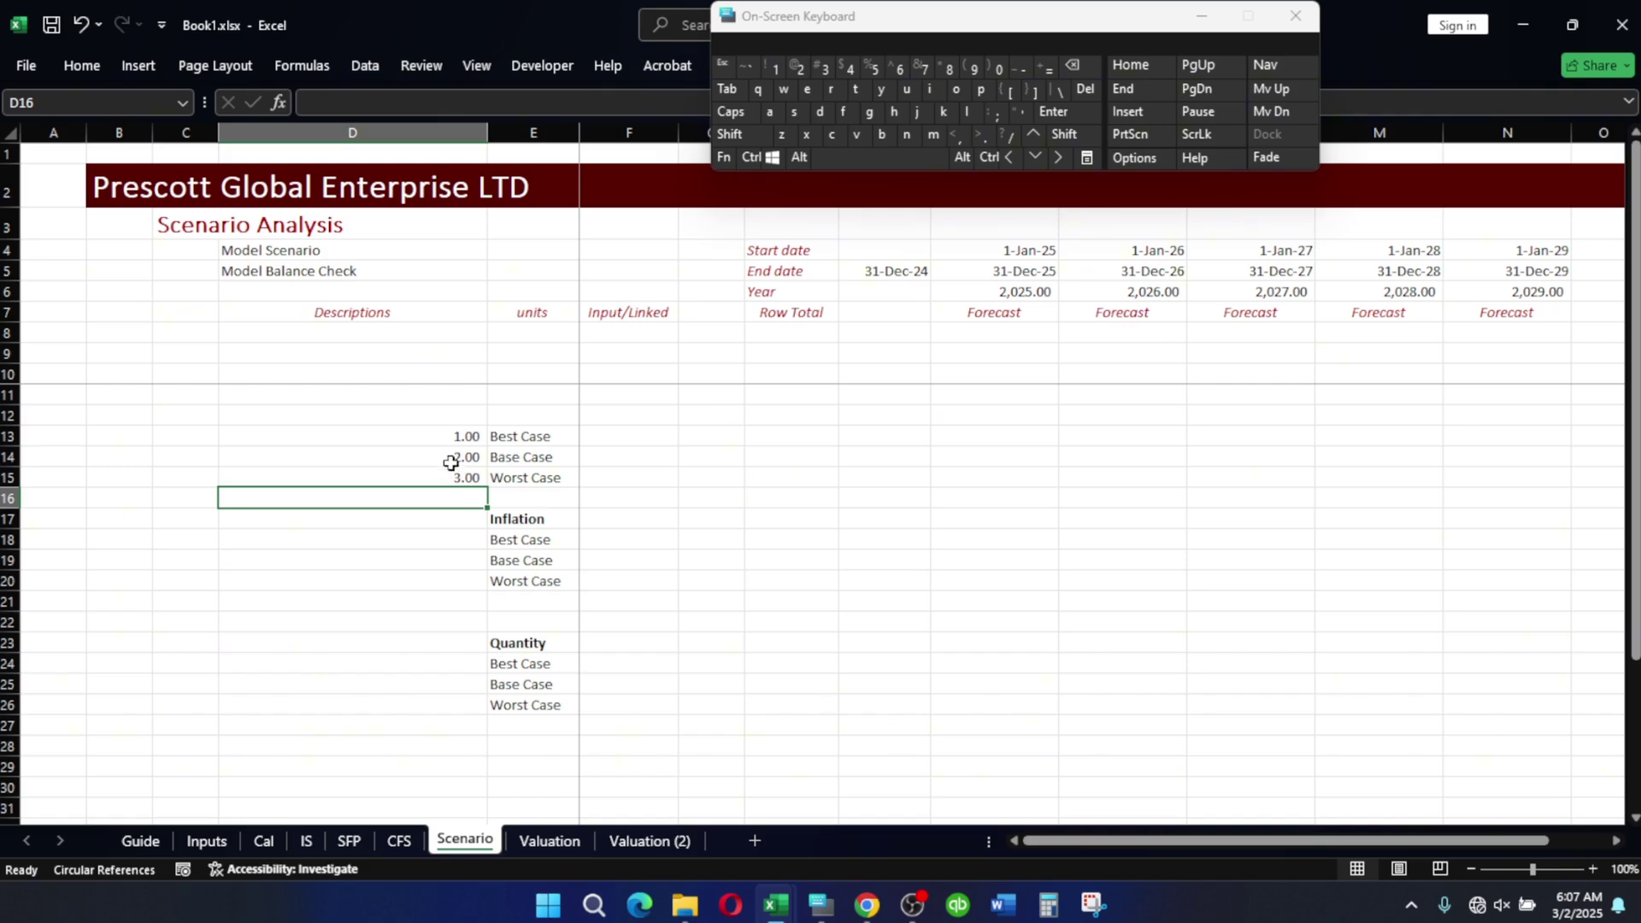
Try to name cell D13 Switch.
{"action": "left_click", "coordinate": [466, 441]}
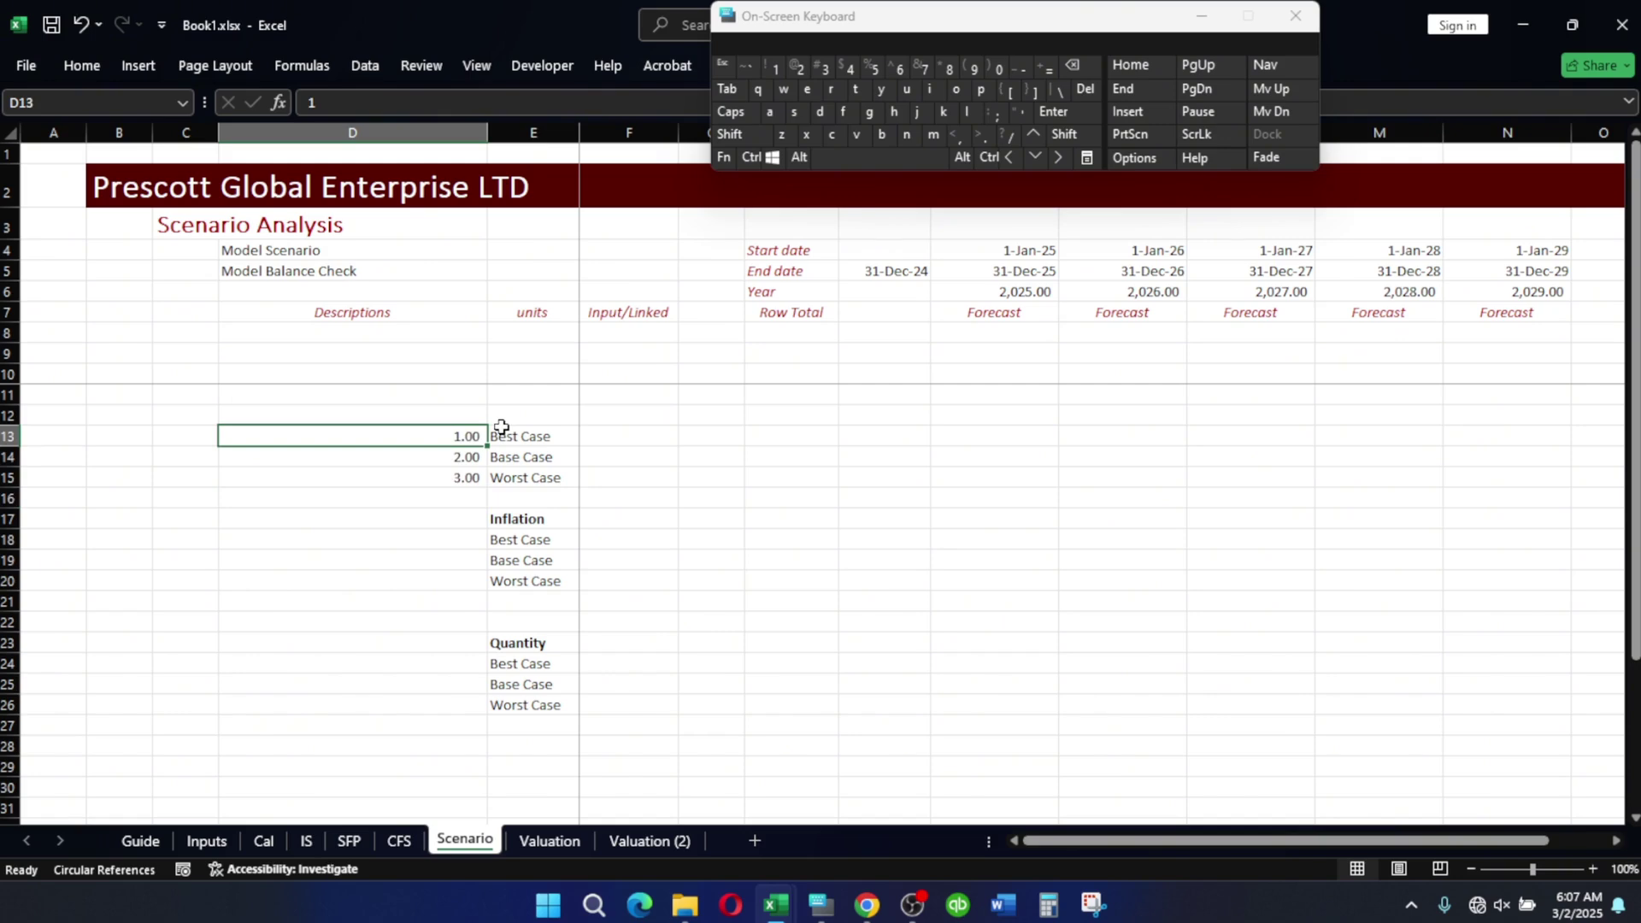
{"action": "left_click", "coordinate": [100, 102]}
{"action": "key", "text": "Caps_Lock"}
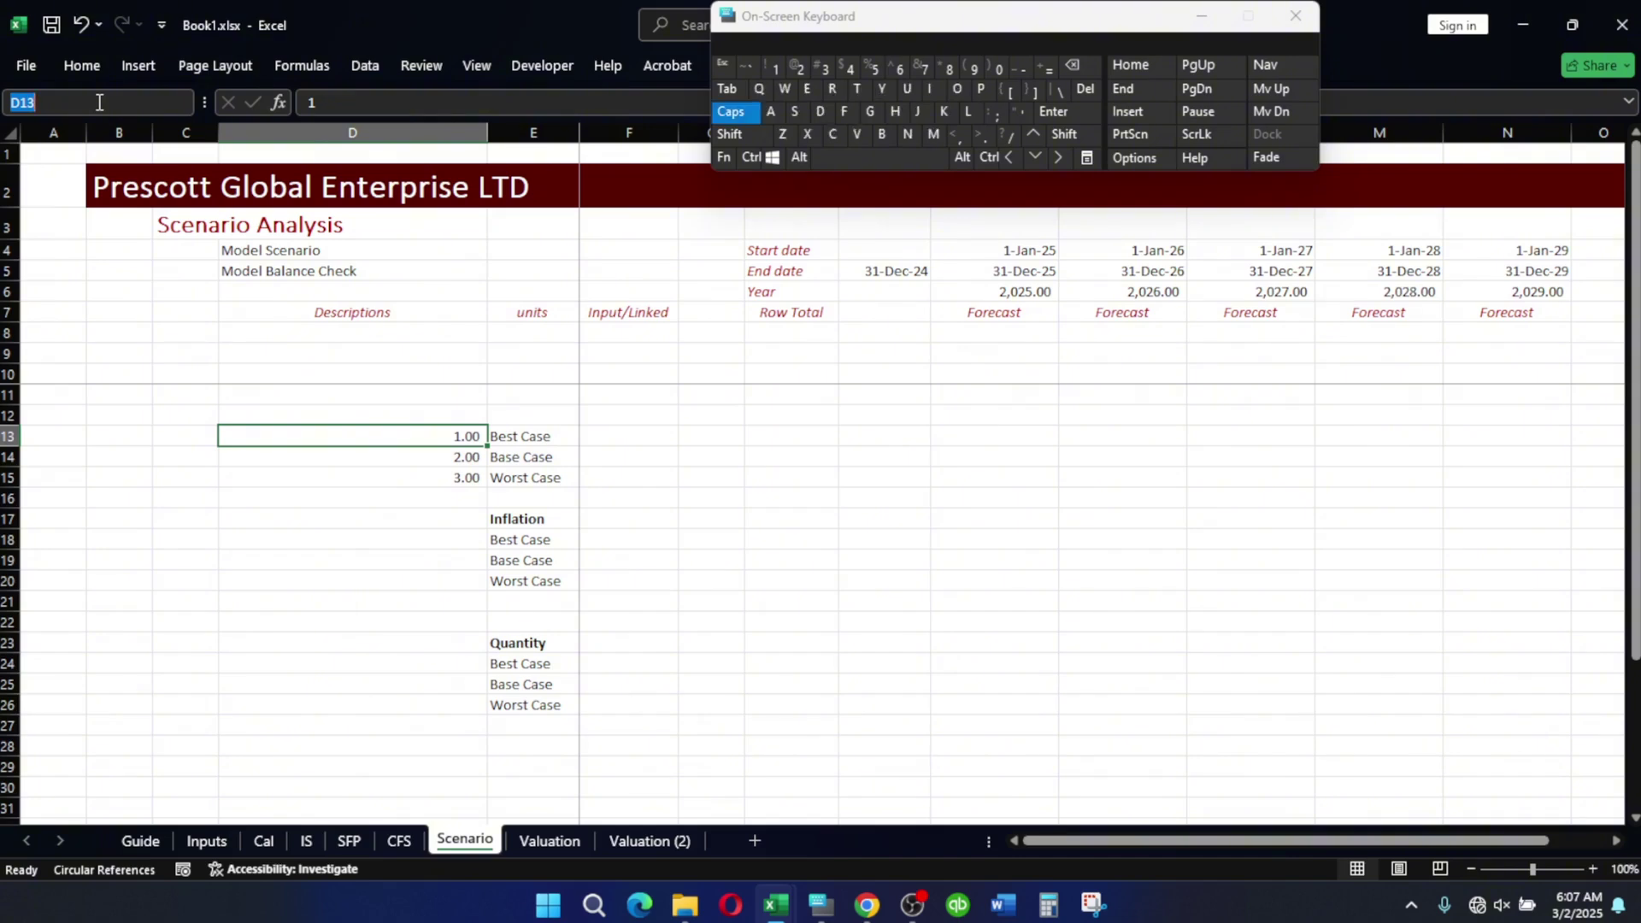
{"action": "type", "text": "S"}
{"action": "key", "text": "Caps_Lock"}
{"action": "type", "text": "witch"}
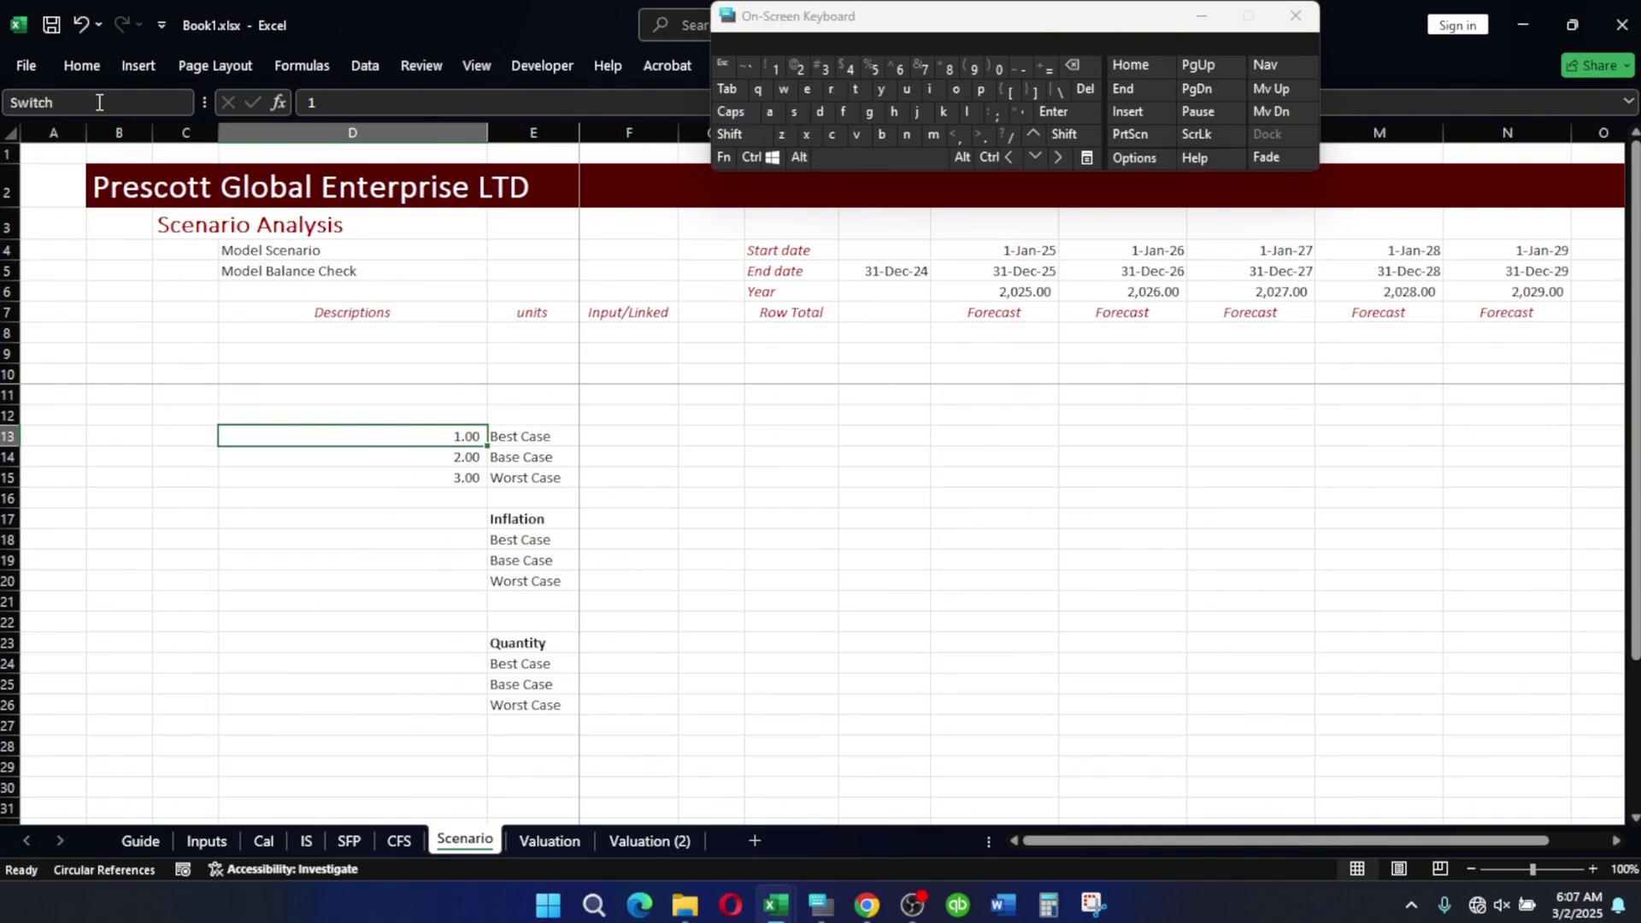
{"action": "key", "text": "Return"}
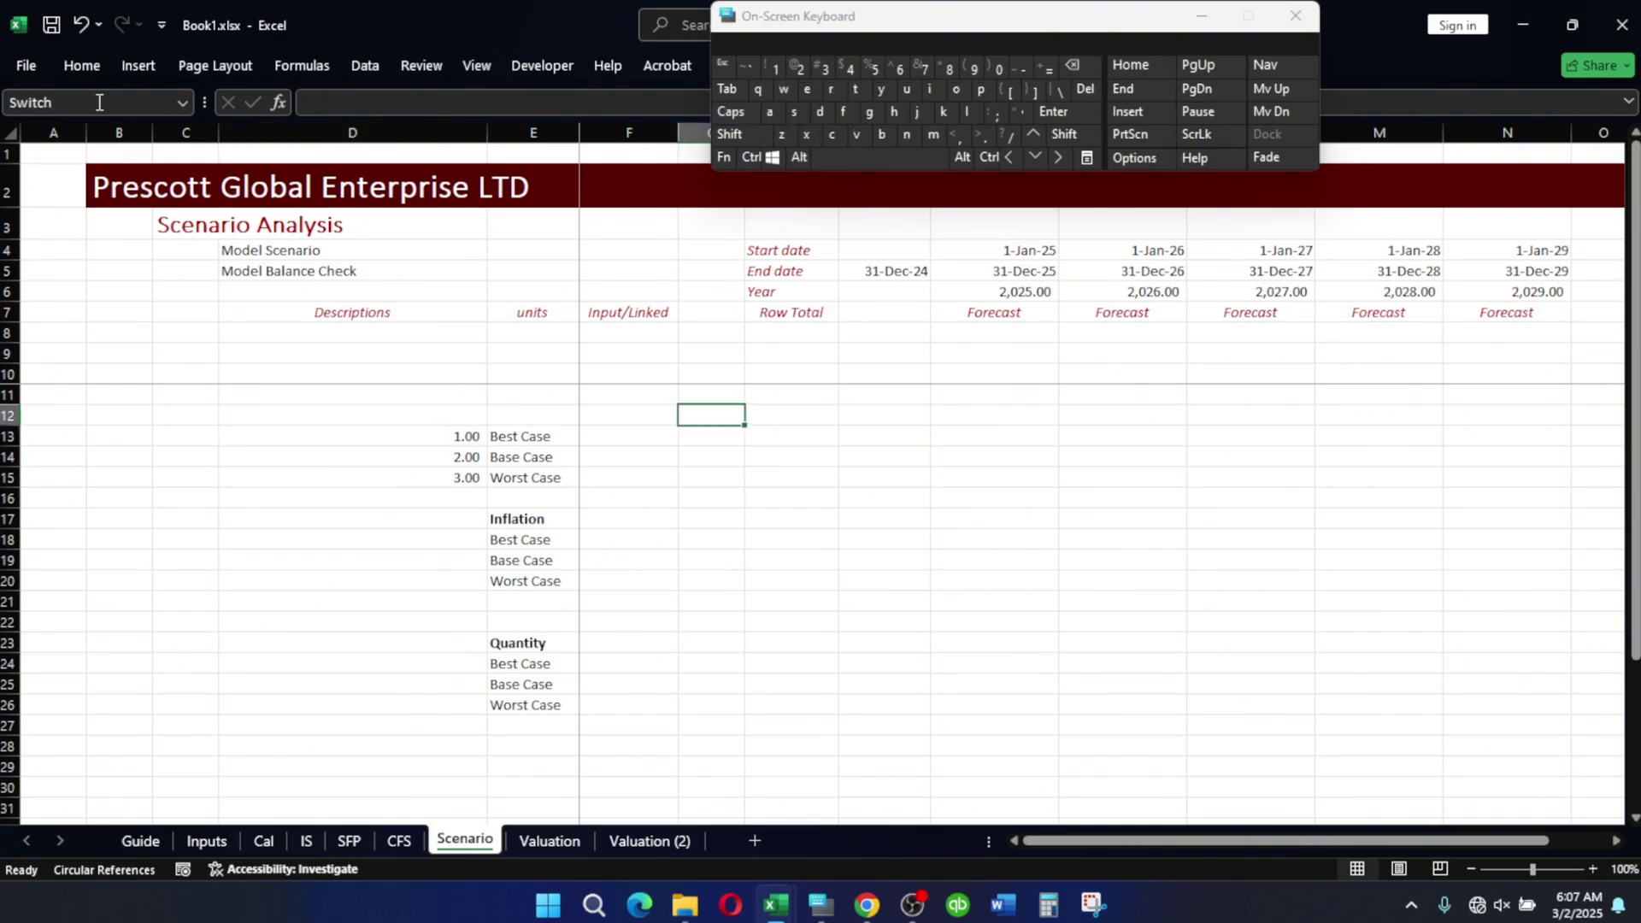
{"action": "left_click", "coordinate": [449, 436]}
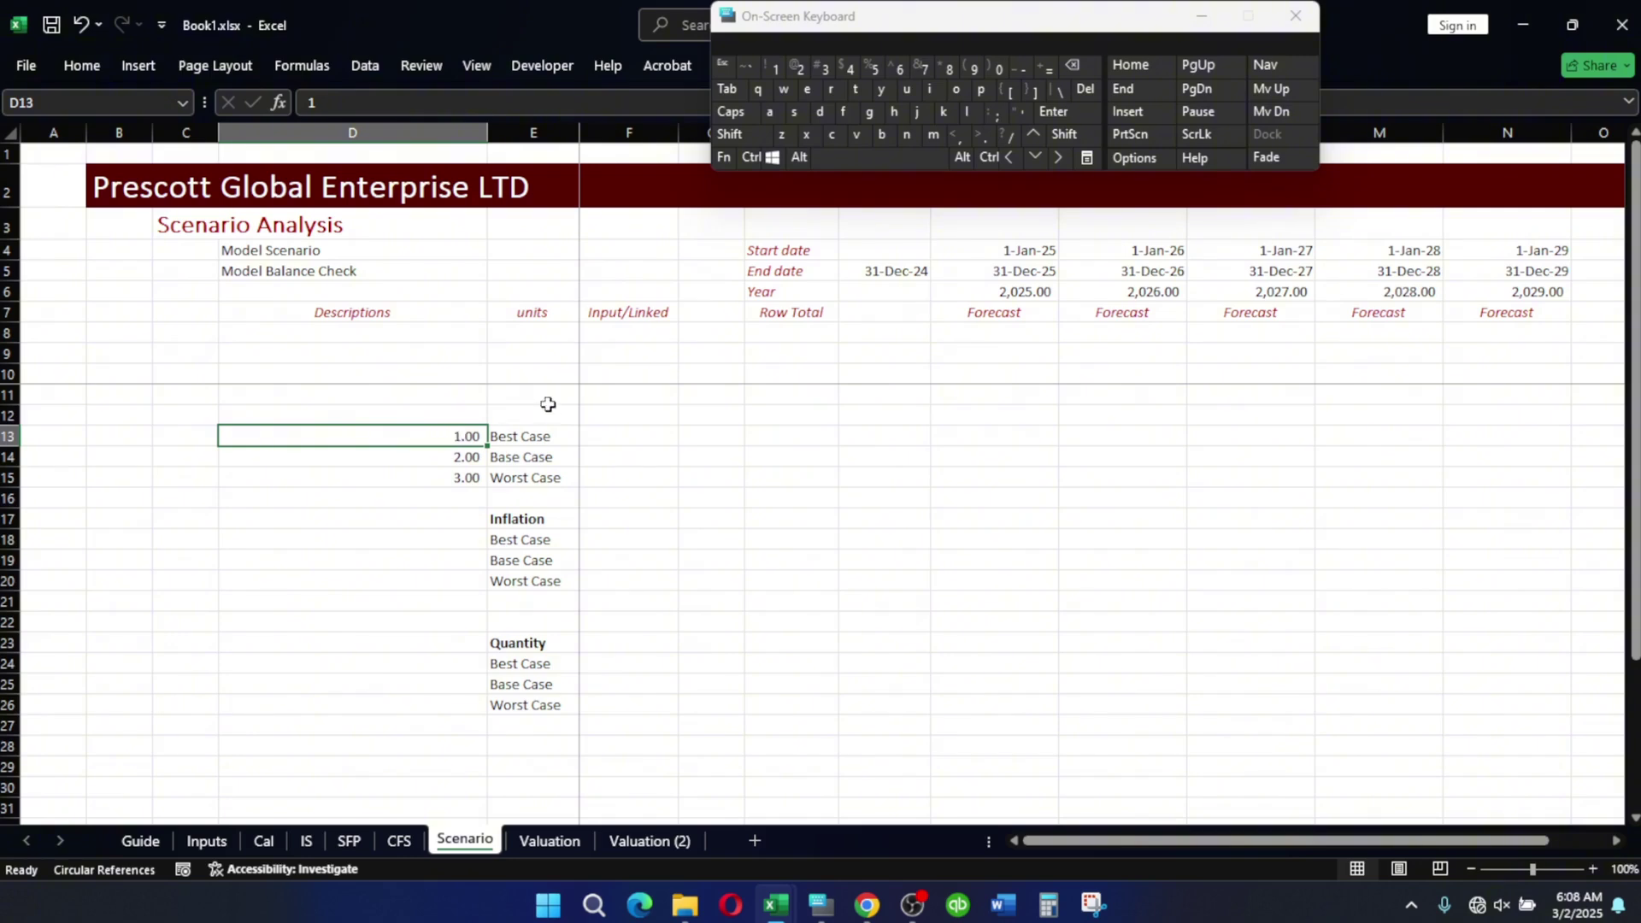
{"action": "left_click", "coordinate": [715, 417]}
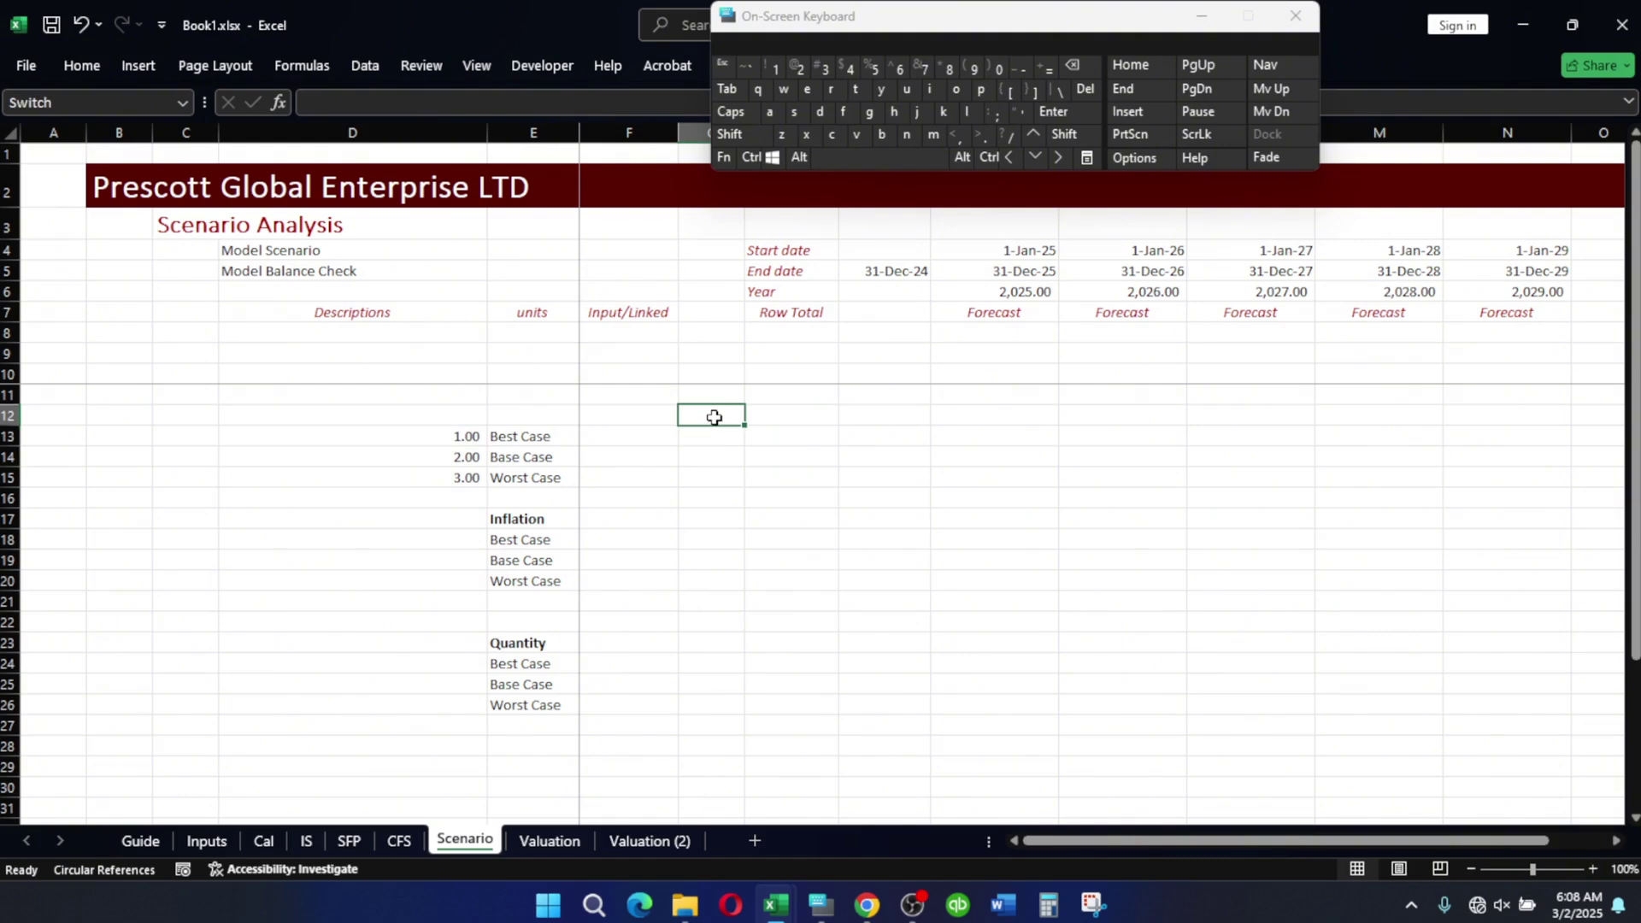
Go to the cell named Switch, G12, and enter 1 in it.
{"action": "left_click", "coordinate": [470, 436]}
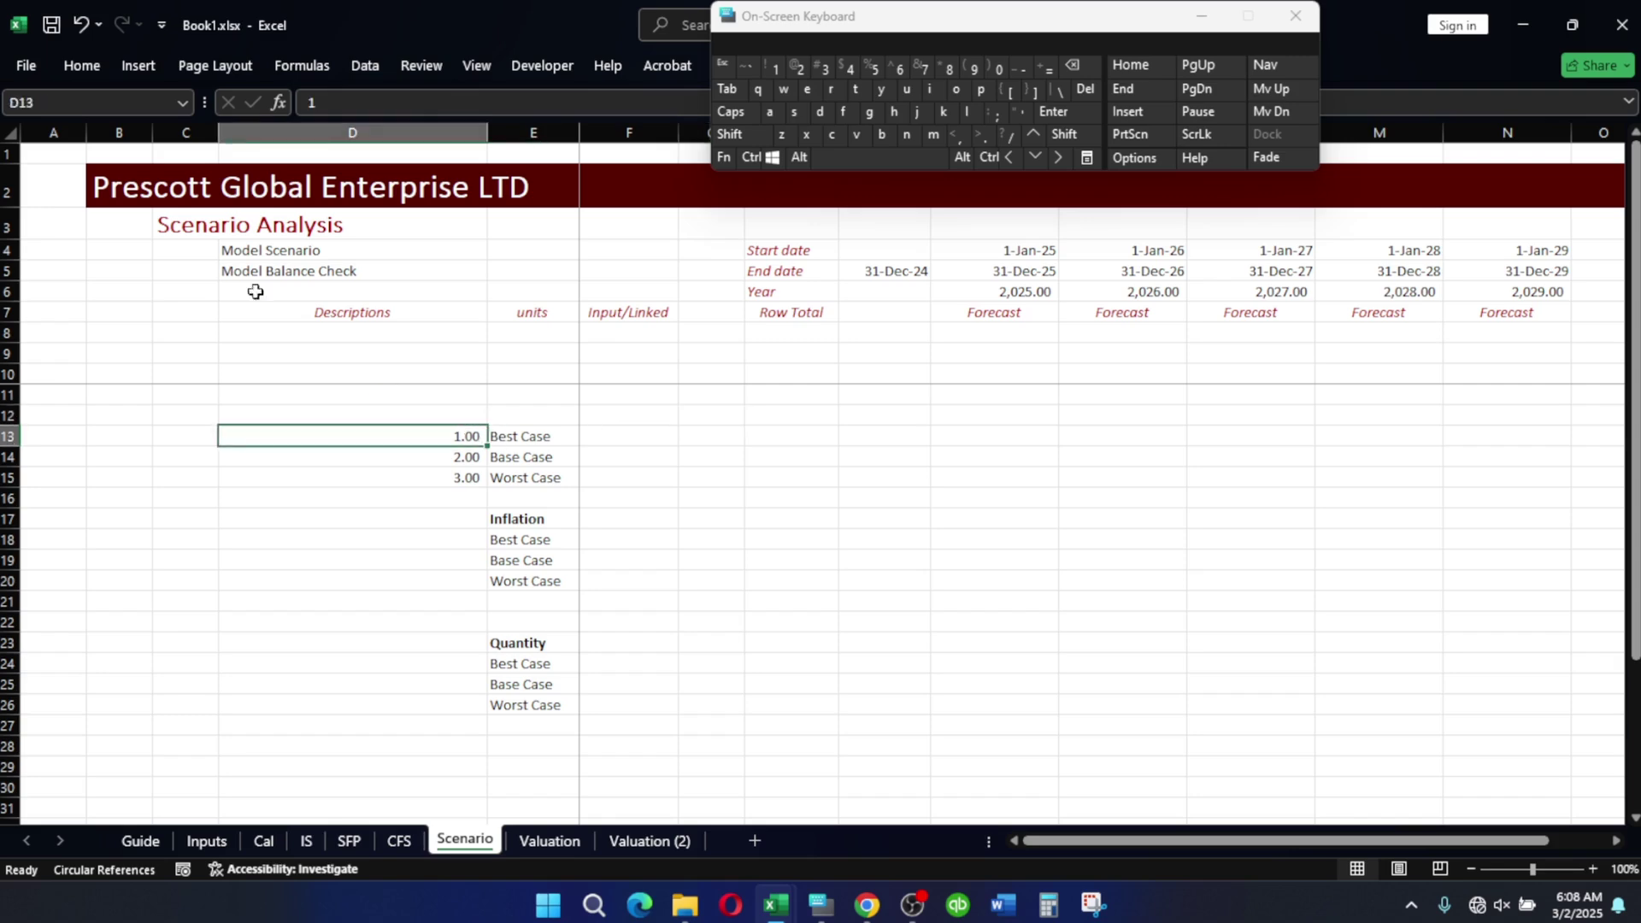
{"action": "left_click", "coordinate": [72, 103]}
{"action": "type", "text": "Switch"}
{"action": "key", "text": "Return"}
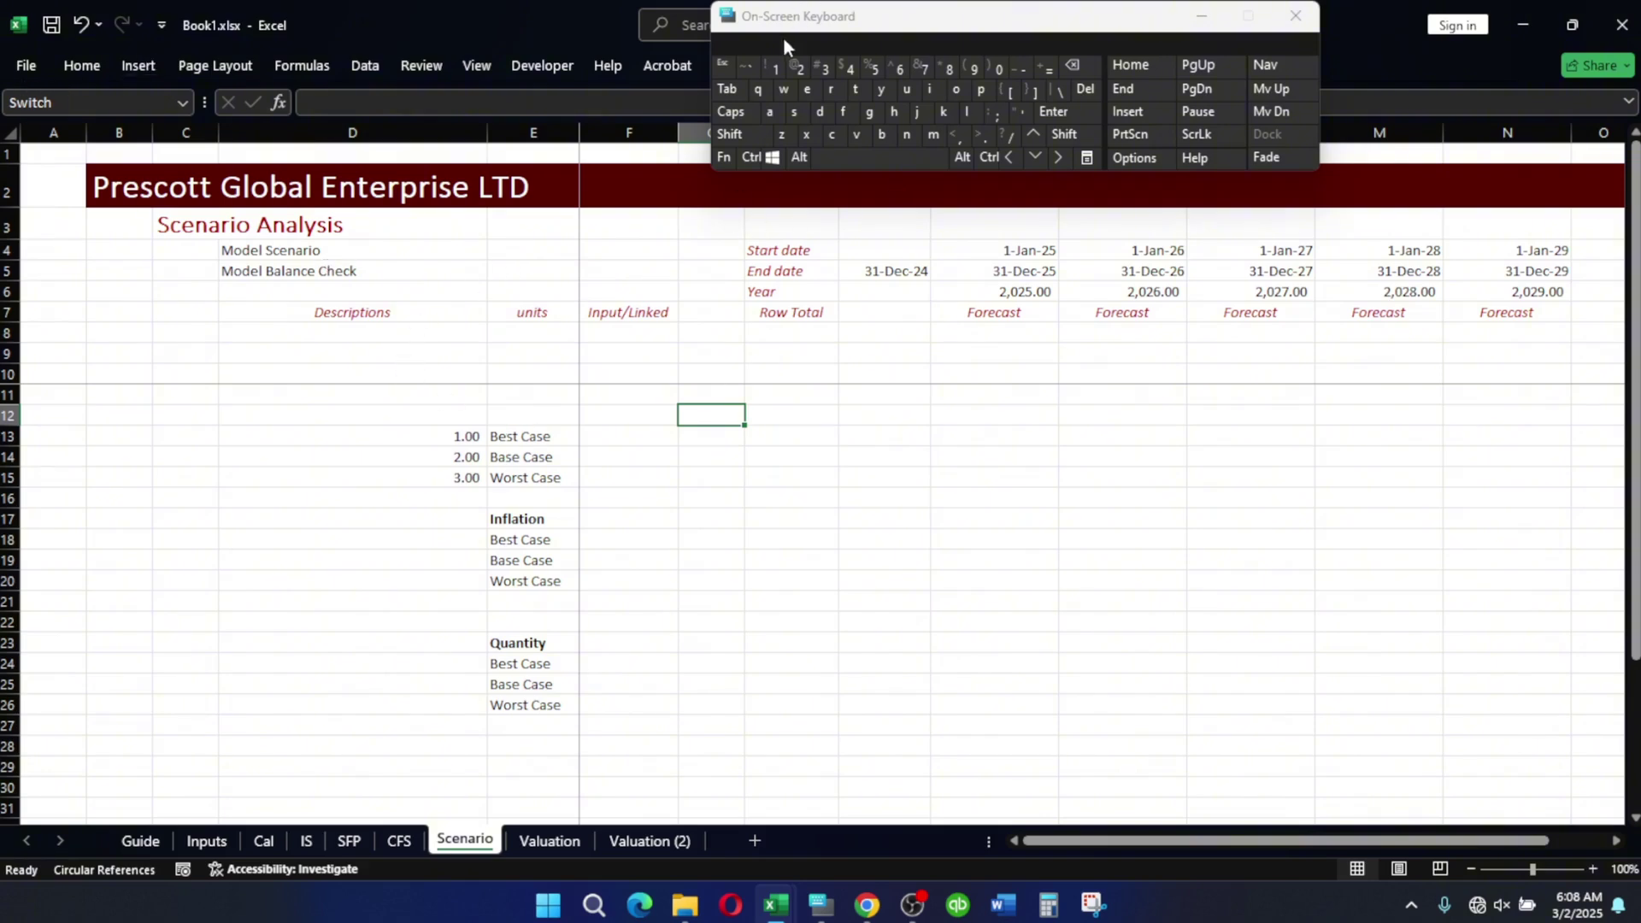
{"action": "left_click", "coordinate": [774, 68]}
{"action": "key", "text": "Return"}
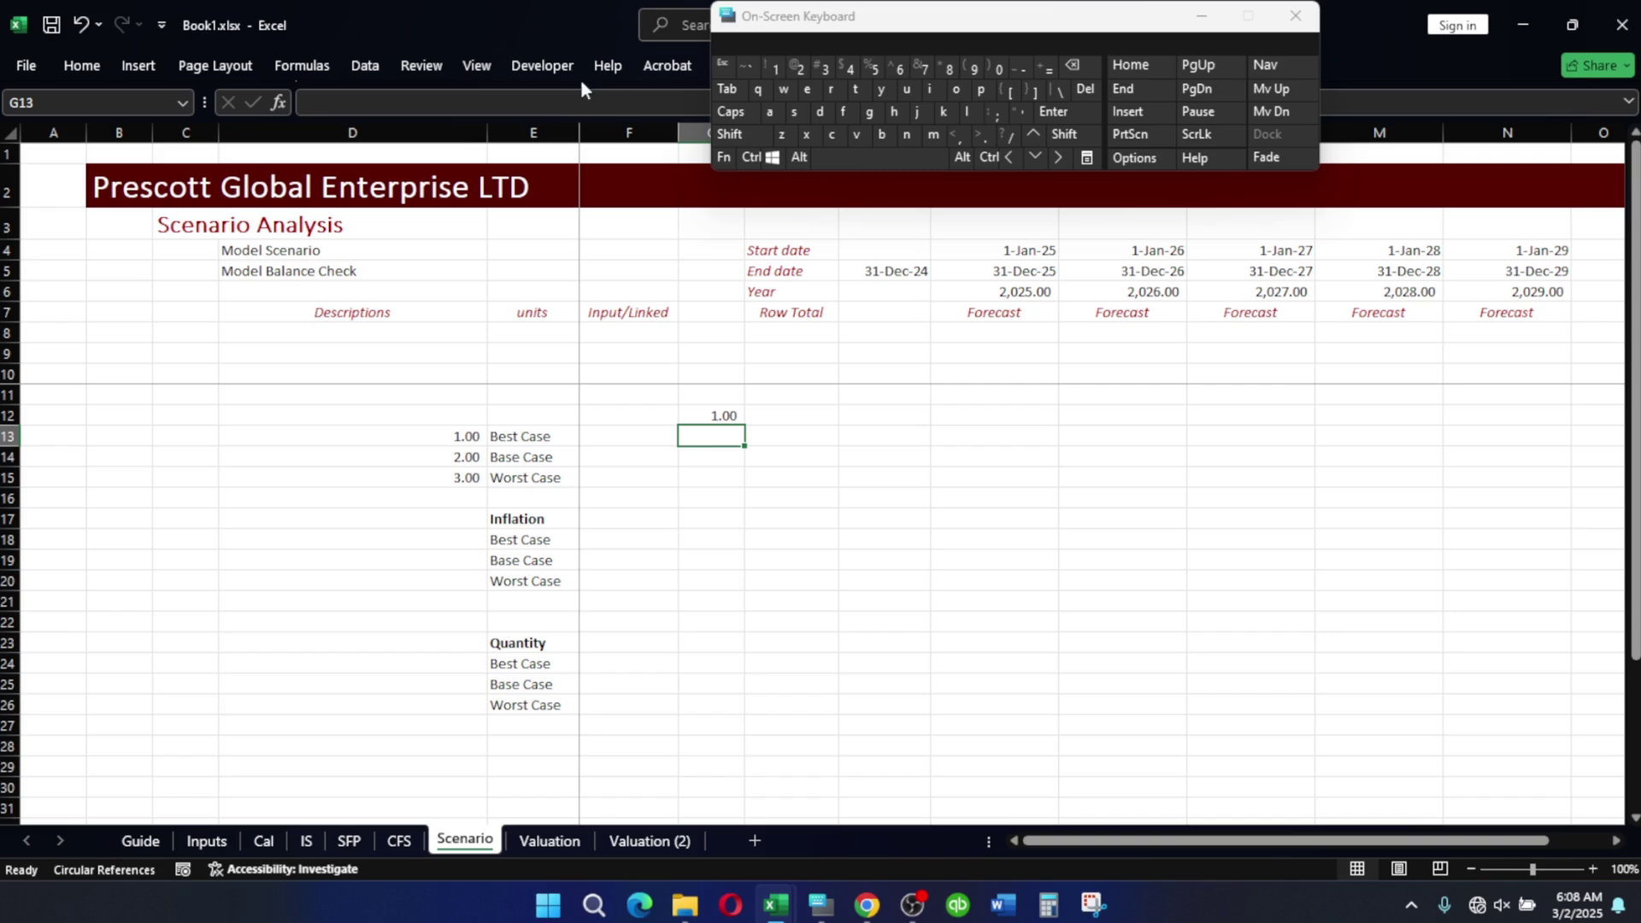
Move the Inflation and Quantity case labels from E17:E26 to I17:I26.
{"action": "left_click", "coordinate": [504, 441]}
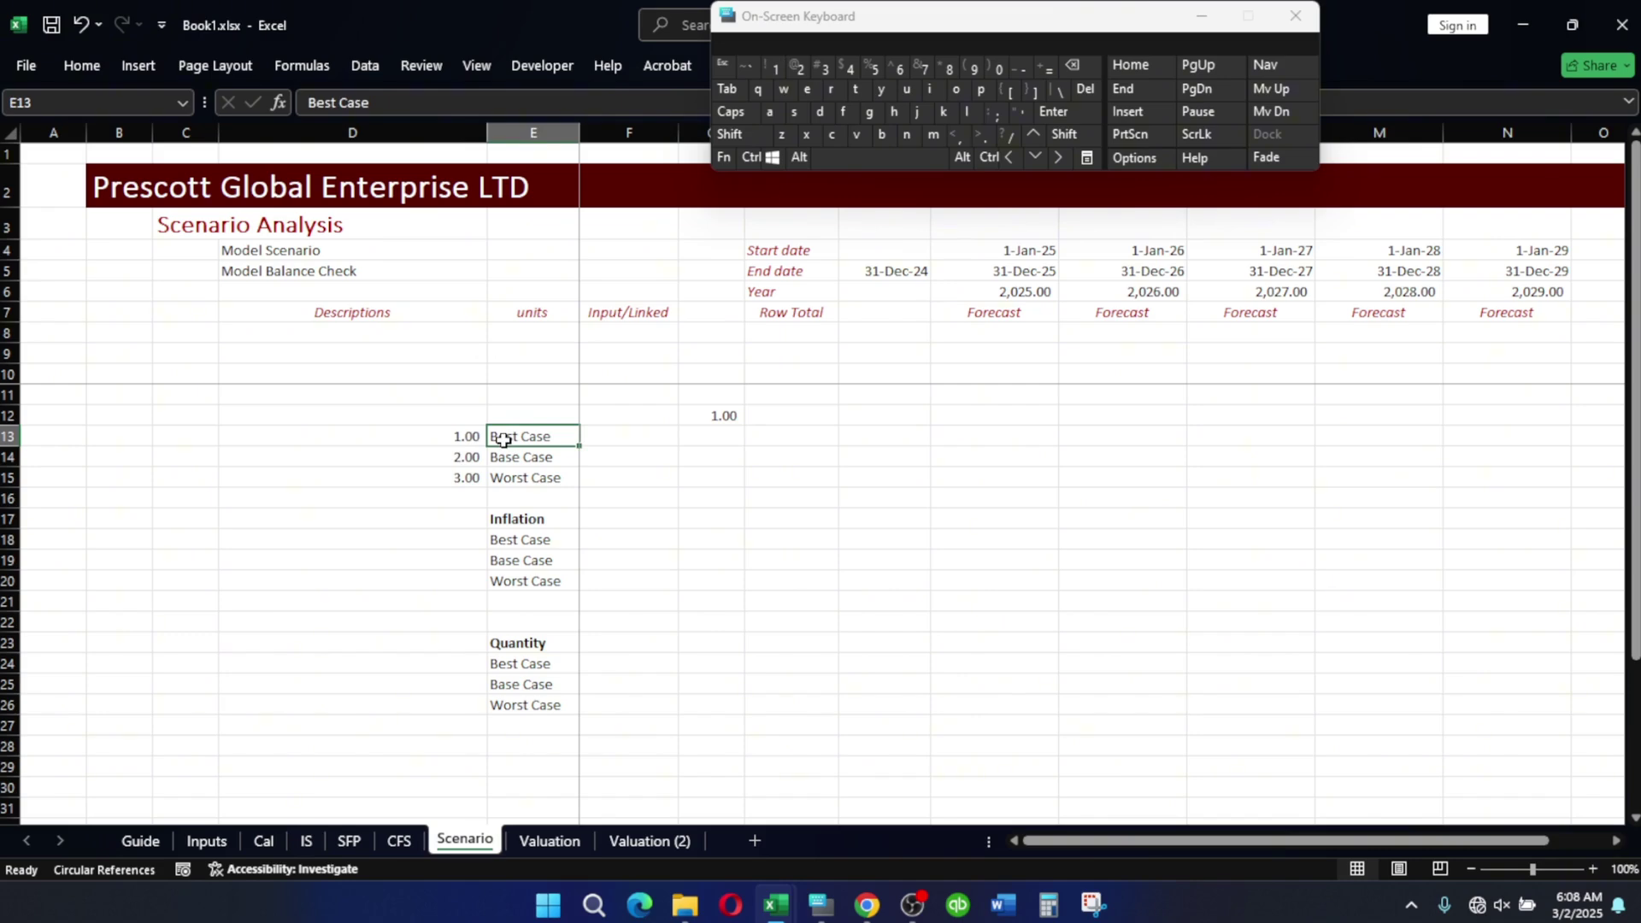
{"action": "key", "text": "Down"}
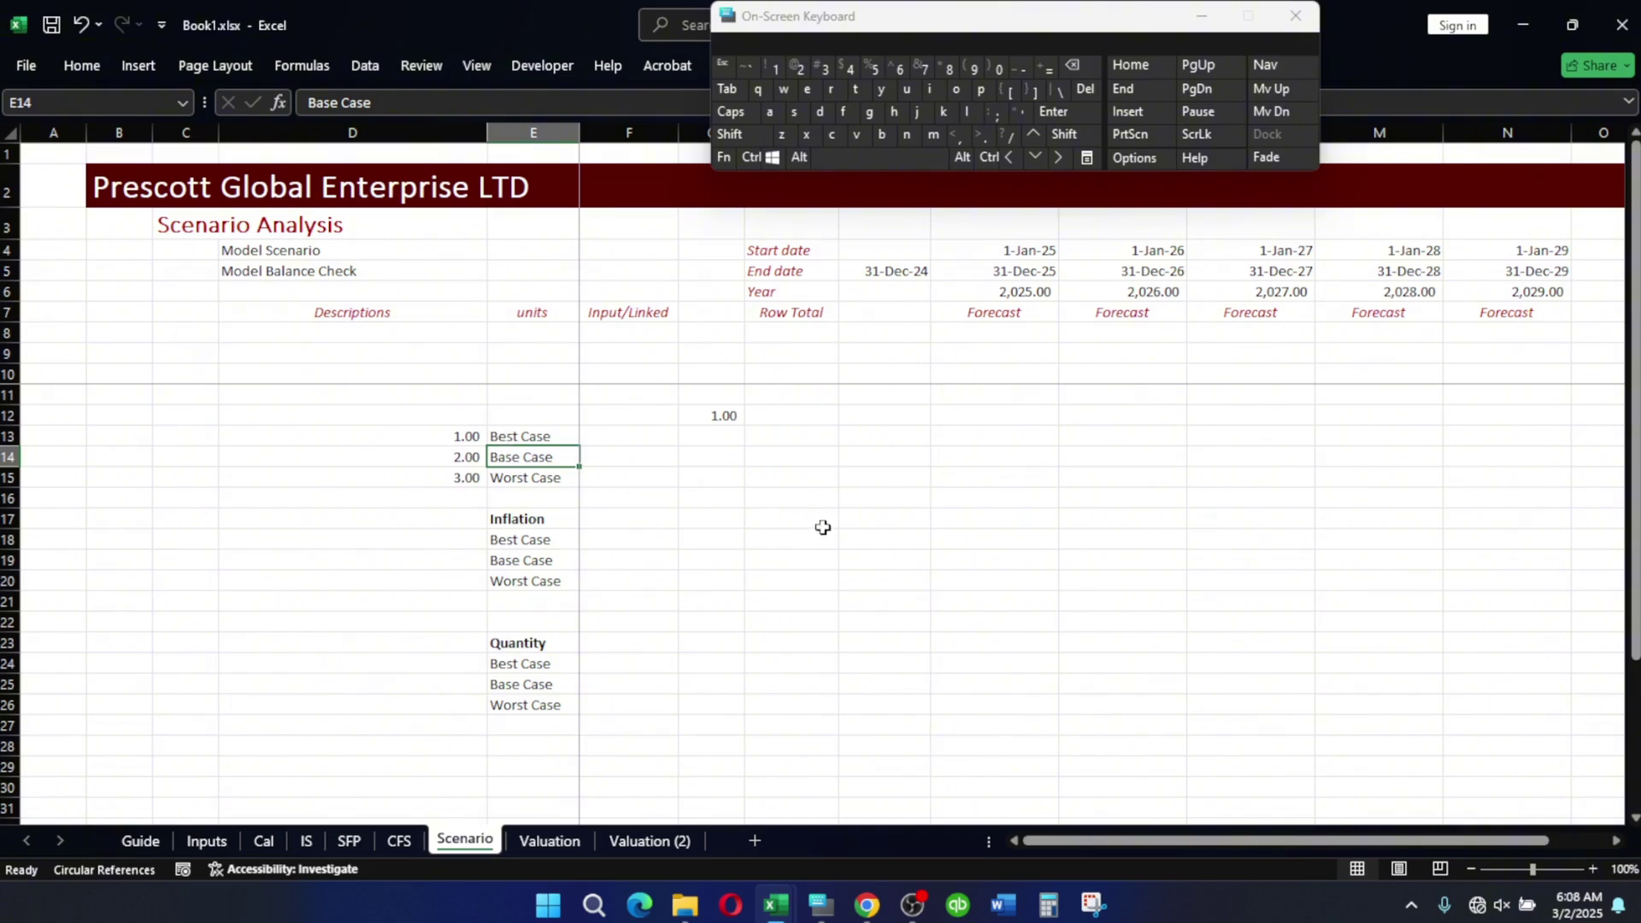
{"action": "left_click", "coordinate": [520, 540]}
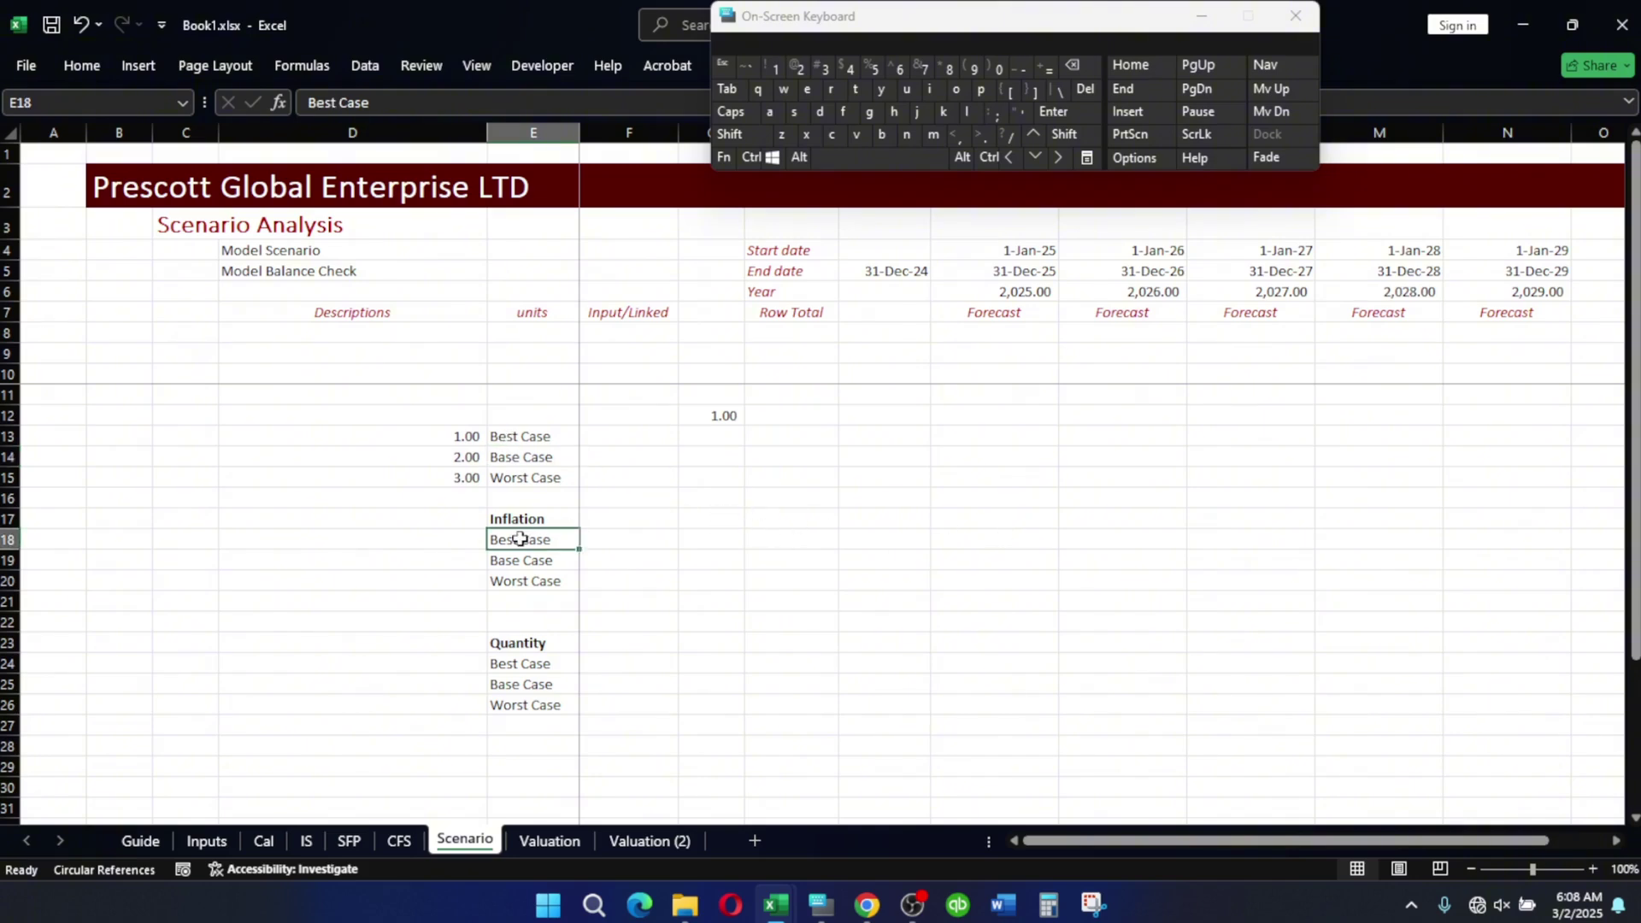
{"action": "left_click_drag", "start_coordinate": [507, 522], "coordinate": [531, 689]}
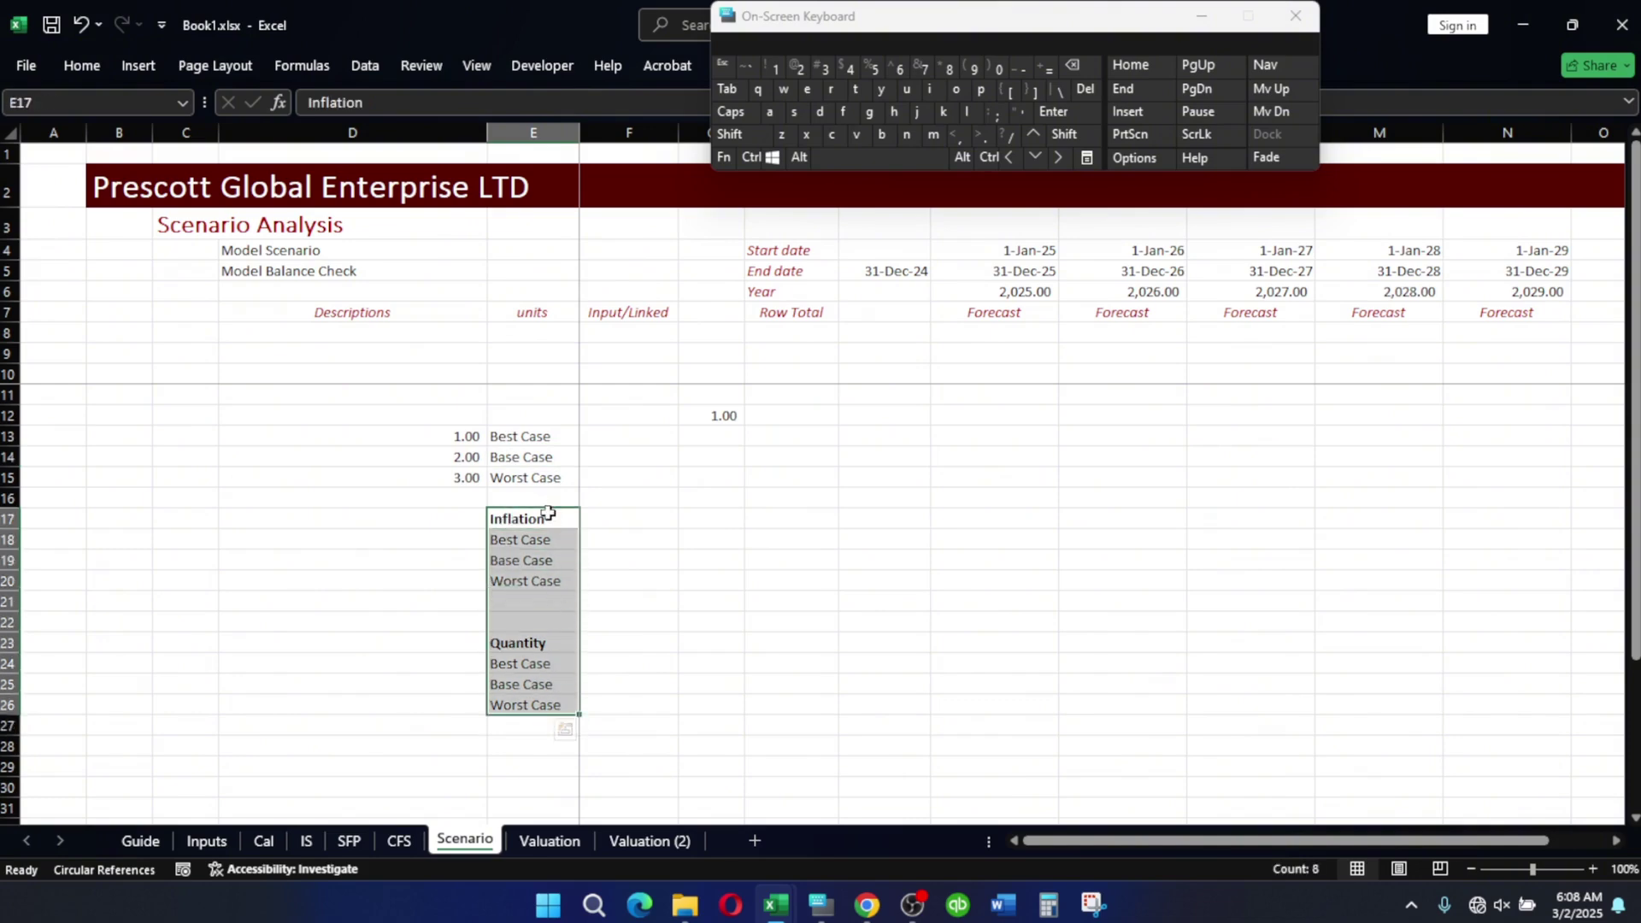
{"action": "left_click_drag", "start_coordinate": [548, 512], "coordinate": [843, 521]}
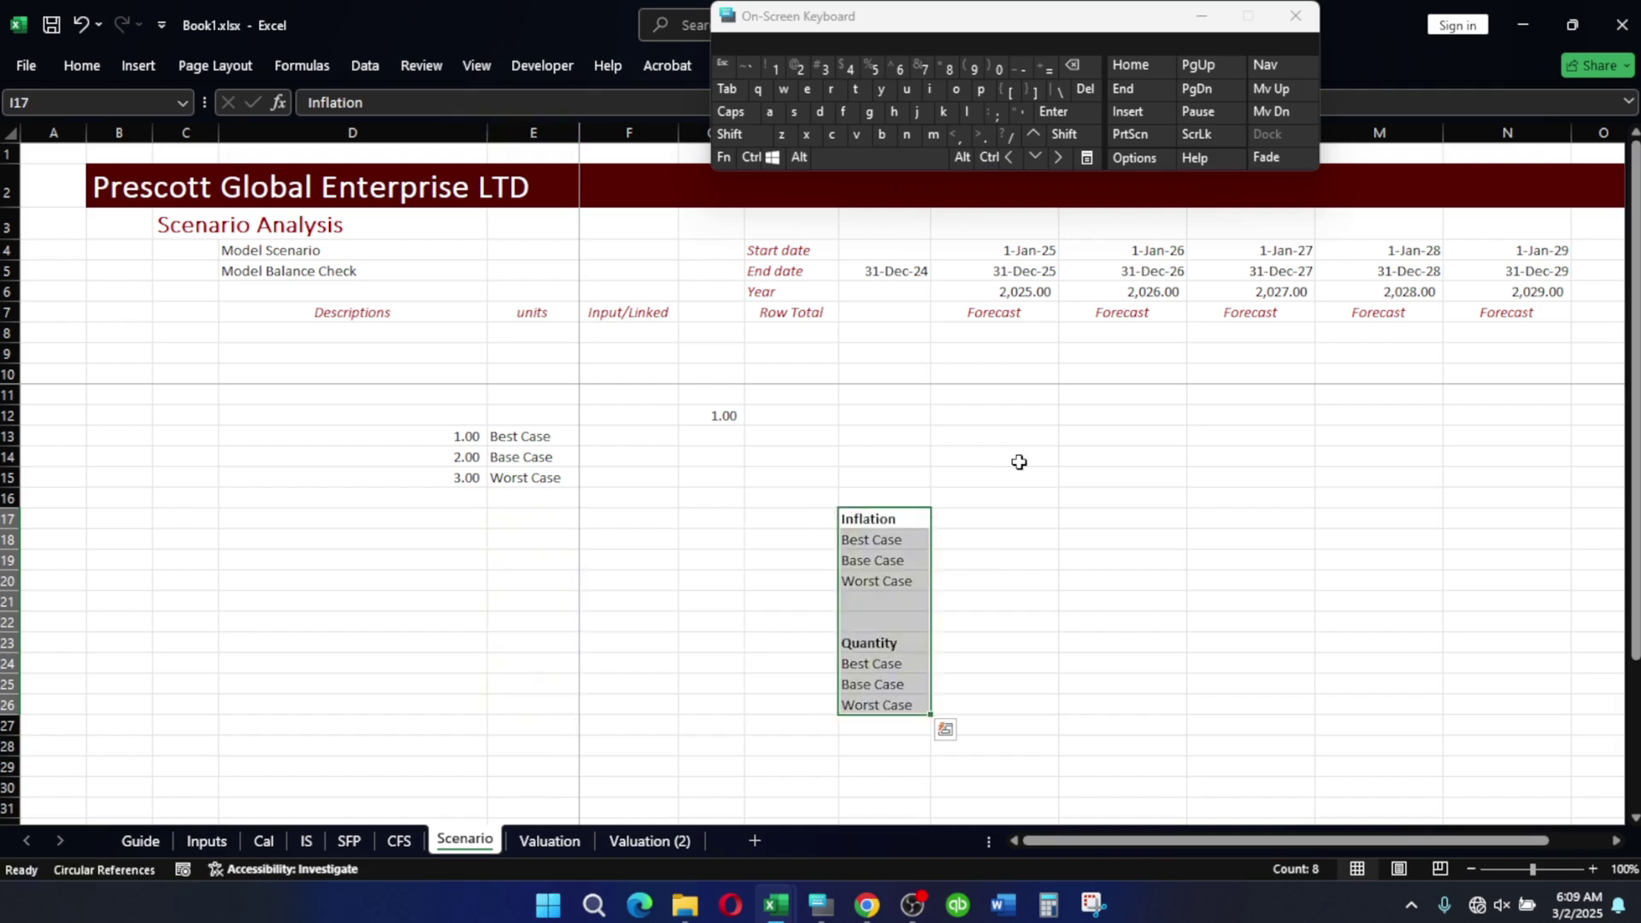
Enter a reference to the 2025 inflation rate on the Inputs sheet in the Inflation Base Case cell J19.
{"action": "left_click", "coordinate": [975, 564]}
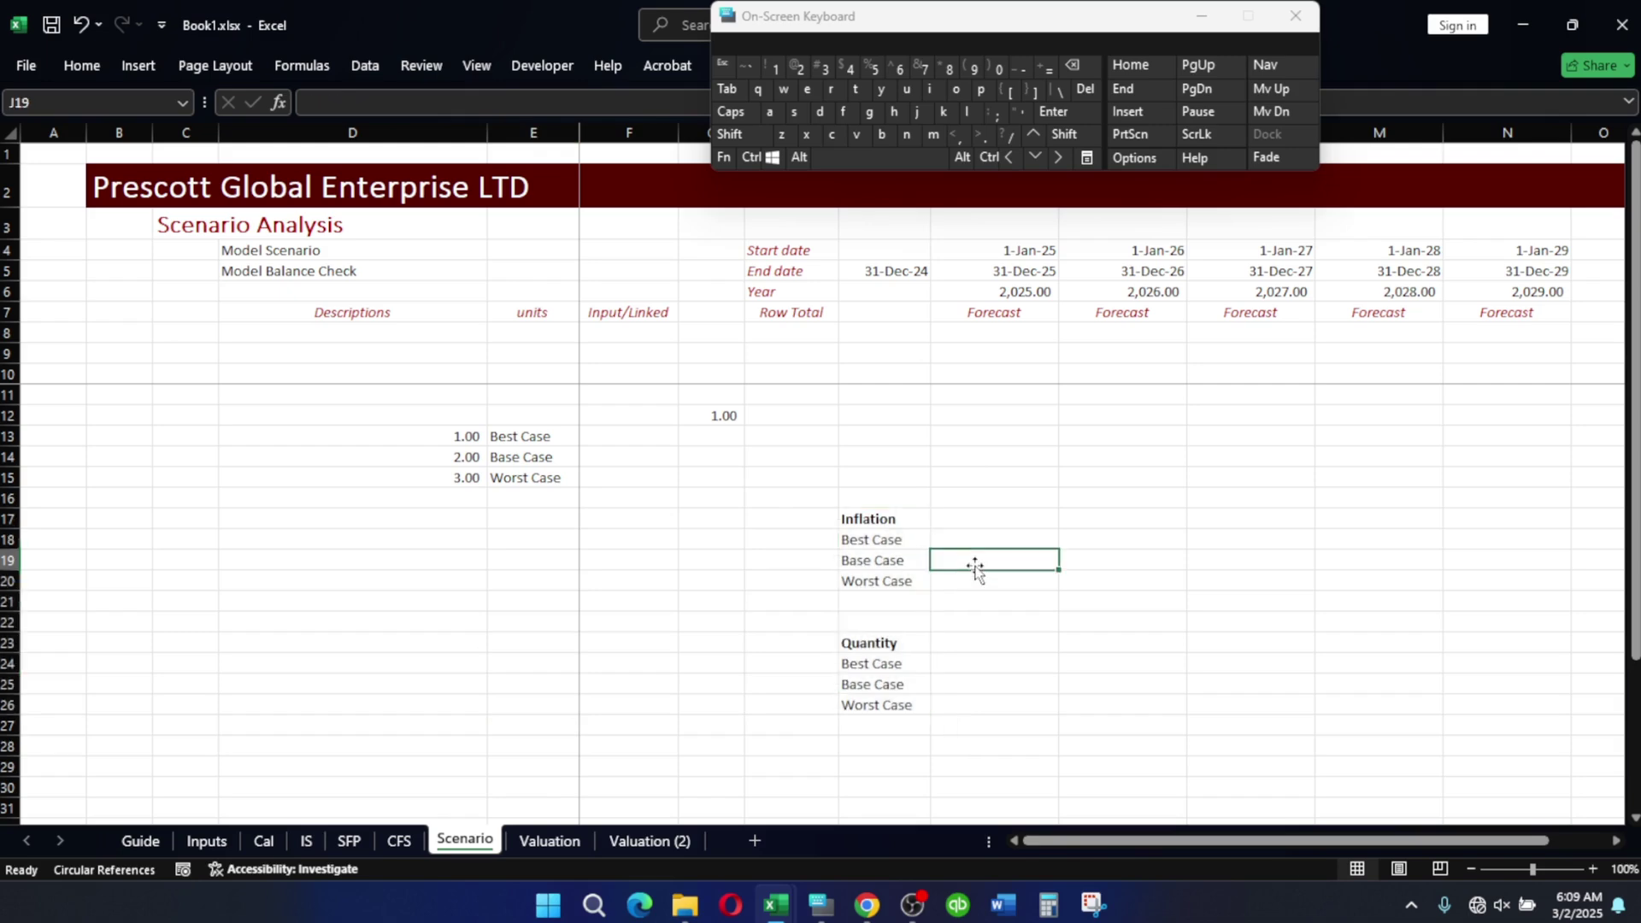
{"action": "left_click", "coordinate": [885, 548]}
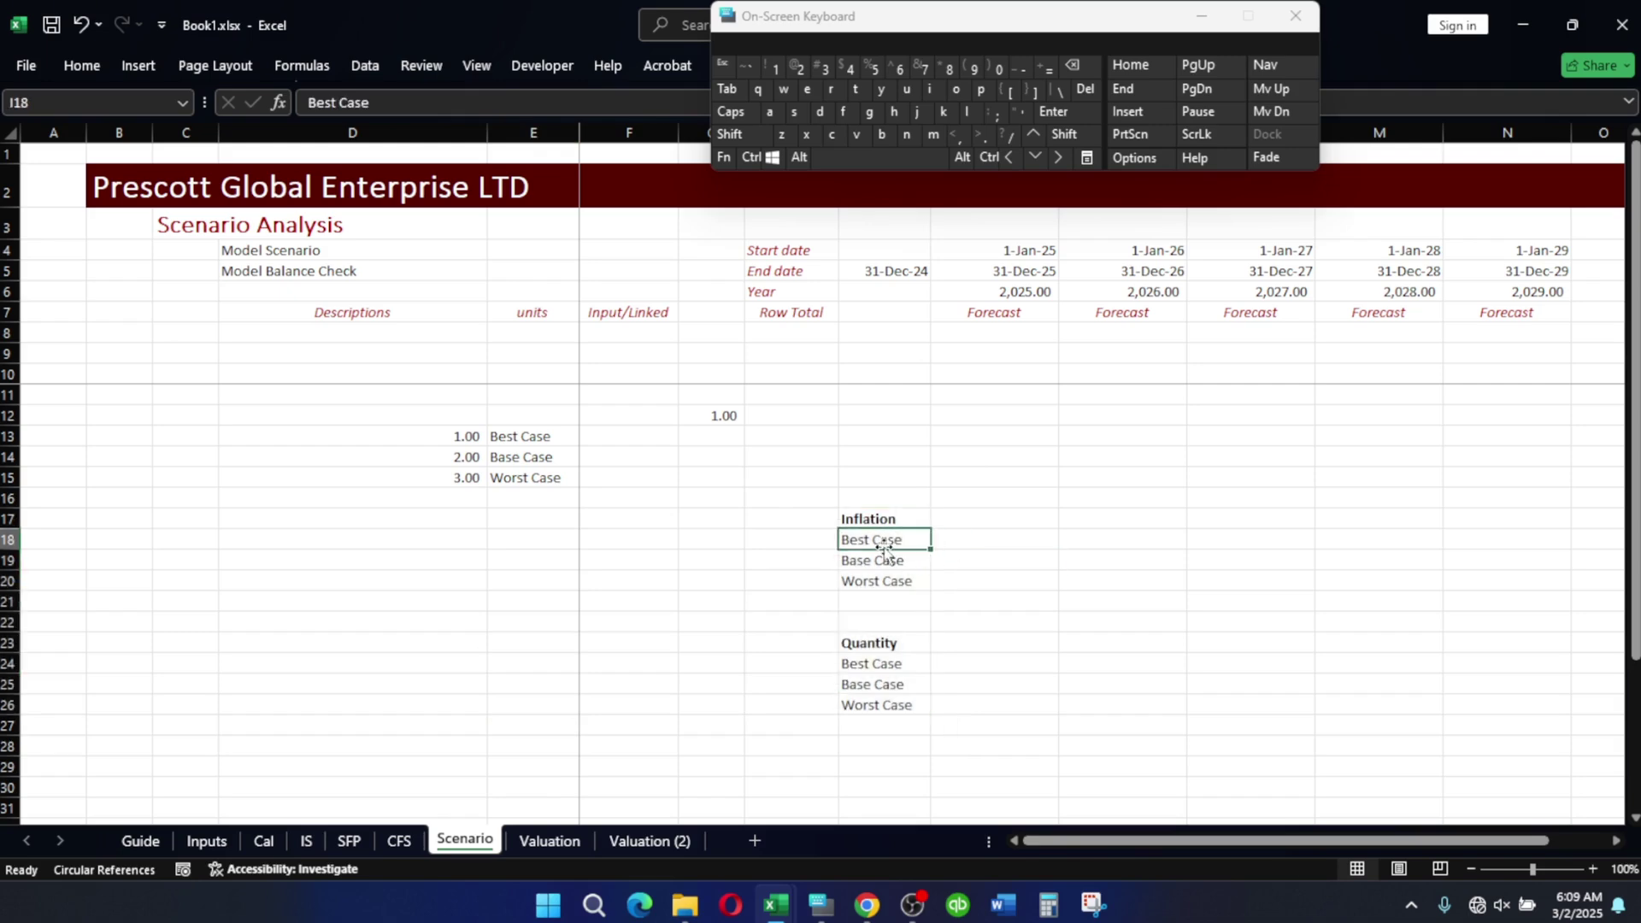
{"action": "key", "text": "Down"}
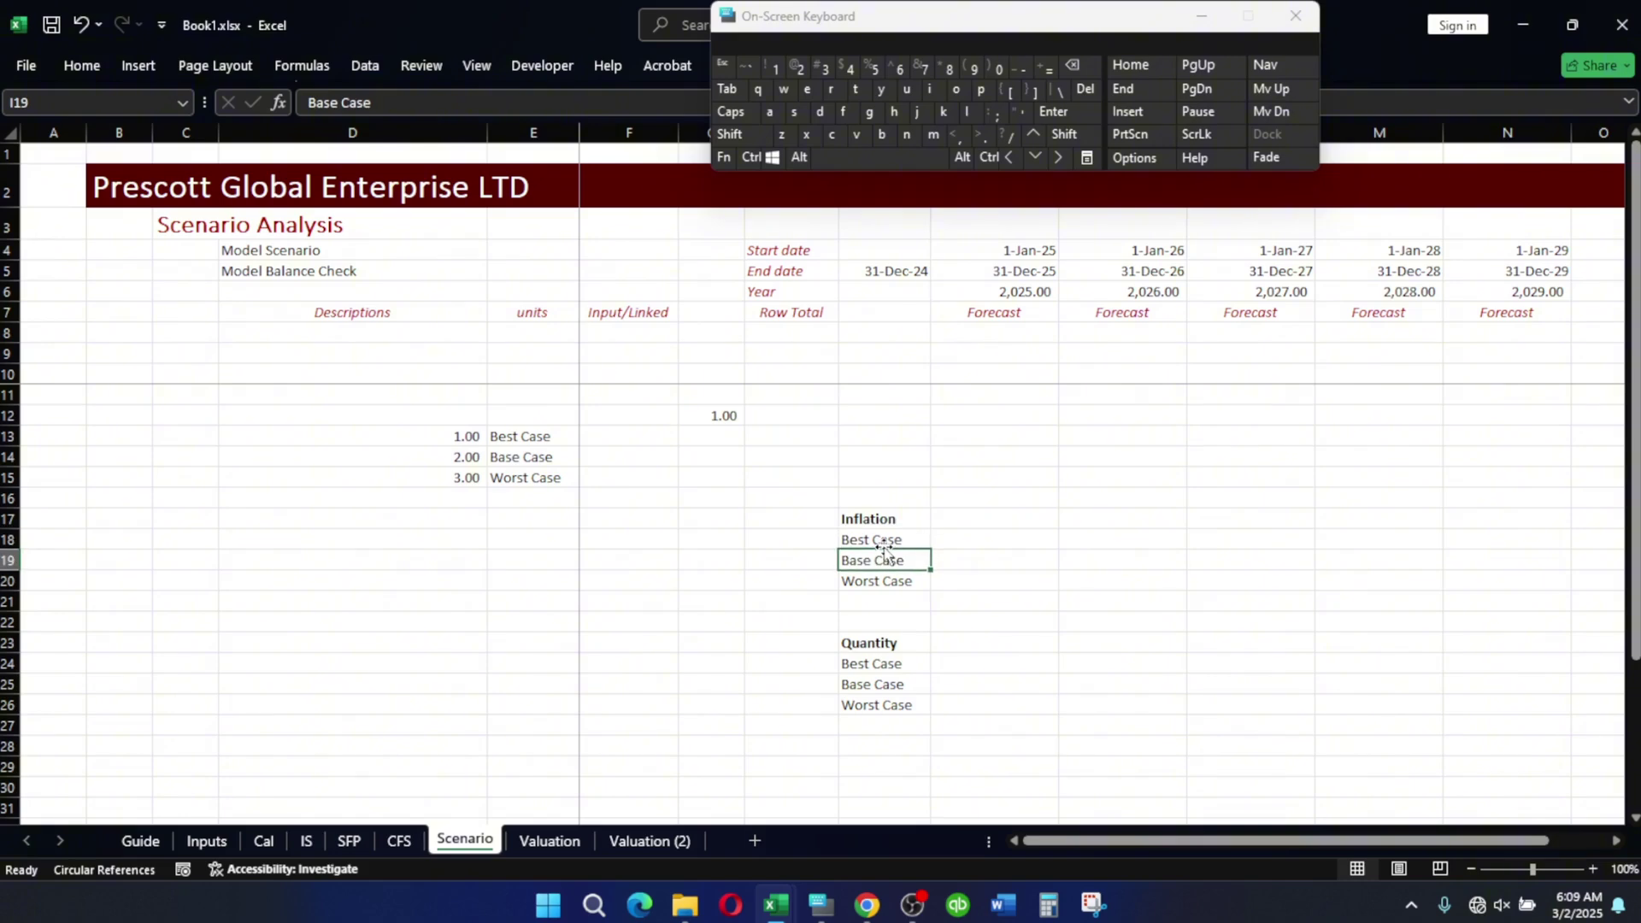
{"action": "key", "text": "Right"}
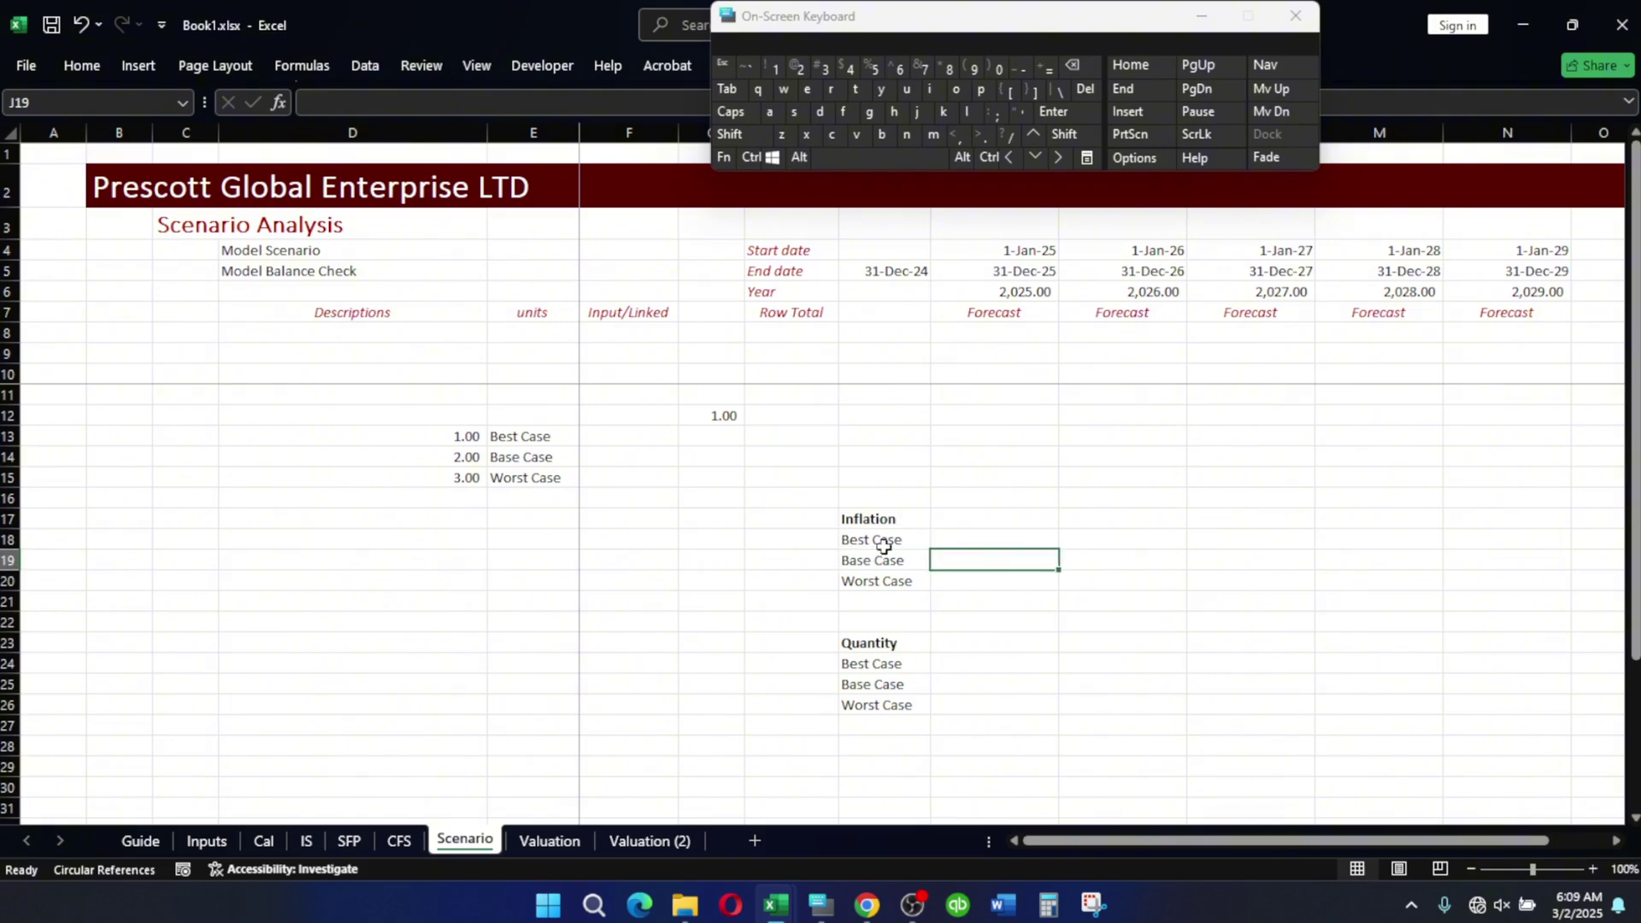
{"action": "type", "text": "="}
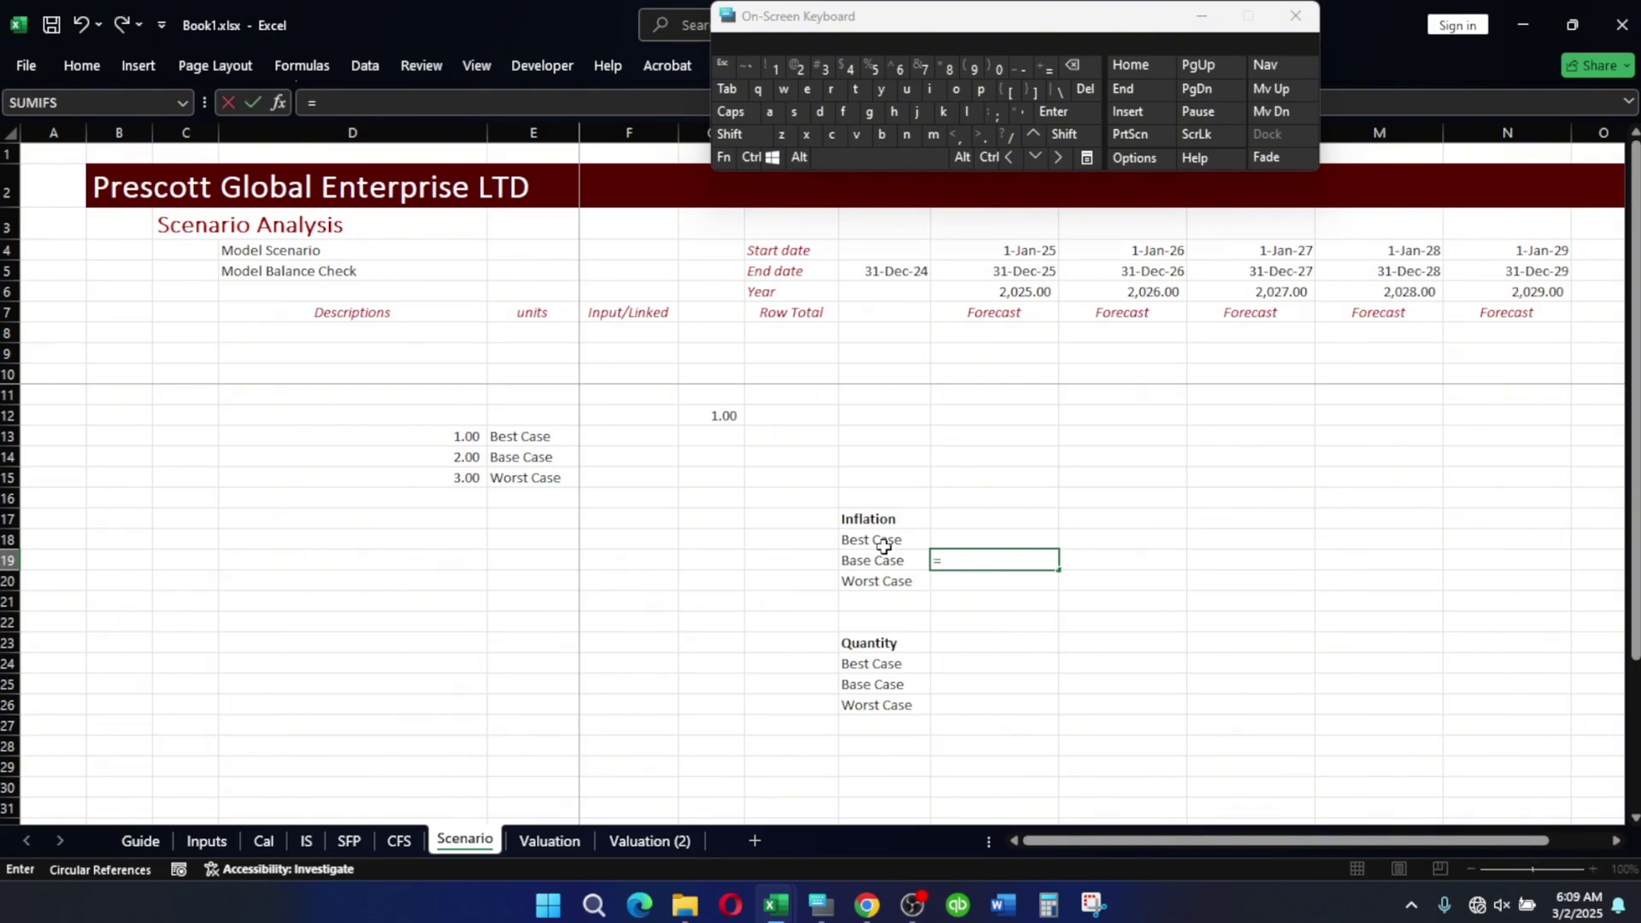
{"action": "left_click", "coordinate": [206, 841]}
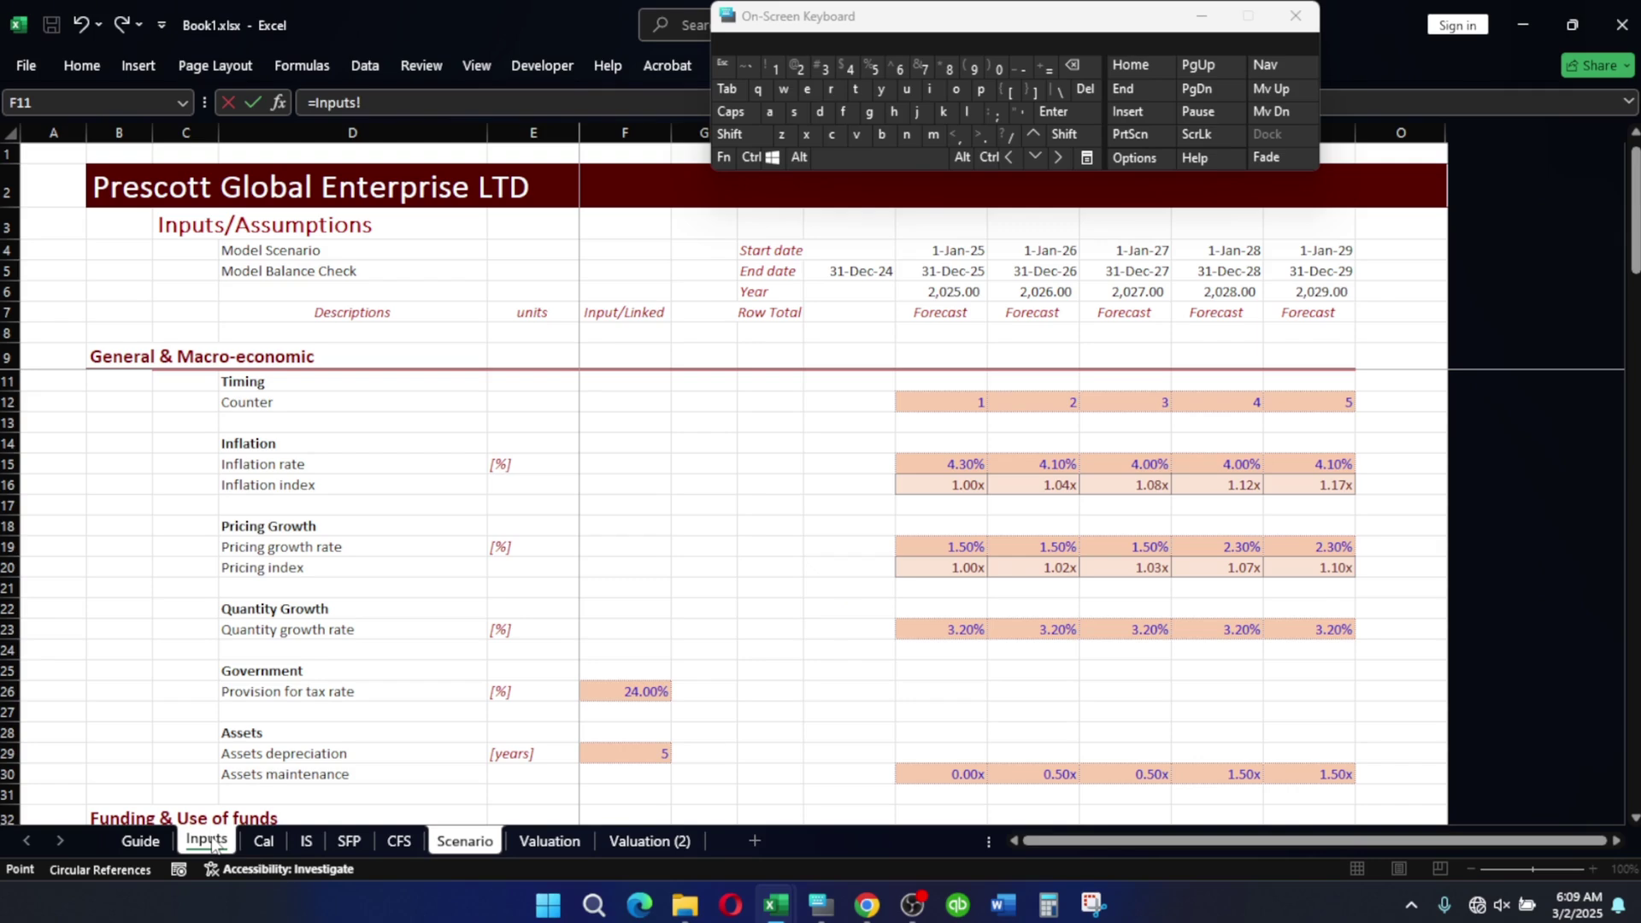
{"action": "key", "text": "BackSpace"}
{"action": "key", "text": "BackSpace"}
{"action": "key", "text": "BackSpace"}
{"action": "key", "text": "BackSpace"}
{"action": "key", "text": "BackSpace"}
{"action": "key", "text": "BackSpace"}
{"action": "key", "text": "BackSpace"}
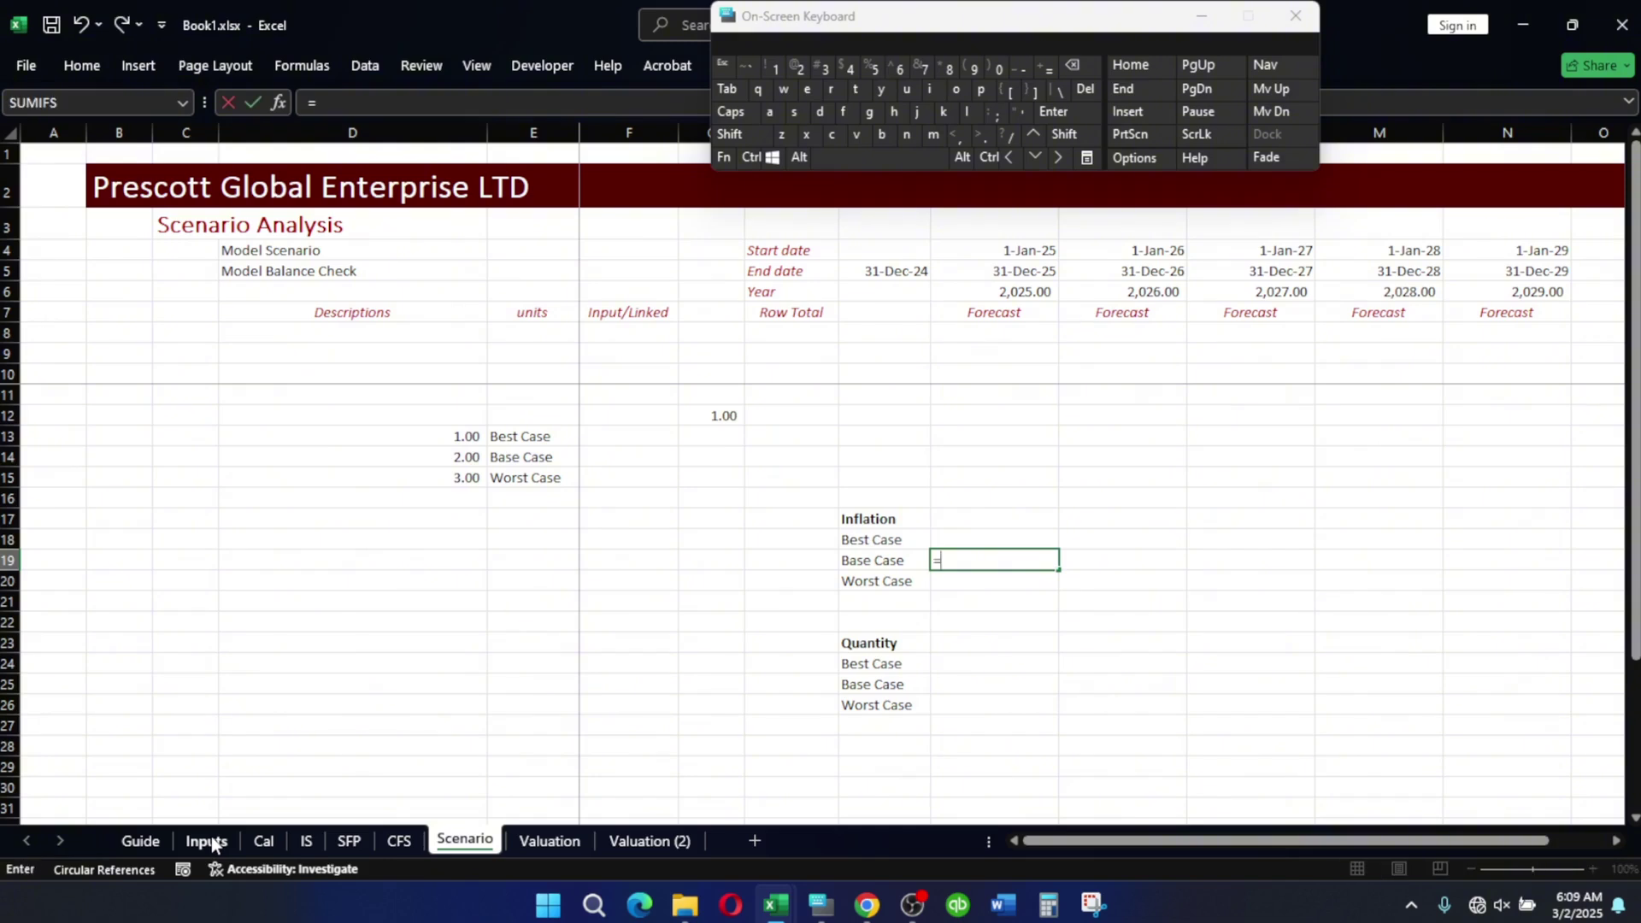
{"action": "left_click", "coordinate": [198, 843]}
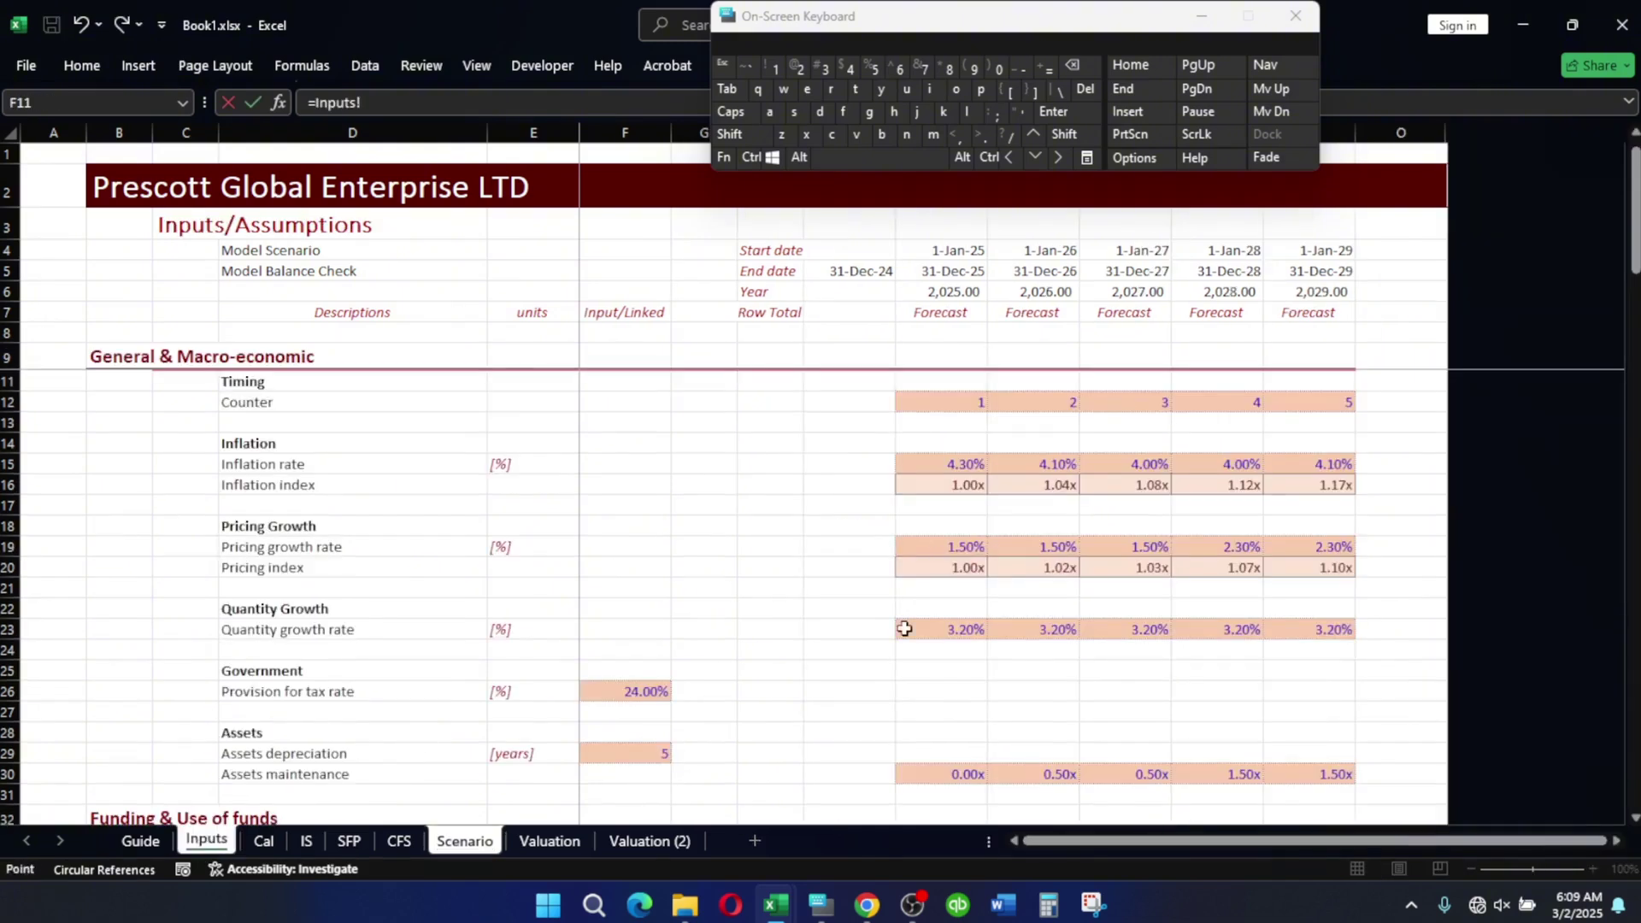
{"action": "left_click", "coordinate": [969, 462]}
{"action": "key", "text": "Return"}
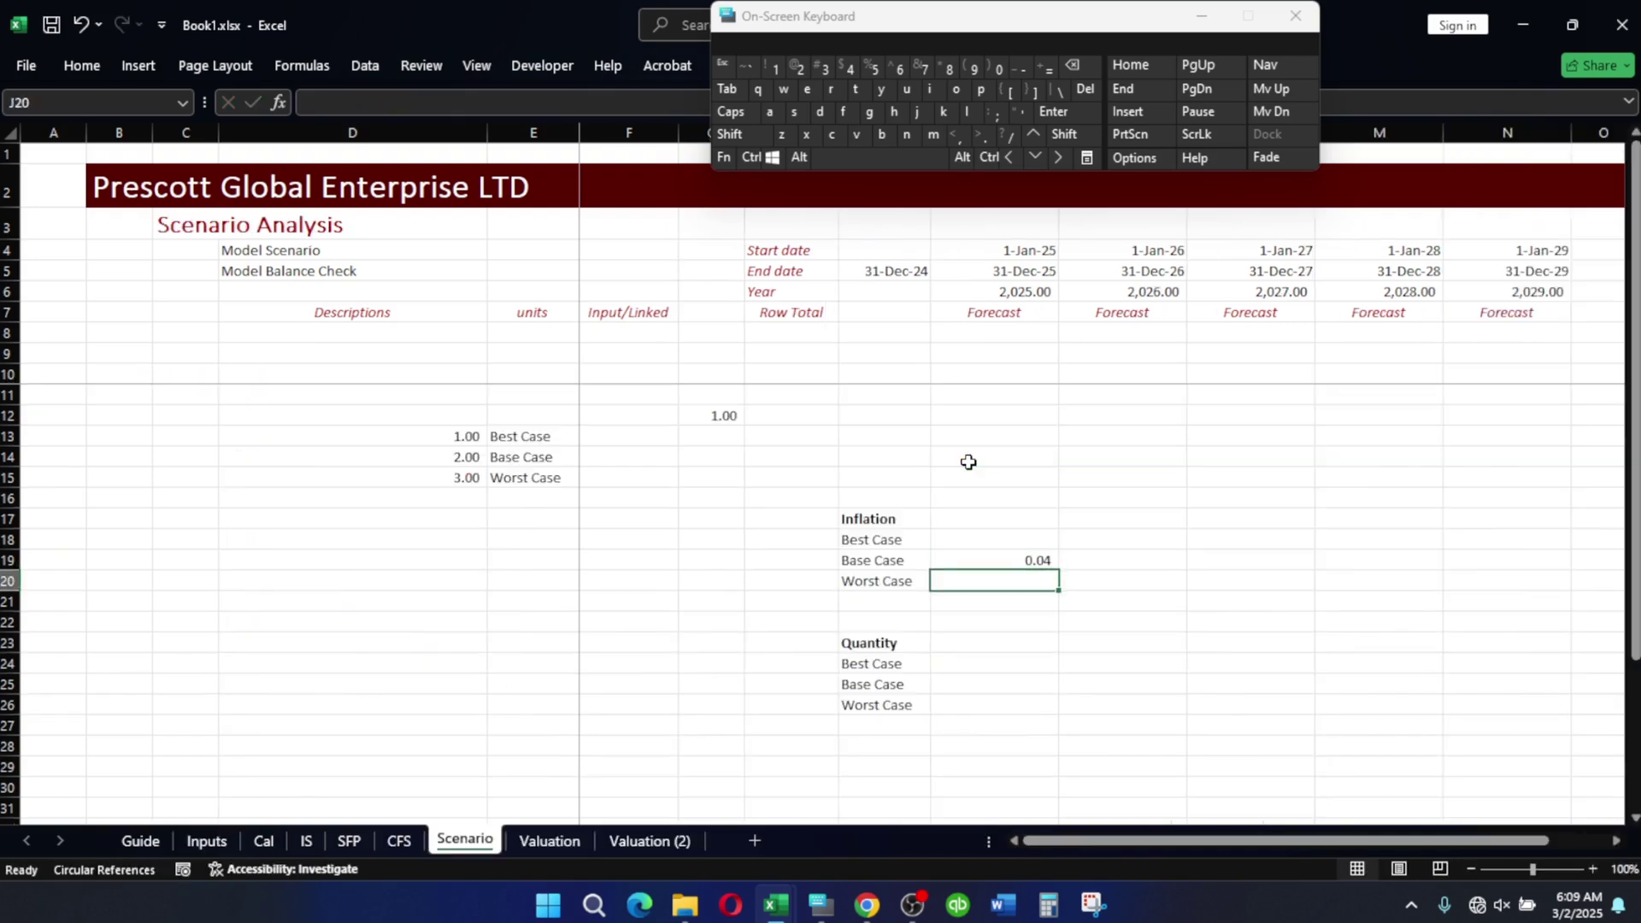
Set the Inflation Base Case cell J19 to =Inputs!J15 and fill the formula across to N19.
{"action": "left_click", "coordinate": [1036, 559]}
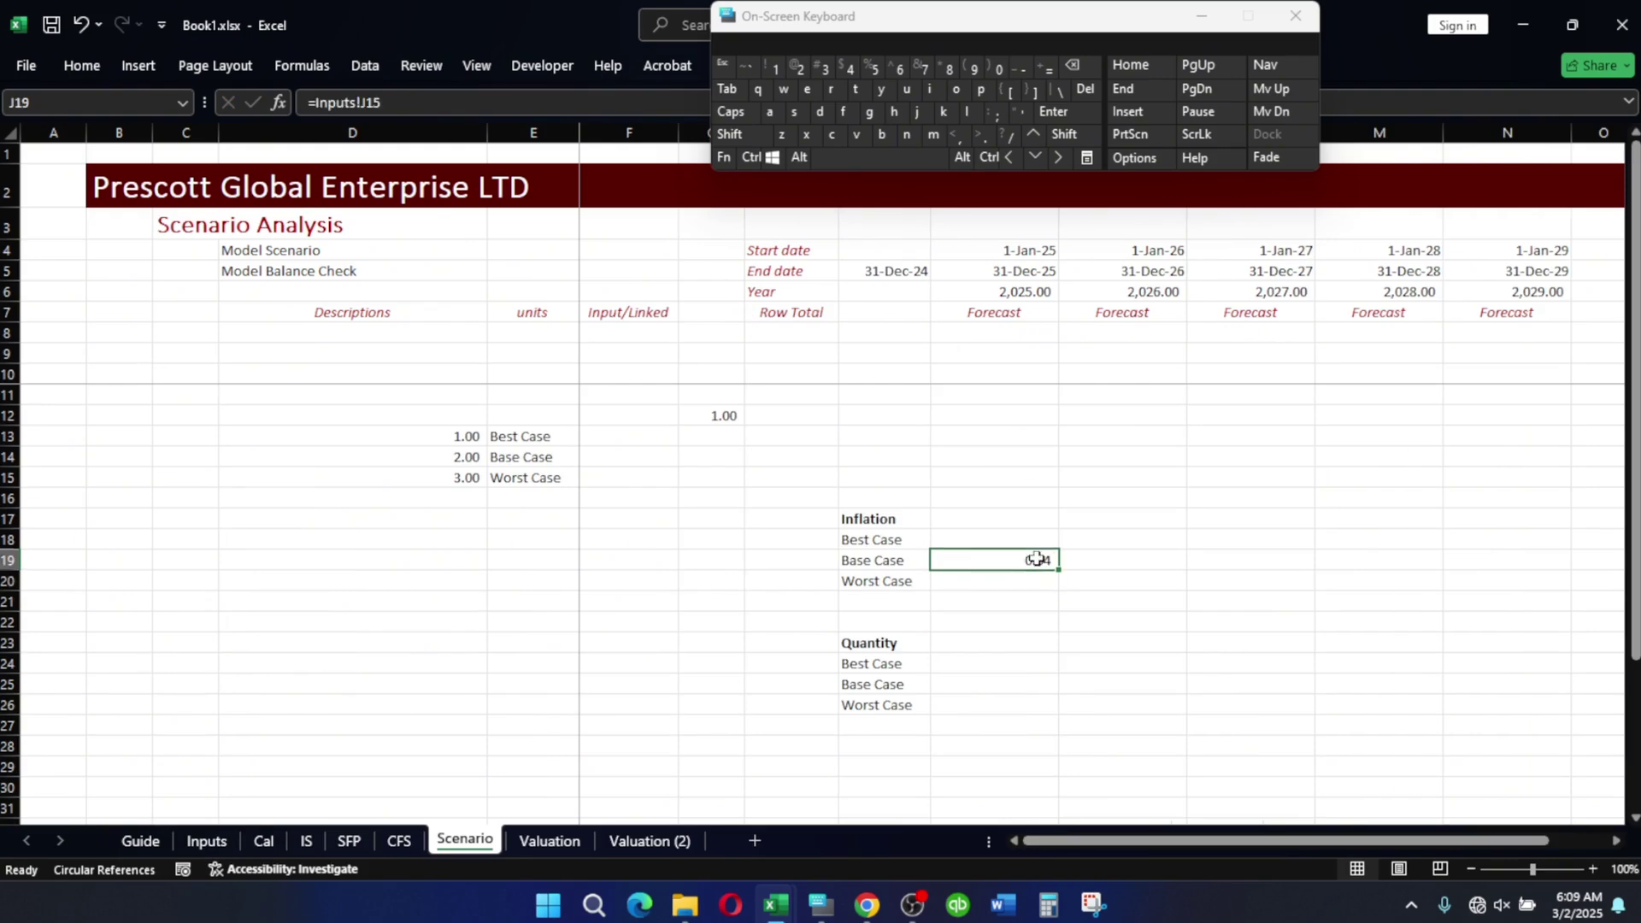
{"action": "type", "text": "="}
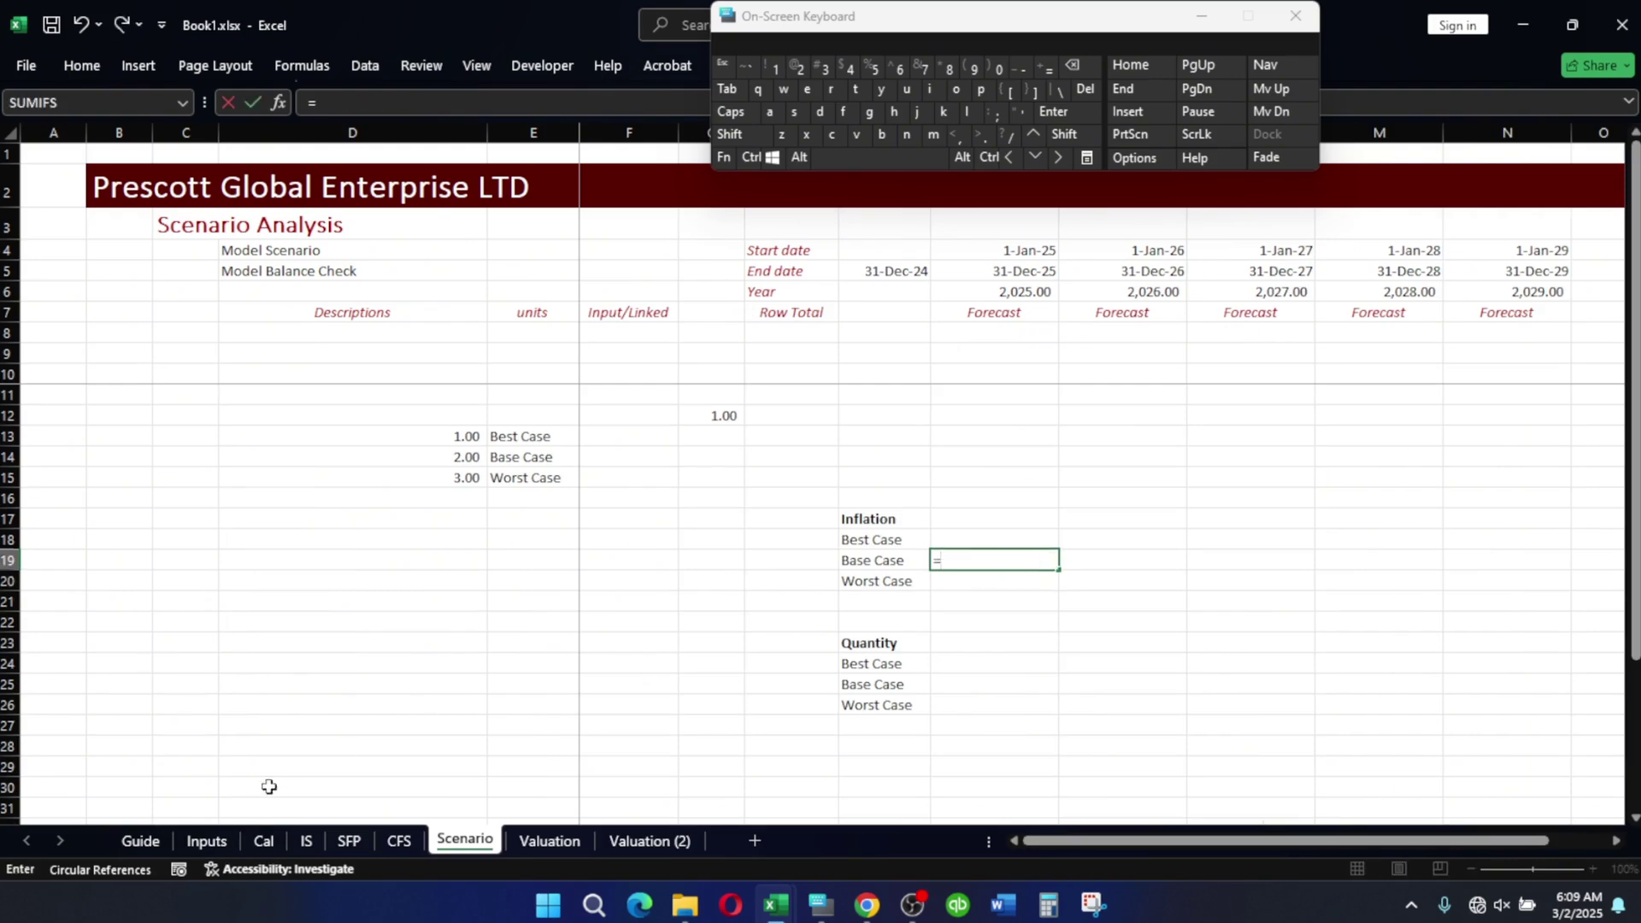
{"action": "left_click", "coordinate": [207, 841]}
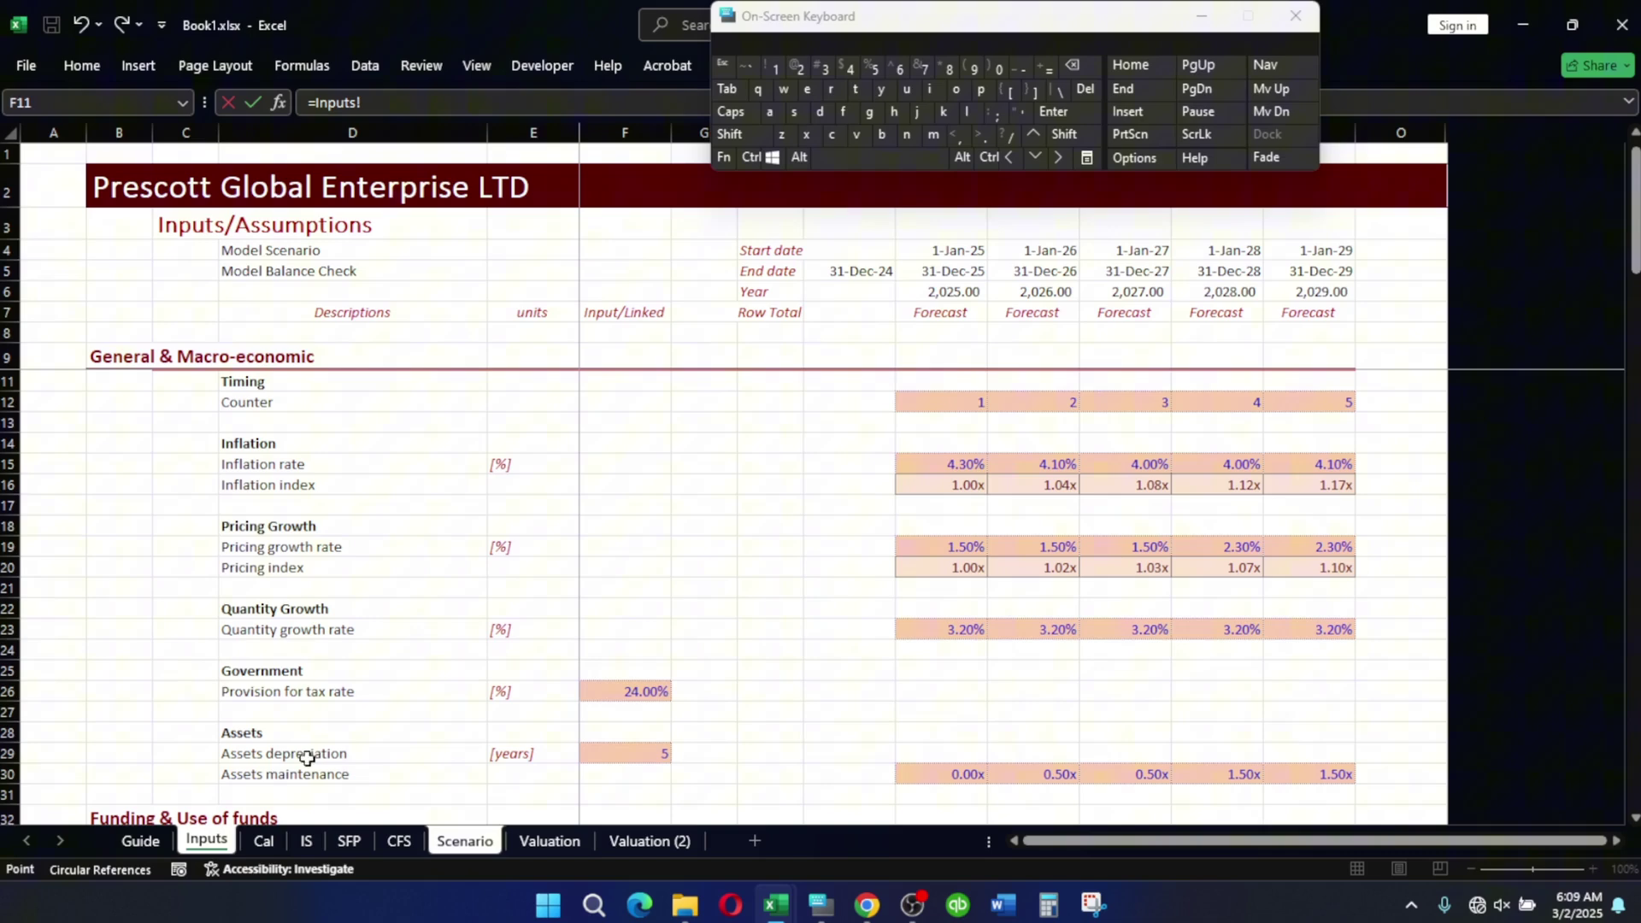
{"action": "left_click", "coordinate": [949, 462]}
{"action": "key", "text": "Return"}
{"action": "left_click", "coordinate": [1030, 561]}
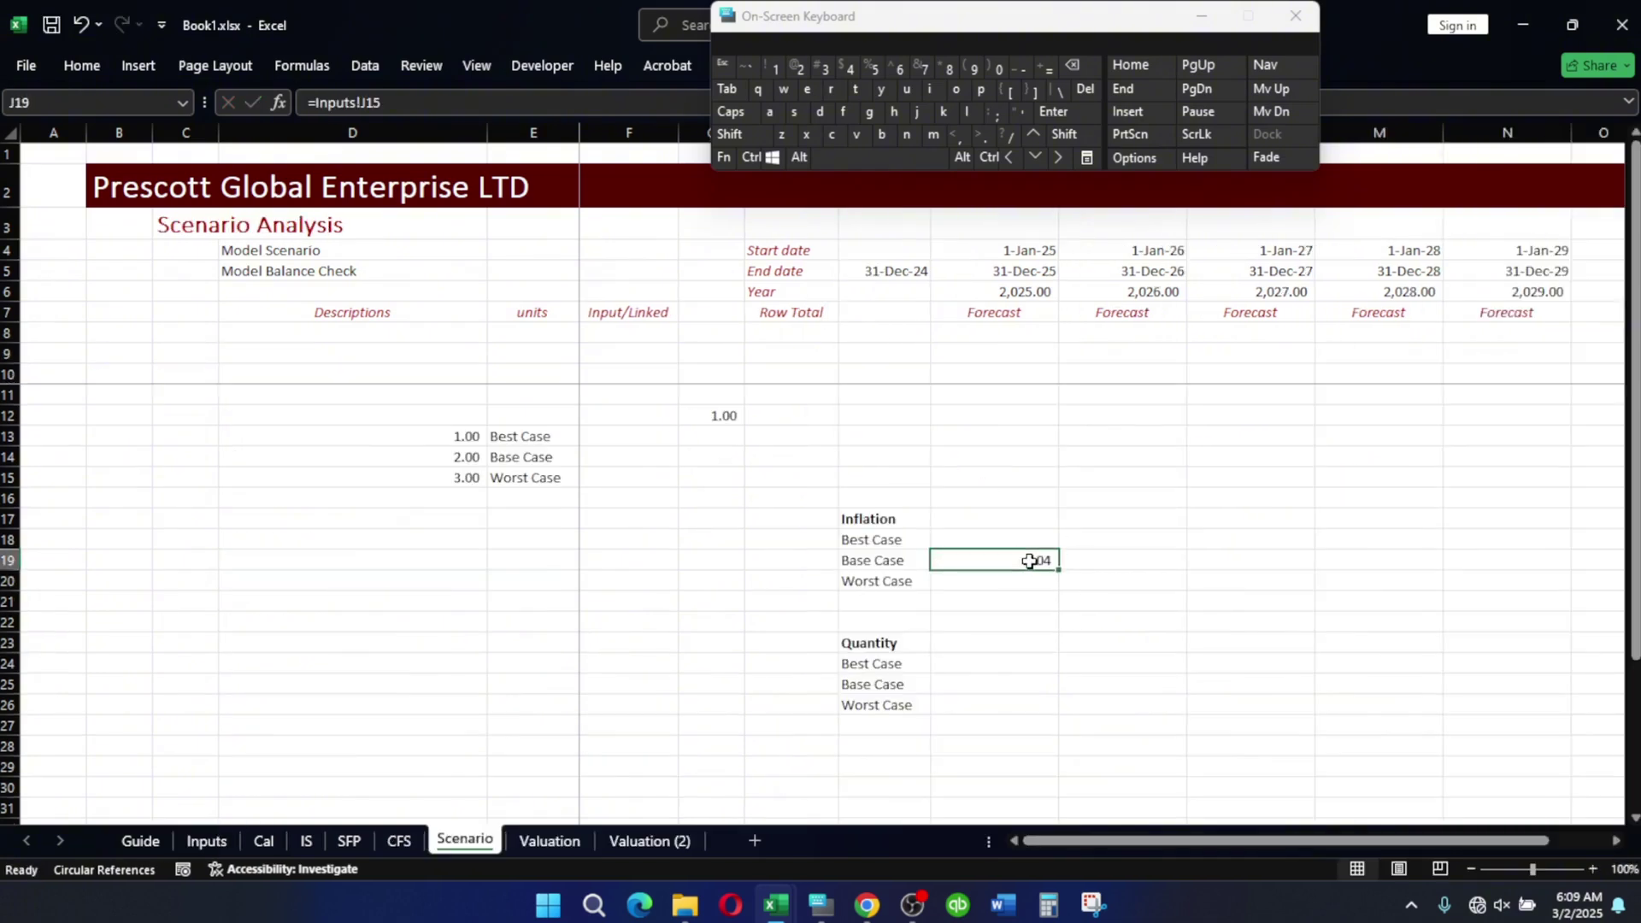
{"action": "left_click_drag", "start_coordinate": [1060, 571], "coordinate": [1508, 543]}
Apply the Percentage and Linked Cell styles to the Inflation Base Case values in J19:N19.
{"action": "key", "text": "alt"}
{"action": "key", "text": "h"}
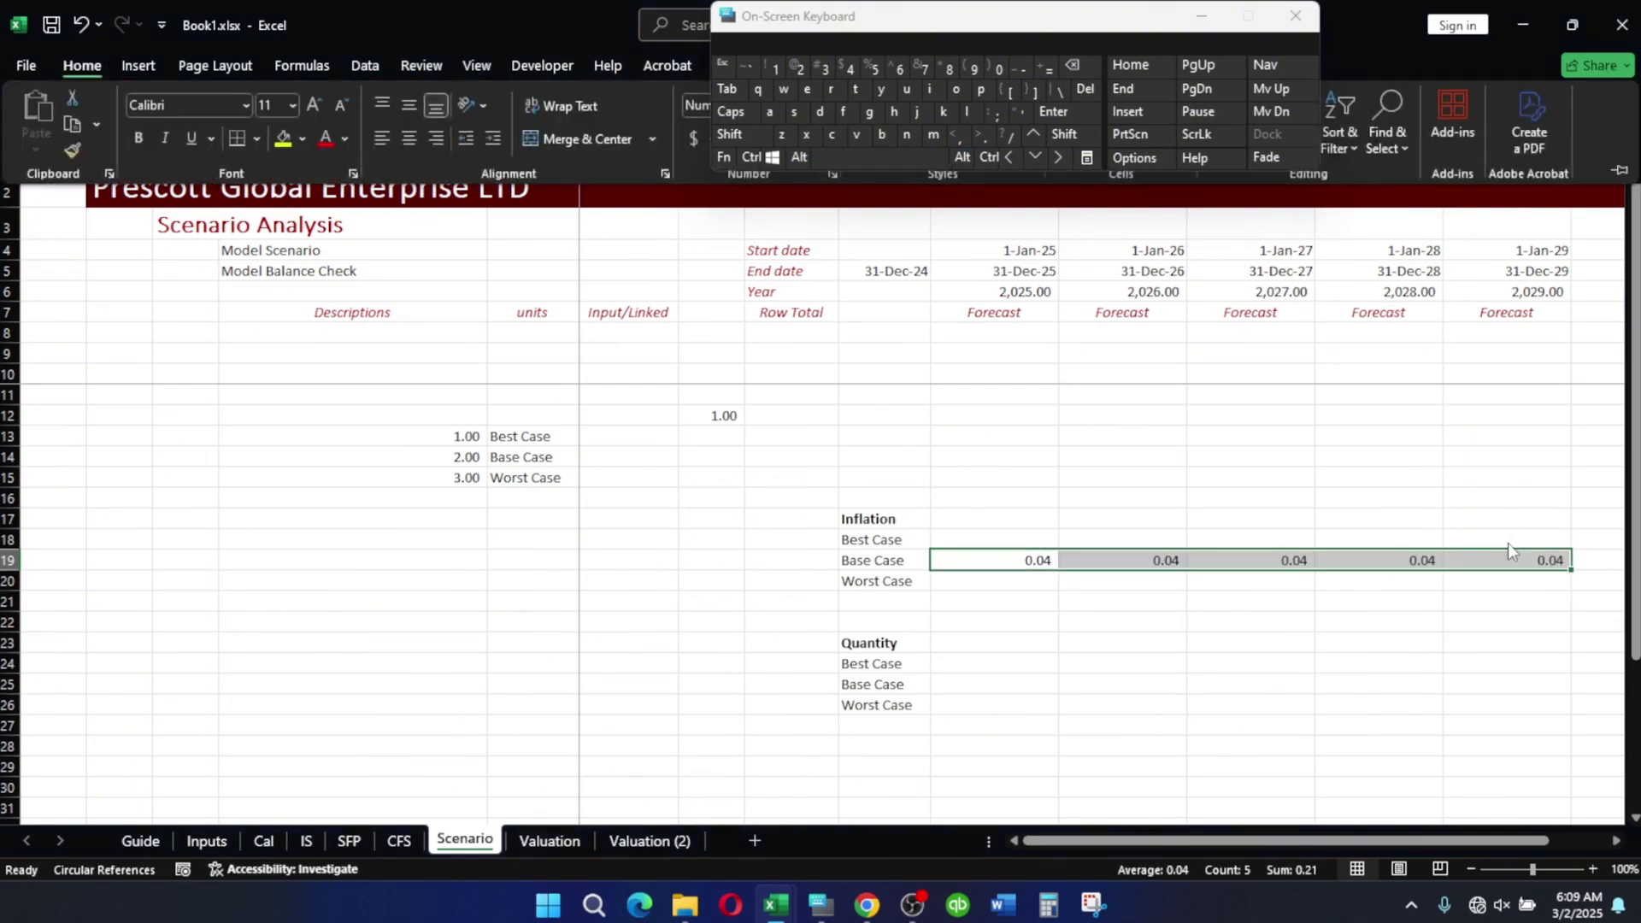
{"action": "key", "text": "j"}
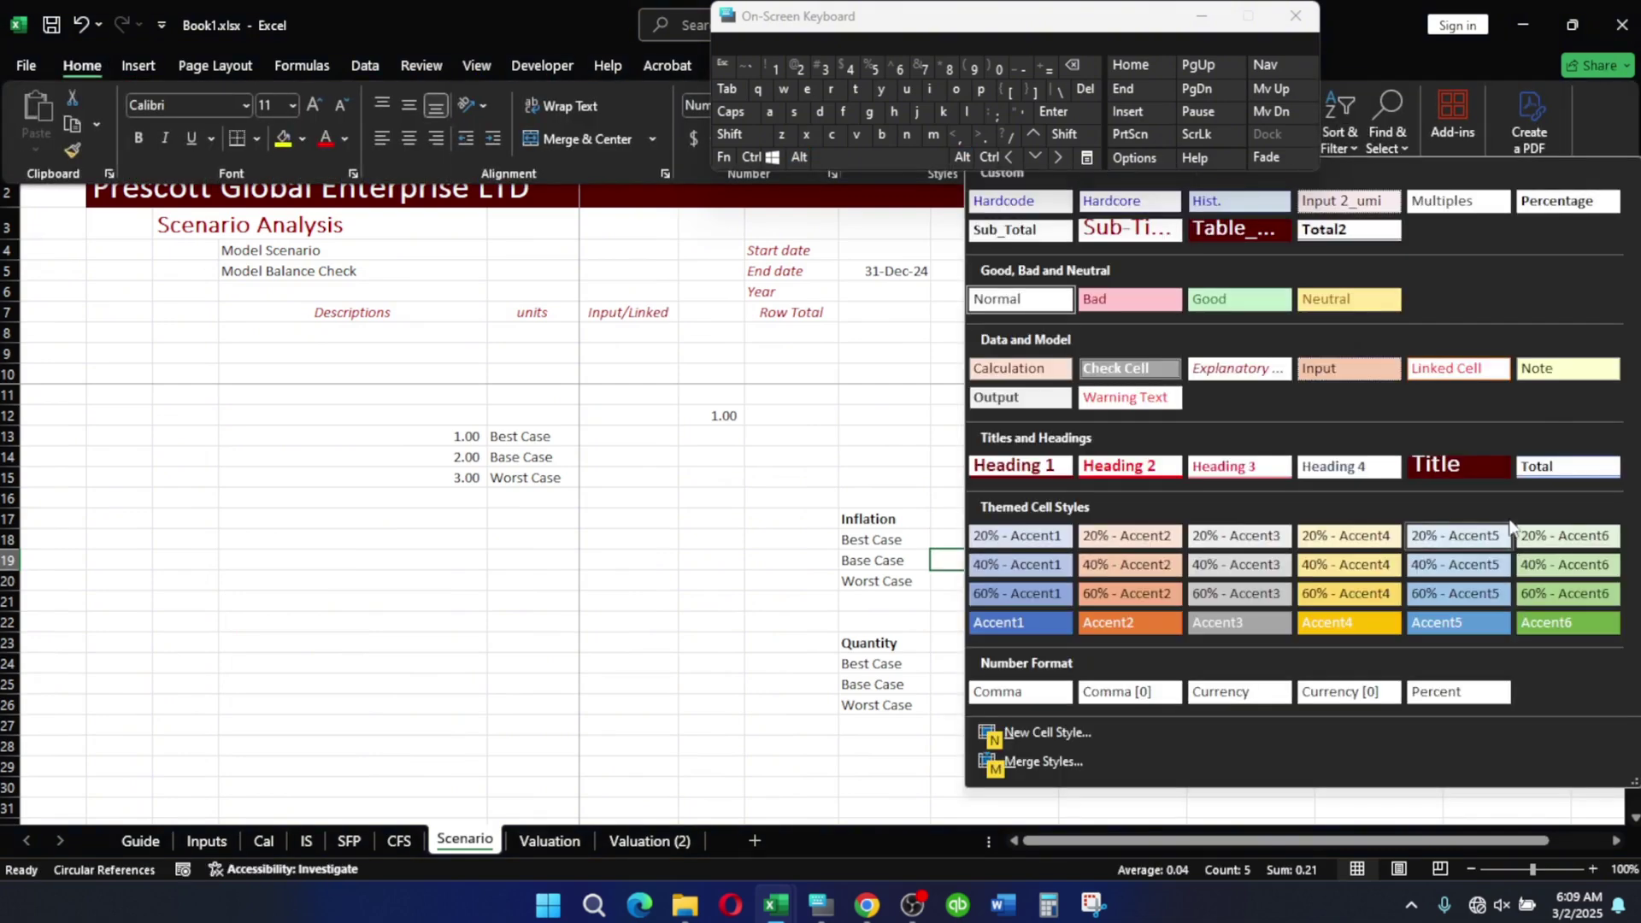
{"action": "left_click", "coordinate": [1548, 214]}
{"action": "key", "text": "alt"}
{"action": "key", "text": "h"}
{"action": "key", "text": "j"}
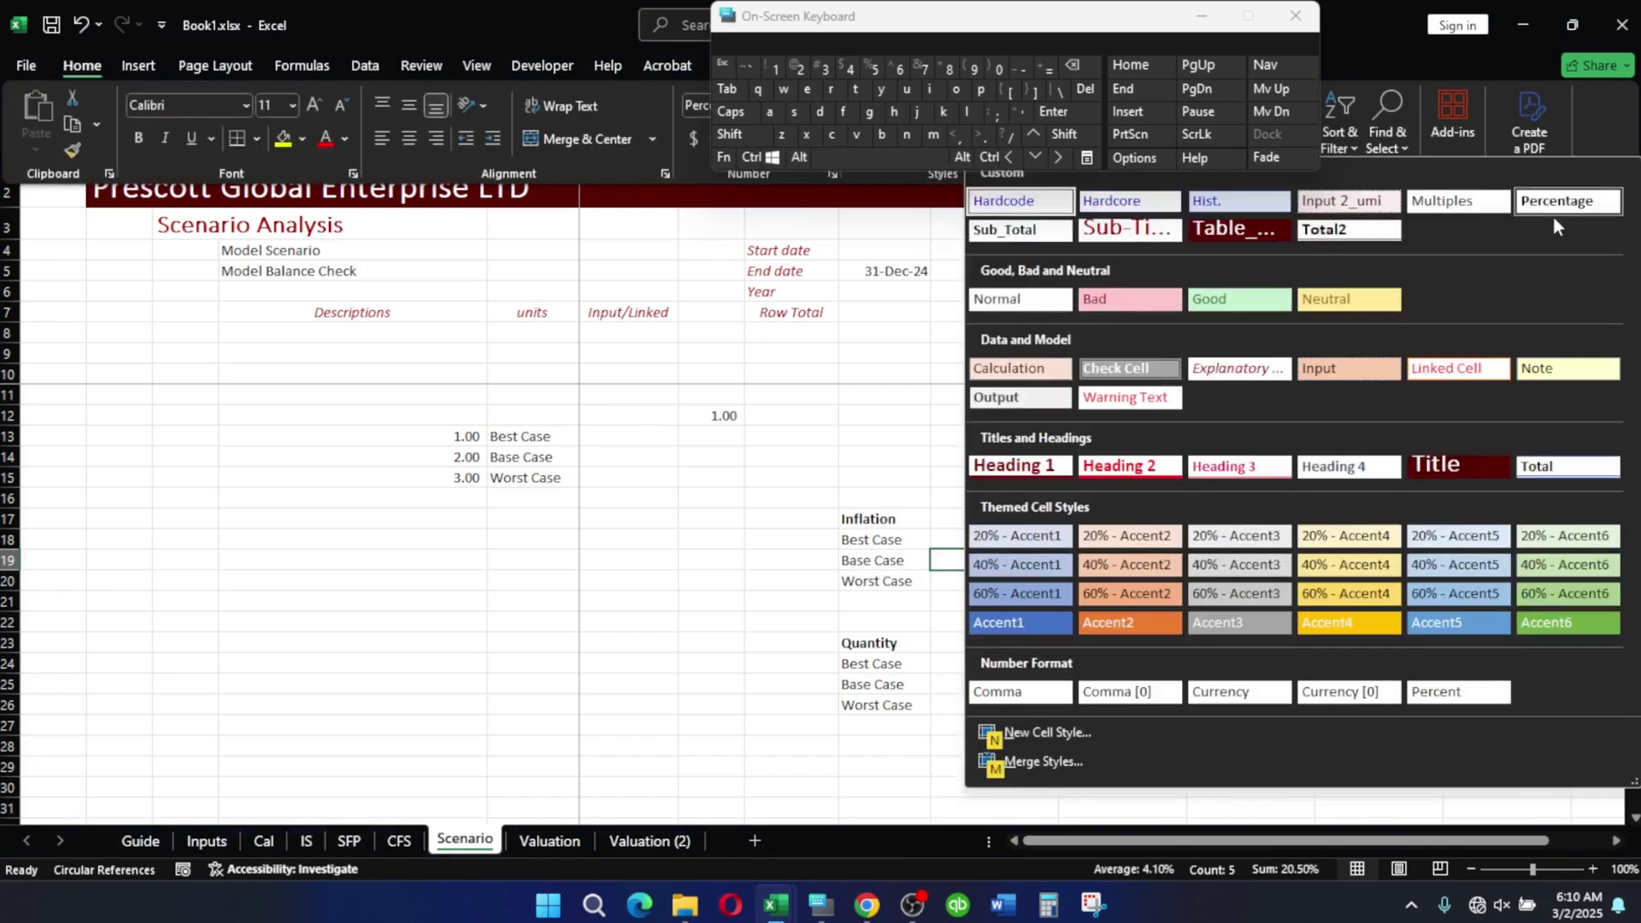
{"action": "left_click", "coordinate": [1469, 362]}
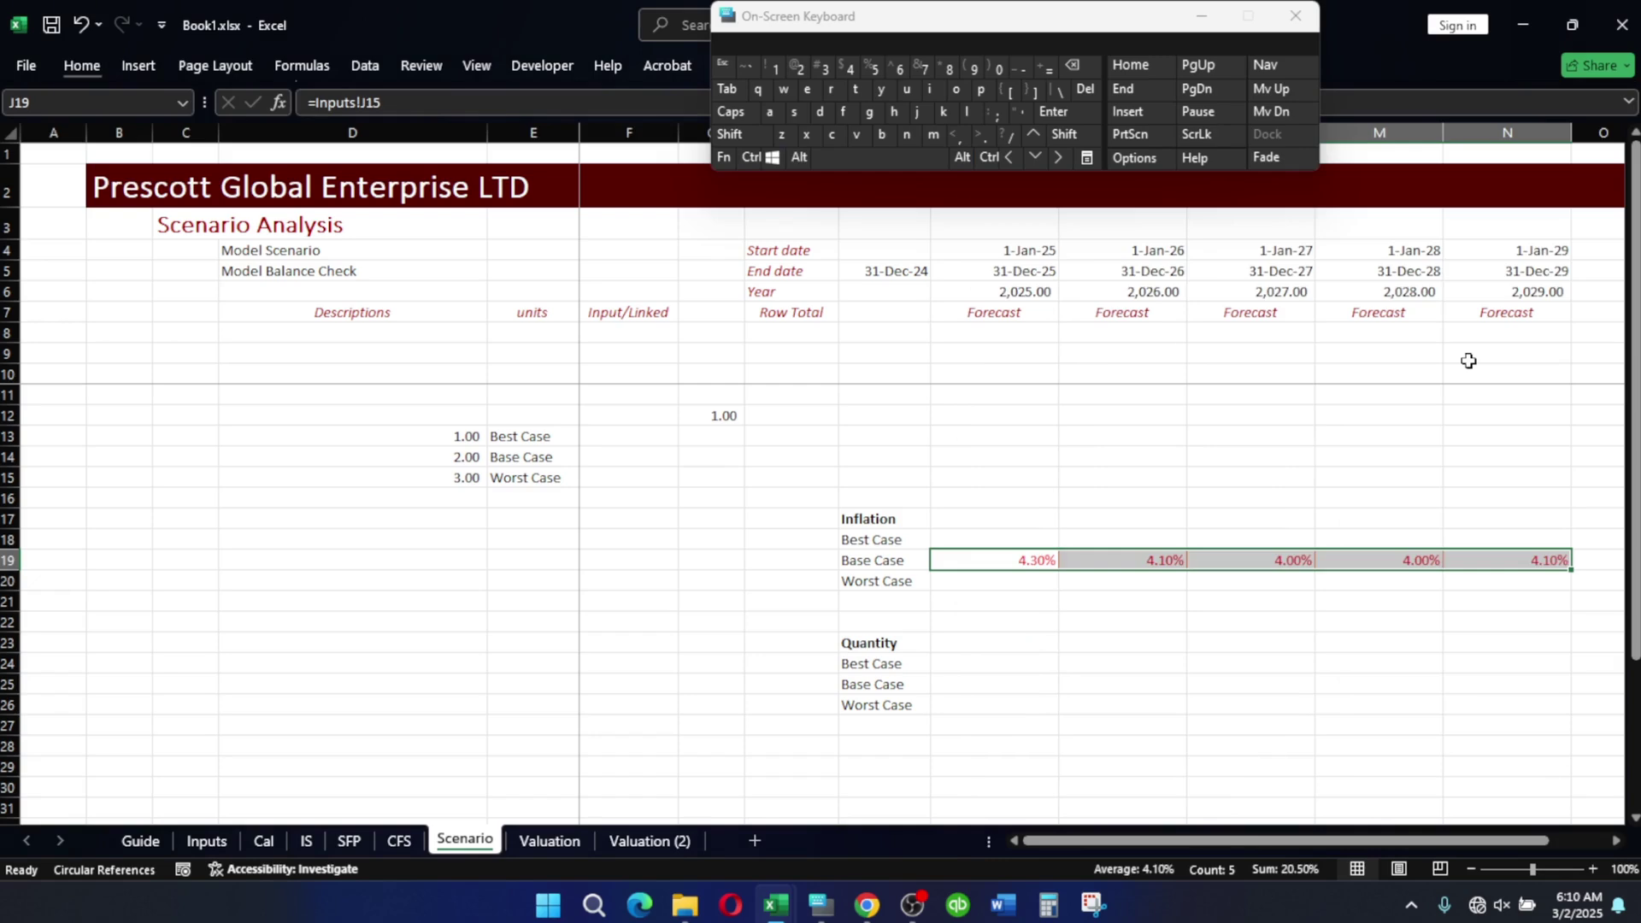
Enter the formula =J19-1.5% for the 2025 Inflation Best Case in cell J18.
{"action": "key", "text": "Down"}
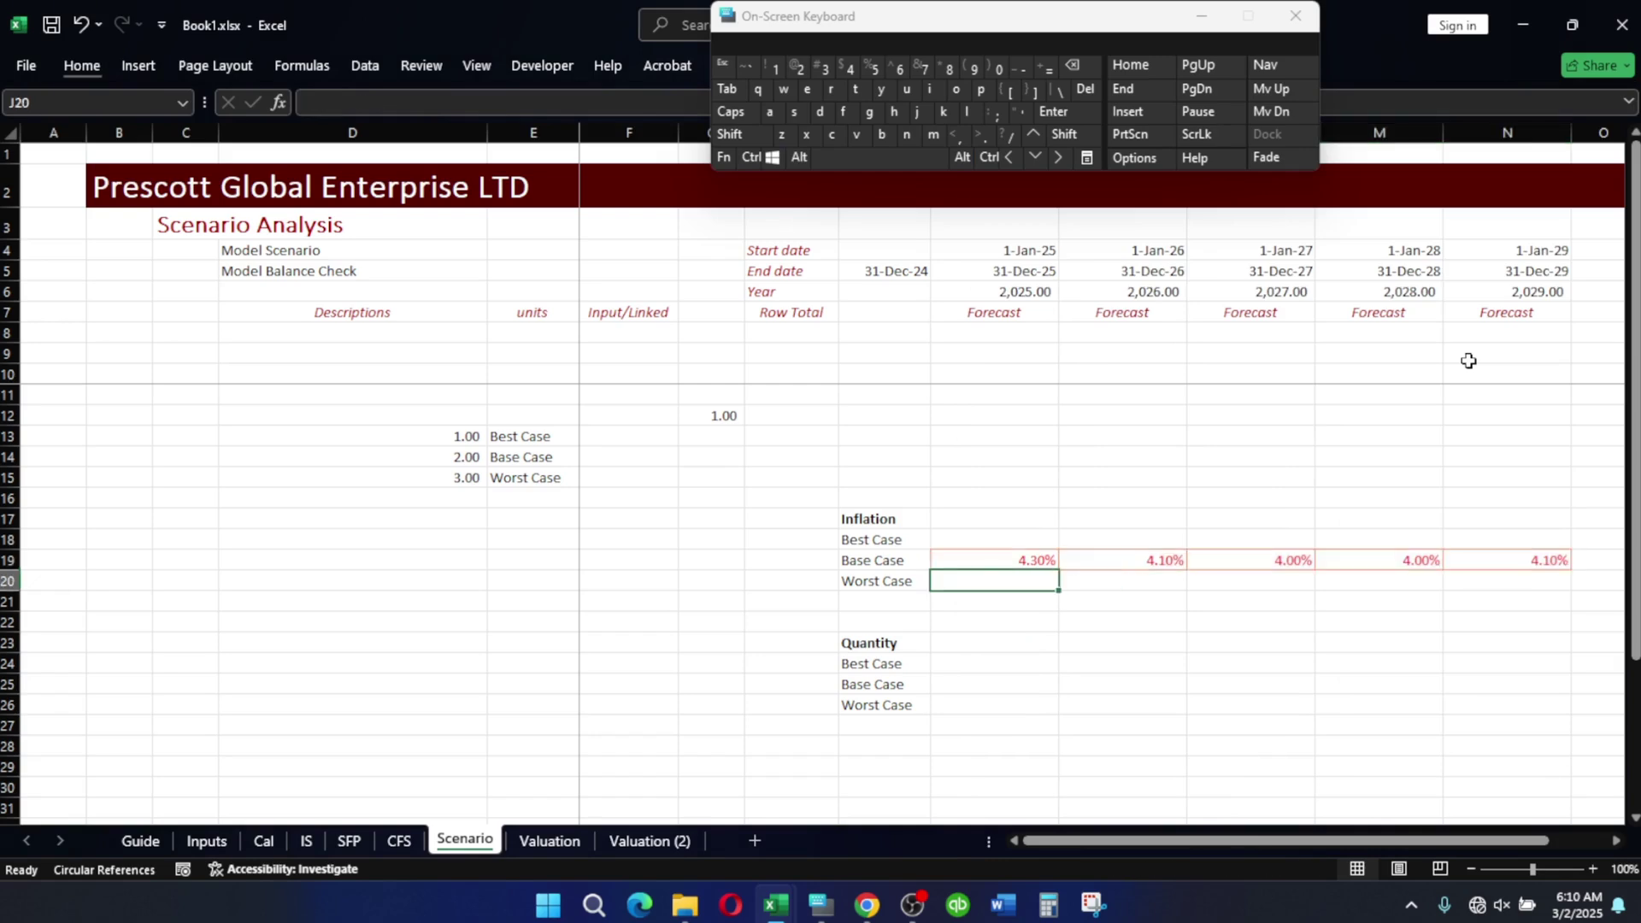
{"action": "key", "text": "Up"}
{"action": "key", "text": "Up"}
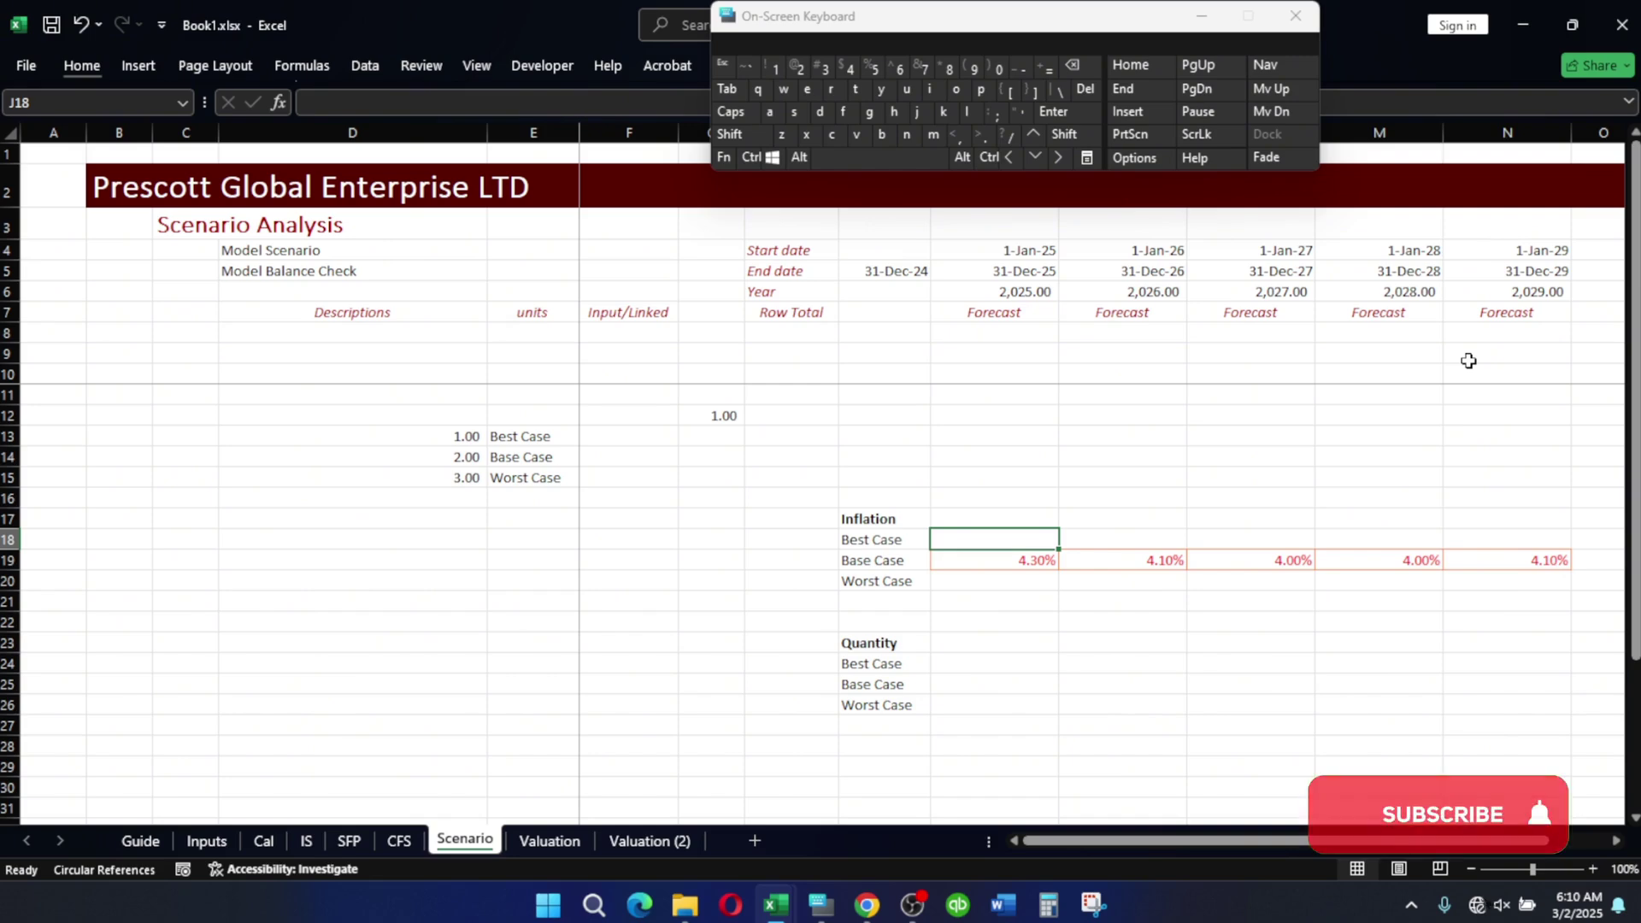
{"action": "type", "text": "="}
{"action": "key", "text": "Down"}
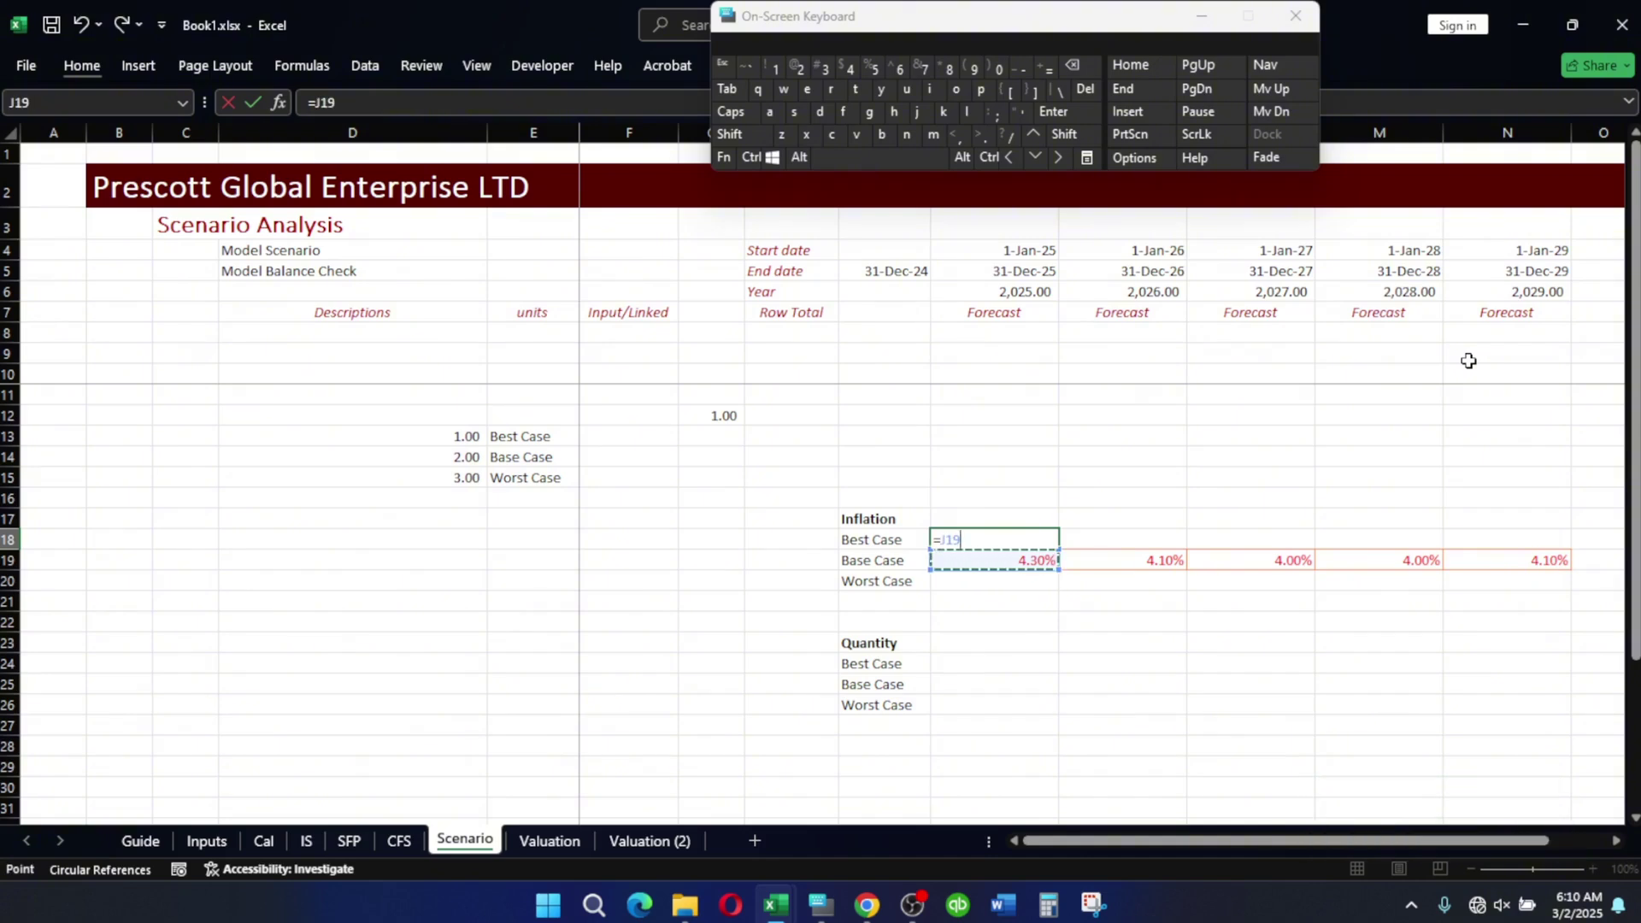
{"action": "type", "text": "-"}
{"action": "left_click", "coordinate": [782, 64]}
{"action": "type", "text": ".5"}
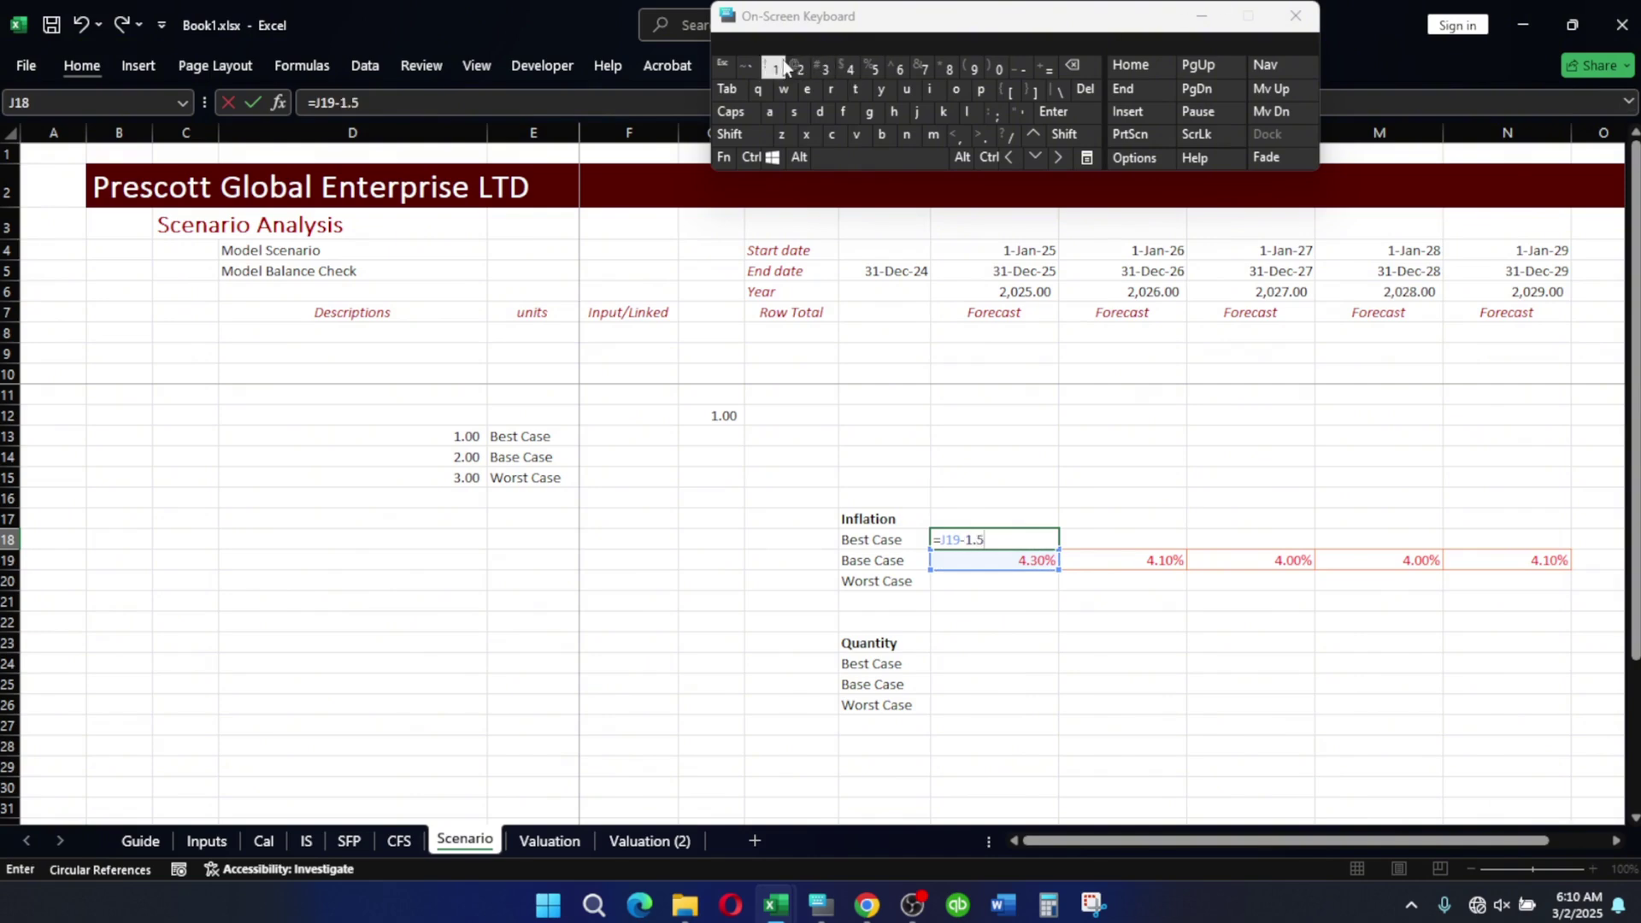
{"action": "type", "text": "%"}
{"action": "key", "text": "Return"}
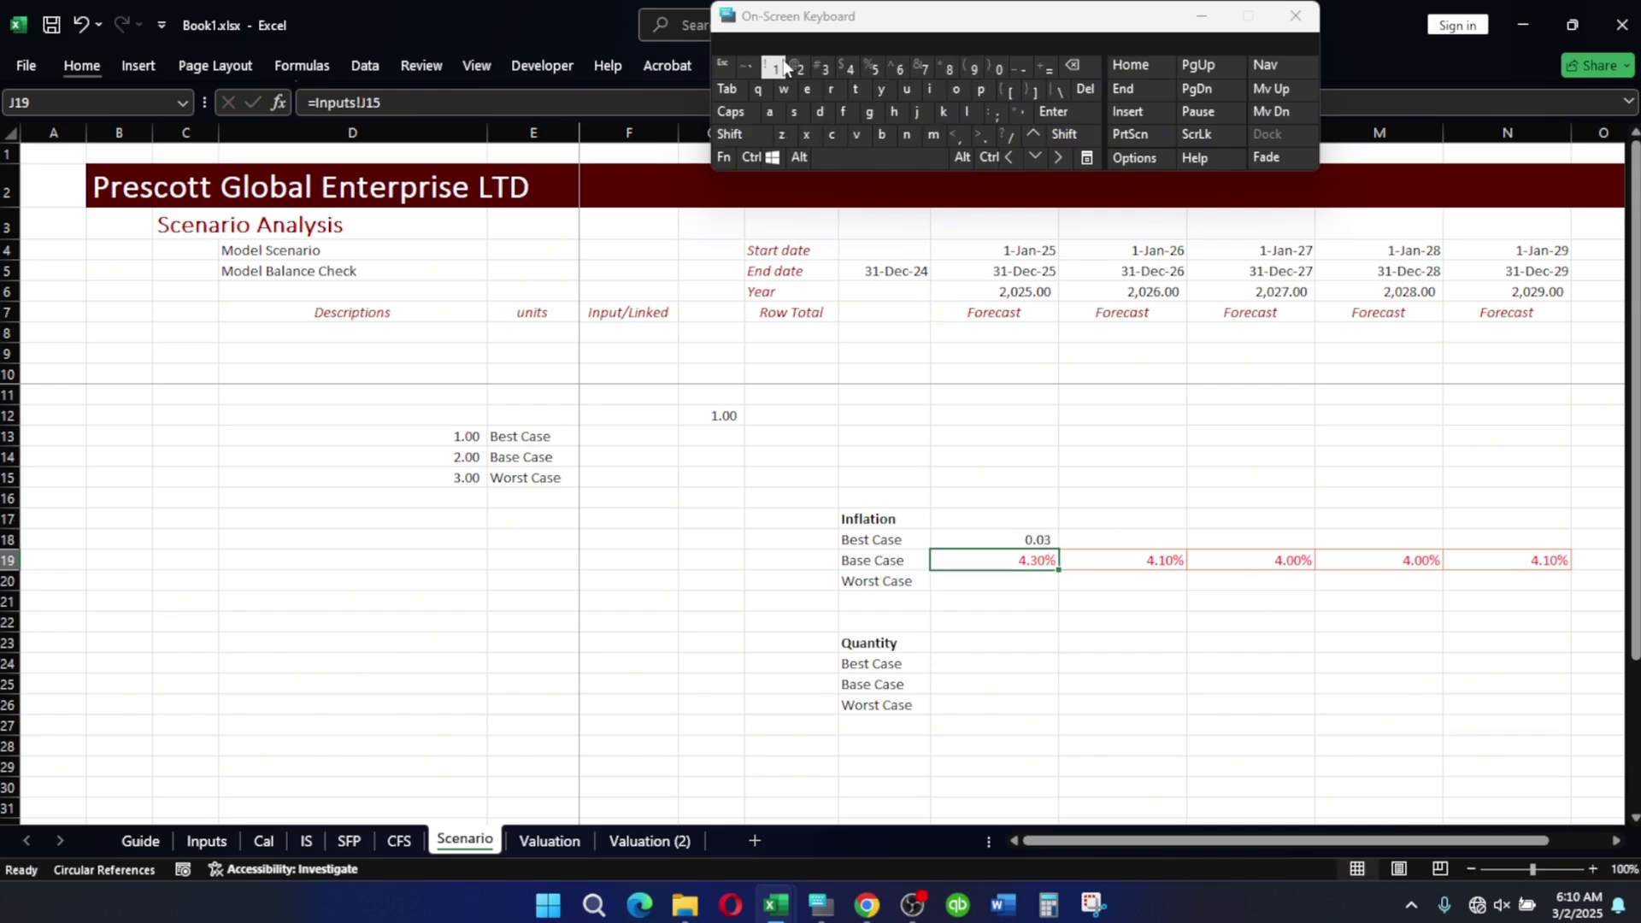
Apply the Linked Cell and Percentage styles to J18:N18 and fill the Inflation Best Case formula across the range.
{"action": "key", "text": "Up"}
{"action": "key", "text": "shift+Right"}
{"action": "key", "text": "shift+Right"}
{"action": "key", "text": "shift+Right"}
{"action": "key", "text": "shift+Right"}
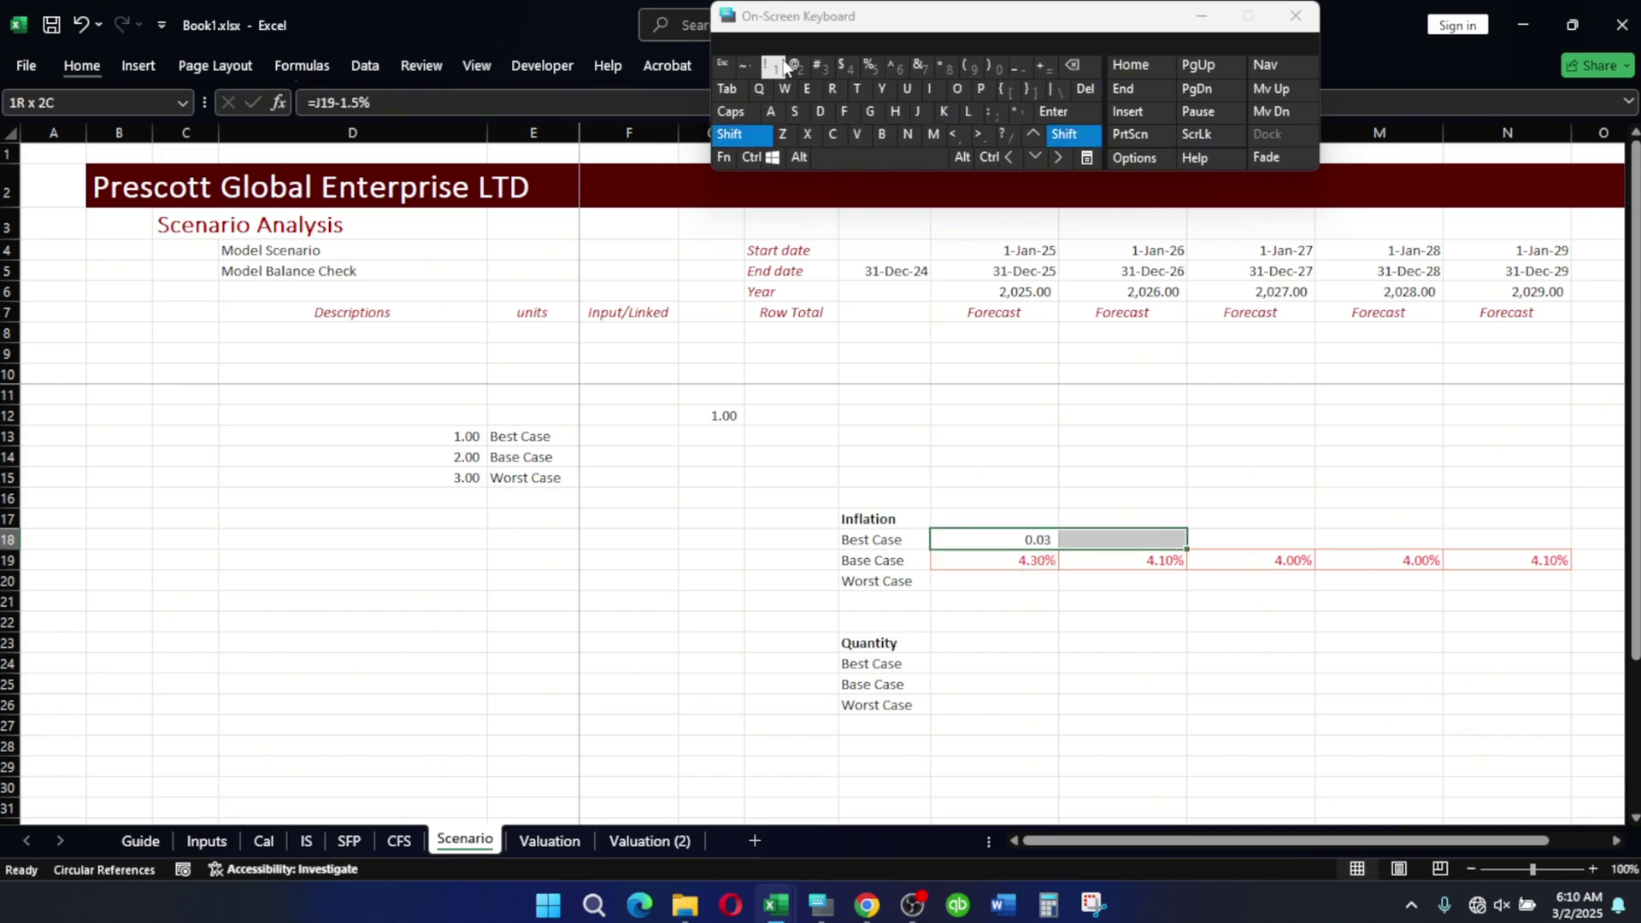
{"action": "key", "text": "alt"}
{"action": "key", "text": "h"}
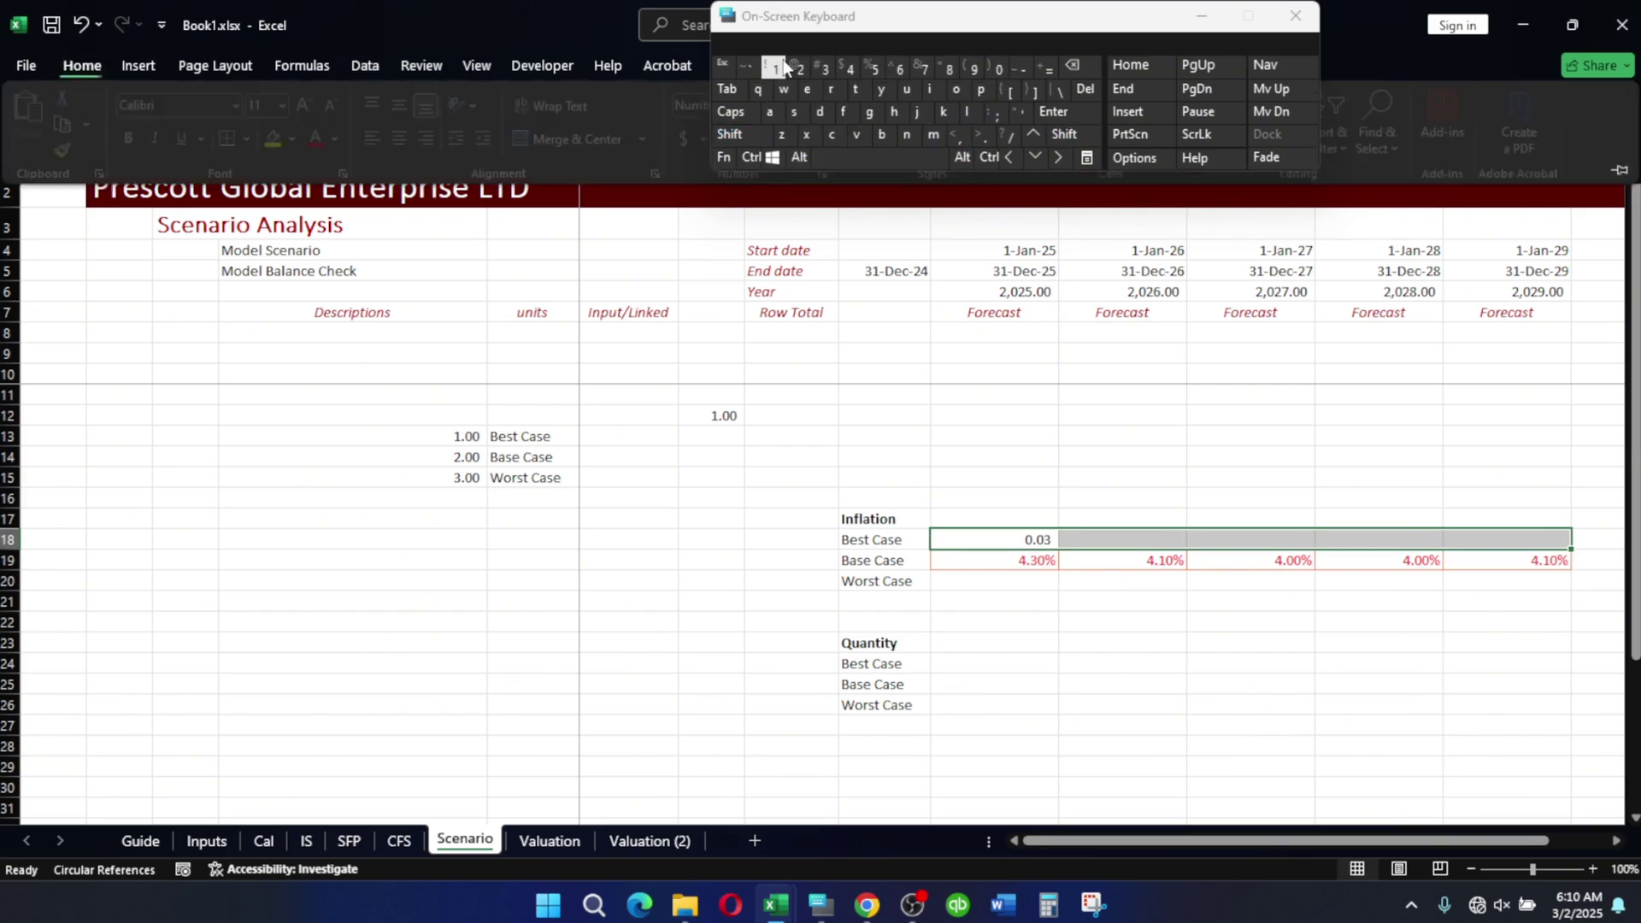
{"action": "key", "text": "j"}
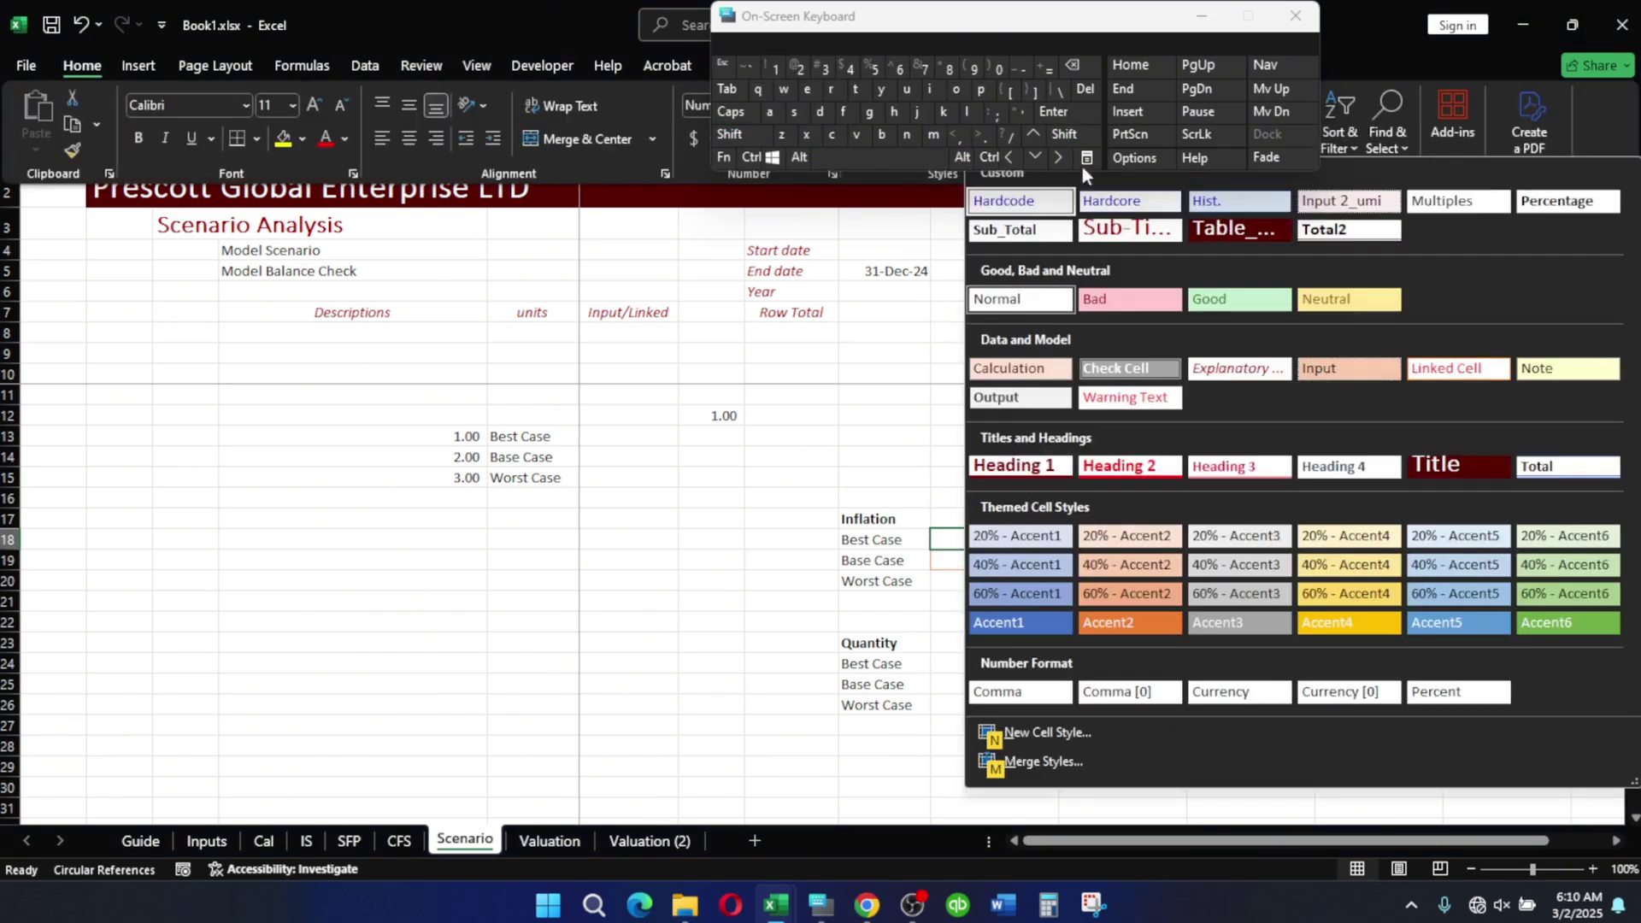
{"action": "left_click", "coordinate": [1432, 374]}
{"action": "key", "text": "alt"}
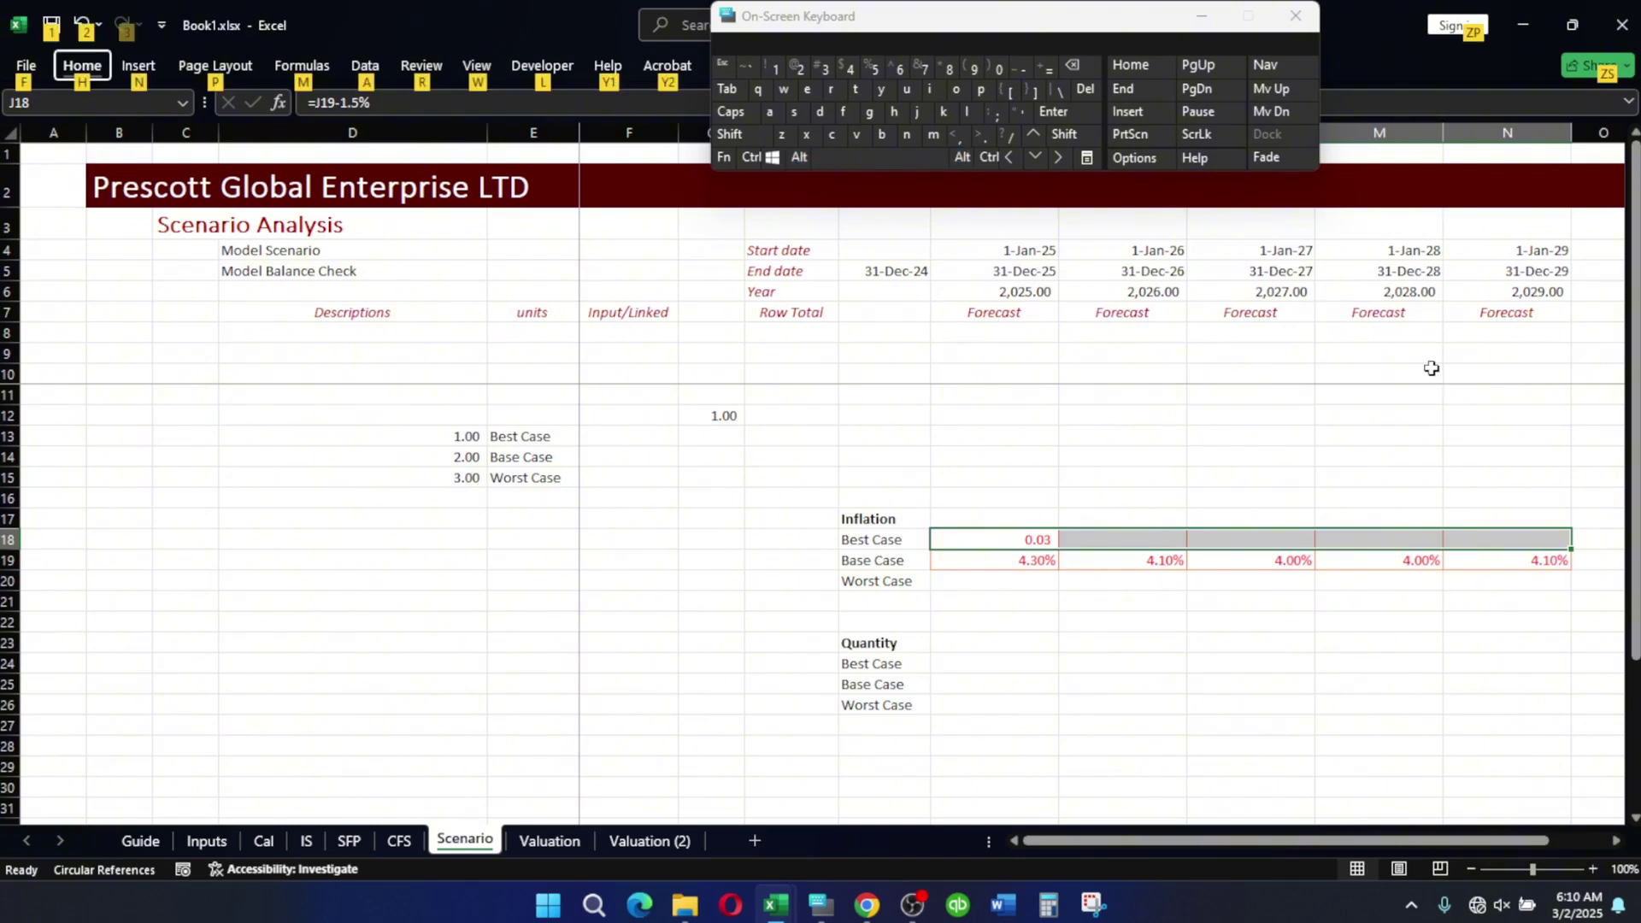
{"action": "key", "text": "h"}
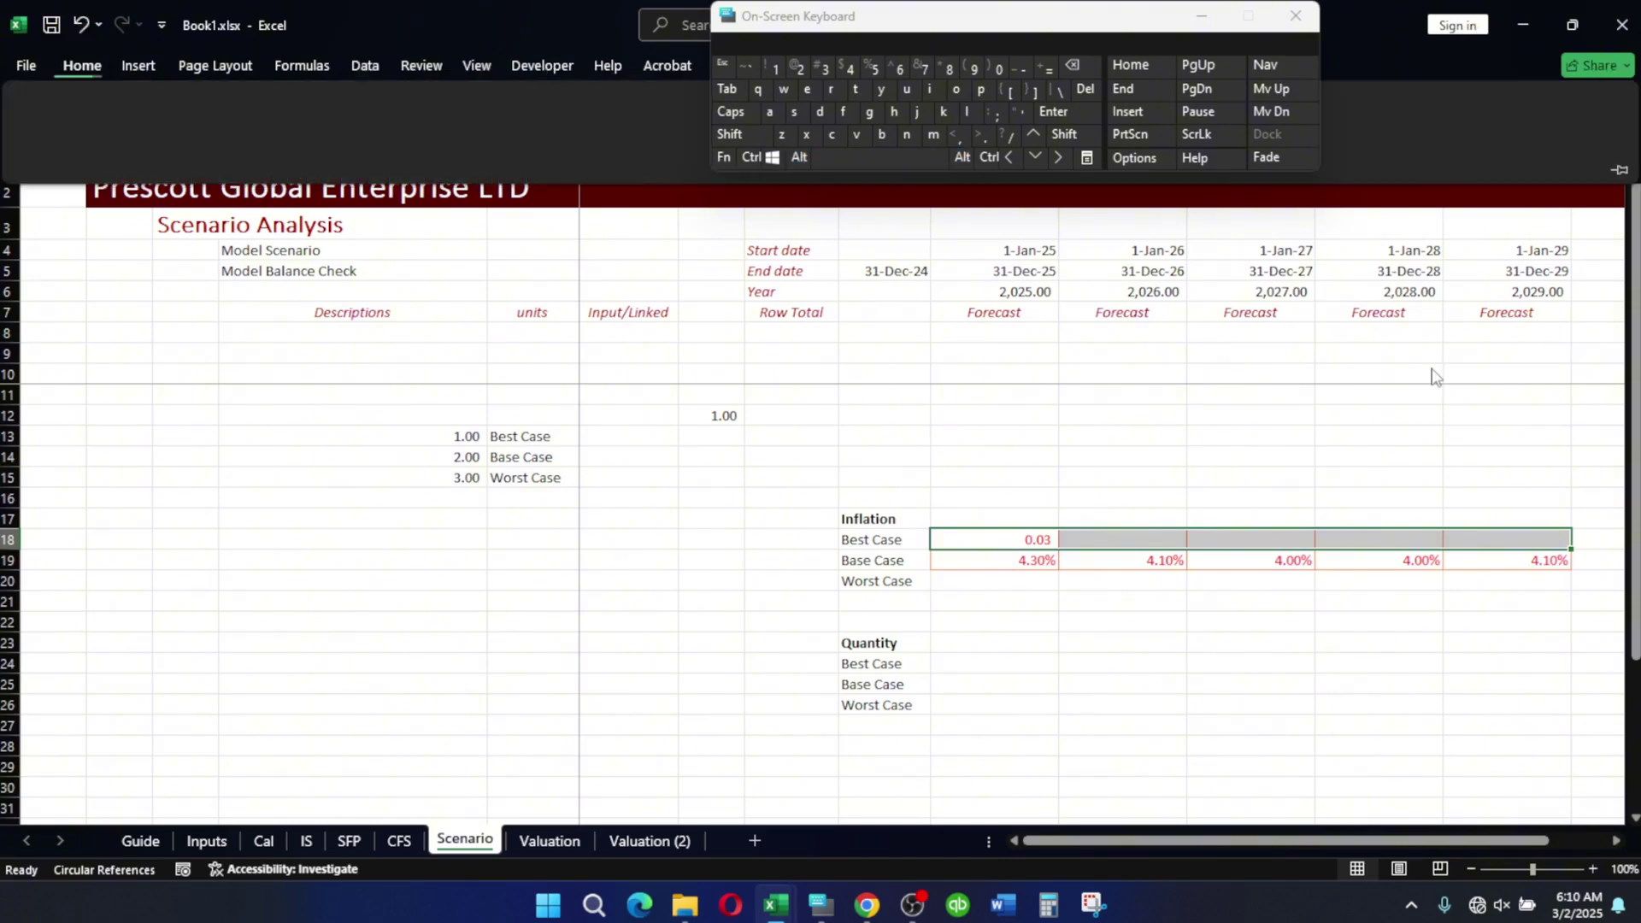
{"action": "key", "text": "j"}
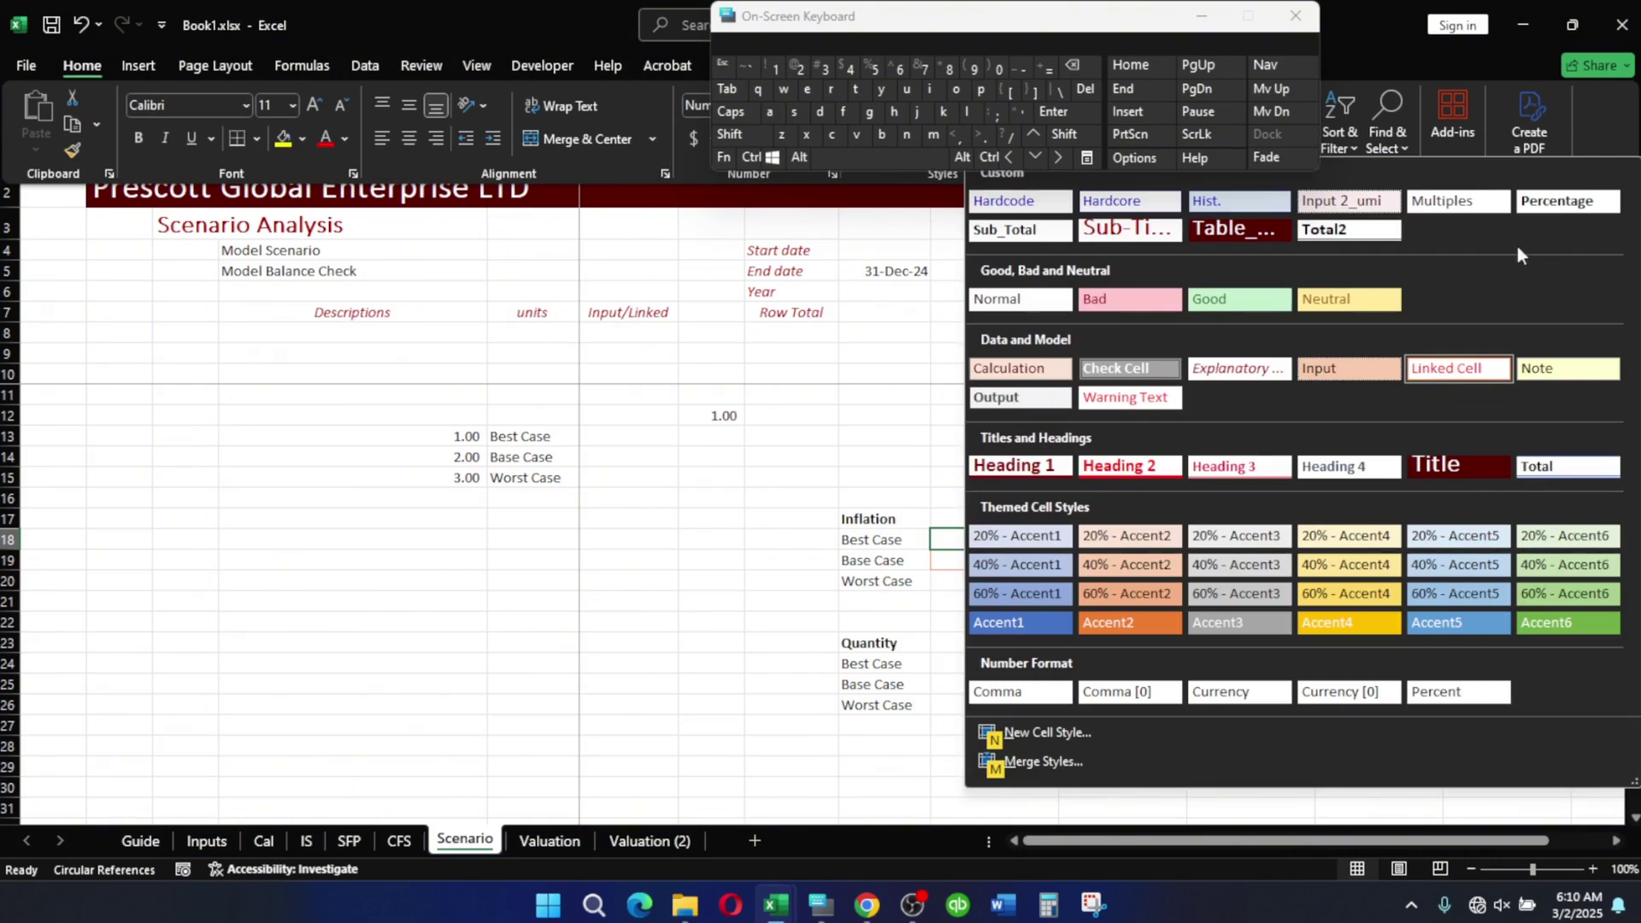
{"action": "left_click", "coordinate": [1549, 205]}
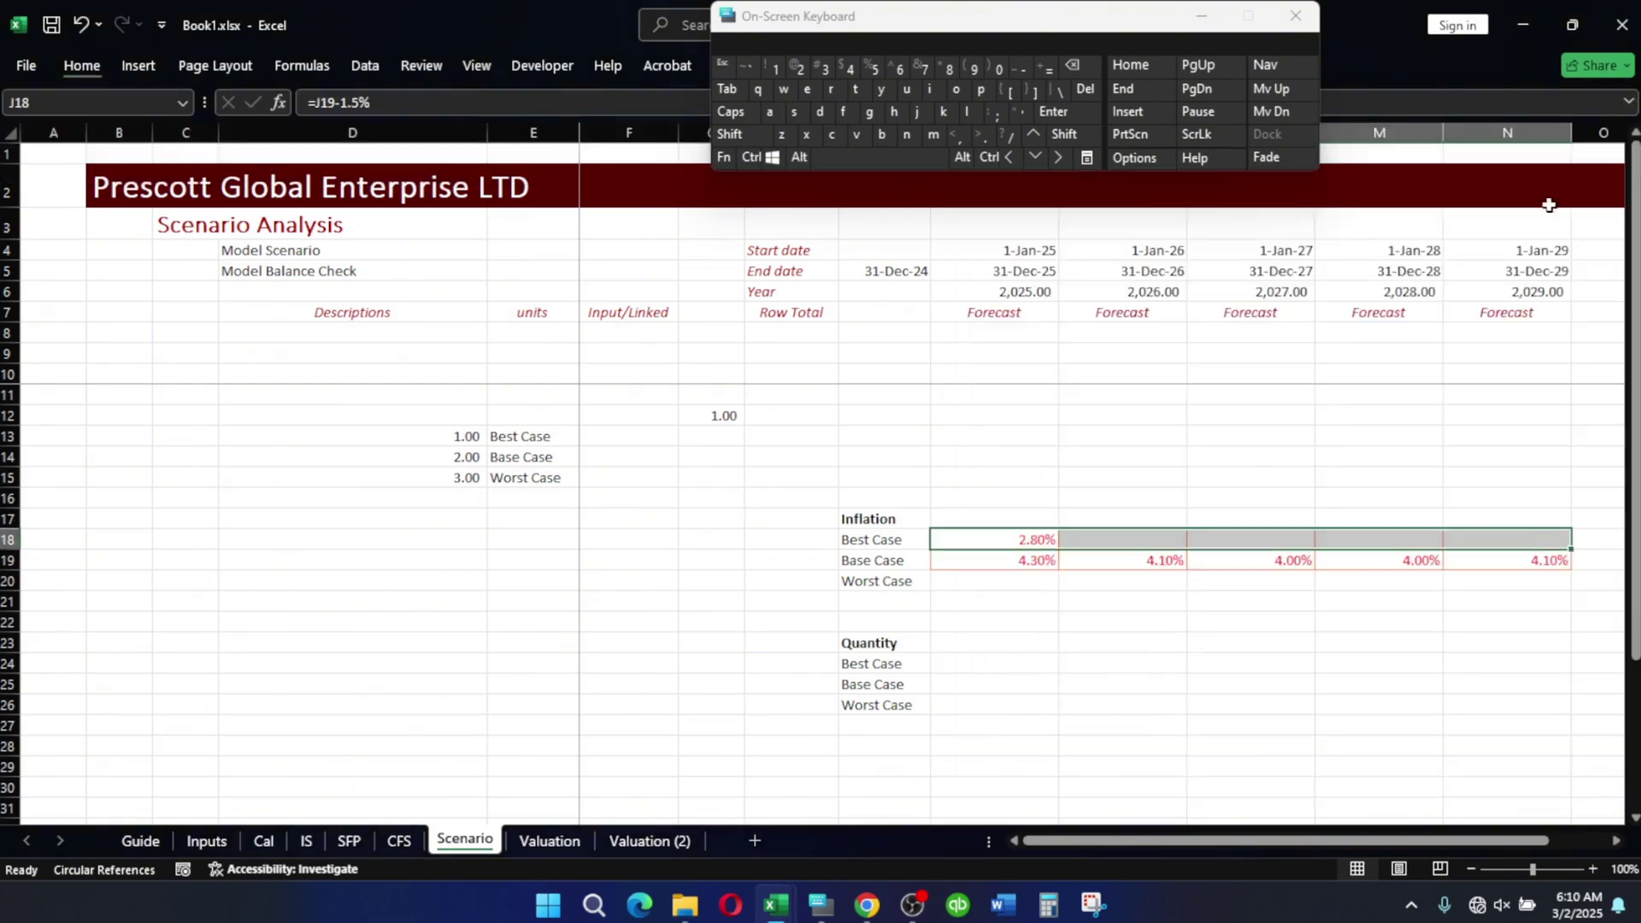
{"action": "key", "text": "ctrl+r"}
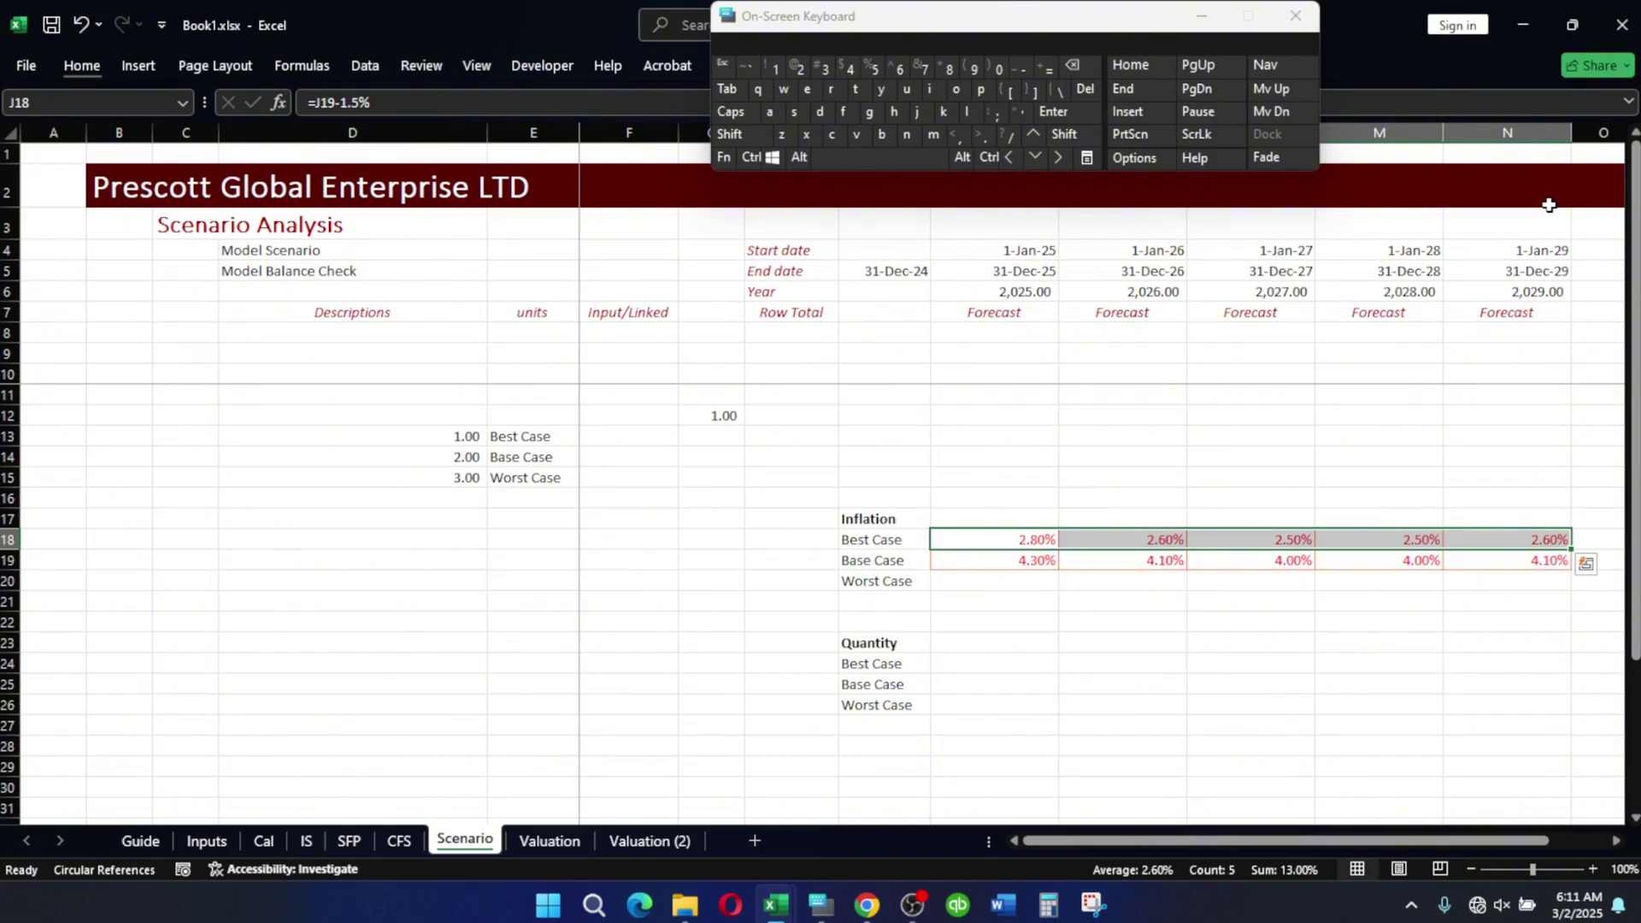
Enter the formula =J19+3.5% for the 2025 Inflation Worst Case in cell J20.
{"action": "left_click", "coordinate": [1032, 580]}
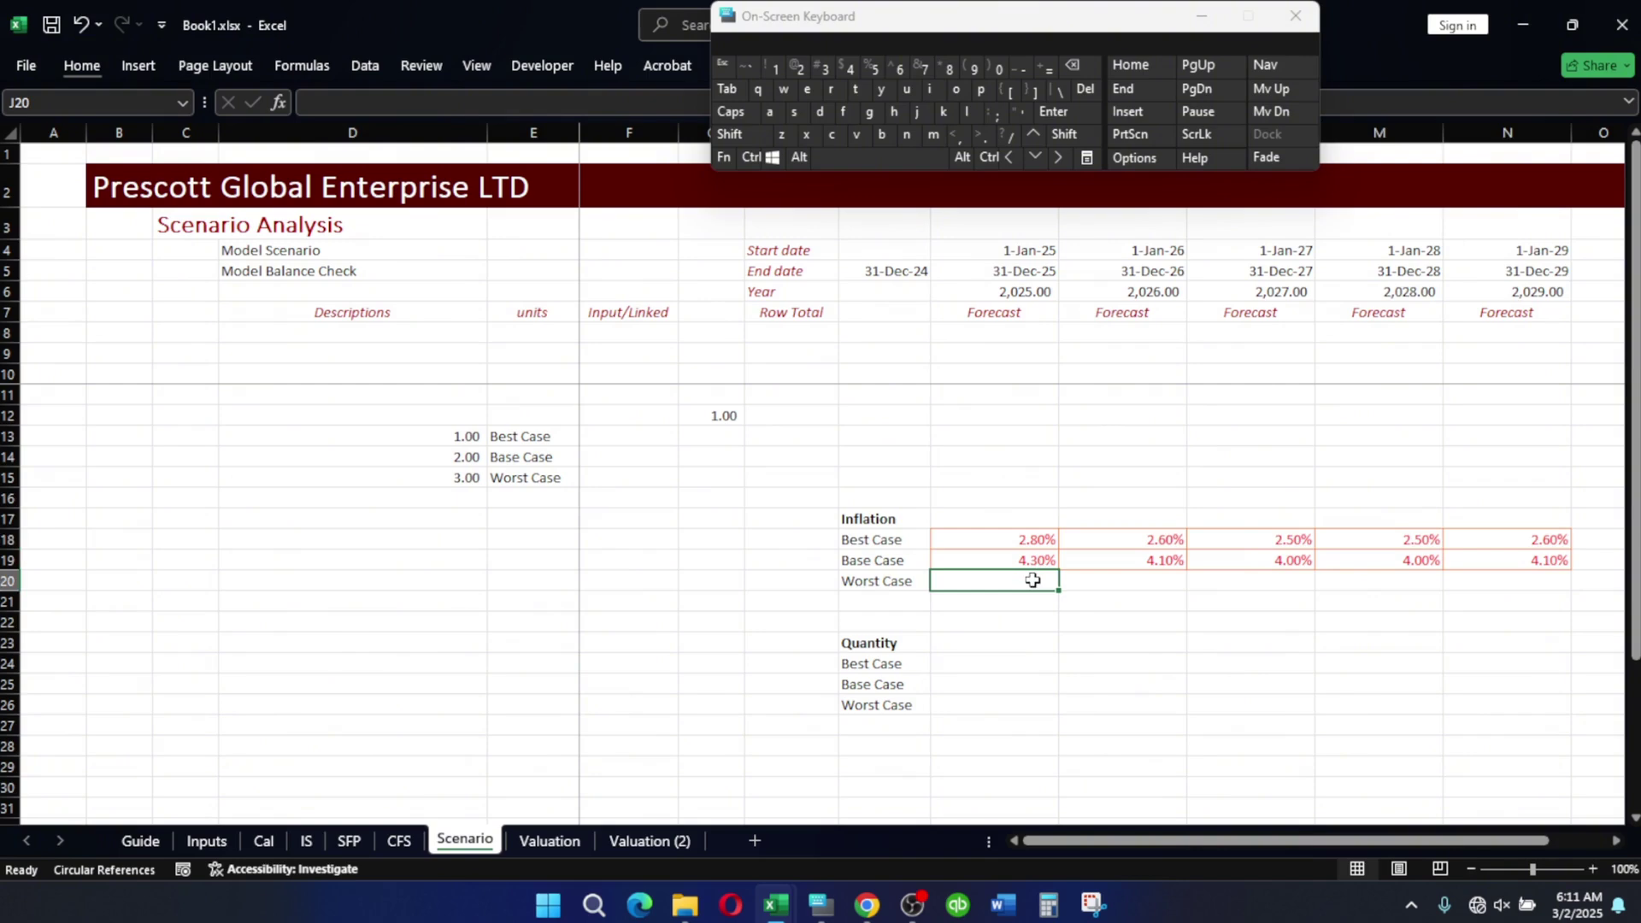
{"action": "type", "text": "="}
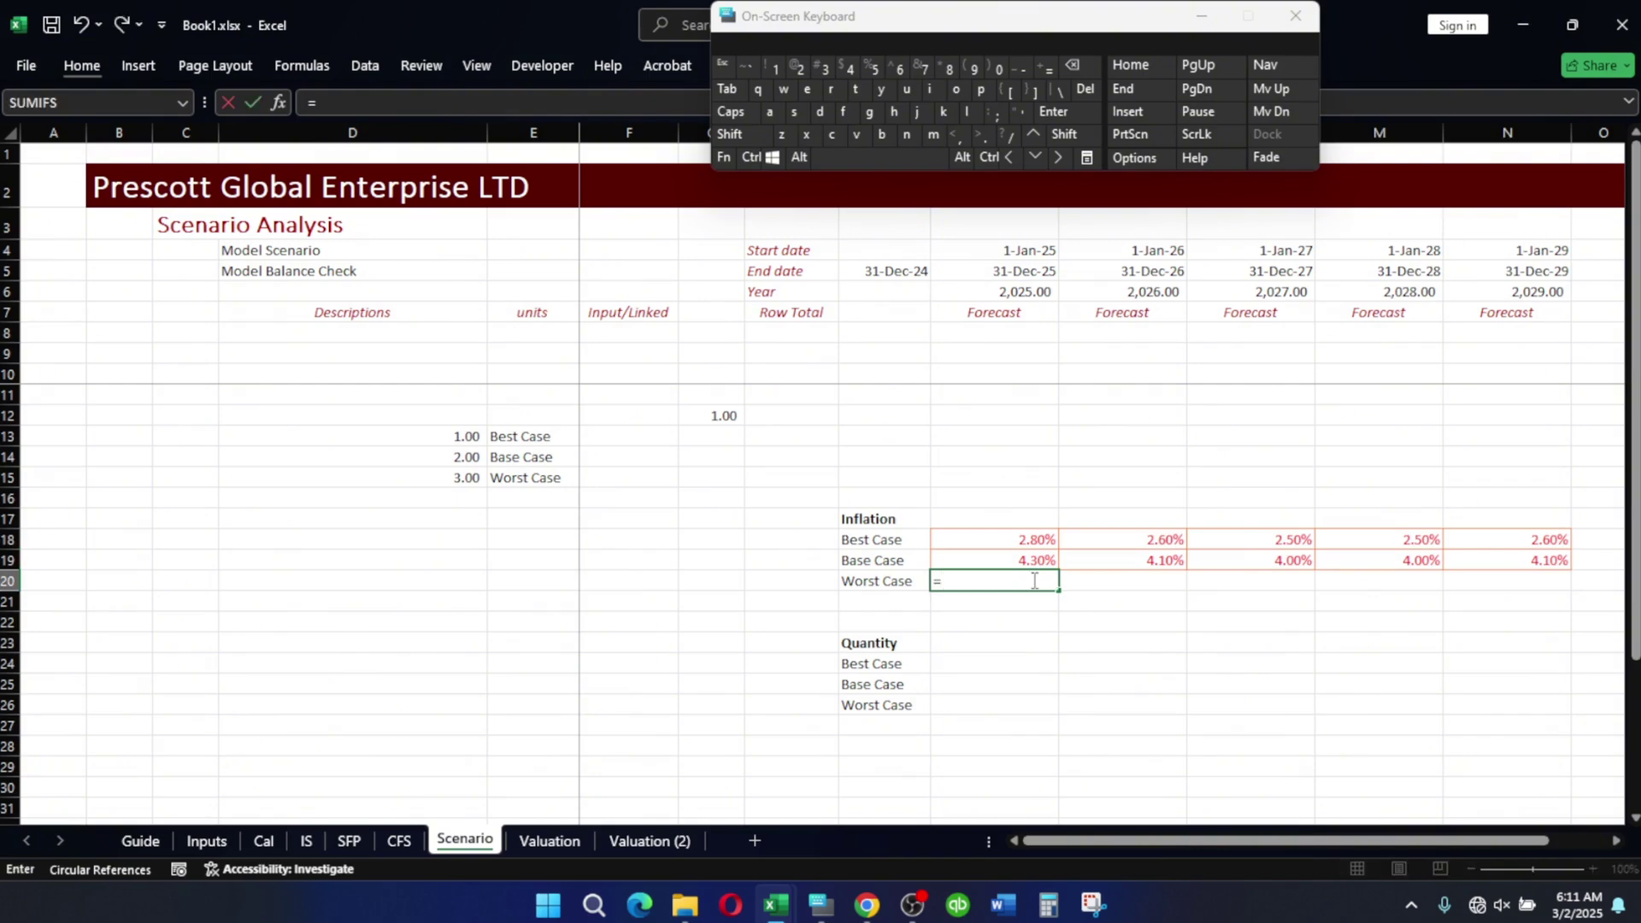
{"action": "key", "text": "Up"}
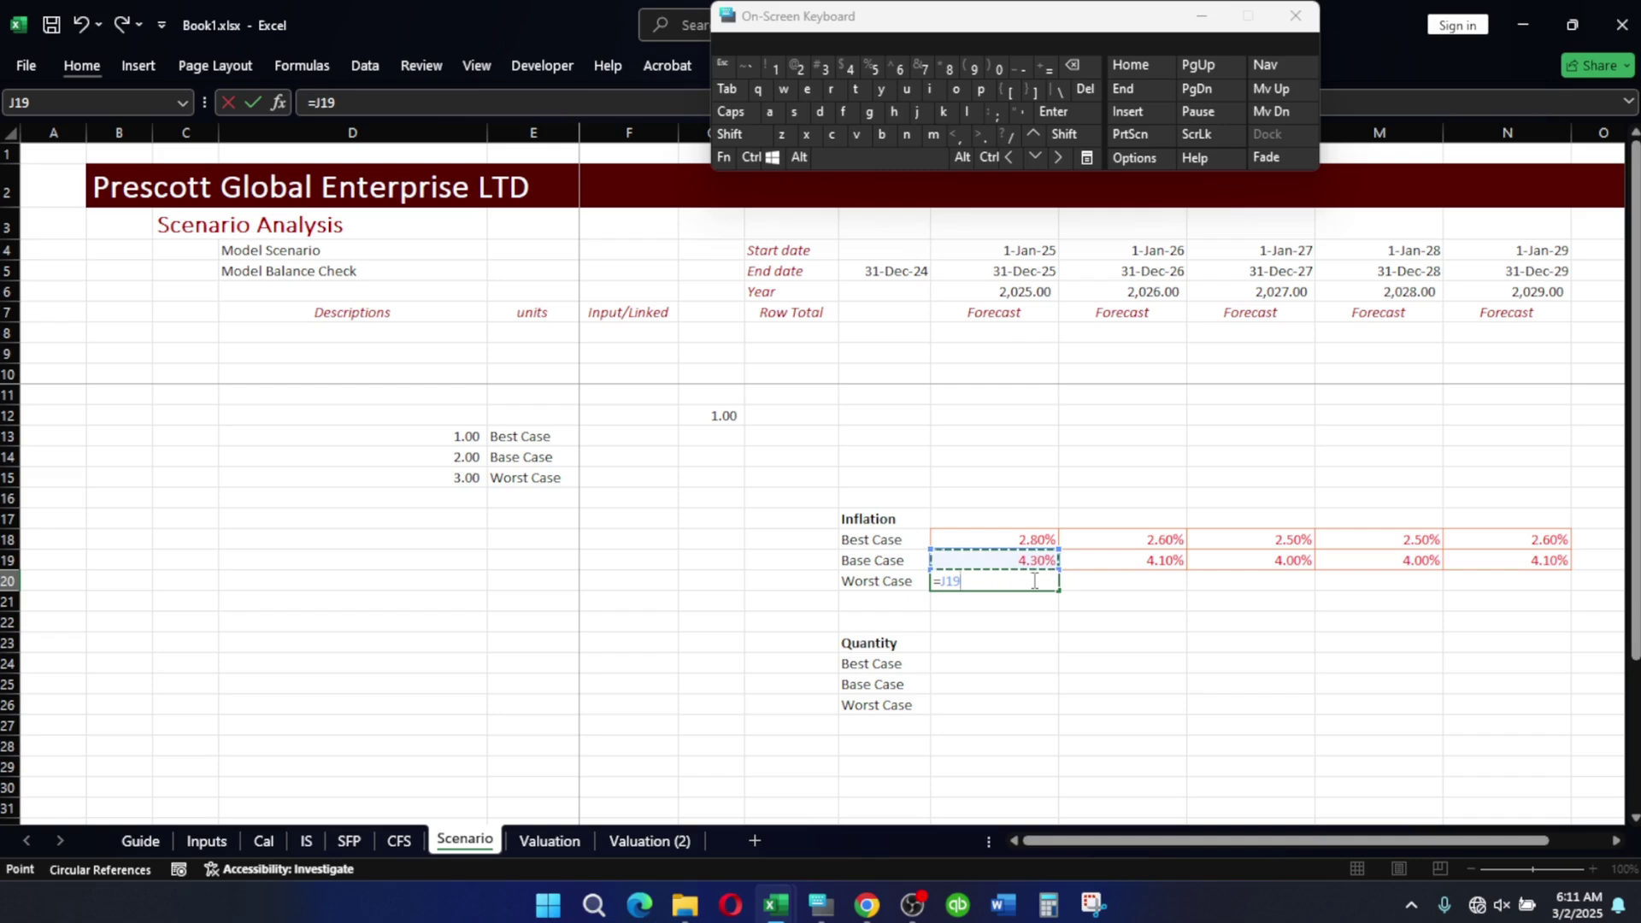
{"action": "type", "text": "+"}
{"action": "type", "text": "3.5%"}
{"action": "key", "text": "Return"}
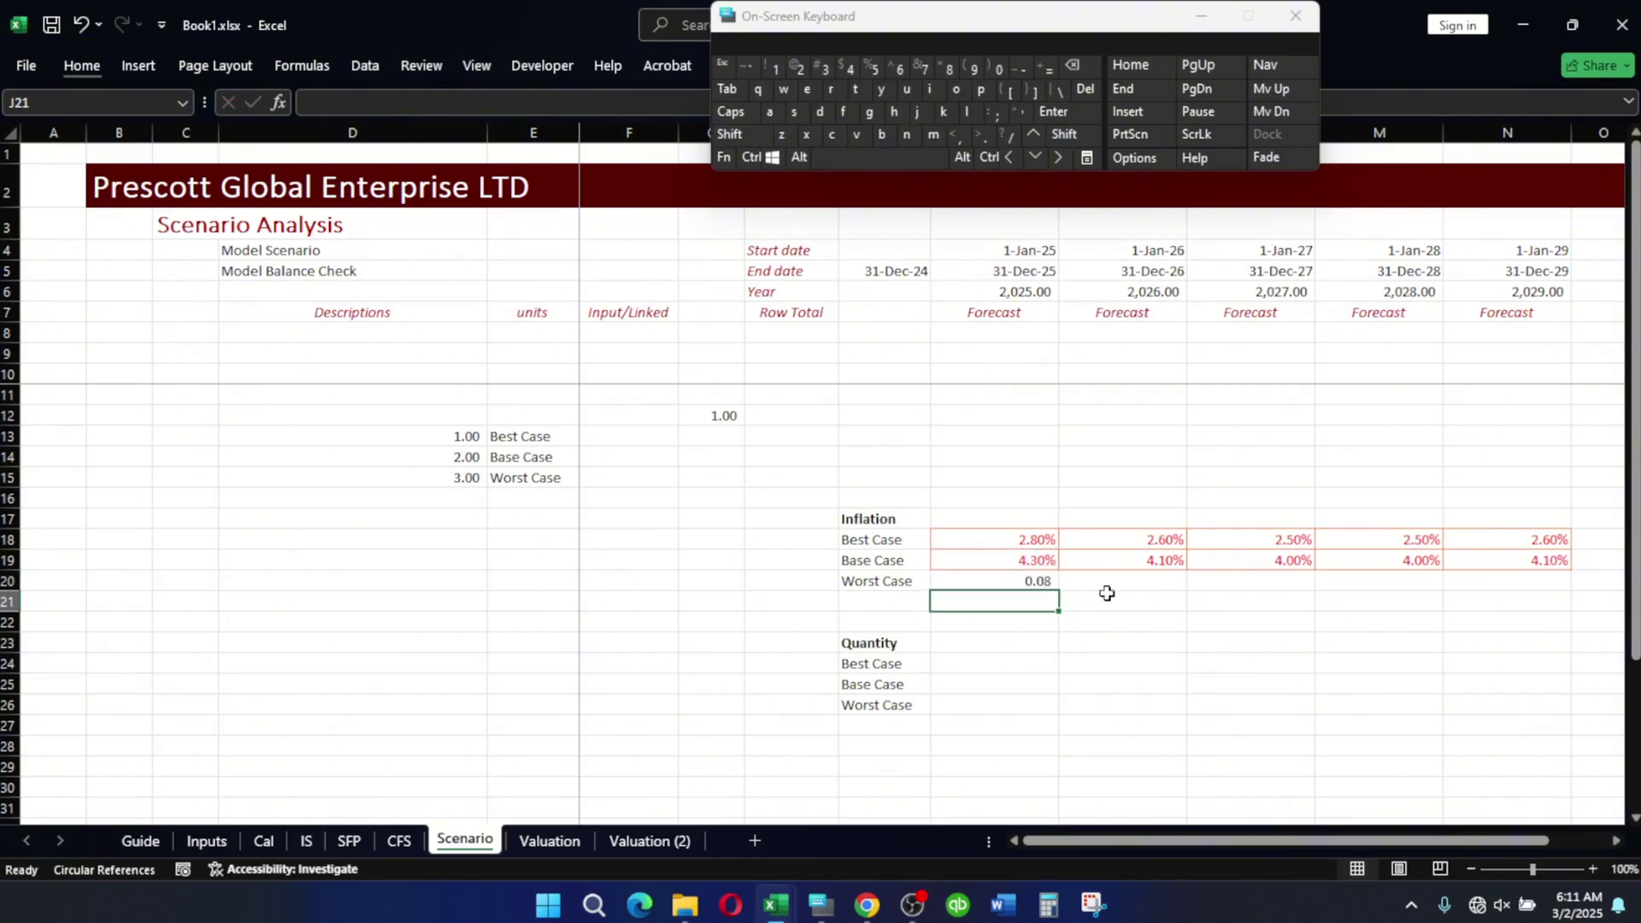
{"action": "left_click", "coordinate": [1034, 583]}
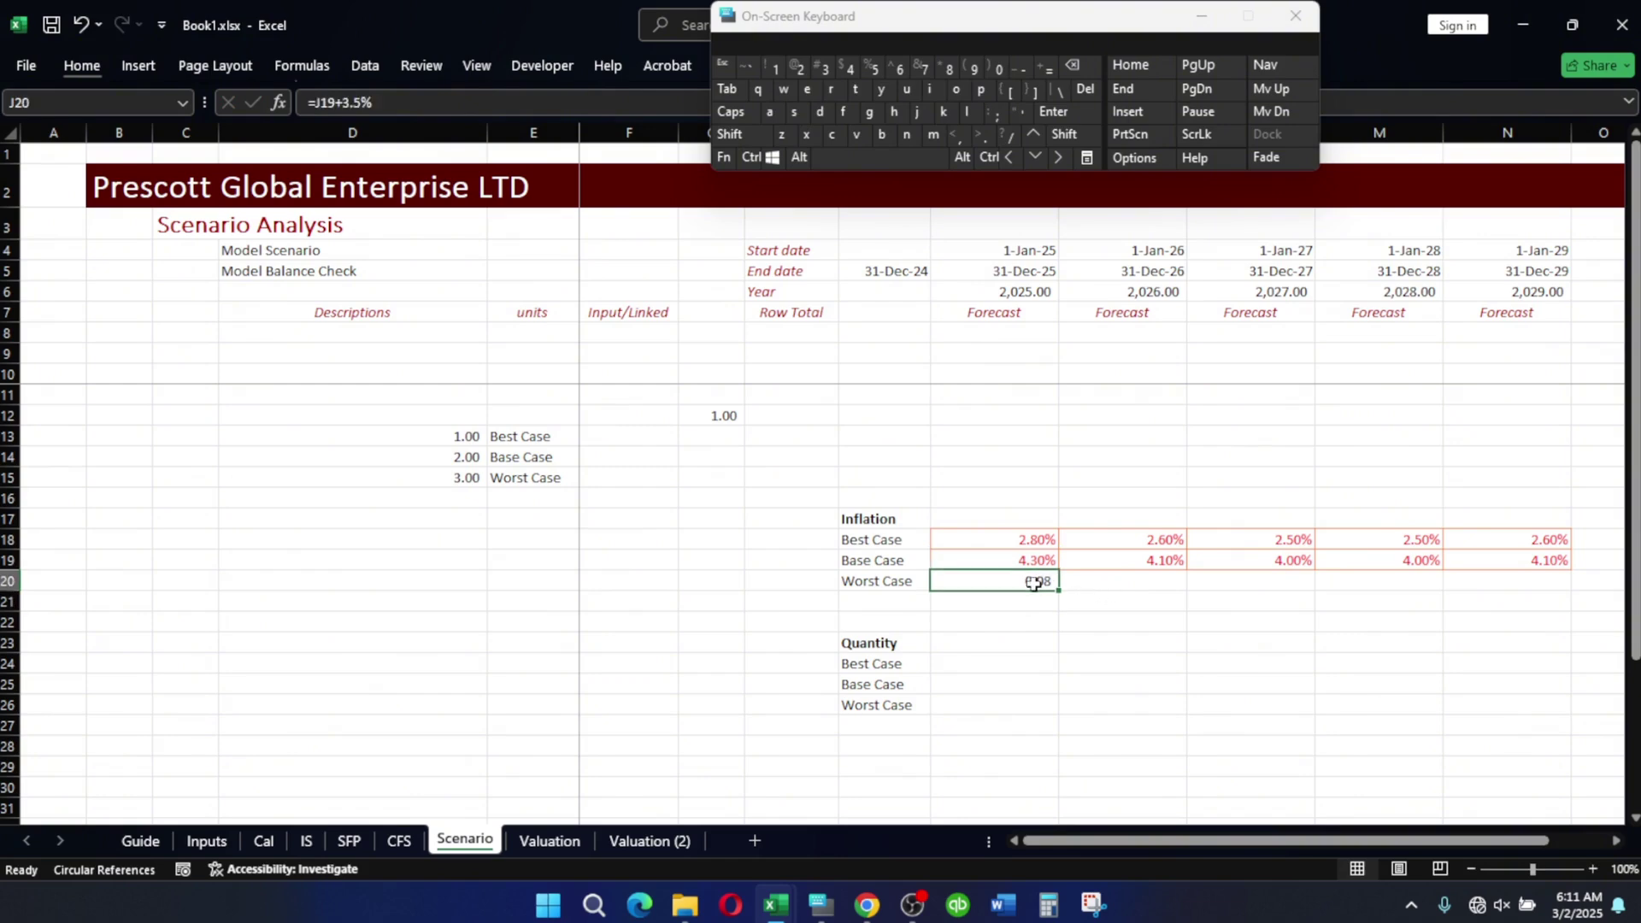
Fill the Inflation Worst Case formula from J20 across to N20.
{"action": "key", "text": "shift+Right"}
{"action": "key", "text": "shift+Right"}
{"action": "key", "text": "shift+Right"}
{"action": "key", "text": "shift+Right"}
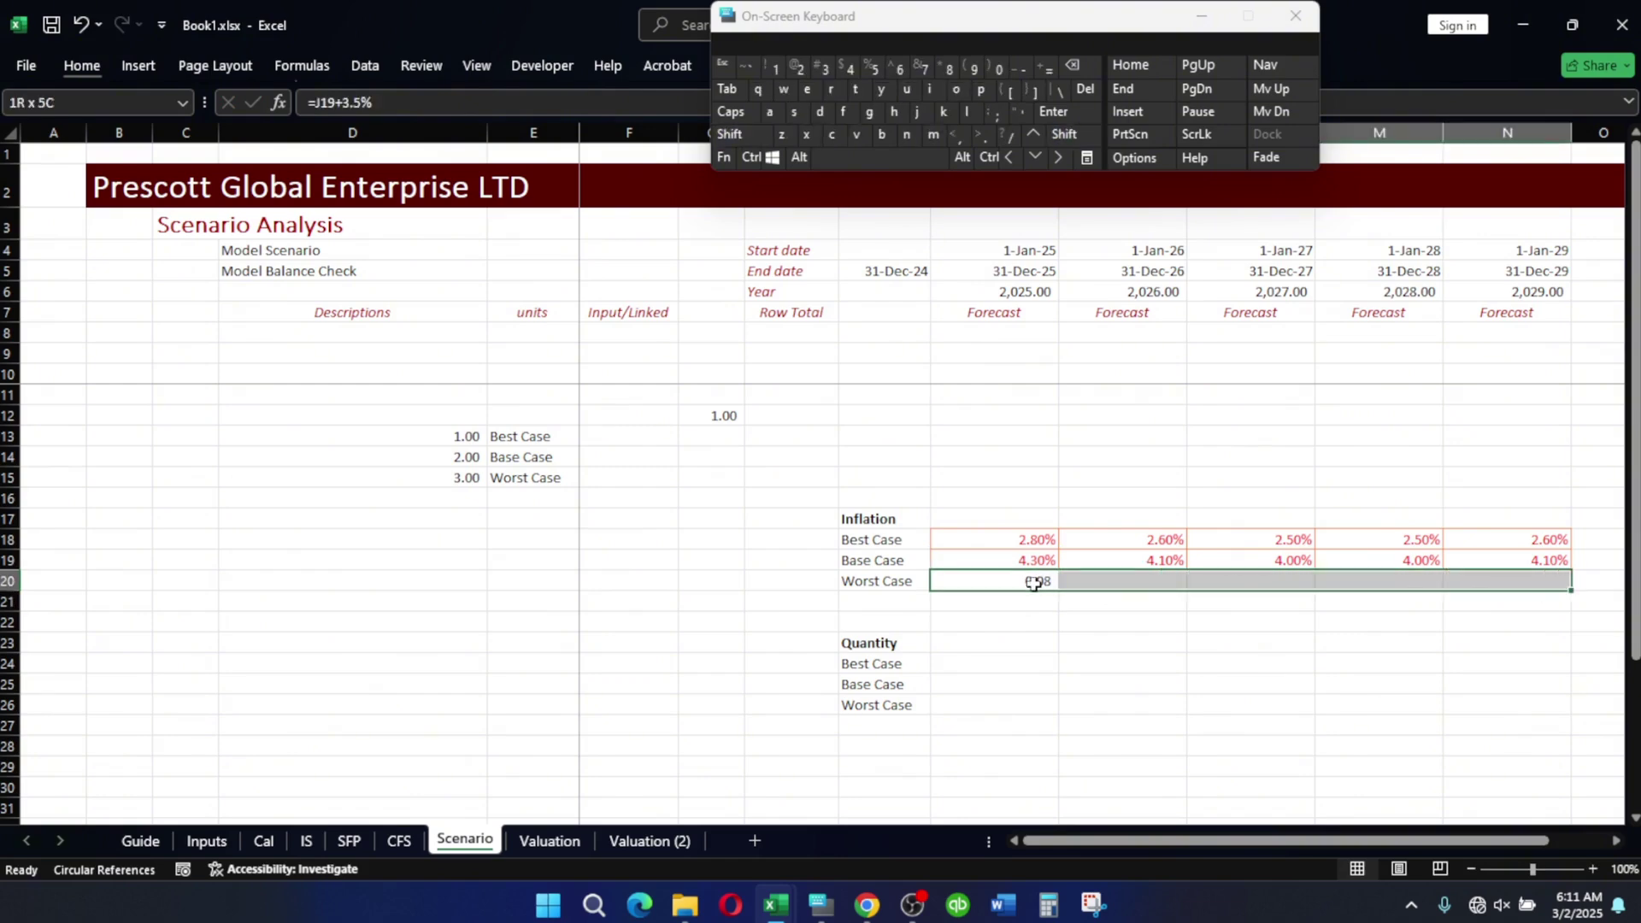
{"action": "key", "text": "ctrl+r"}
Copy only the formatting of Inflation Best Case cell J18 onto the Worst Case range J20:N20.
{"action": "left_click", "coordinate": [1000, 539]}
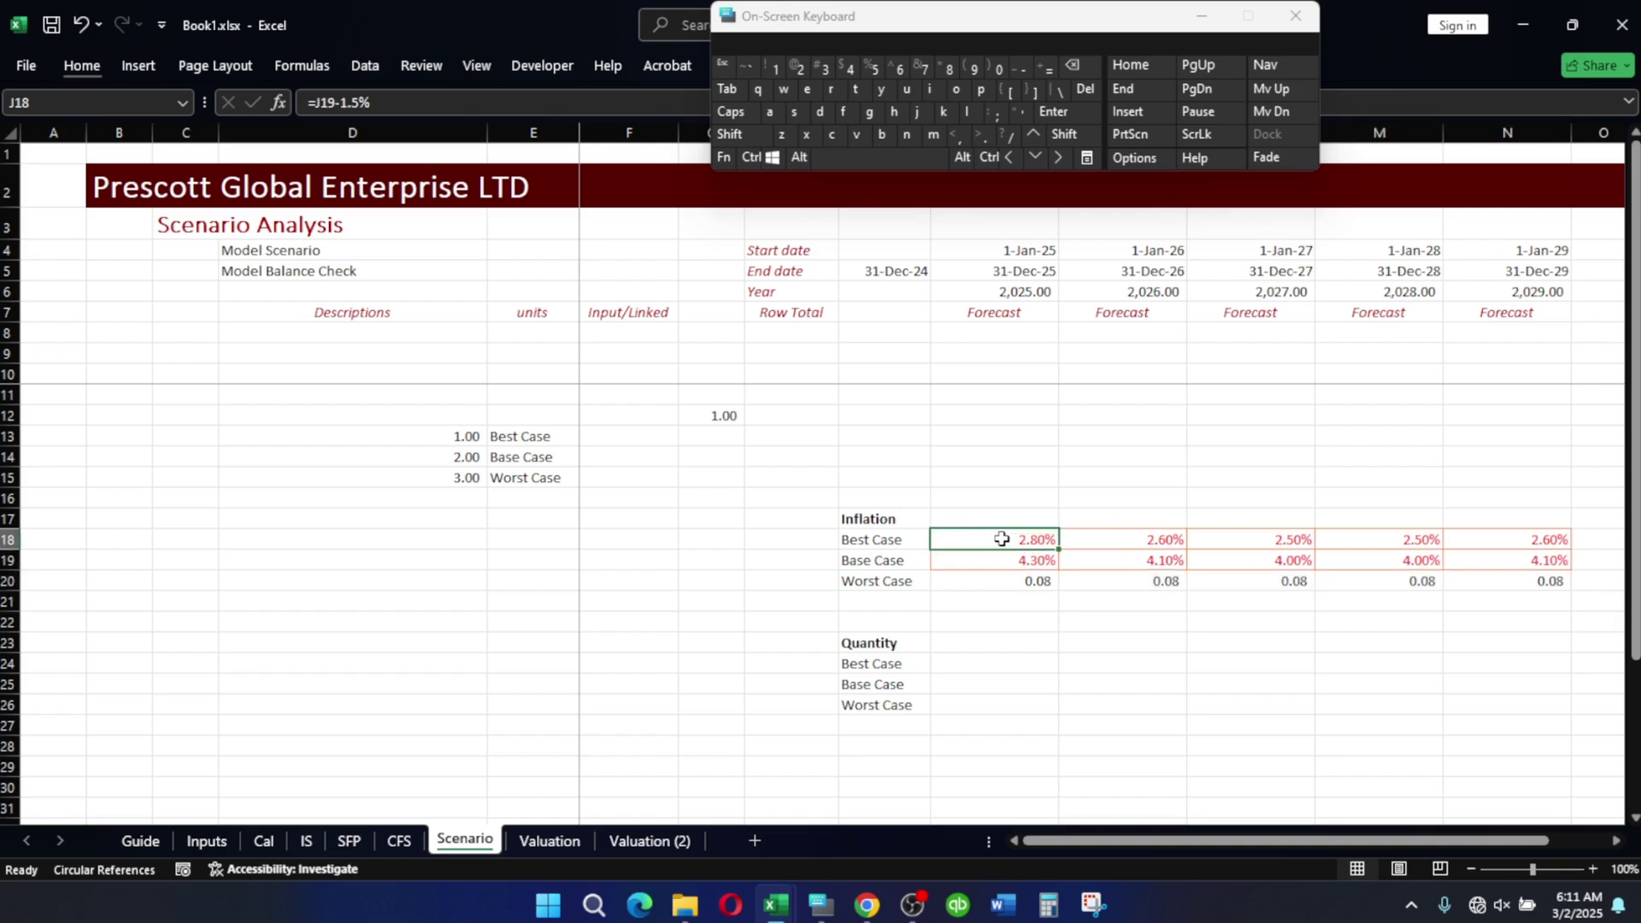
{"action": "key", "text": "ctrl+c"}
{"action": "key", "text": "Down"}
{"action": "key", "text": "Down"}
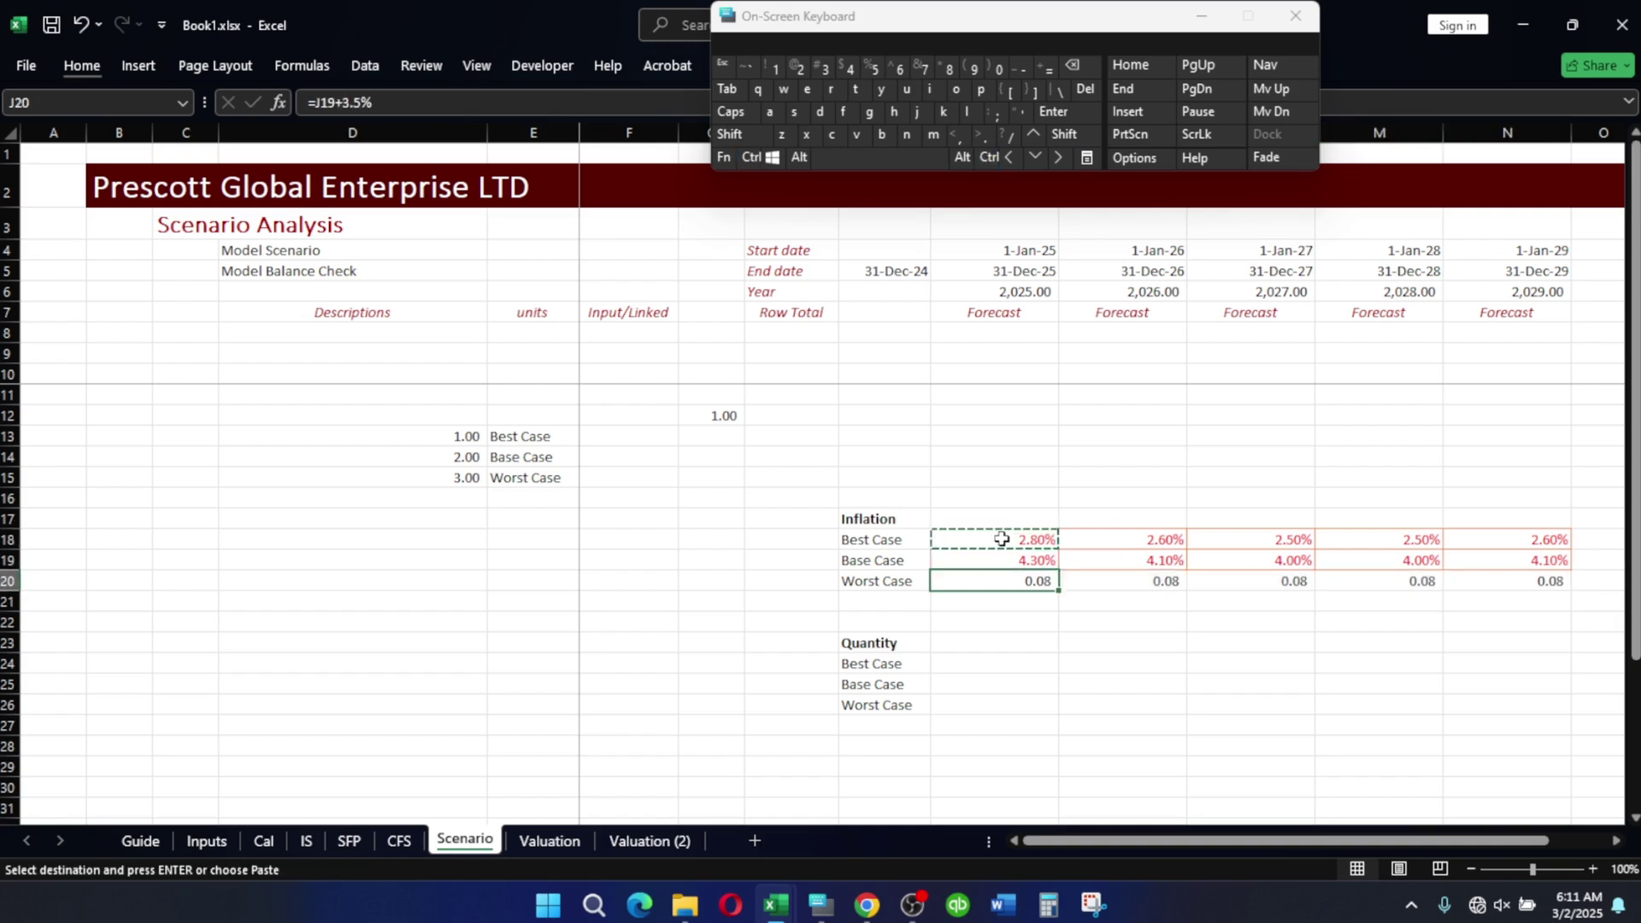
{"action": "key", "text": "shift+Right"}
{"action": "key", "text": "shift+Right"}
{"action": "key", "text": "shift+Right"}
{"action": "key", "text": "shift+Right"}
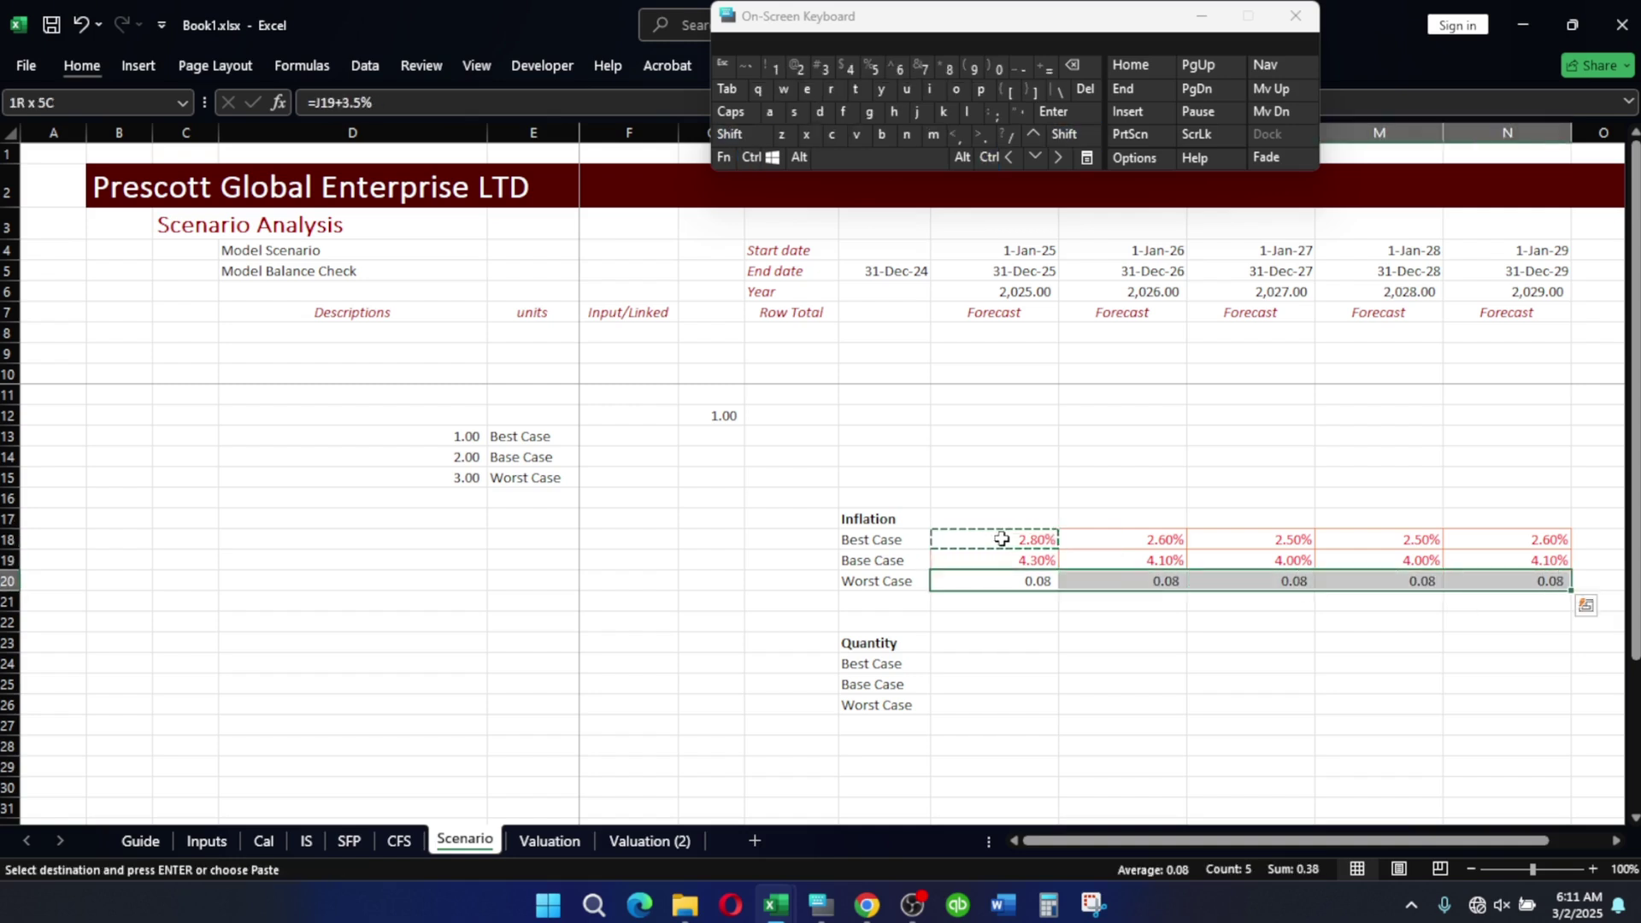
{"action": "key", "text": "alt+h"}
{"action": "key", "text": "v"}
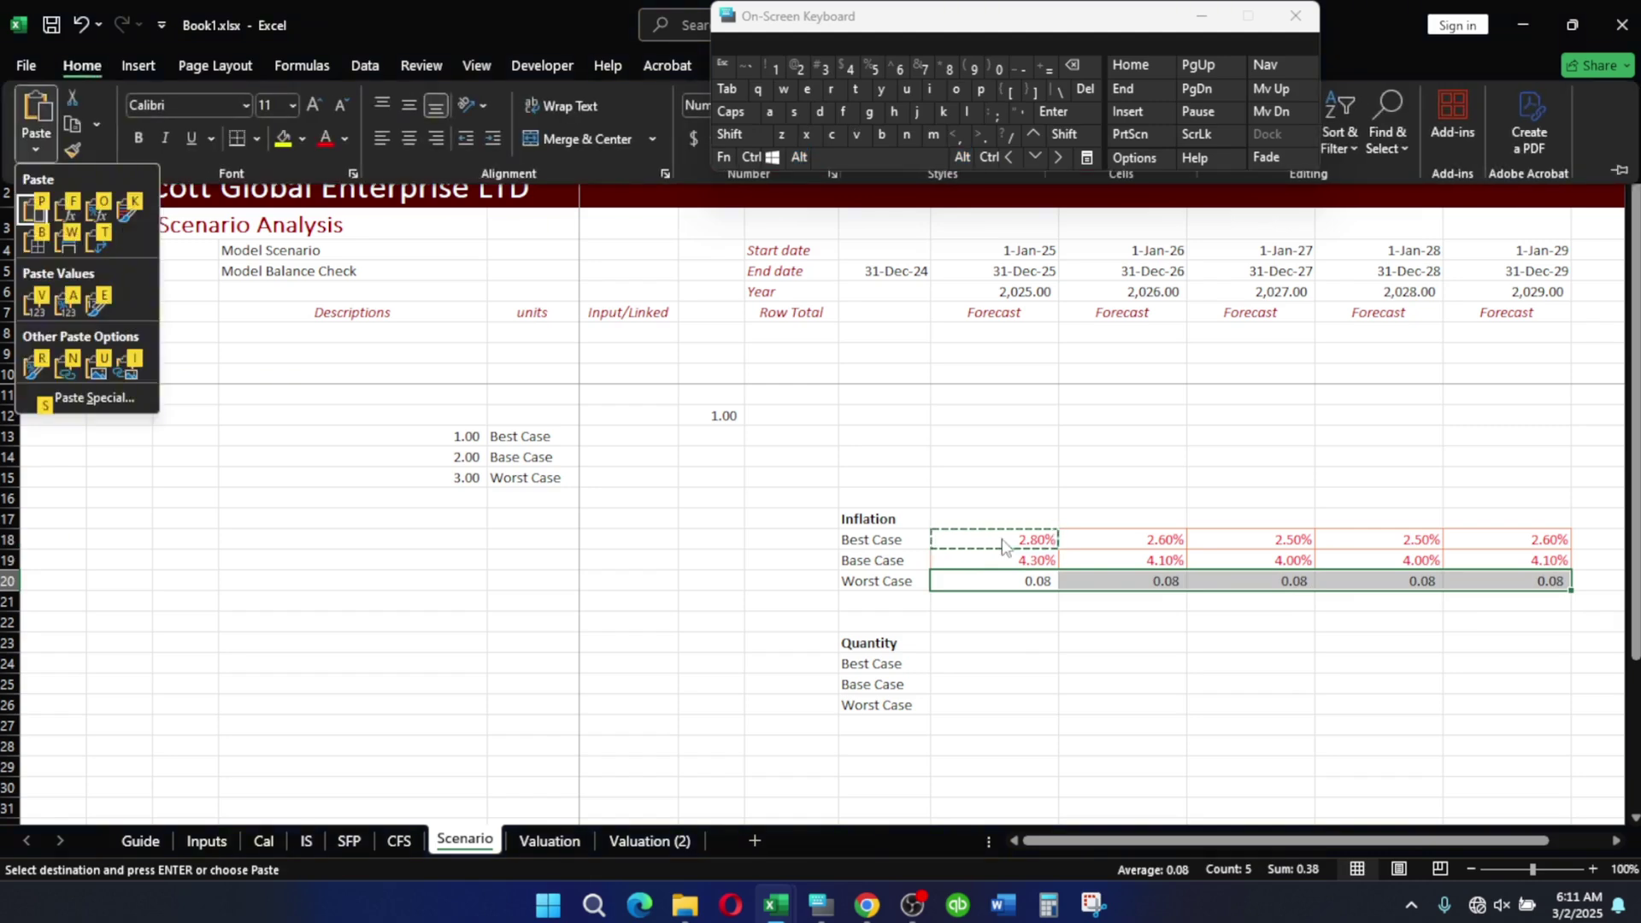
{"action": "key", "text": "s"}
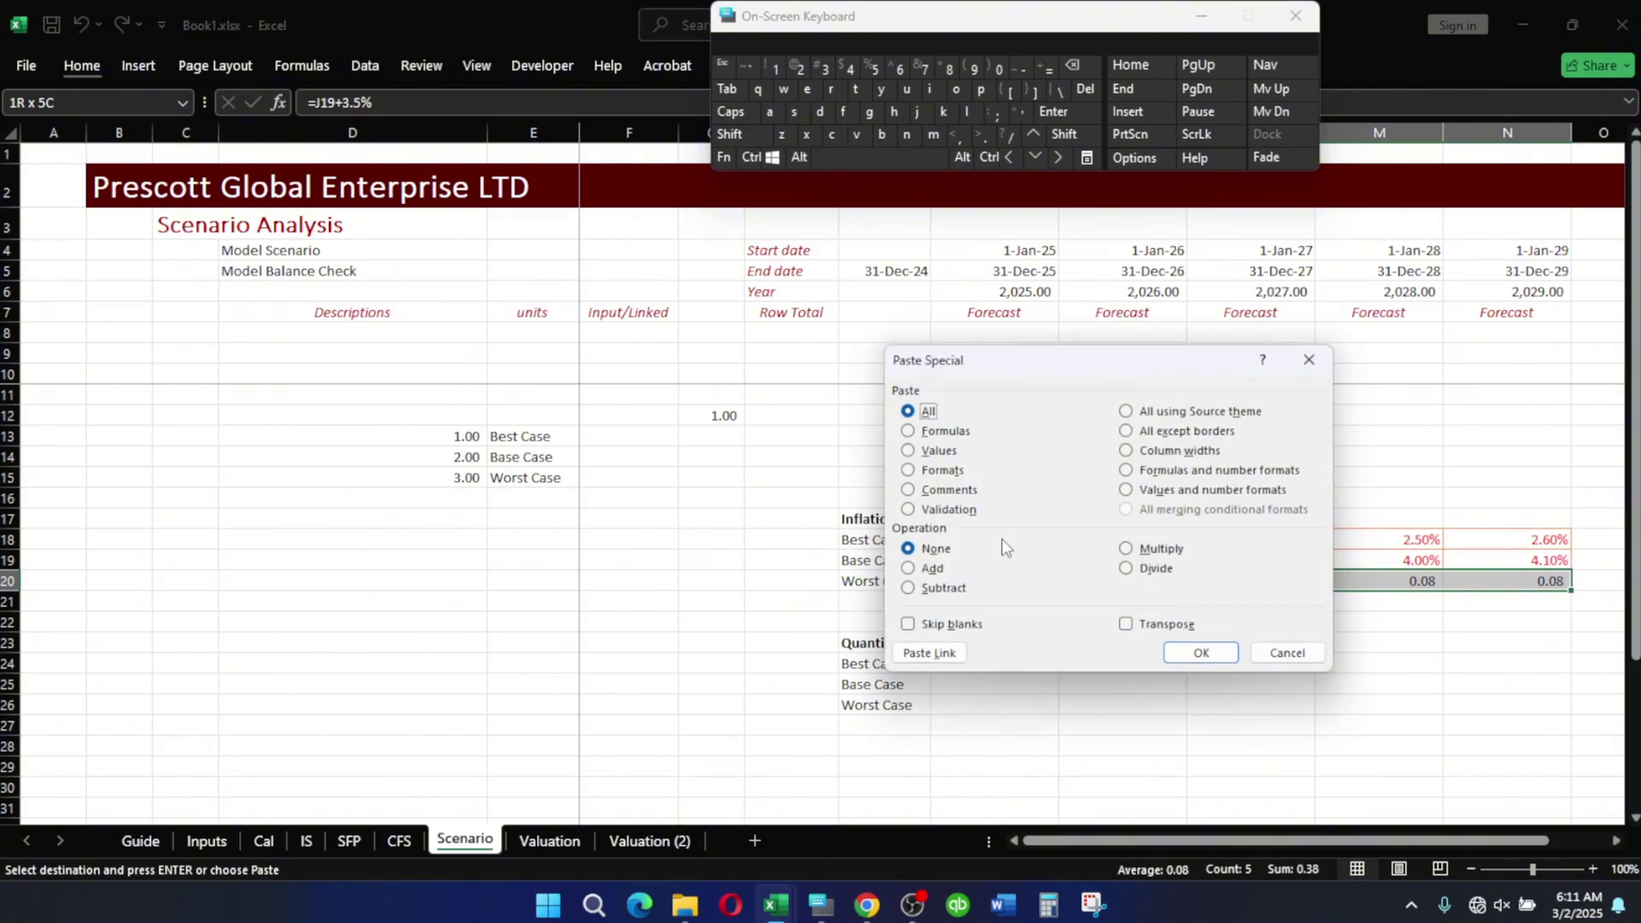
{"action": "key", "text": "t"}
{"action": "key", "text": "Return"}
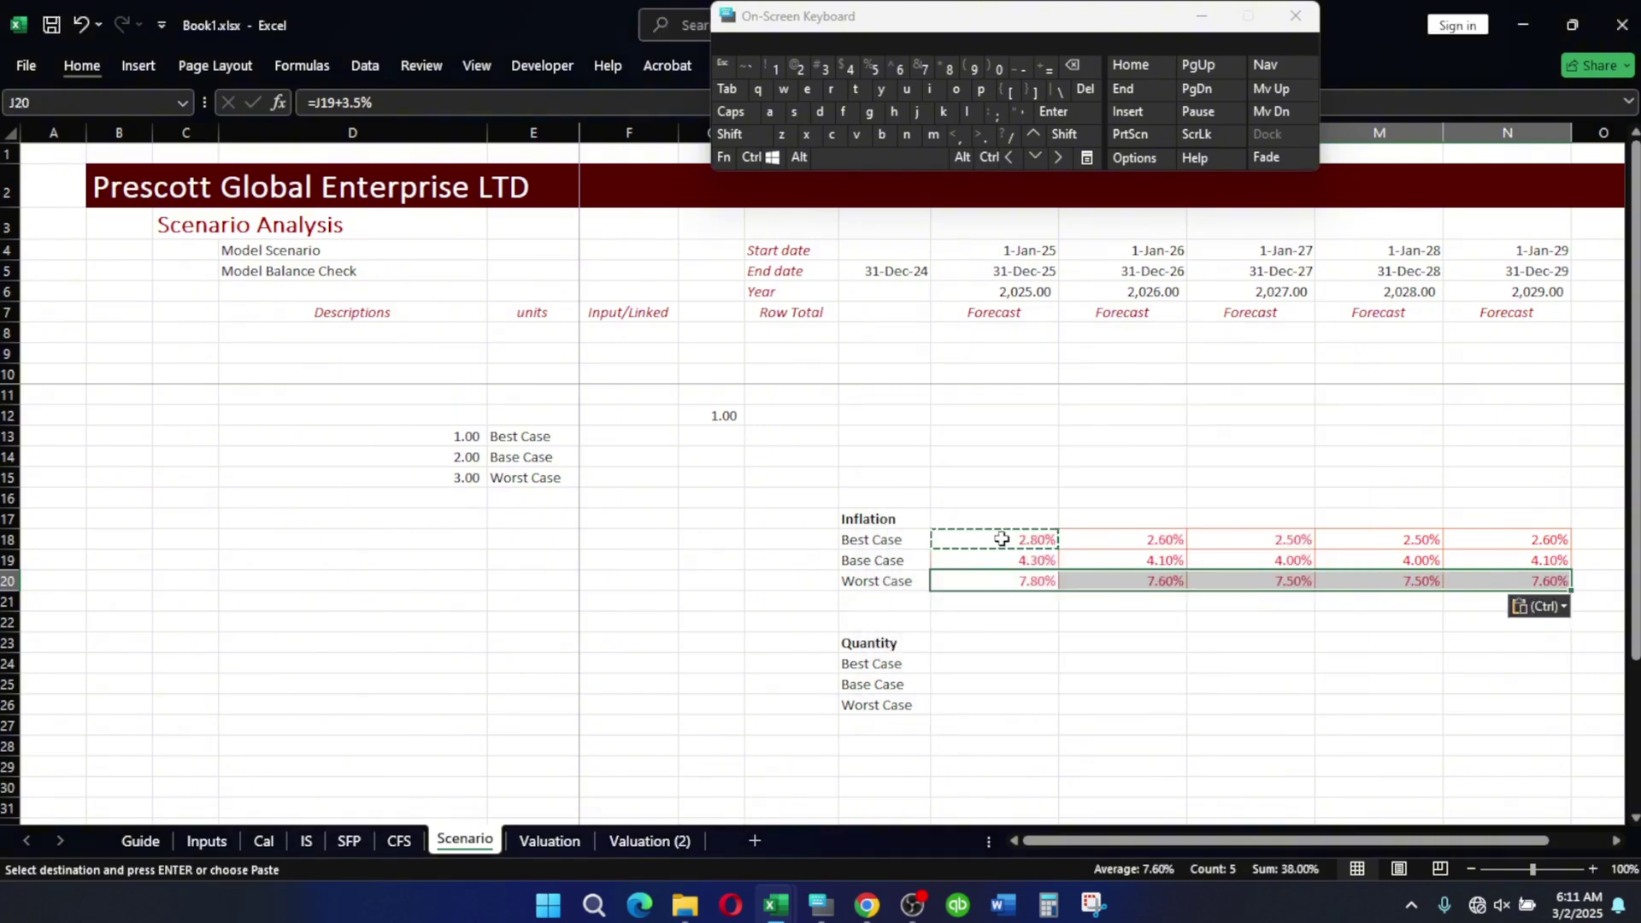
{"action": "left_click", "coordinate": [1014, 578]}
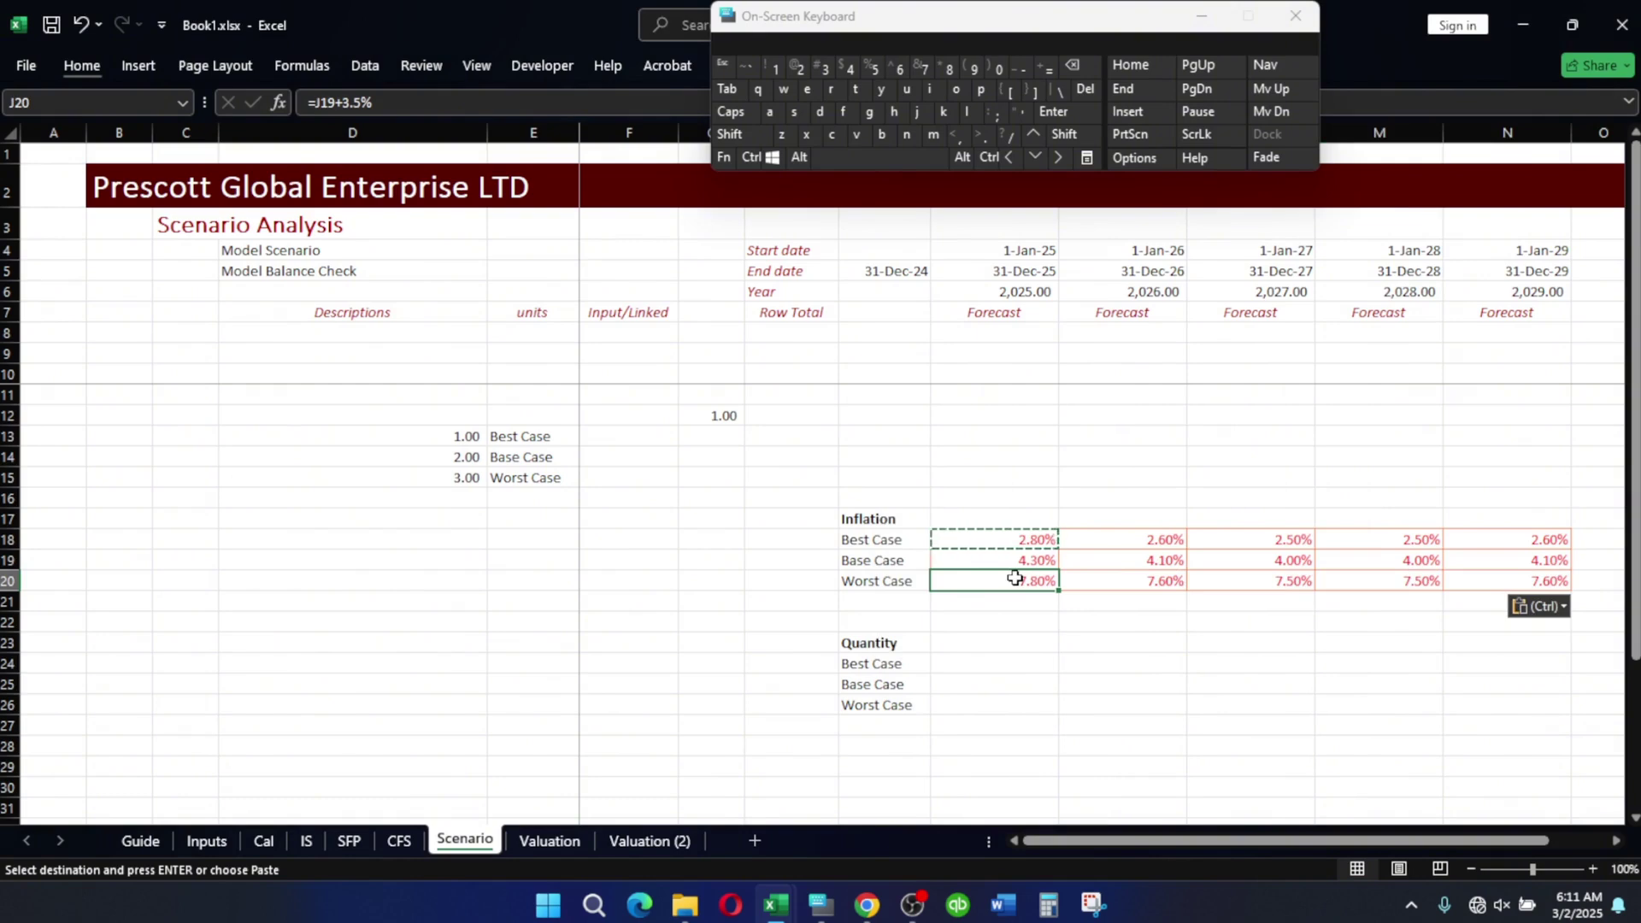
{"action": "key", "text": "Escape"}
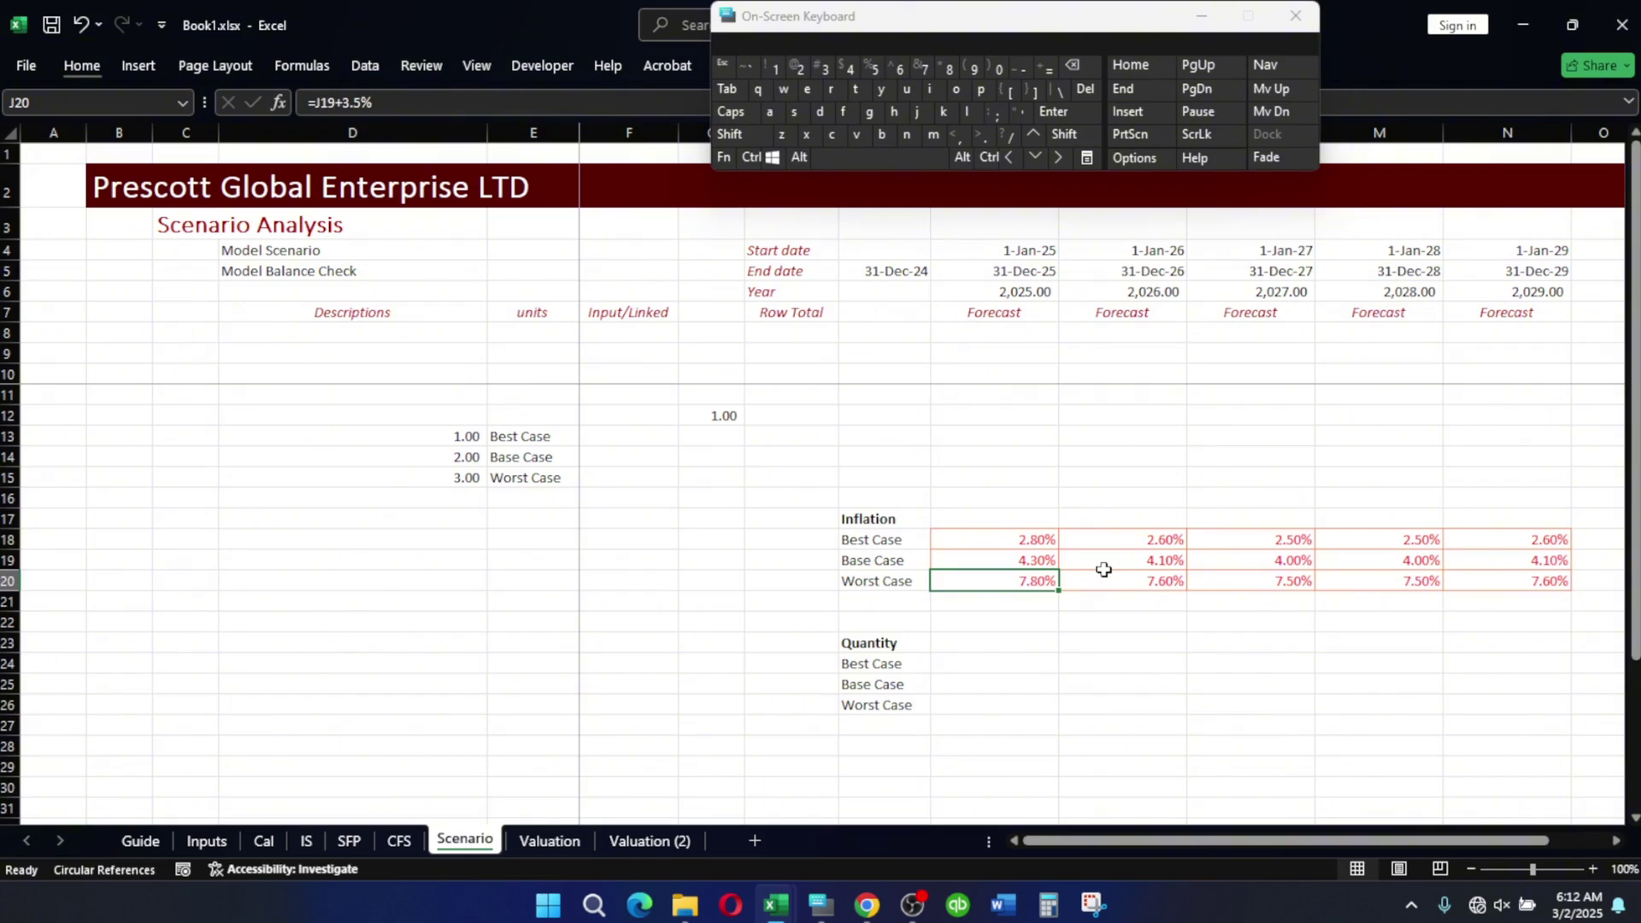
Enter the formula =CHOOSE(Switch,J18,J19,J20) for the 2025 Inflation row in cell J17.
{"action": "left_click", "coordinate": [992, 520]}
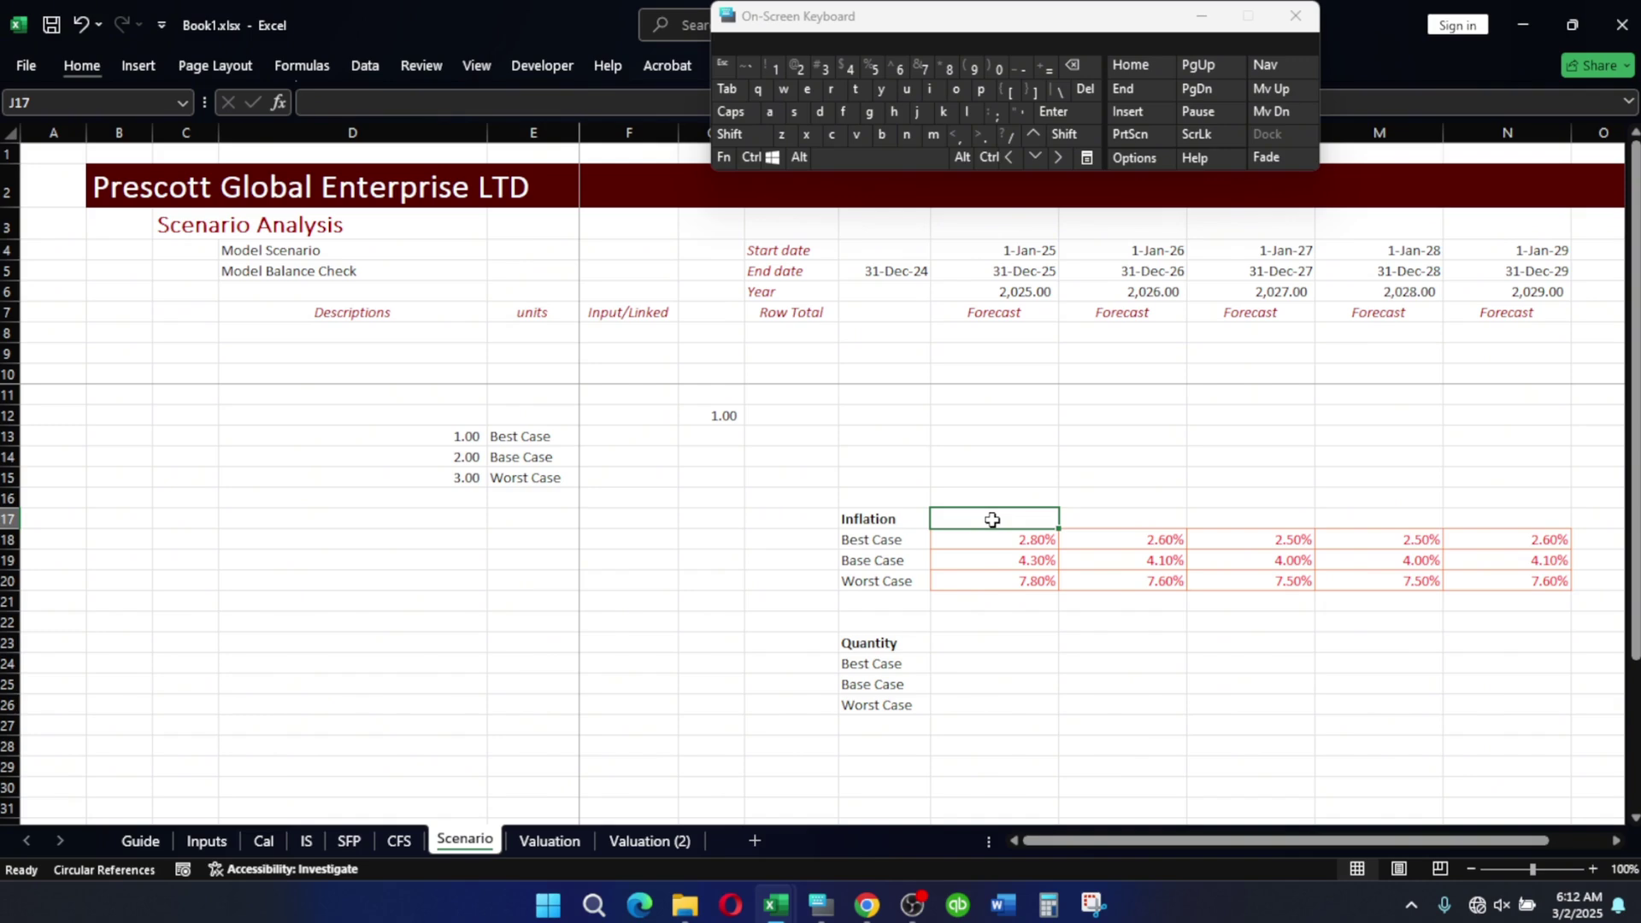
{"action": "type", "text": "="}
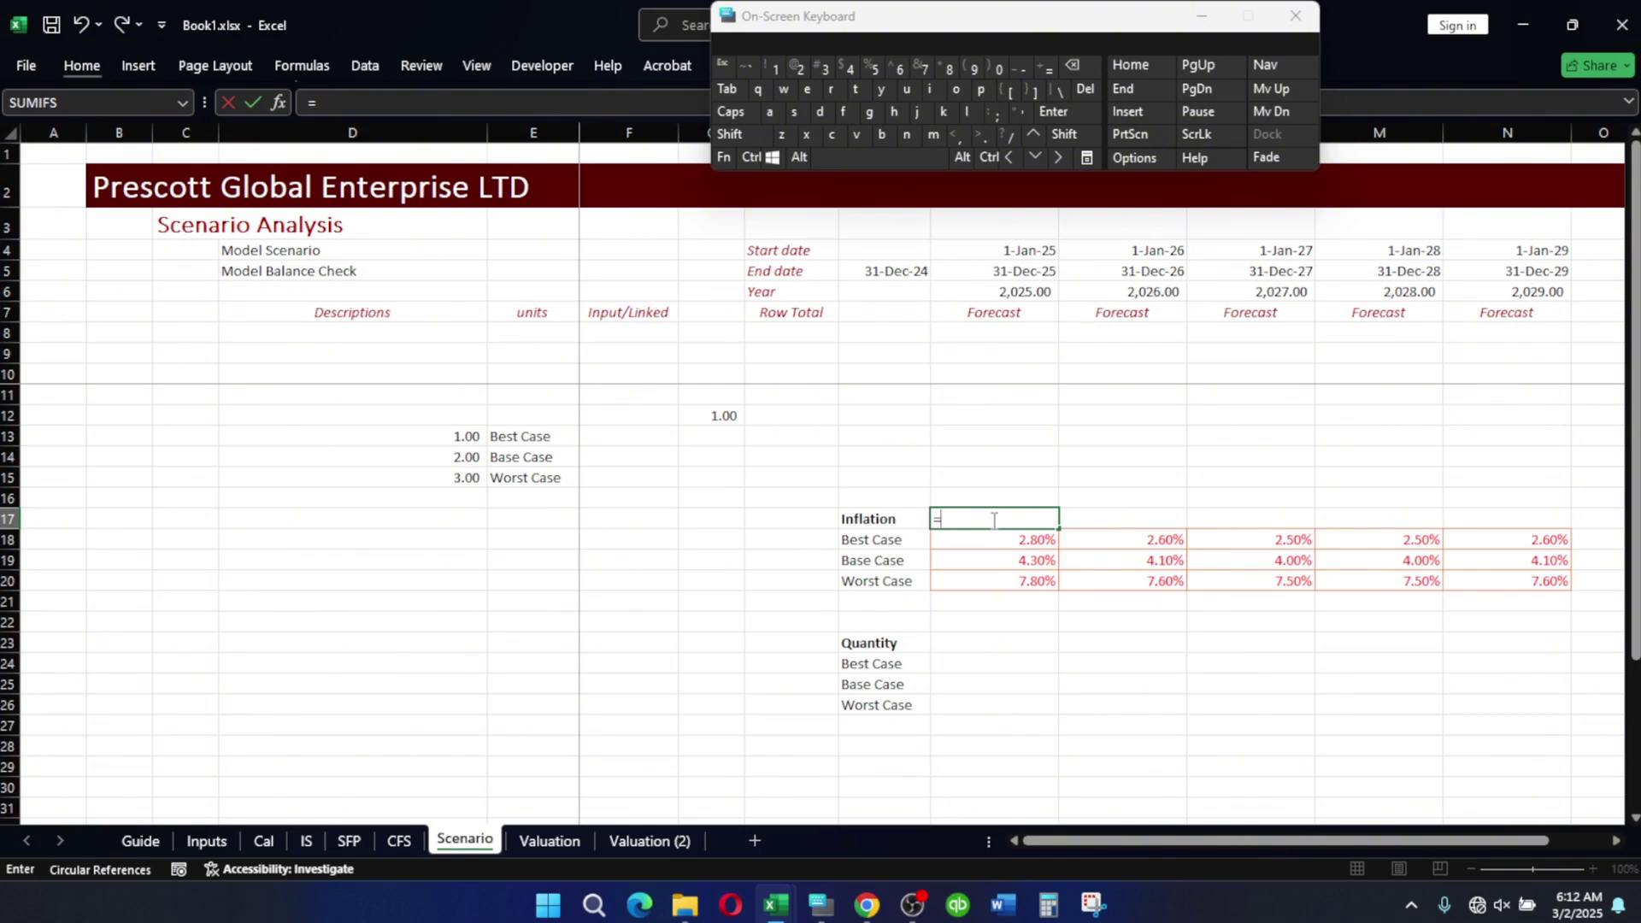
{"action": "type", "text": "choo"}
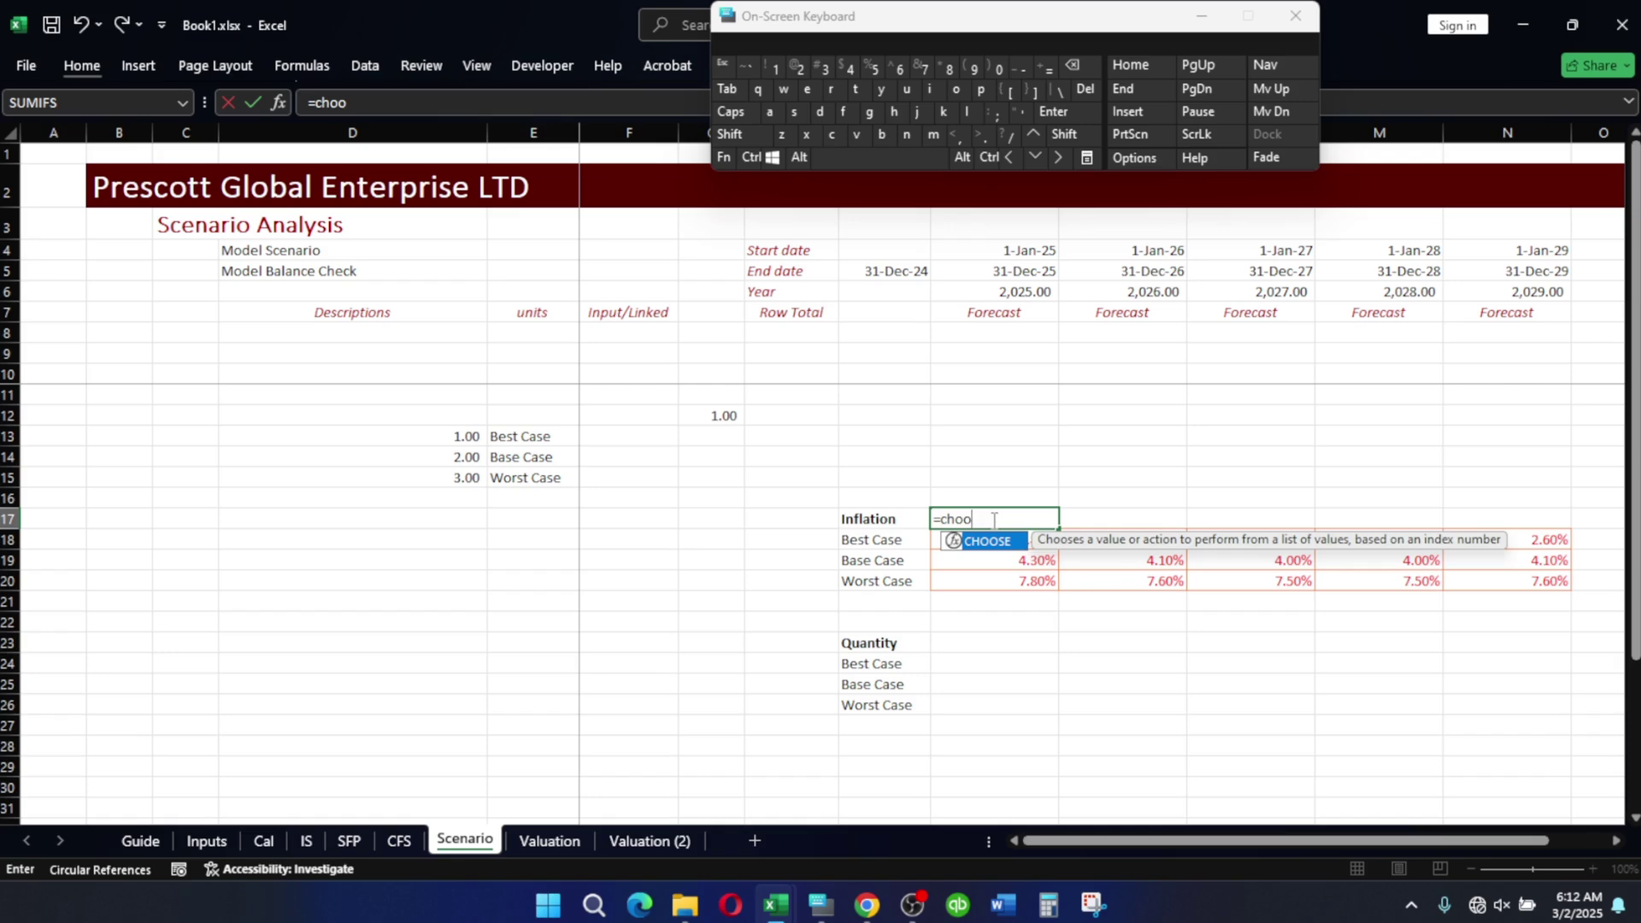
{"action": "key", "text": "Tab"}
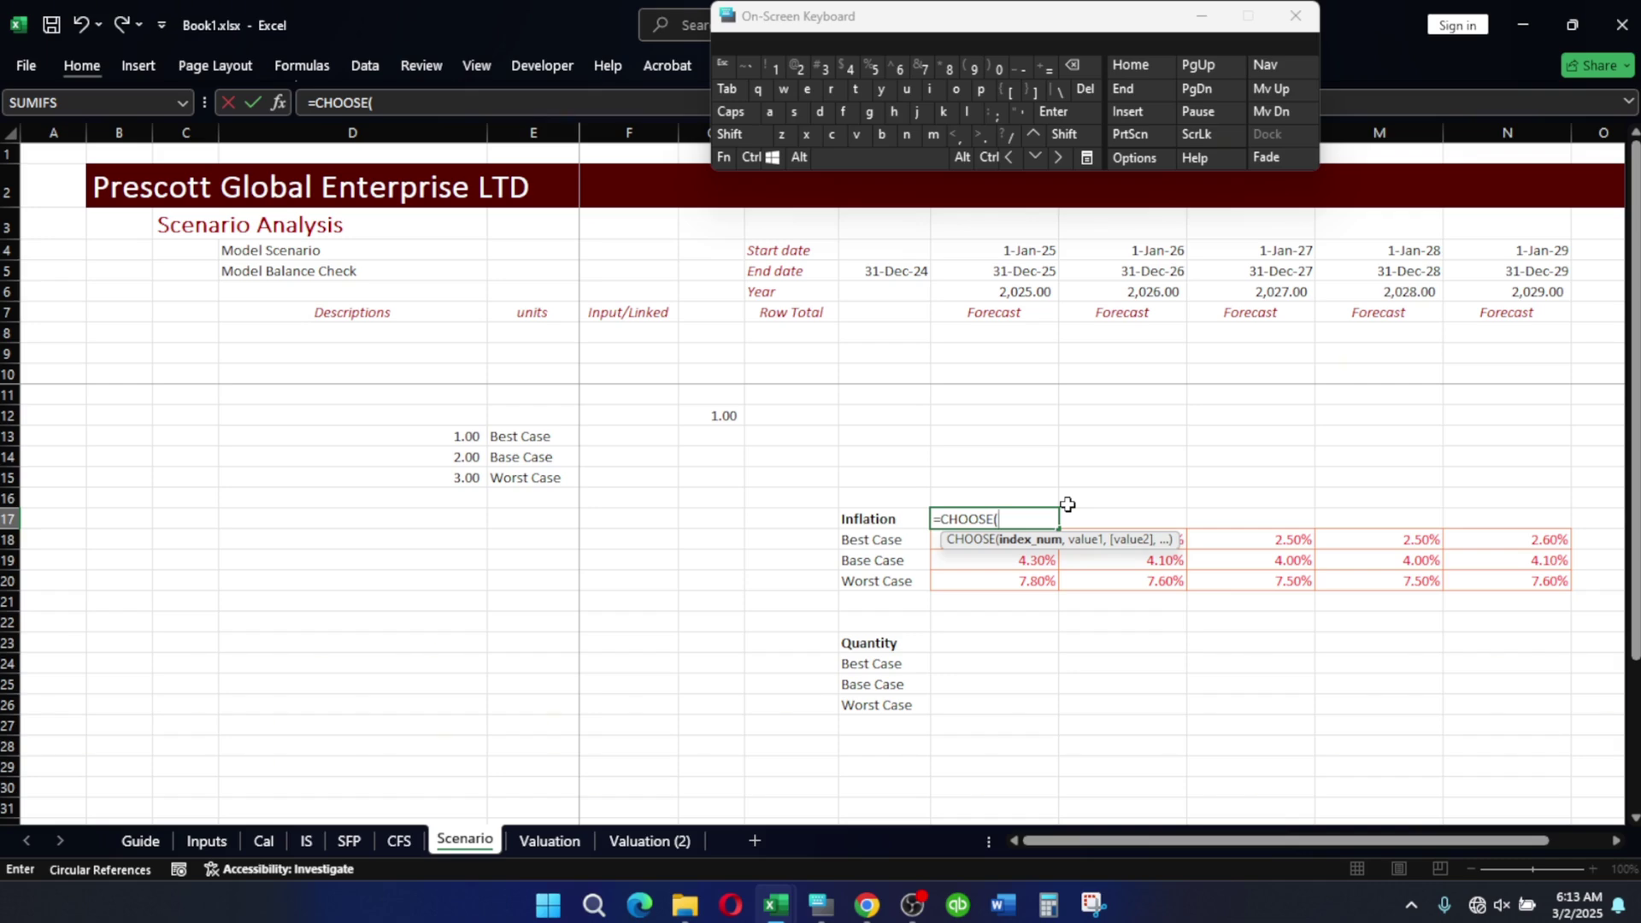
{"action": "type", "text": "sw"}
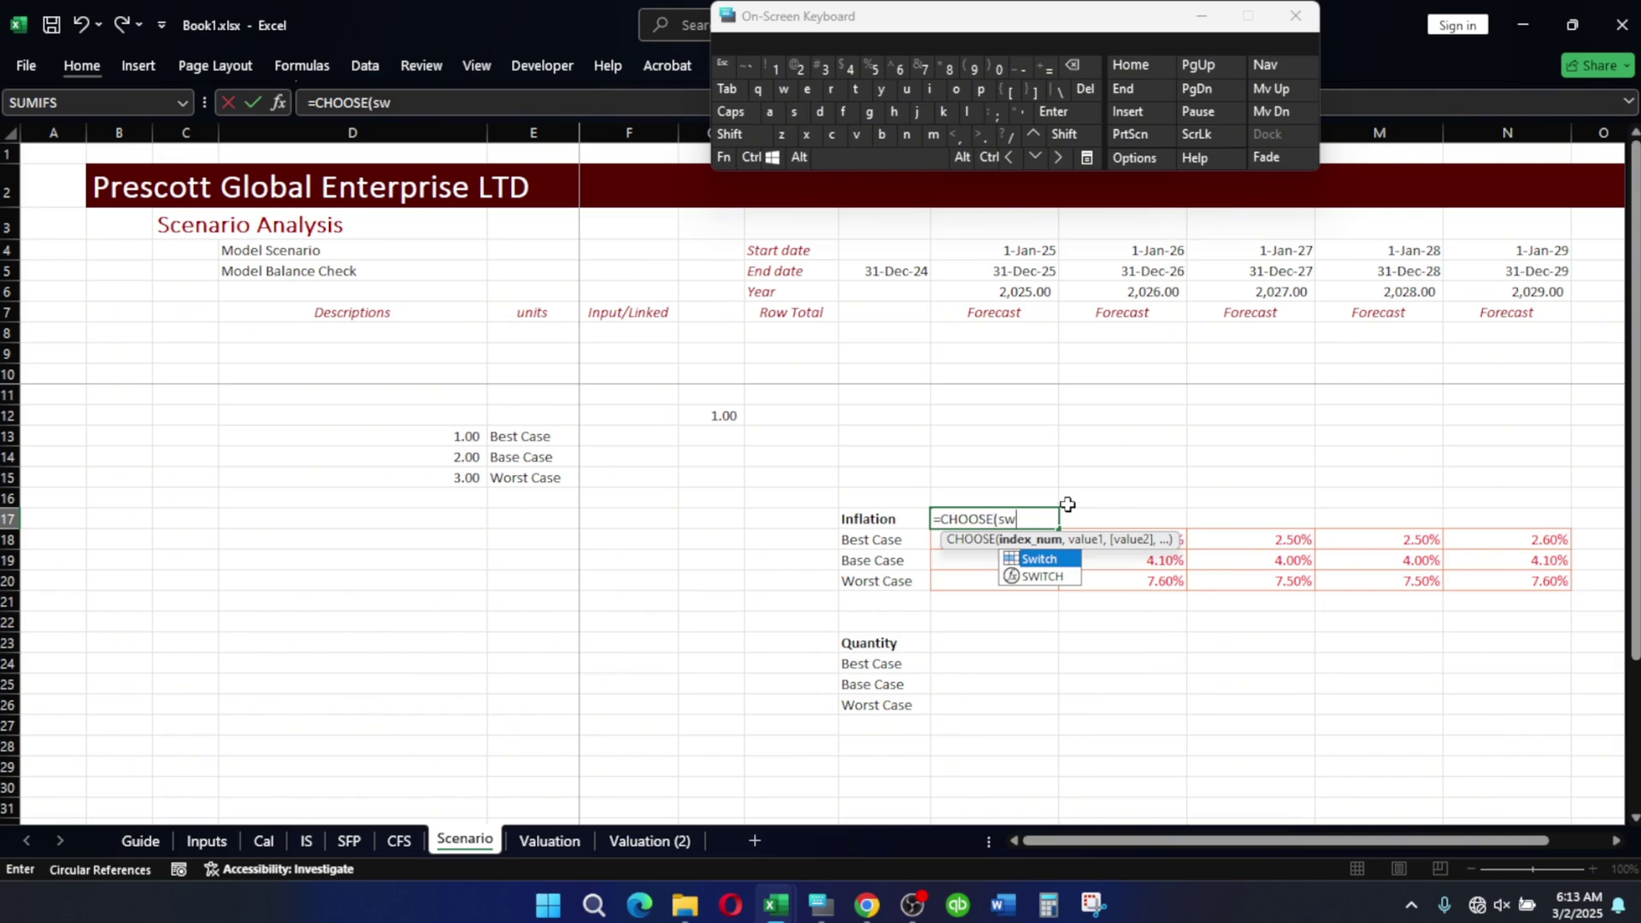
{"action": "key", "text": "Tab"}
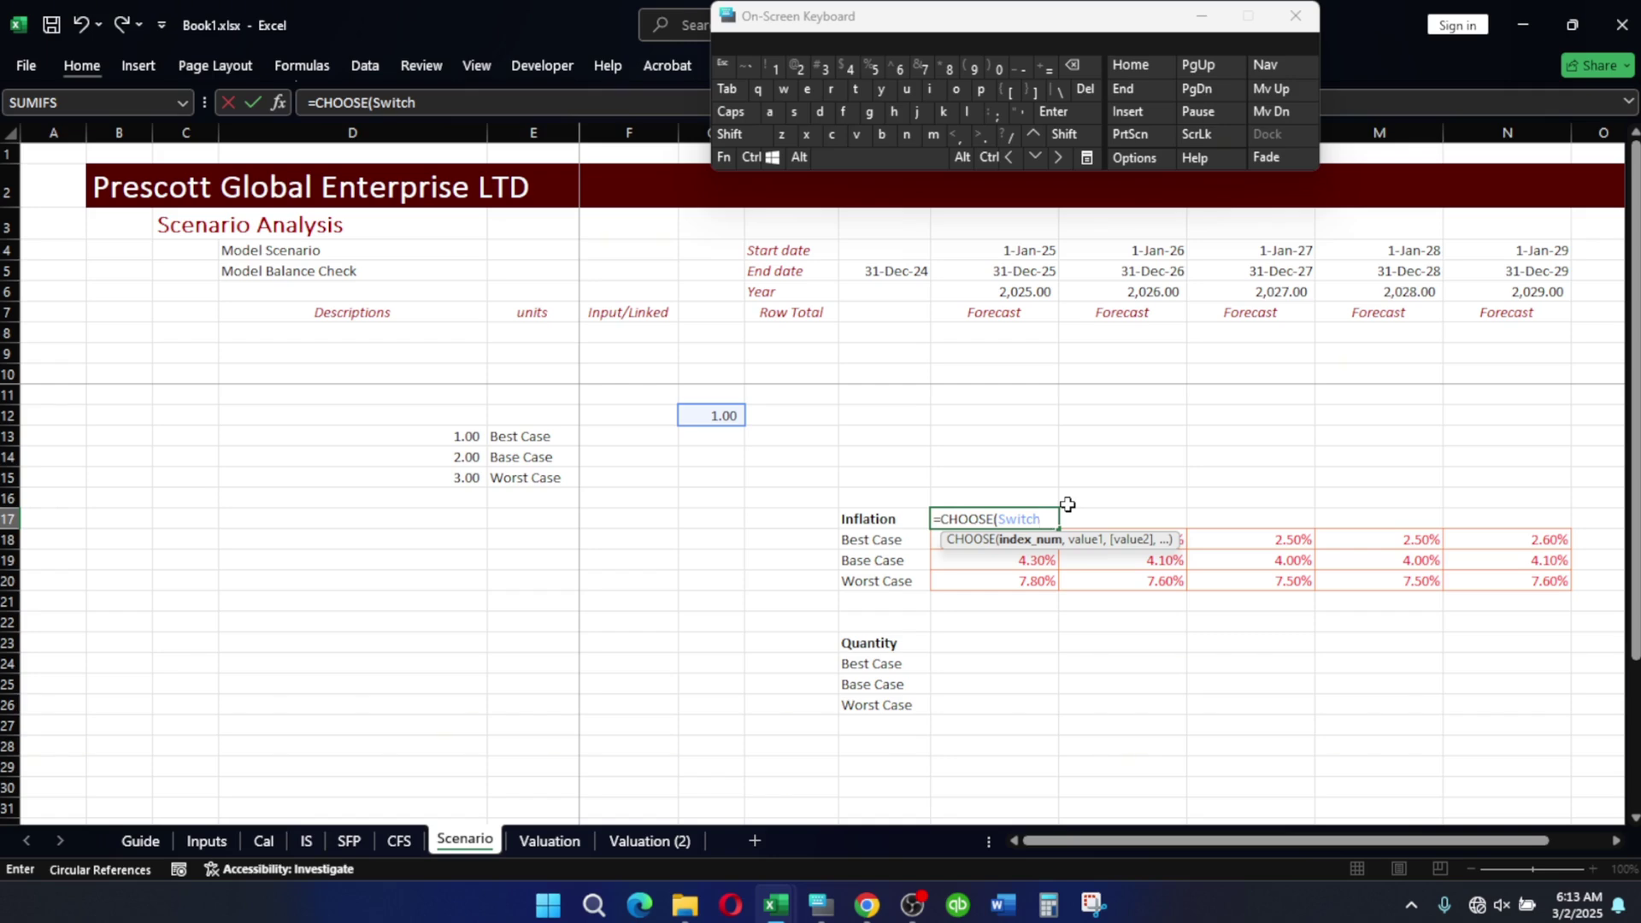
{"action": "type", "text": ","}
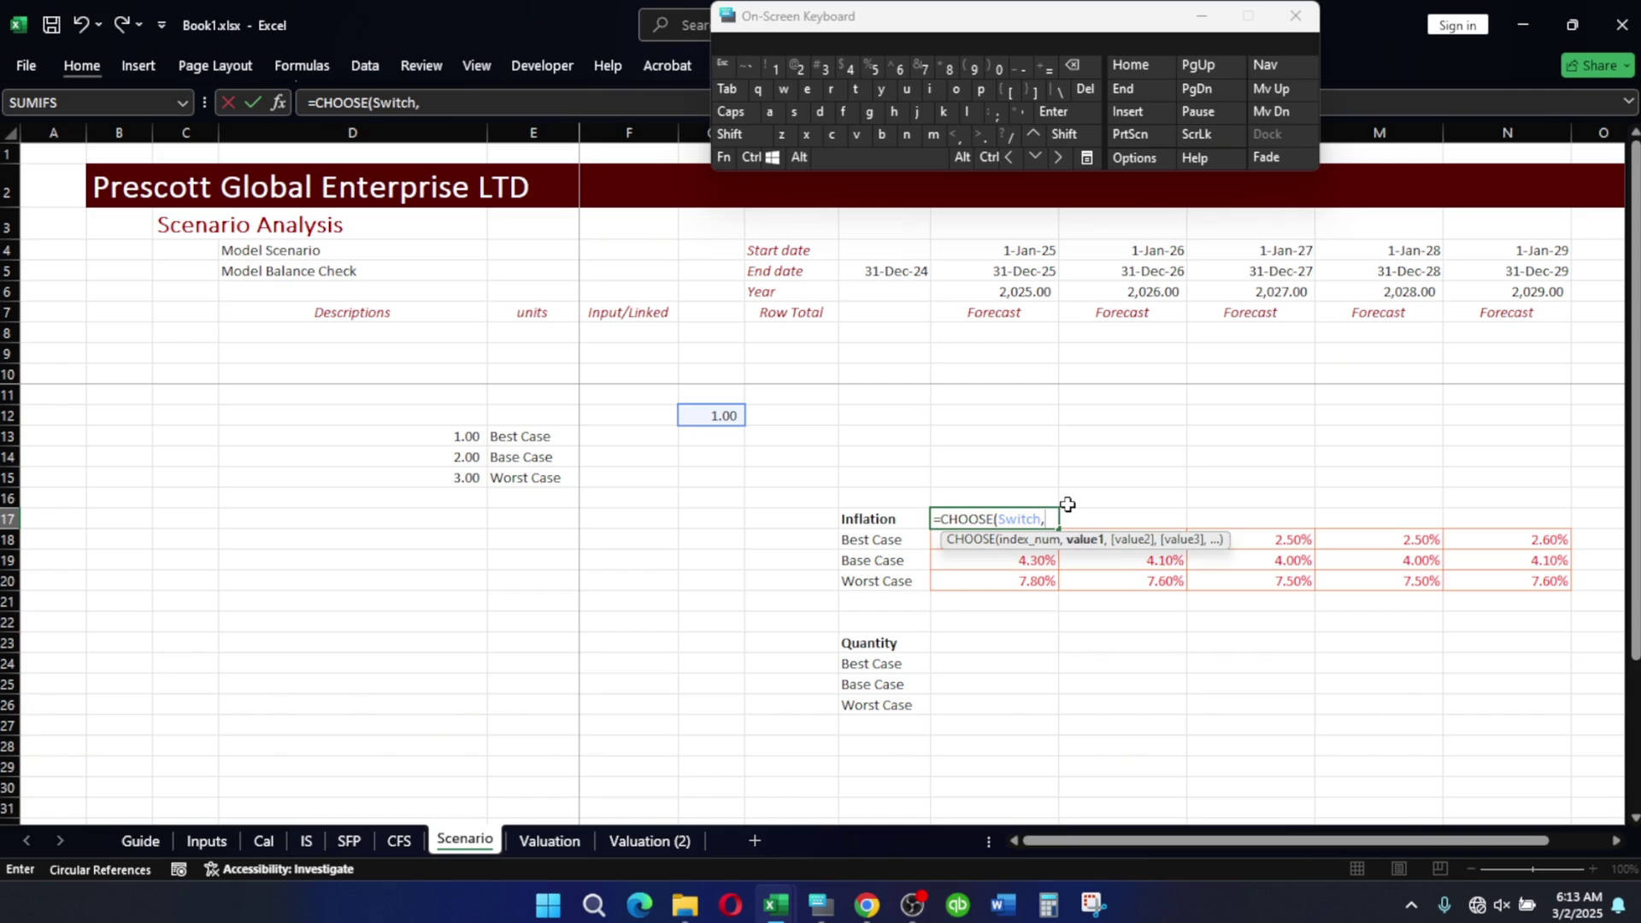
{"action": "left_click", "coordinate": [932, 540]}
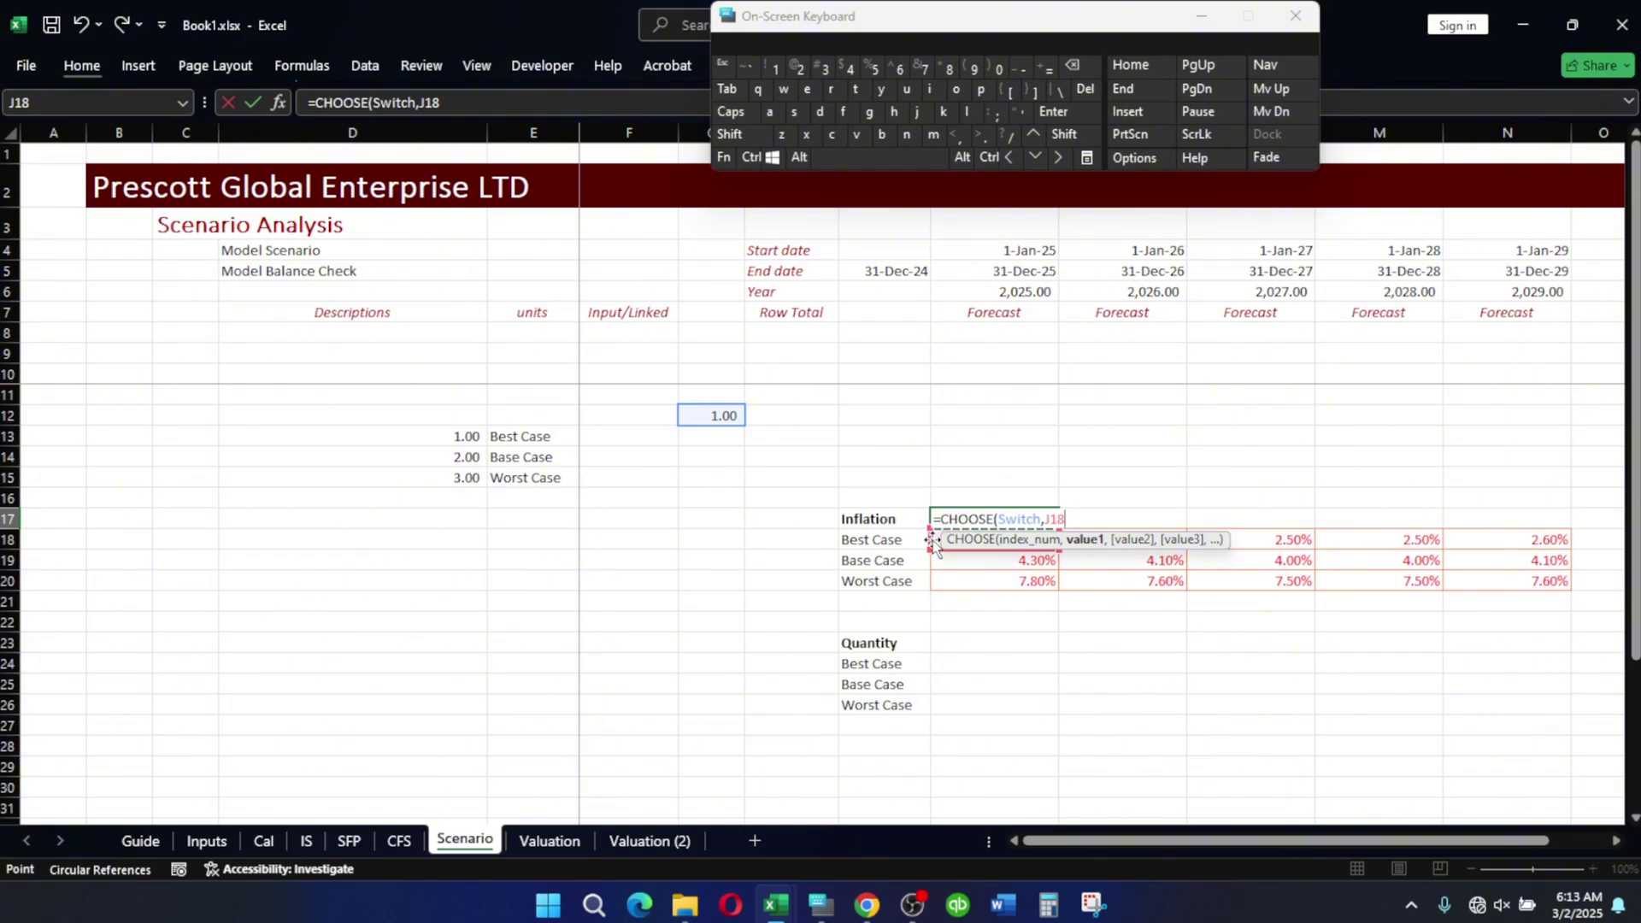
{"action": "type", "text": ","}
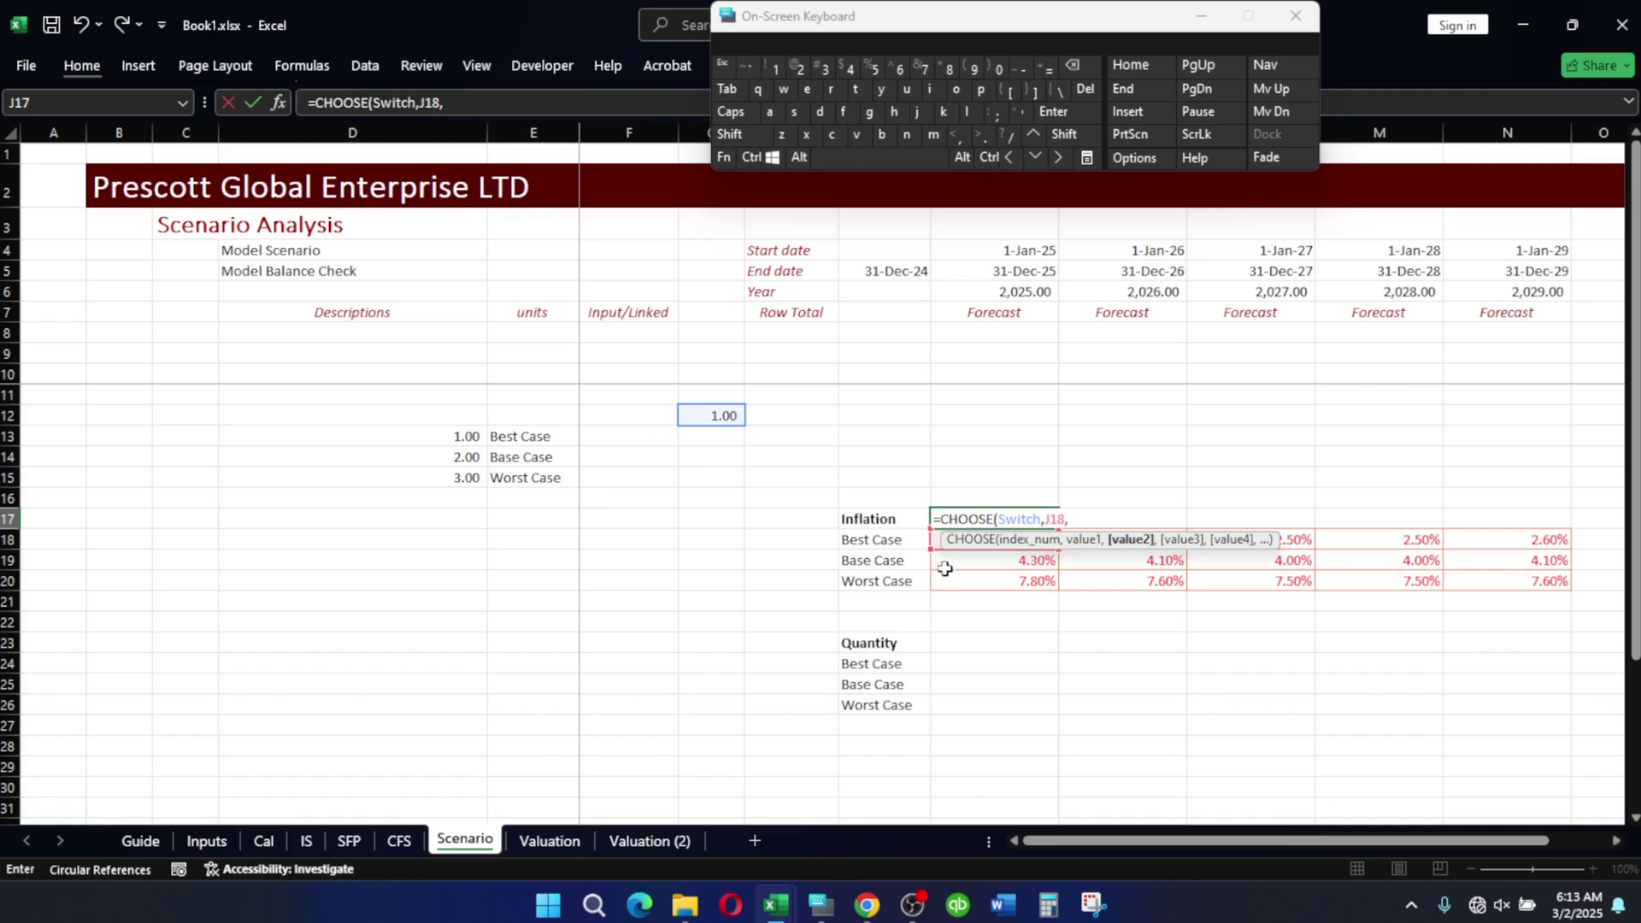
{"action": "left_click", "coordinate": [955, 566]}
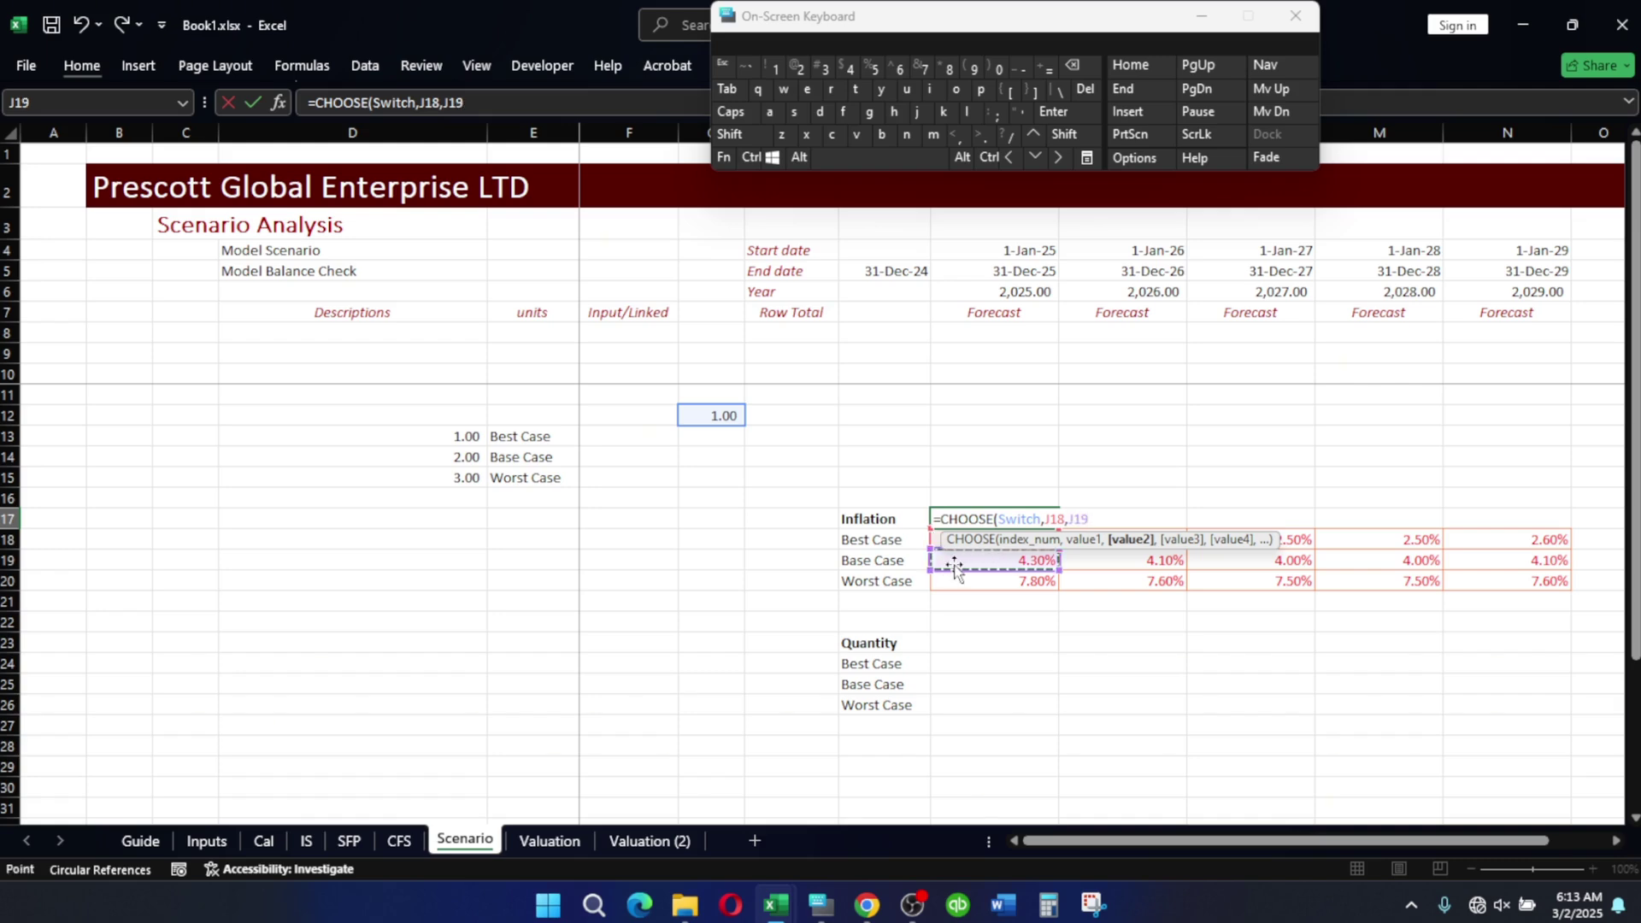
{"action": "type", "text": ","}
{"action": "left_click", "coordinate": [981, 587]}
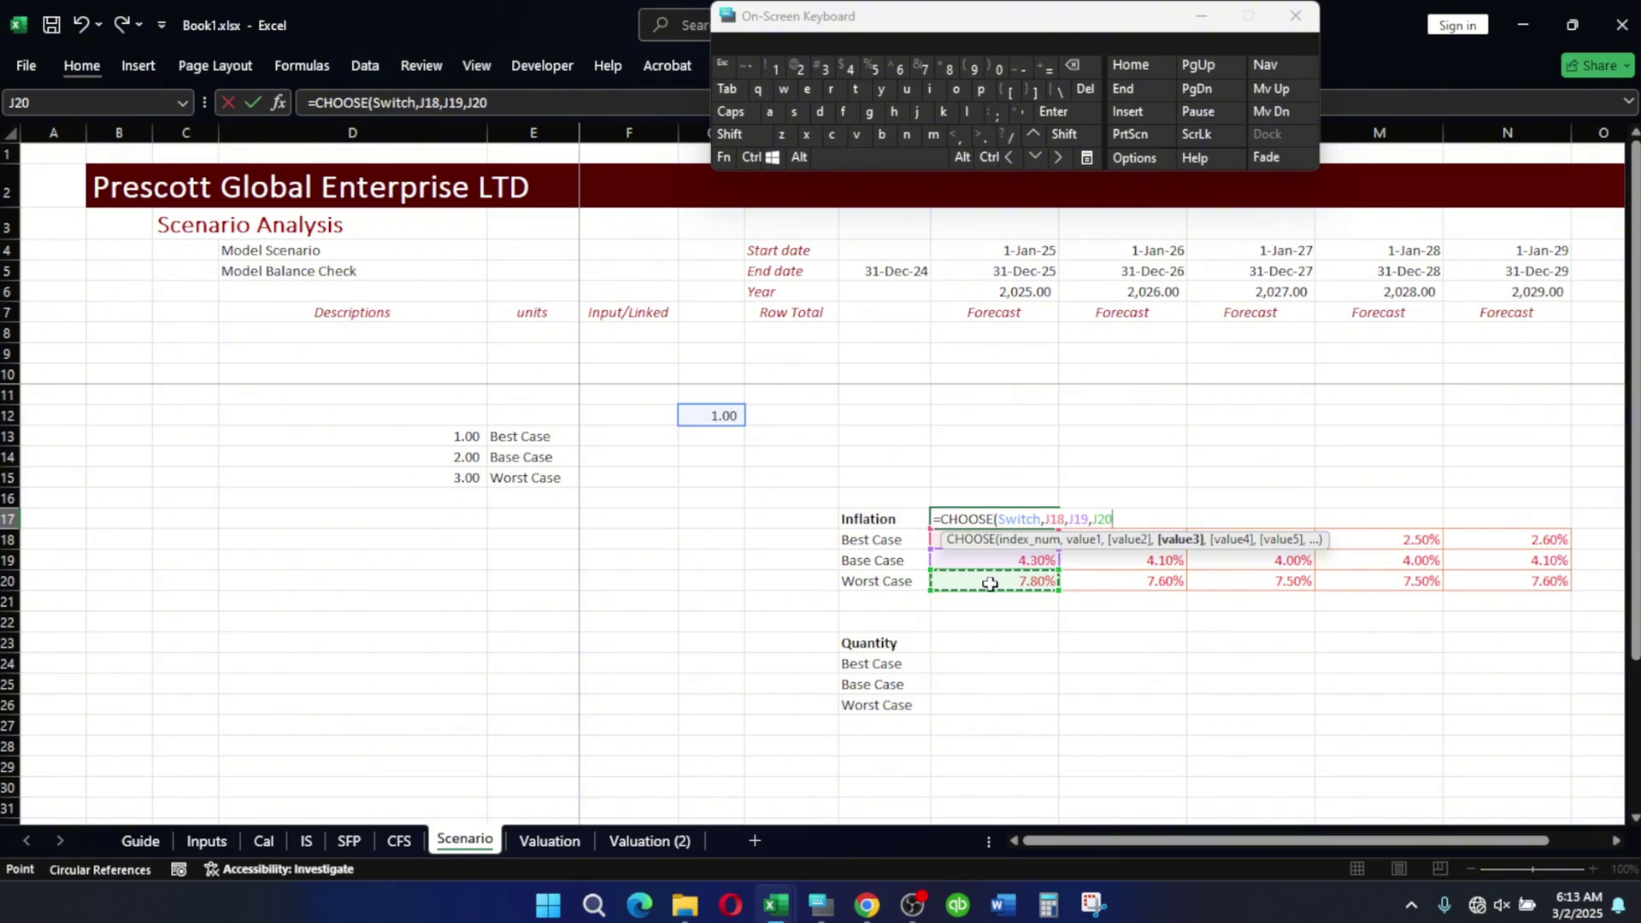
{"action": "type", "text": ")"}
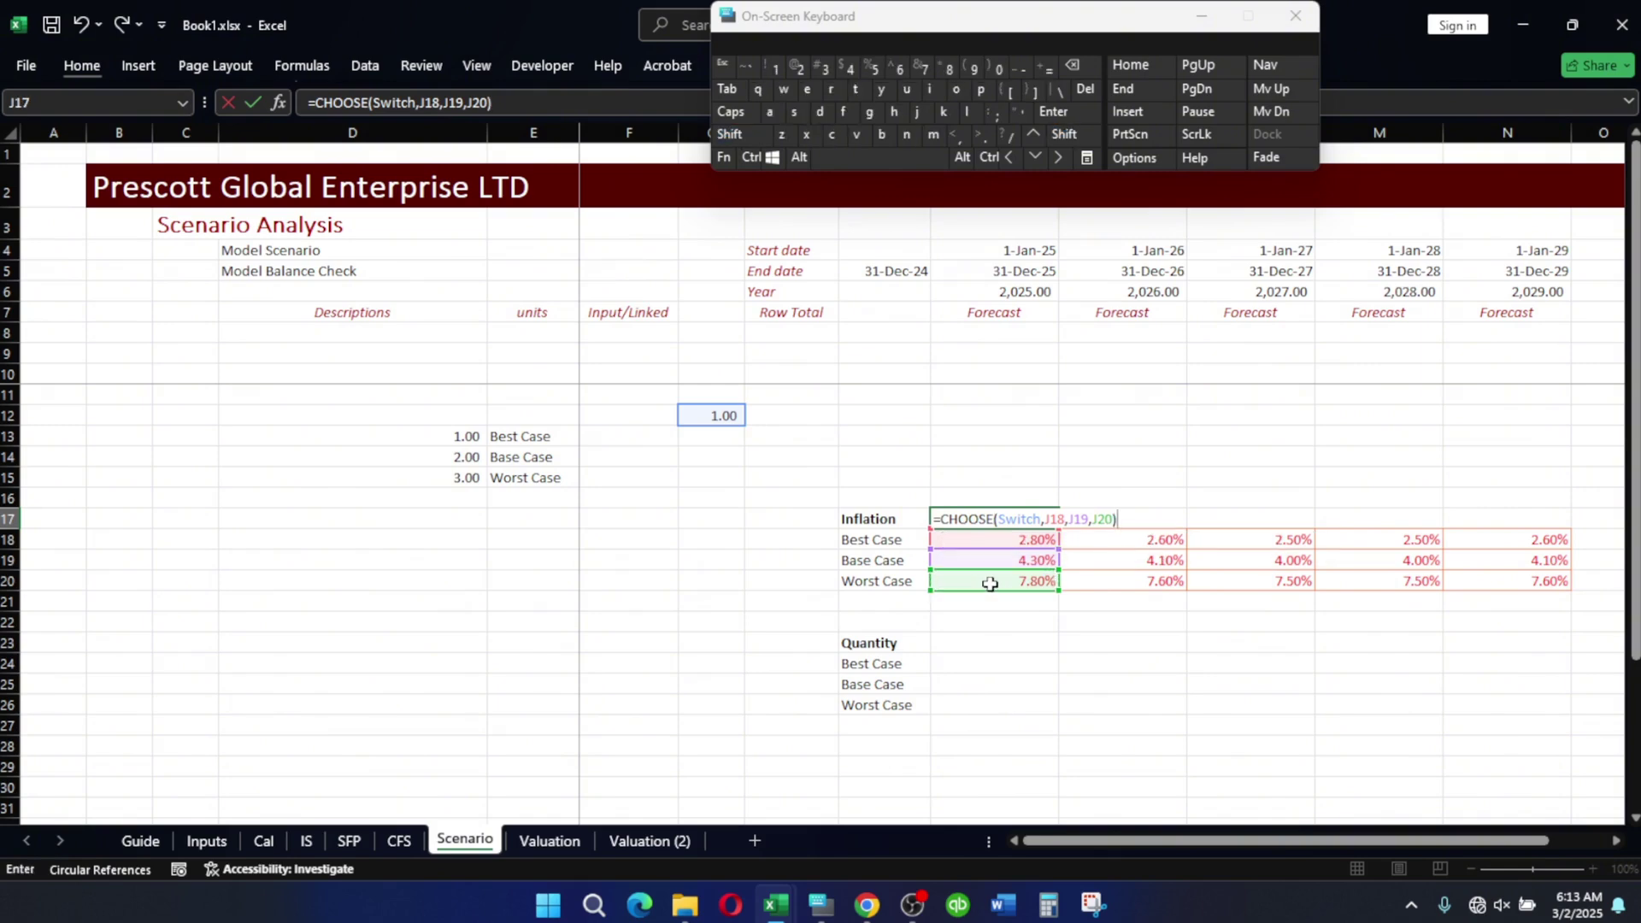
{"action": "key", "text": "Return"}
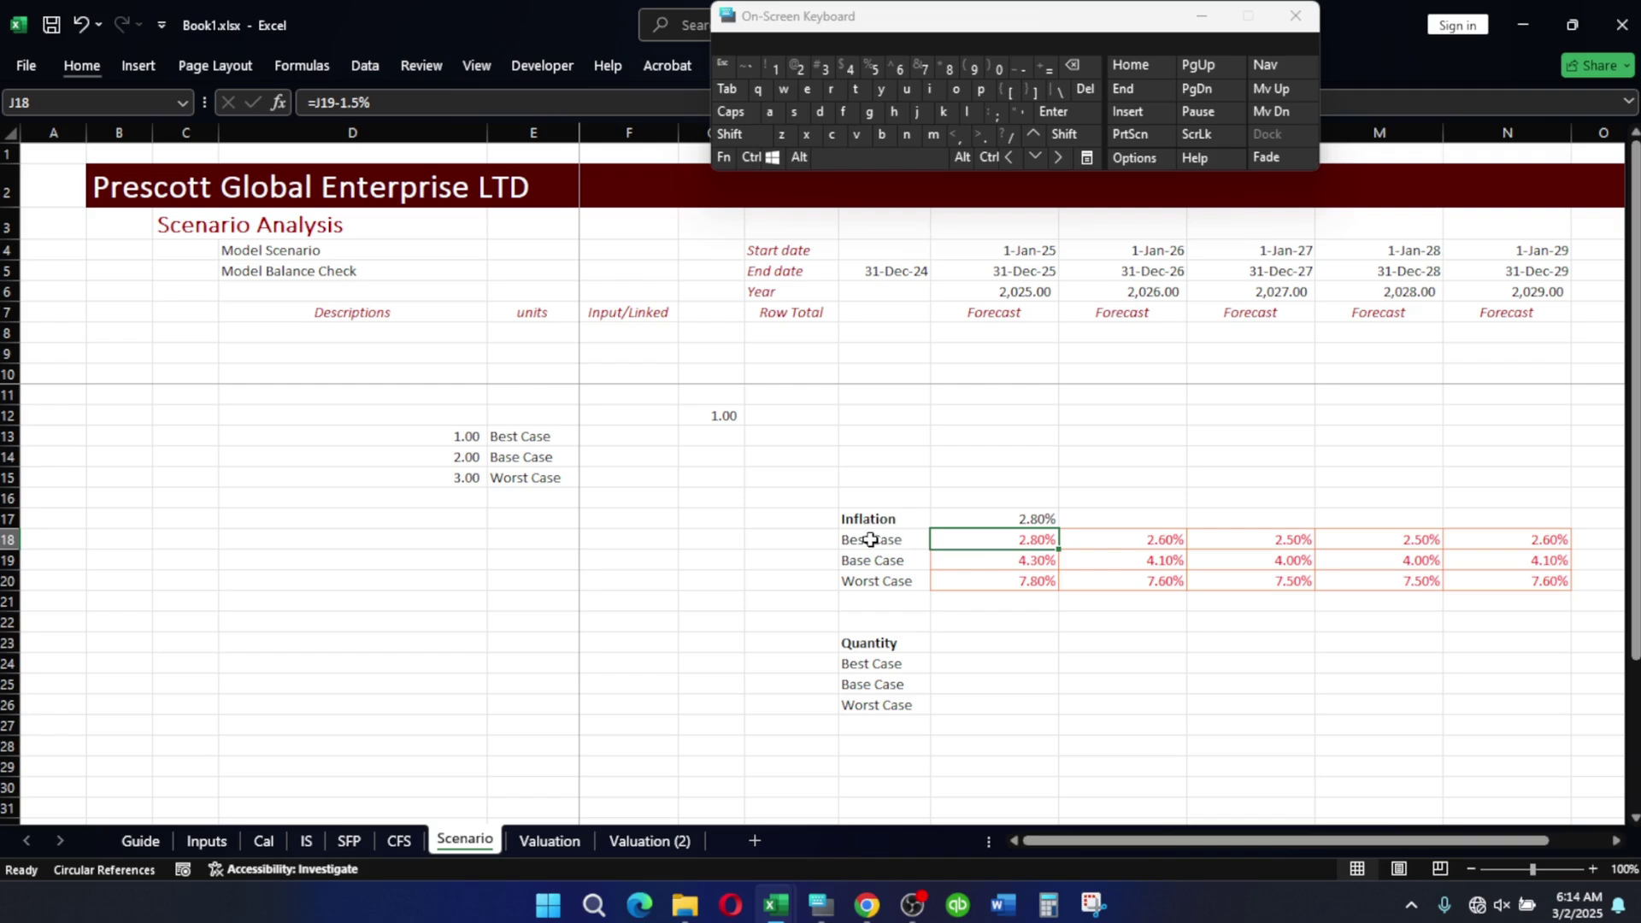
Set the scenario switch in cell G12 to 2.
{"action": "left_click", "coordinate": [719, 413]}
{"action": "type", "text": "2"}
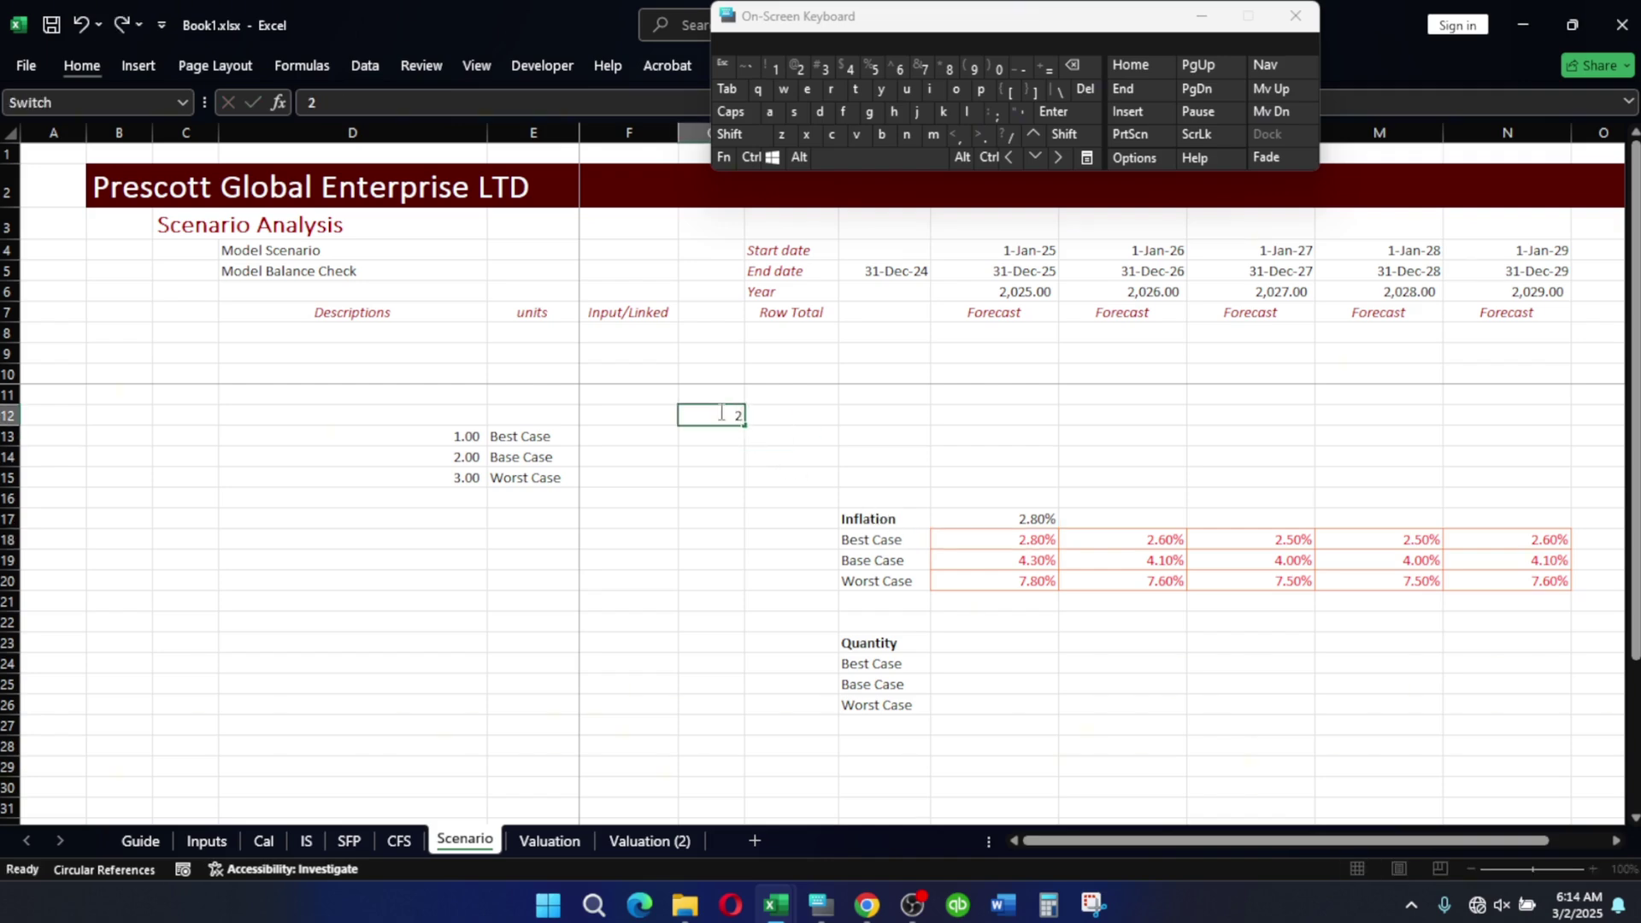
{"action": "key", "text": "Return"}
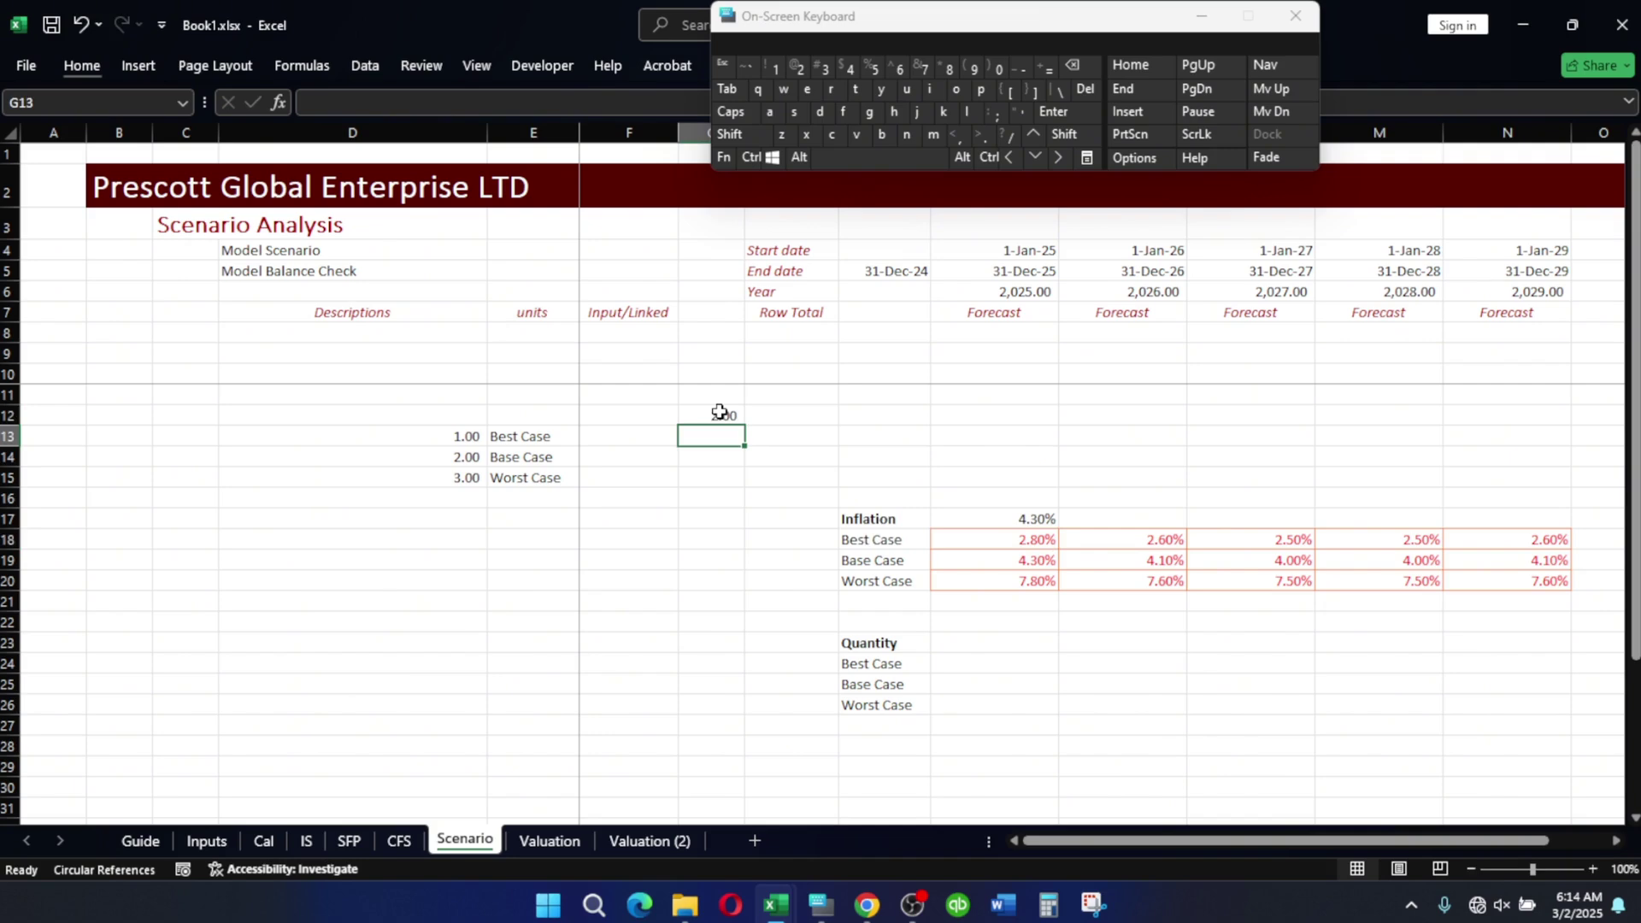
Fill the Inflation CHOOSE formula from J17 across to N17.
{"action": "left_click", "coordinate": [1036, 520]}
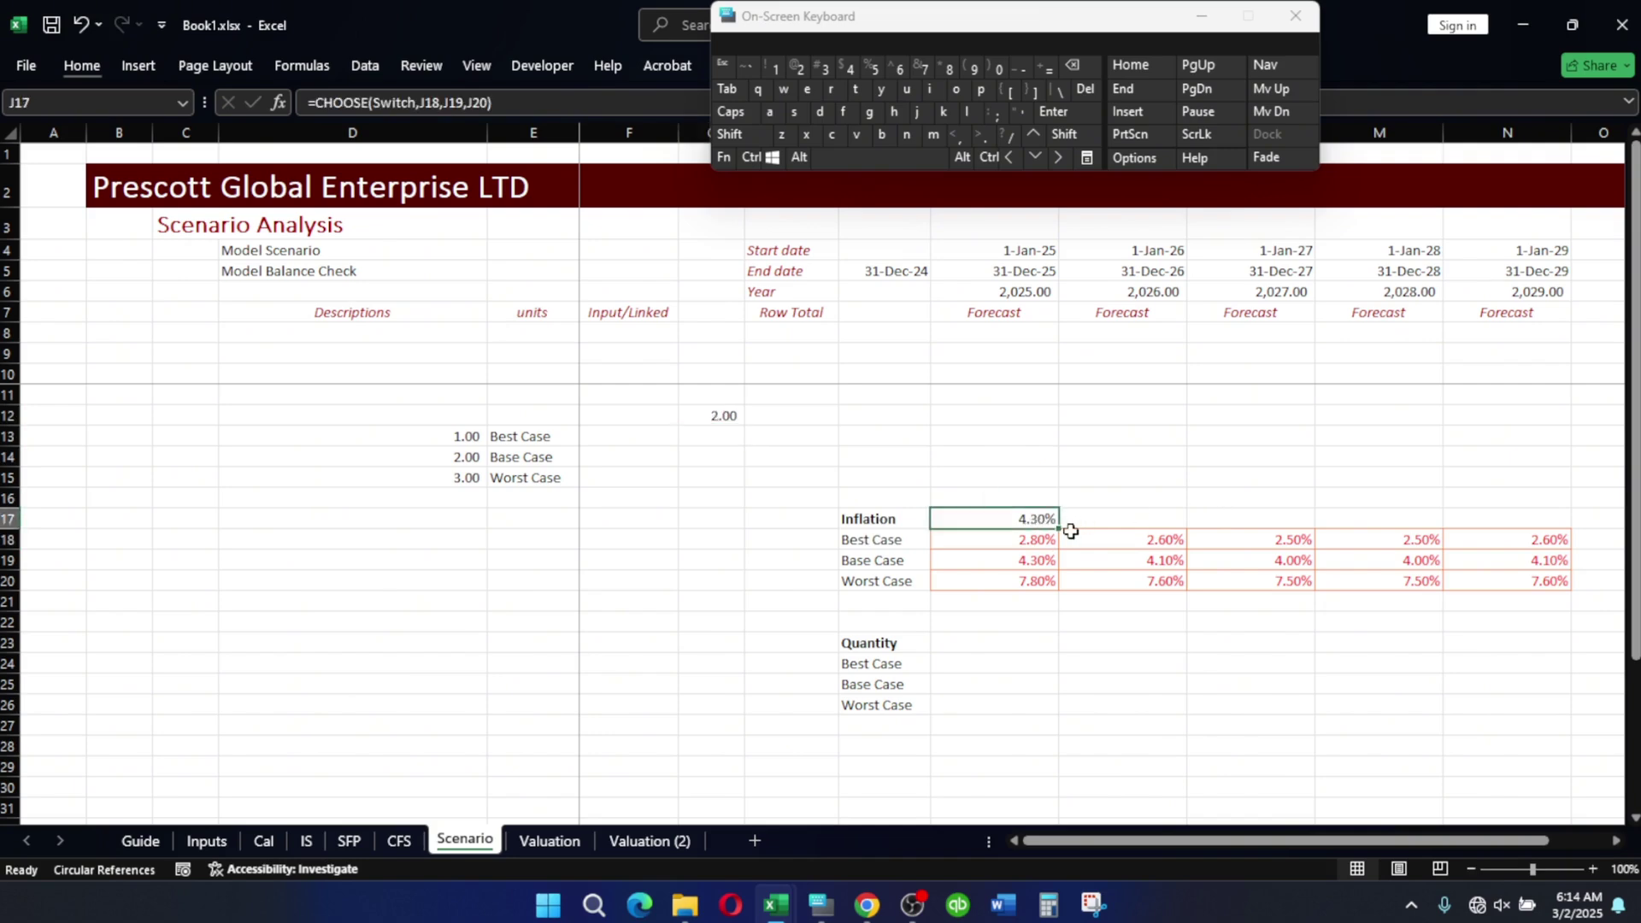
{"action": "left_click_drag", "start_coordinate": [1060, 529], "coordinate": [1513, 529]}
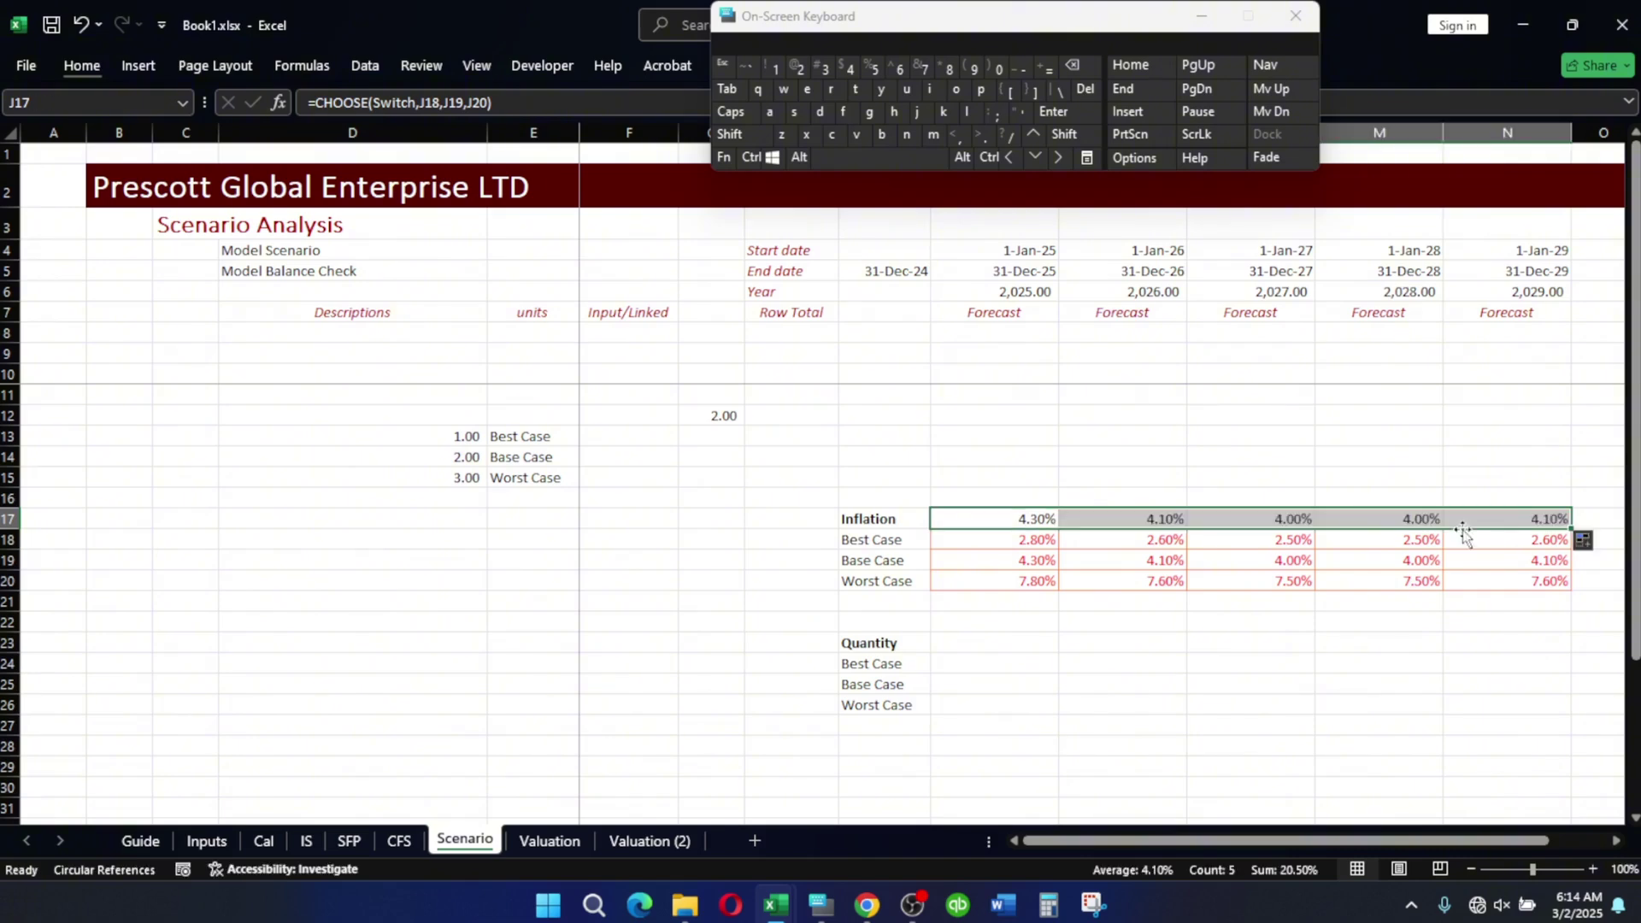
{"action": "left_click", "coordinate": [1009, 542]}
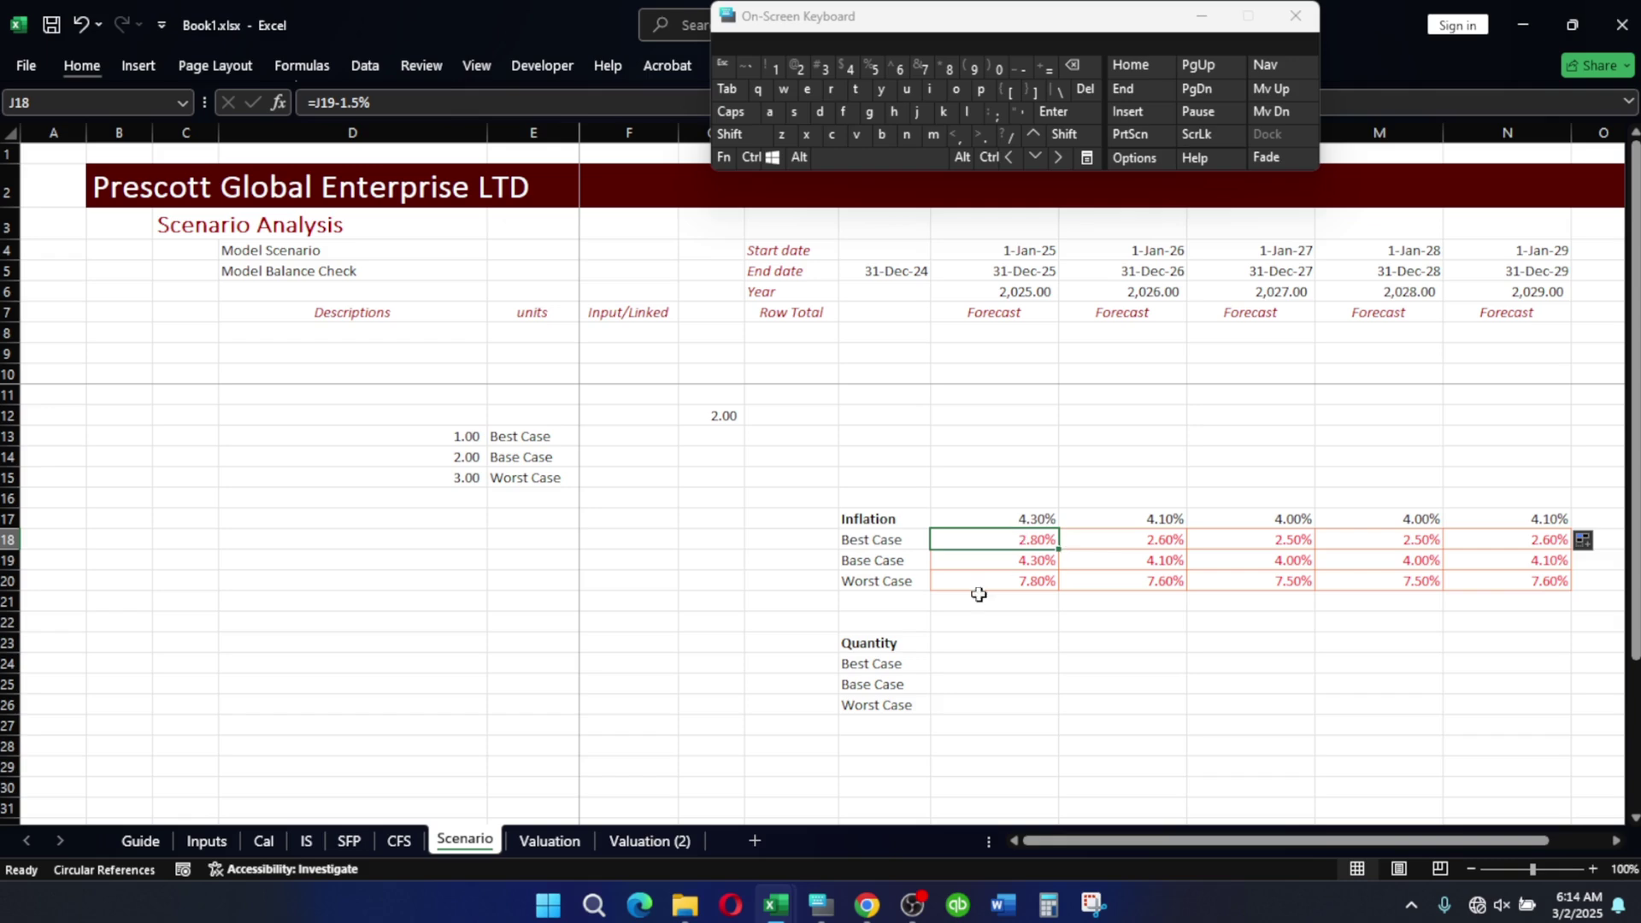
{"action": "left_click", "coordinate": [994, 626]}
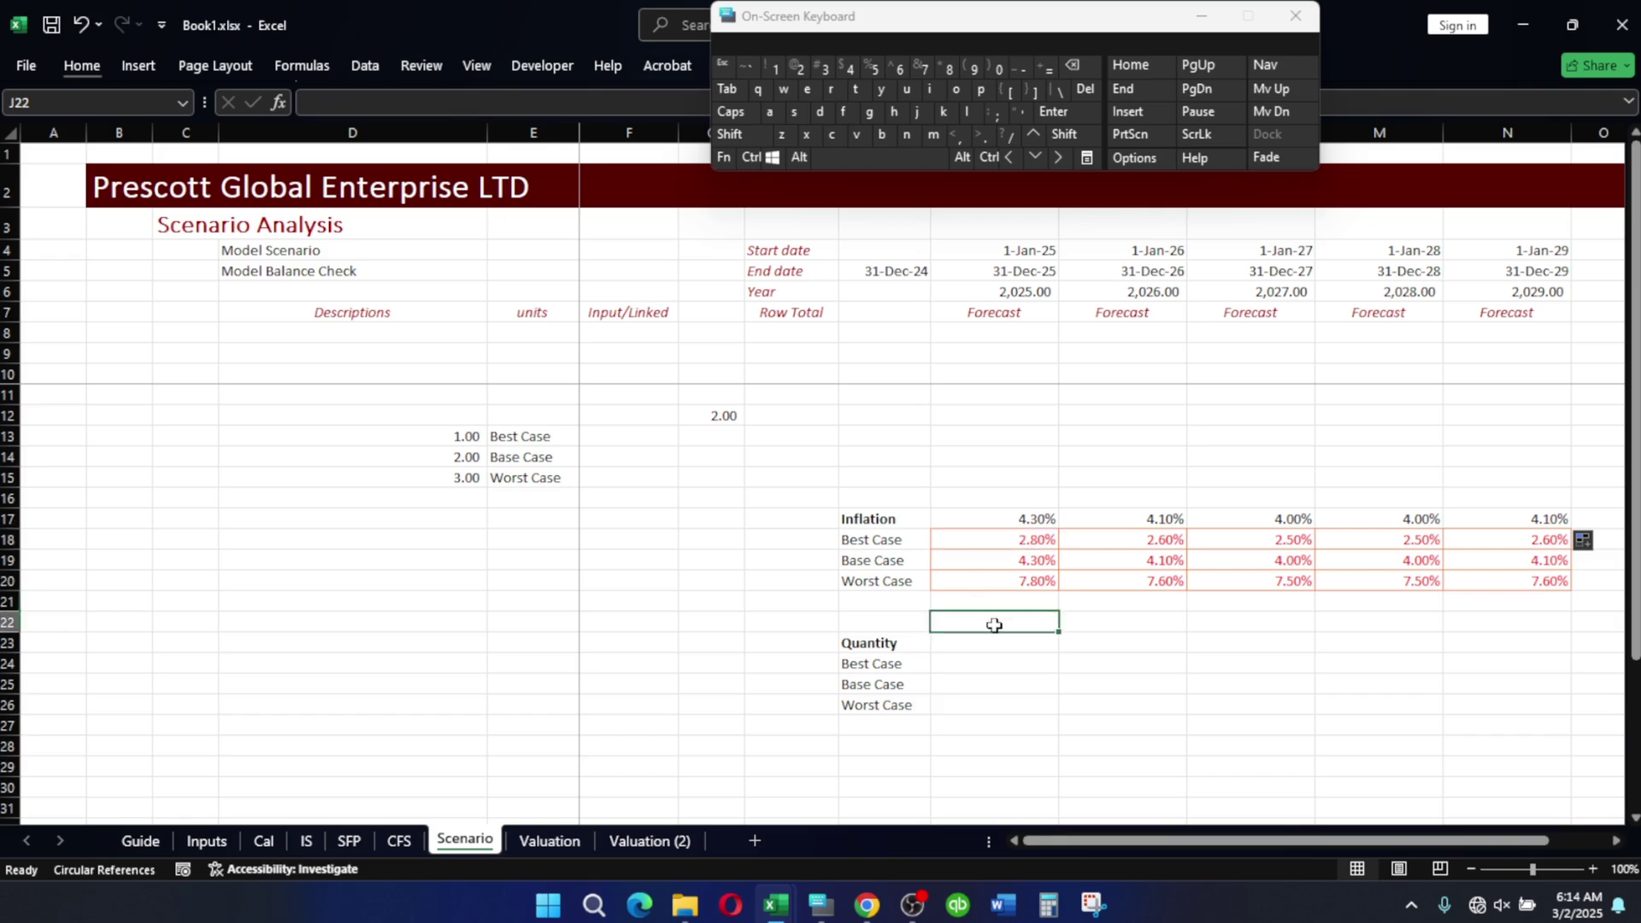
{"action": "left_click", "coordinate": [992, 550]}
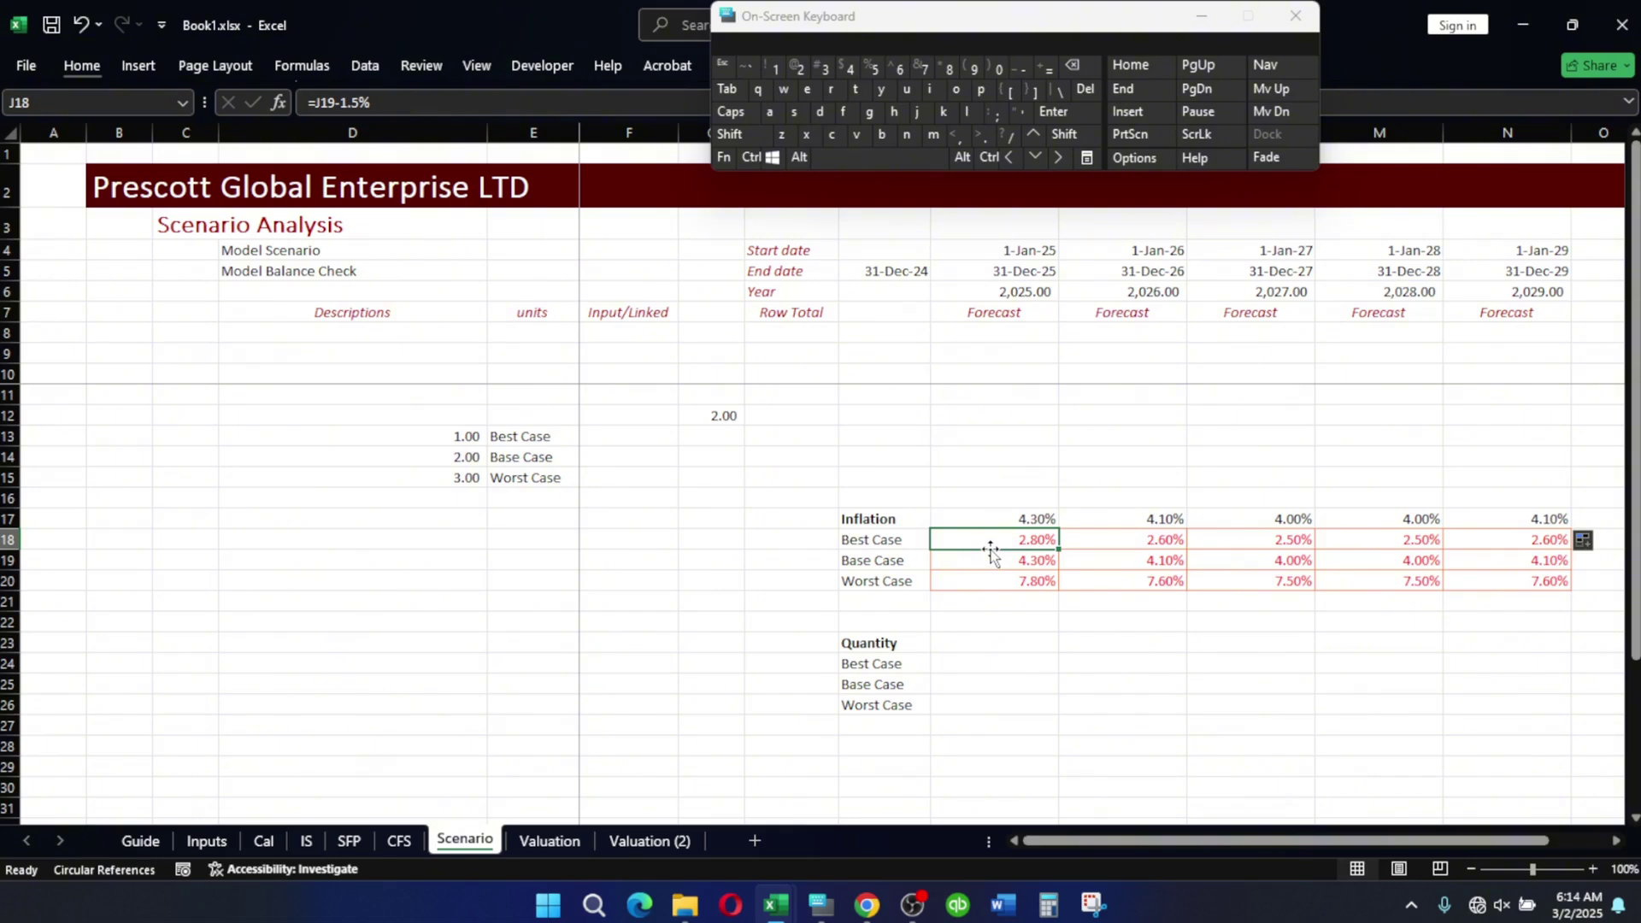
{"action": "key", "text": "shift+Right"}
{"action": "key", "text": "shift+Right"}
{"action": "key", "text": "shift+Right"}
{"action": "key", "text": "shift+Right"}
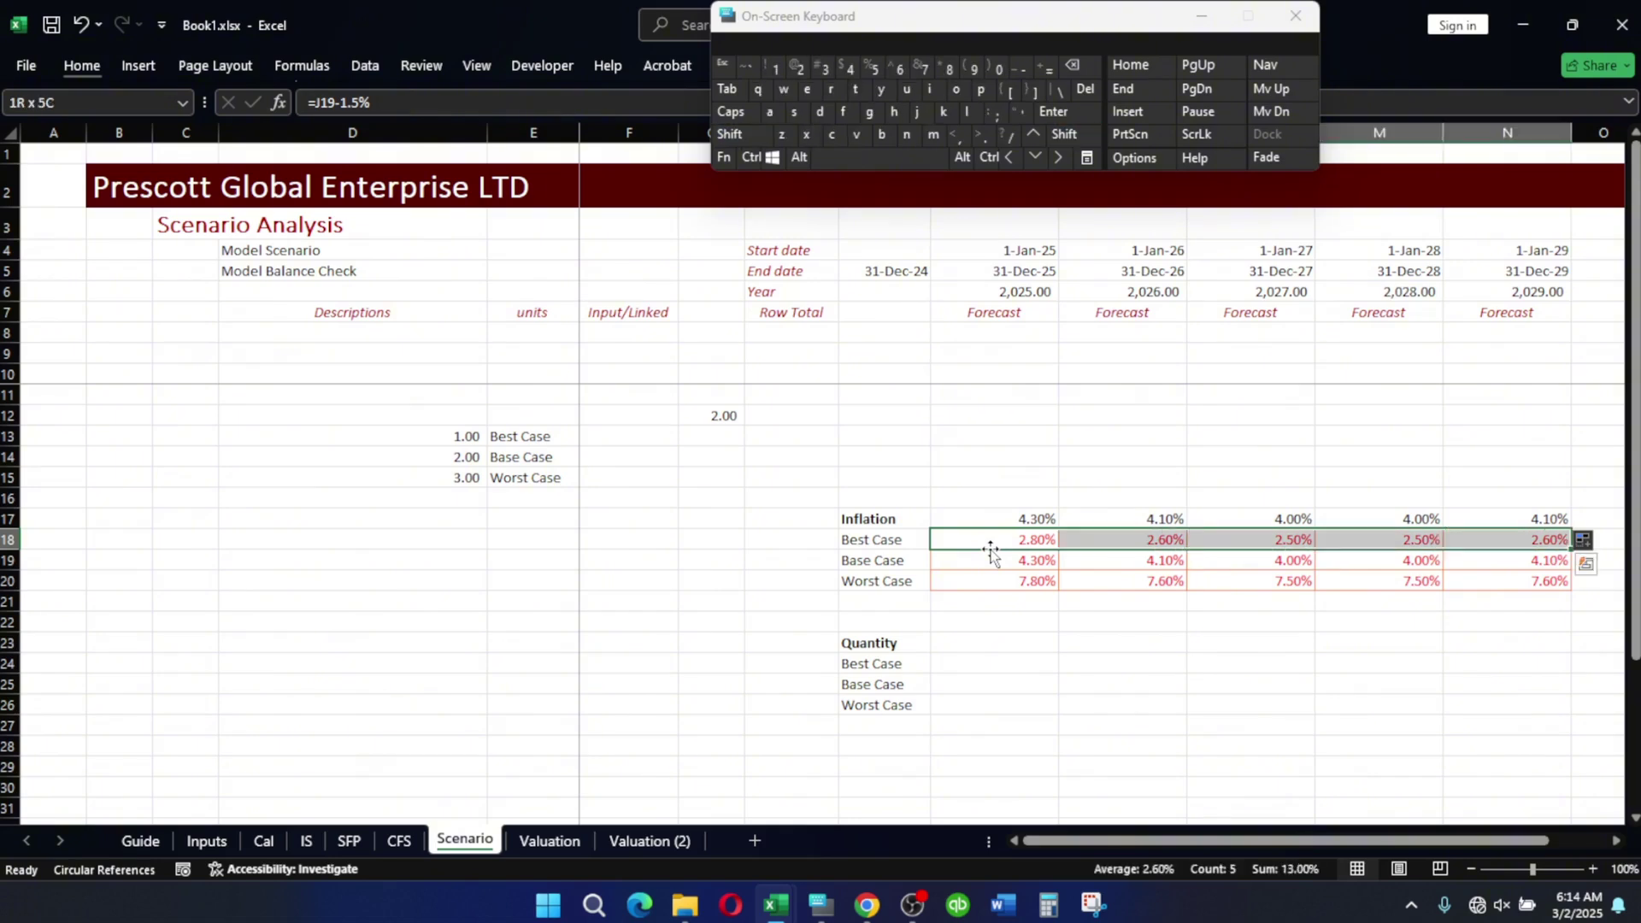
{"action": "key", "text": "ctrl+c"}
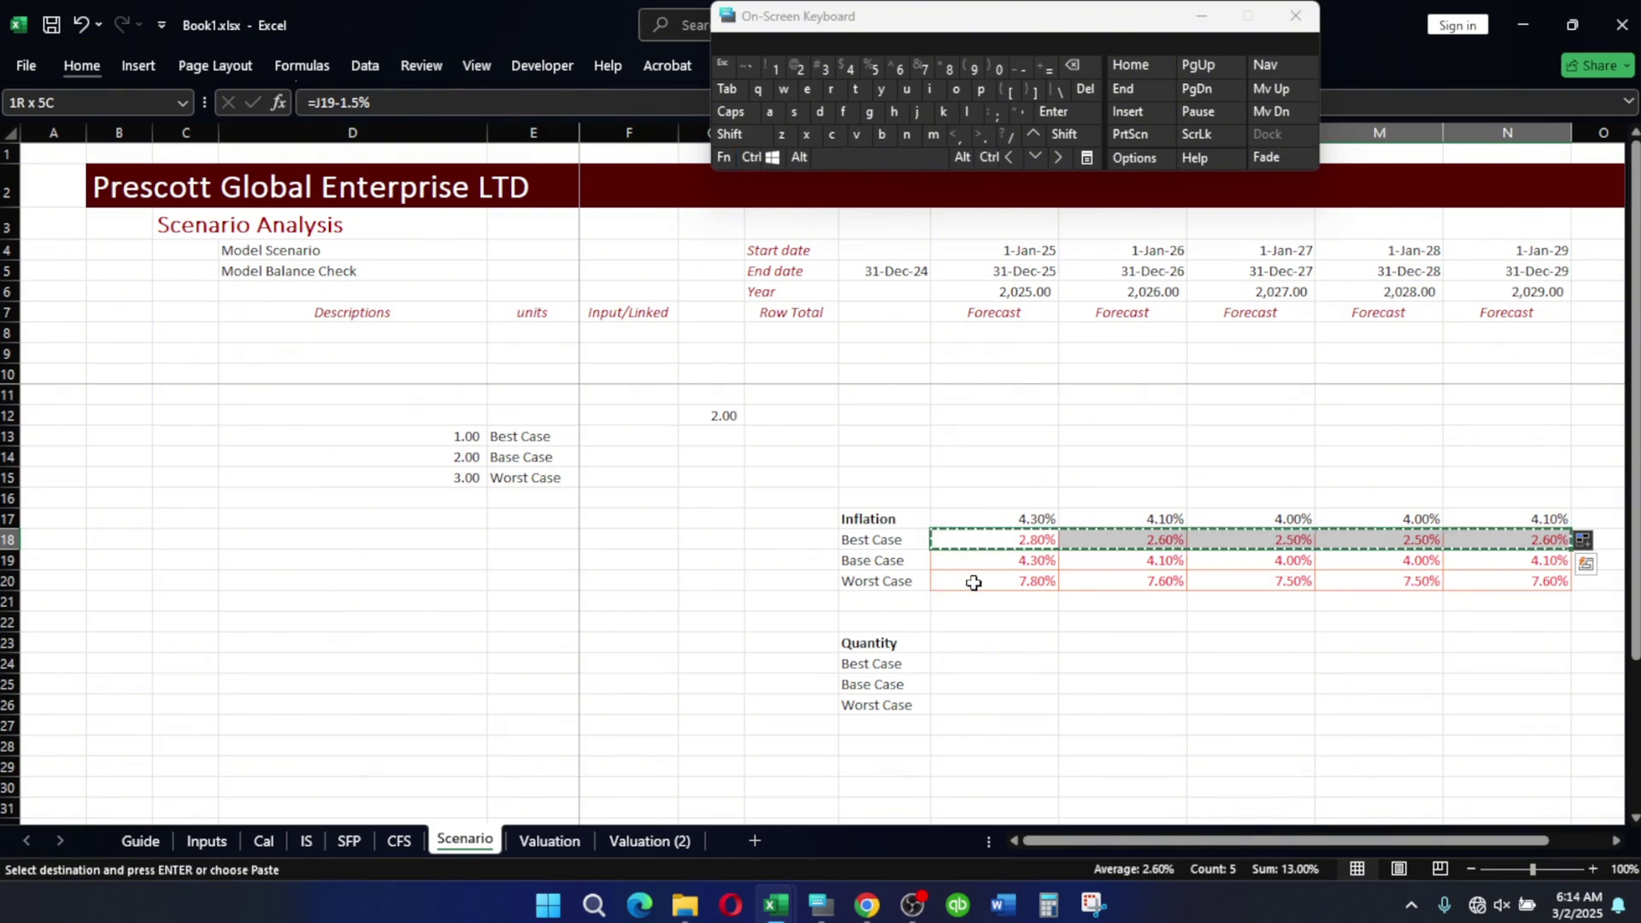
Try to convert the Inflation Best Case and Worst Case formulas in J18:N18 and J20:N20 to fixed values together.
{"action": "left_click", "coordinate": [973, 583]}
{"action": "key", "text": "shift+Right"}
{"action": "key", "text": "shift+Right"}
{"action": "key", "text": "shift+Right"}
{"action": "key", "text": "shift+Right"}
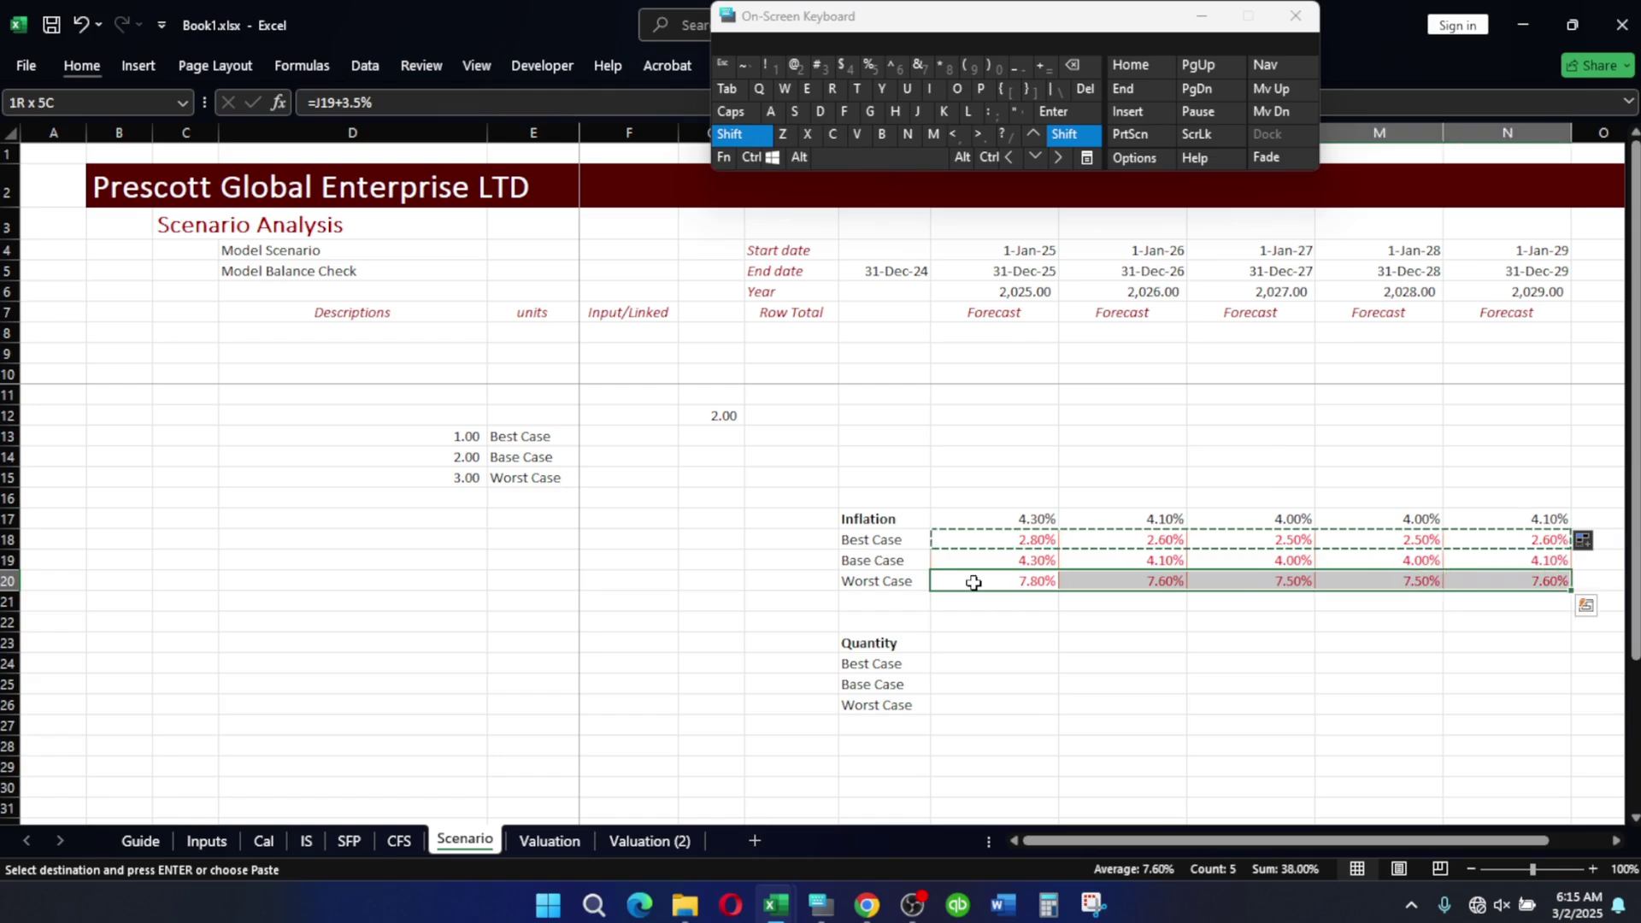
{"action": "left_click", "coordinate": [981, 539], "text": "ctrl"}
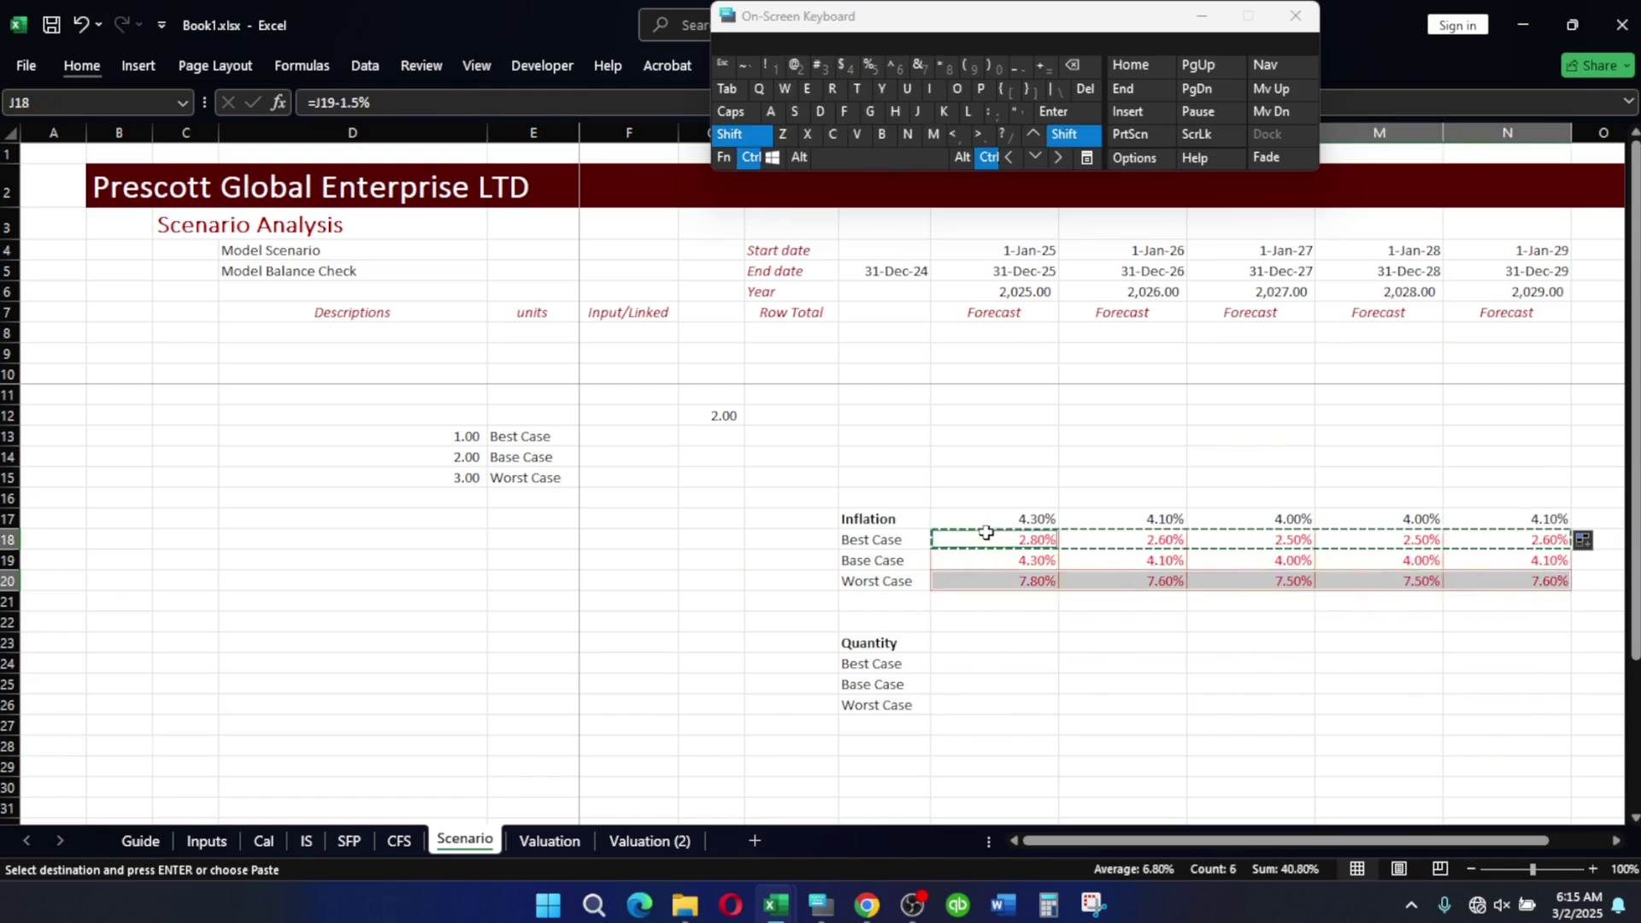
{"action": "key", "text": "shift+Right"}
{"action": "key", "text": "shift+Right"}
{"action": "key", "text": "shift+Right"}
{"action": "key", "text": "shift+Right"}
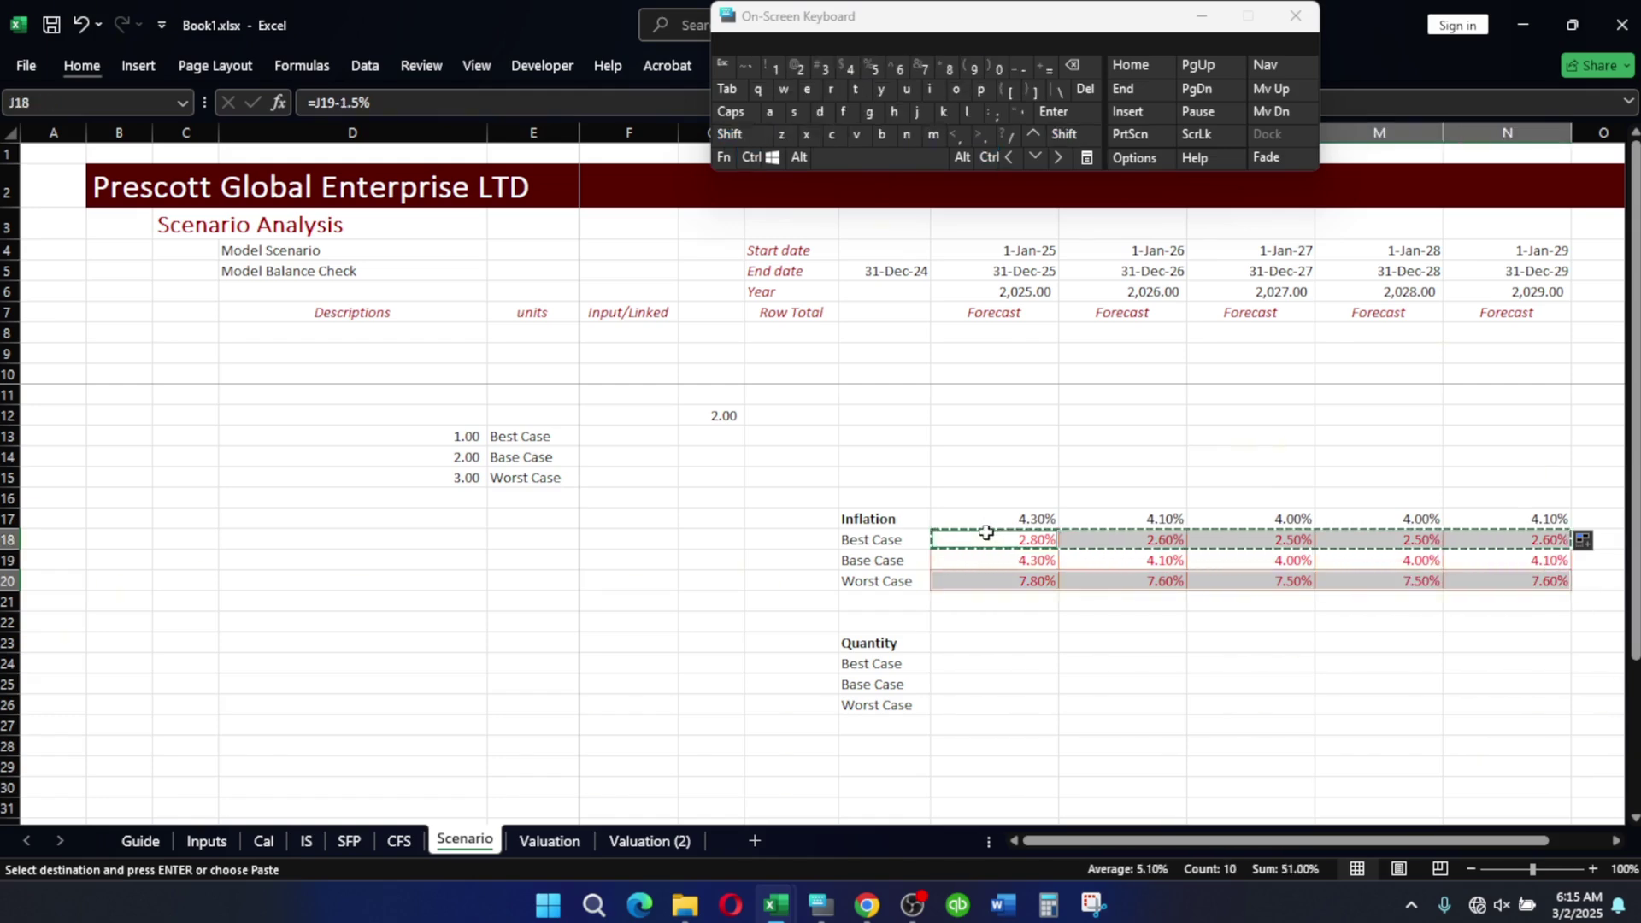
{"action": "key", "text": "ctrl+c"}
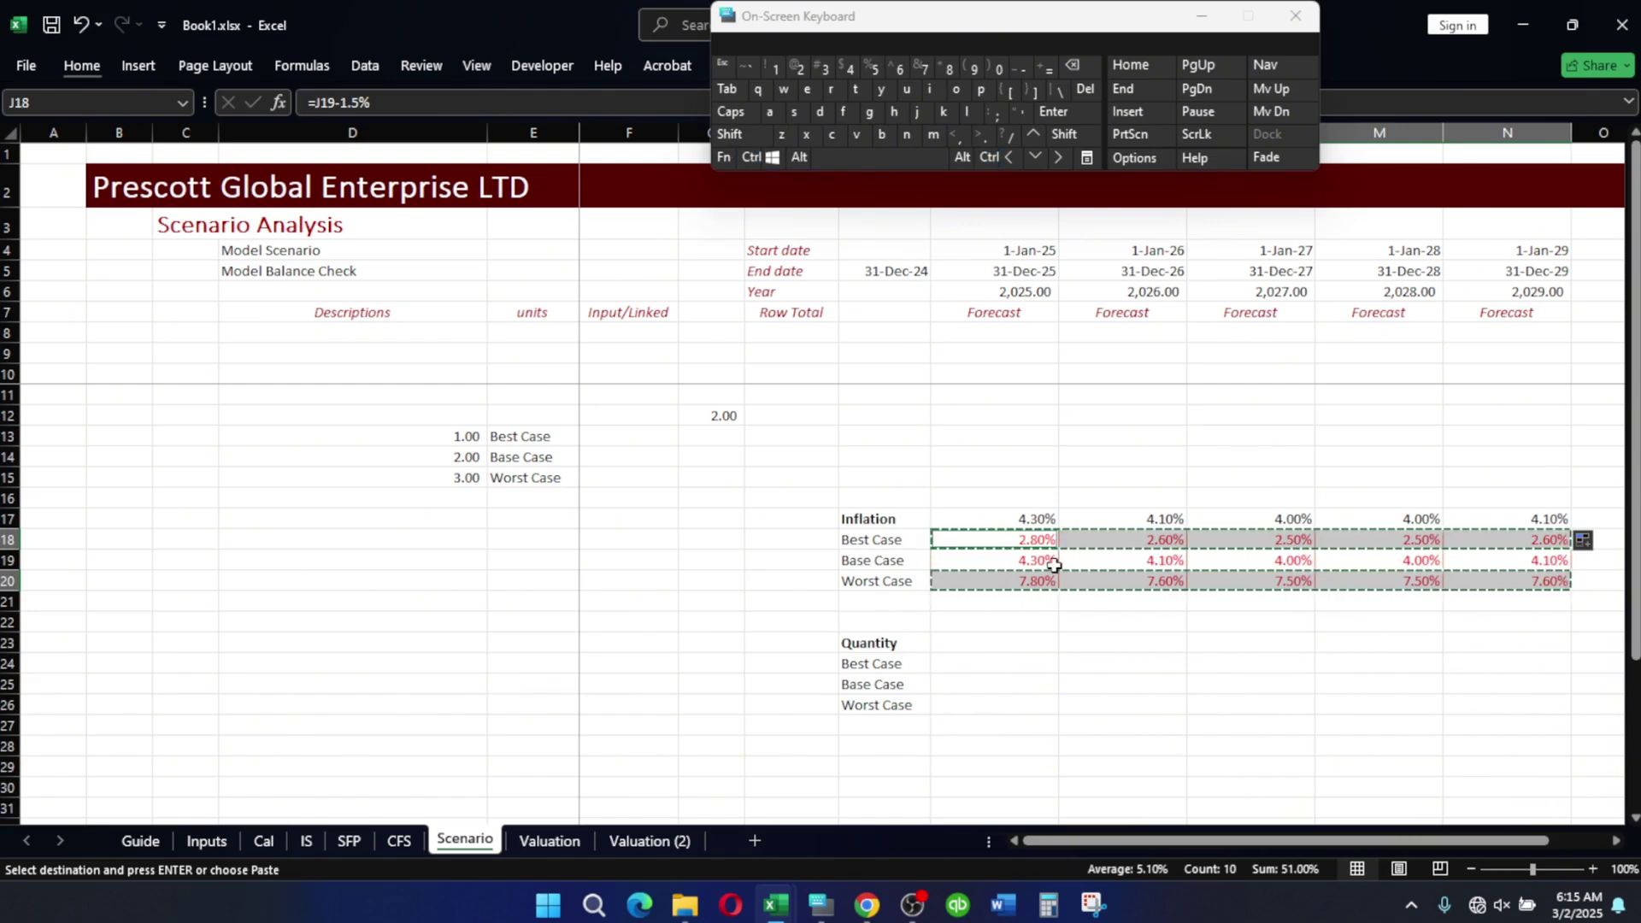
{"action": "key", "text": "alt"}
{"action": "key", "text": "h"}
{"action": "key", "text": "v"}
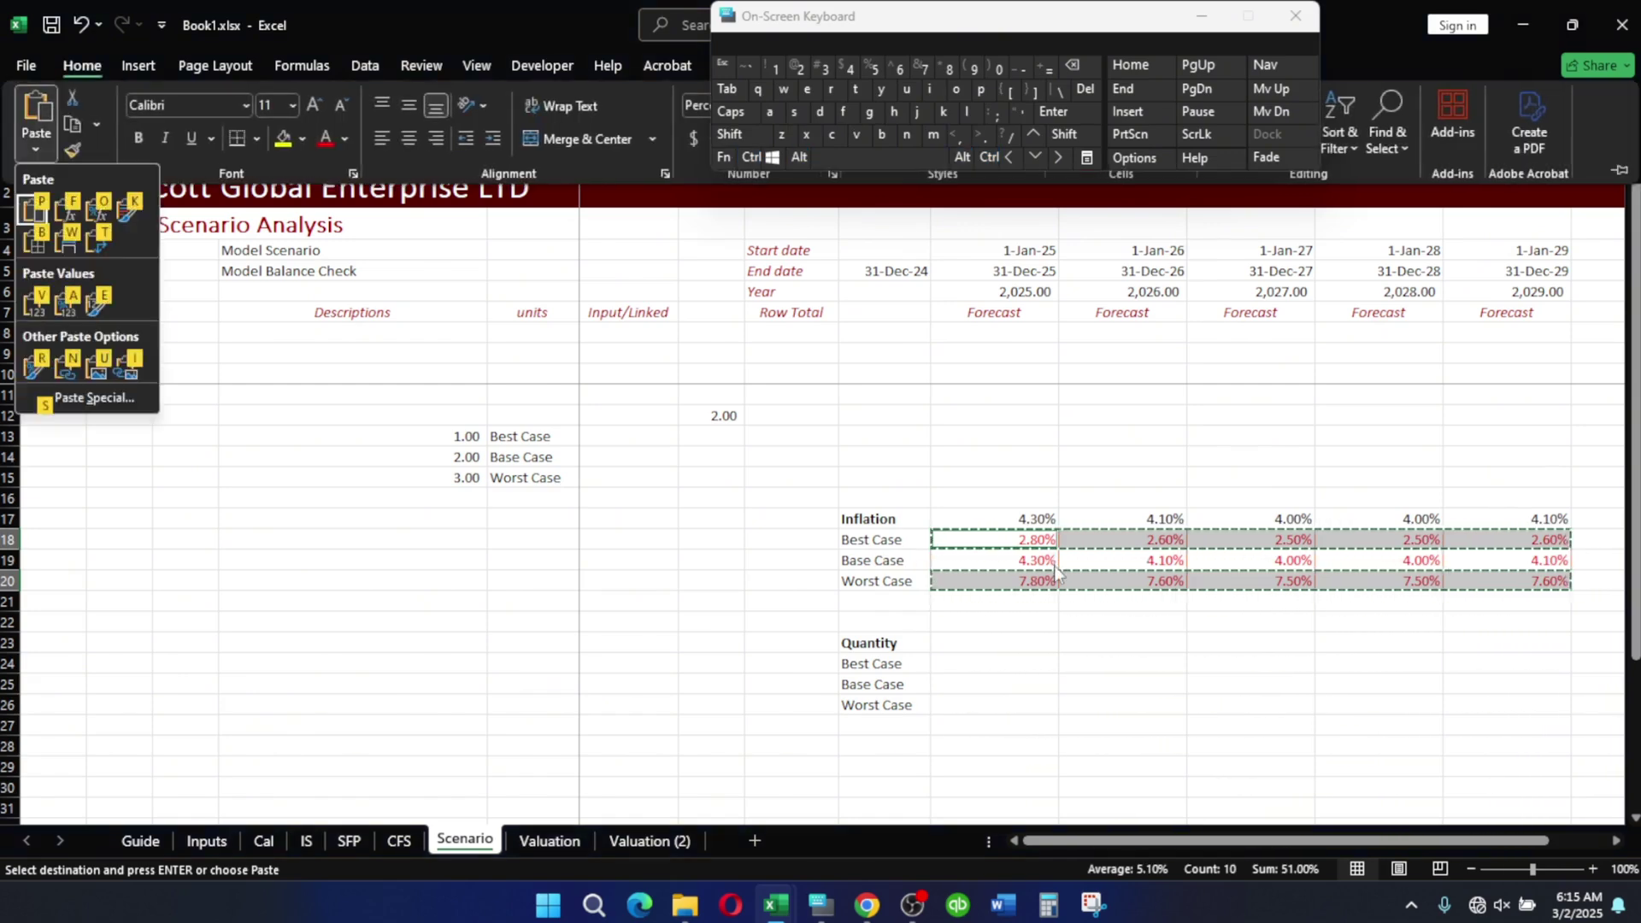
{"action": "left_click", "coordinate": [38, 303]}
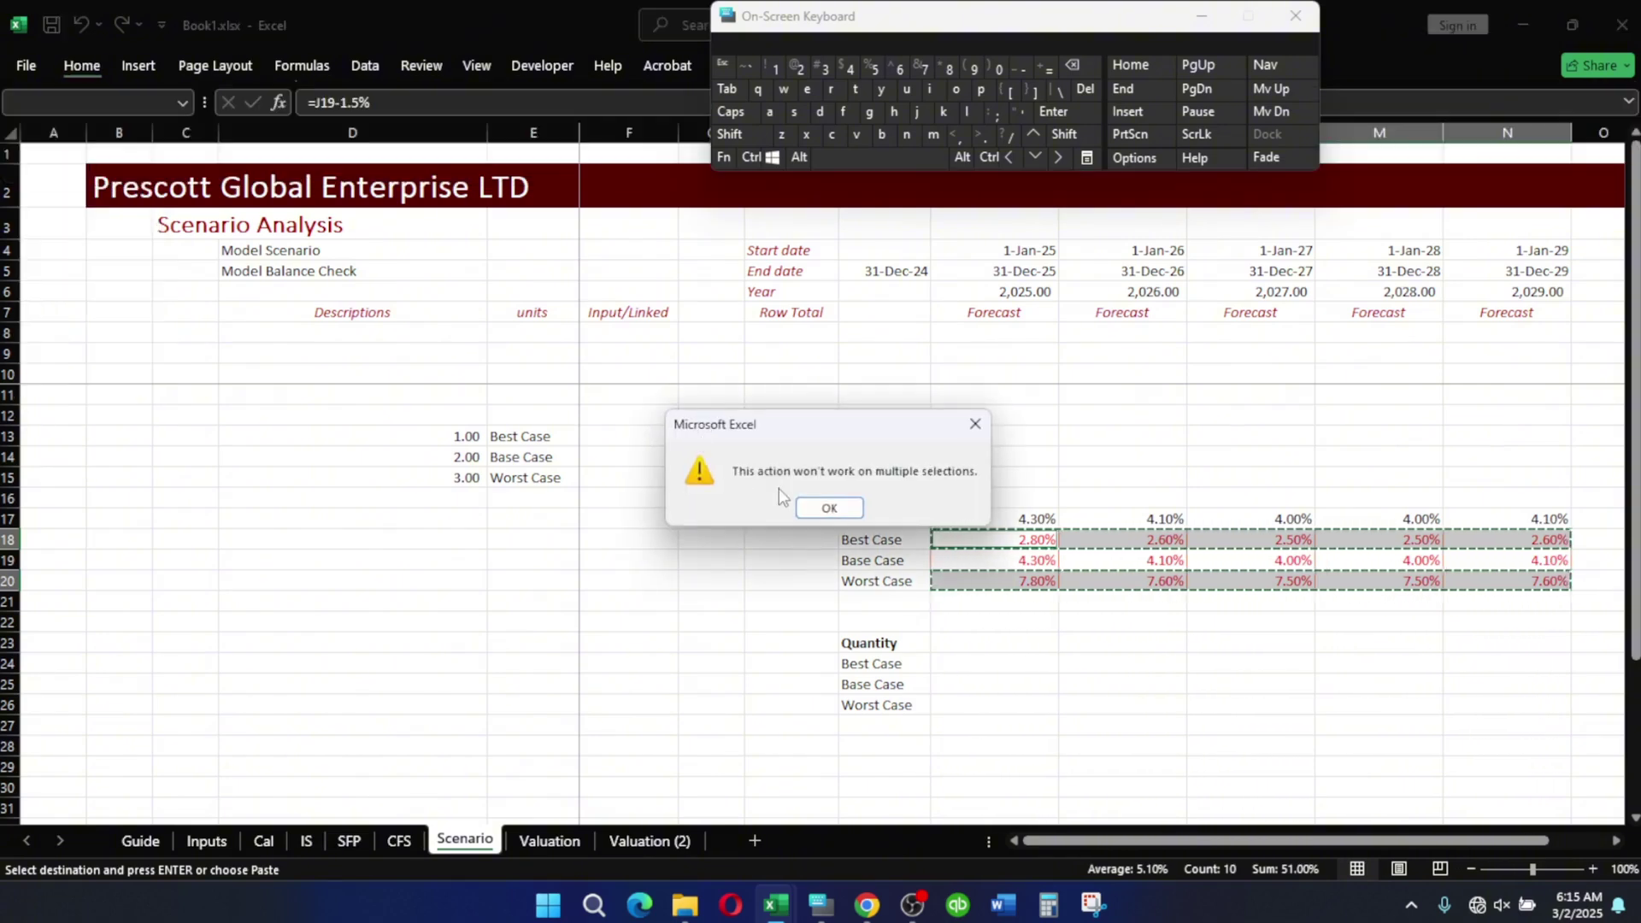
{"action": "left_click", "coordinate": [812, 506]}
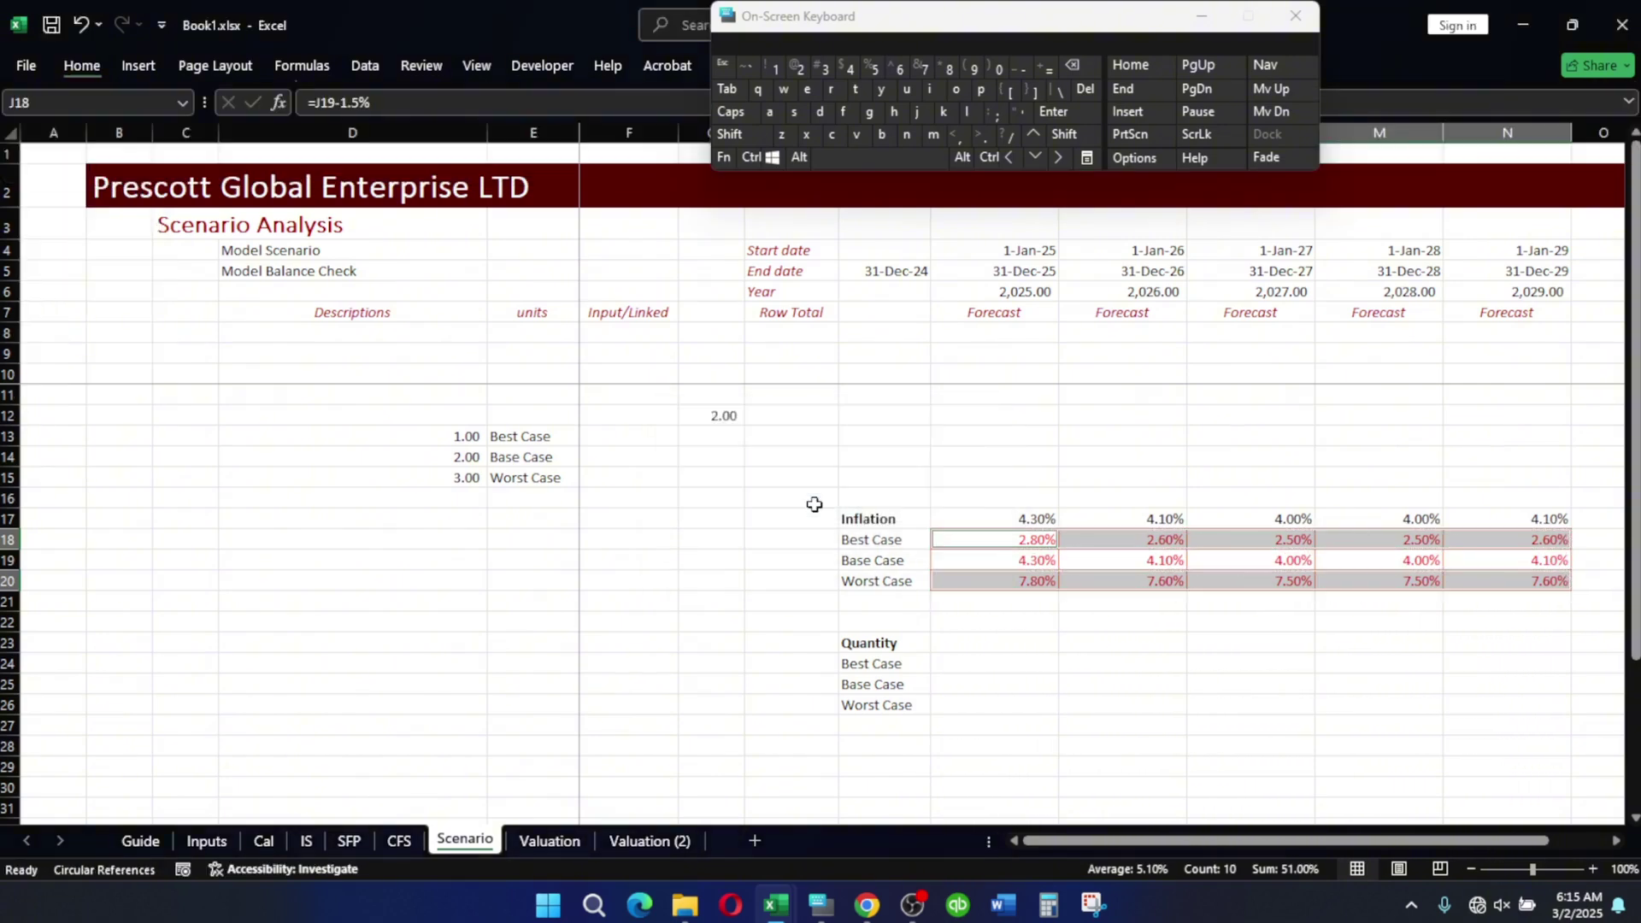
Replace the Inflation Best Case formulas in J18:N18 with their values by pasting values over the same range.
{"action": "key", "text": "Up"}
{"action": "key", "text": "Down"}
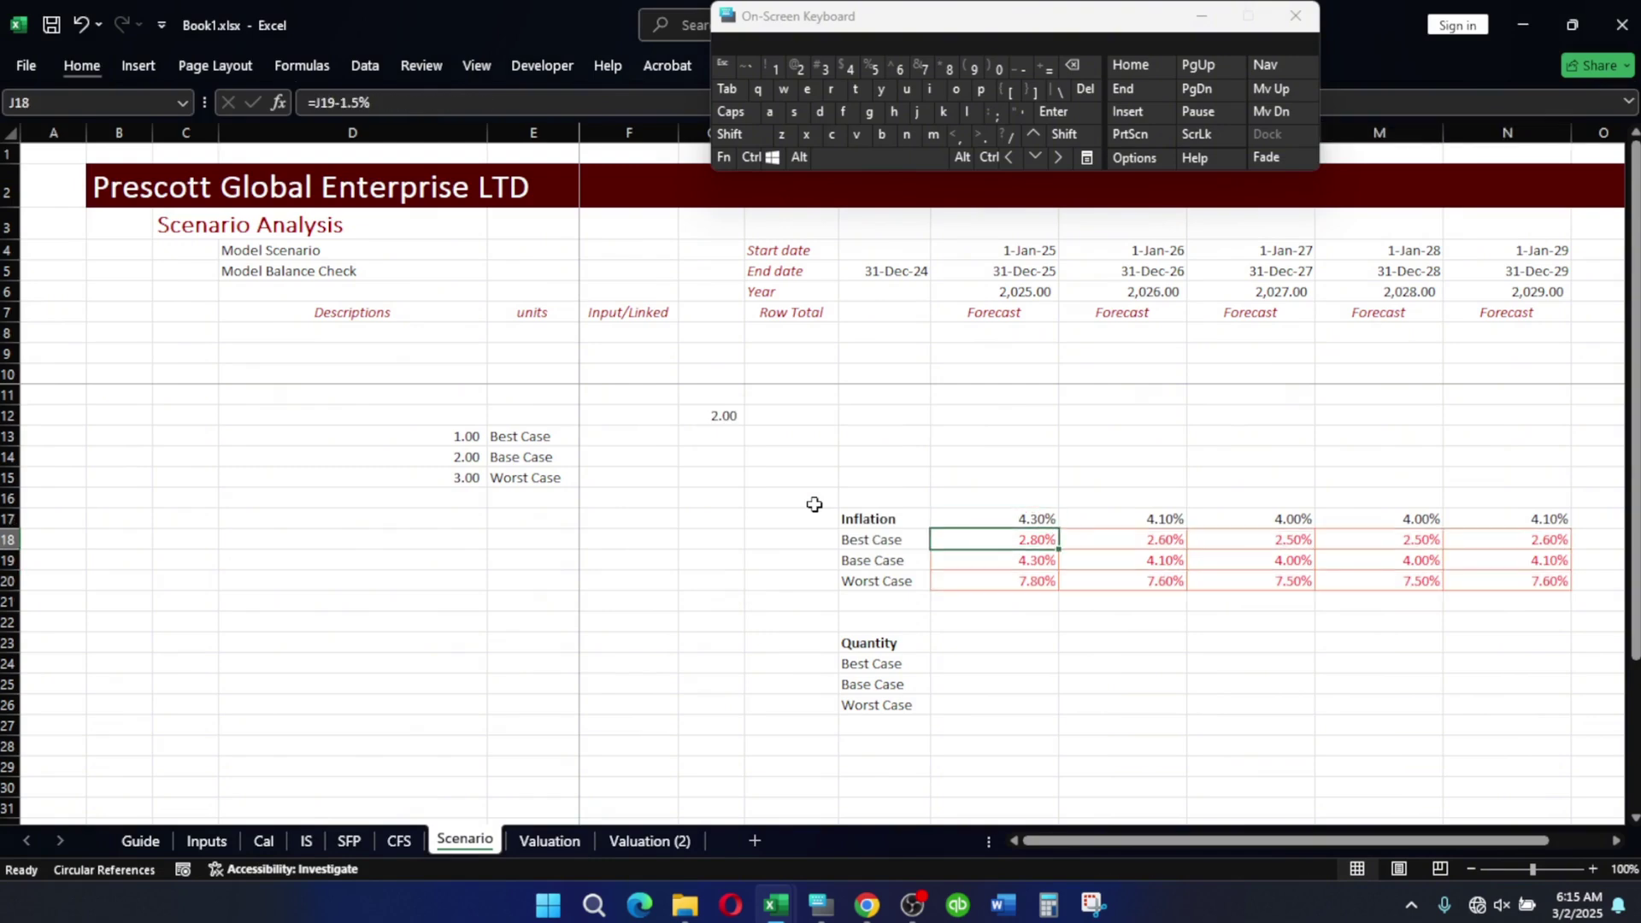
{"action": "key", "text": "shift+Right"}
{"action": "key", "text": "shift+Right"}
{"action": "key", "text": "shift+Right"}
{"action": "key", "text": "shift+Right"}
{"action": "key", "text": "ctrl+c"}
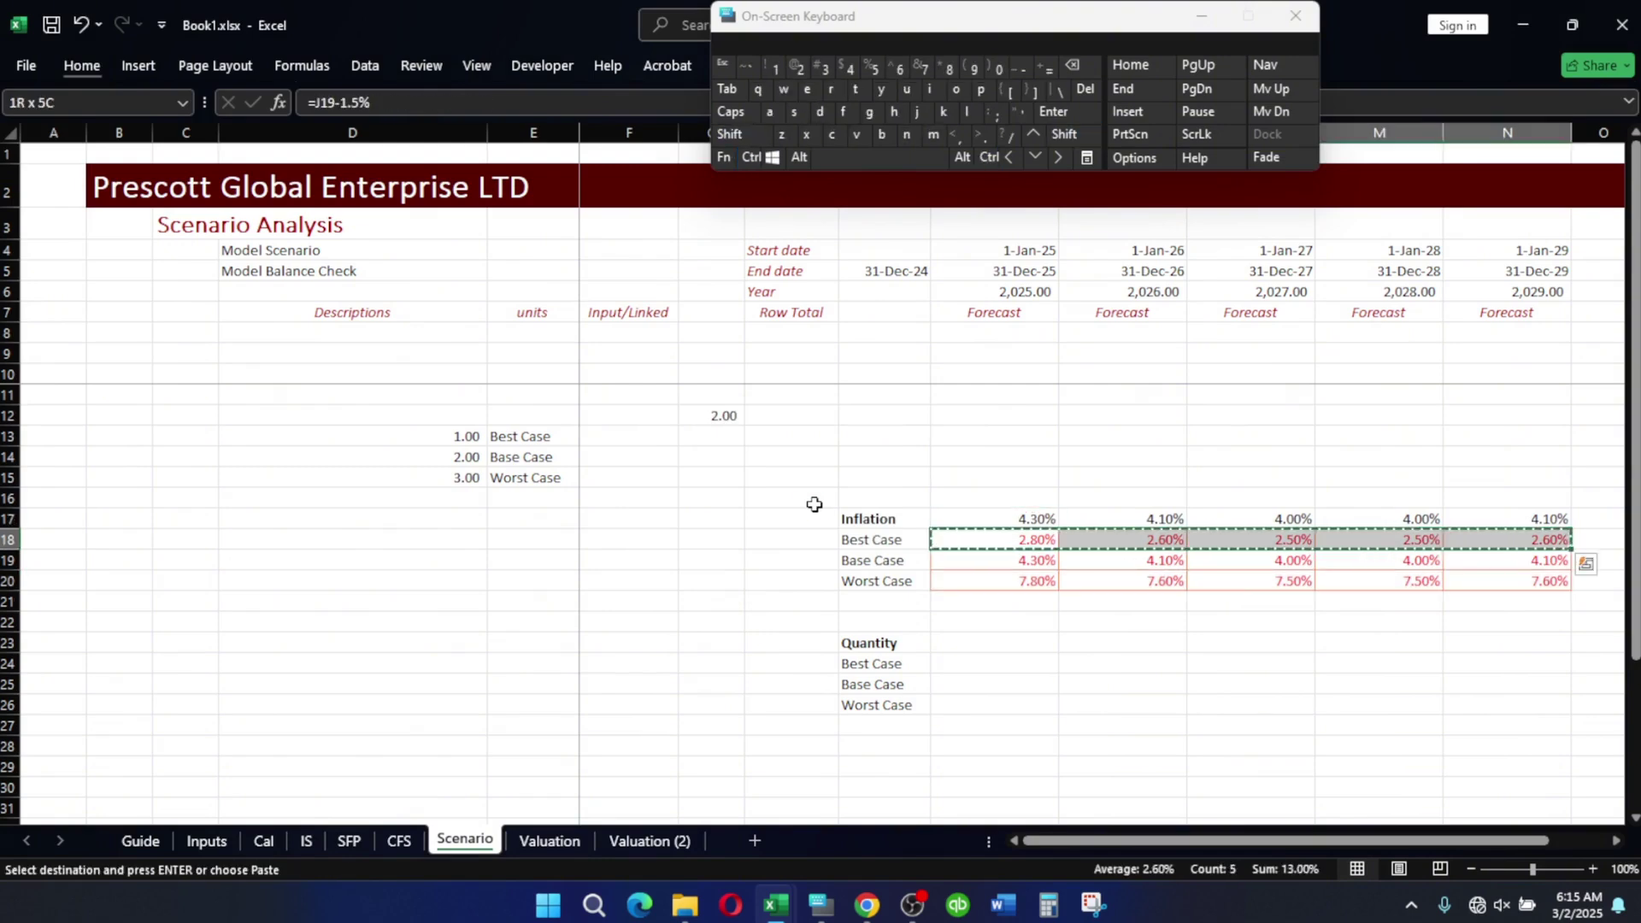
{"action": "key", "text": "alt"}
{"action": "key", "text": "h"}
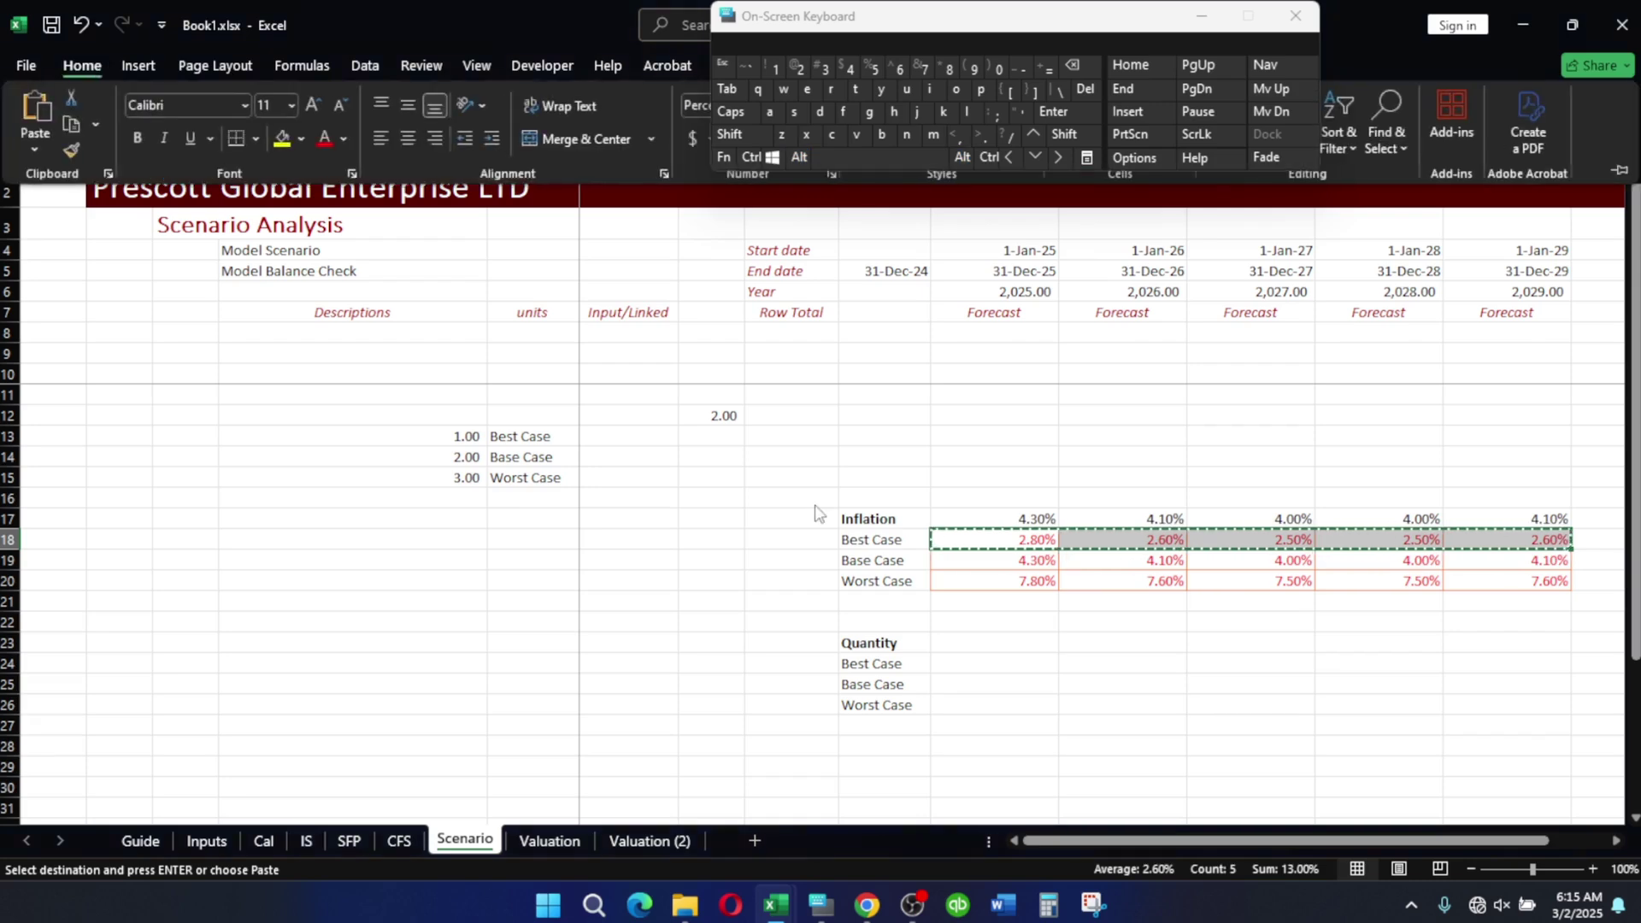
{"action": "key", "text": "v"}
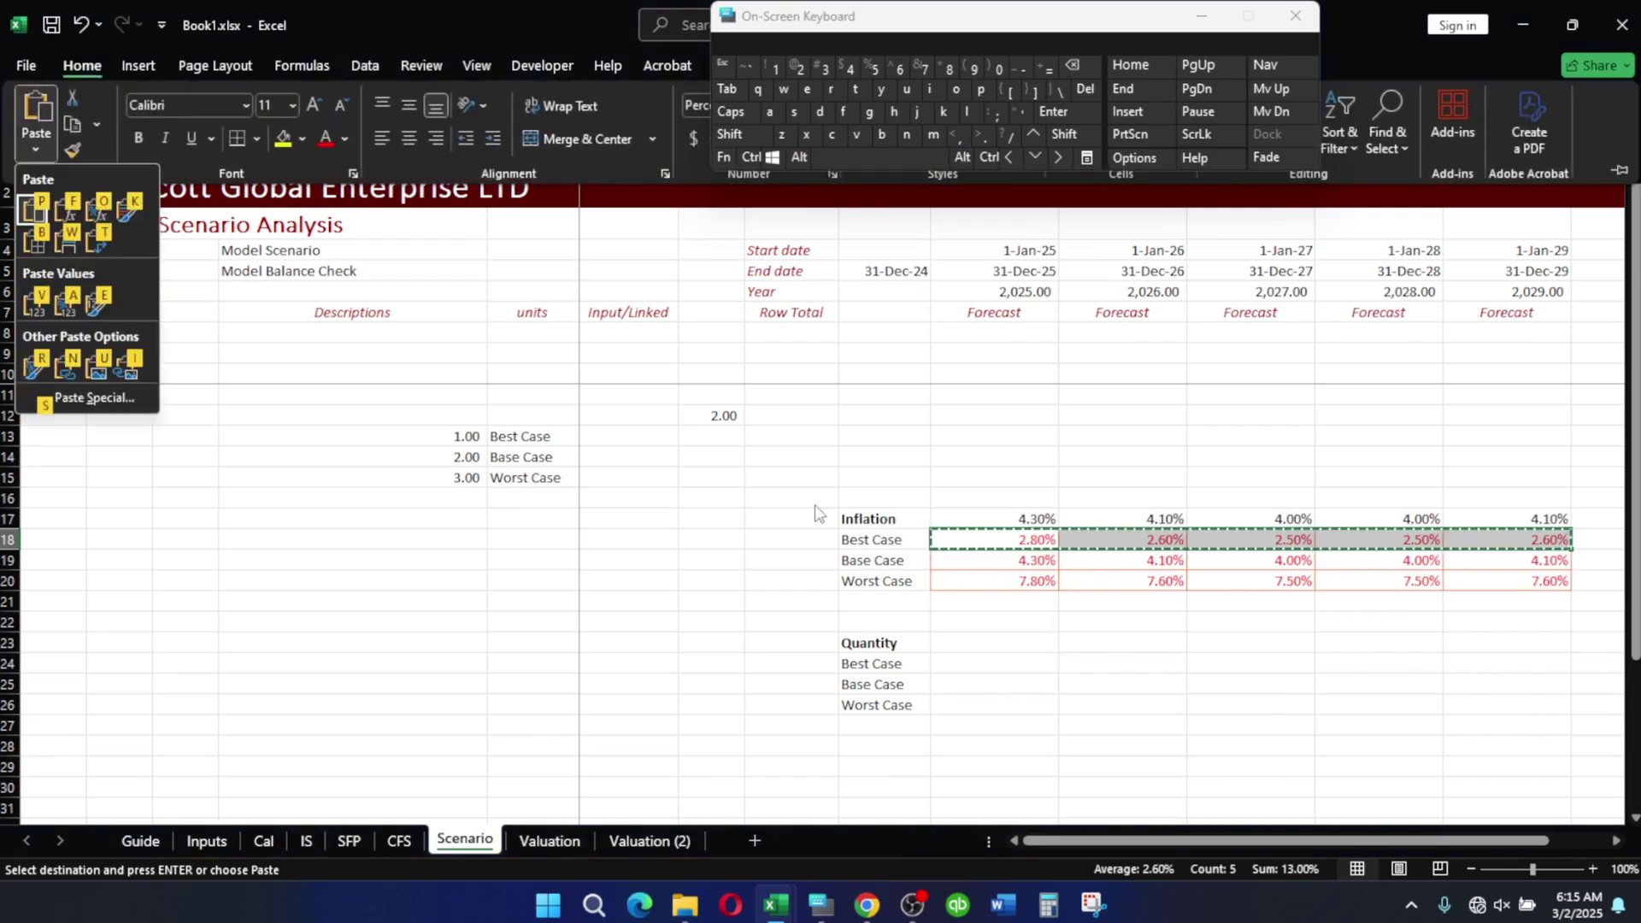
{"action": "key", "text": "s"}
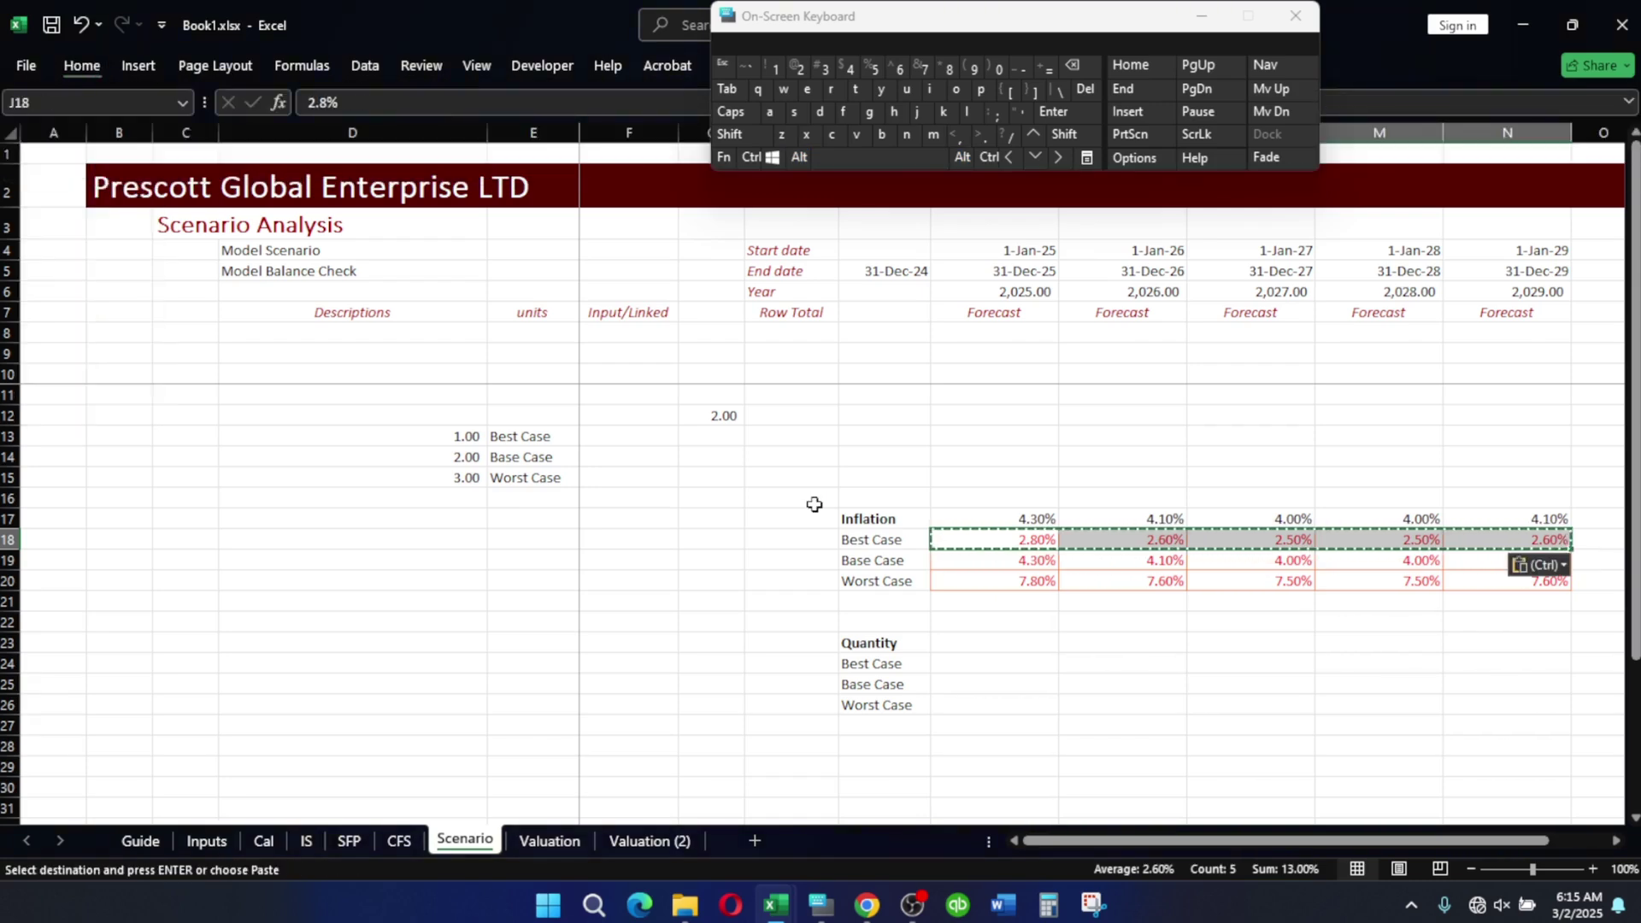
Replace the Inflation Worst Case formulas in J20:N20 with their values by pasting values over the same range.
{"action": "key", "text": "Down"}
{"action": "key", "text": "Down"}
{"action": "key", "text": "shift+Right"}
{"action": "key", "text": "shift+Right"}
{"action": "key", "text": "shift+Right"}
{"action": "key", "text": "shift+Right"}
{"action": "key", "text": "shift+Right"}
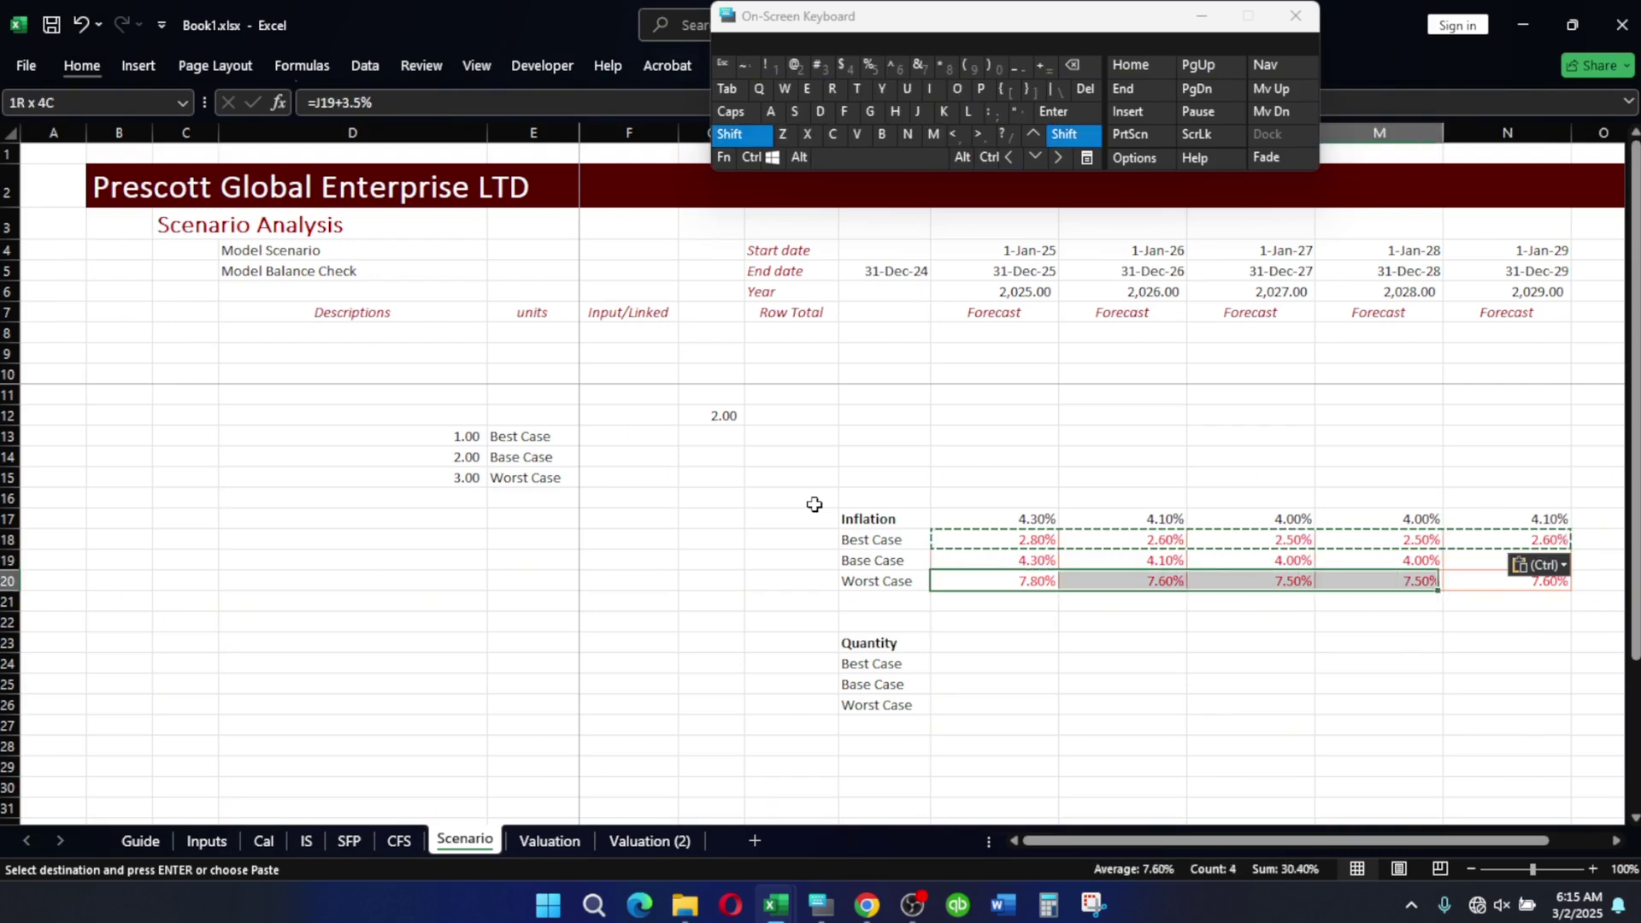
{"action": "key", "text": "shift+Left"}
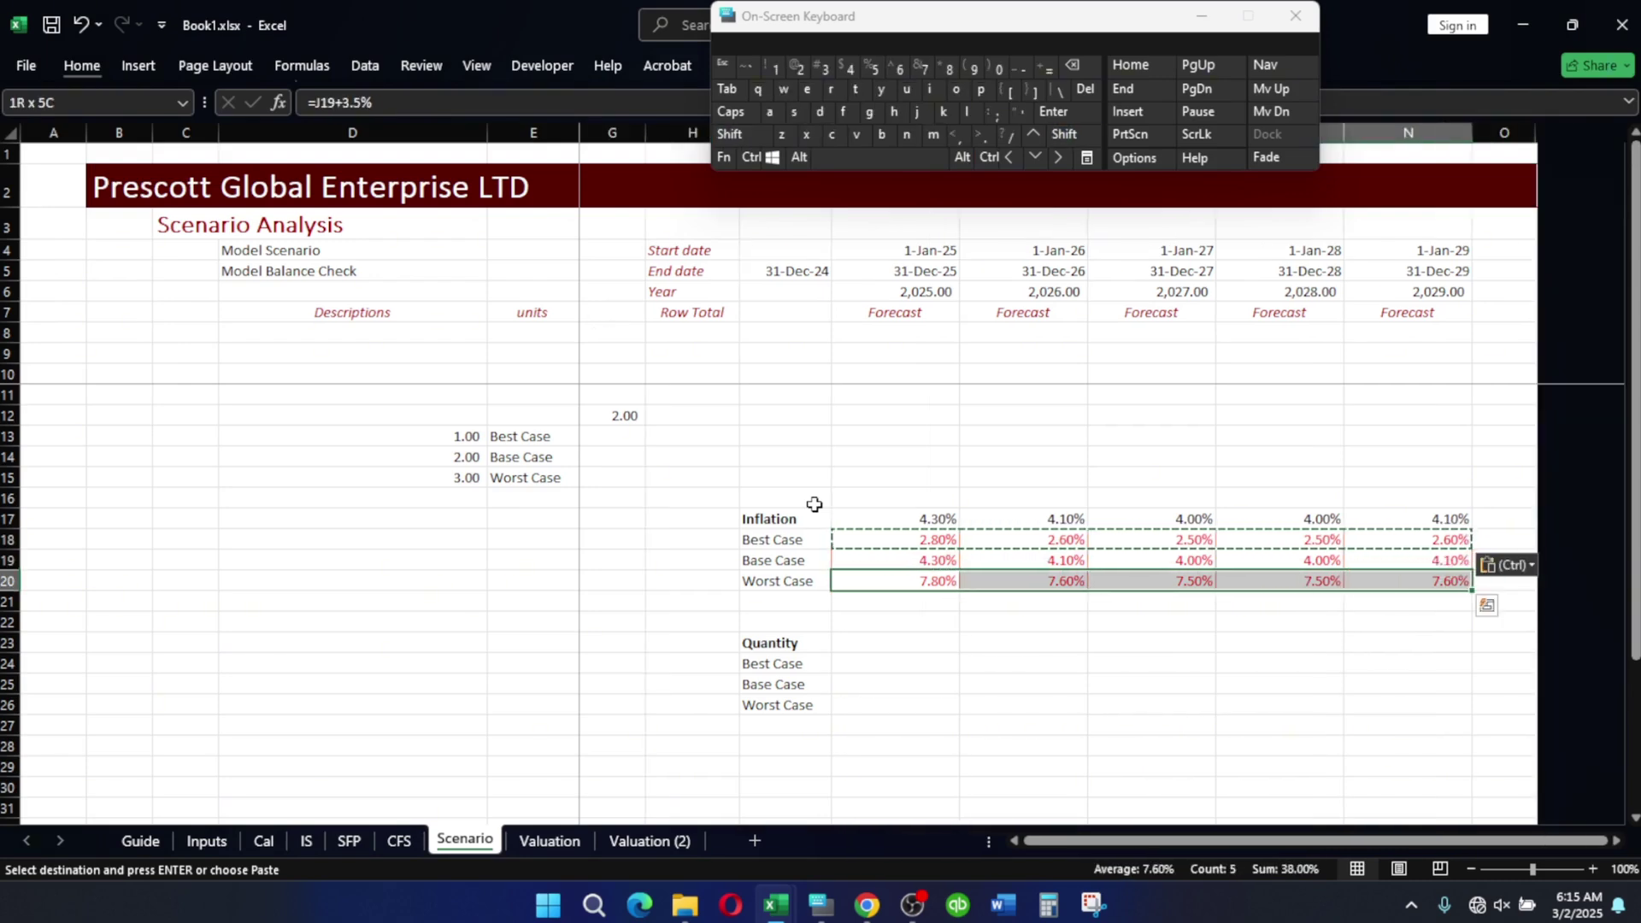
{"action": "key", "text": "ctrl+c"}
{"action": "key", "text": "alt"}
{"action": "key", "text": "h"}
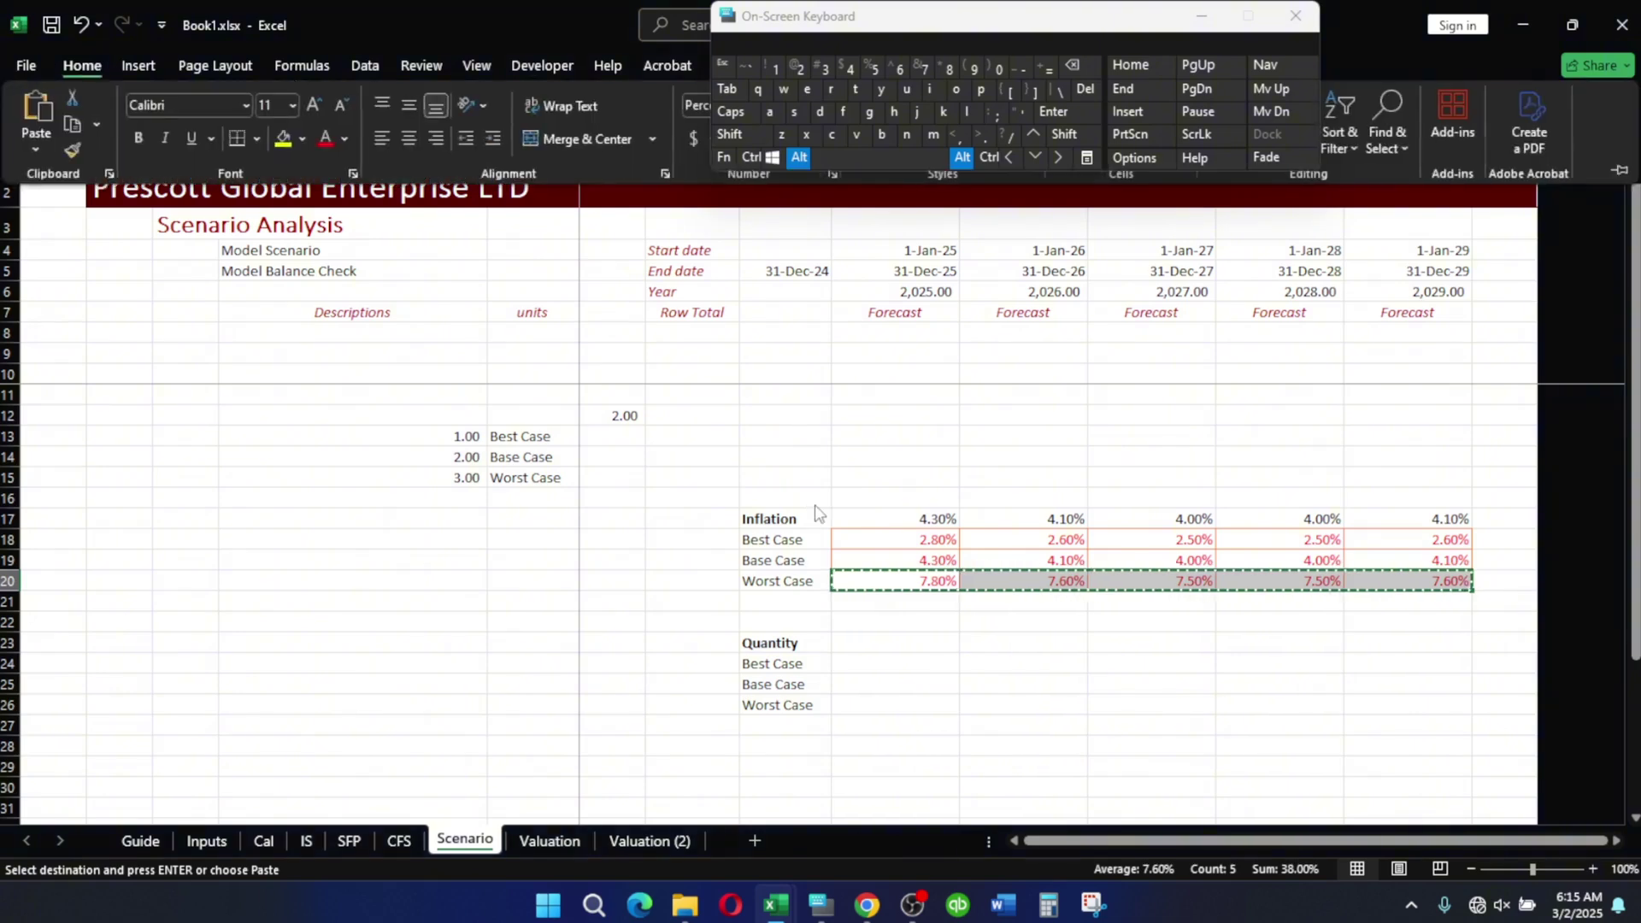
{"action": "key", "text": "v"}
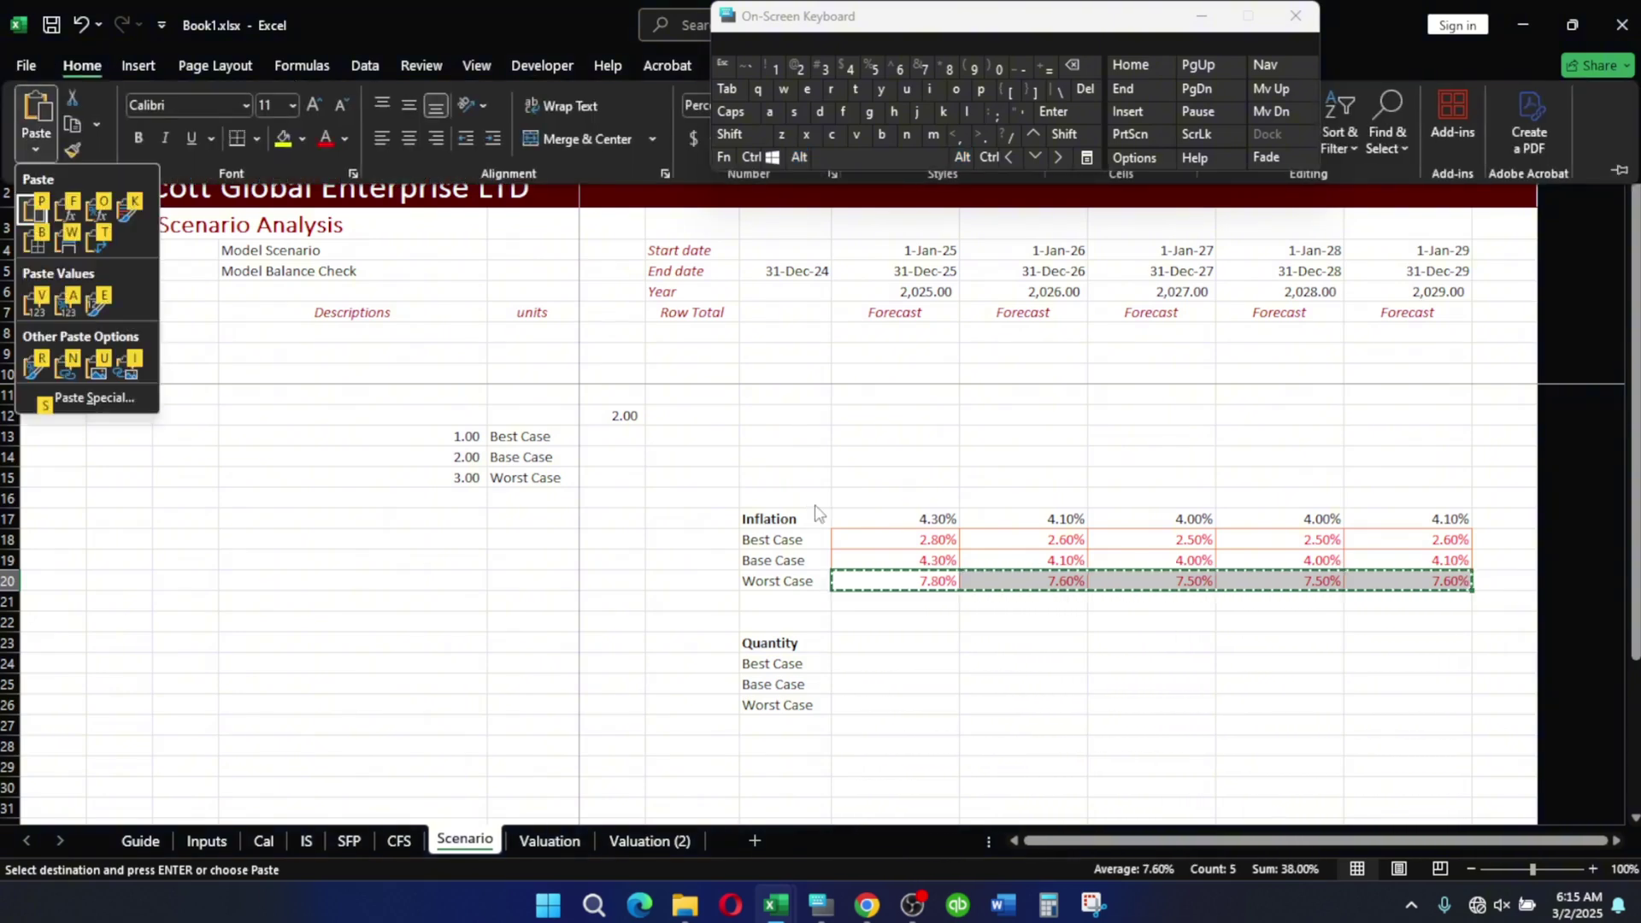
{"action": "key", "text": "p"}
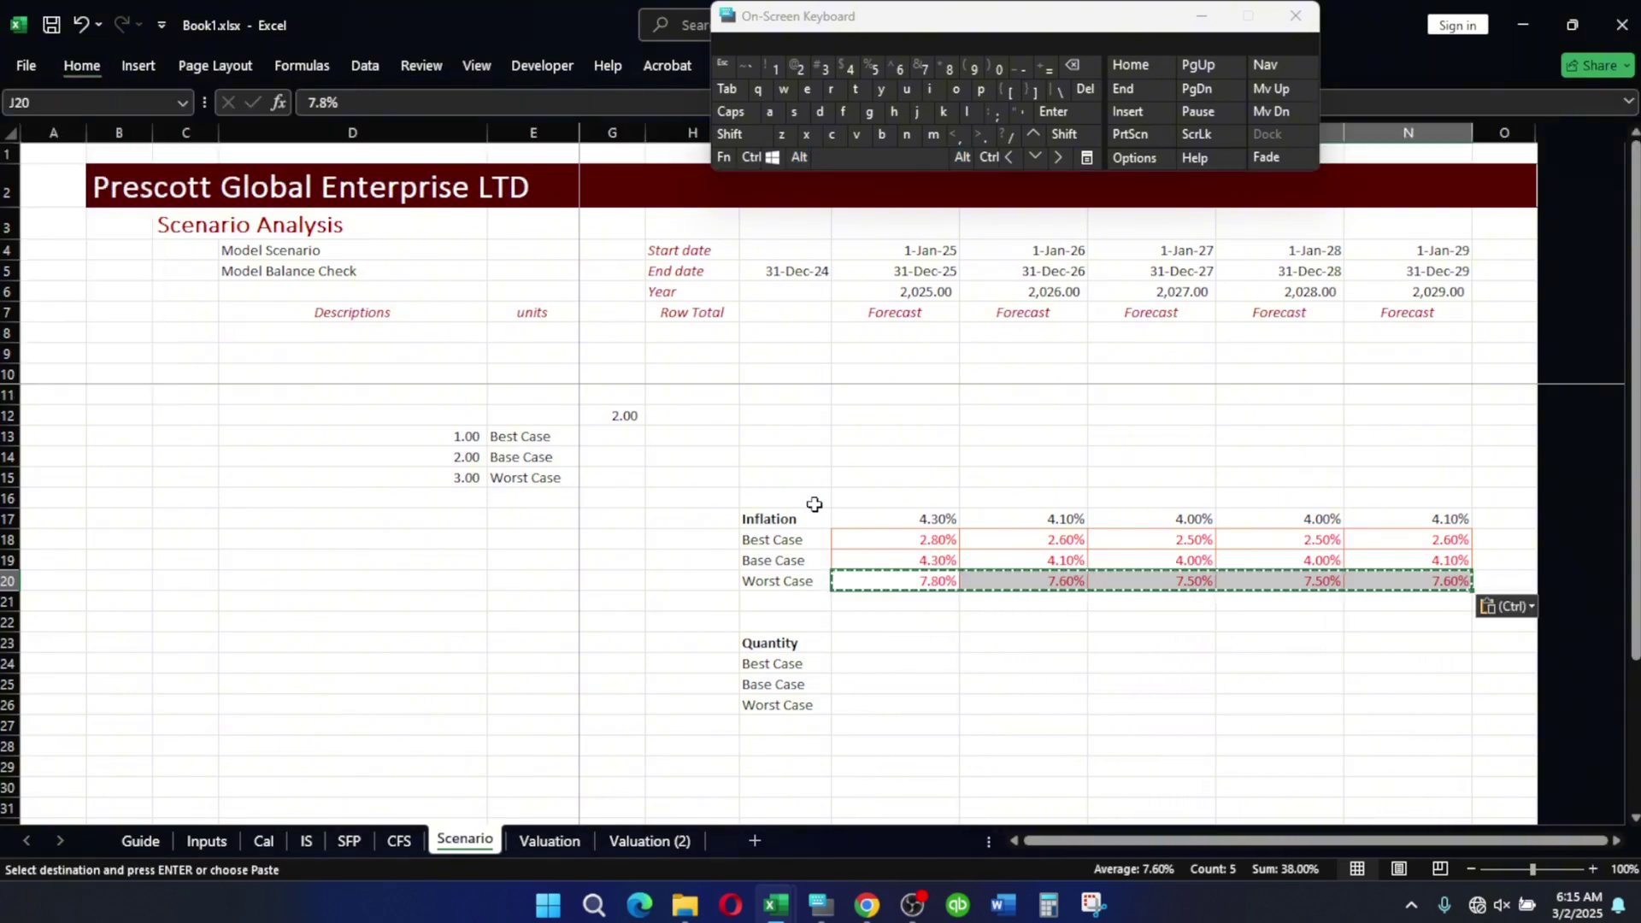
Clear the copy selection by moving to cell K19 and save the workbook.
{"action": "key", "text": "Down"}
{"action": "key", "text": "Left"}
{"action": "key", "text": "Up"}
{"action": "key", "text": "Up"}
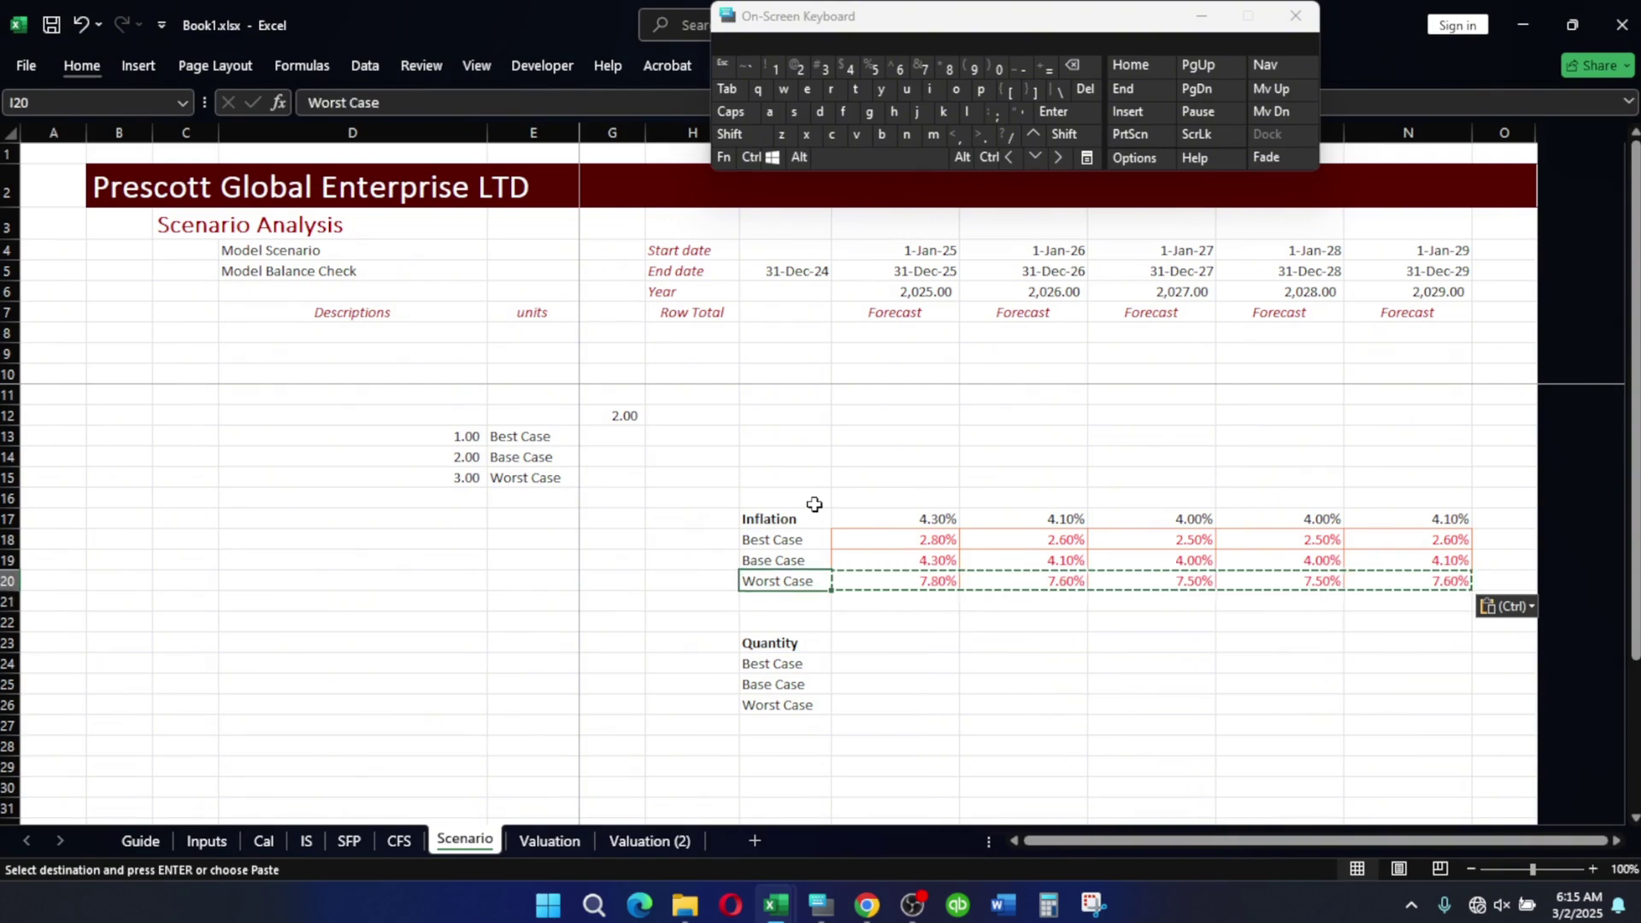
{"action": "key", "text": "Right"}
{"action": "key", "text": "Right"}
{"action": "key", "text": "ctrl+s"}
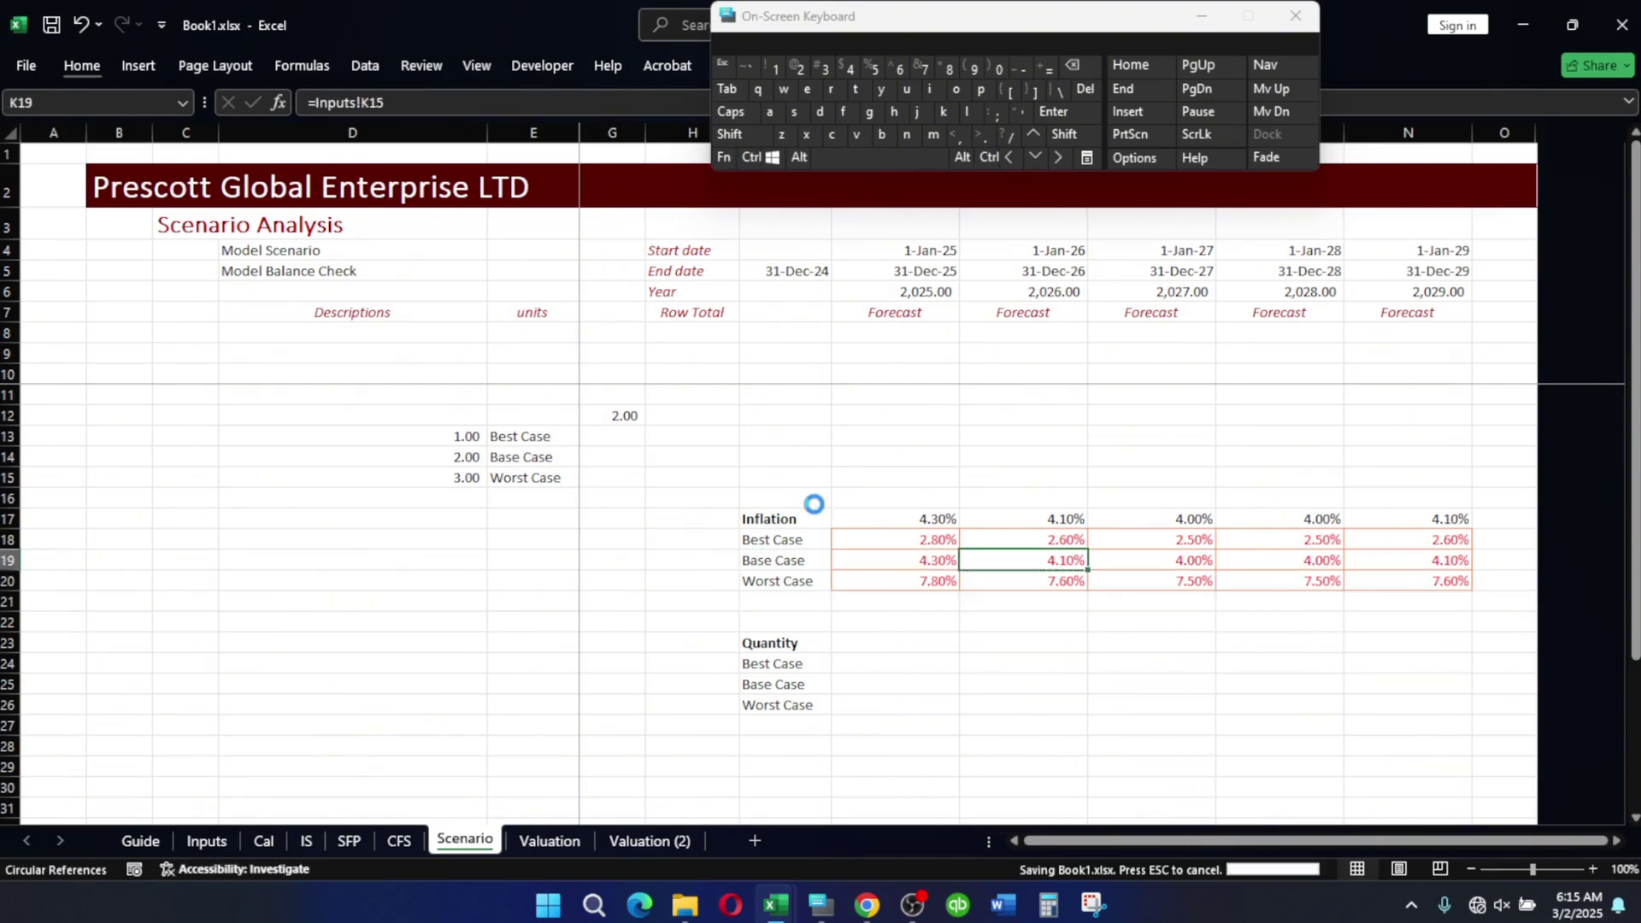
{"action": "key", "text": "Down"}
{"action": "key", "text": "Down"}
{"action": "key", "text": "Down"}
{"action": "key", "text": "Down"}
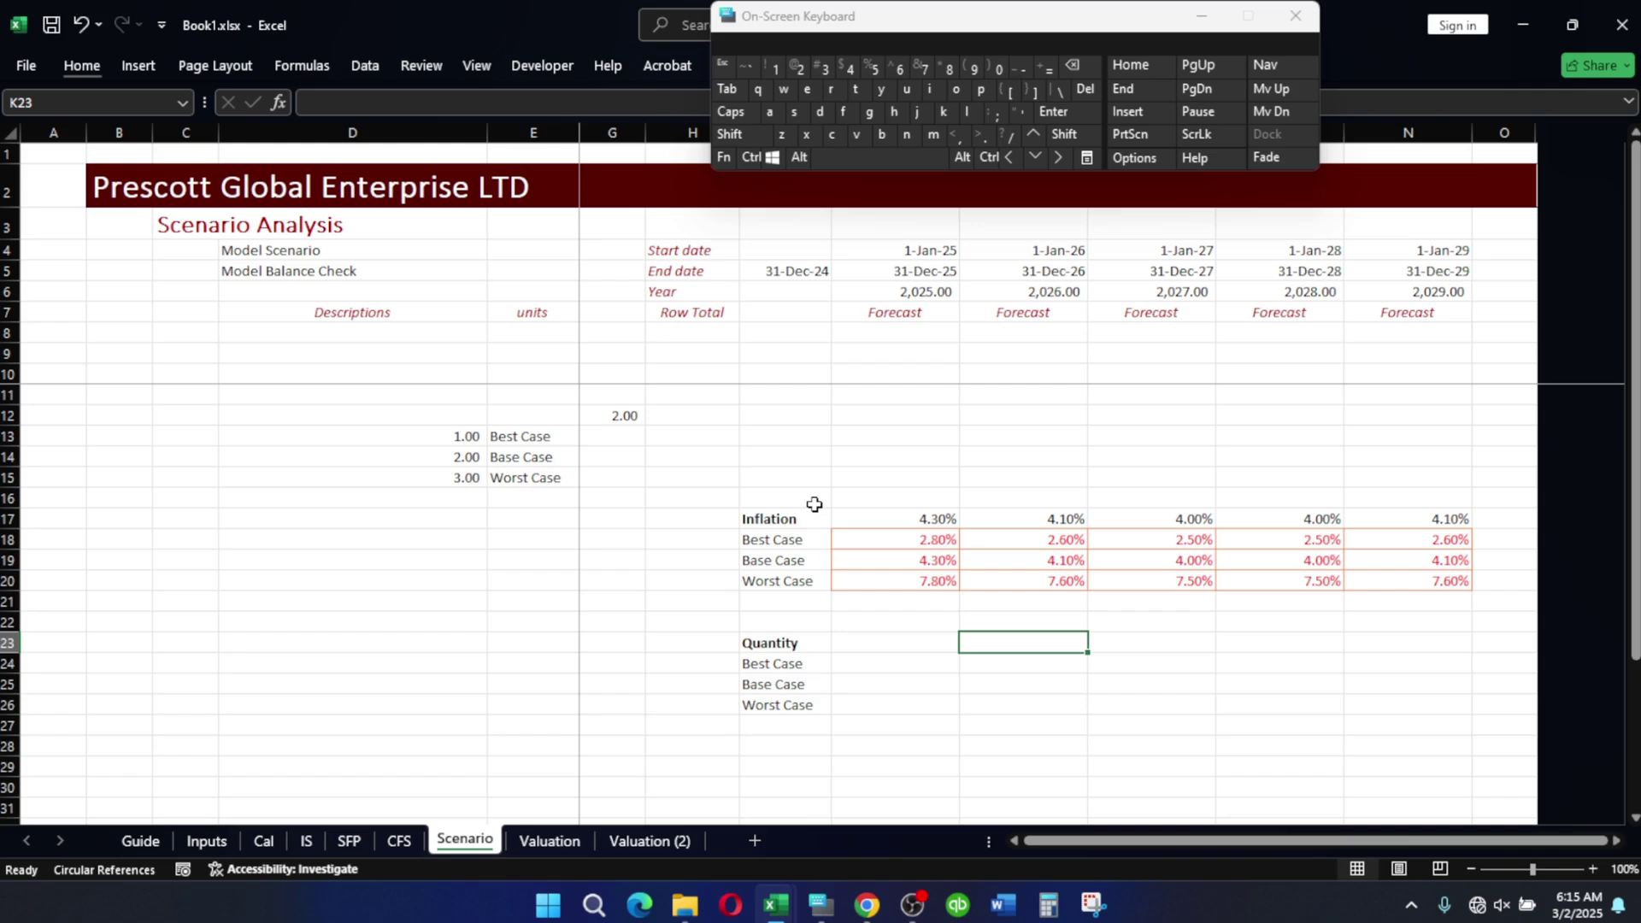
{"action": "key", "text": "Up"}
{"action": "key", "text": "Up"}
{"action": "key", "text": "Up"}
{"action": "key", "text": "Up"}
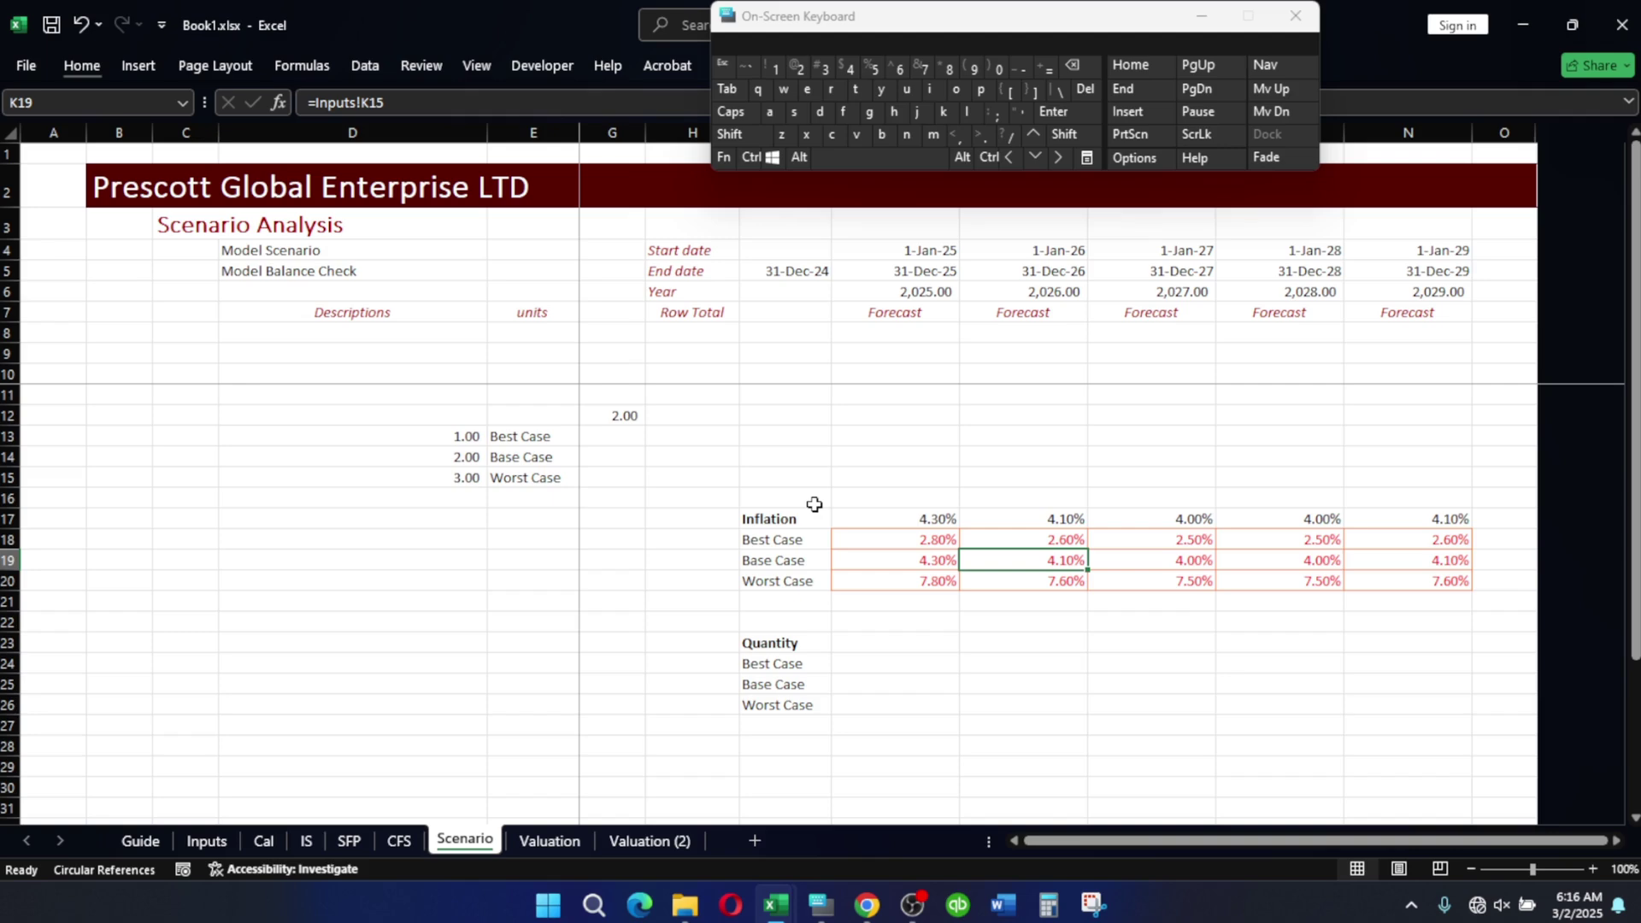
{"action": "key", "text": "Down"}
{"action": "key", "text": "Down"}
{"action": "key", "text": "Down"}
{"action": "key", "text": "Down"}
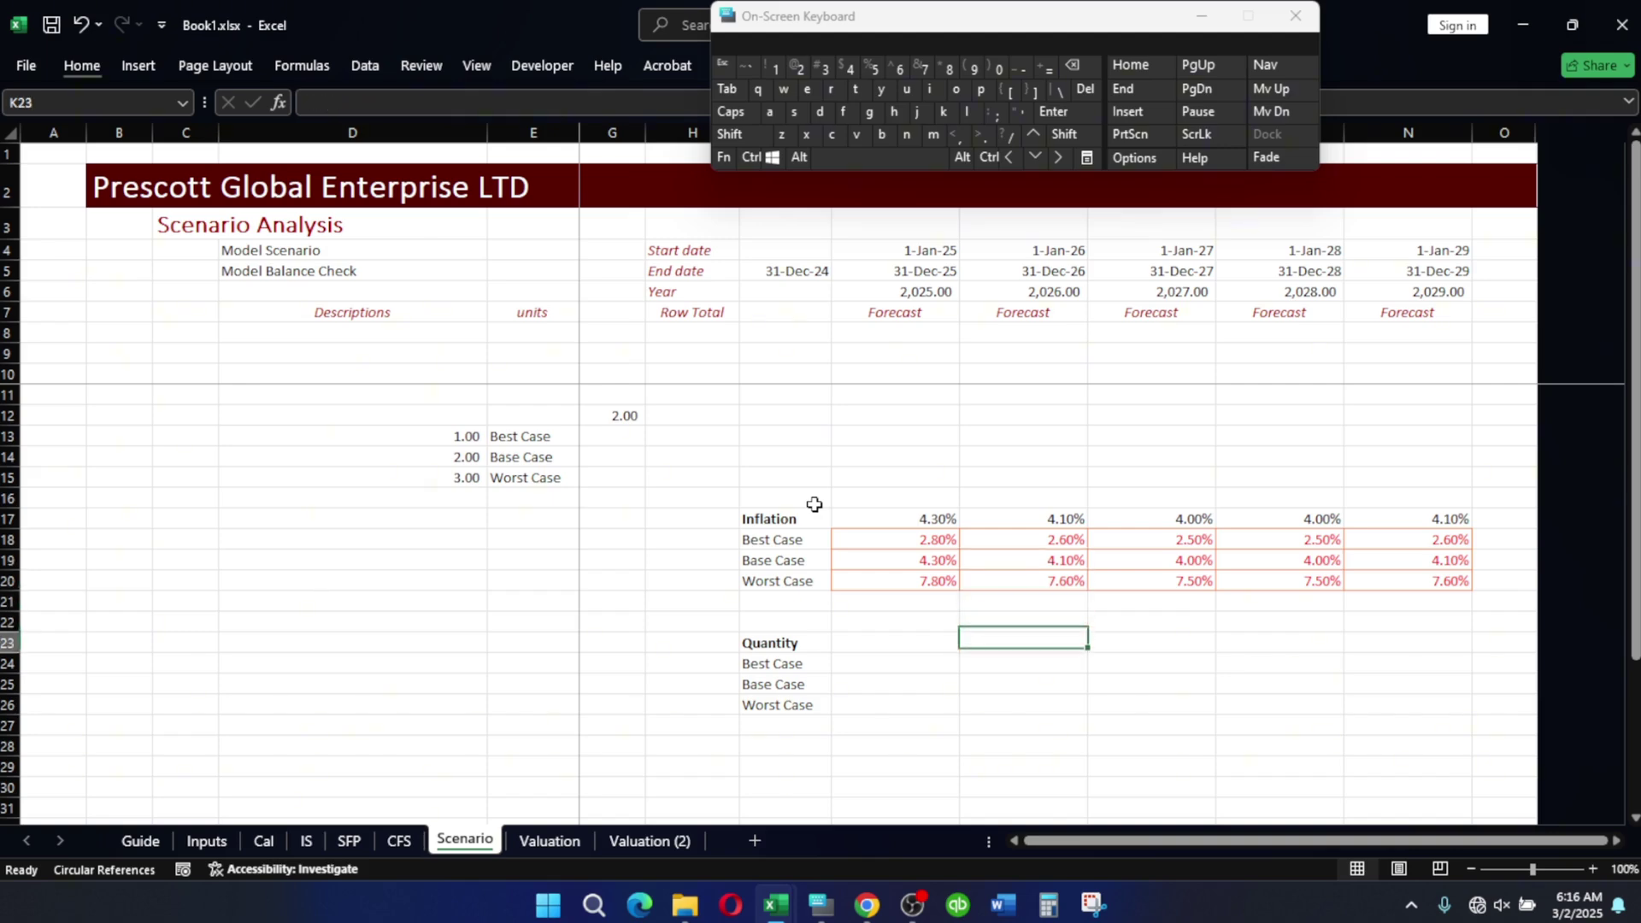
{"action": "key", "text": "Up"}
{"action": "key", "text": "Up"}
{"action": "key", "text": "Up"}
{"action": "key", "text": "Up"}
{"action": "key", "text": "Up"}
{"action": "key", "text": "Up"}
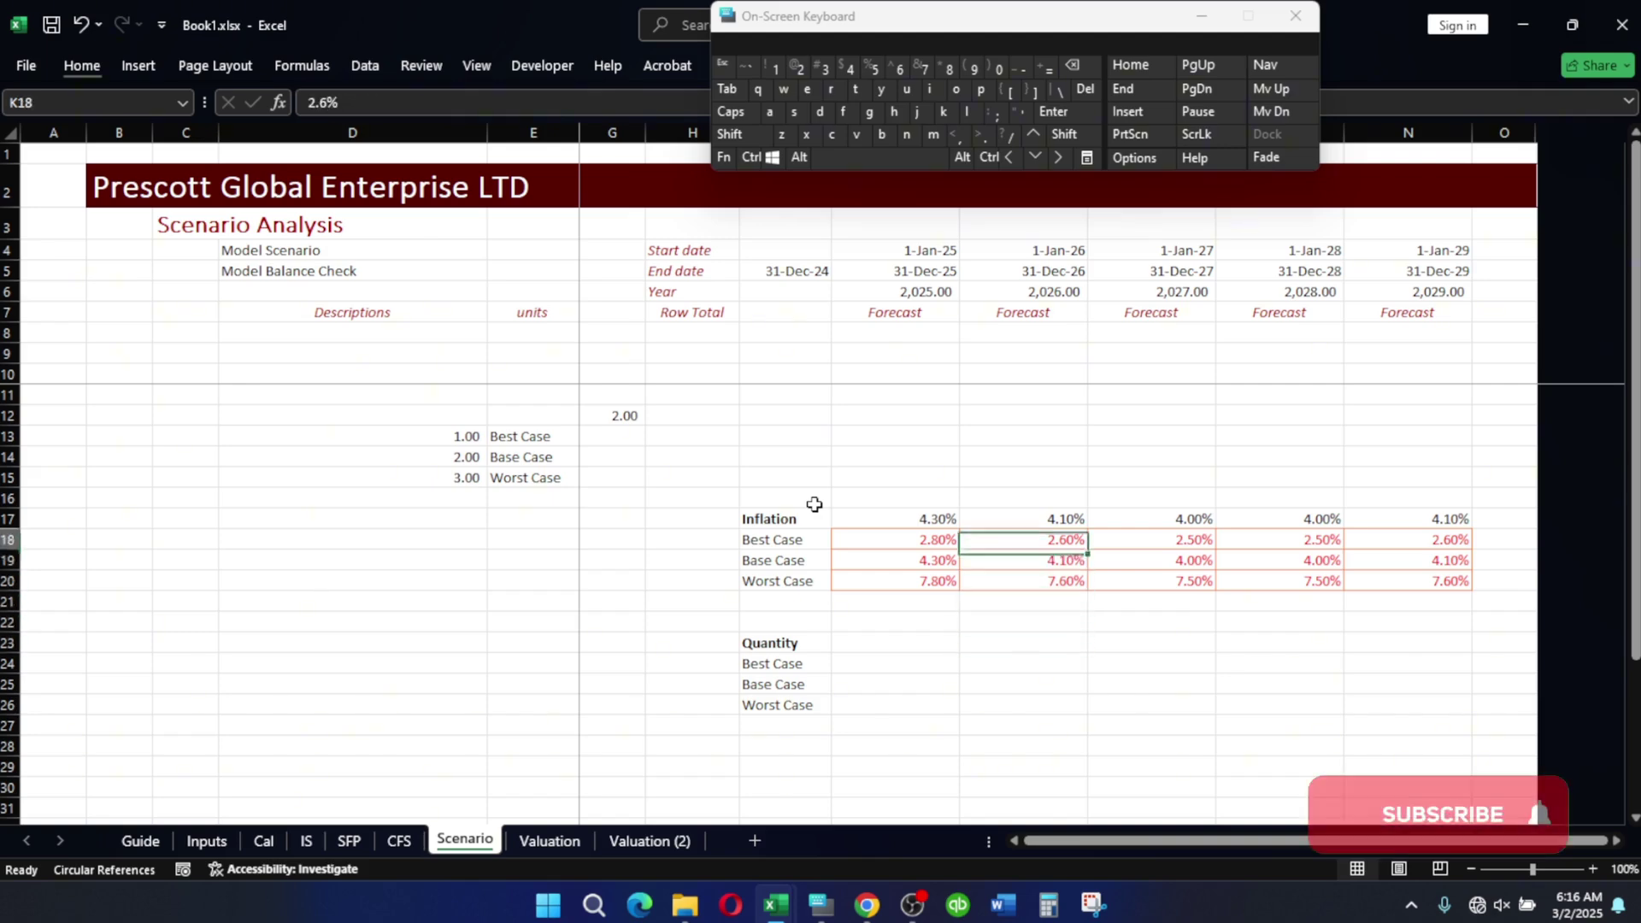
{"action": "key", "text": "Left"}
{"action": "key", "text": "Left"}
{"action": "key", "text": "Down"}
{"action": "key", "text": "Right"}
{"action": "key", "text": "Right"}
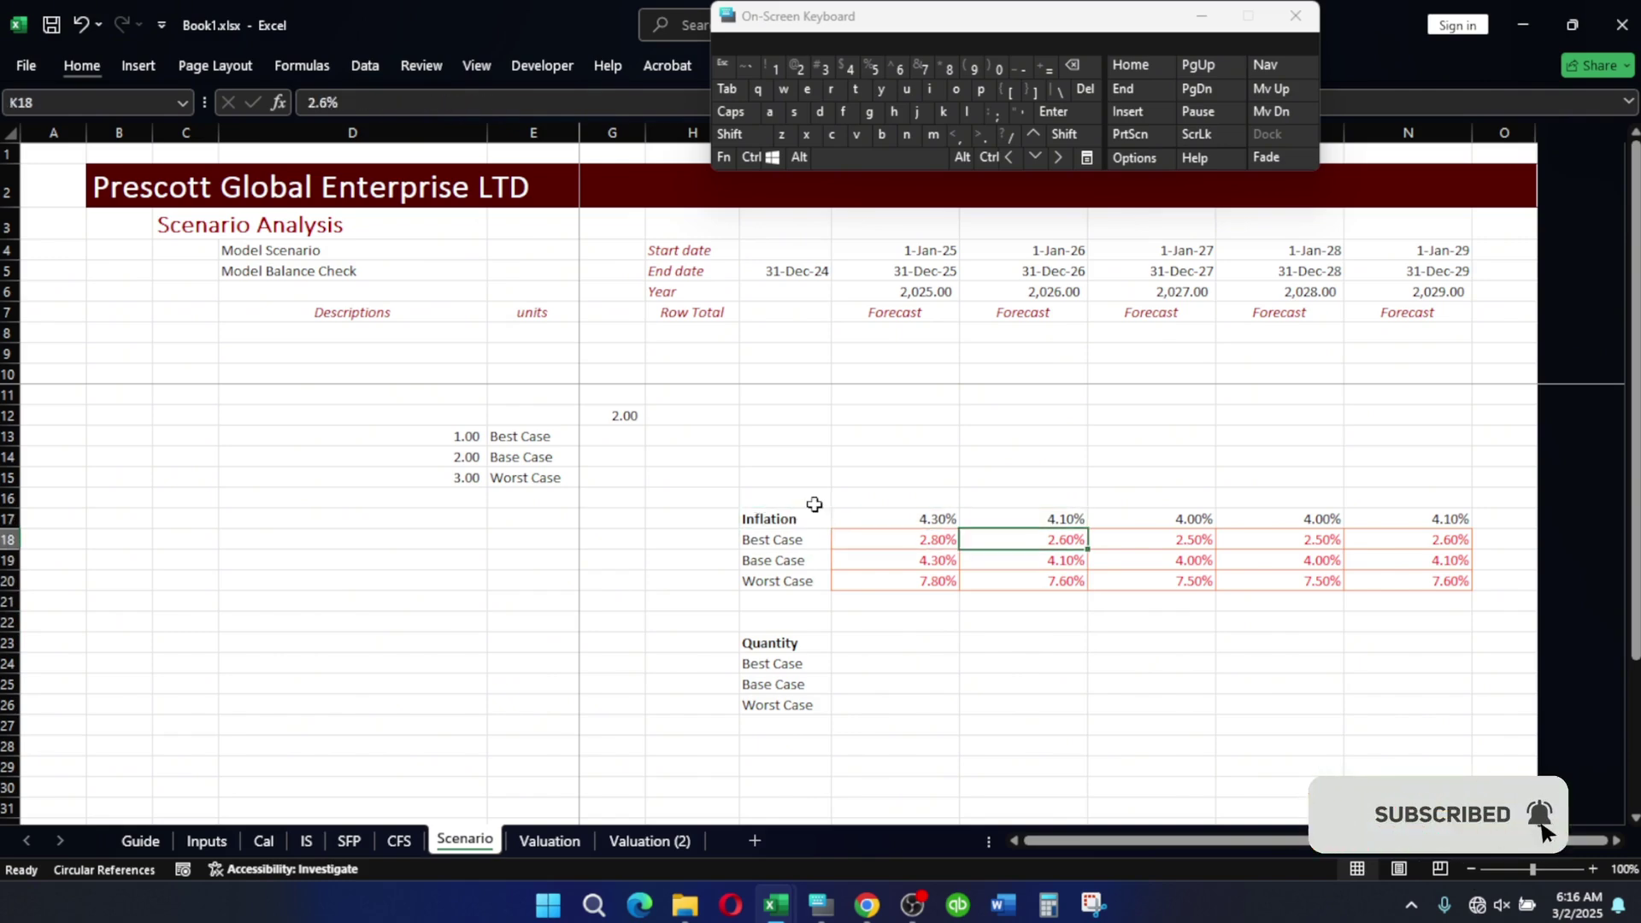
{"action": "key", "text": "Left"}
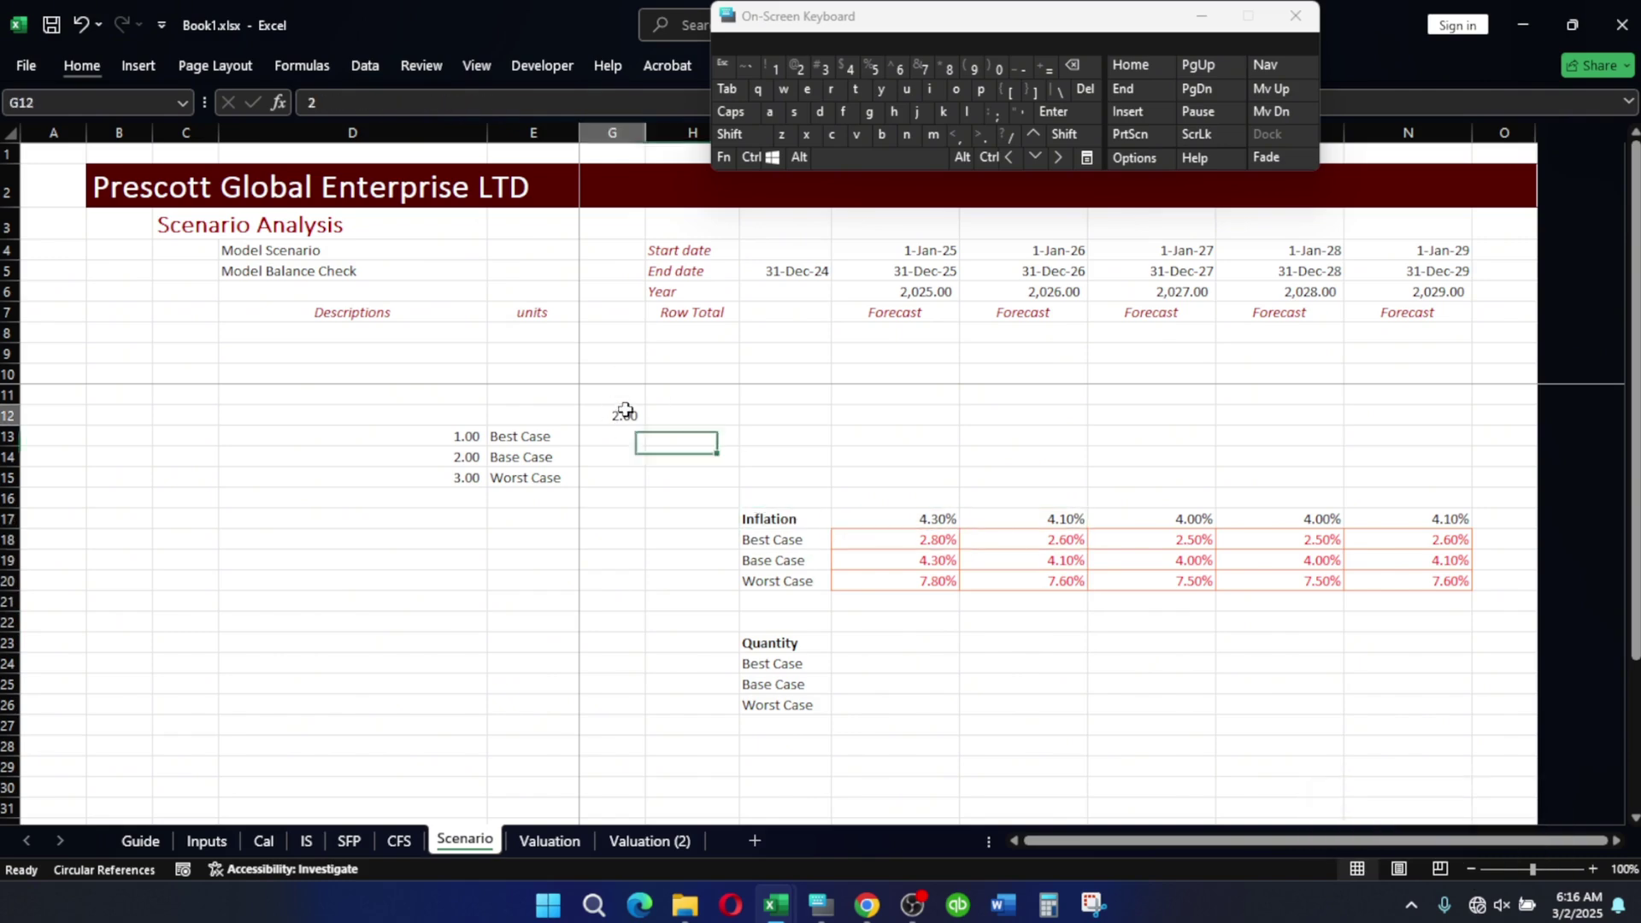
Set the scenario switch in cell G12 to 3 and minimize the On-Screen Keyboard.
{"action": "left_click", "coordinate": [624, 412]}
{"action": "type", "text": "3"}
{"action": "key", "text": "Return"}
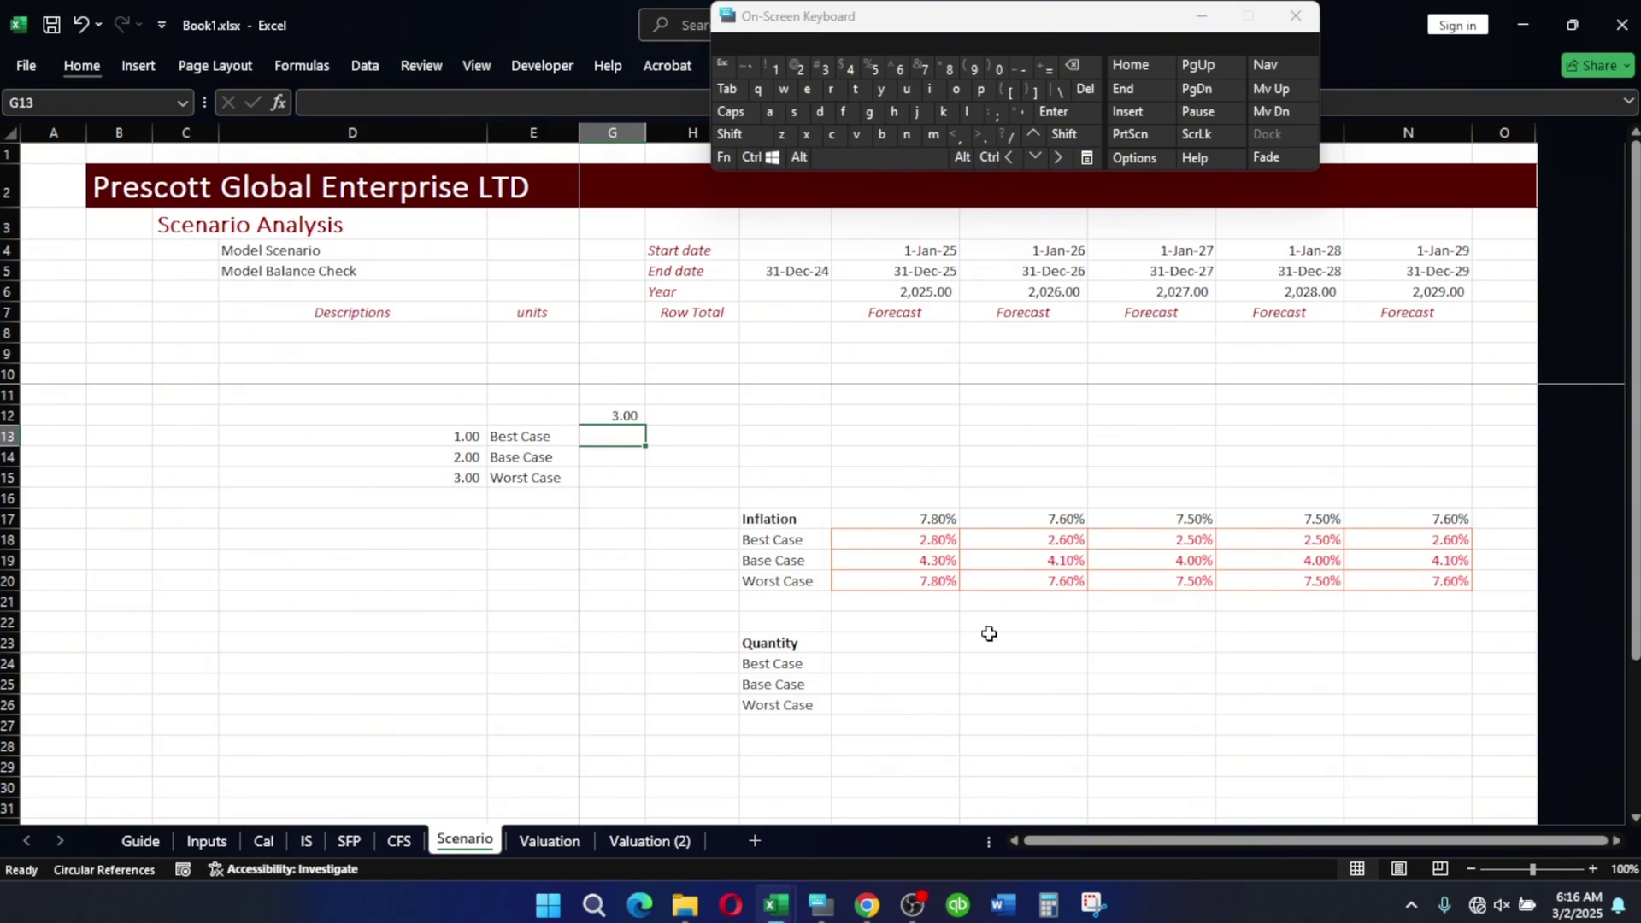
{"action": "left_click", "coordinate": [1198, 16]}
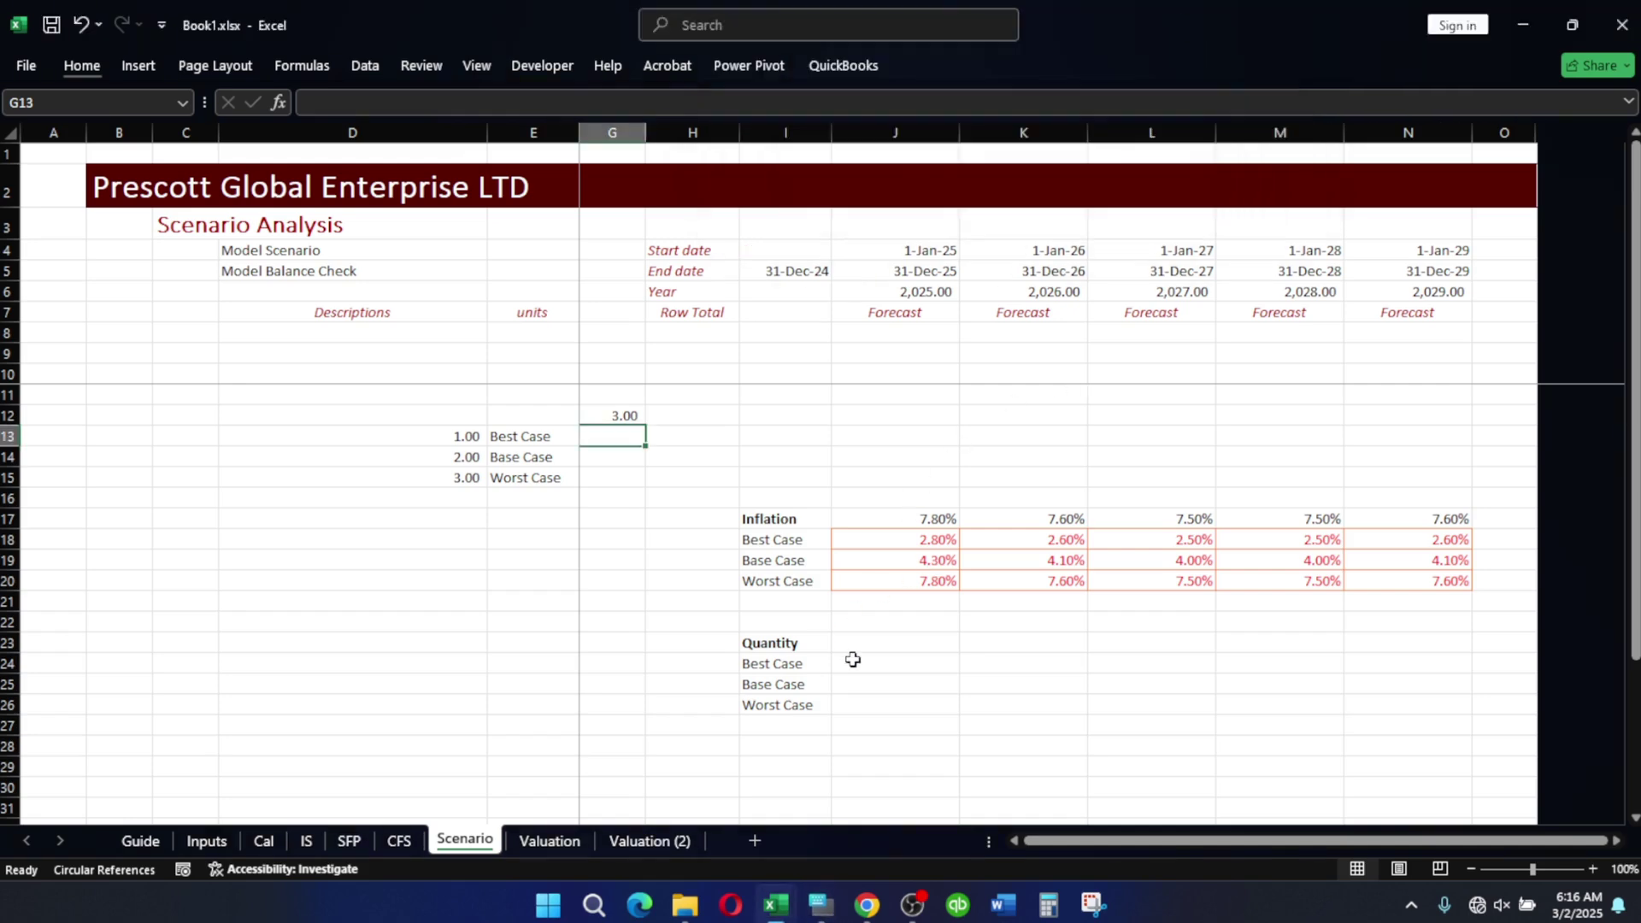
Copy the Inflation scenario range J18:N20 and paste only its values into the Quantity range J24:N26.
{"action": "left_click", "coordinate": [816, 662]}
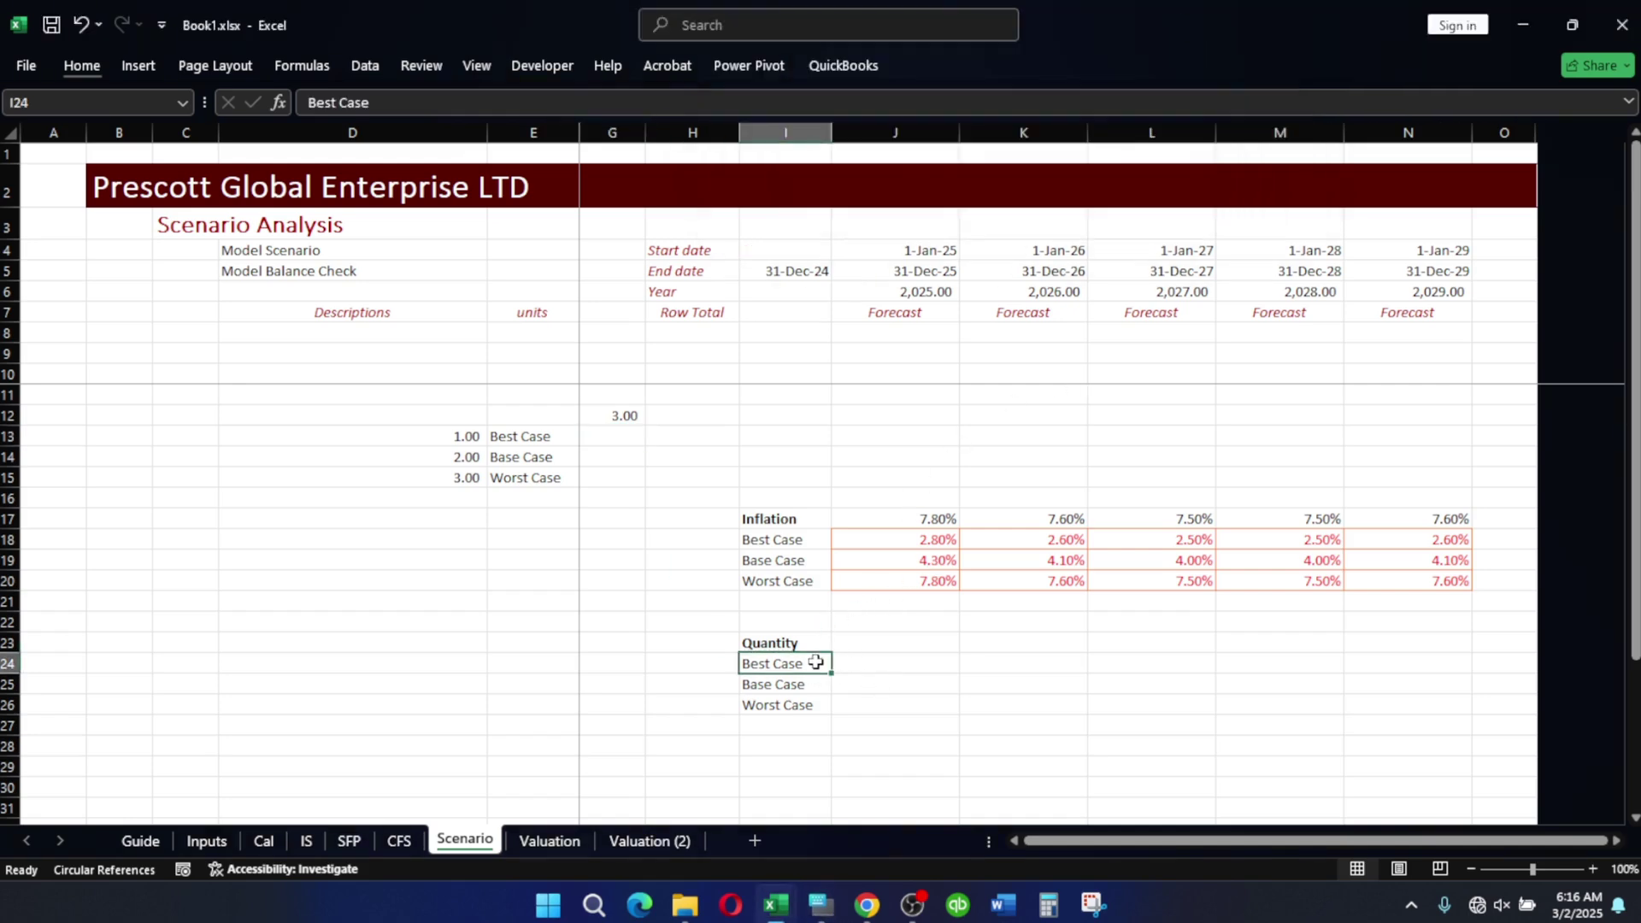
{"action": "left_click", "coordinate": [778, 643]}
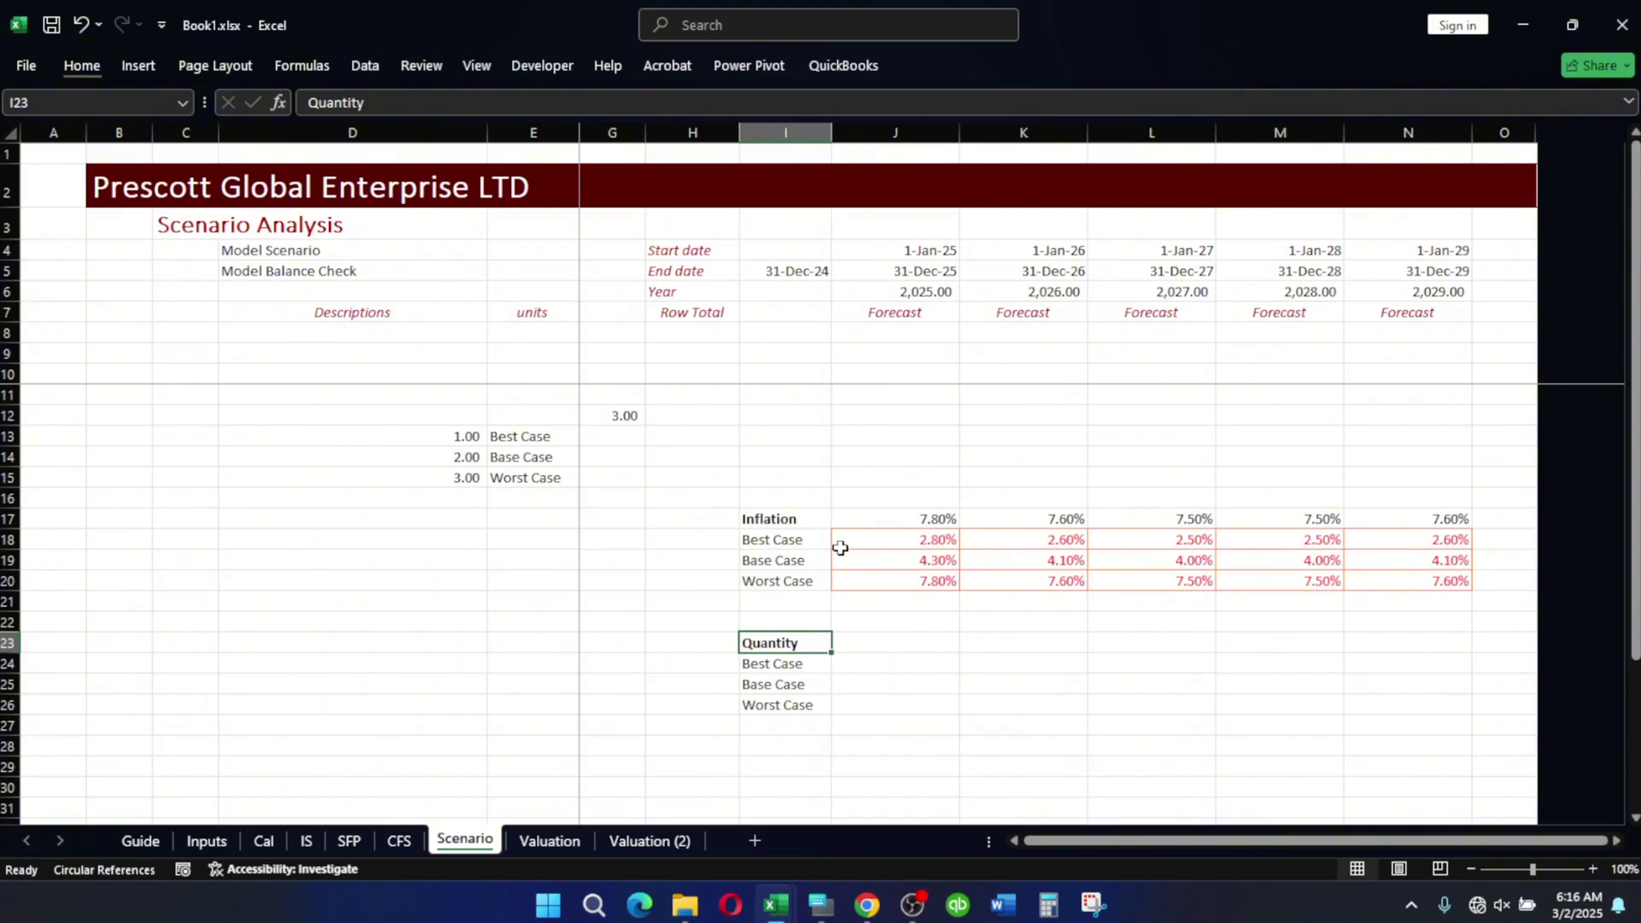
{"action": "left_click_drag", "start_coordinate": [864, 545], "coordinate": [1418, 571]}
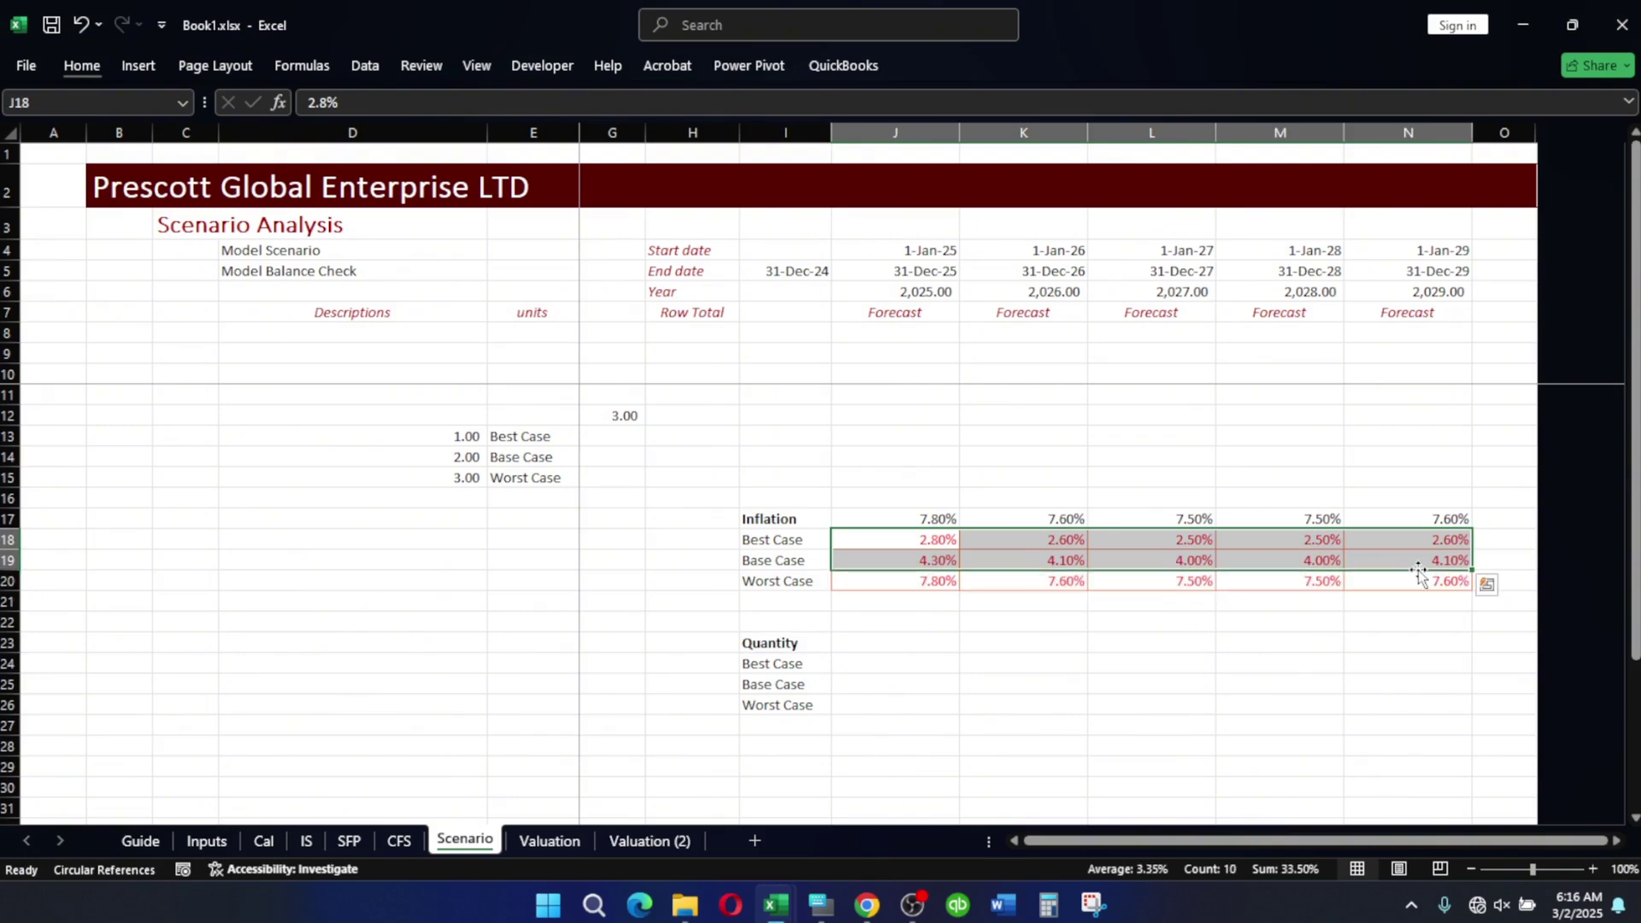
{"action": "key", "text": "shift+Down"}
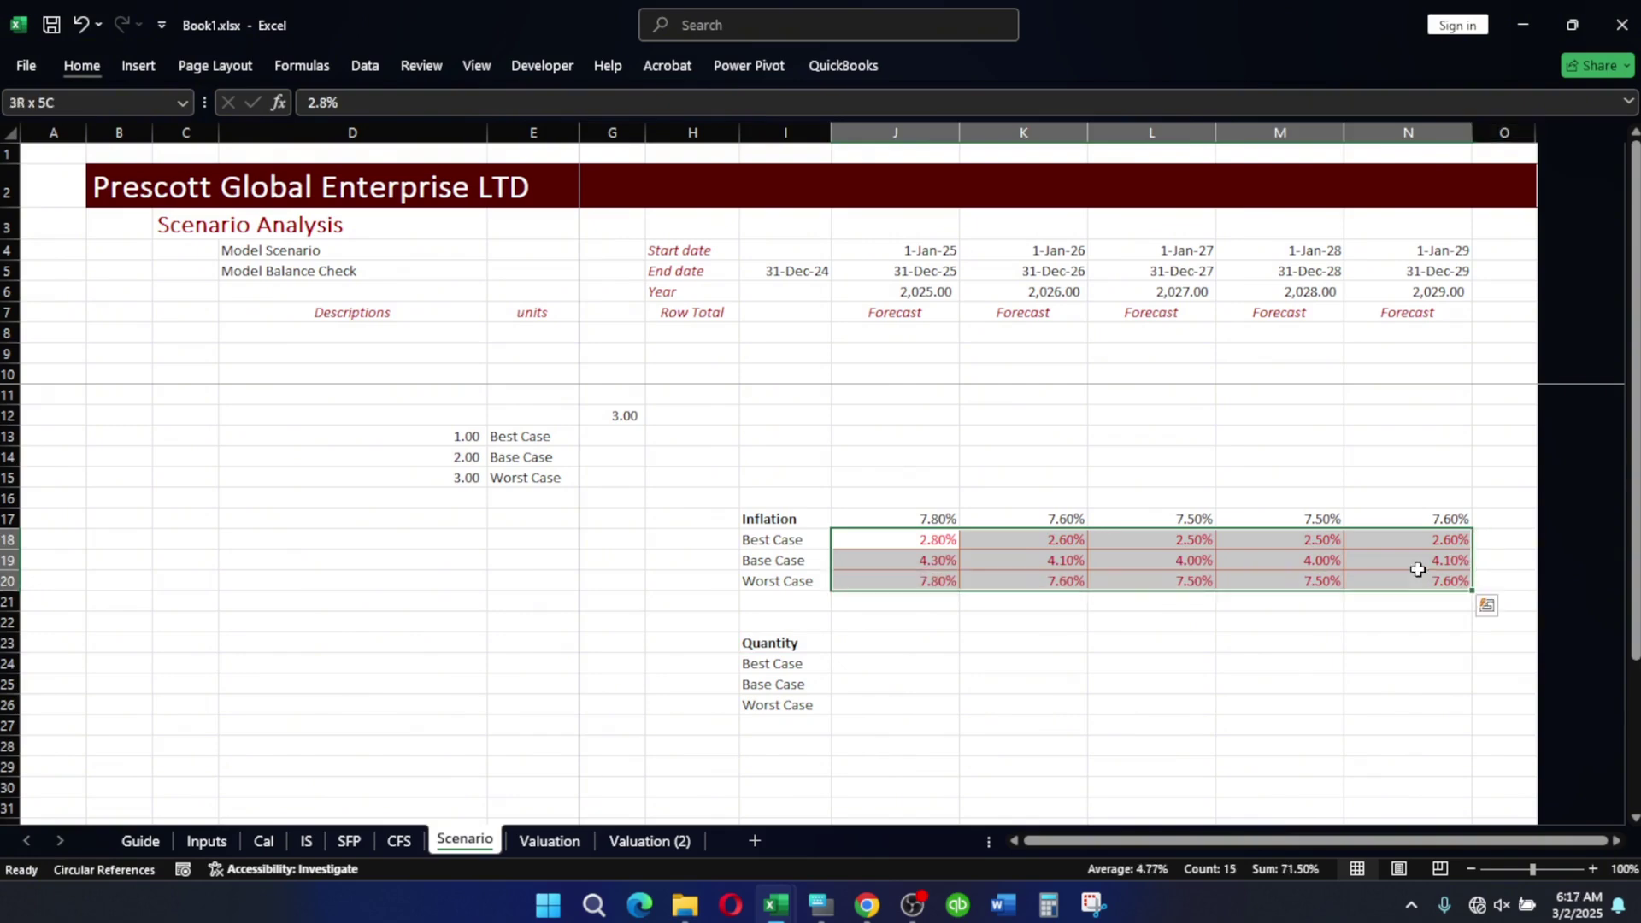
{"action": "key", "text": "ctrl+c"}
{"action": "key", "text": "Down"}
{"action": "key", "text": "Down"}
{"action": "key", "text": "Down"}
{"action": "key", "text": "Down"}
{"action": "key", "text": "Down"}
{"action": "key", "text": "Down"}
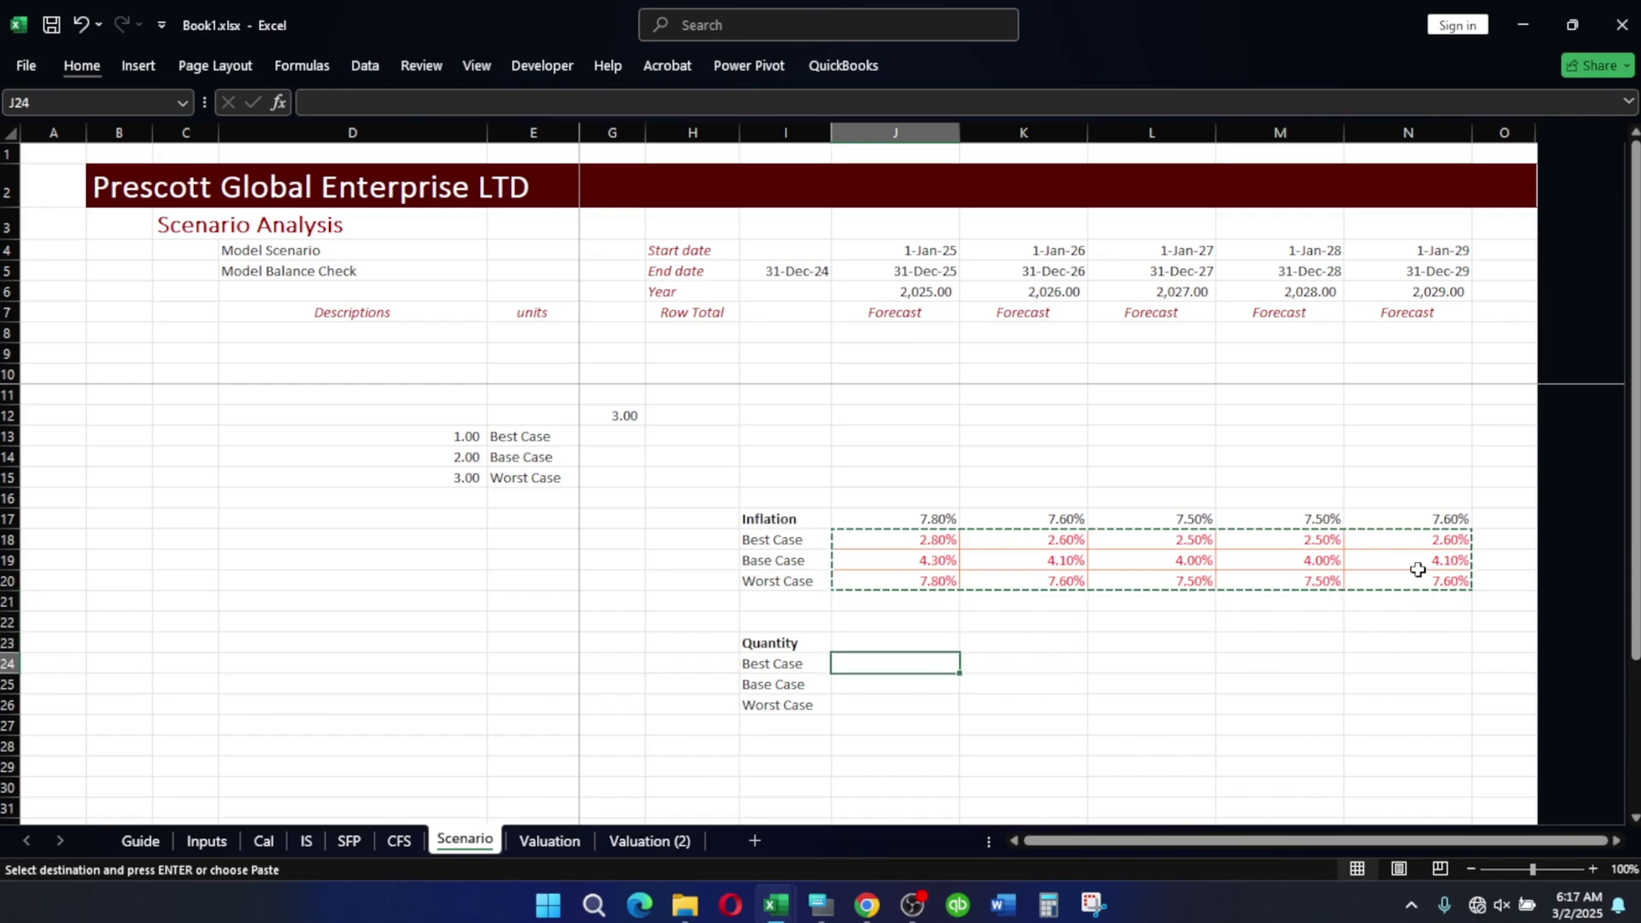
{"action": "key", "text": "alt"}
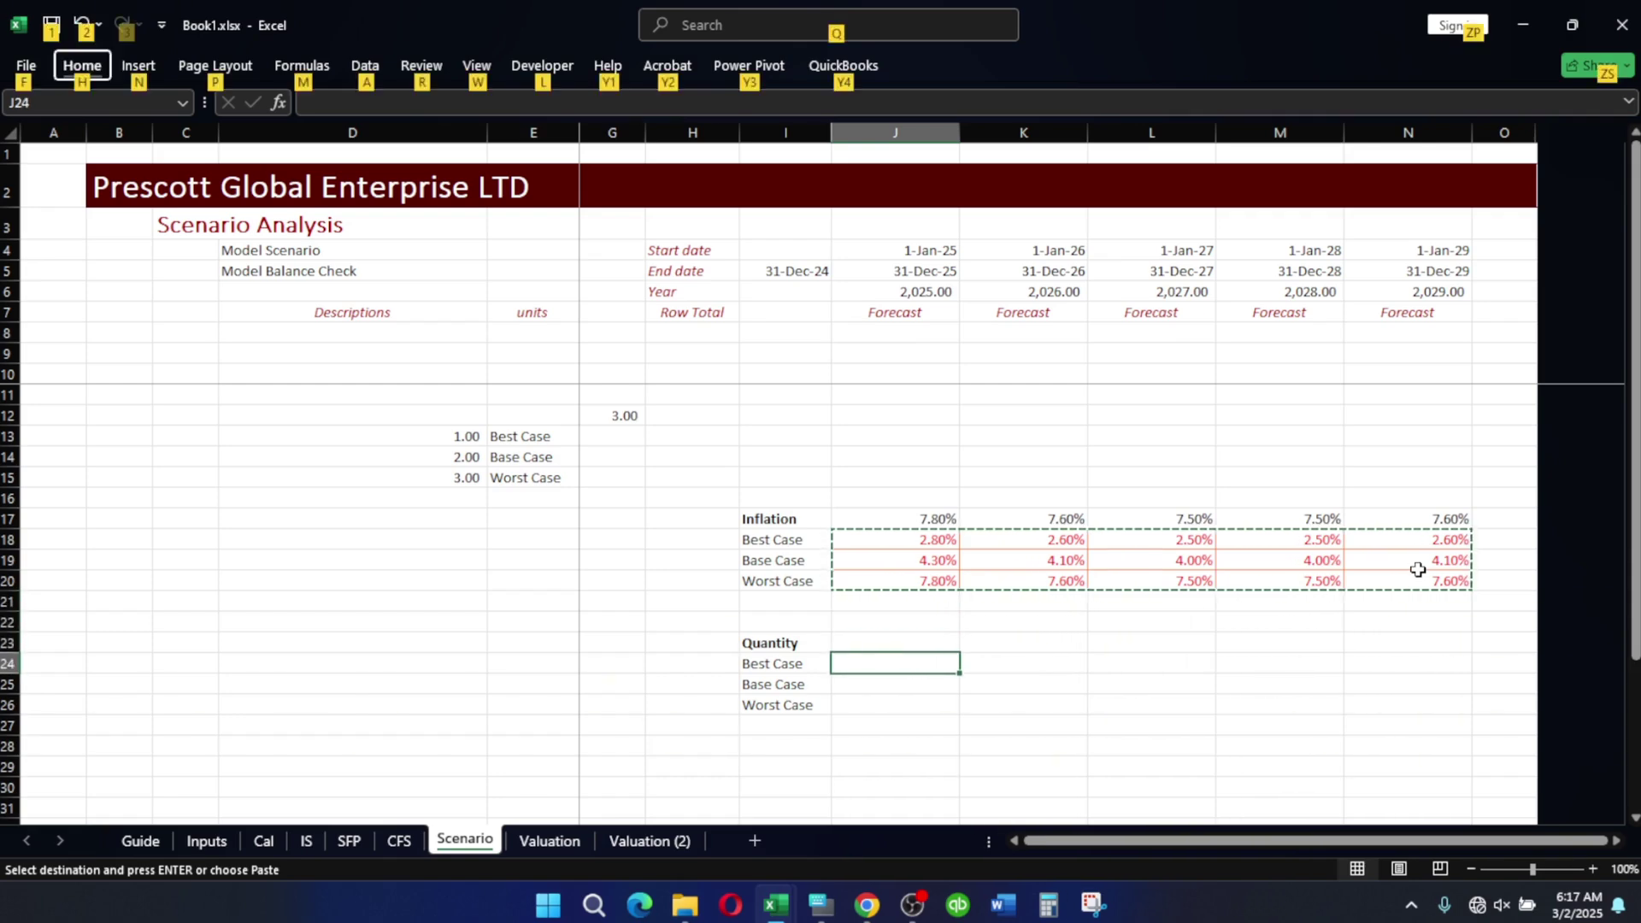
{"action": "key", "text": "h"}
{"action": "key", "text": "v"}
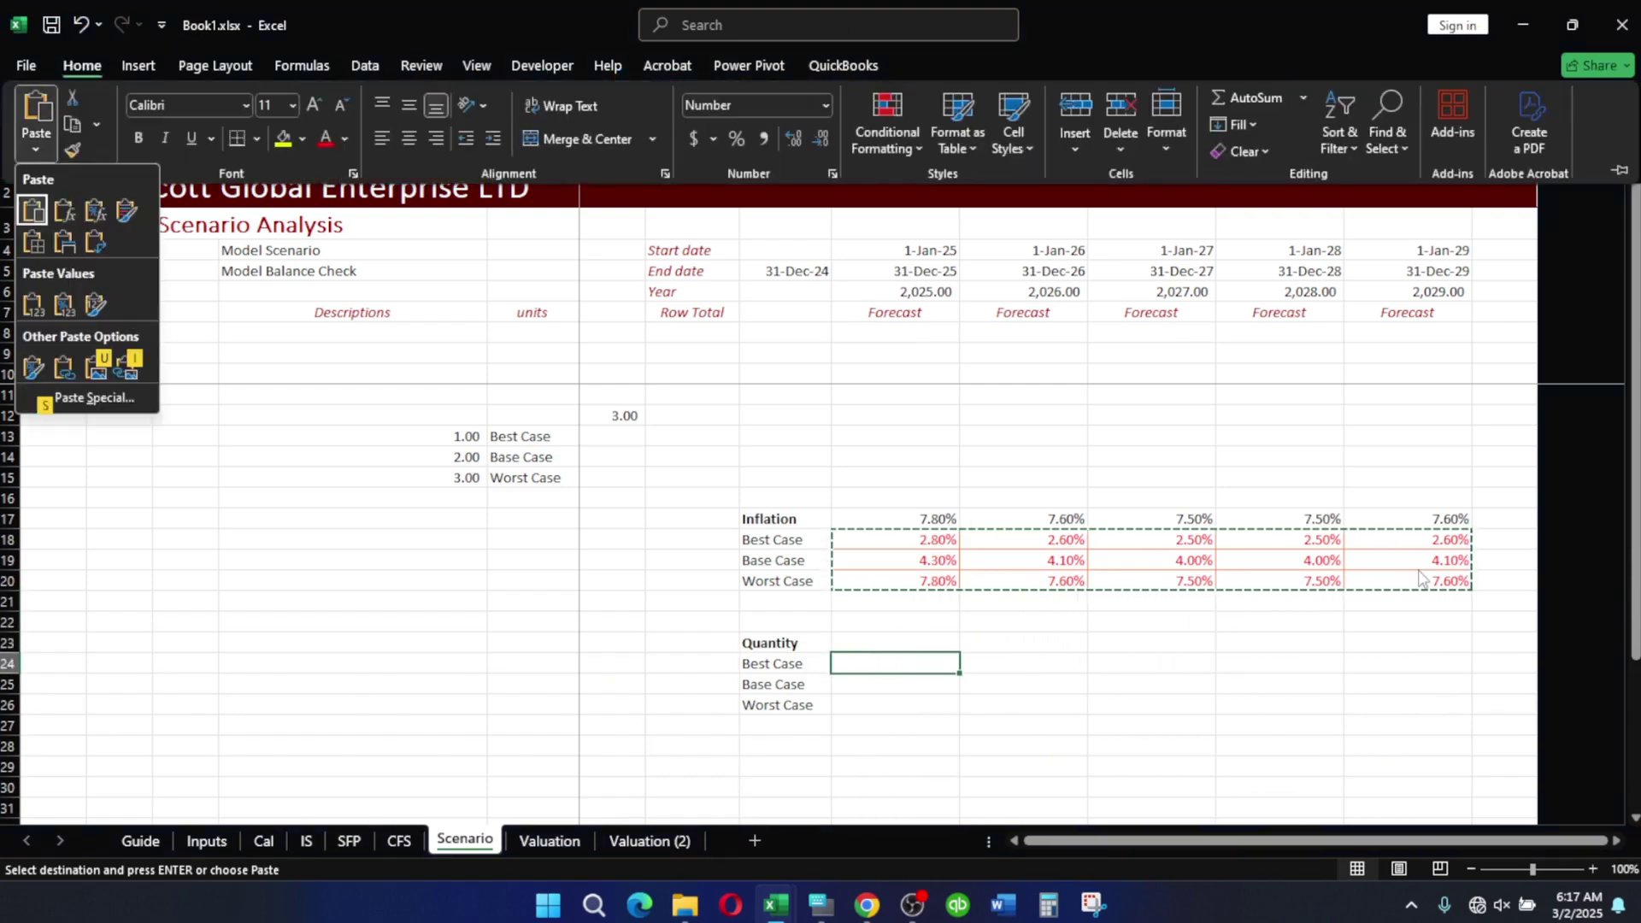
{"action": "key", "text": "v"}
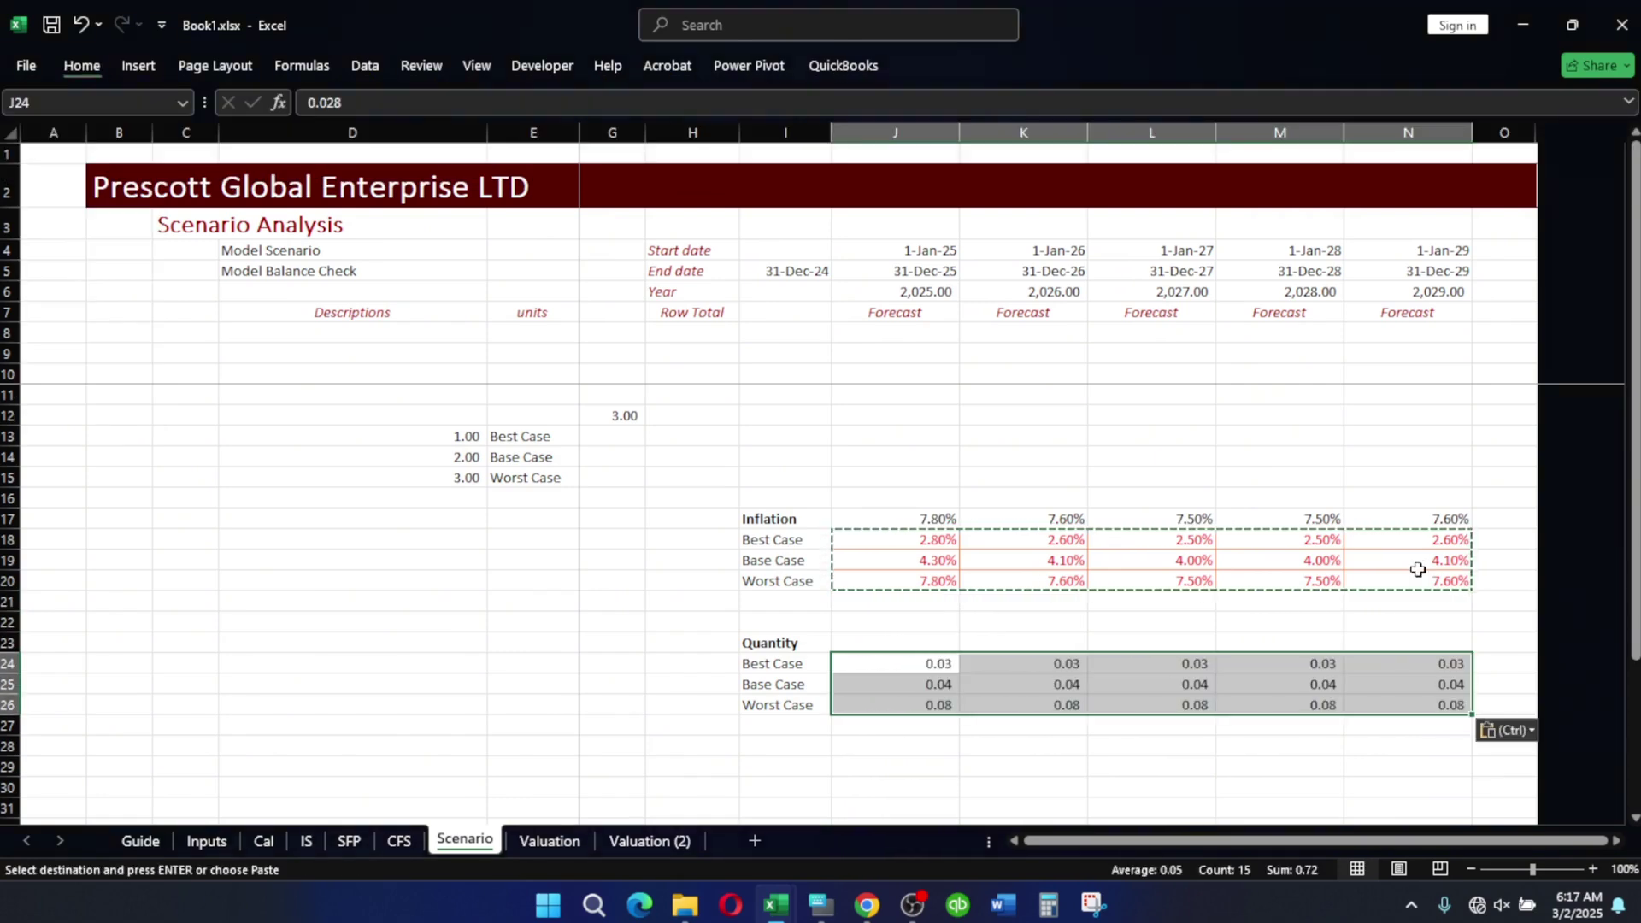
Undo the pasted values in the Quantity range J24:N26 and paste only the formats of the Inflation scenario range there.
{"action": "key", "text": "ctrl+z"}
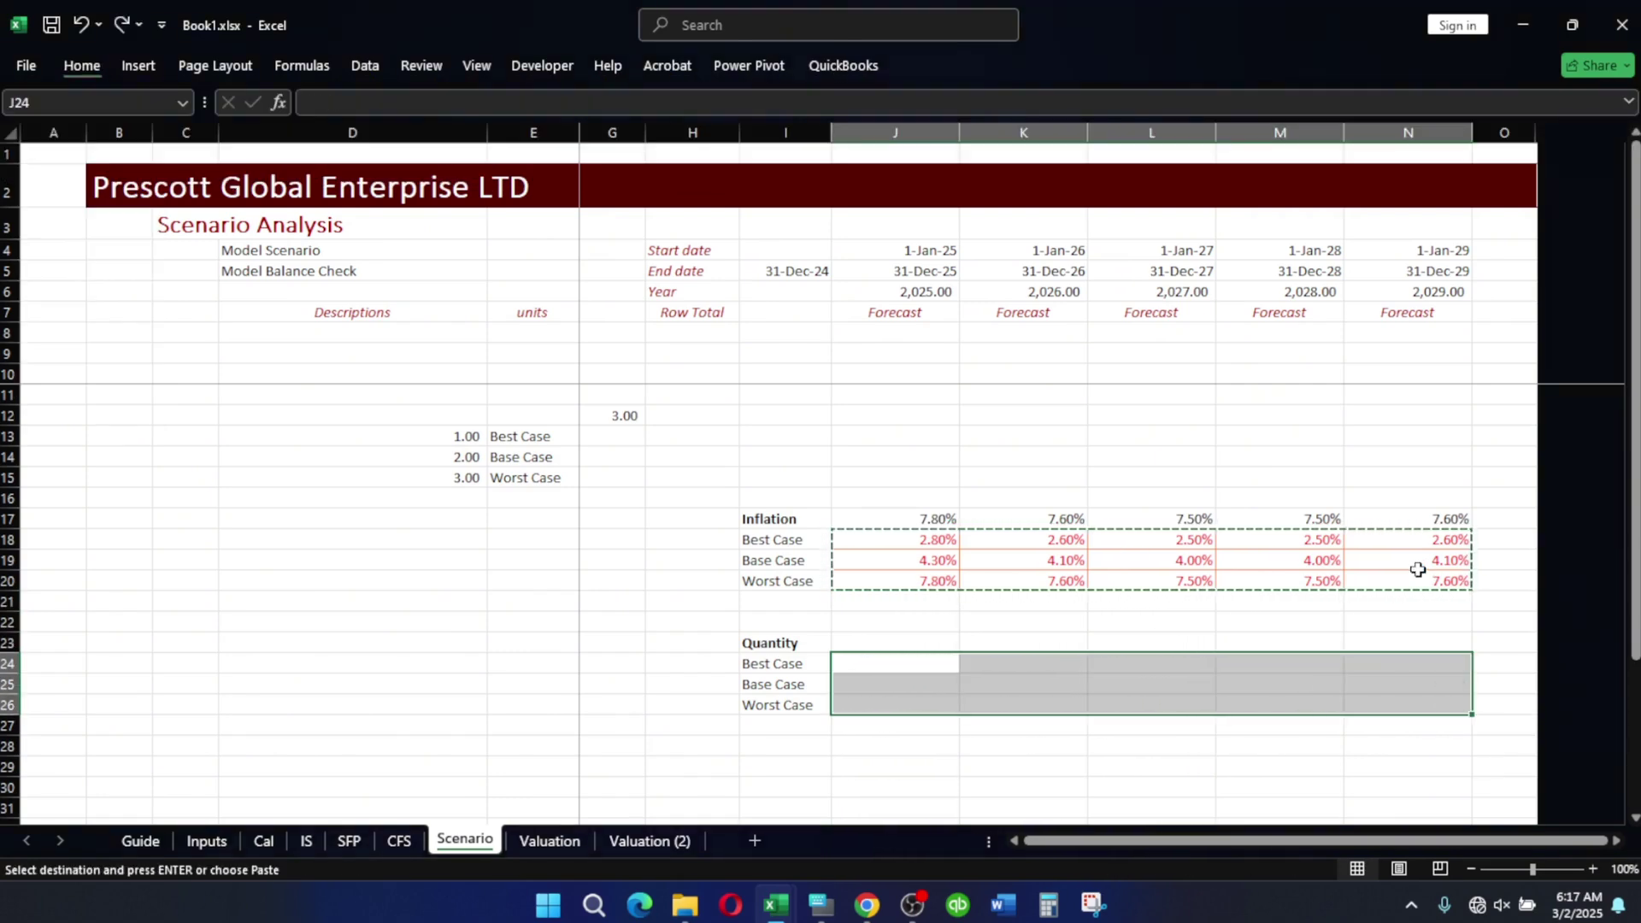
{"action": "key", "text": "alt"}
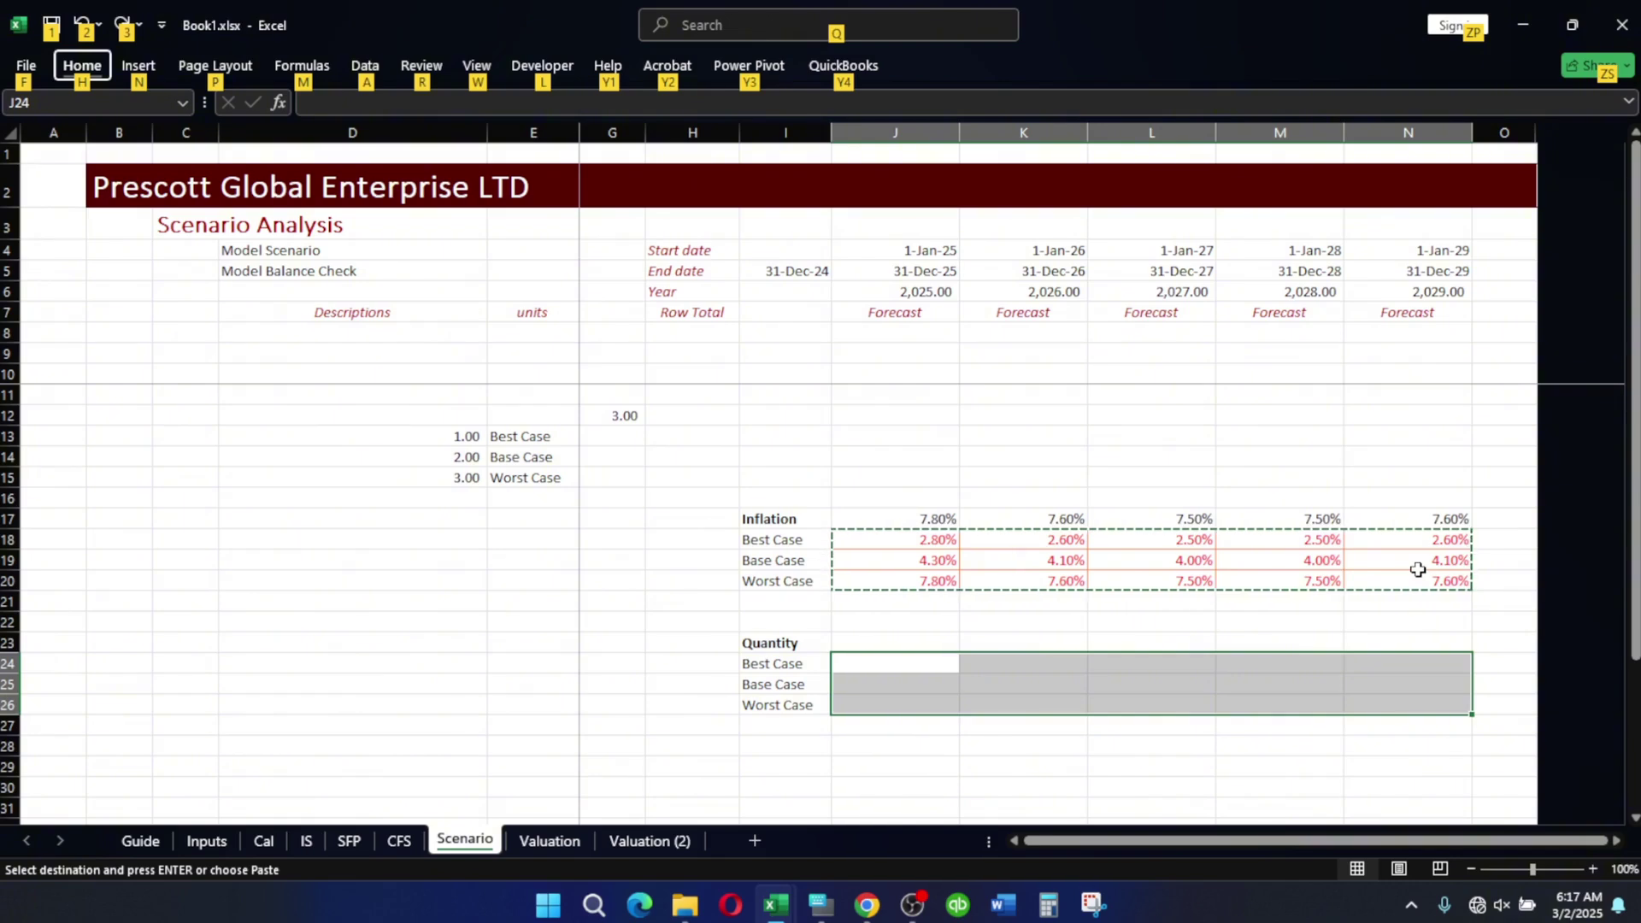
{"action": "key", "text": "h"}
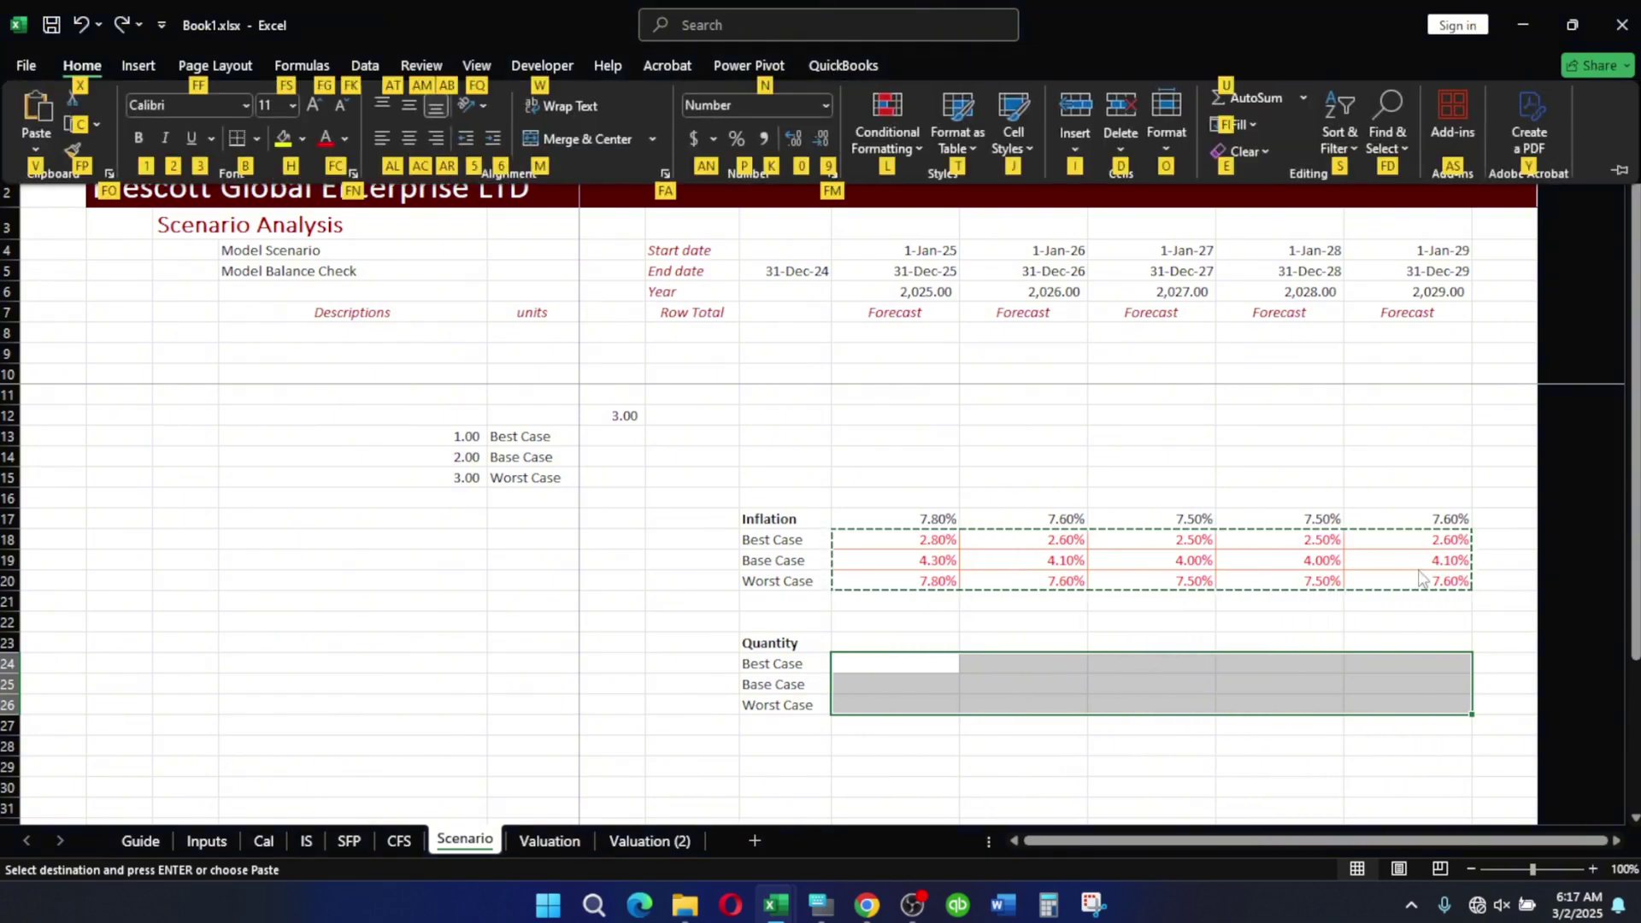
{"action": "key", "text": "v"}
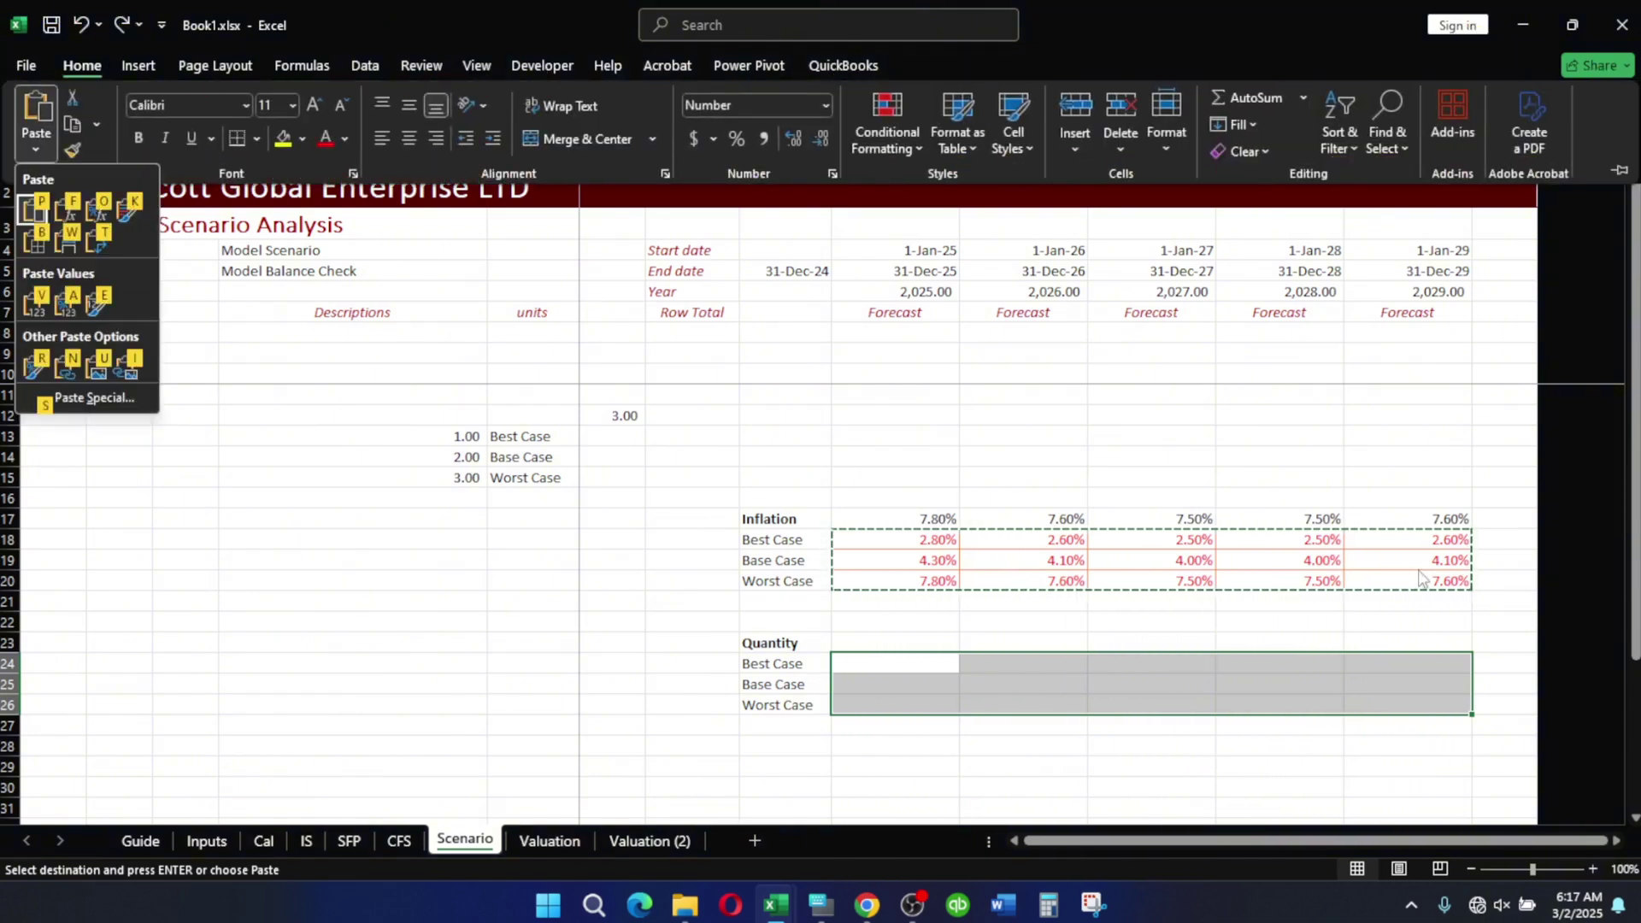
{"action": "key", "text": "s"}
{"action": "key", "text": "t"}
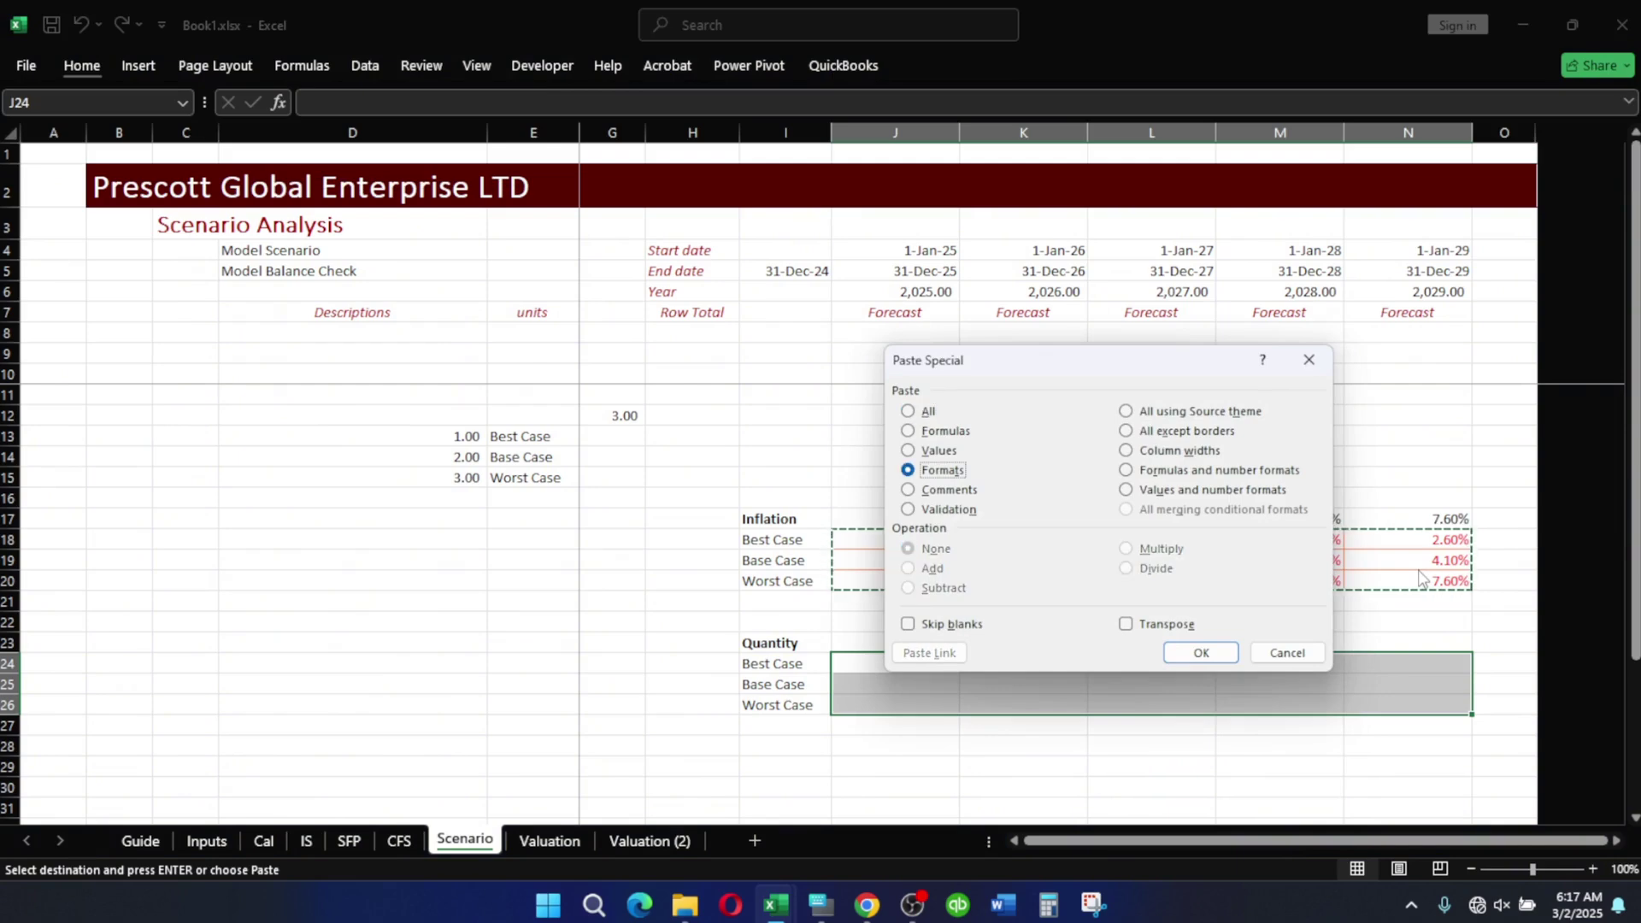
{"action": "key", "text": "Return"}
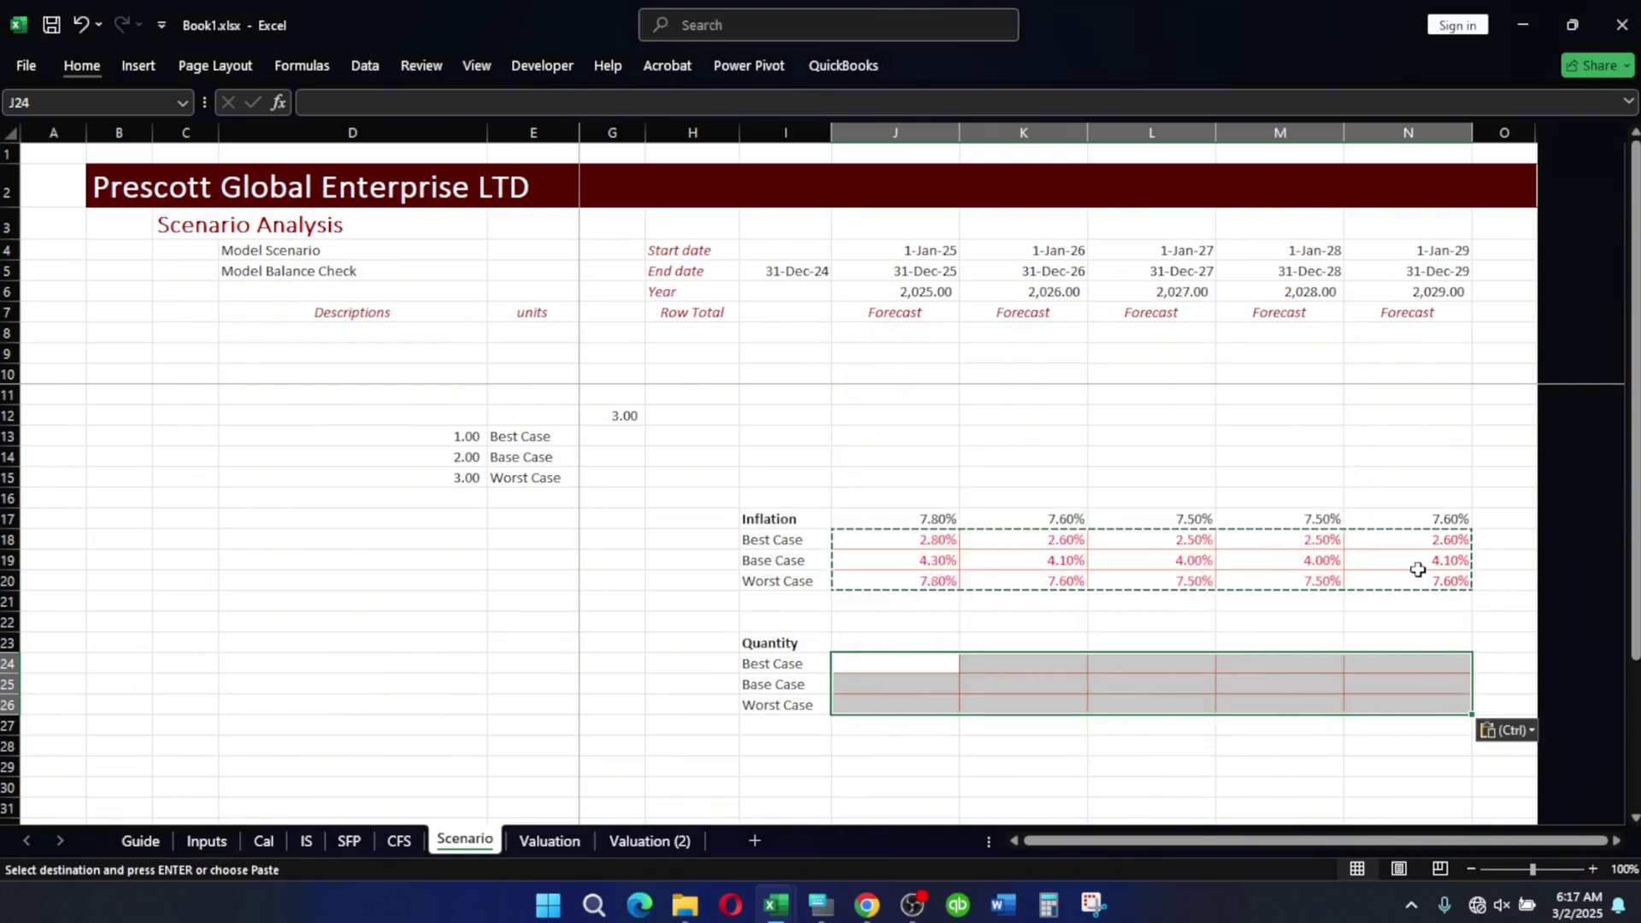
Link the Quantity Base Case cell J25 to the quantity growth rate with =Inputs!J23 and fill it across to N25.
{"action": "left_click", "coordinate": [925, 682]}
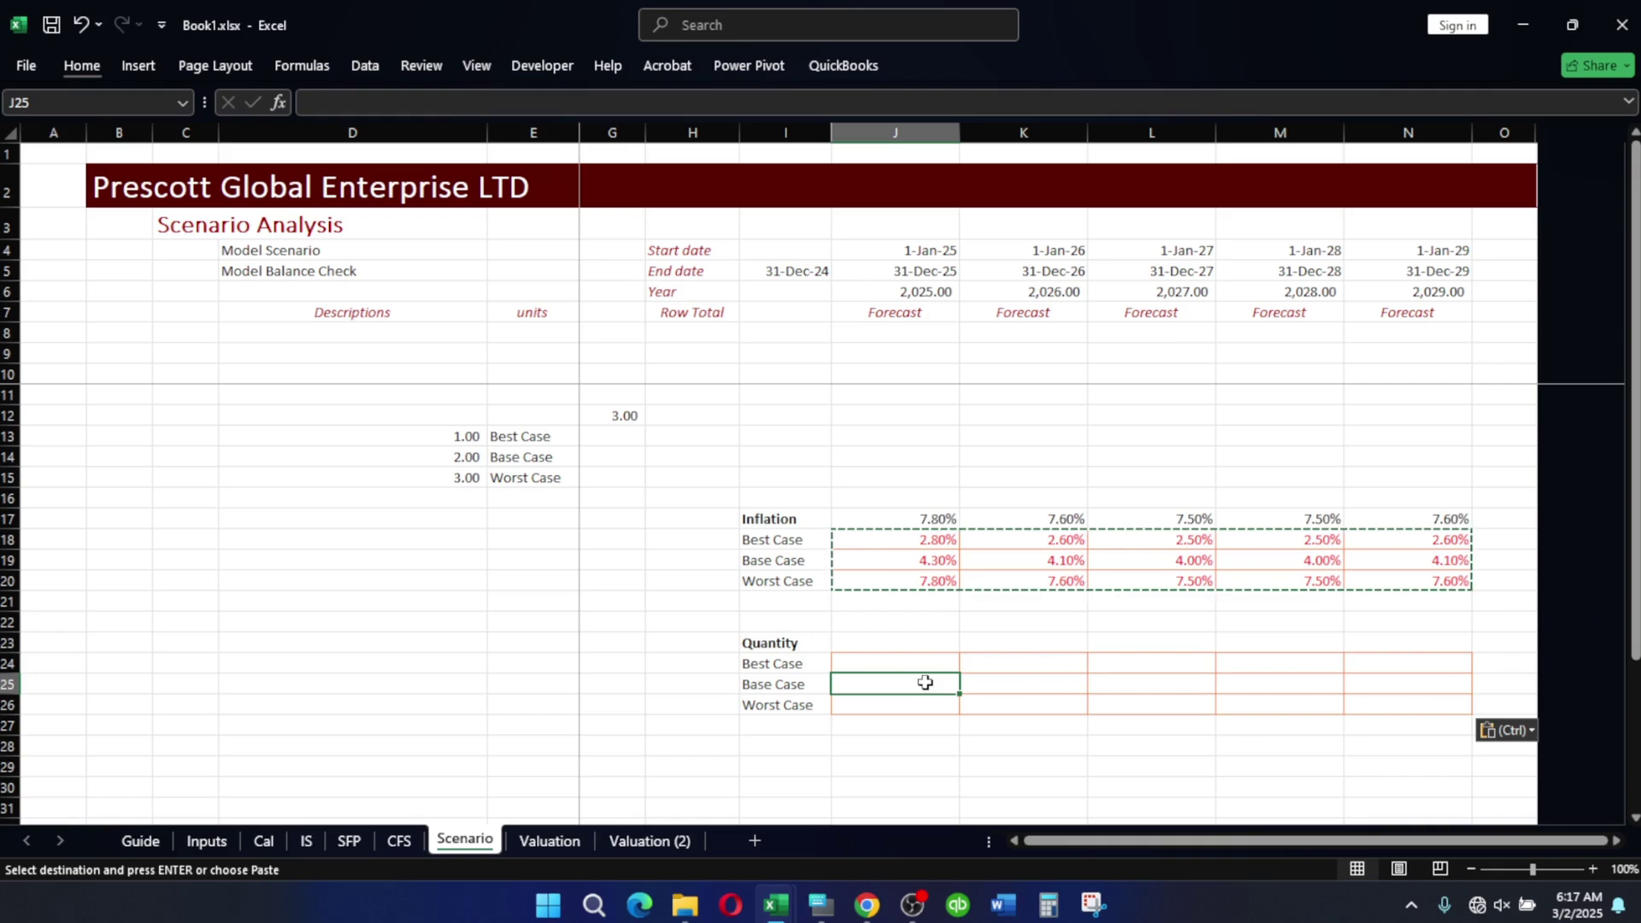
{"action": "type", "text": "="}
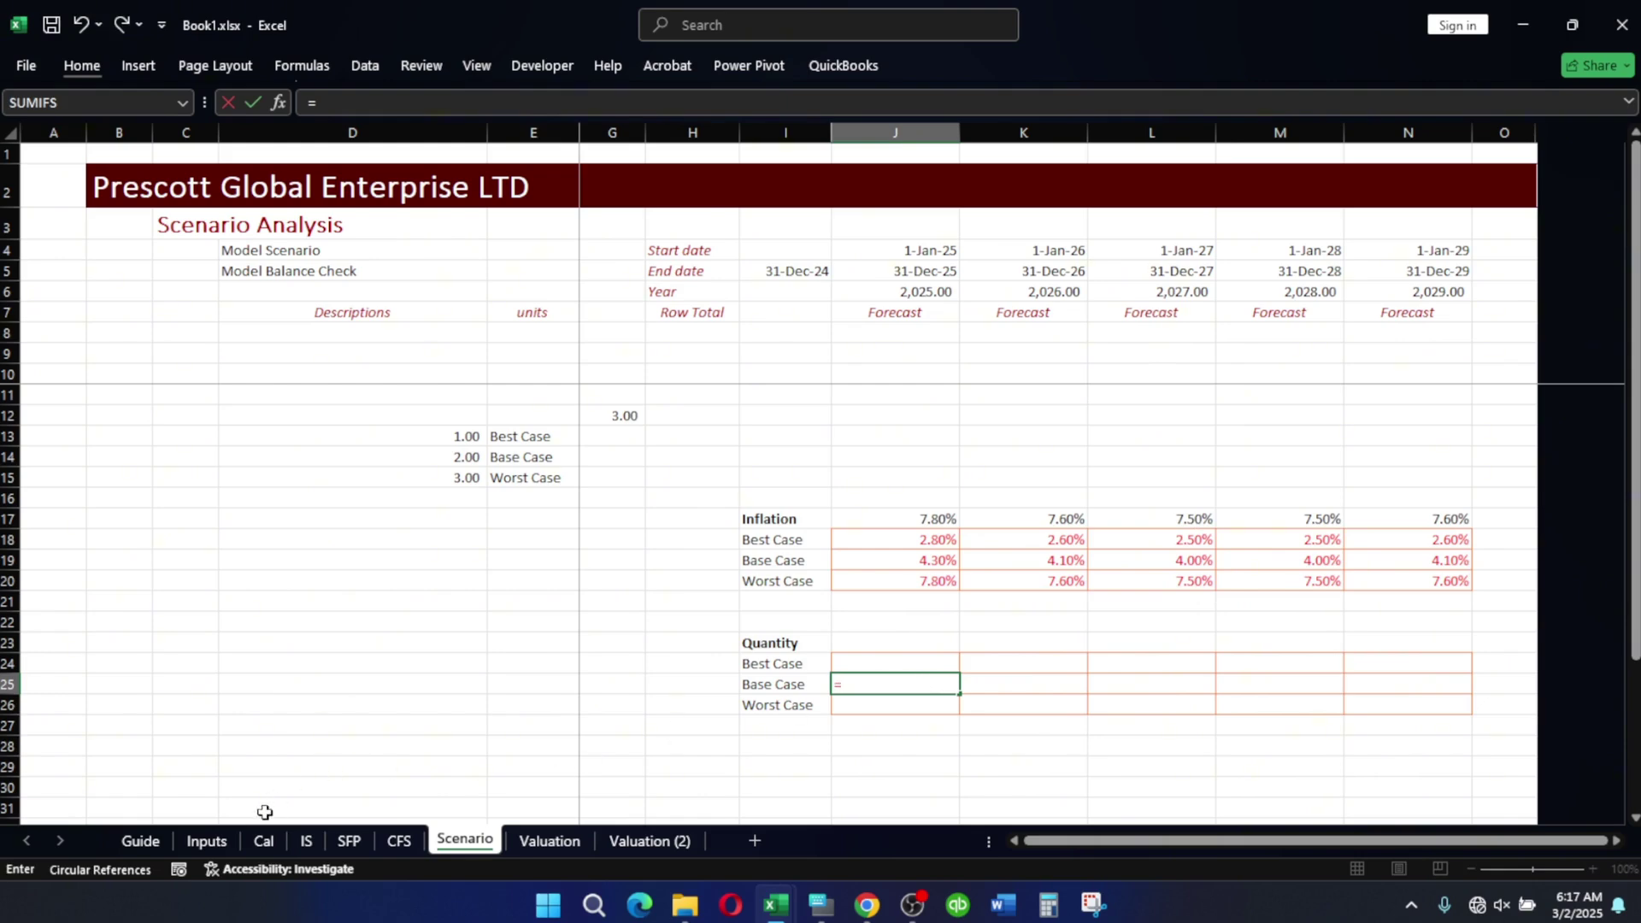
{"action": "left_click", "coordinate": [208, 842]}
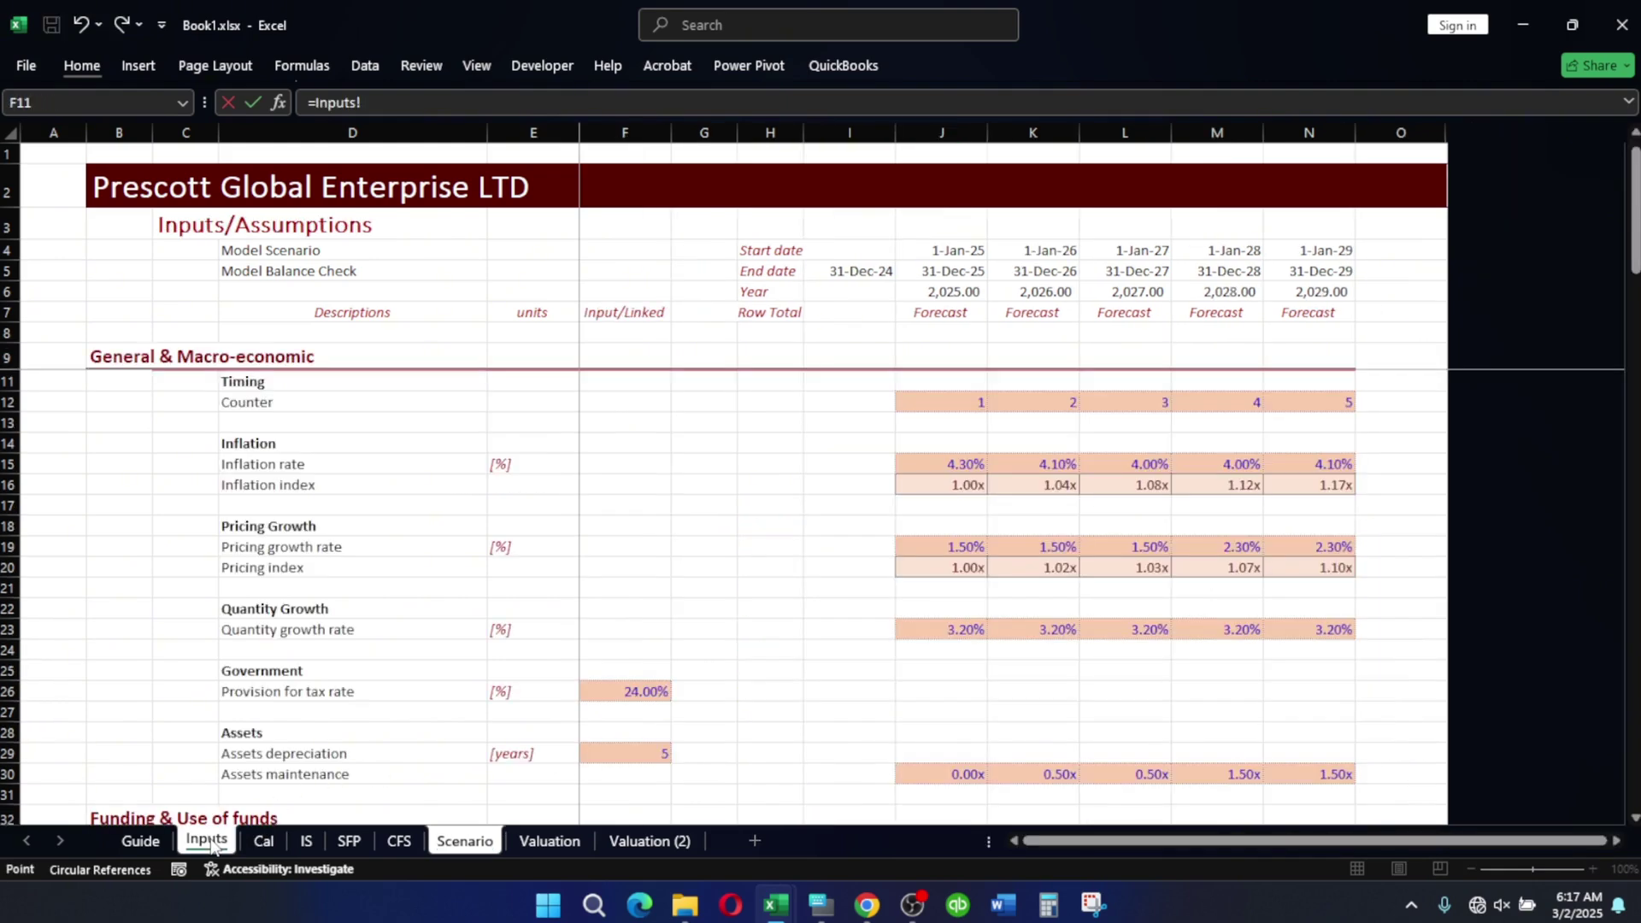
{"action": "left_click", "coordinate": [953, 627]}
{"action": "key", "text": "Return"}
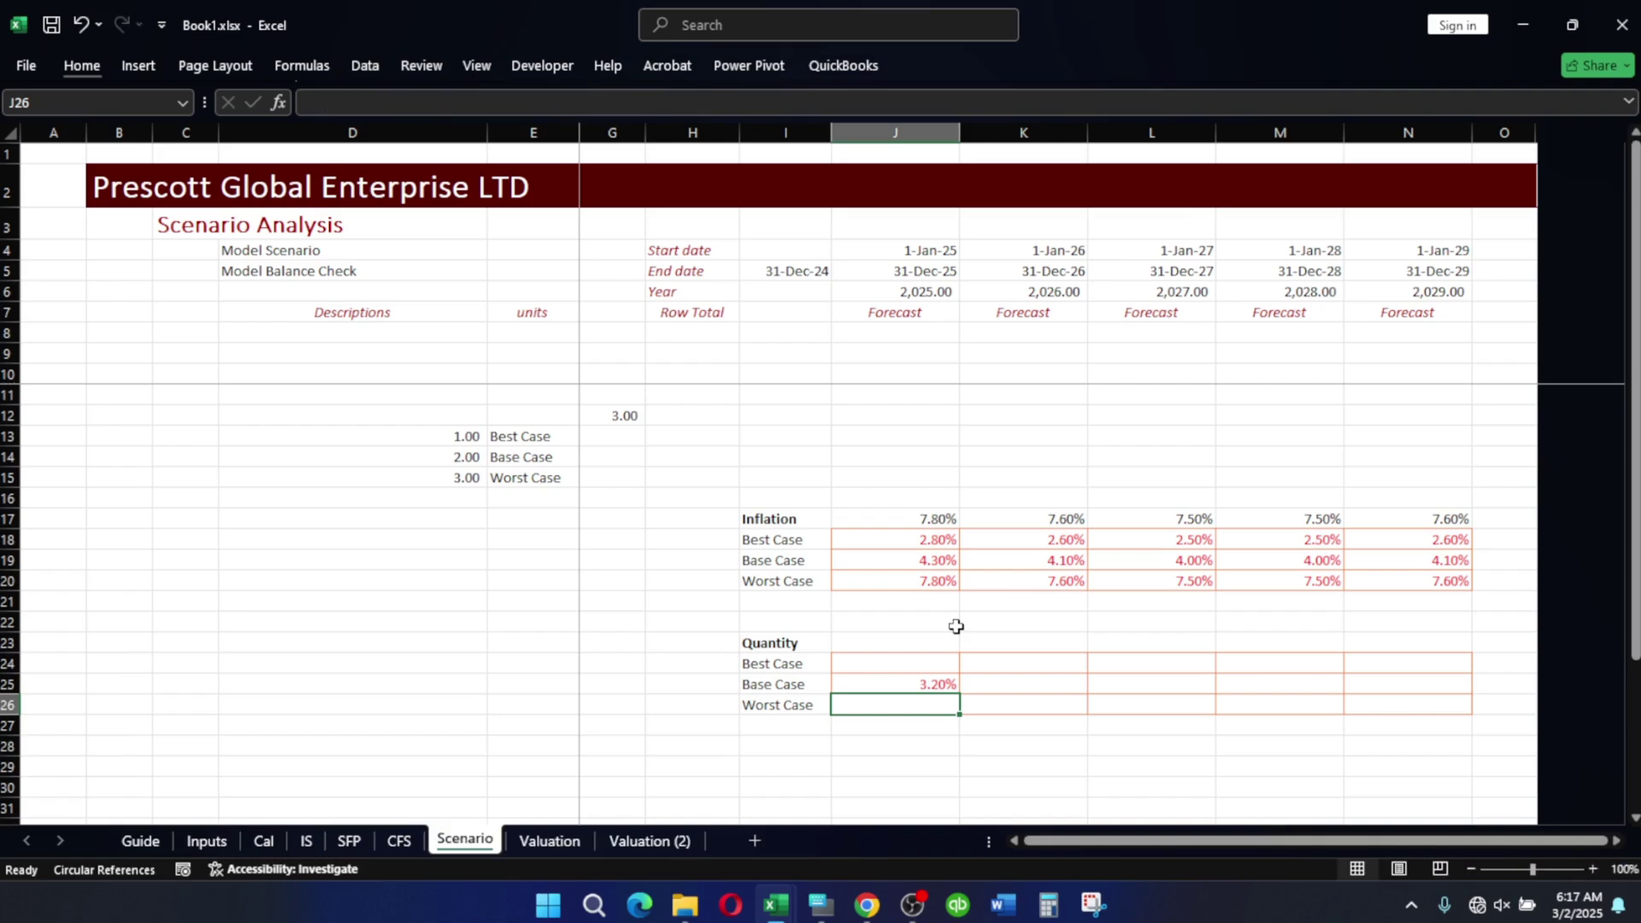
{"action": "left_click", "coordinate": [899, 677]}
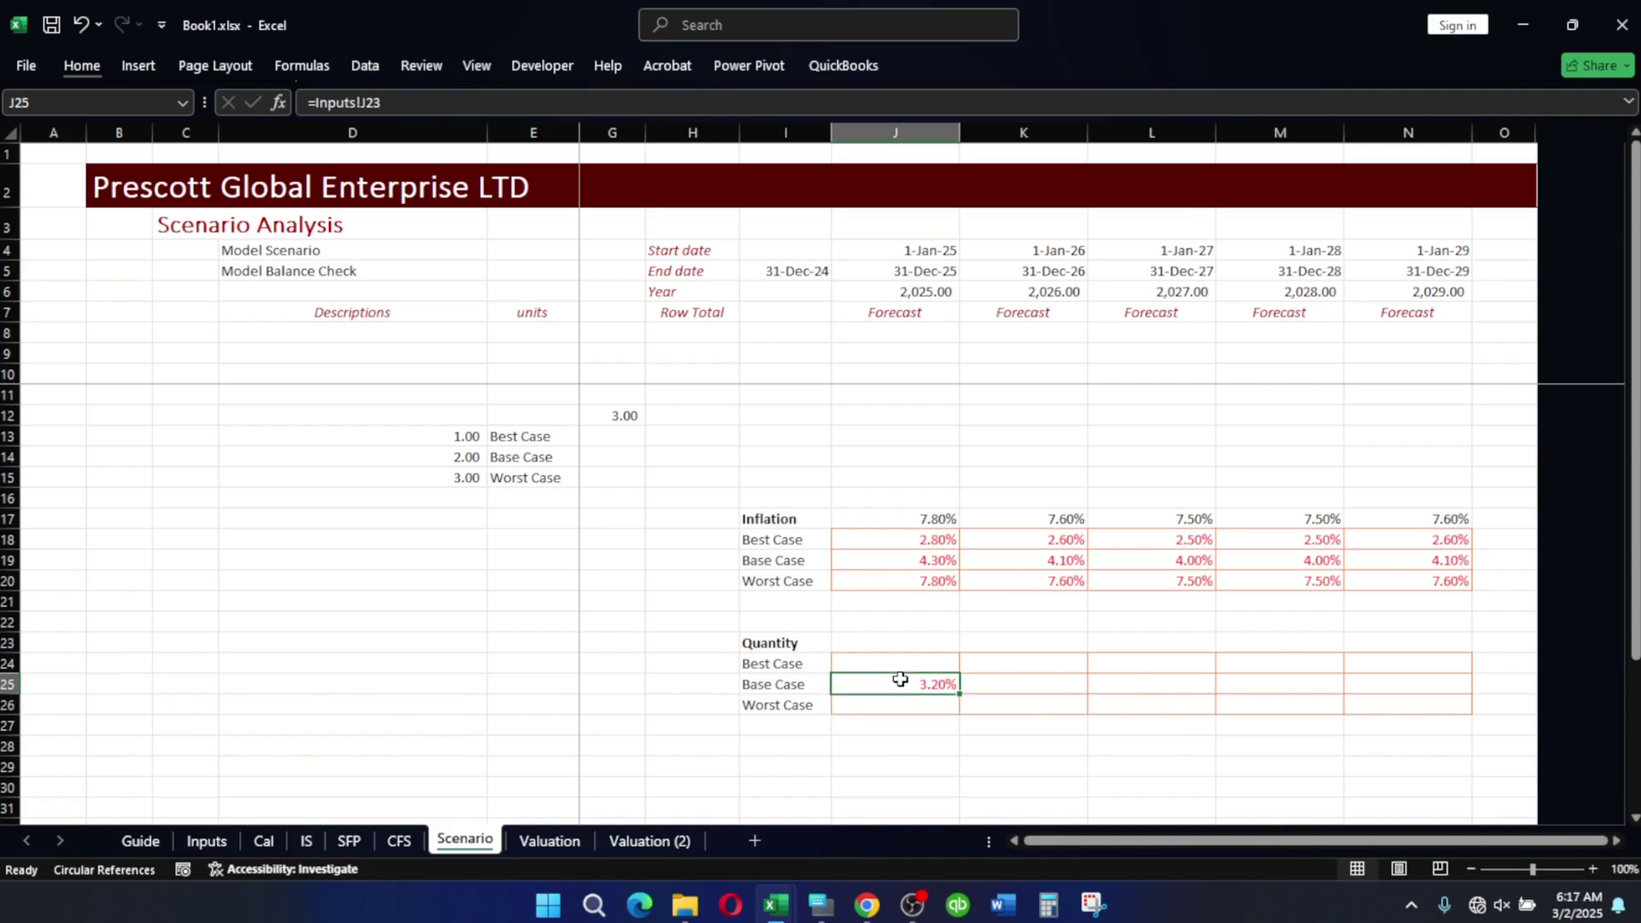
{"action": "left_click_drag", "start_coordinate": [959, 693], "coordinate": [1463, 704]}
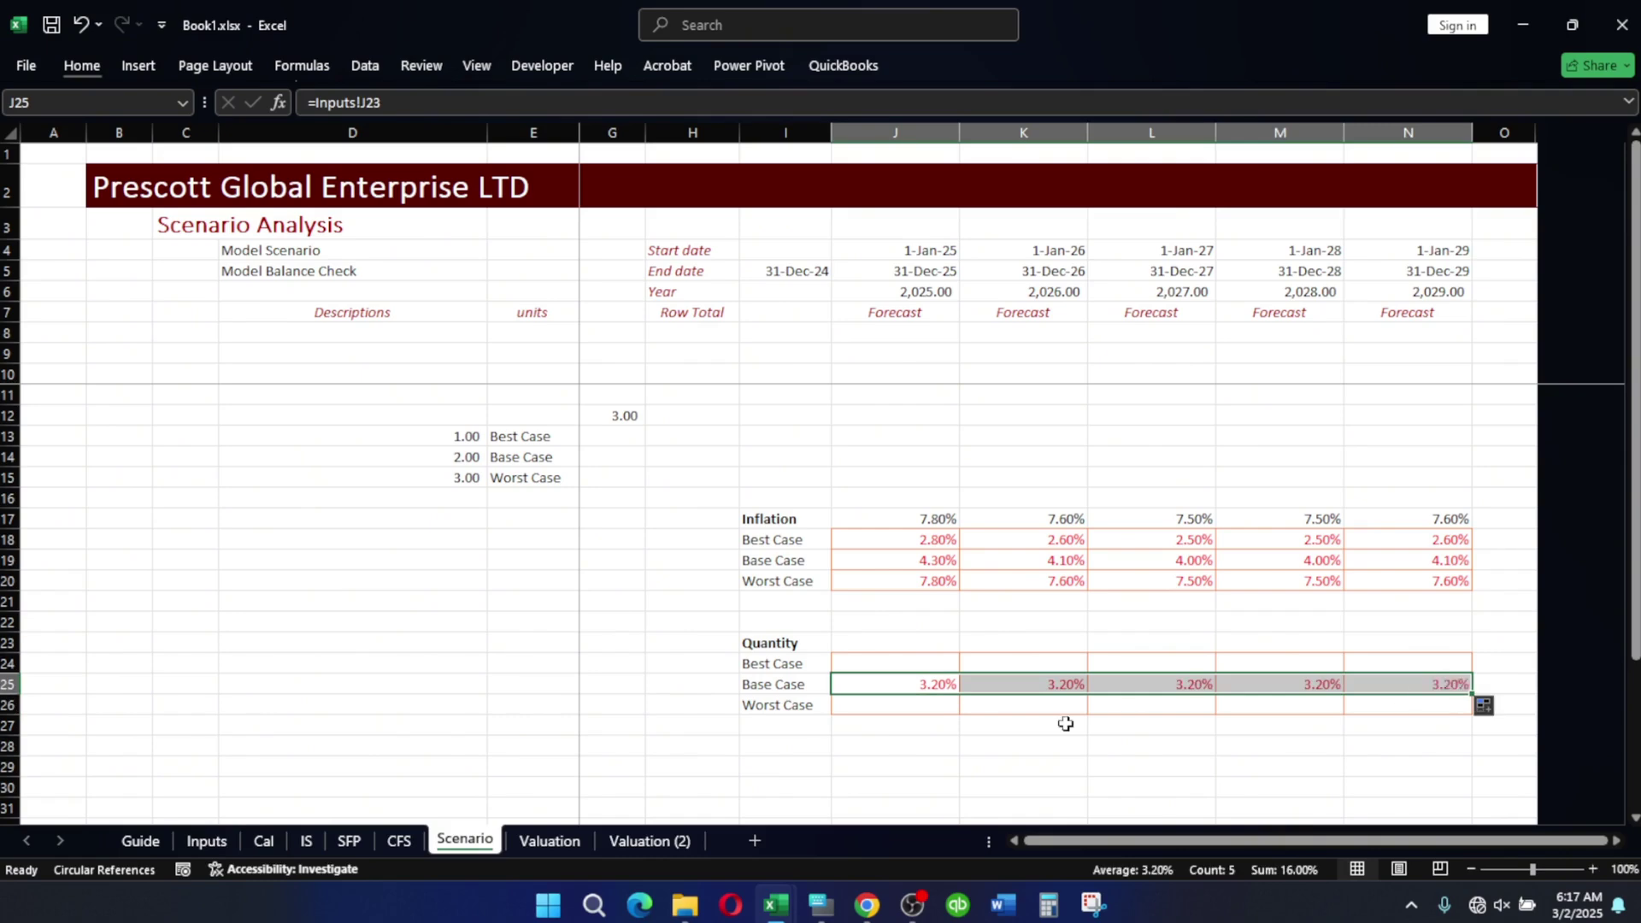
Enter the formula =J25+3.5% in the Quantity Best Case cell J24.
{"action": "left_click", "coordinate": [894, 663]}
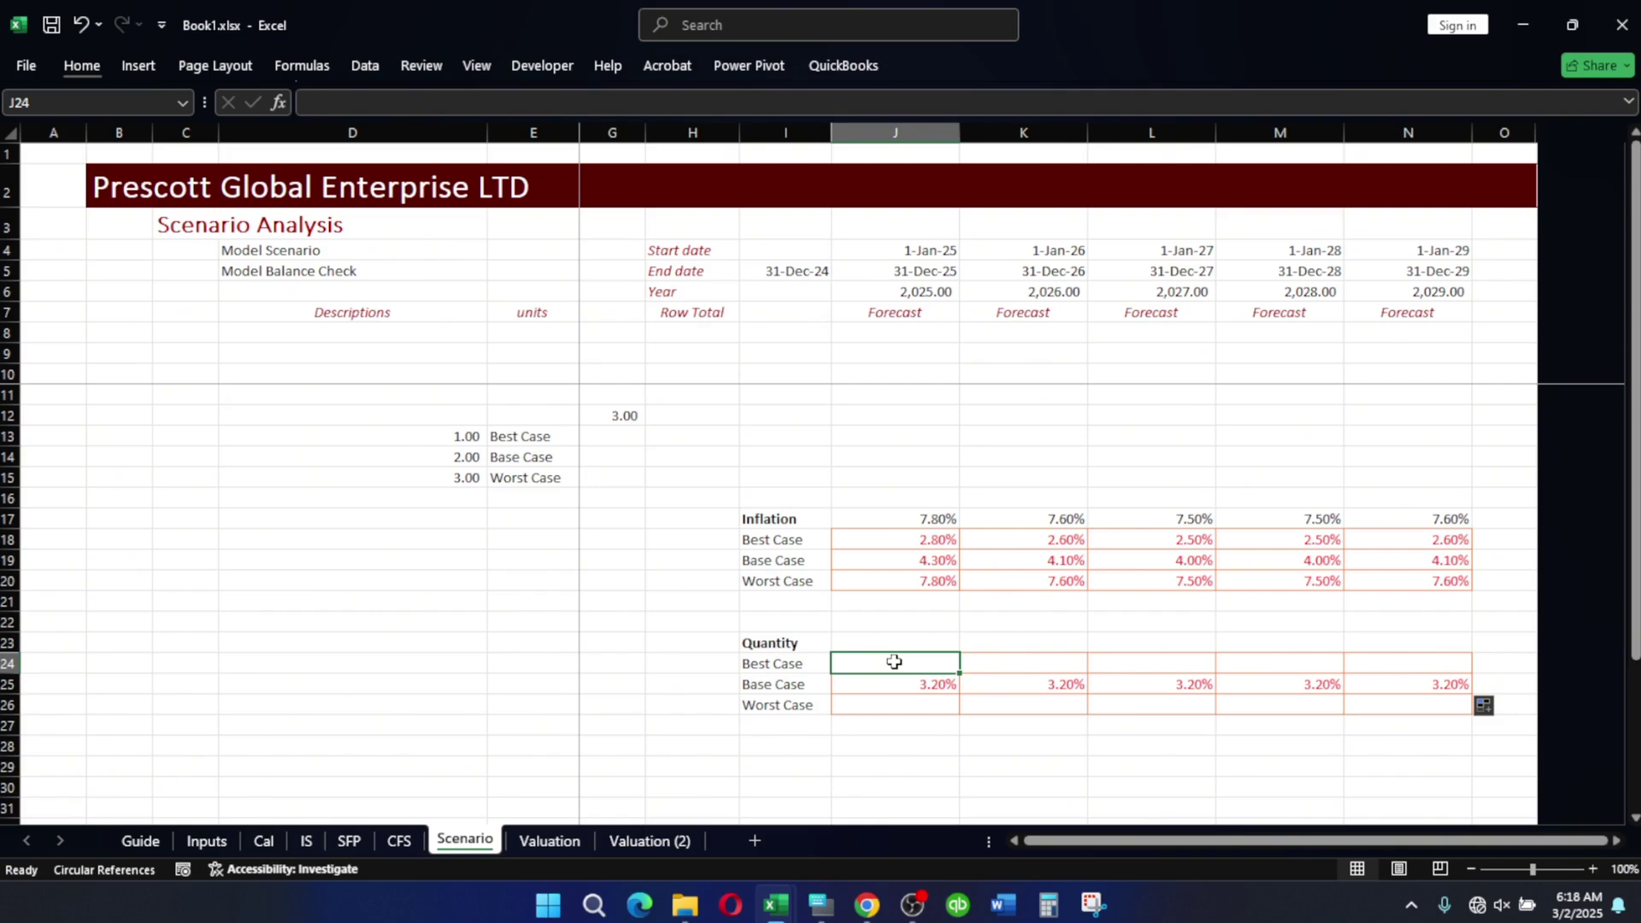
{"action": "type", "text": "="}
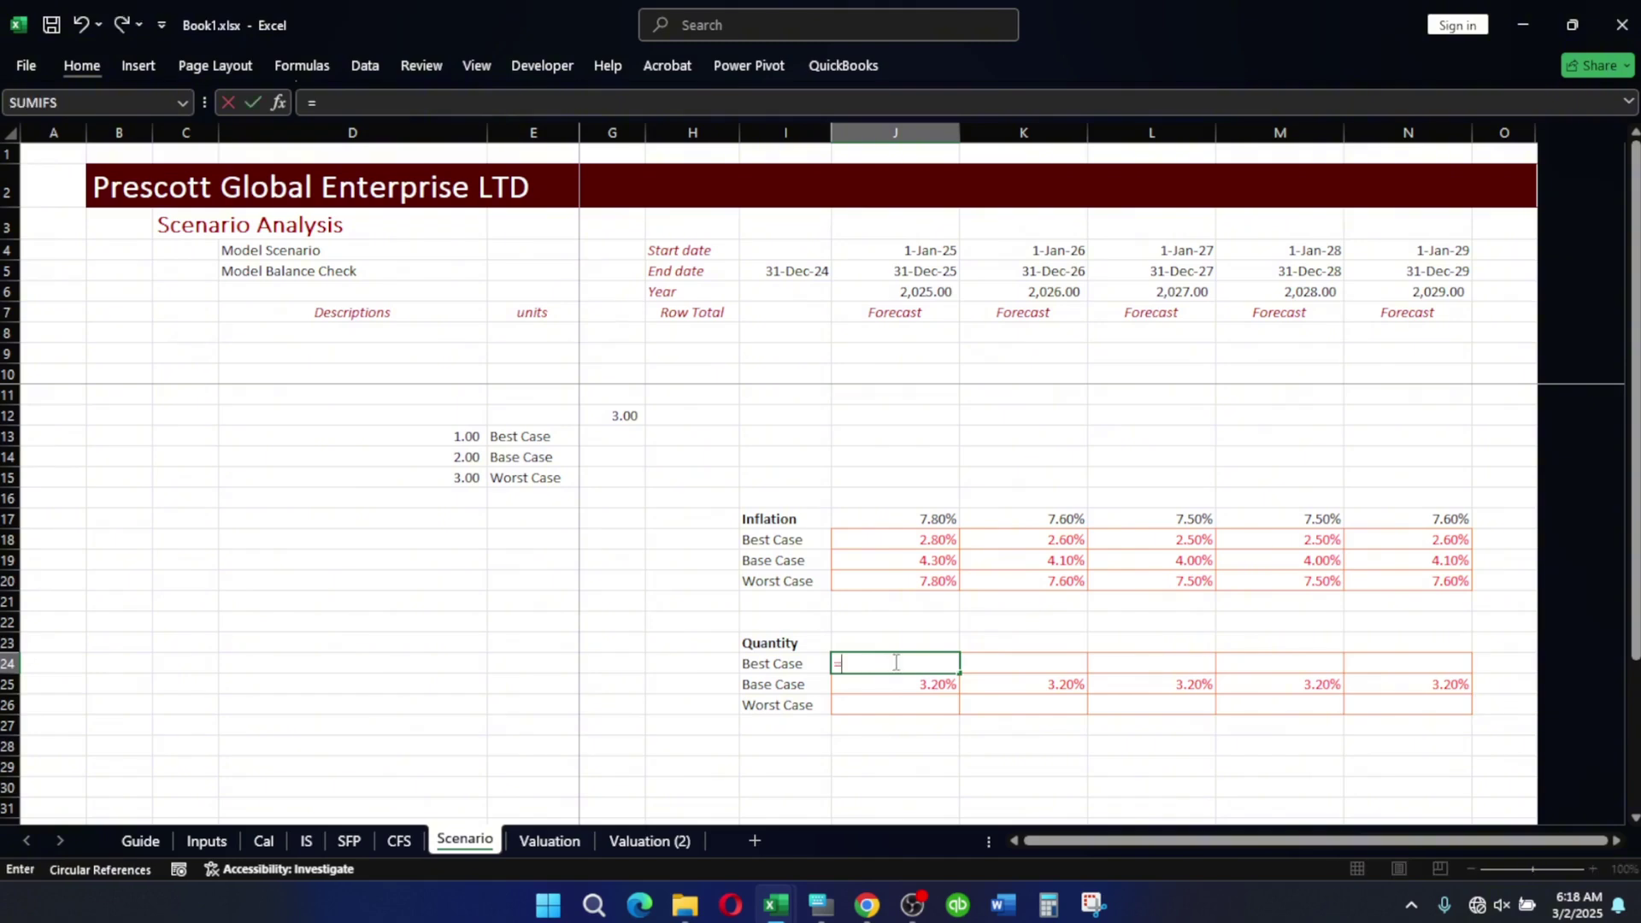
{"action": "key", "text": "Down"}
{"action": "type", "text": "+"}
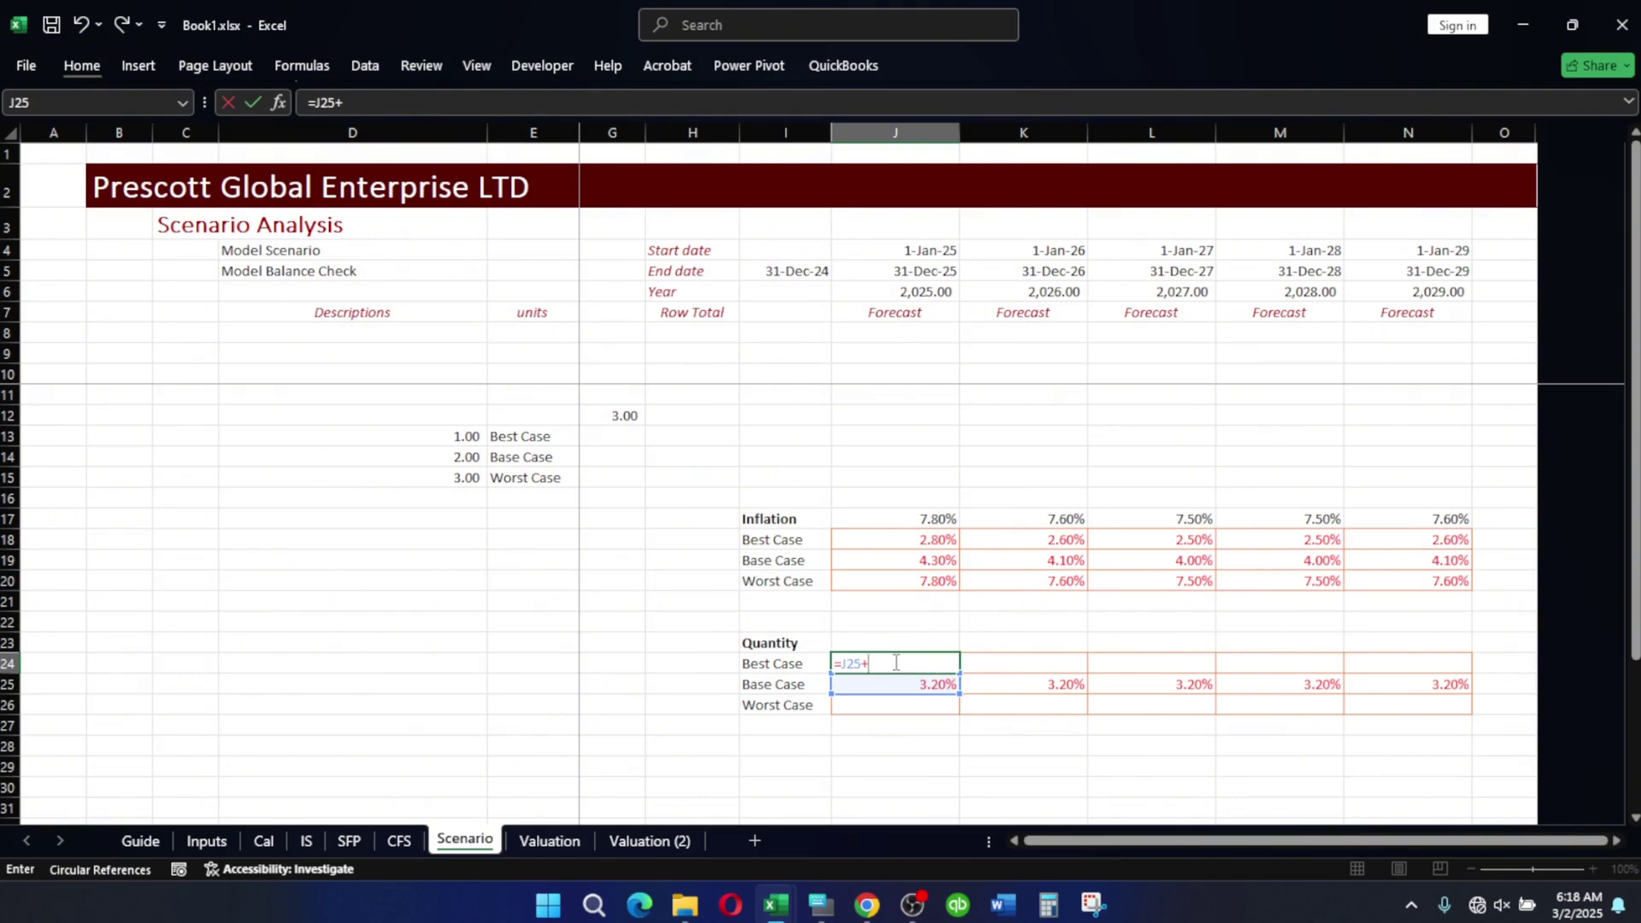
{"action": "type", "text": "3.5%"}
{"action": "key", "text": "Return"}
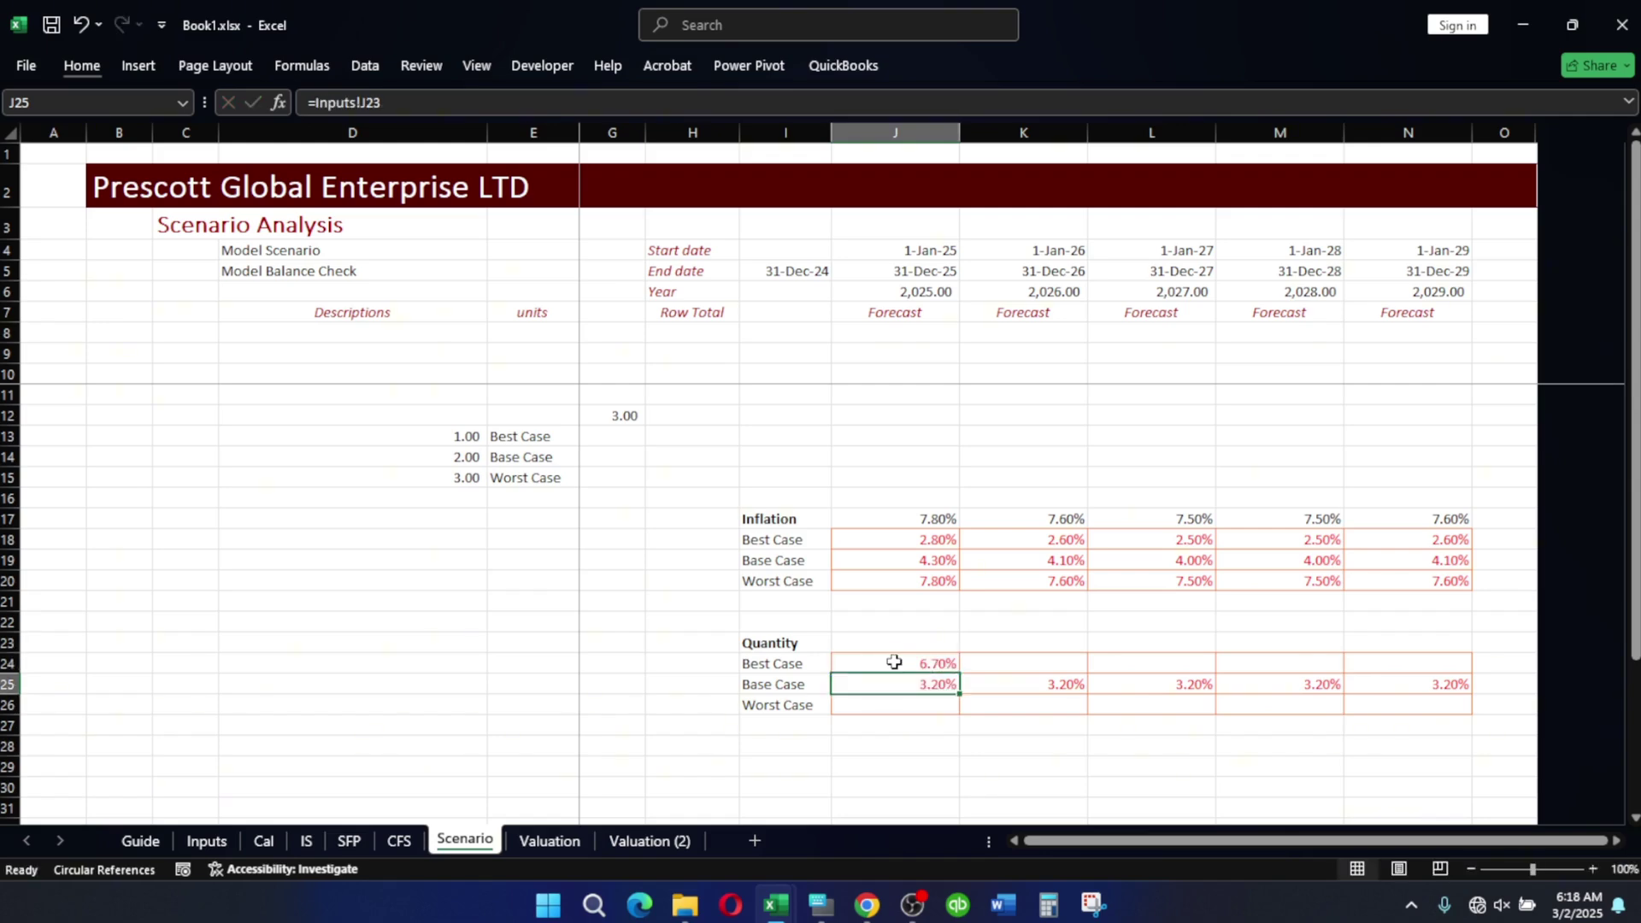
Enter the formula =J25-2.5% in the Quantity Worst Case cell J26.
{"action": "key", "text": "Down"}
{"action": "type", "text": "="}
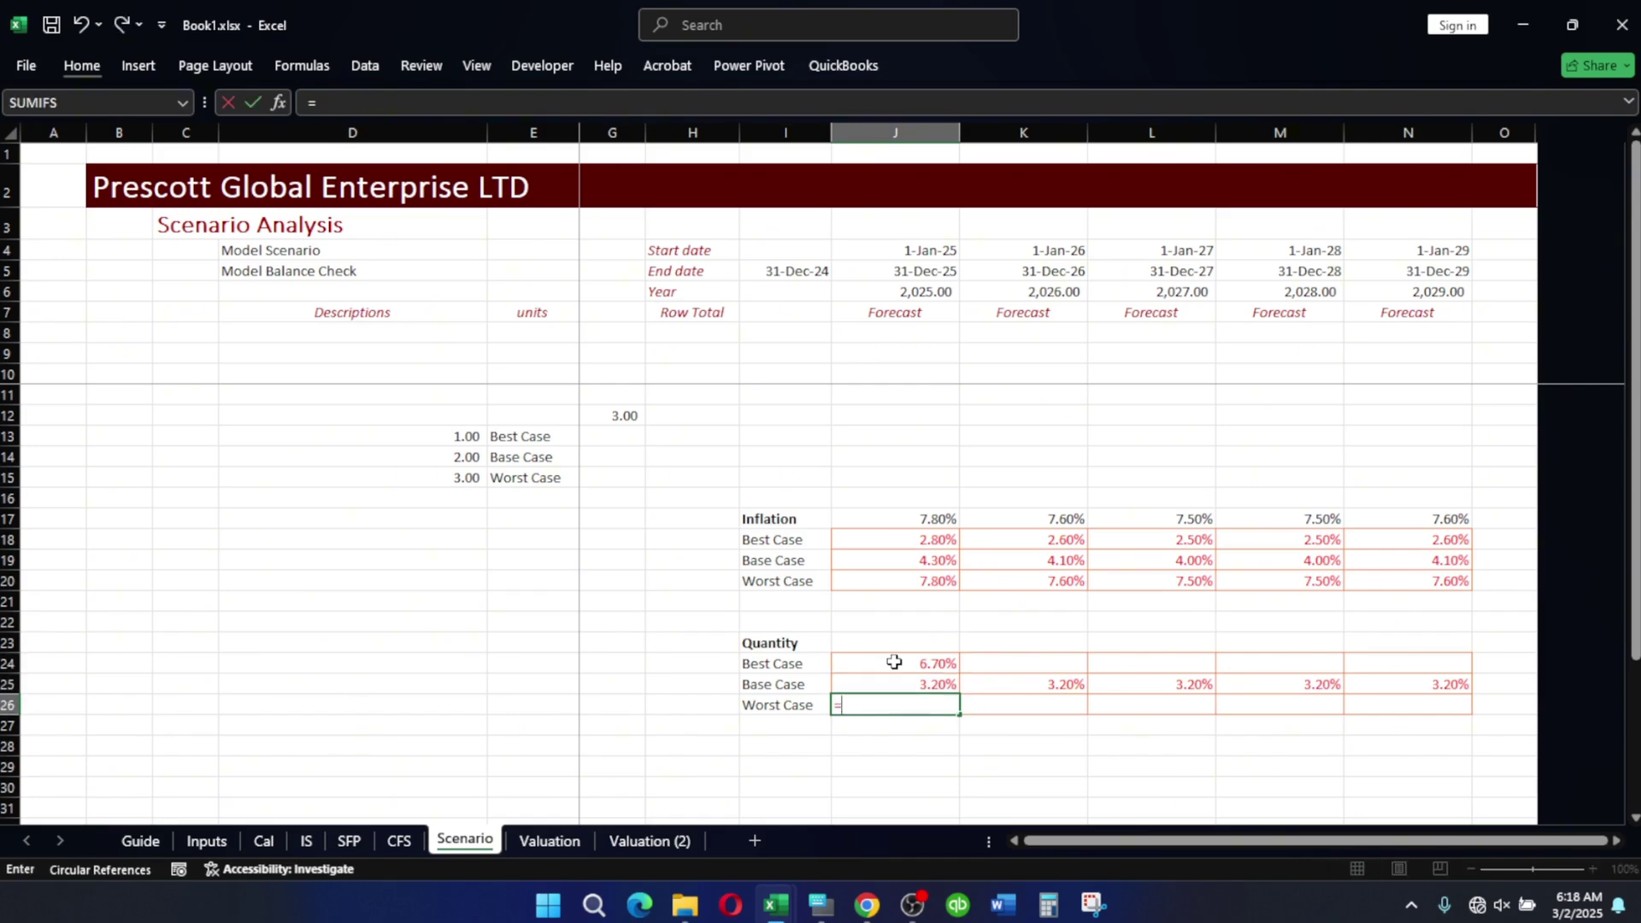
{"action": "key", "text": "Up"}
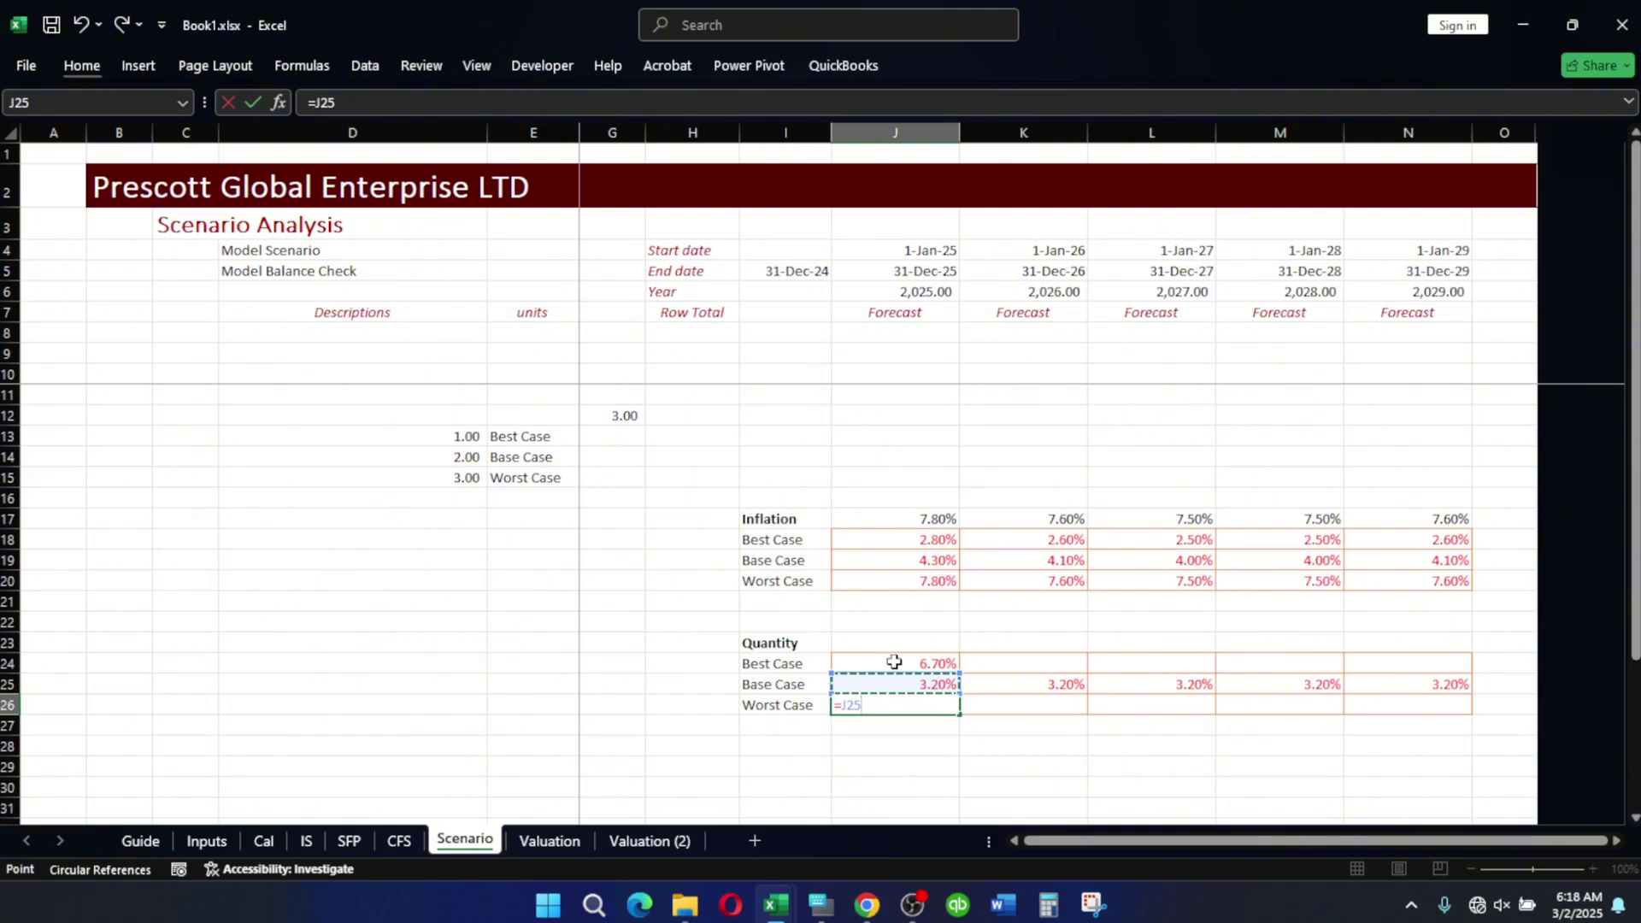
{"action": "type", "text": "_"}
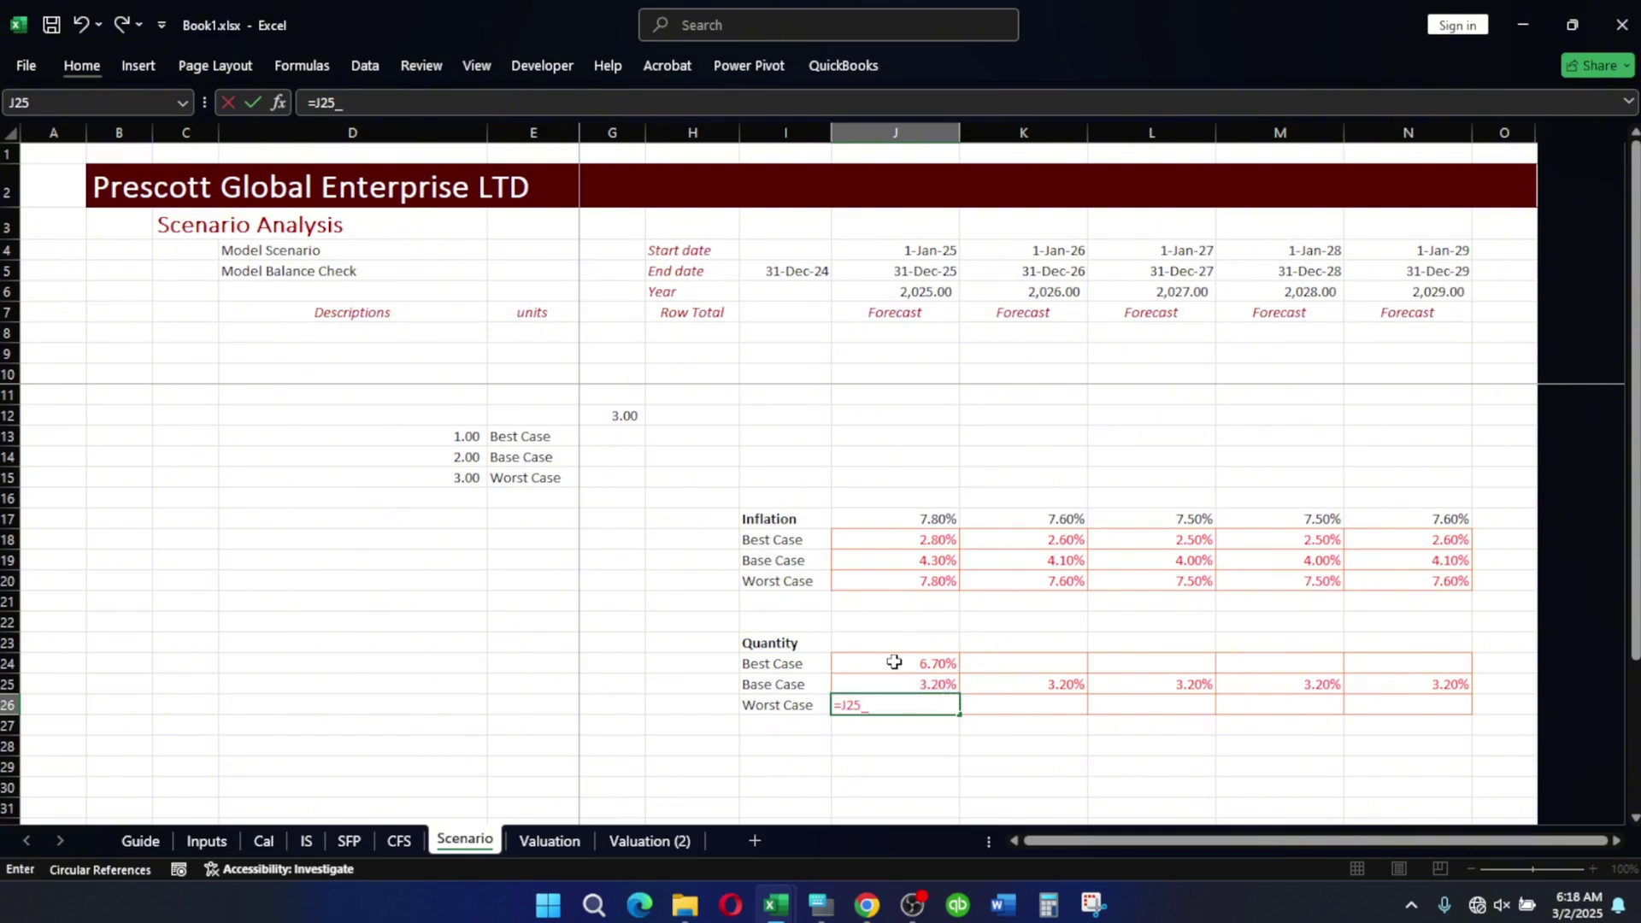
{"action": "key", "text": "BackSpace"}
{"action": "type", "text": "-"}
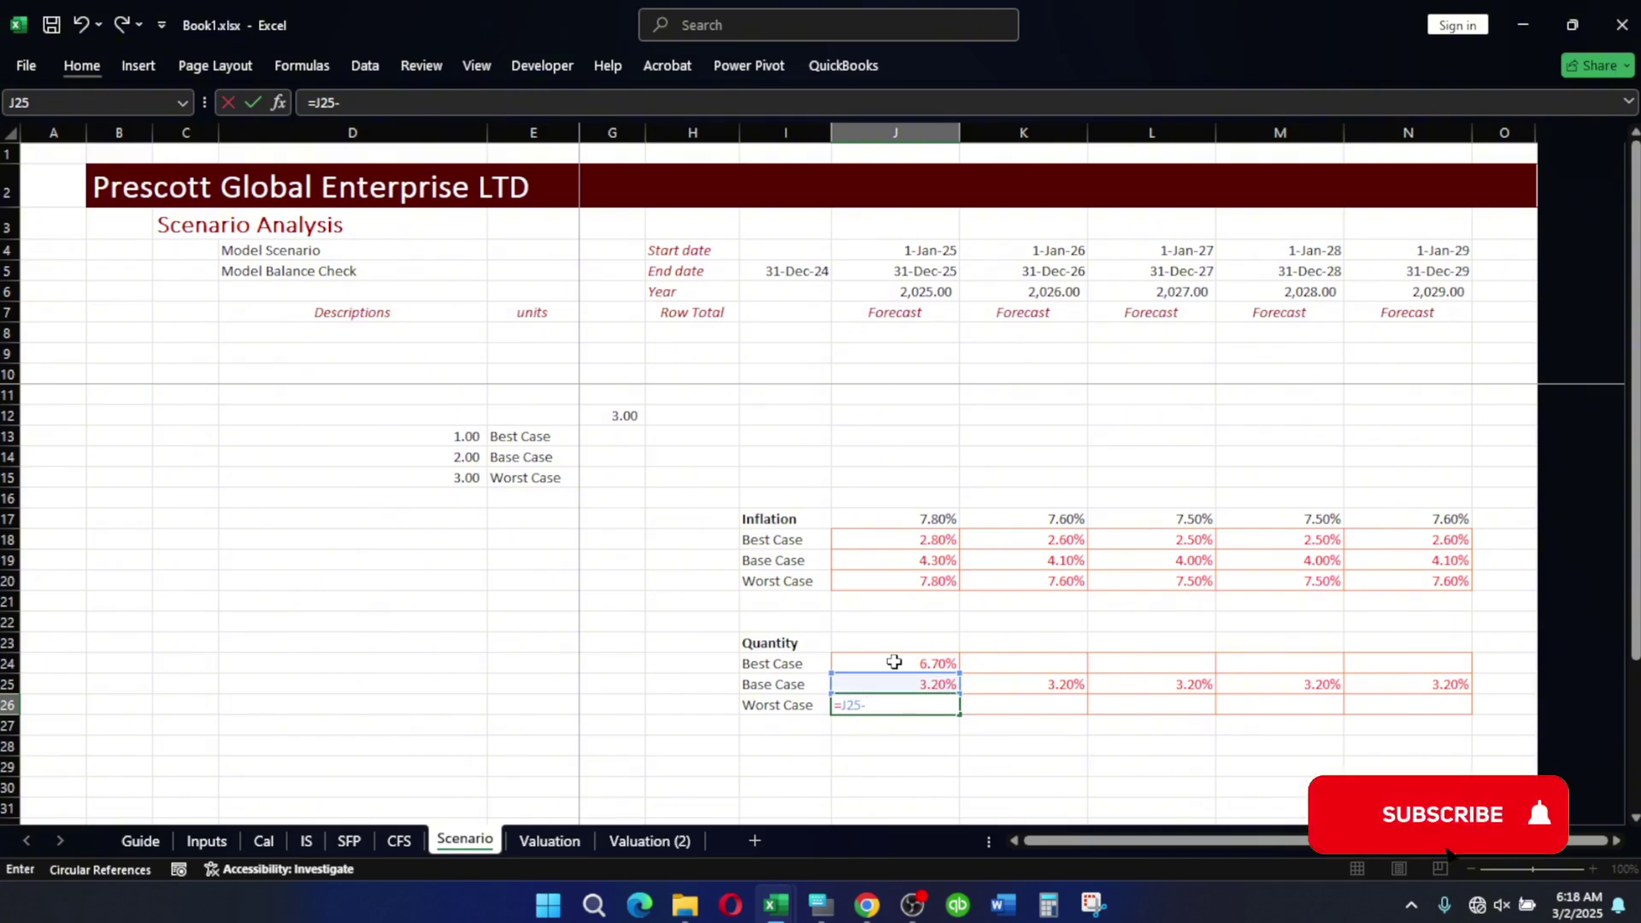
{"action": "type", "text": "2.5"}
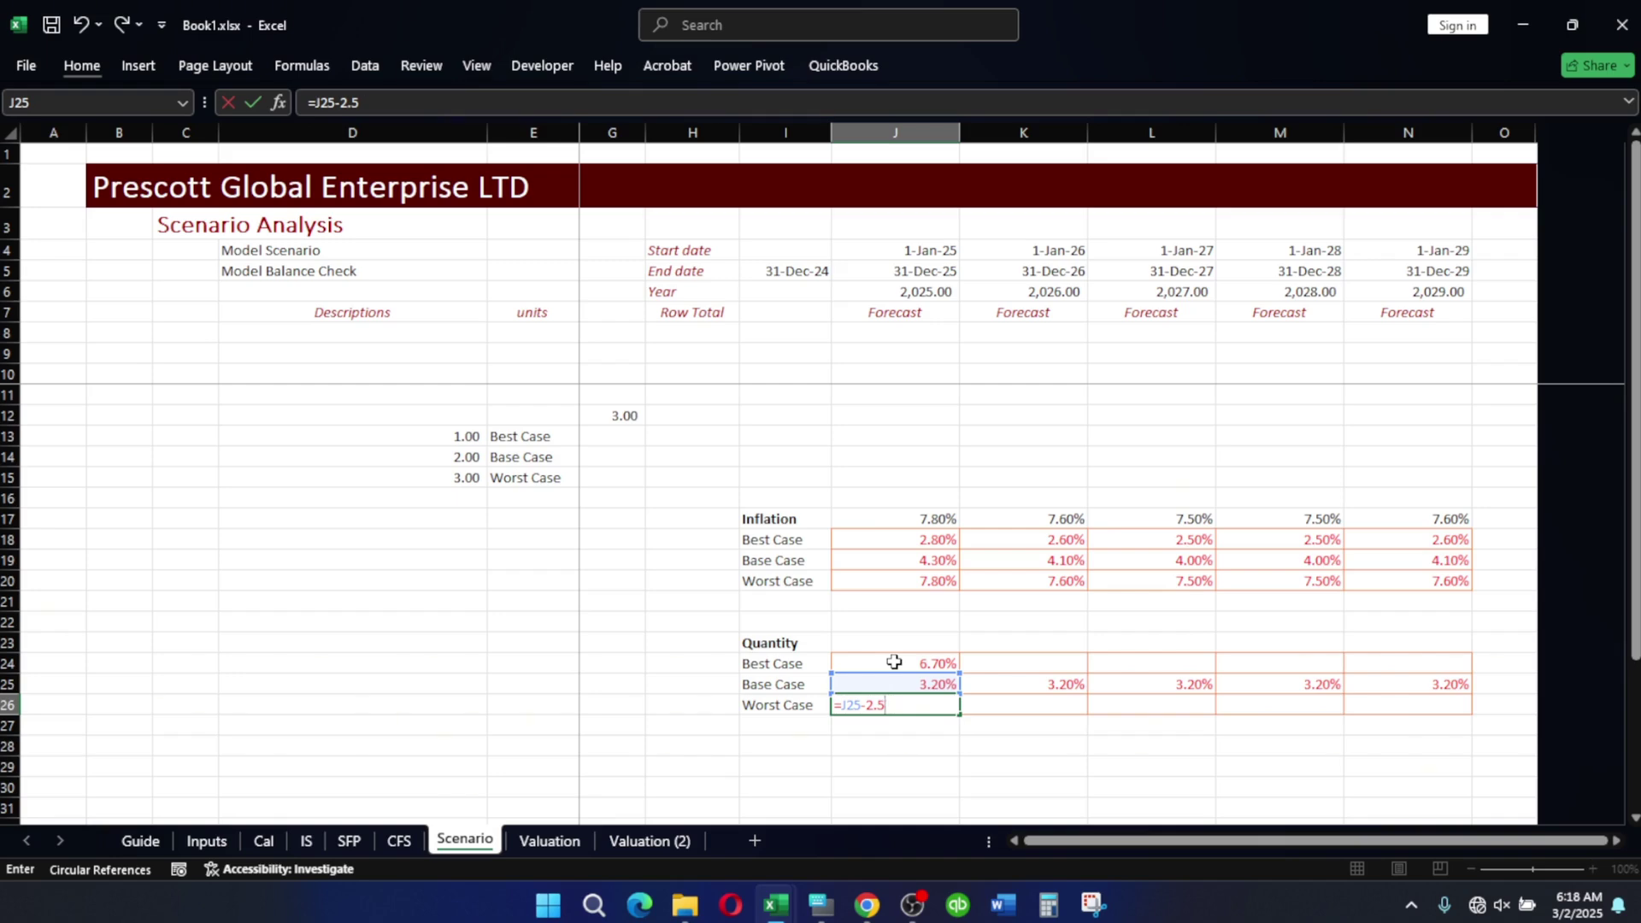
{"action": "type", "text": "%"}
{"action": "key", "text": "Return"}
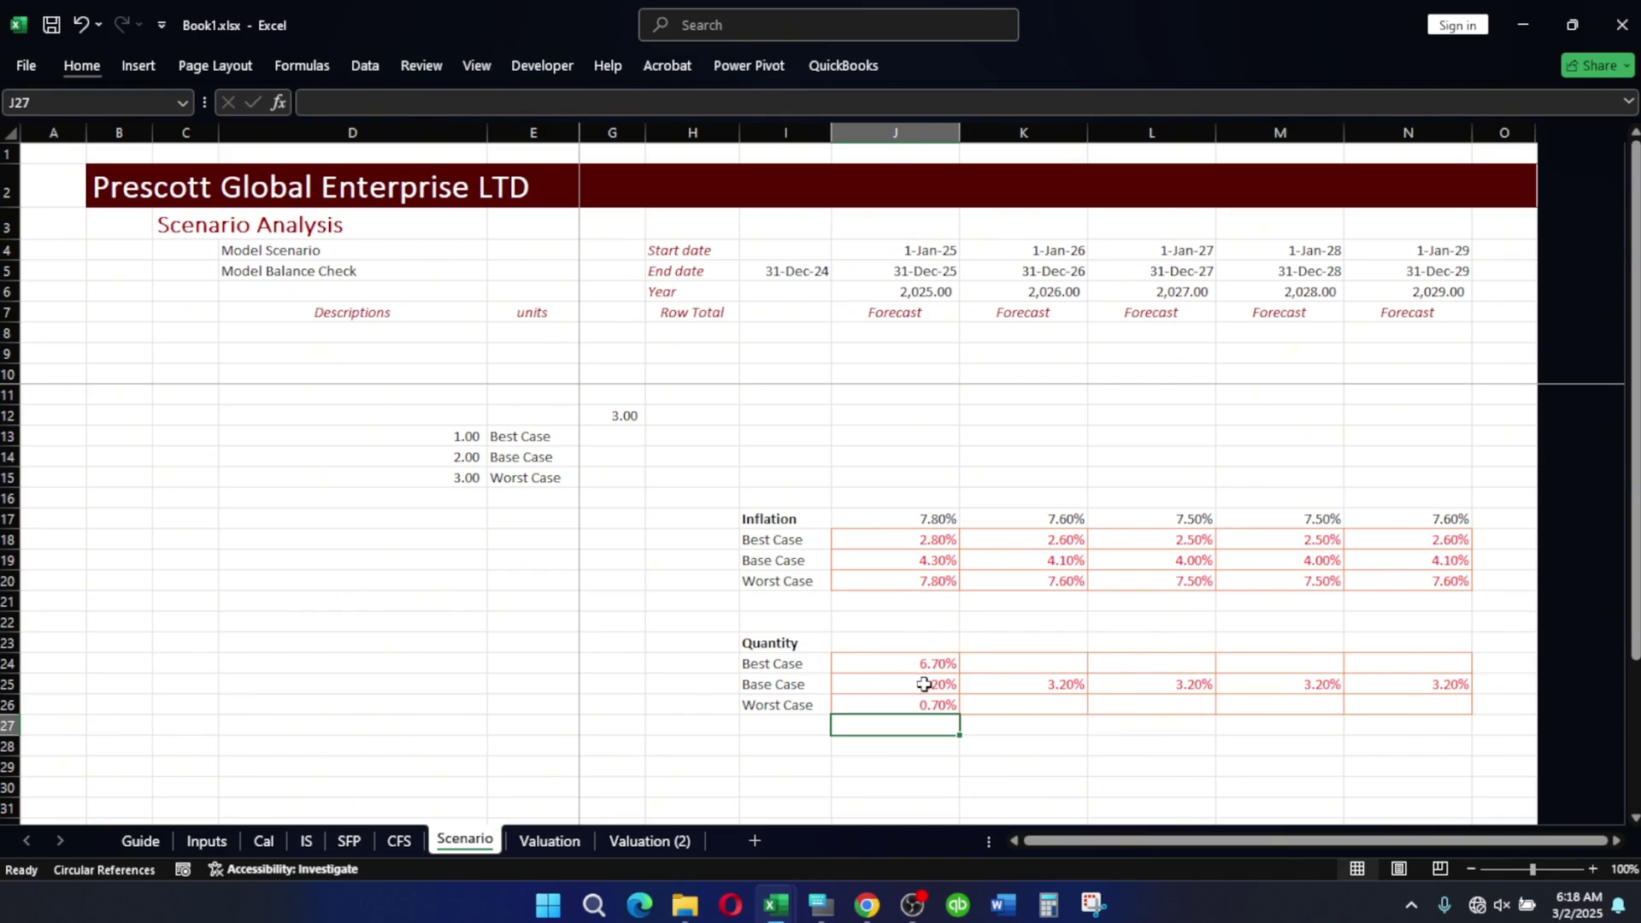
Fill the Quantity Best Case formula in J24 and the Worst Case formula in J26 across to column N.
{"action": "left_click", "coordinate": [923, 665]}
{"action": "left_click_drag", "start_coordinate": [959, 673], "coordinate": [1445, 678]}
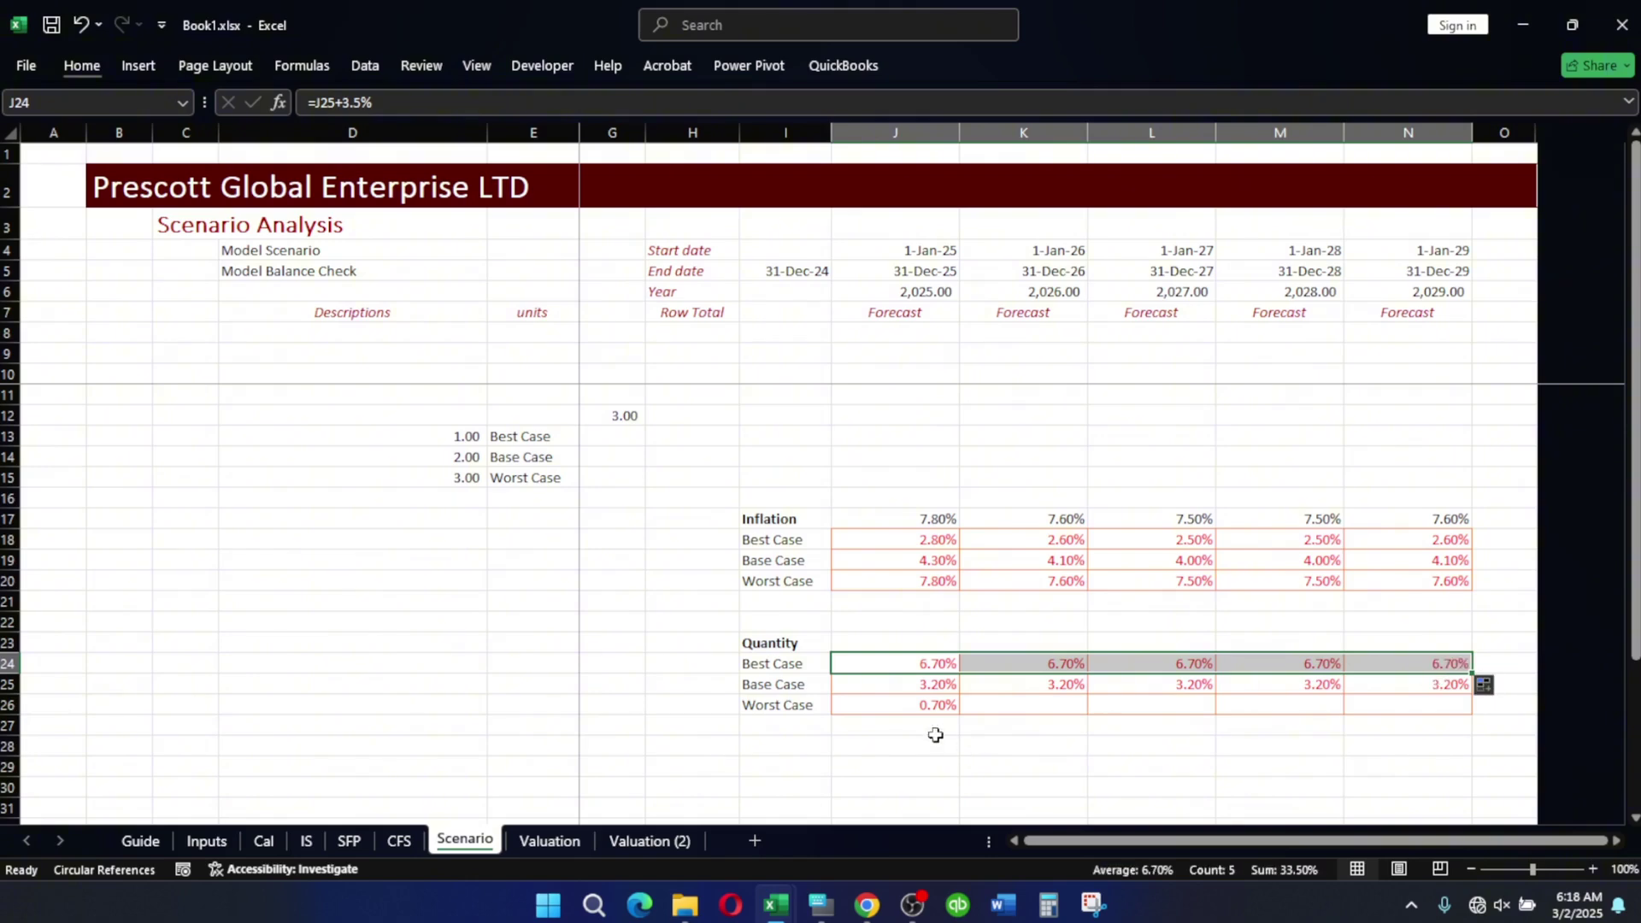
{"action": "left_click", "coordinate": [918, 706]}
{"action": "left_click_drag", "start_coordinate": [960, 715], "coordinate": [1424, 719]}
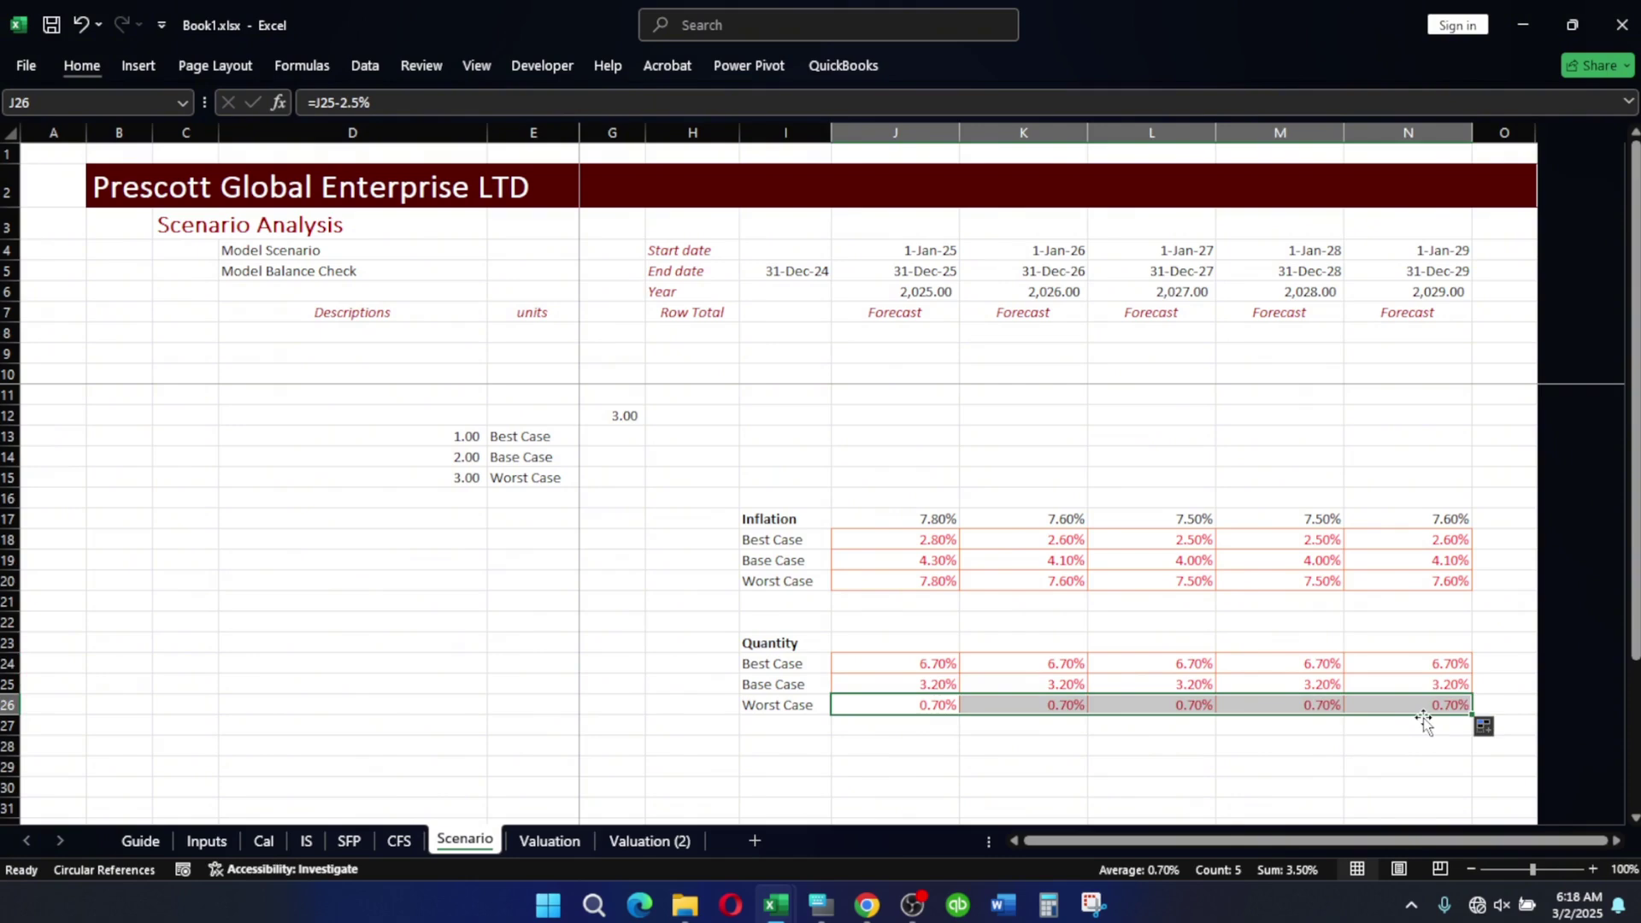
Enter the formula =CHOOSE(Switch,J24,J25,J26) in the Quantity cell J23.
{"action": "left_click", "coordinate": [914, 644]}
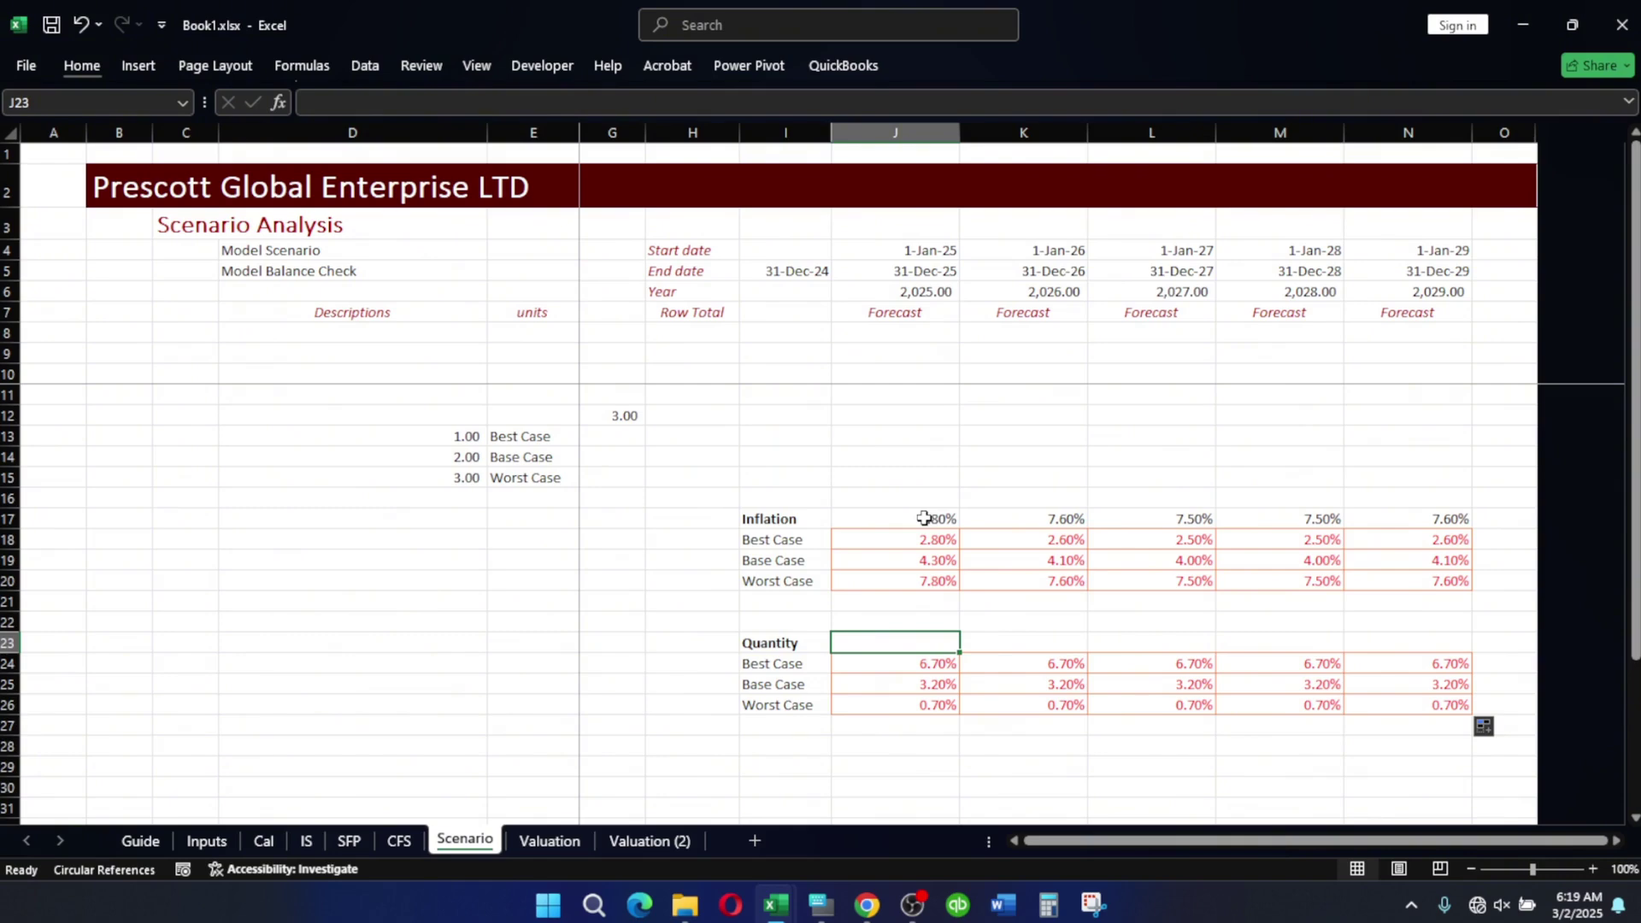
{"action": "key", "text": "Down"}
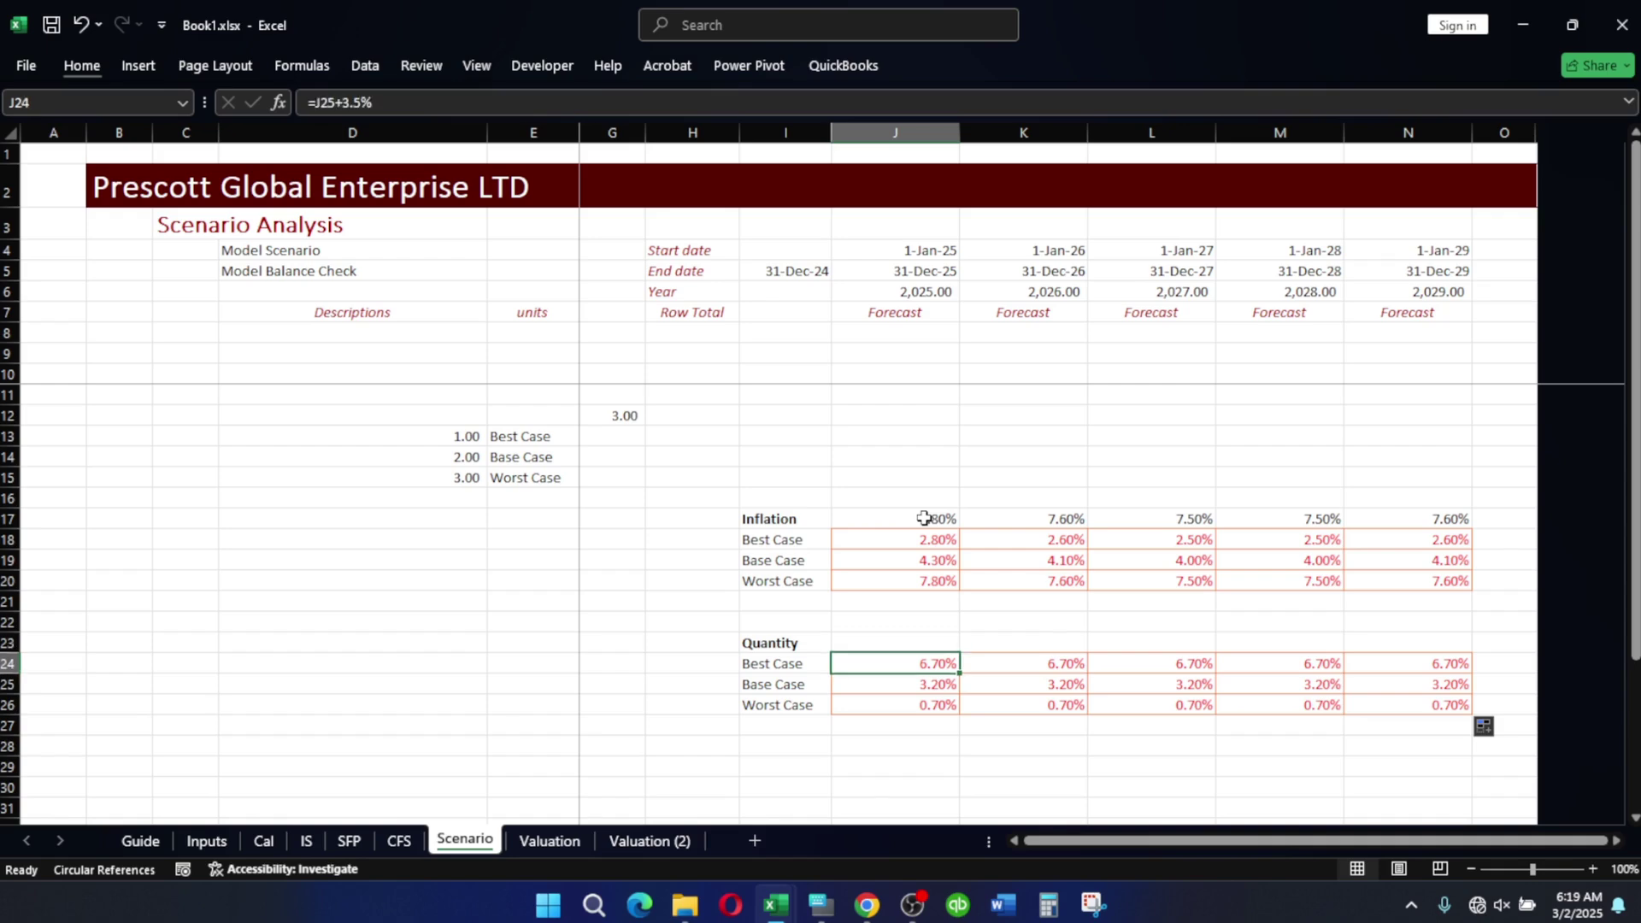
{"action": "key", "text": "Up"}
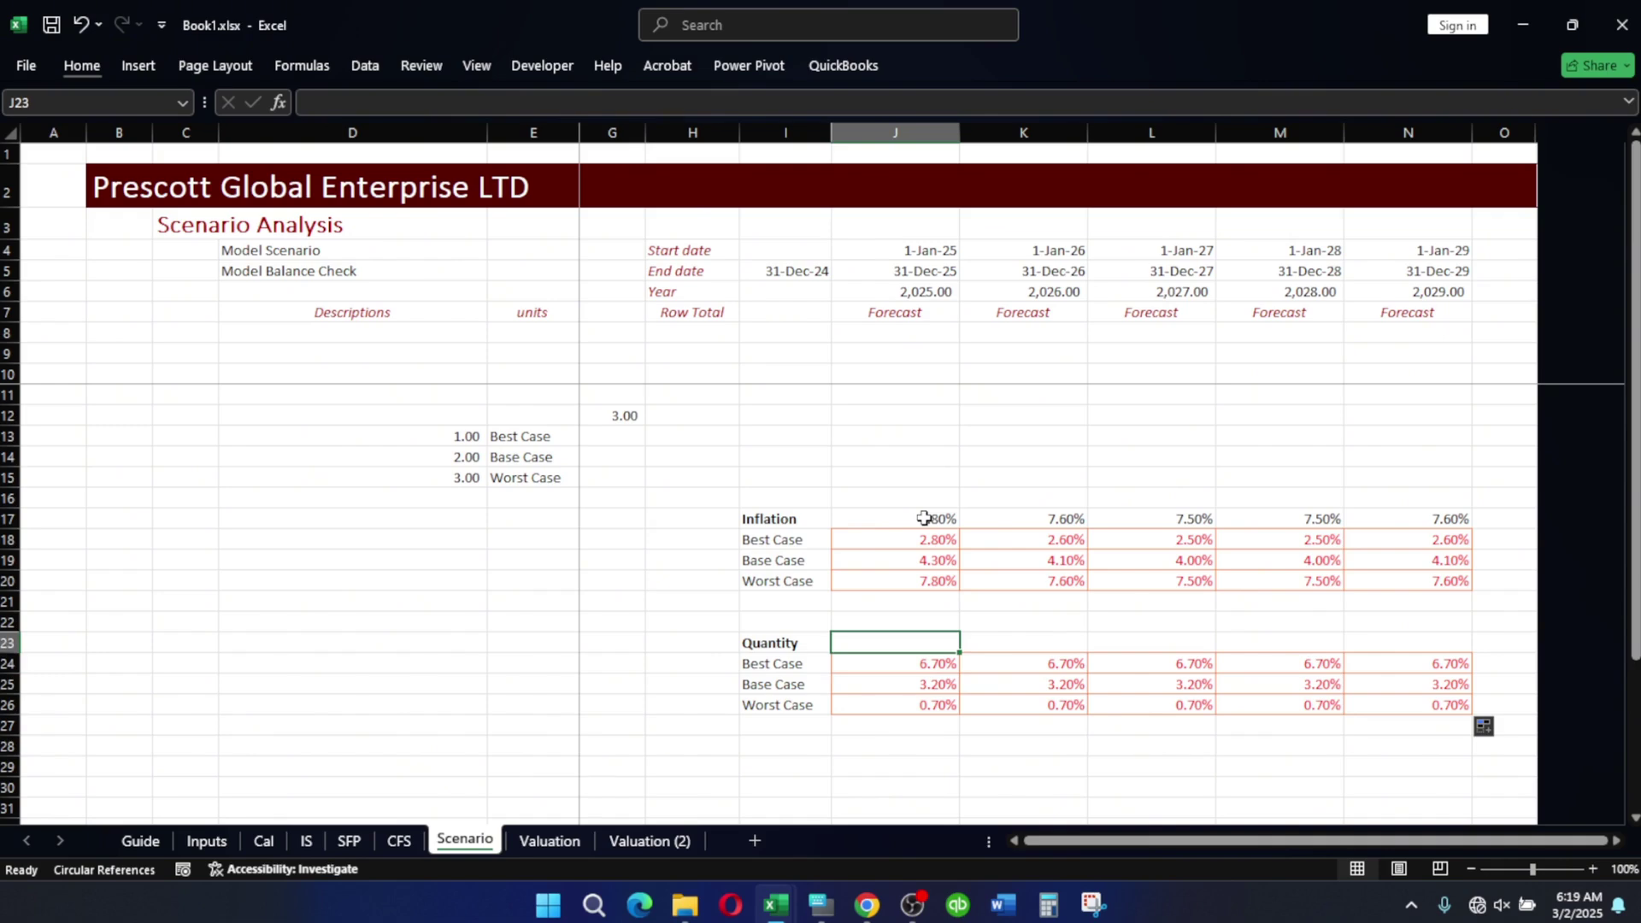
{"action": "type", "text": "="}
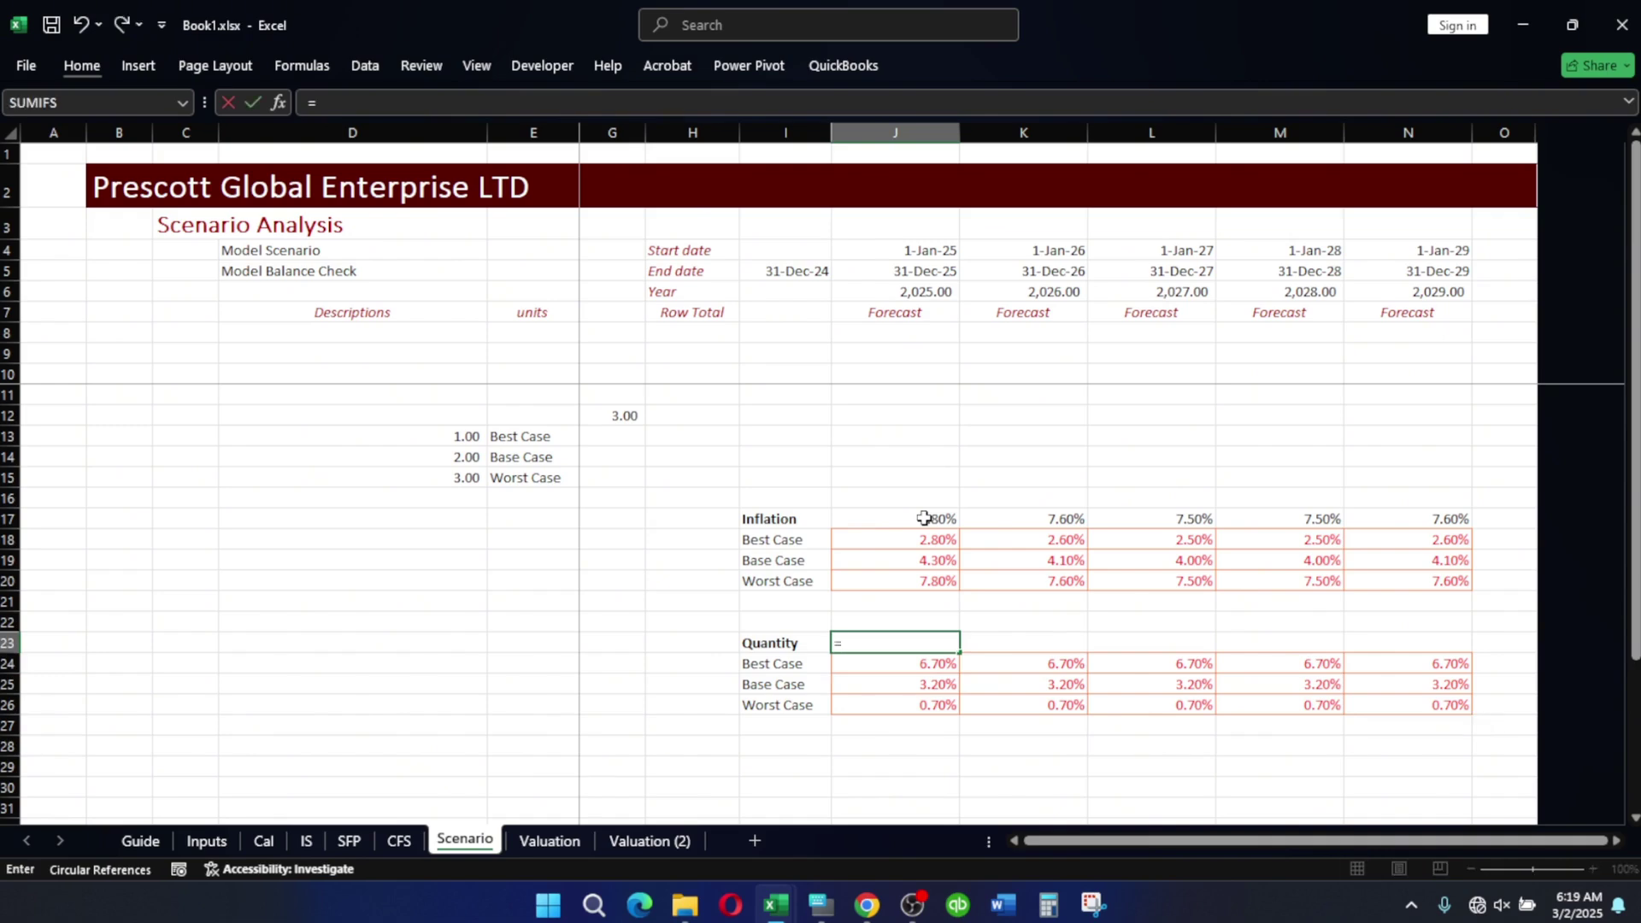
{"action": "type", "text": "cho"}
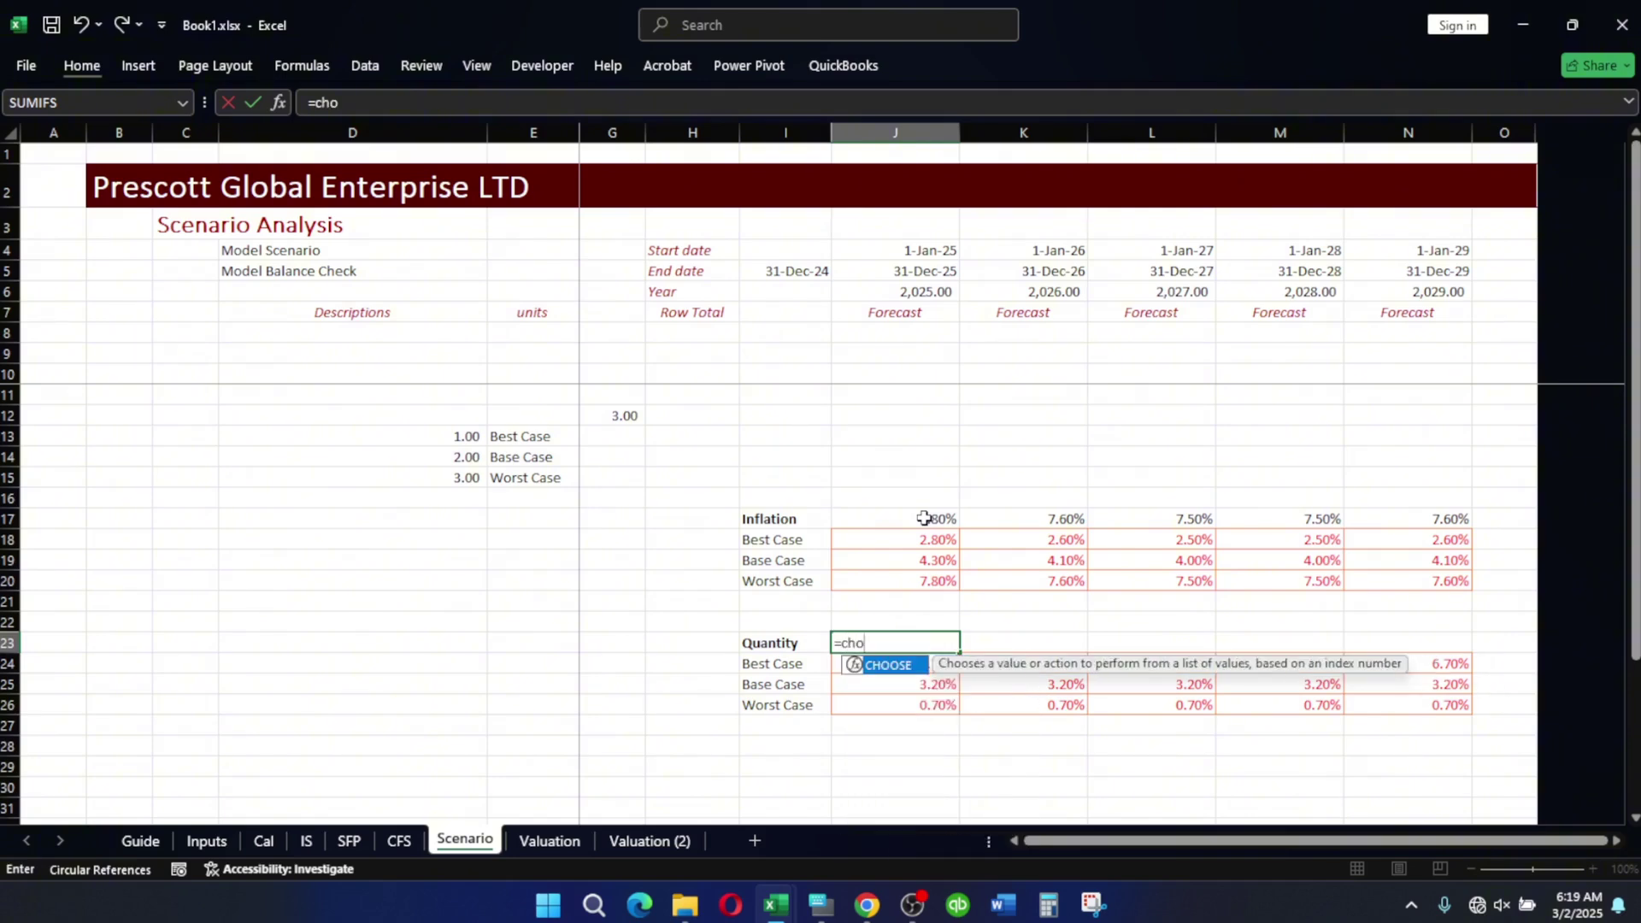
{"action": "key", "text": "Tab"}
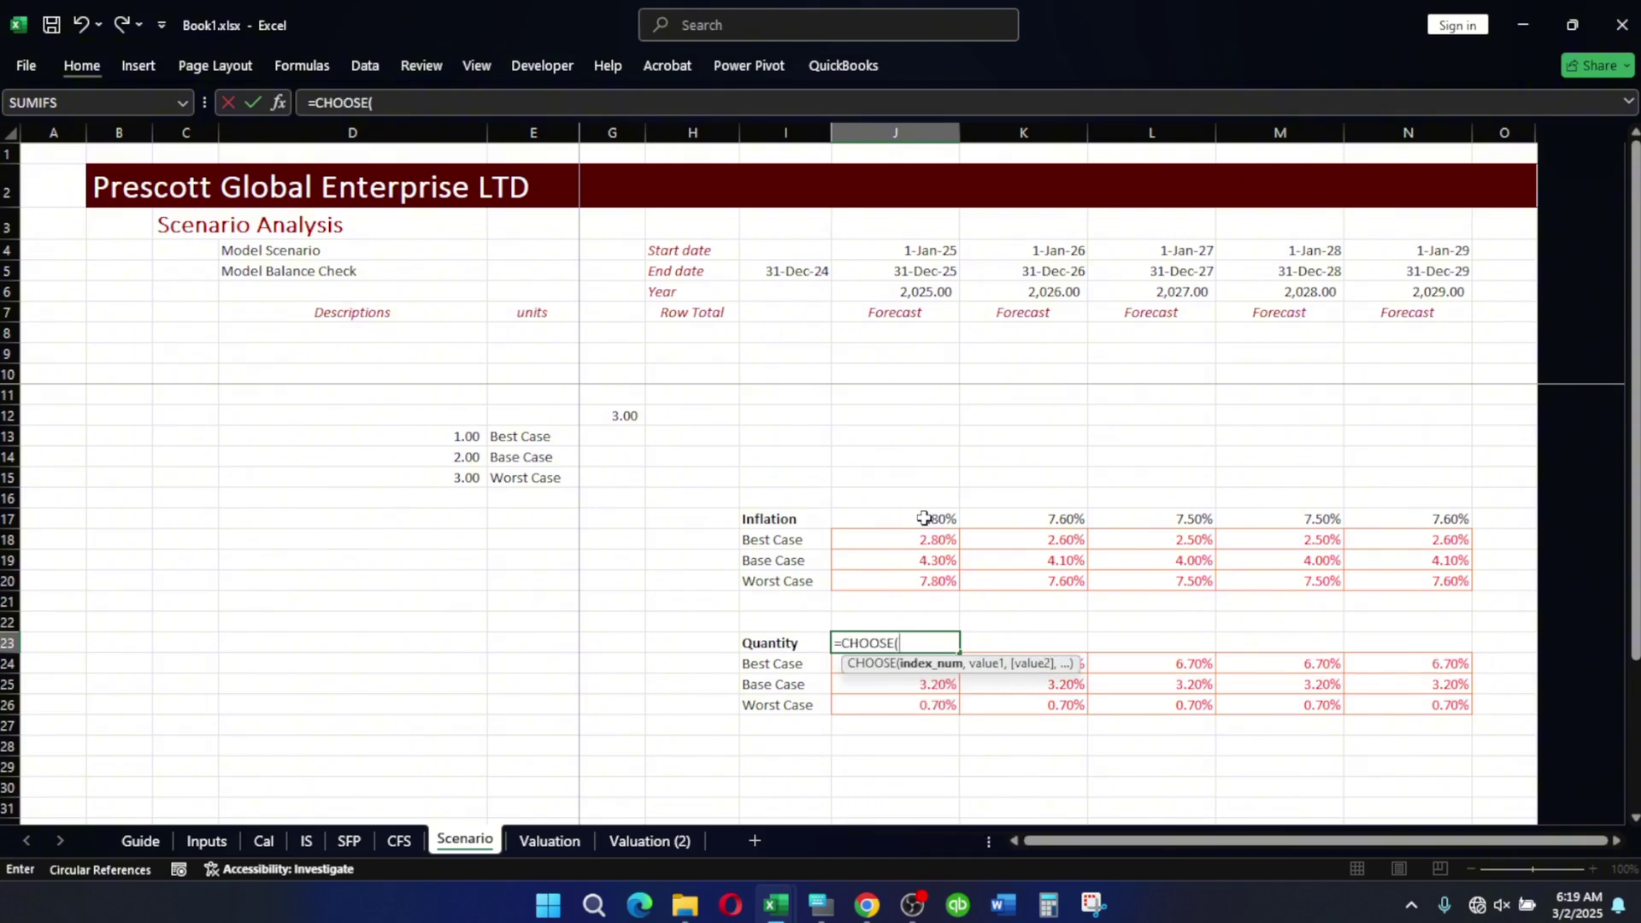
{"action": "type", "text": "swi"}
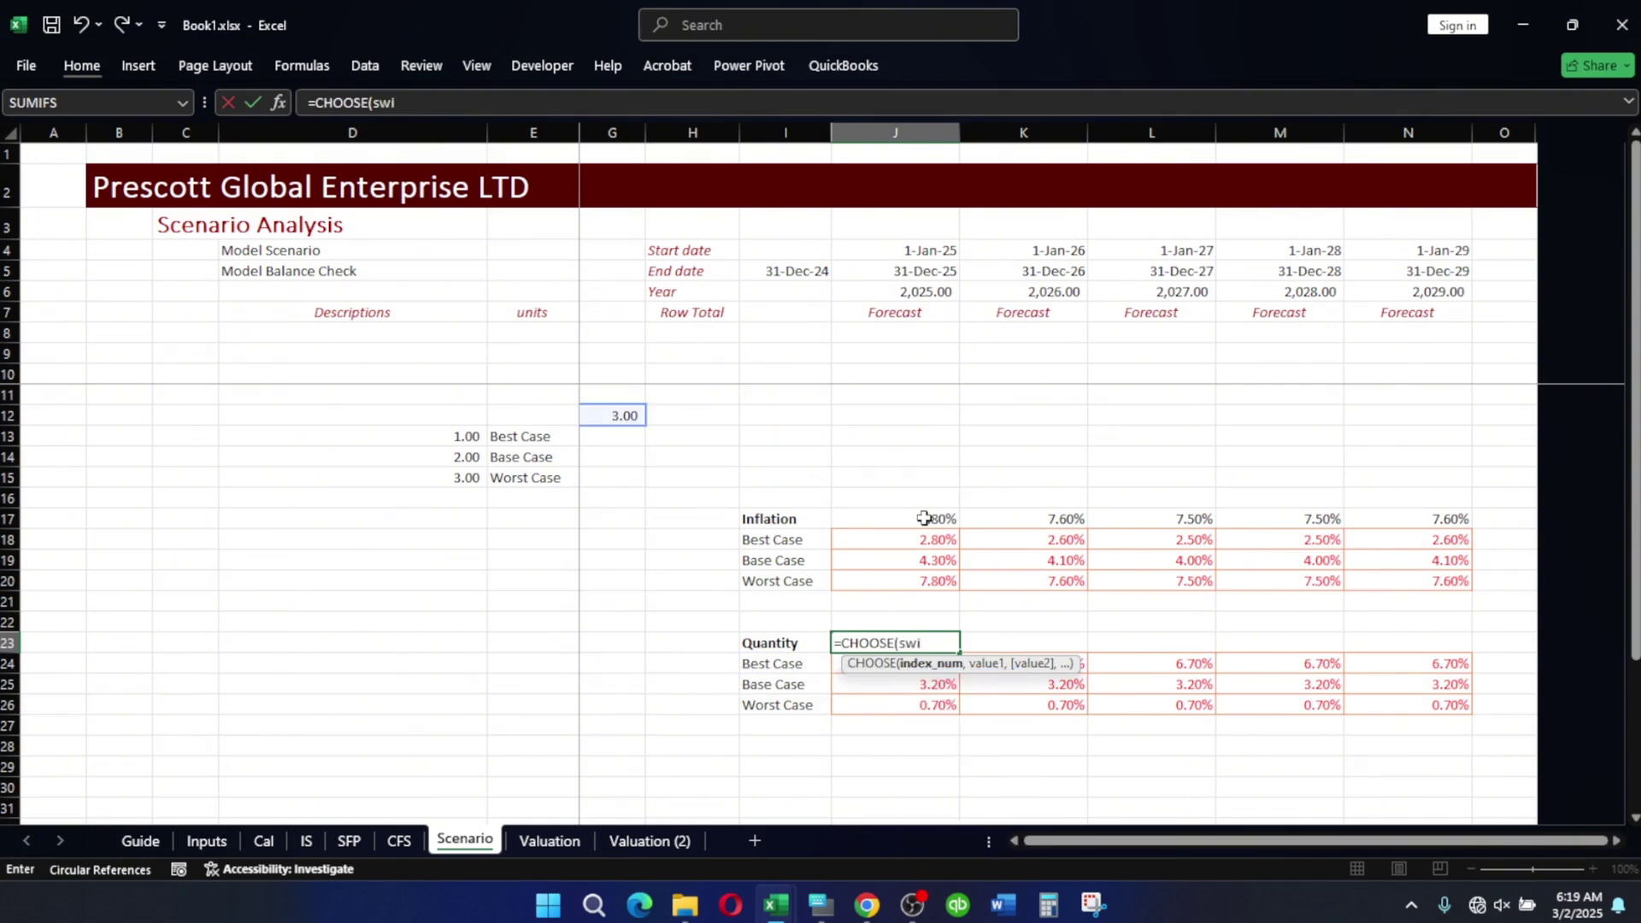
{"action": "key", "text": "Tab"}
{"action": "type", "text": ","}
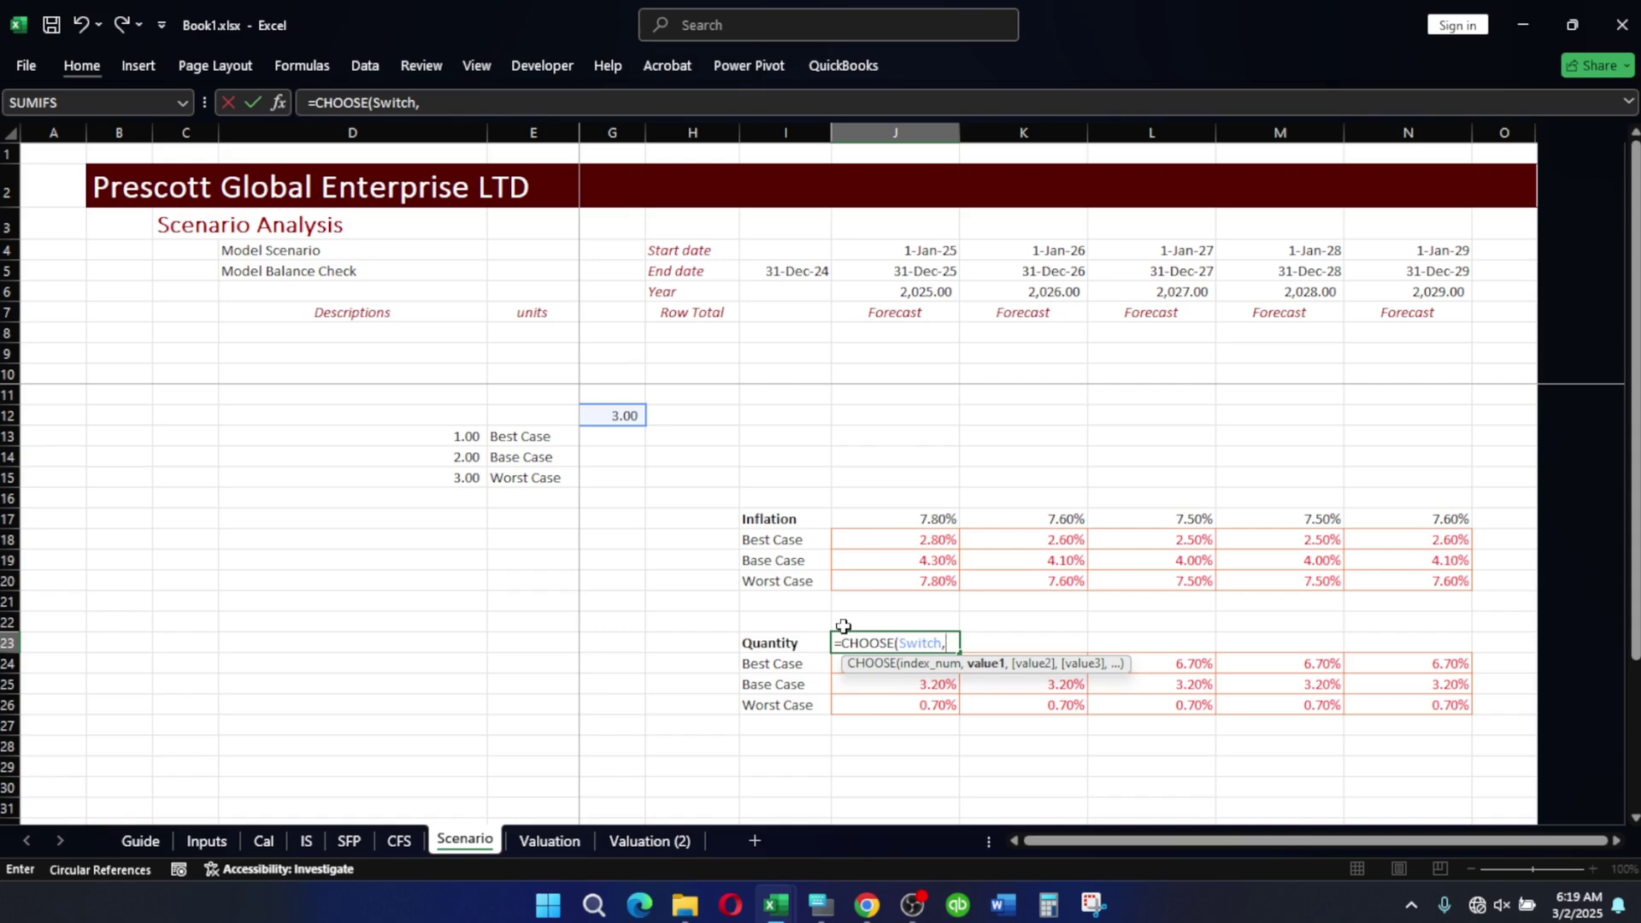
{"action": "left_click", "coordinate": [834, 669]}
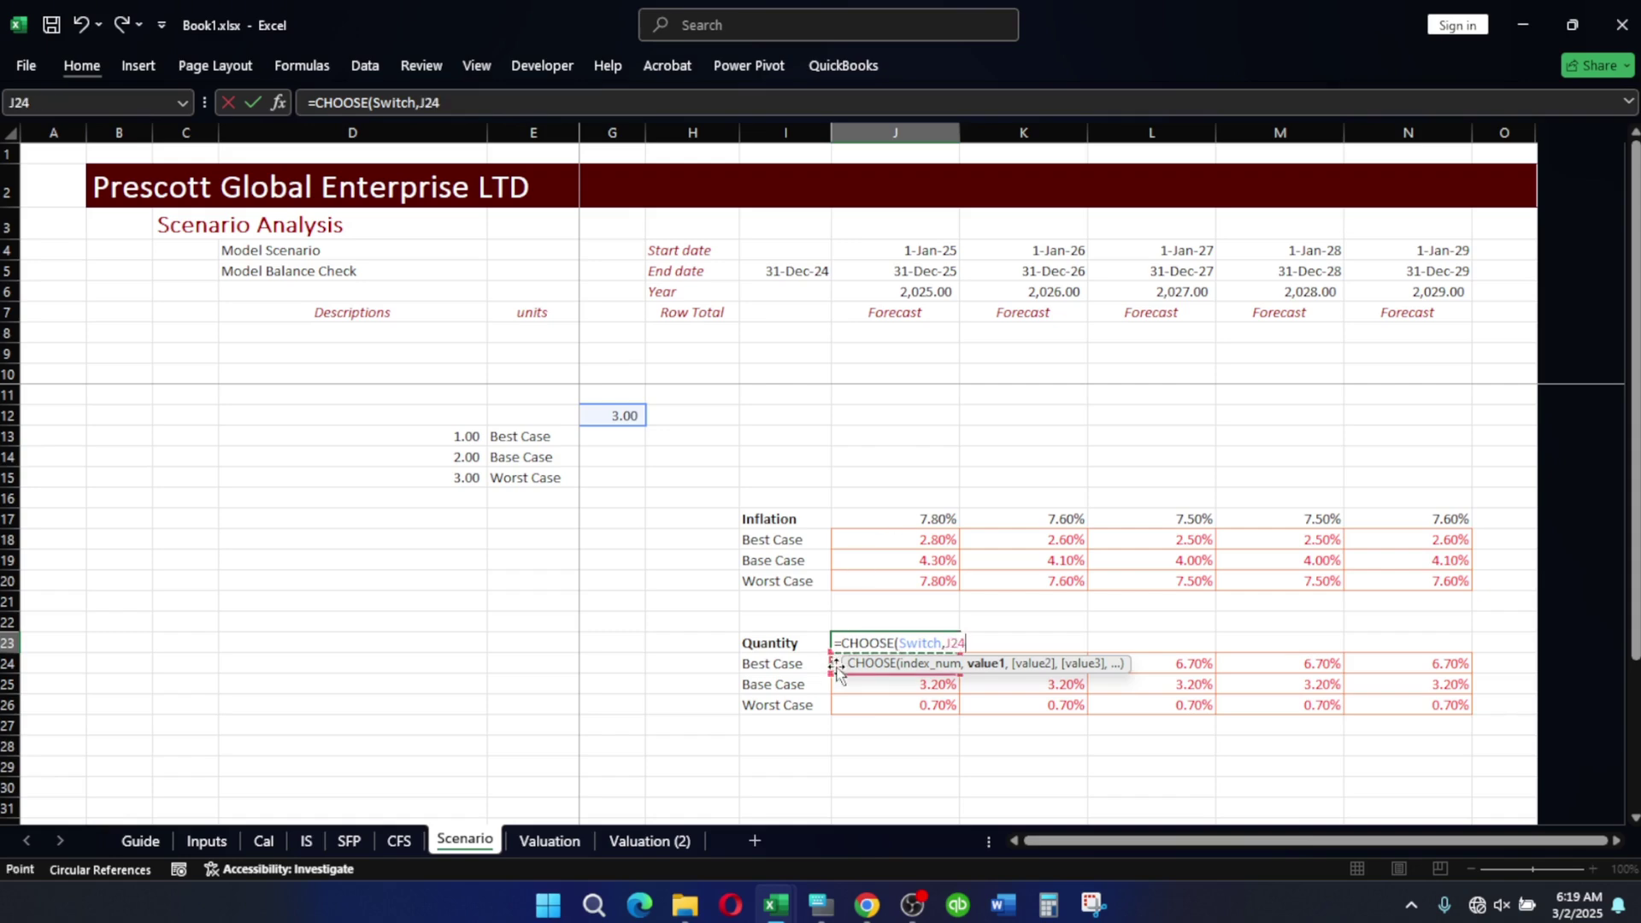
{"action": "type", "text": ","}
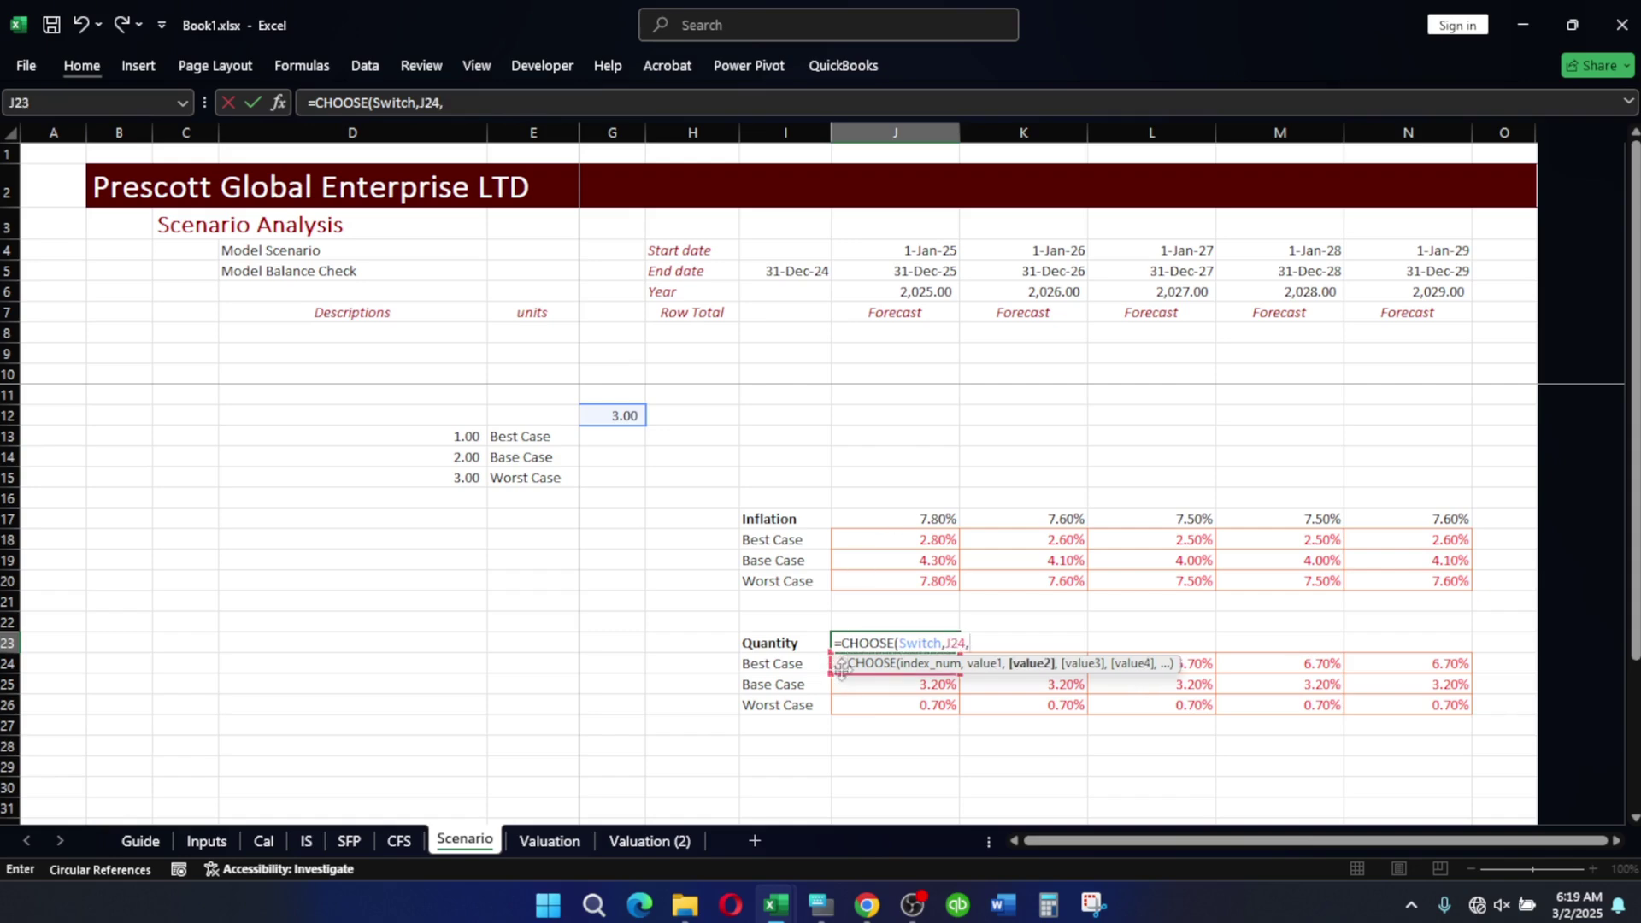
{"action": "left_click", "coordinate": [851, 689]}
{"action": "type", "text": ","}
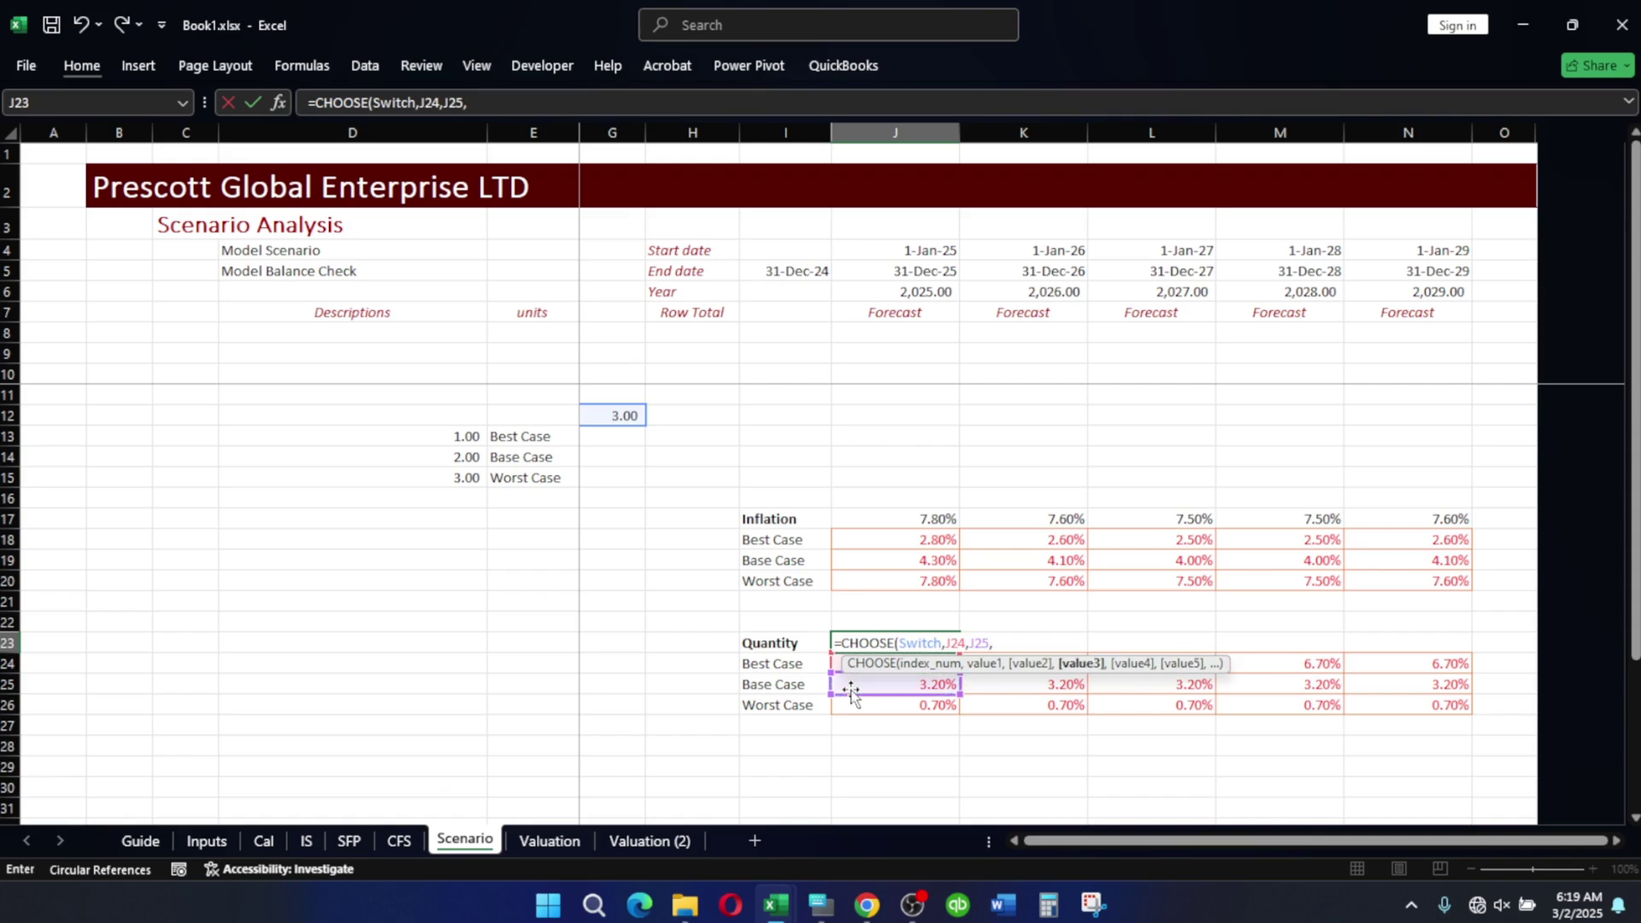
{"action": "left_click", "coordinate": [884, 709]}
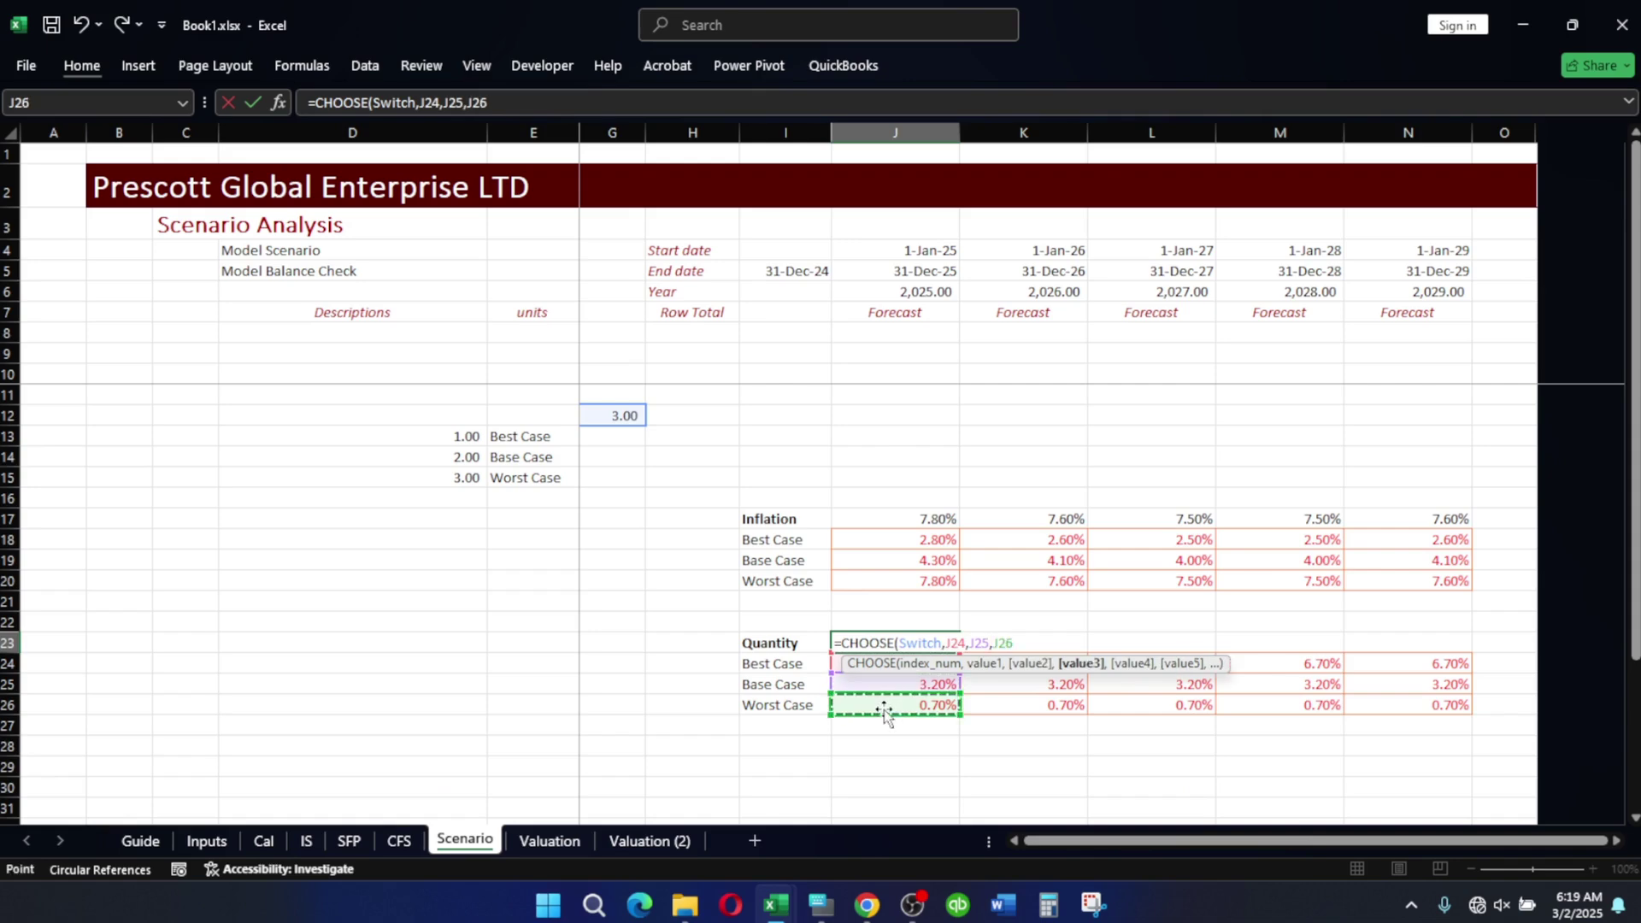
{"action": "type", "text": ")"}
{"action": "key", "text": "Return"}
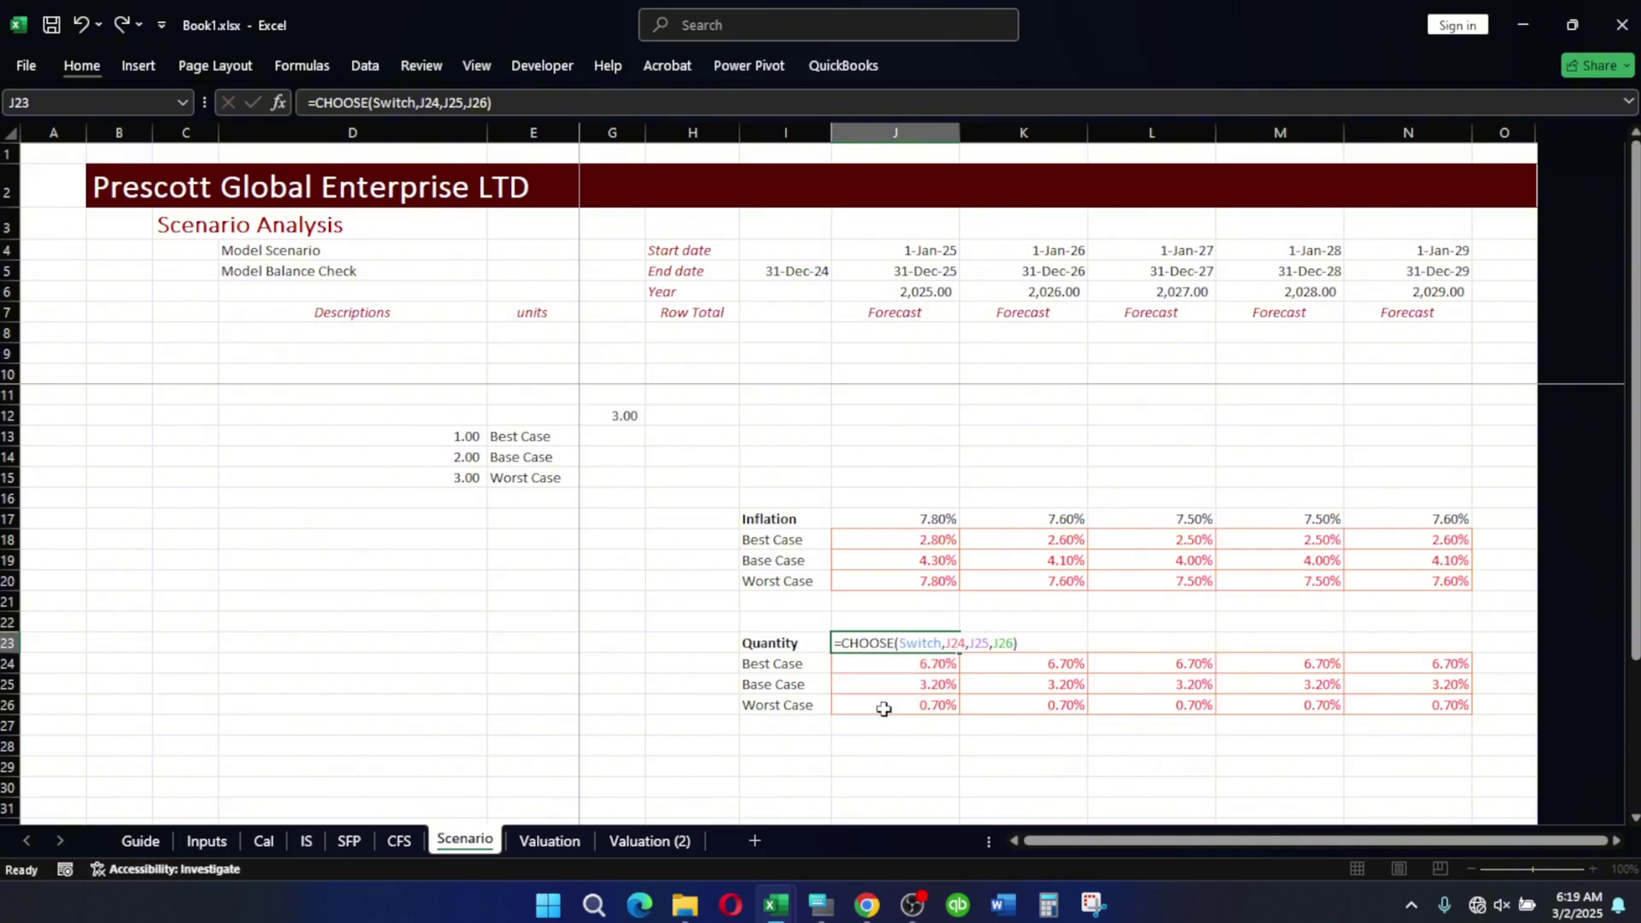
Fill the Quantity CHOOSE formula in J23 across to N23 and apply the Percentage cell style to the row.
{"action": "left_click", "coordinate": [936, 643]}
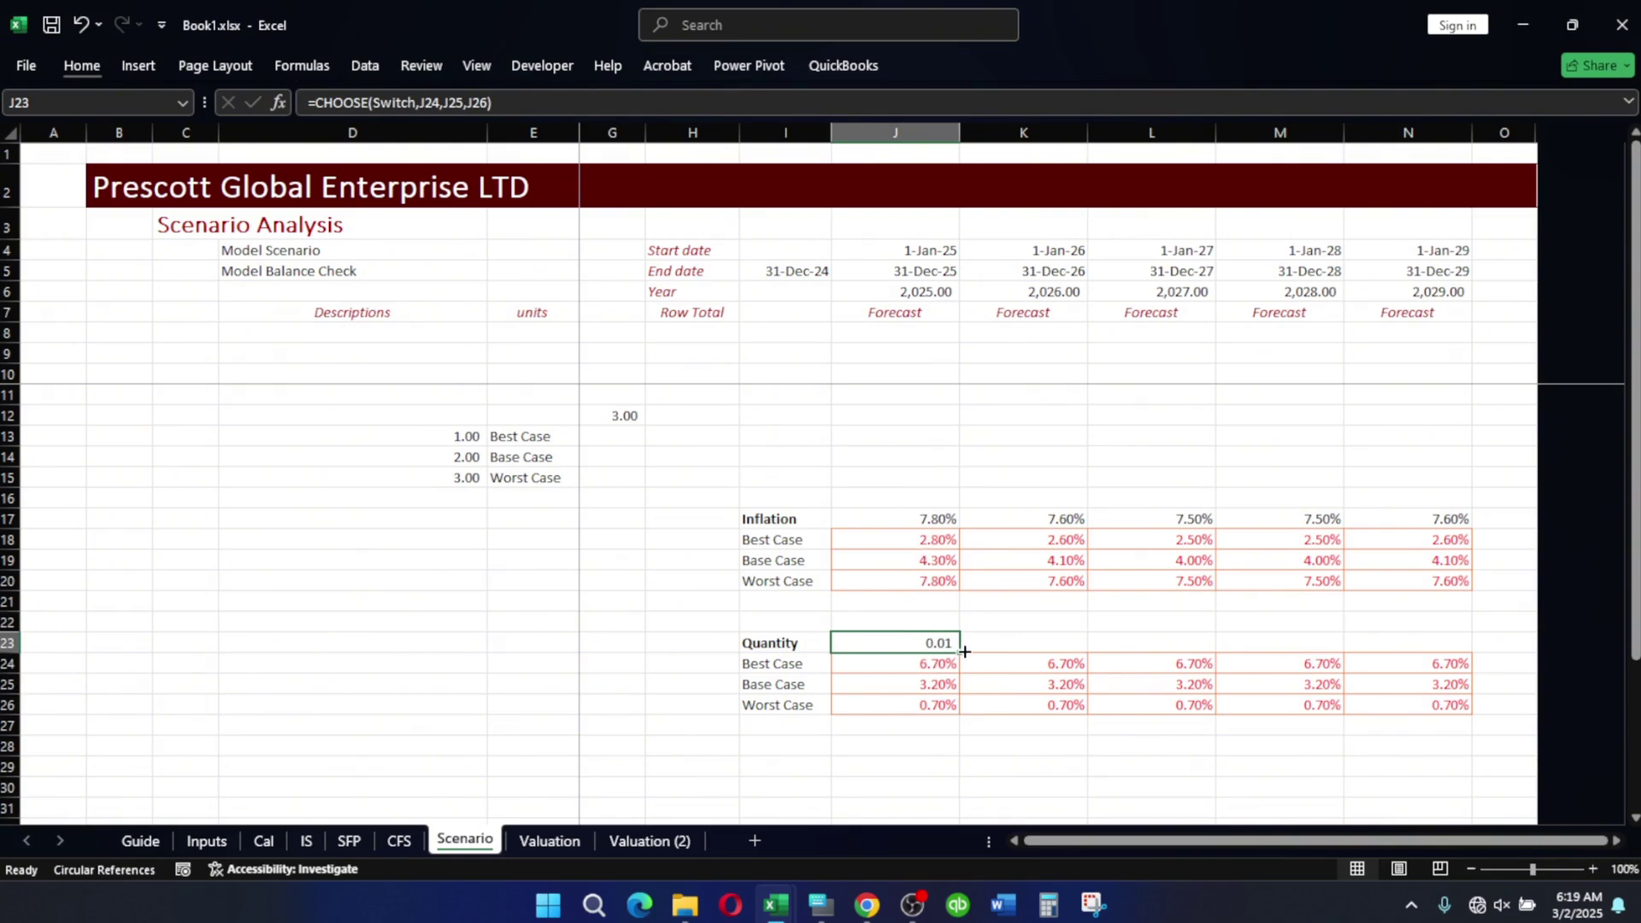
{"action": "left_click_drag", "start_coordinate": [959, 652], "coordinate": [1411, 677]}
{"action": "key", "text": "alt+h"}
{"action": "key", "text": "j"}
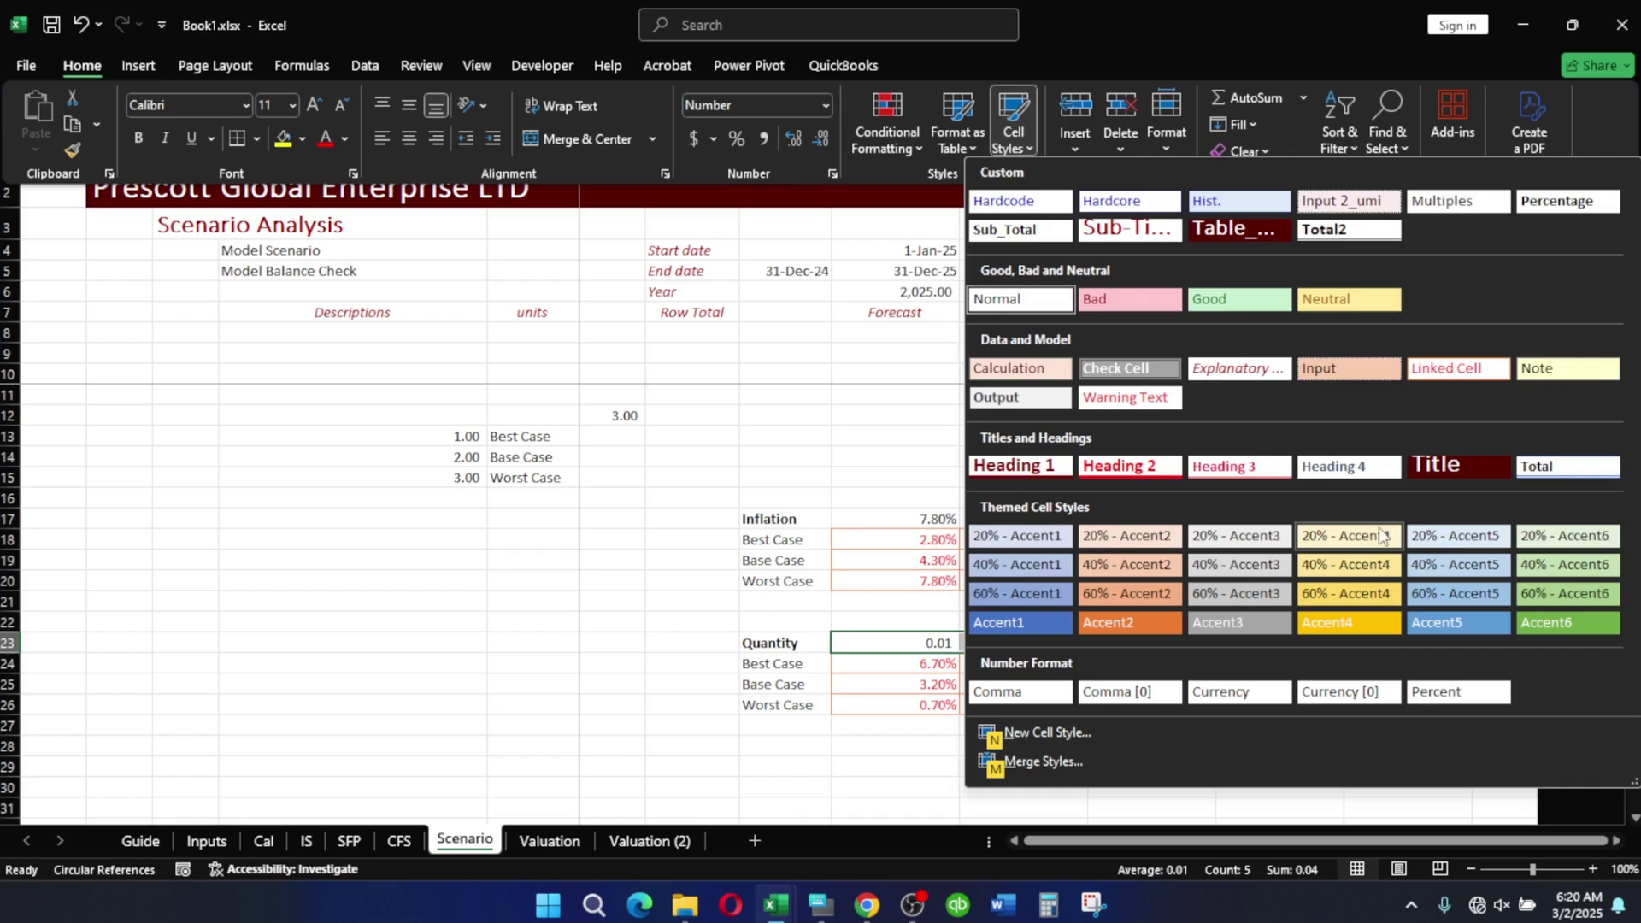
{"action": "left_click", "coordinate": [1547, 205]}
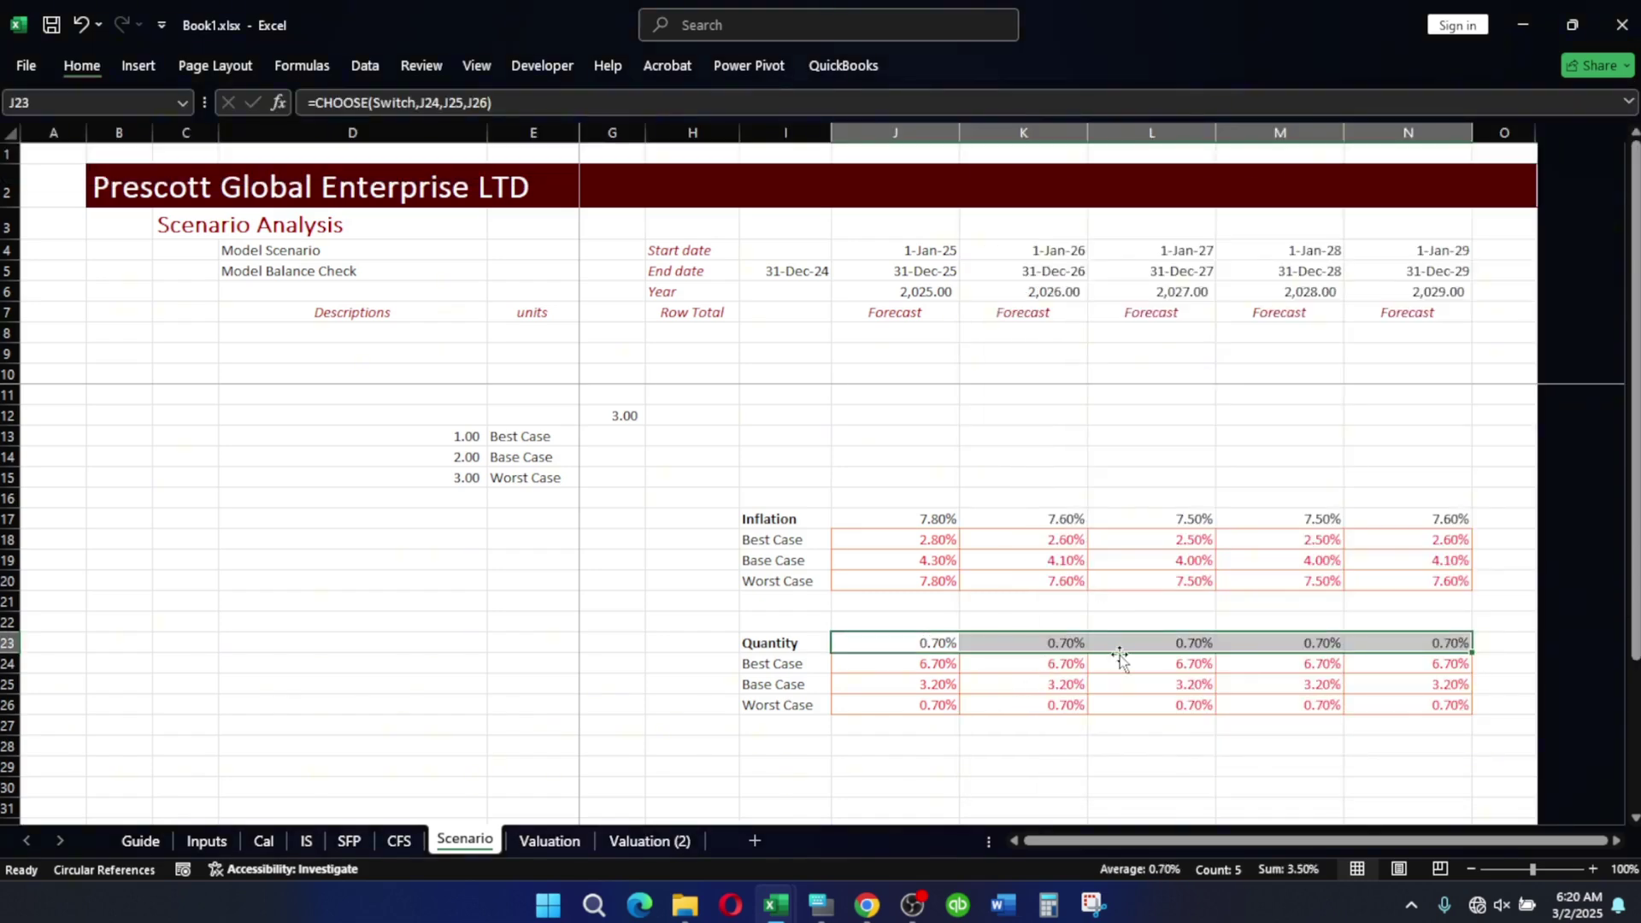
Set the scenario switch in cell G12 to 2 to test the Base Case.
{"action": "left_click", "coordinate": [1015, 681]}
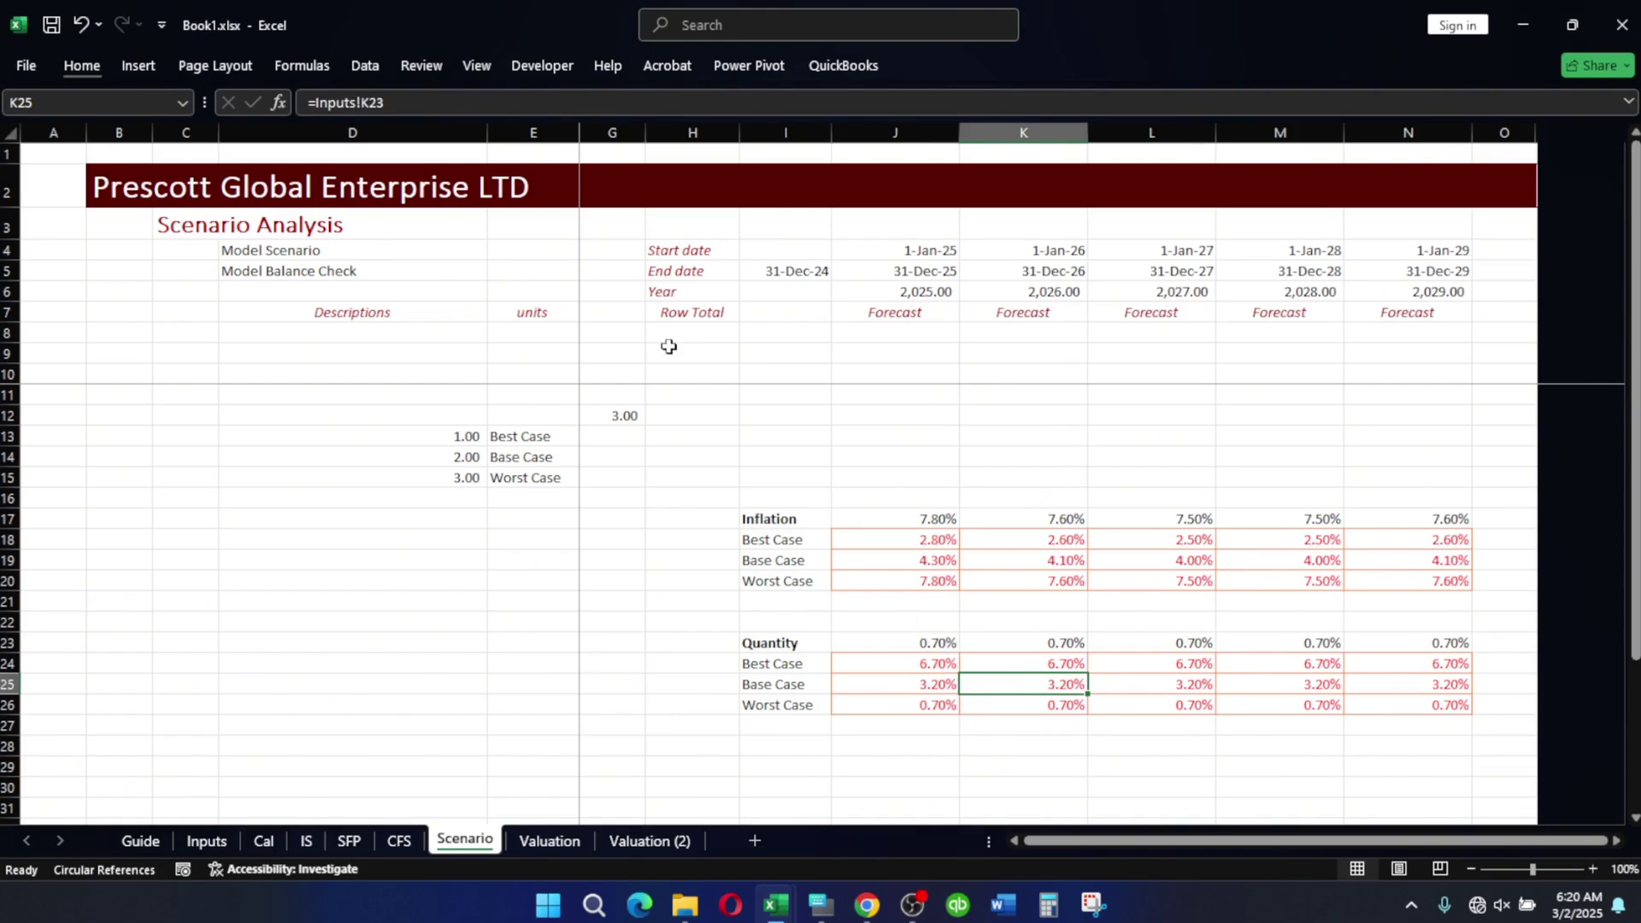
{"action": "left_click", "coordinate": [622, 417]}
{"action": "type", "text": "2"}
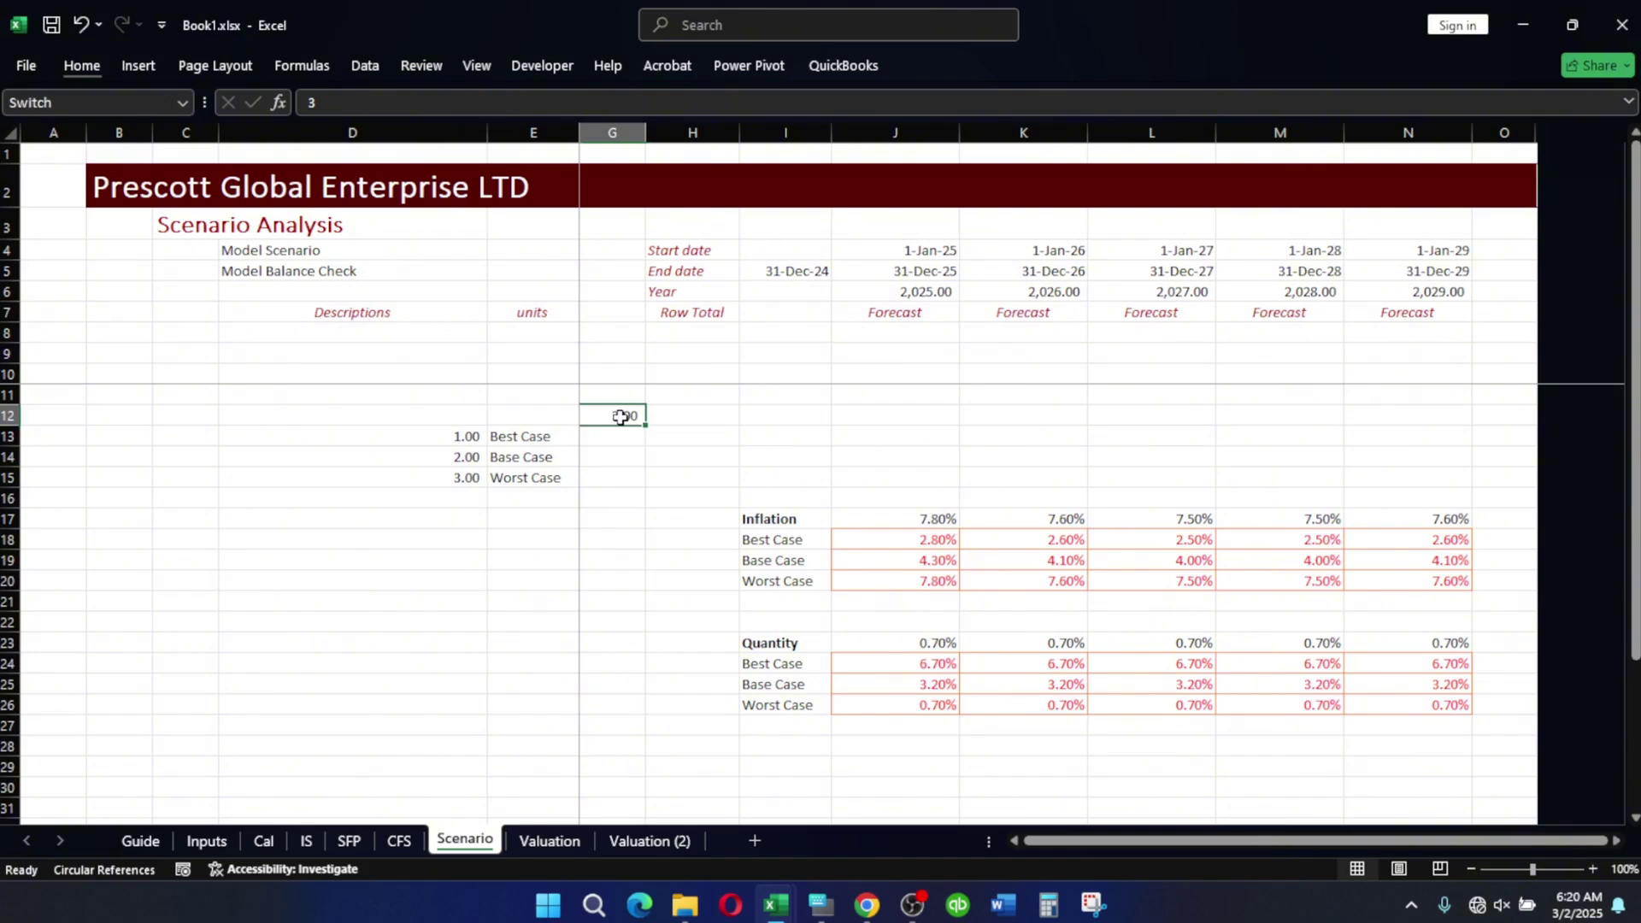
{"action": "key", "text": "Return"}
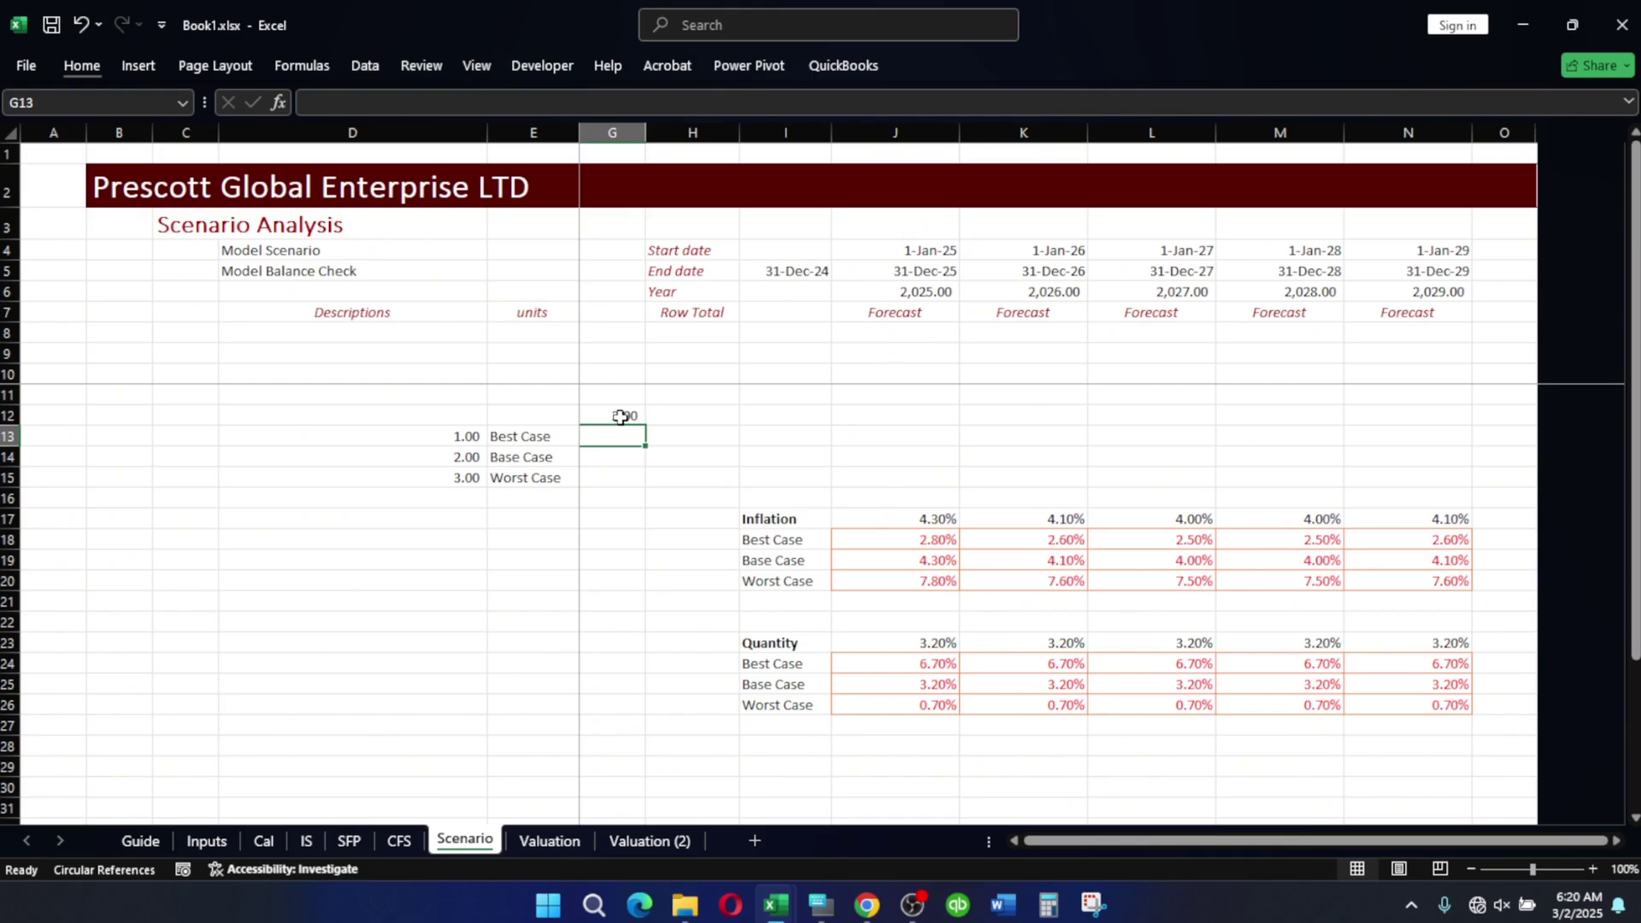
Bring up the On-Screen Keyboard and set the scenario switch in cell G12 to 1.
{"action": "left_click", "coordinate": [621, 417]}
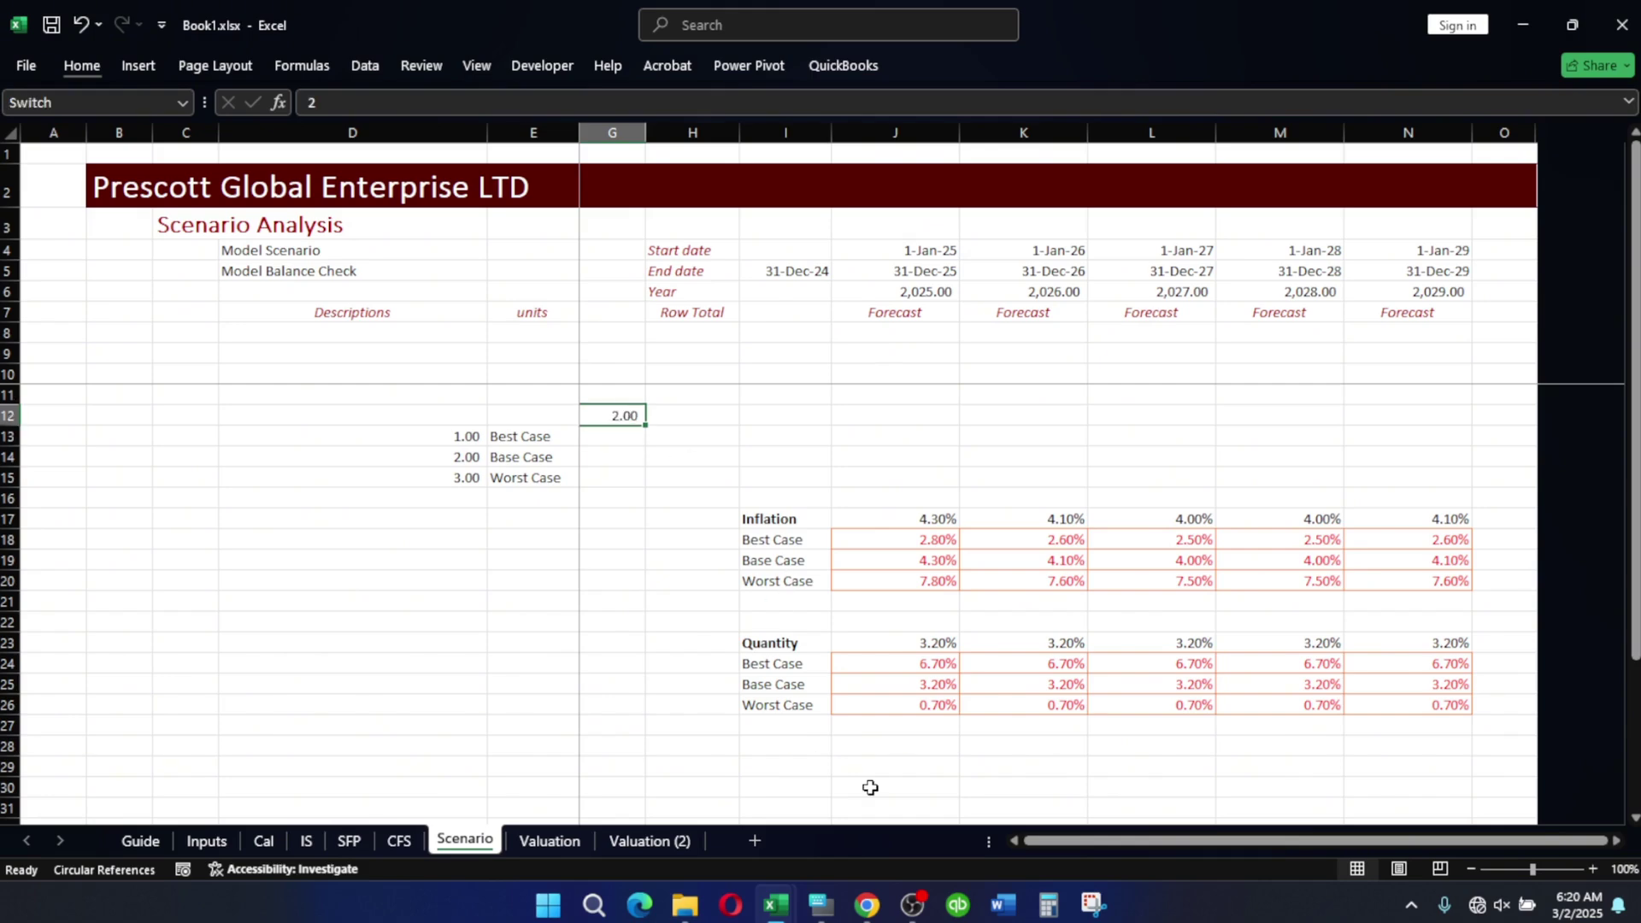
{"action": "left_click", "coordinate": [821, 905]}
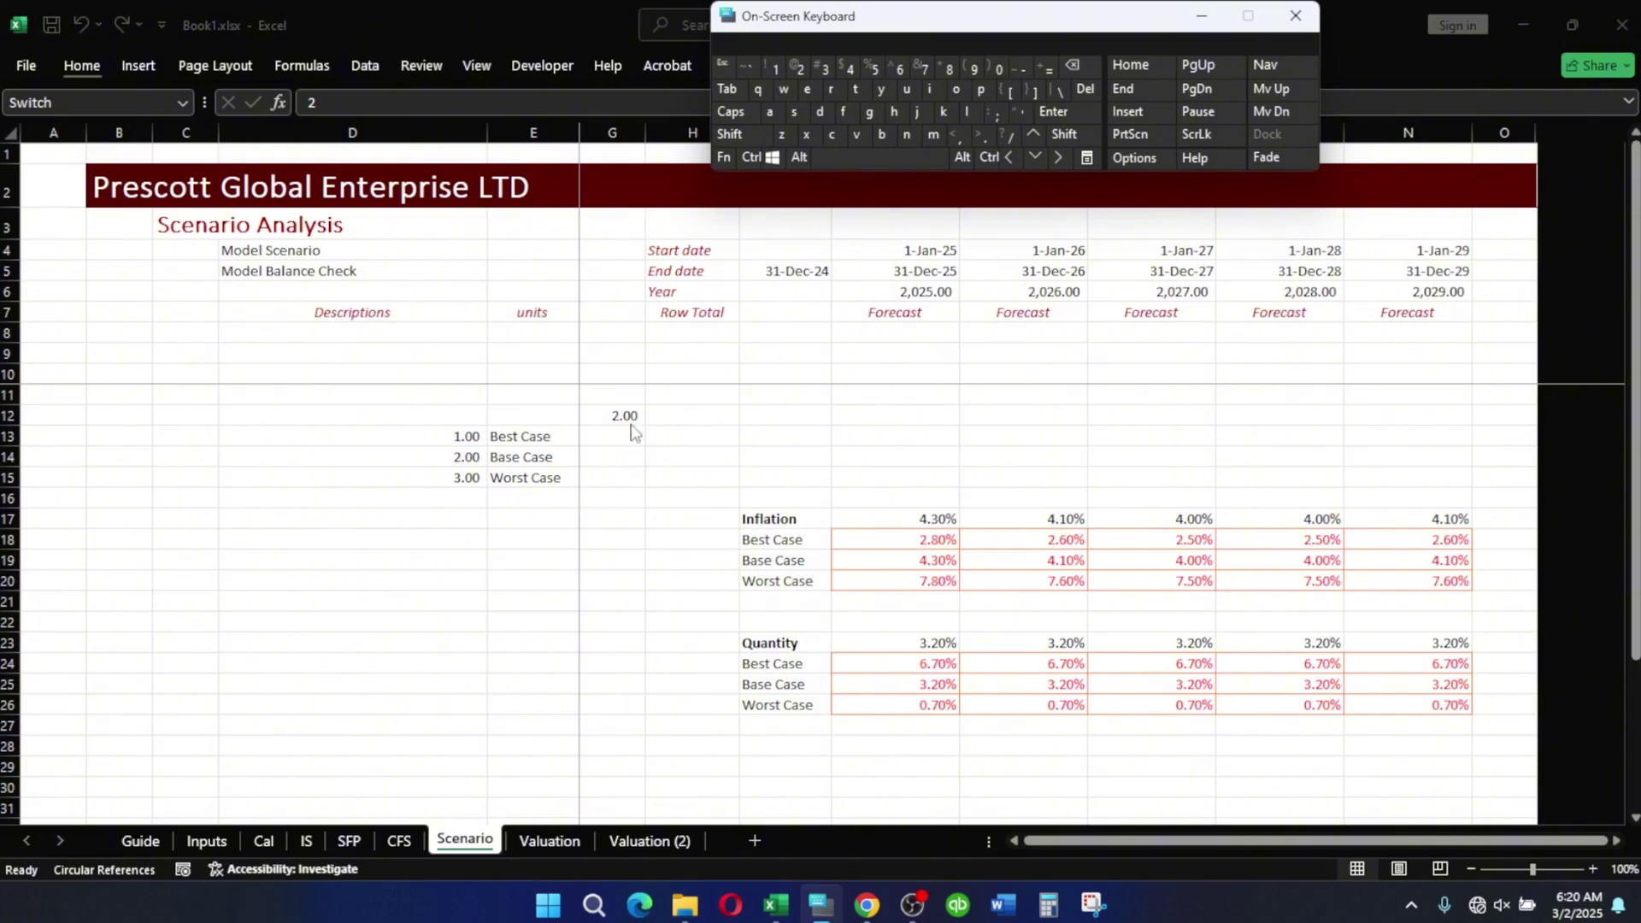
{"action": "left_click", "coordinate": [623, 416]}
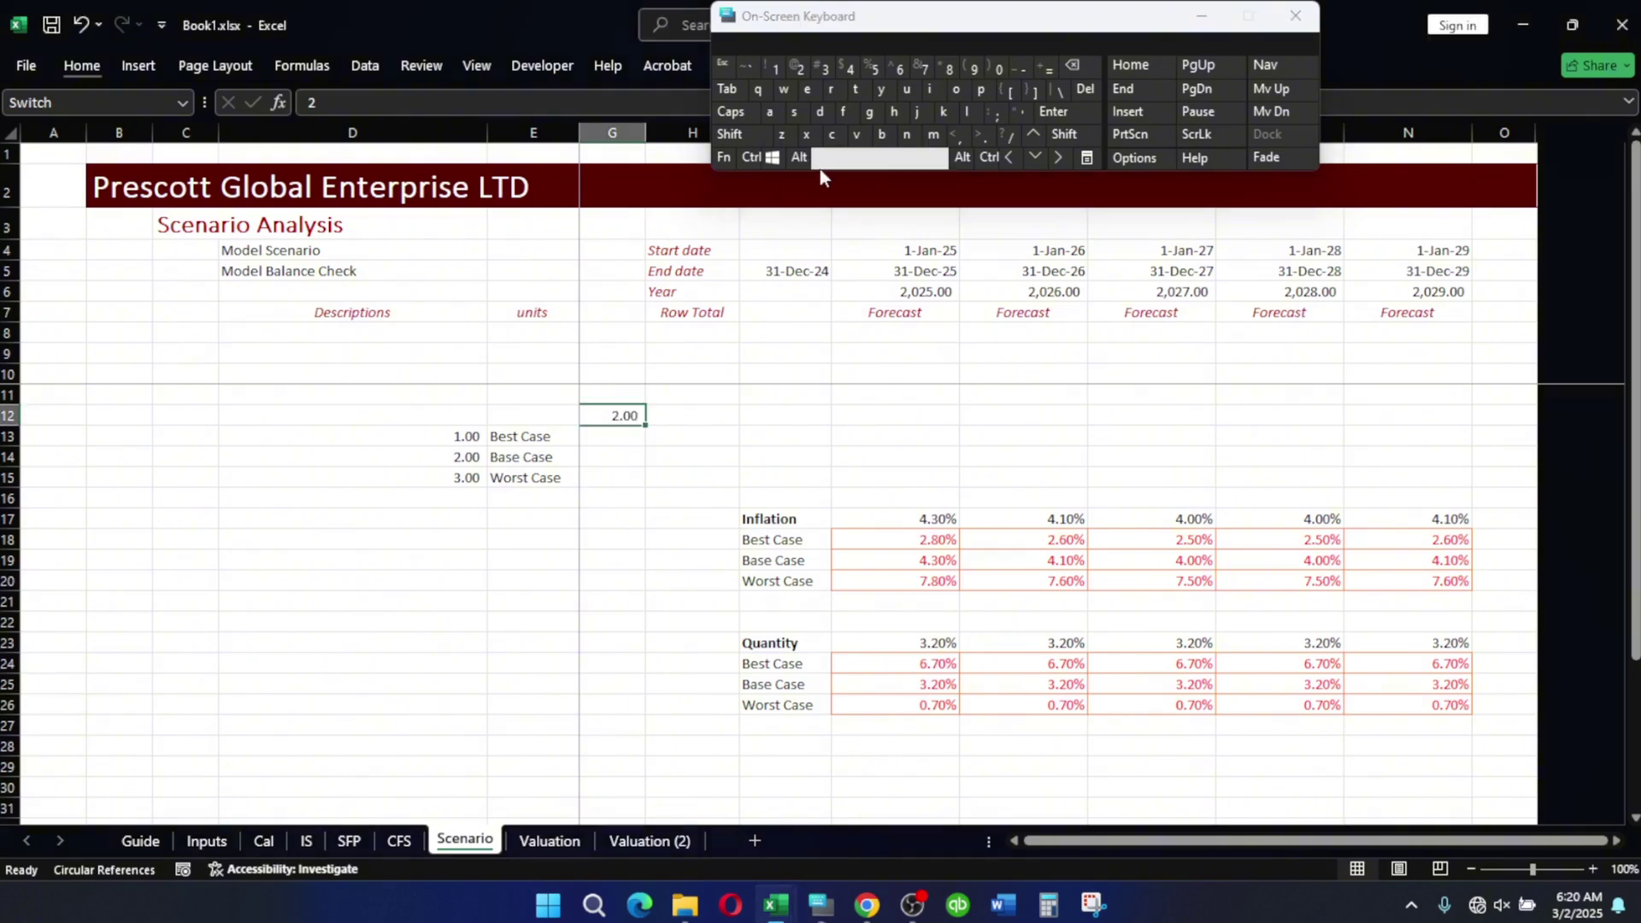
{"action": "left_click", "coordinate": [772, 67]}
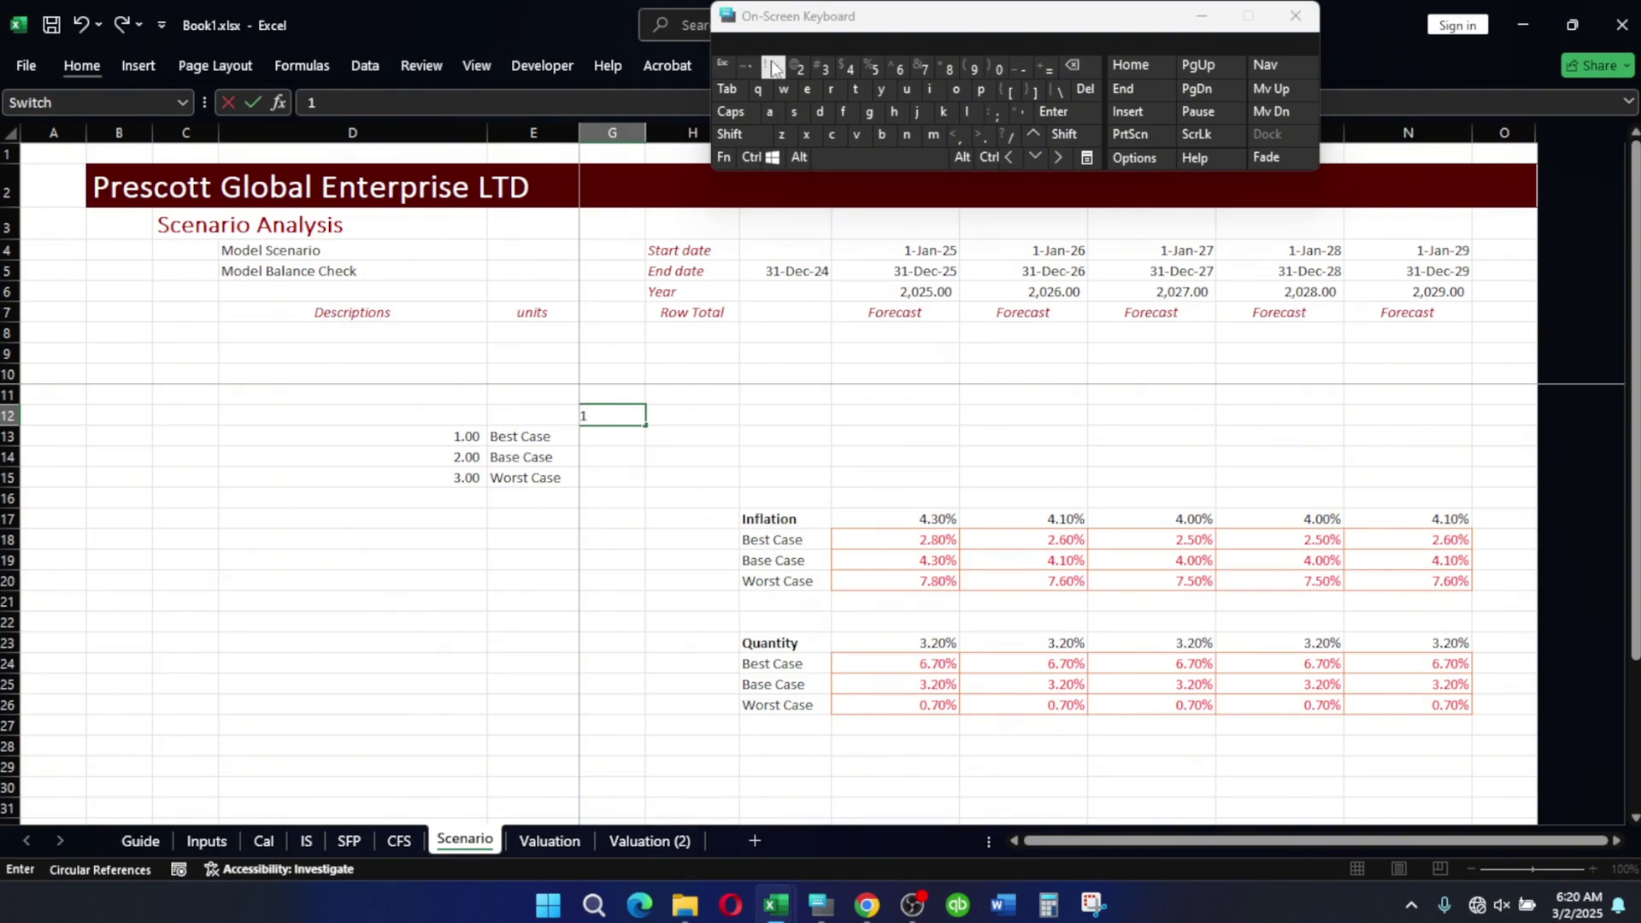
{"action": "key", "text": "Return"}
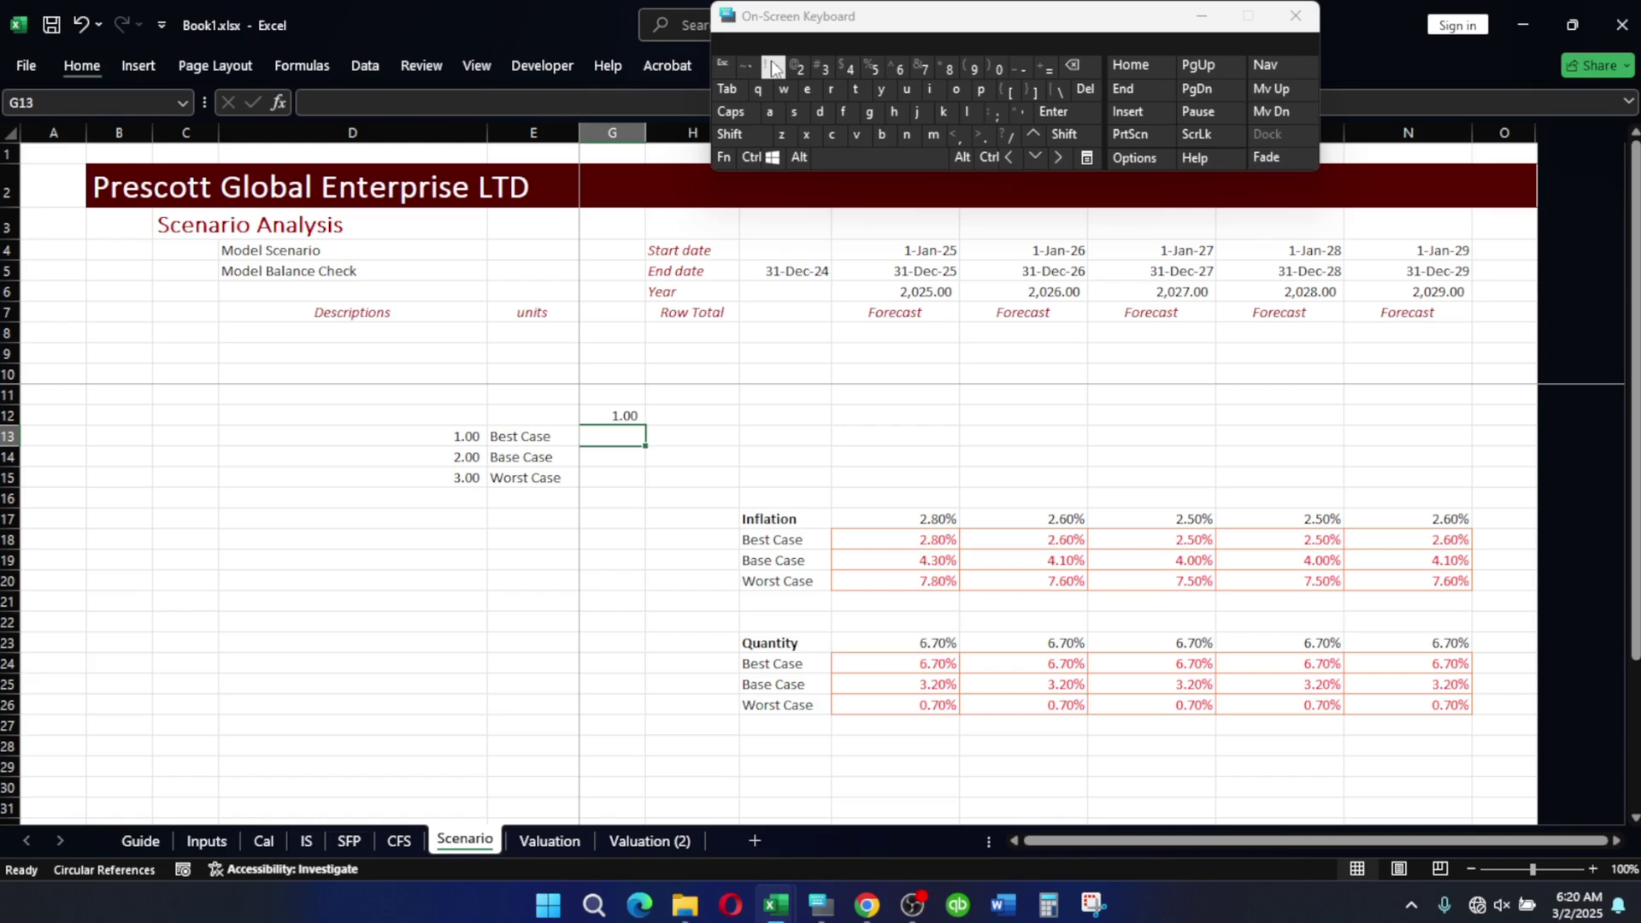
Convert the Quantity Best Case formulas in J24:N24 to static values by pasting them over themselves as values.
{"action": "left_click", "coordinate": [915, 539]}
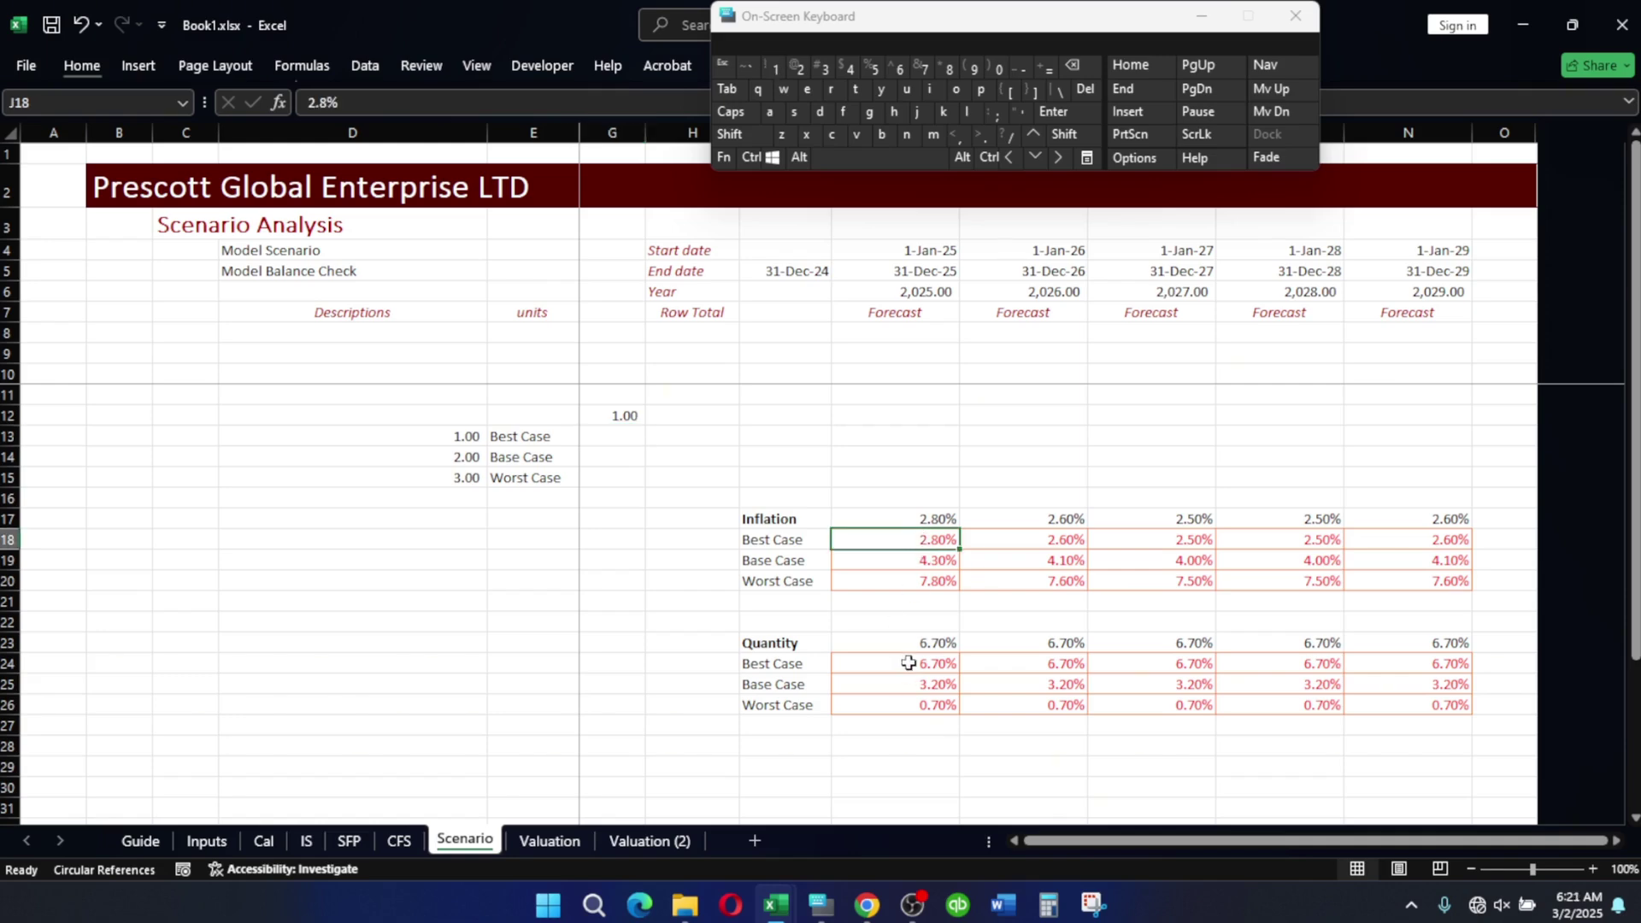
{"action": "left_click_drag", "start_coordinate": [890, 664], "coordinate": [1399, 661]}
{"action": "key", "text": "ctrl+c"}
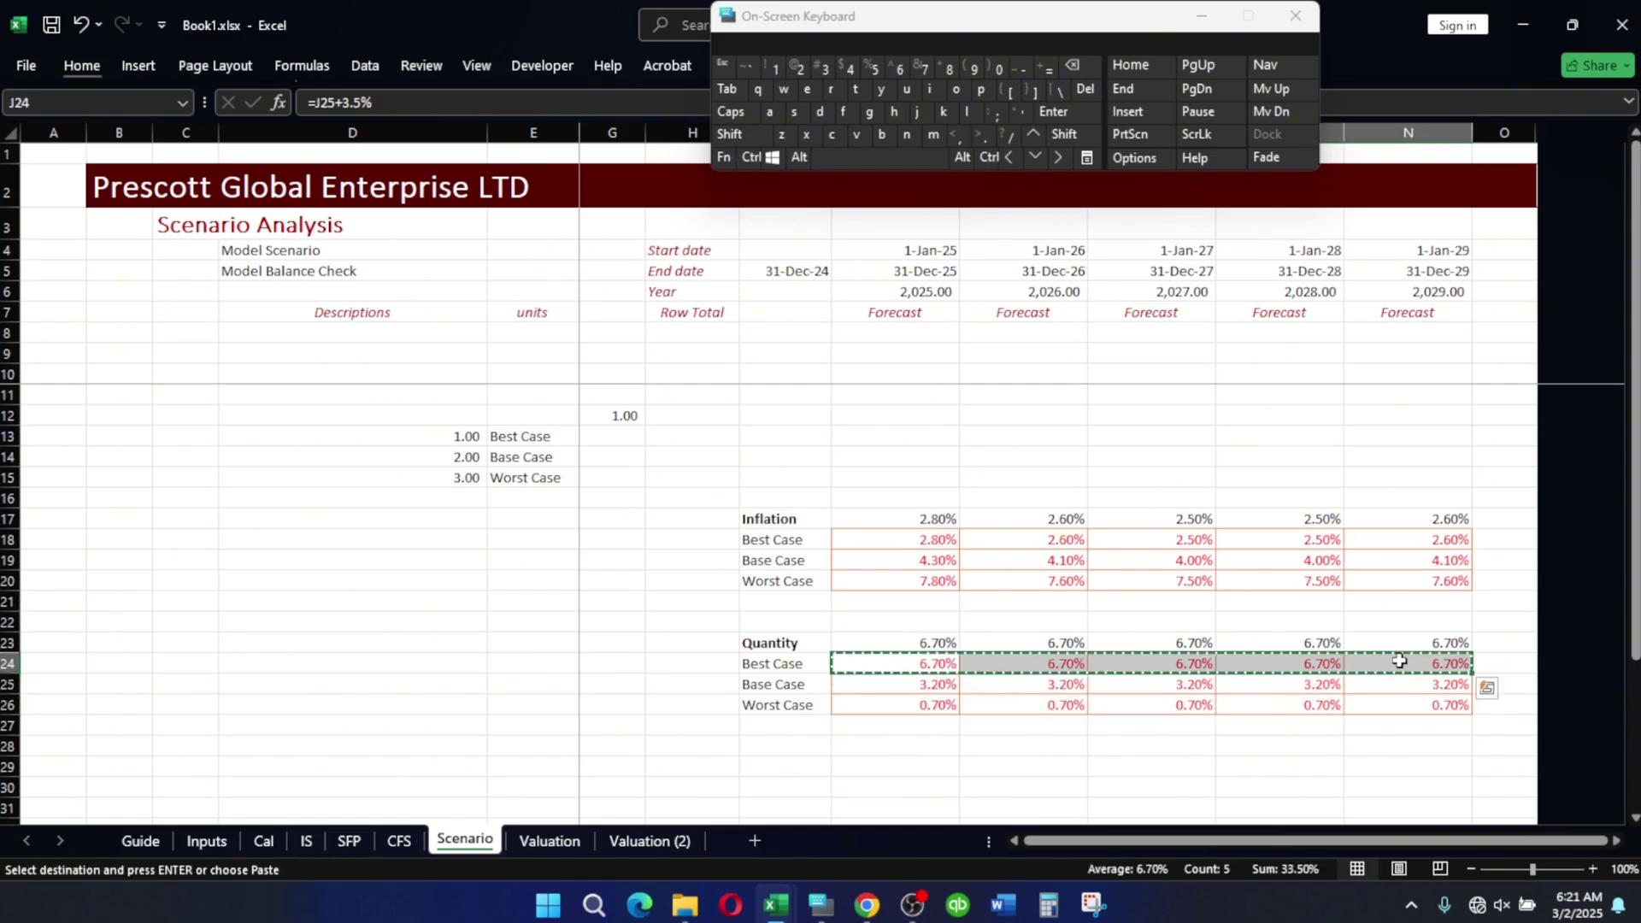
{"action": "key", "text": "v"}
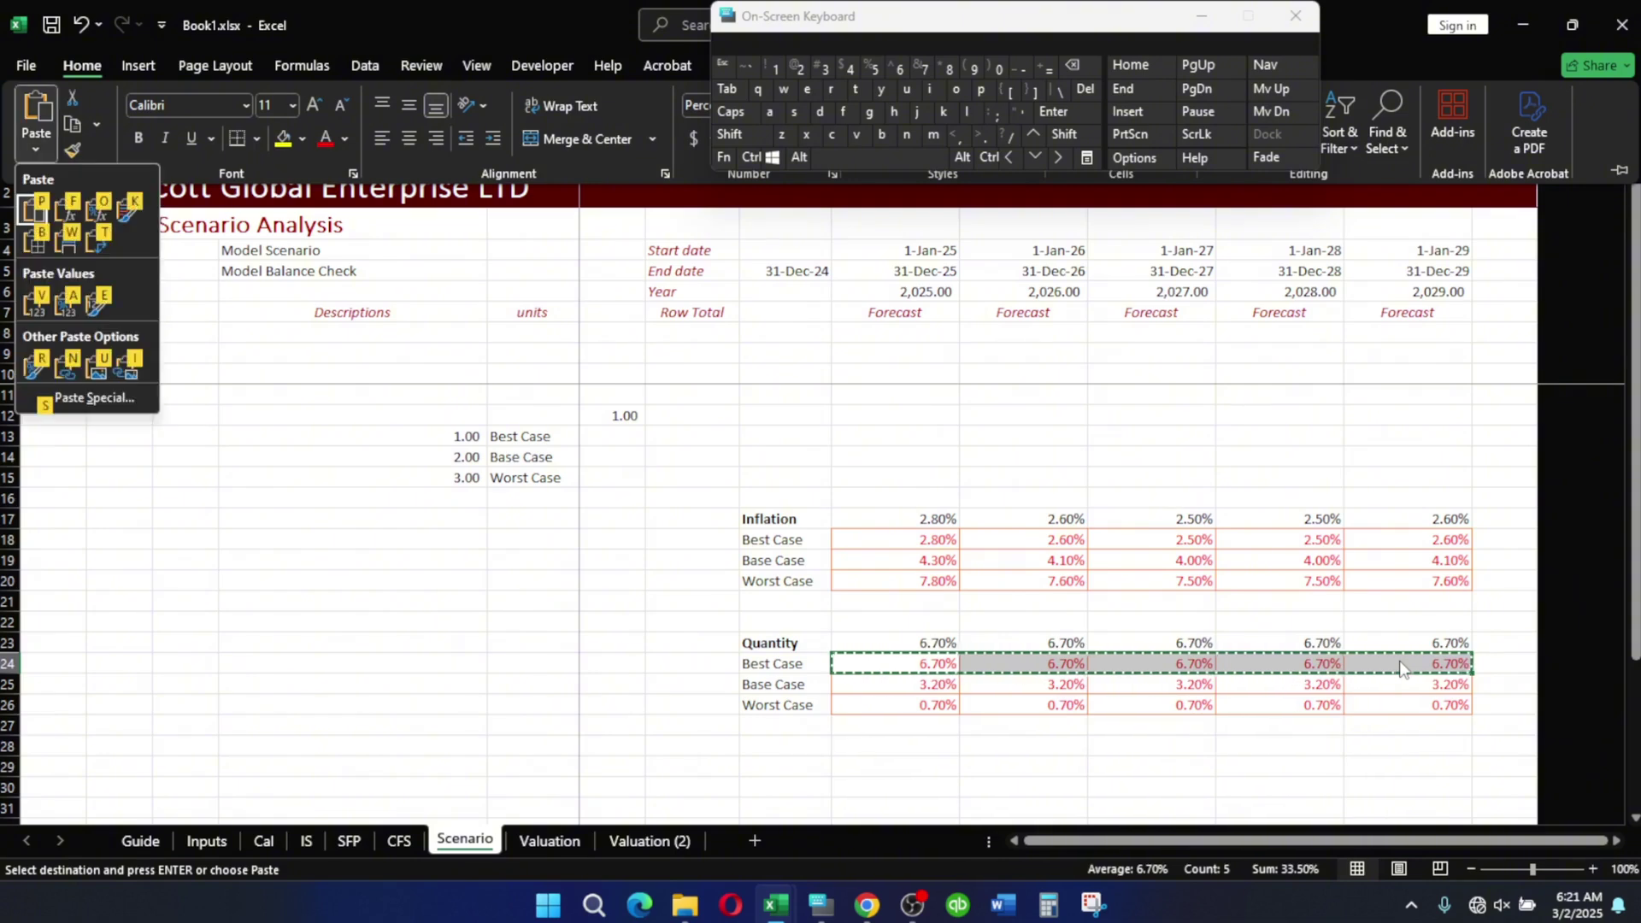
{"action": "key", "text": "v"}
Convert the Quantity Worst Case formulas in J26:N26 to static values by pasting them over themselves as values.
{"action": "key", "text": "Down"}
{"action": "key", "text": "Down"}
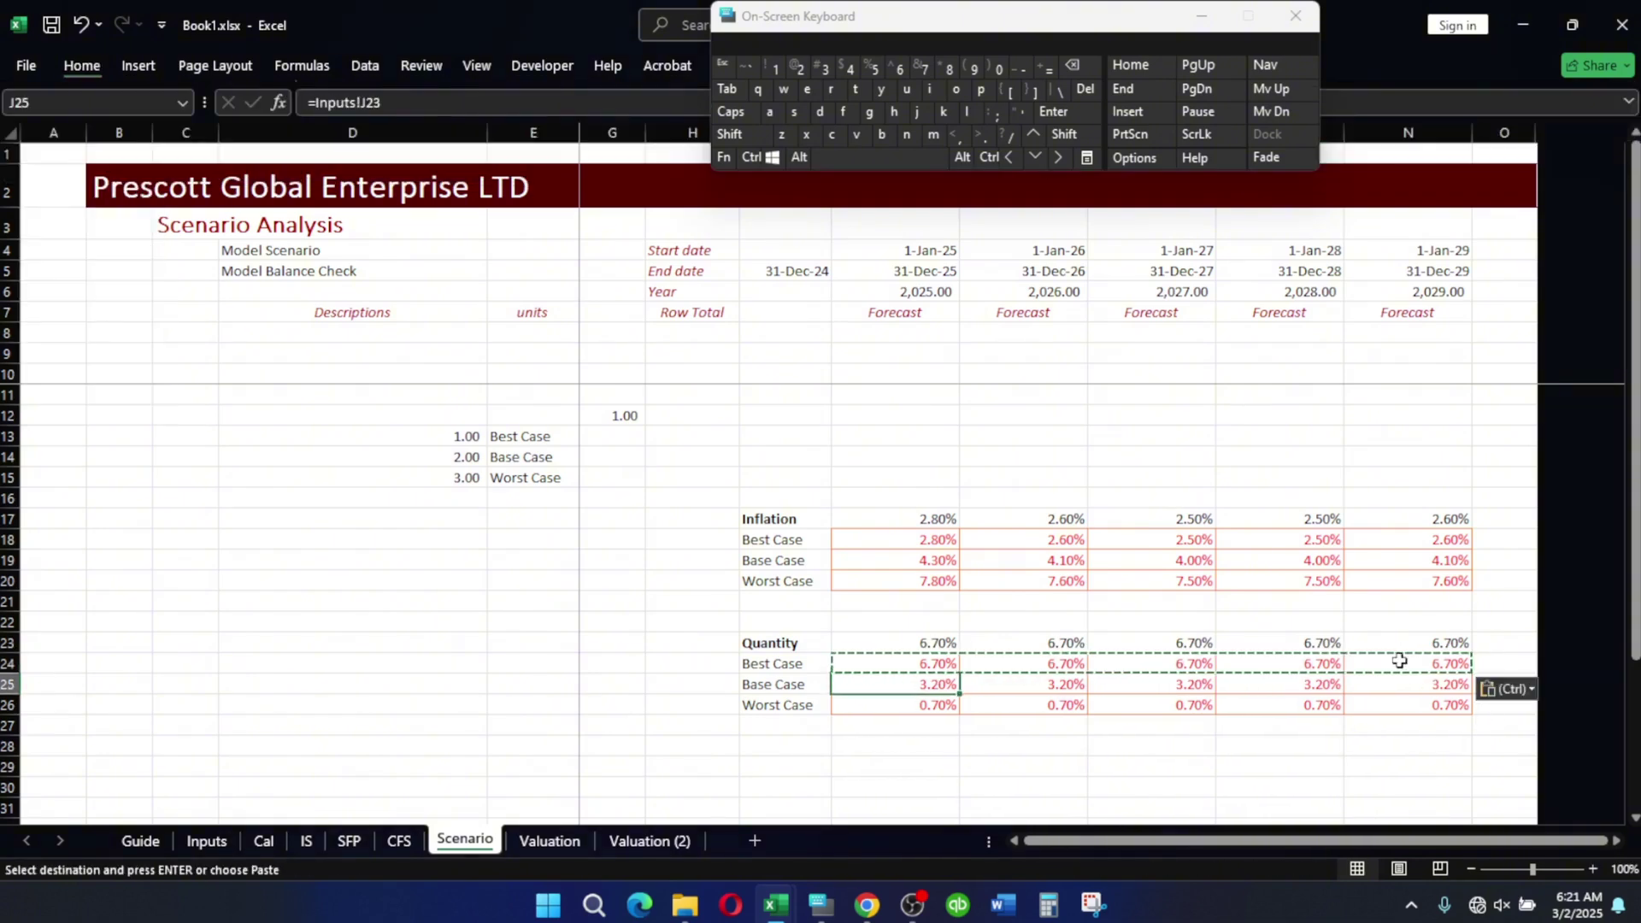
{"action": "key", "text": "shift+Right"}
{"action": "key", "text": "shift+Right"}
{"action": "key", "text": "shift+Right"}
{"action": "key", "text": "shift+Right"}
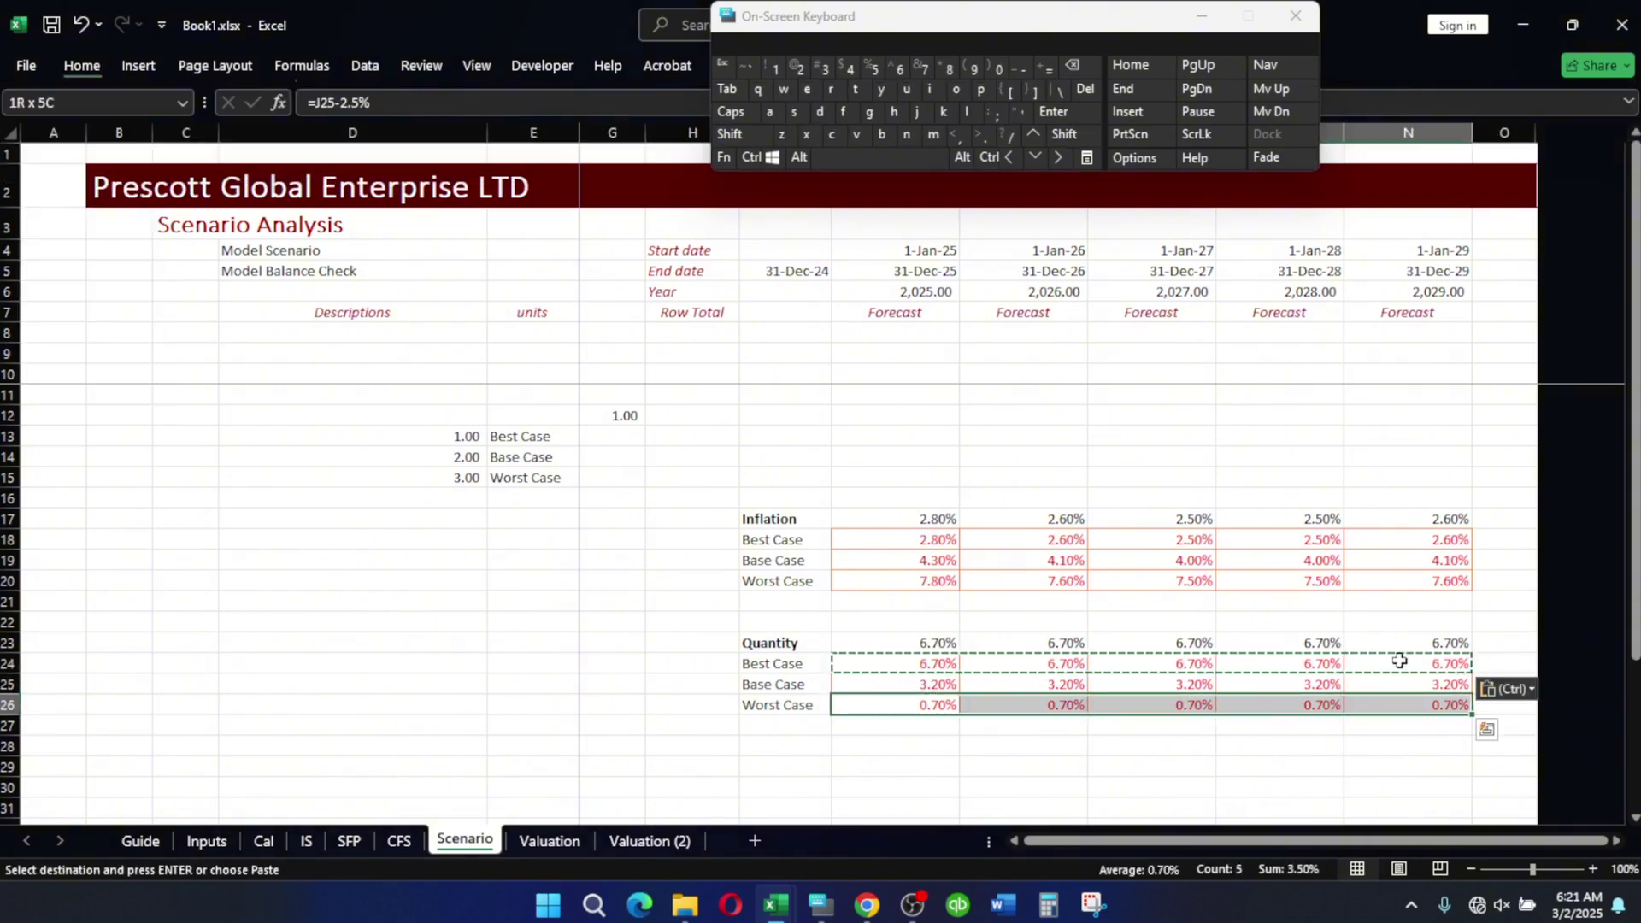
{"action": "key", "text": "ctrl+c"}
{"action": "key", "text": "alt"}
{"action": "key", "text": "v"}
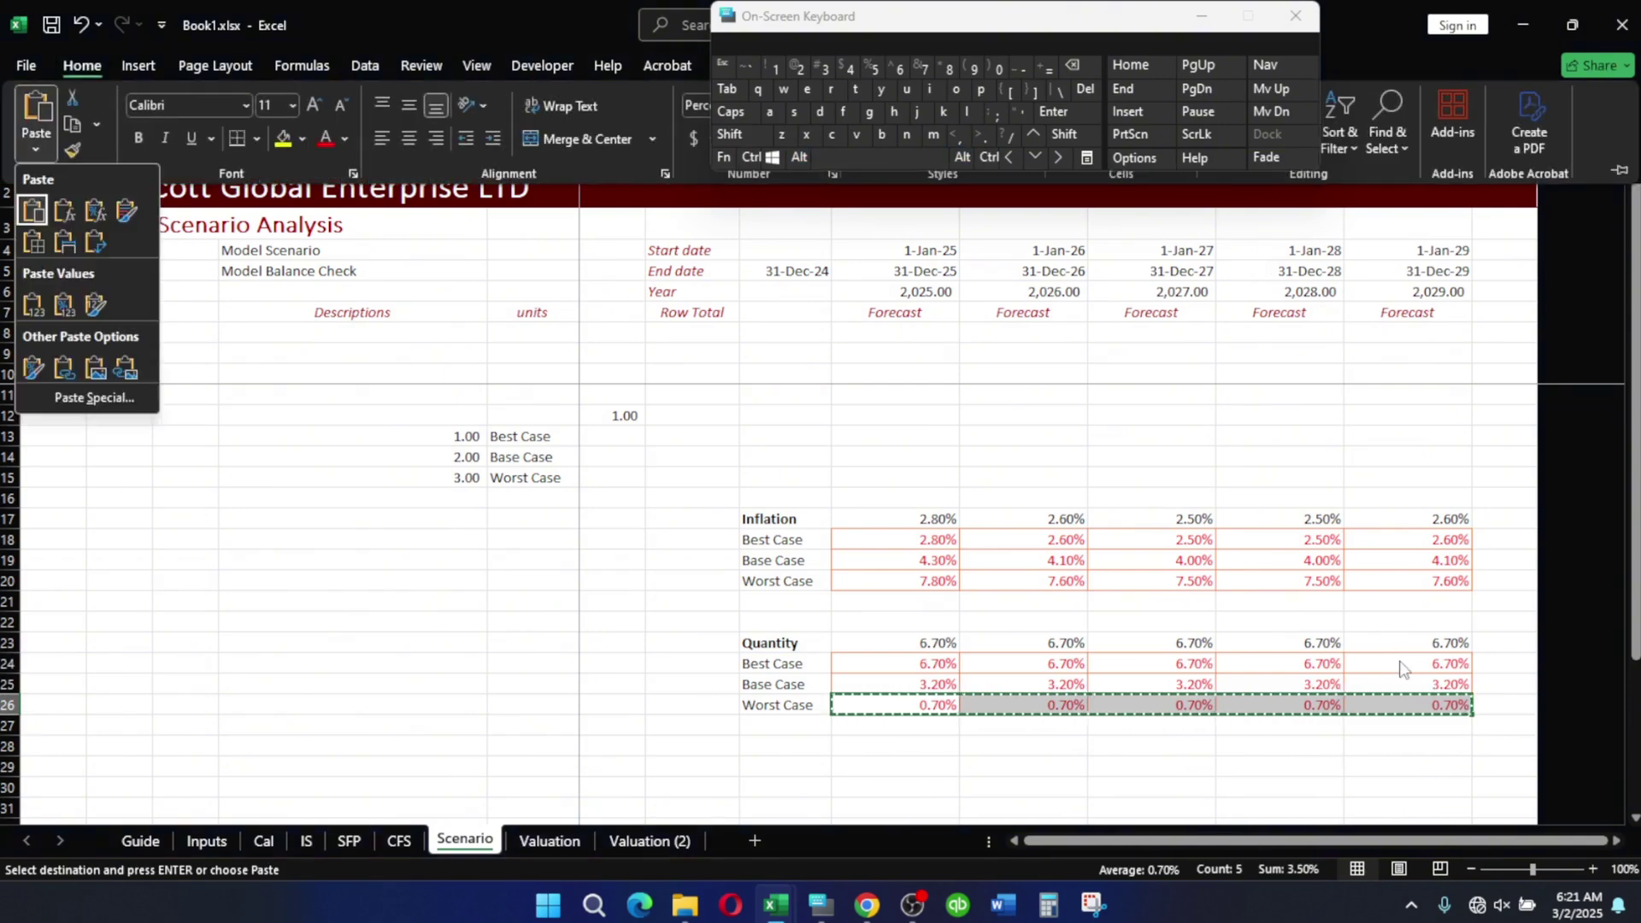
{"action": "key", "text": "v"}
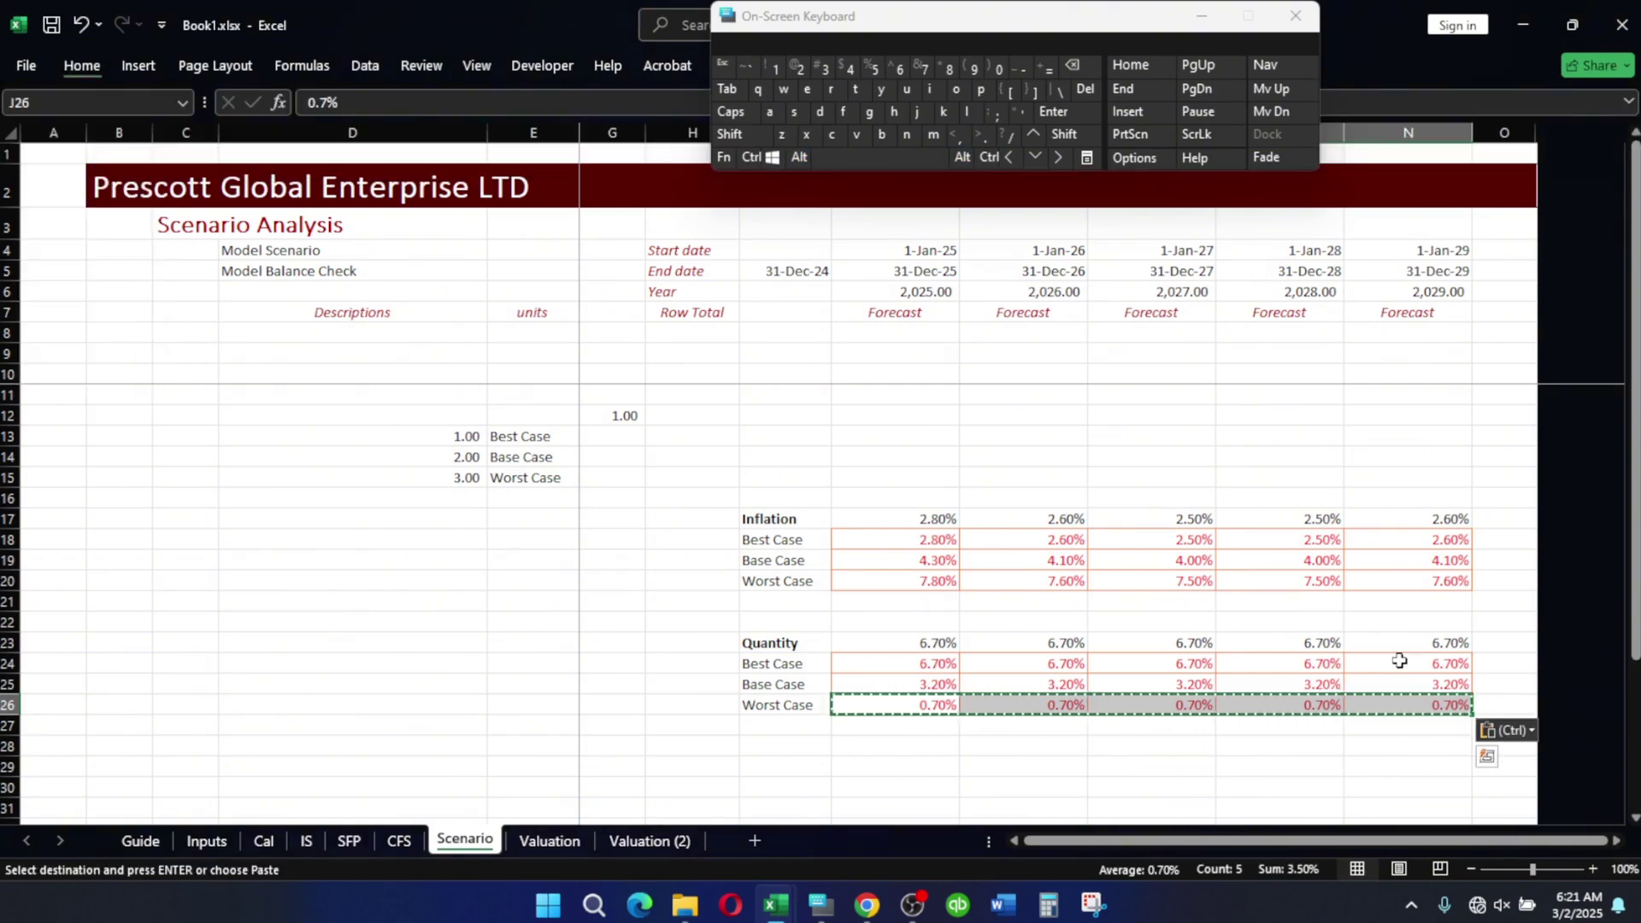
{"action": "key", "text": "Up"}
{"action": "key", "text": "Up"}
{"action": "key", "text": "Down"}
{"action": "key", "text": "Up"}
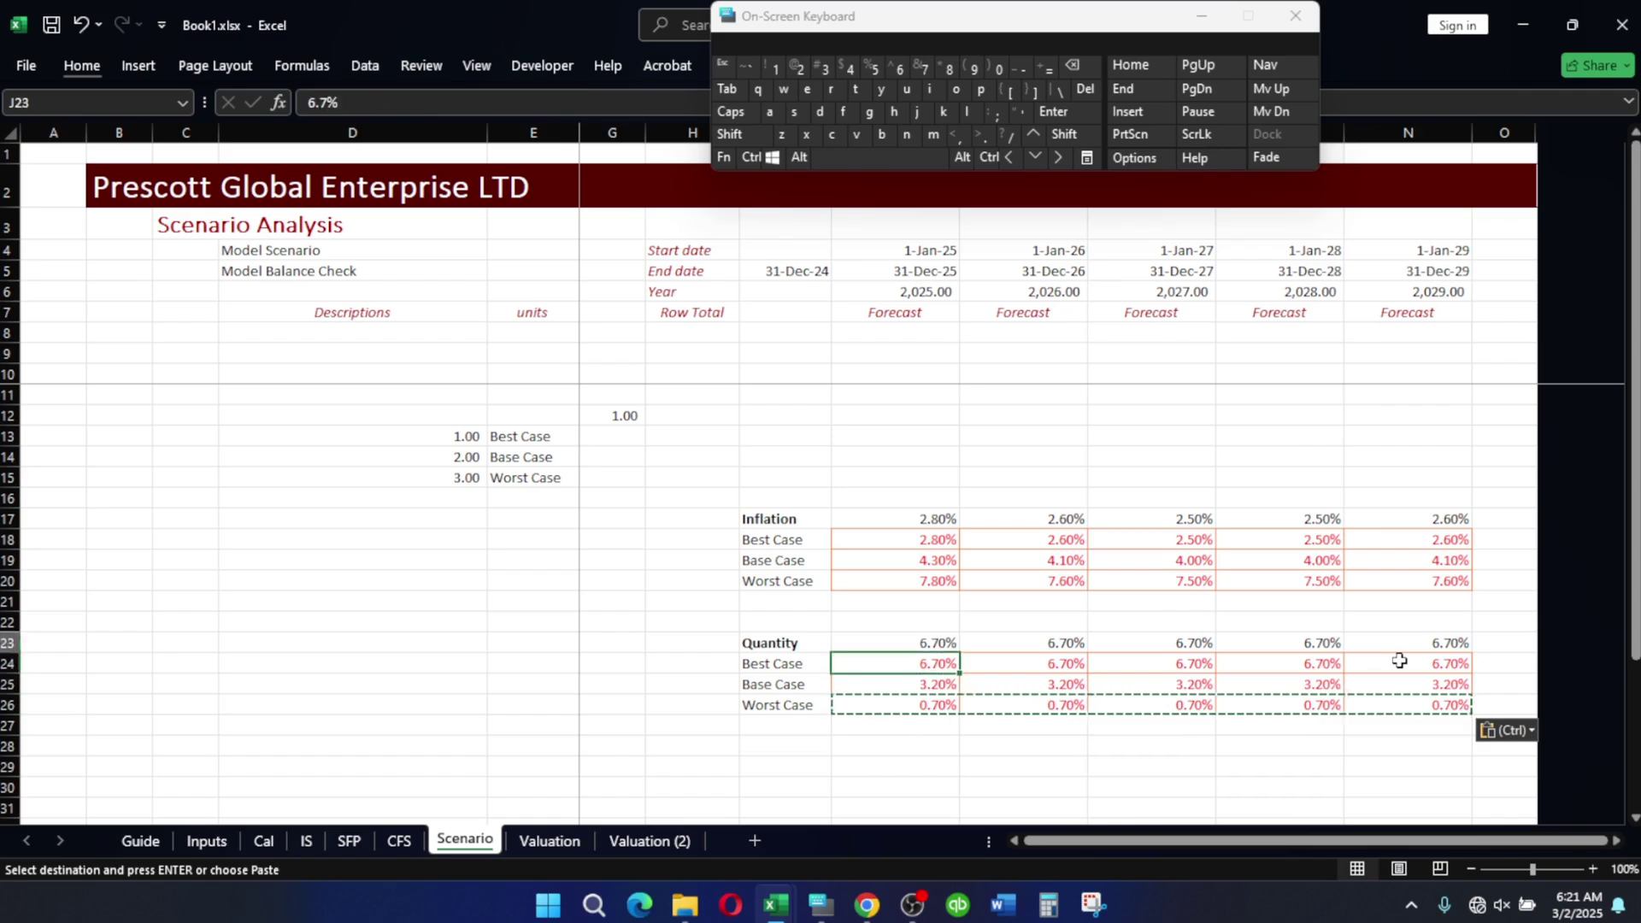
{"action": "key", "text": "Up"}
{"action": "key", "text": "Escape"}
{"action": "key", "text": "Down"}
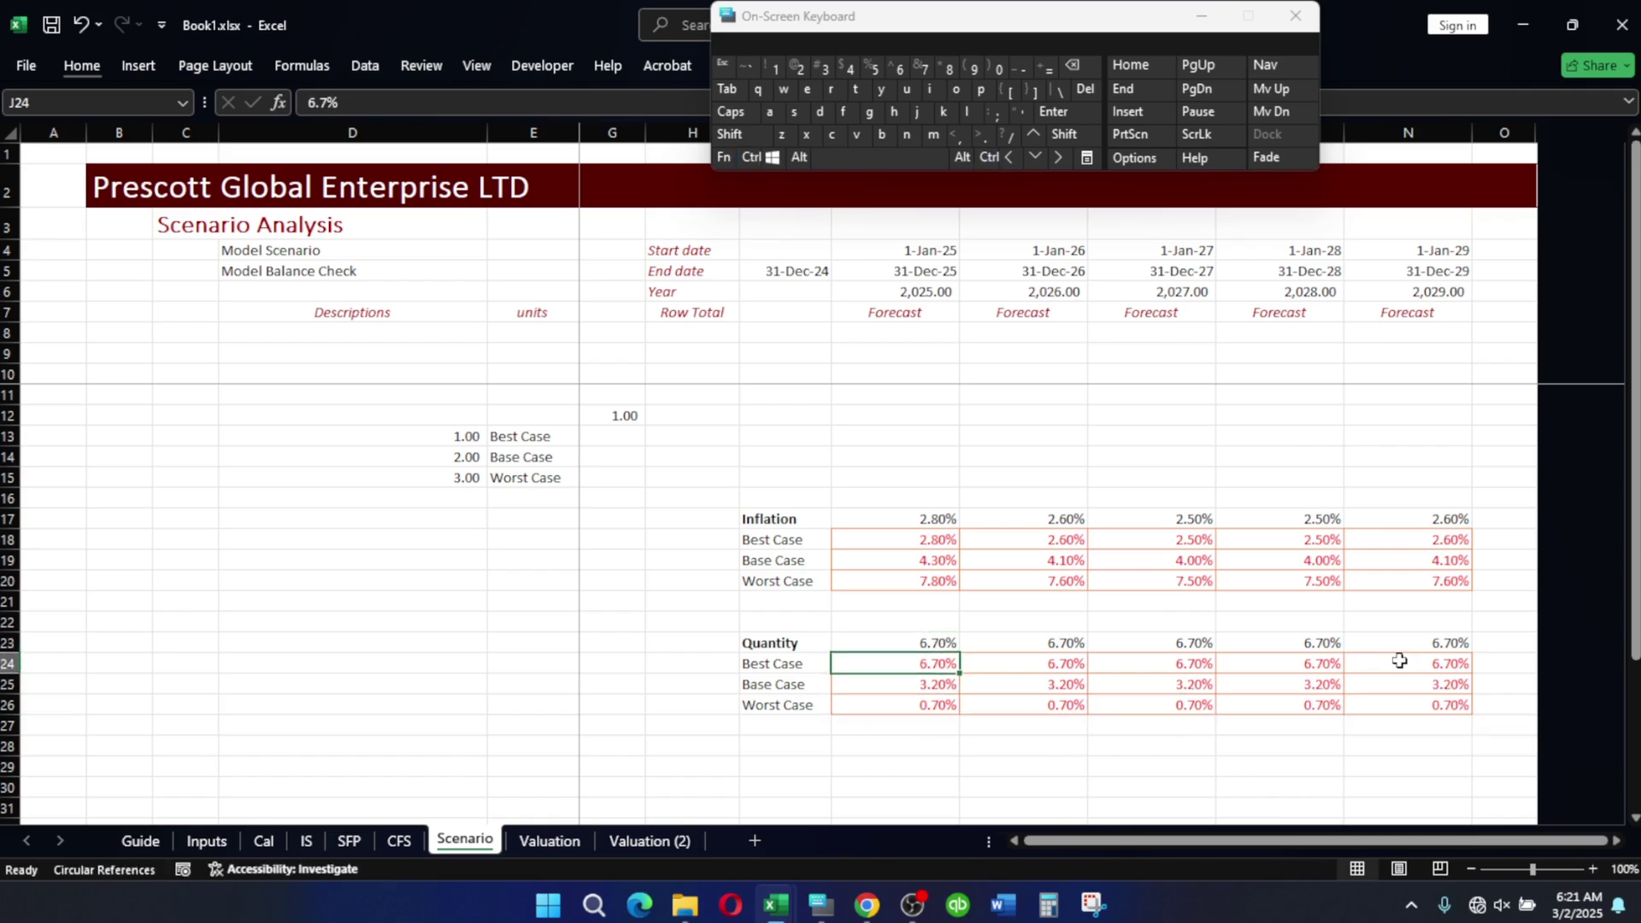
Move the selection off the Quantity table to cell G24 and minimize the On-Screen Keyboard.
{"action": "key", "text": "Left"}
{"action": "key", "text": "Left"}
{"action": "key", "text": "Left"}
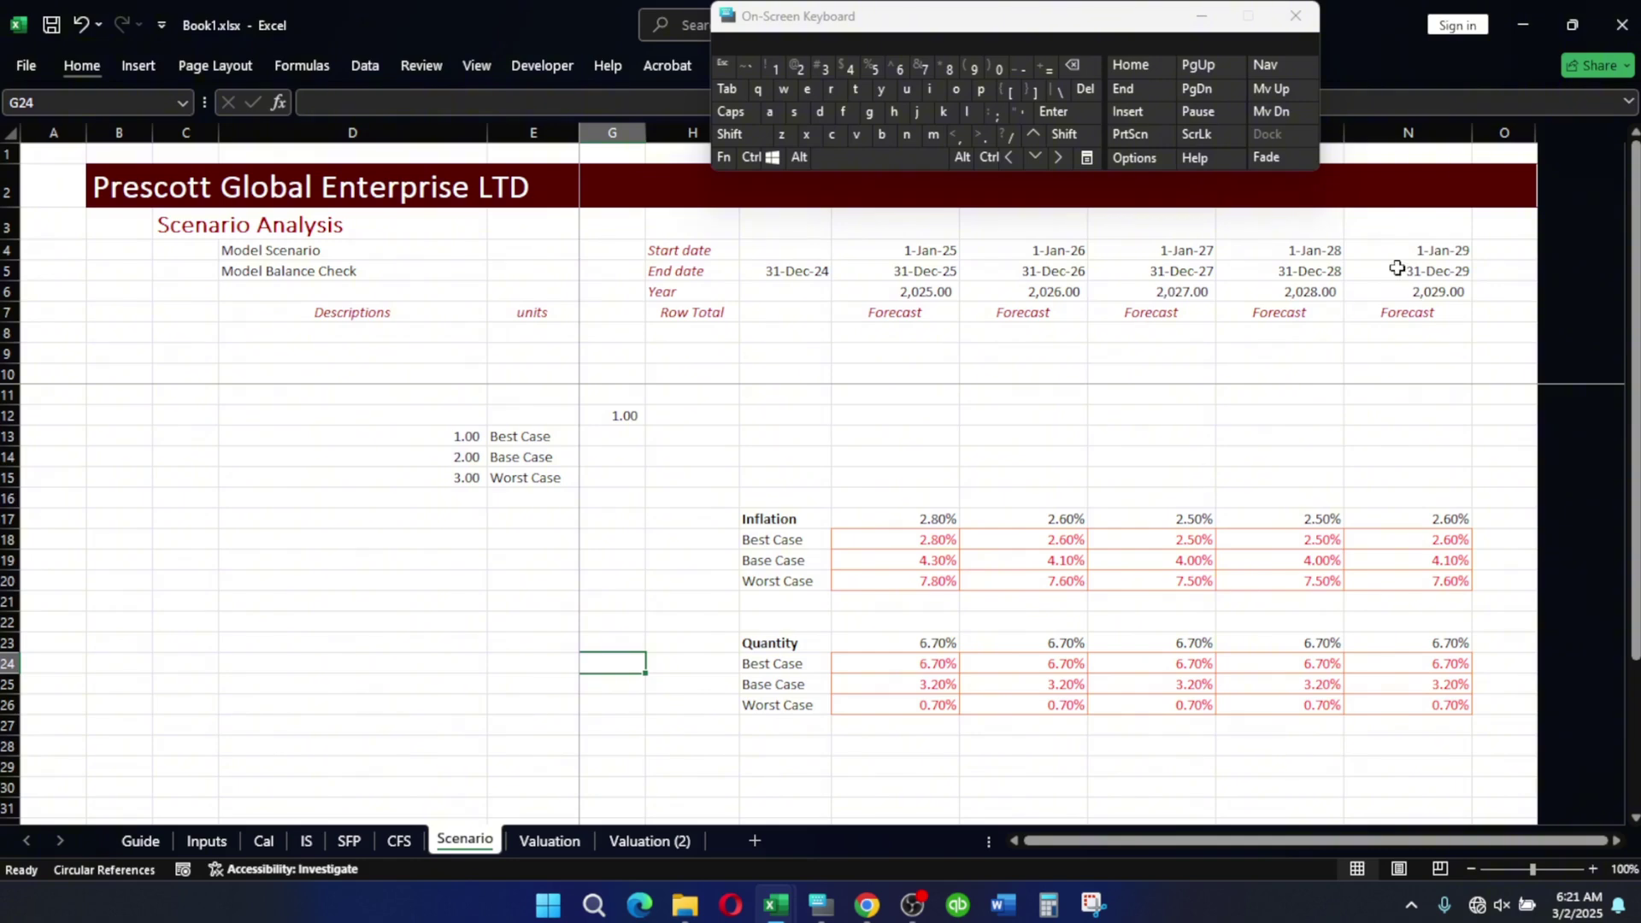
{"action": "left_click", "coordinate": [1201, 35]}
{"action": "left_click", "coordinate": [1199, 29]}
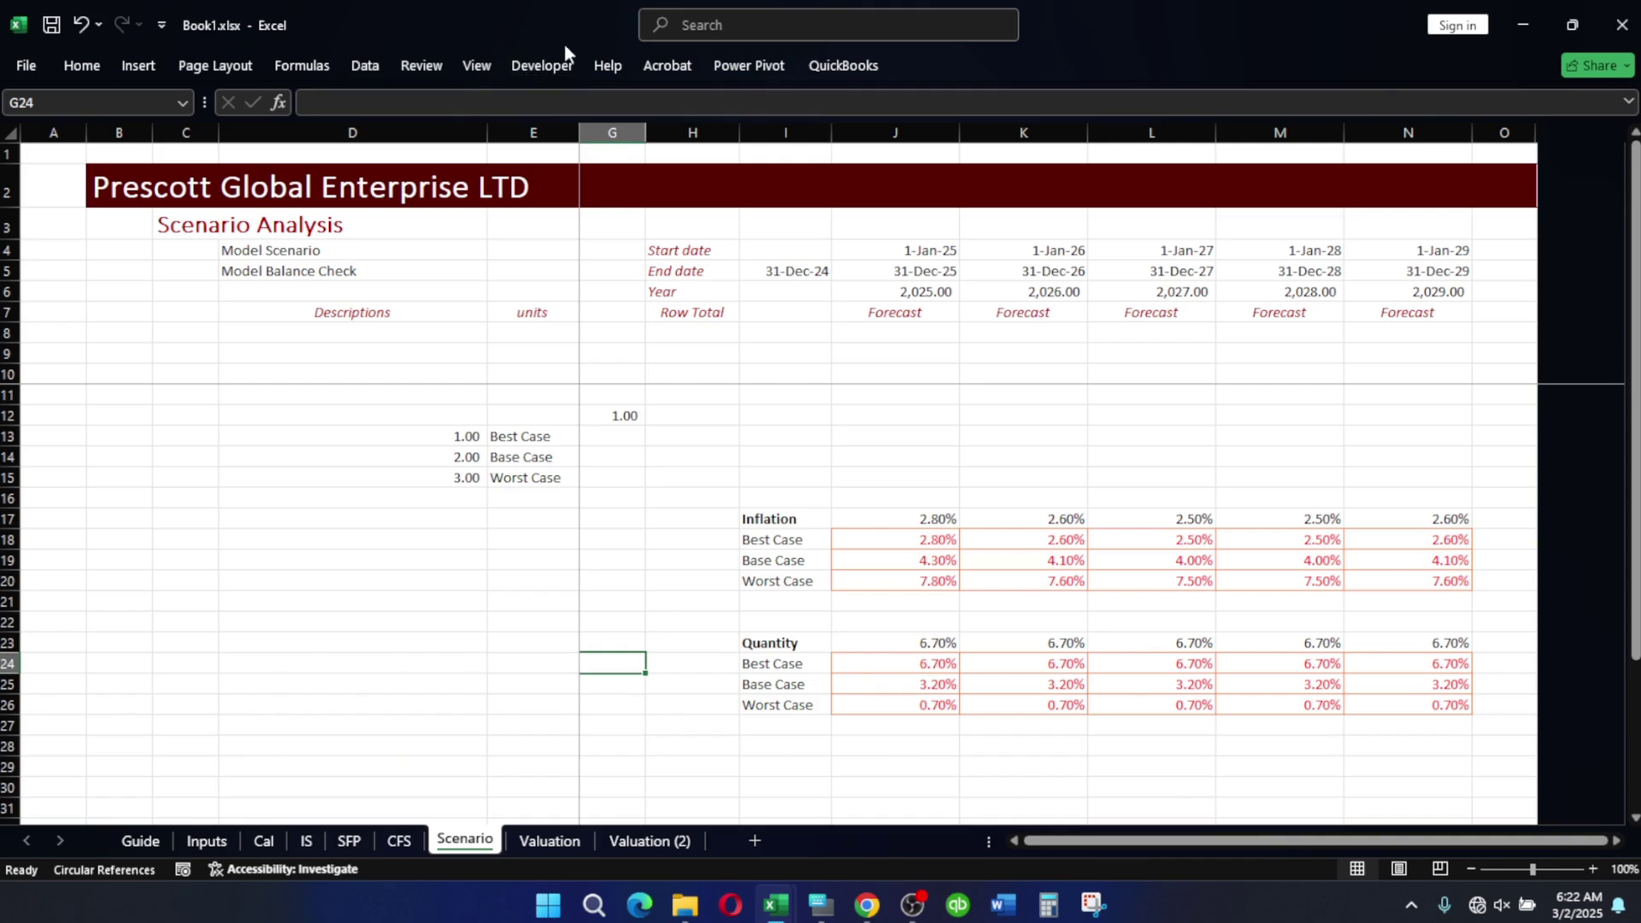
Turn the Developer tab off and back on in the ribbon customization options and apply the settings.
{"action": "left_click", "coordinate": [550, 68]}
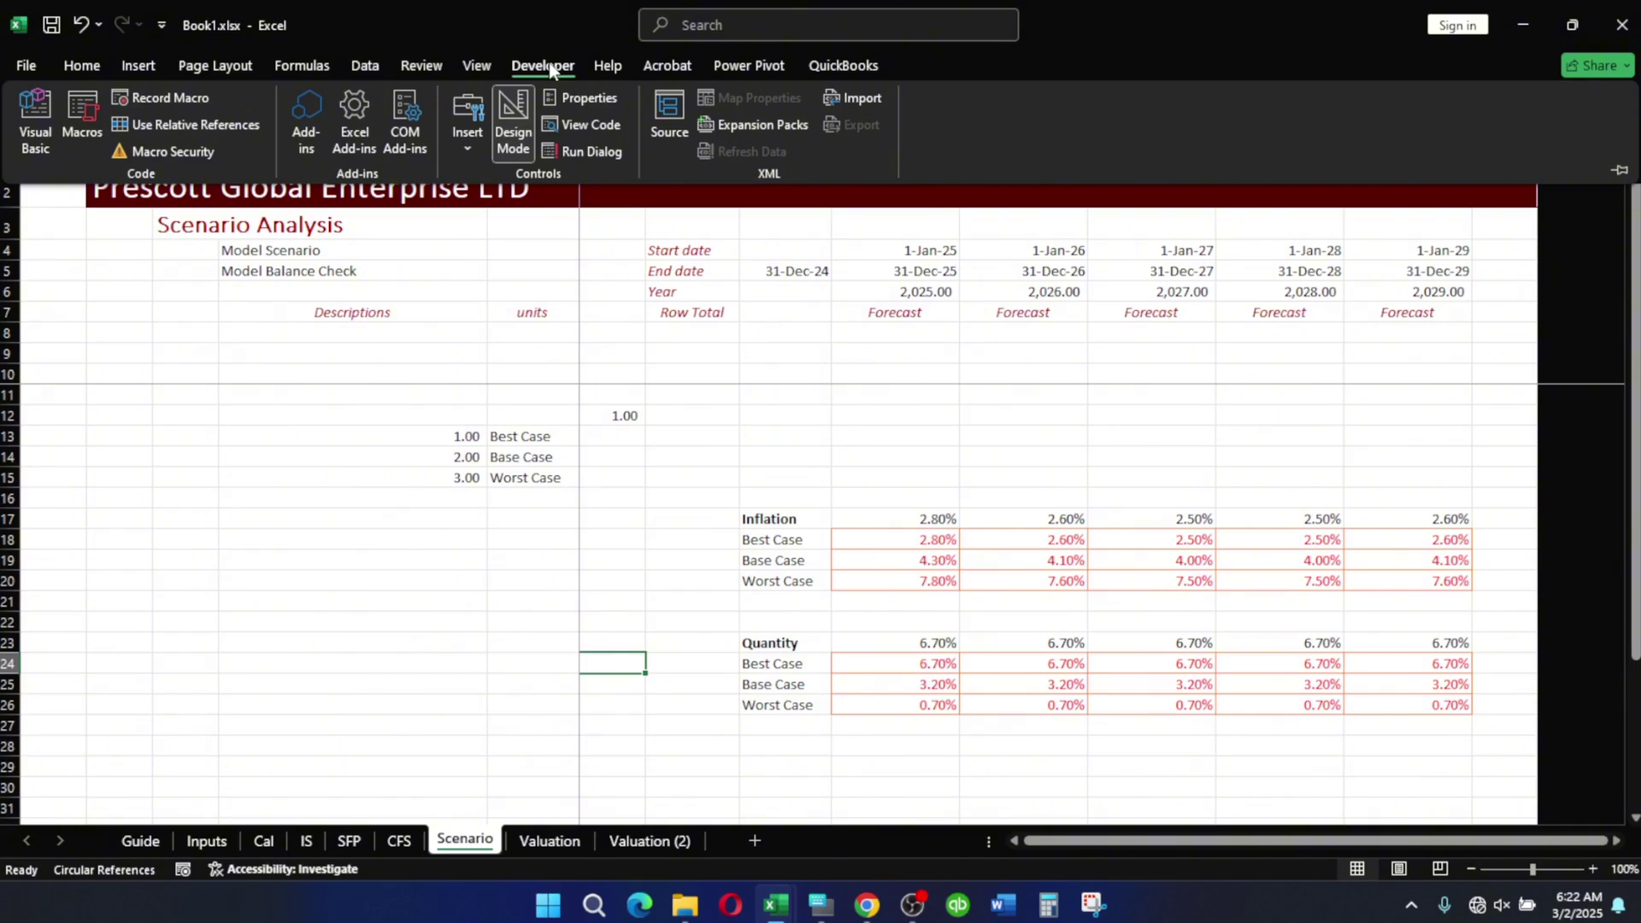
{"action": "left_click", "coordinate": [544, 67]}
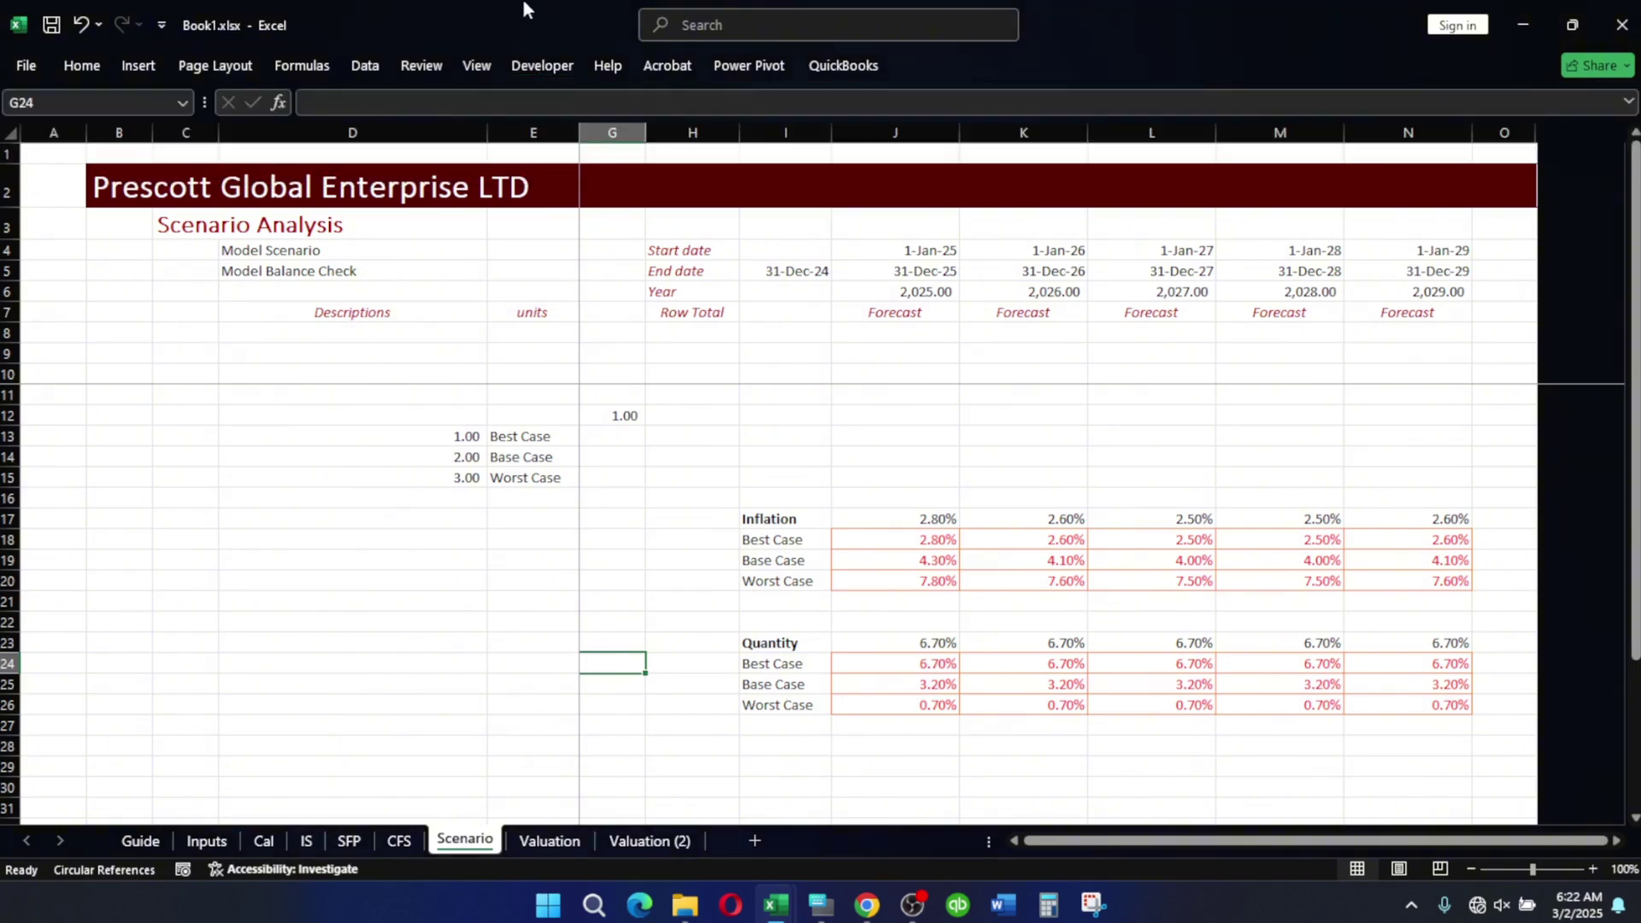
{"action": "left_click", "coordinate": [25, 66]}
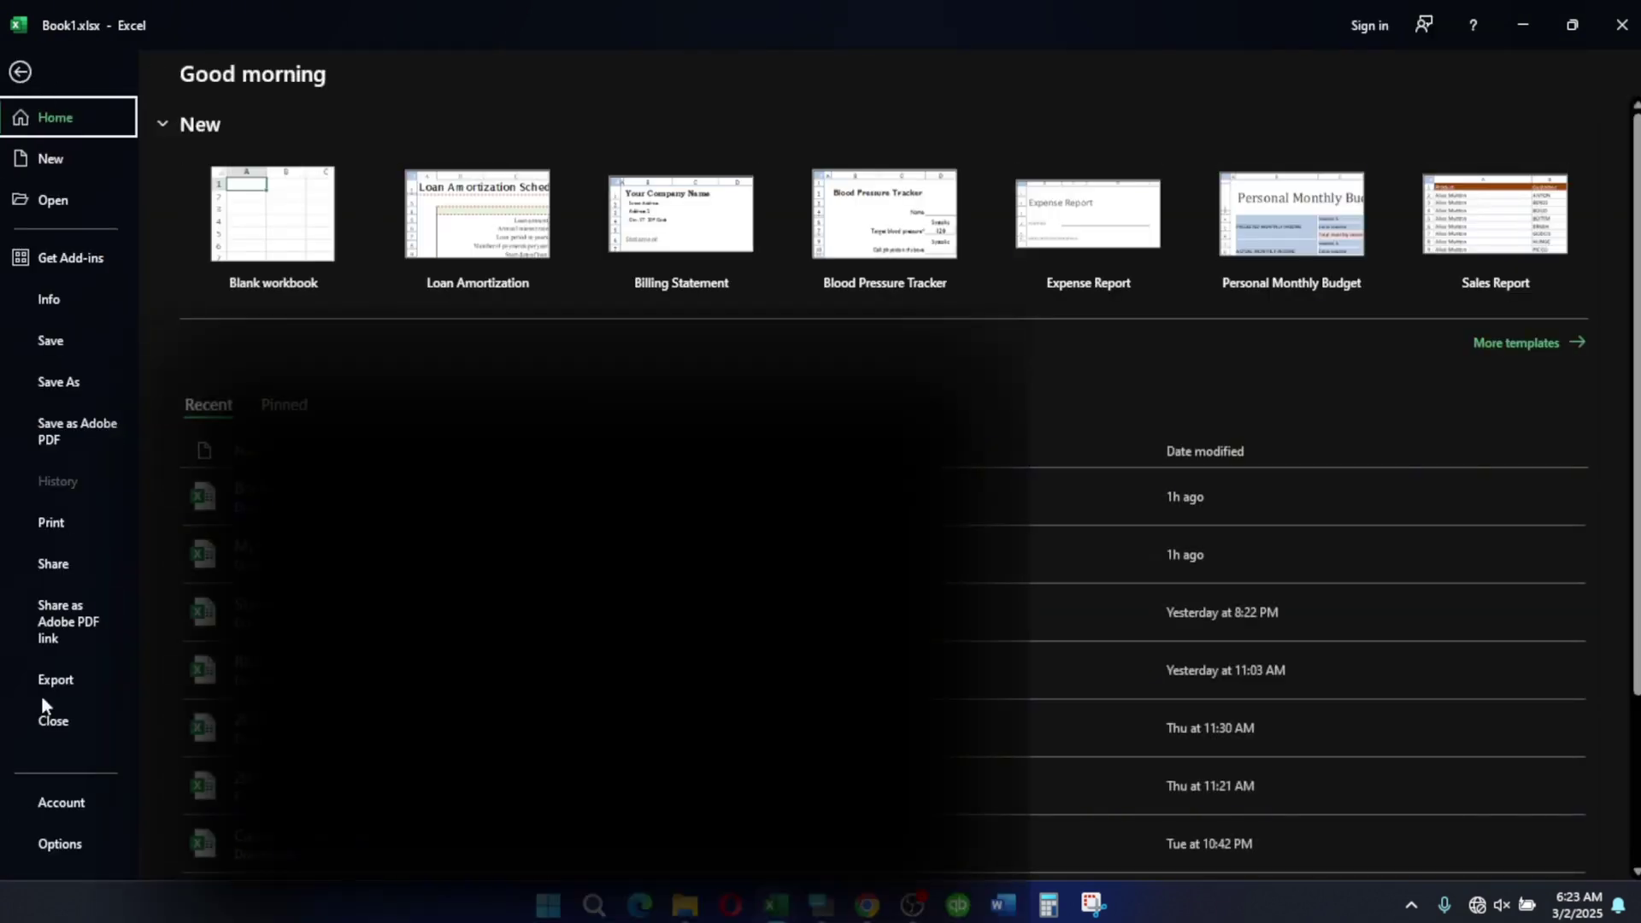
{"action": "left_click", "coordinate": [60, 842]}
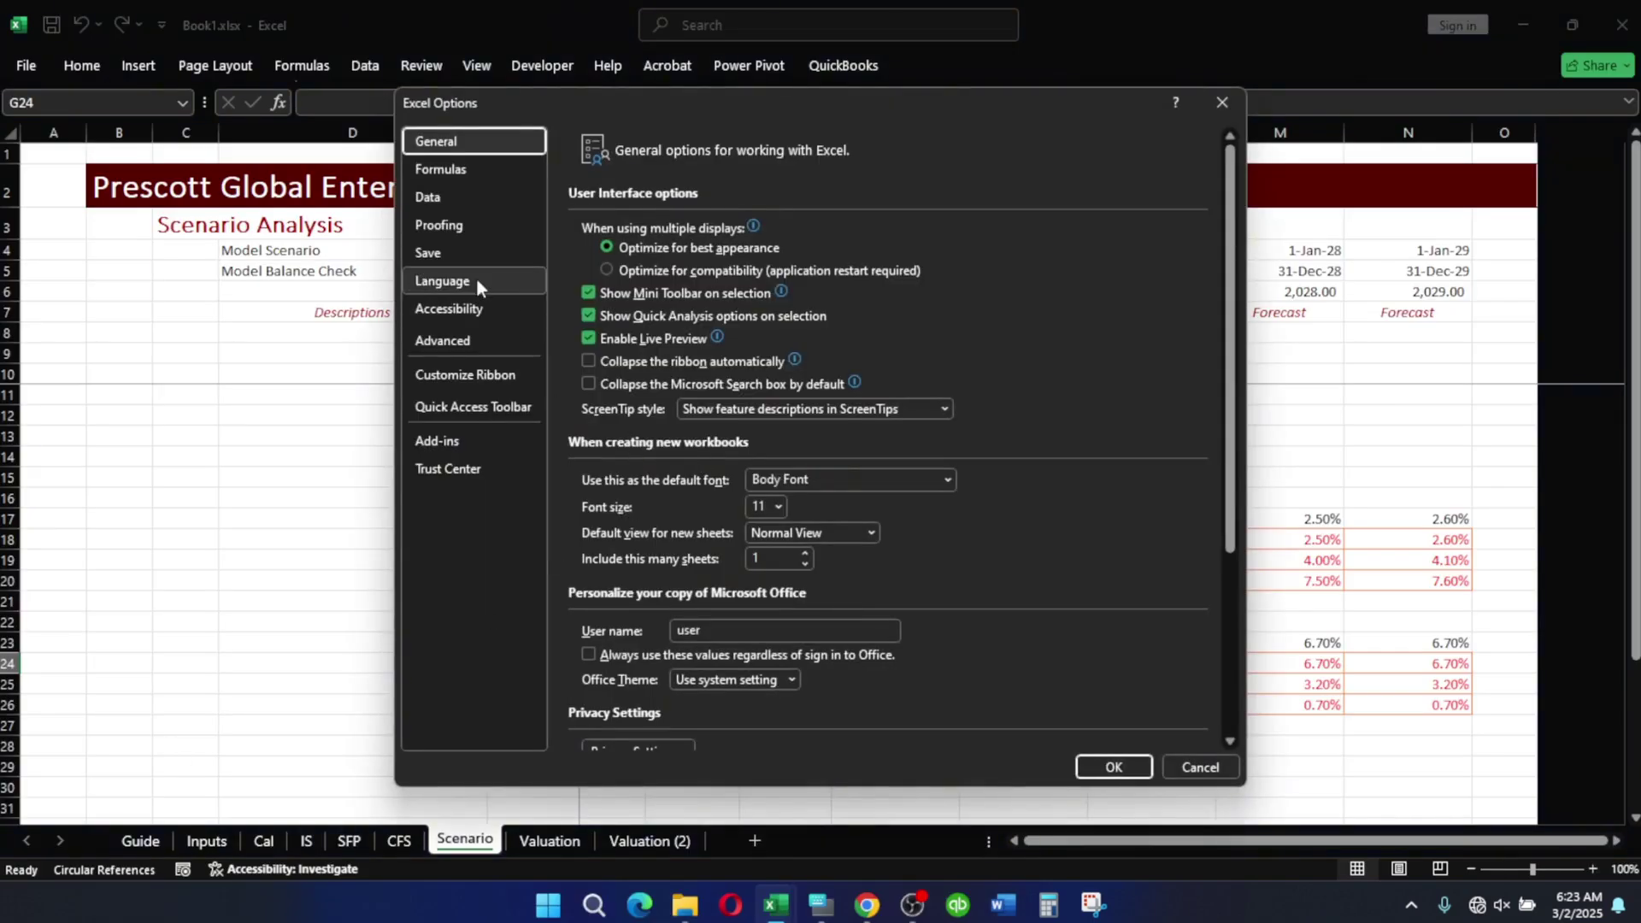
{"action": "left_click", "coordinate": [460, 377]}
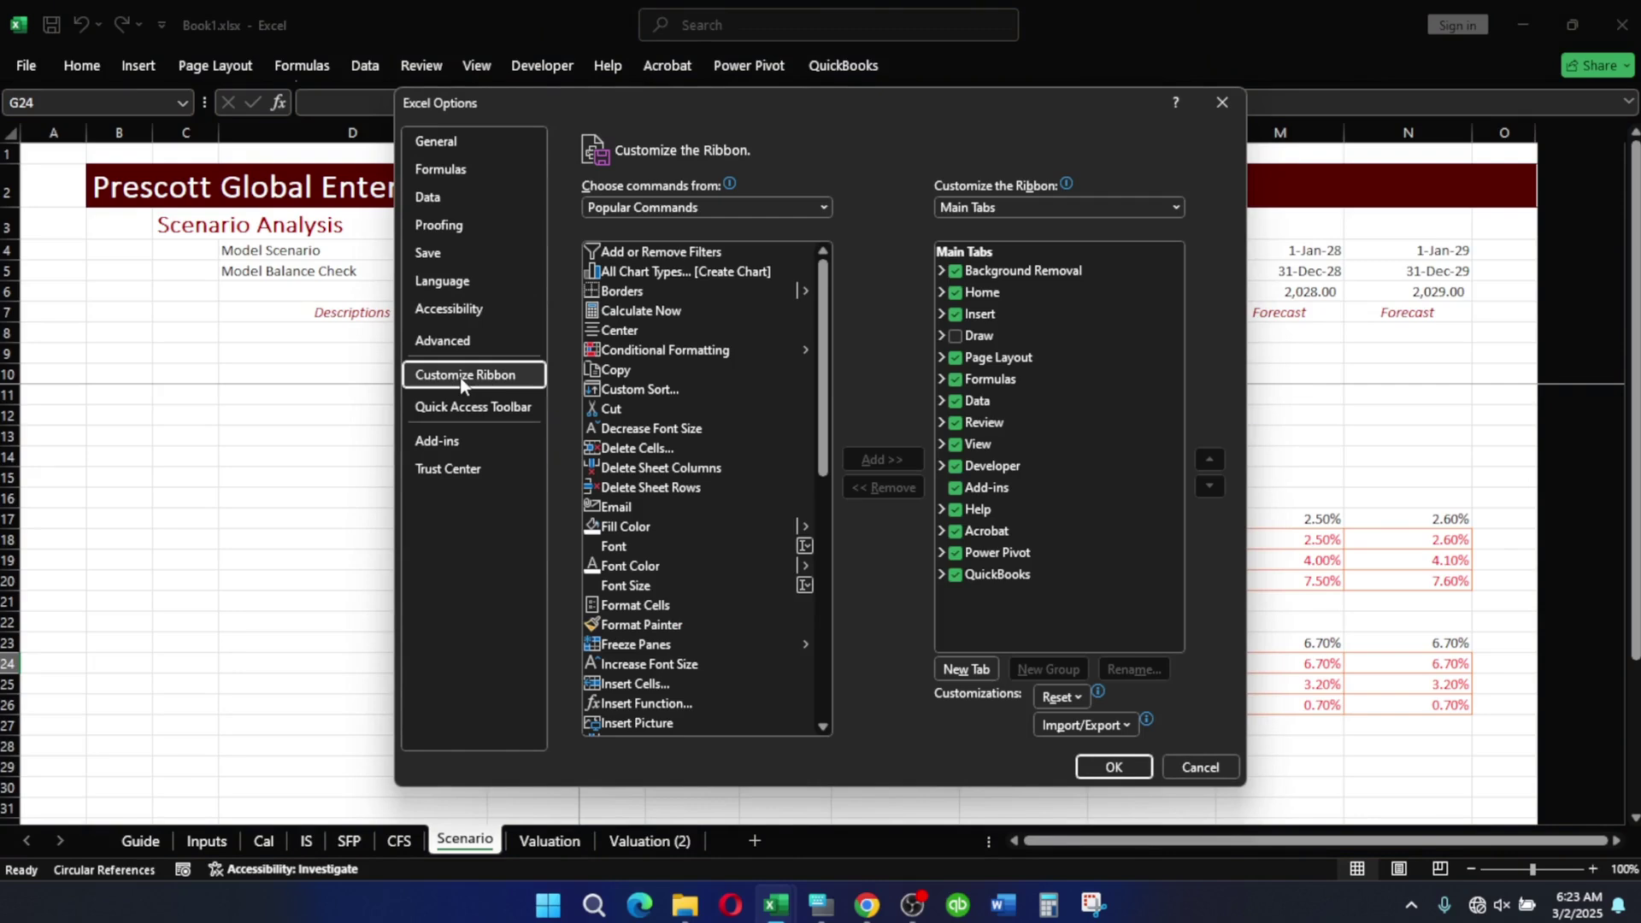
{"action": "left_click", "coordinate": [956, 468]}
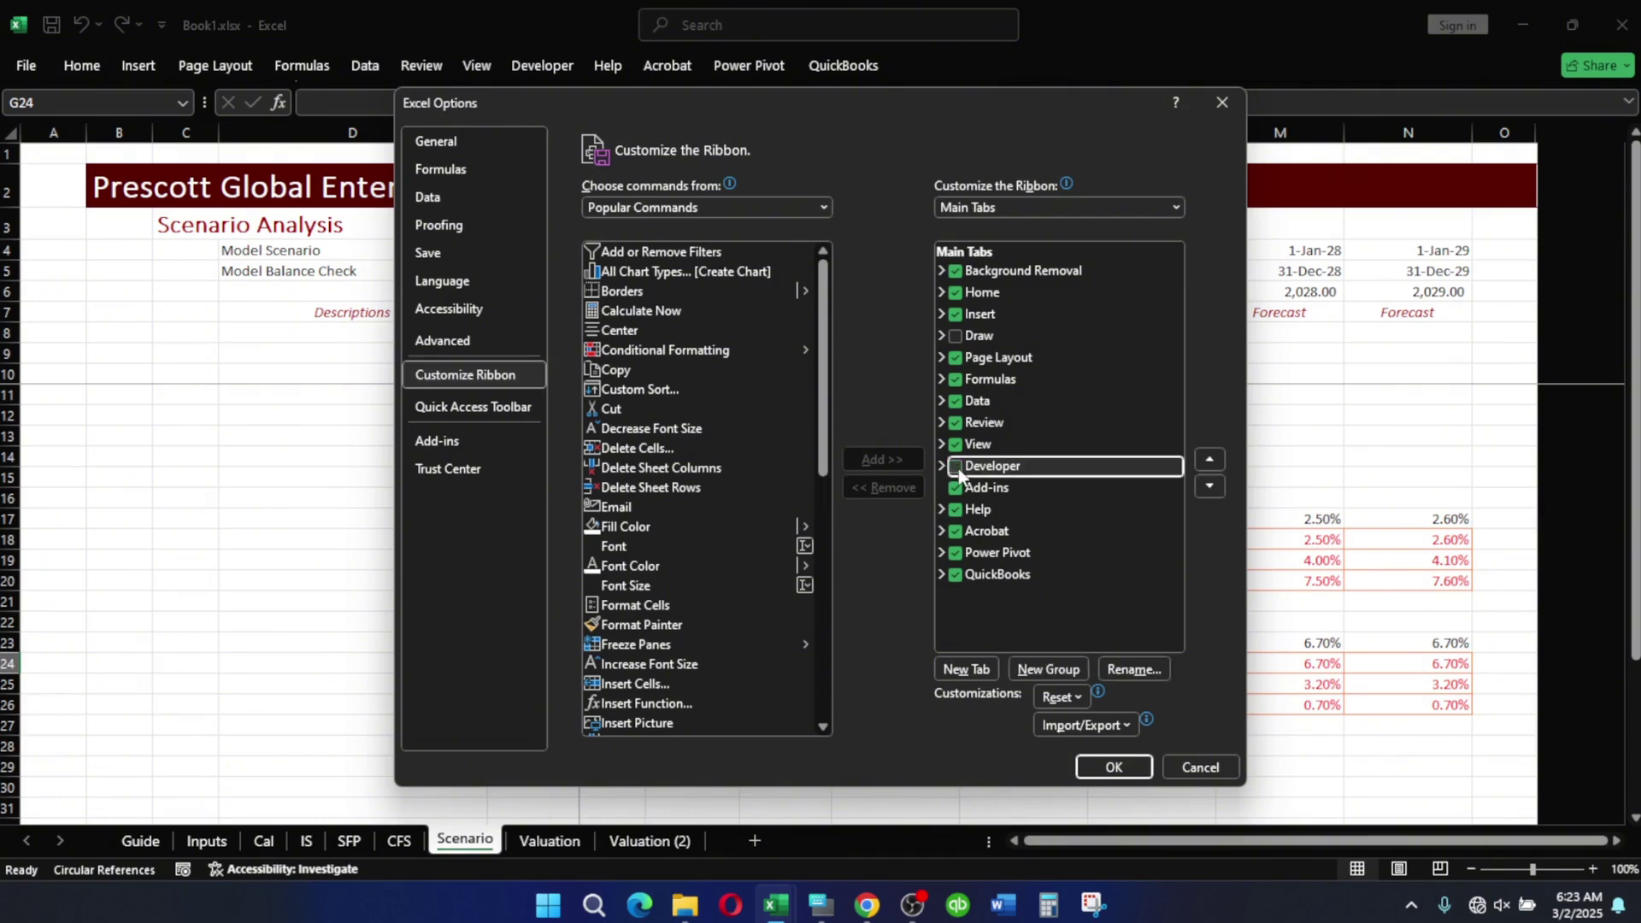
{"action": "left_click", "coordinate": [956, 468]}
{"action": "left_click", "coordinate": [1114, 767]}
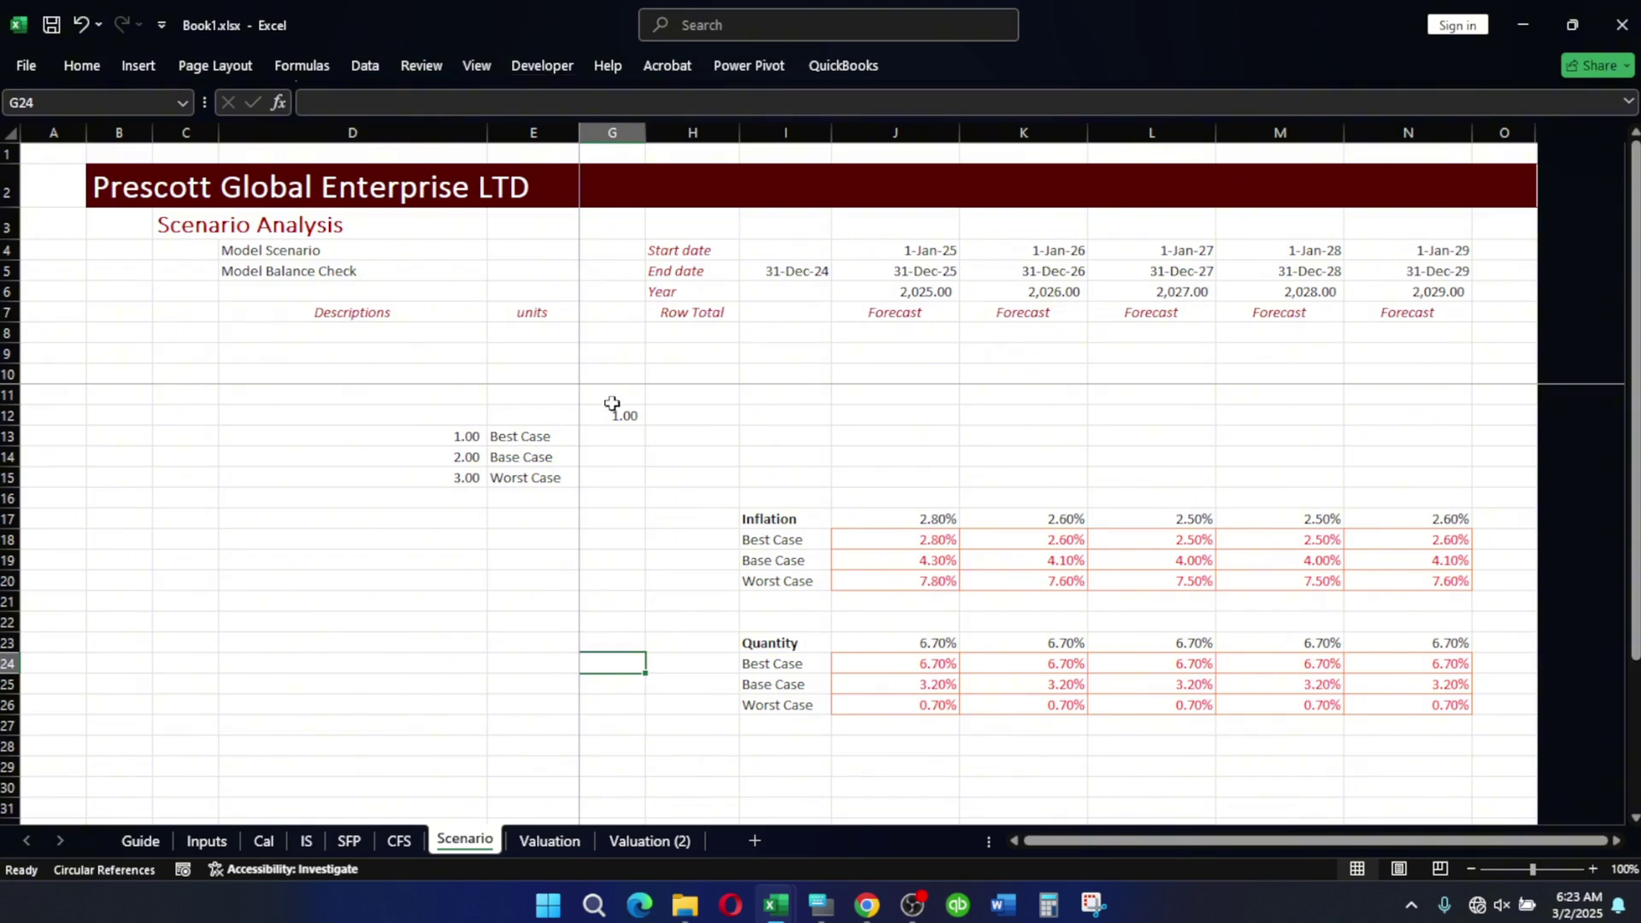
Insert a form-control combo box in row 12 beside the scenario switch, spanning the edge of column H and column I.
{"action": "left_click", "coordinate": [610, 397]}
{"action": "left_click", "coordinate": [623, 417]}
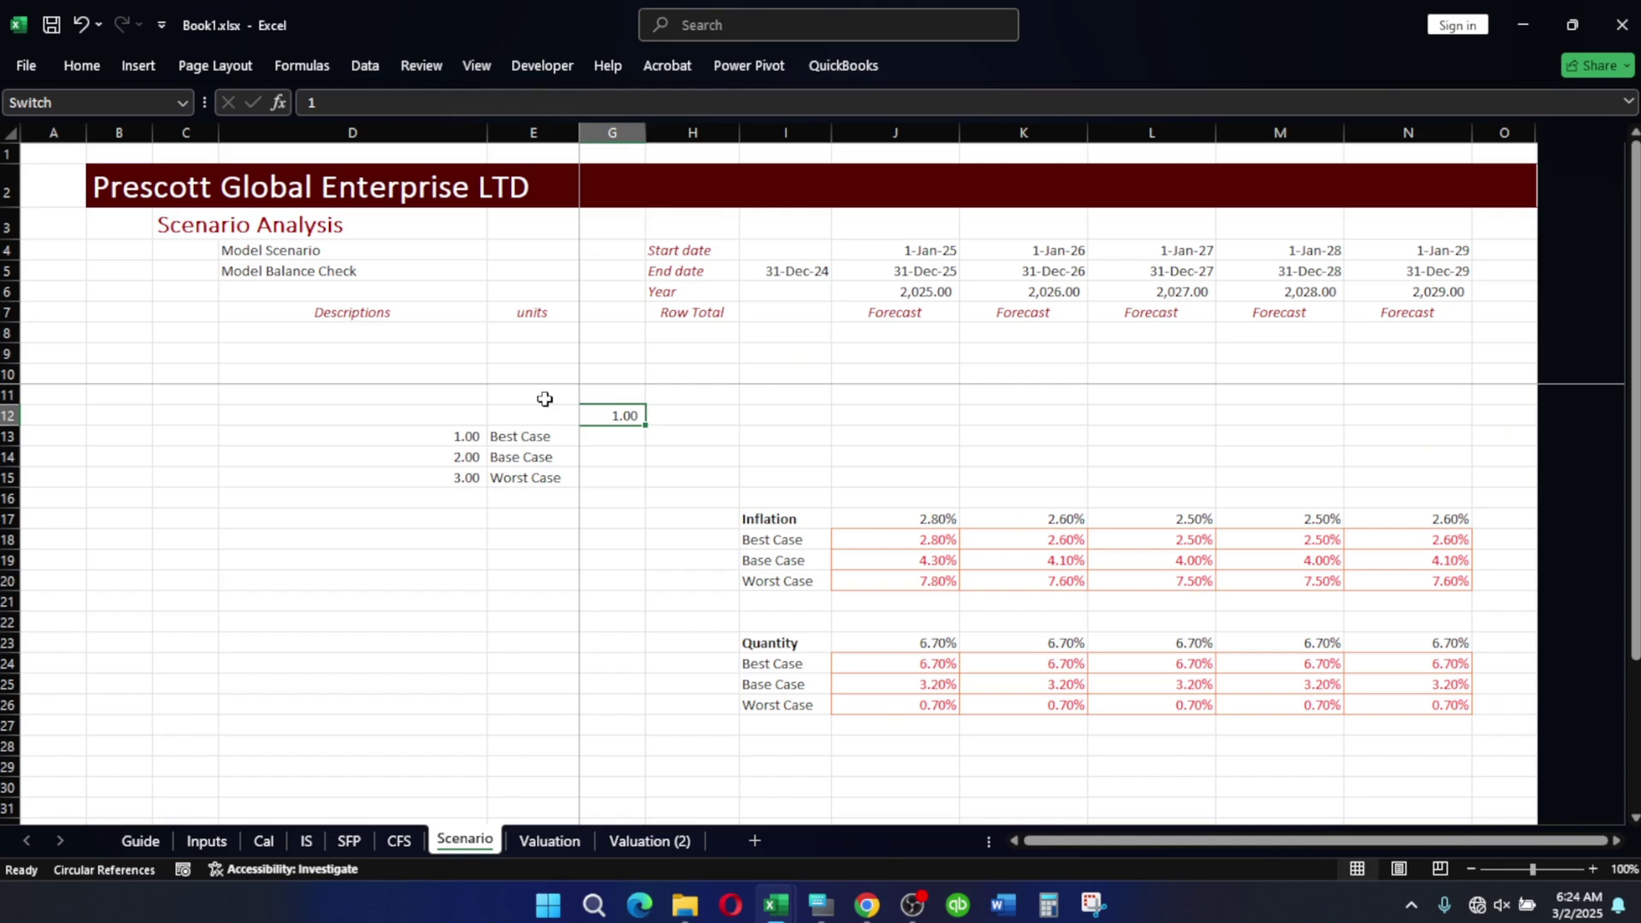
{"action": "left_click", "coordinate": [553, 65]}
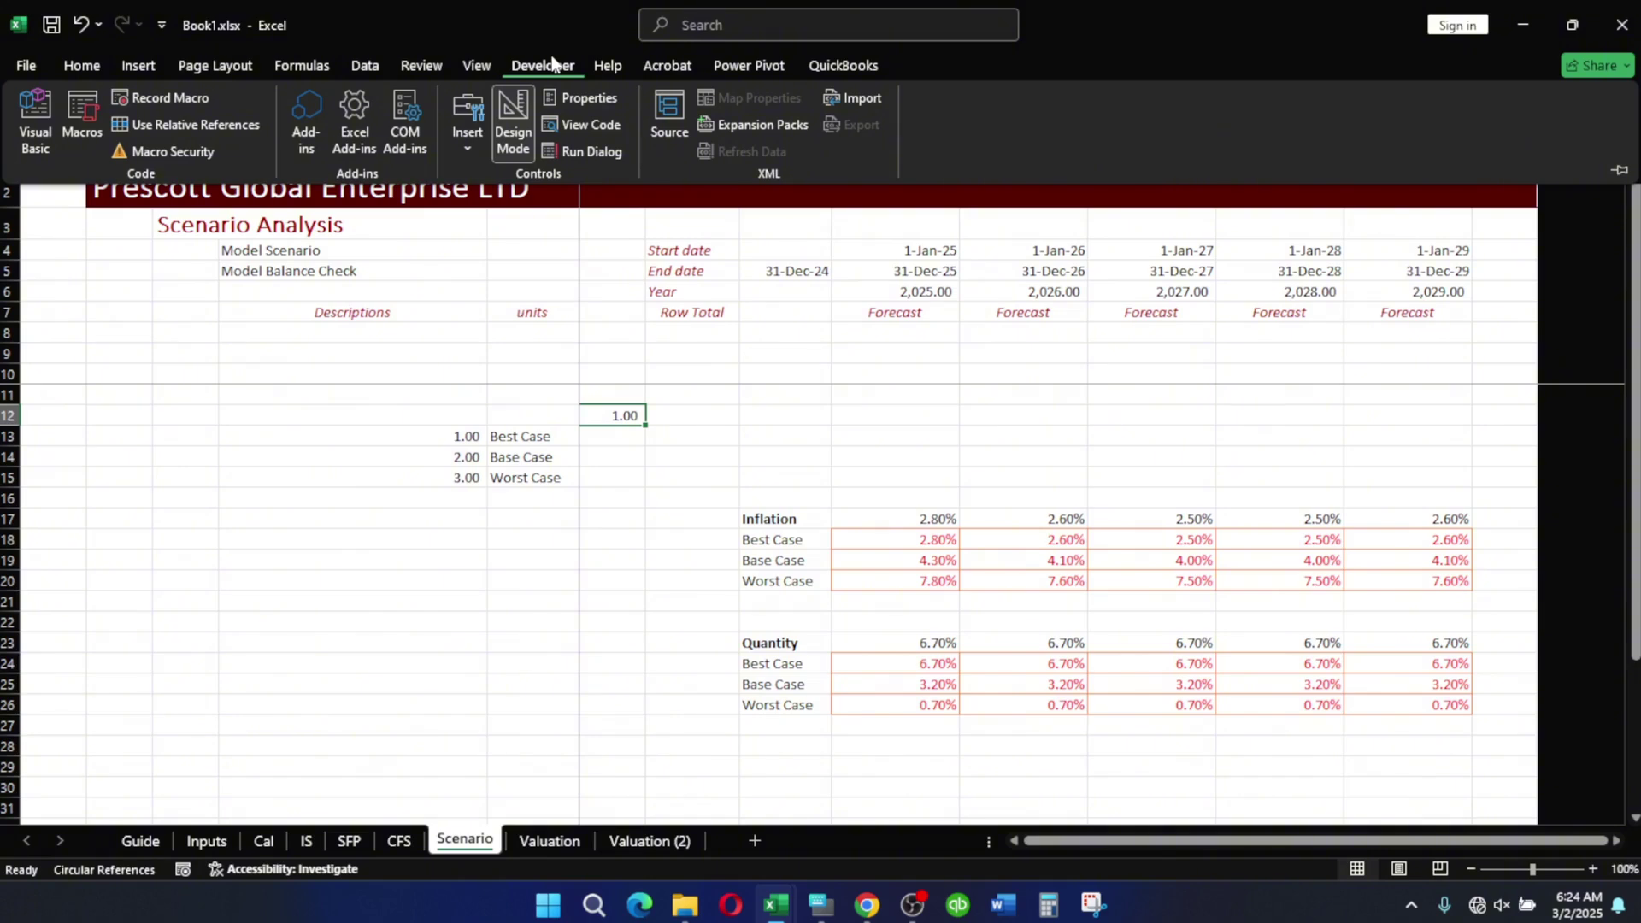
{"action": "left_click", "coordinate": [474, 152]}
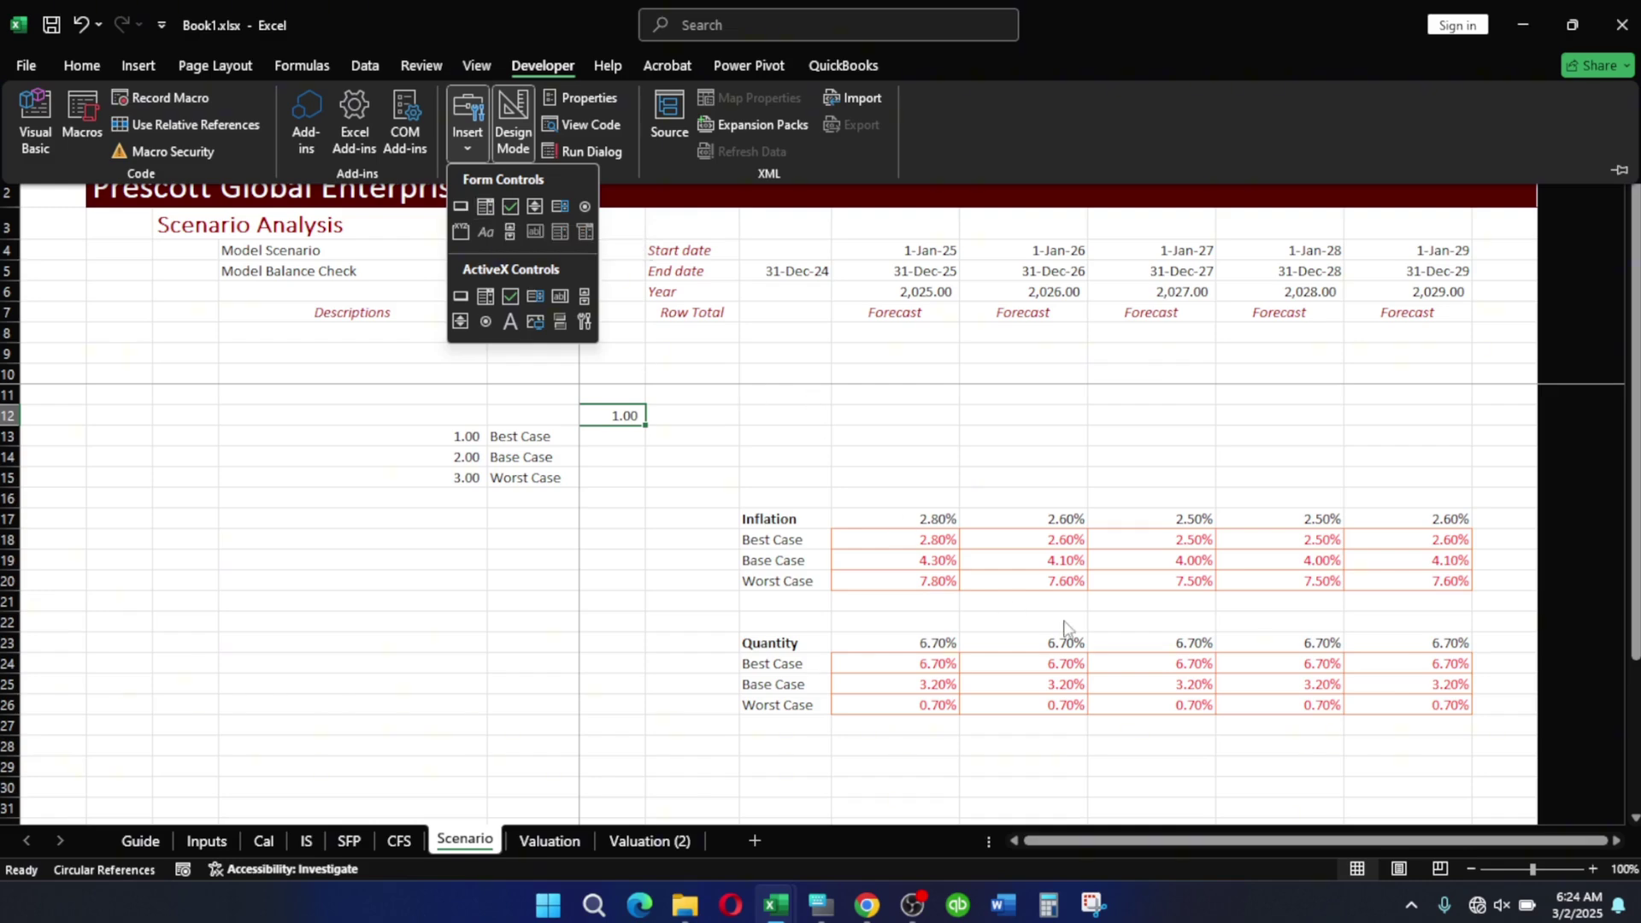
{"action": "left_click", "coordinate": [486, 206]}
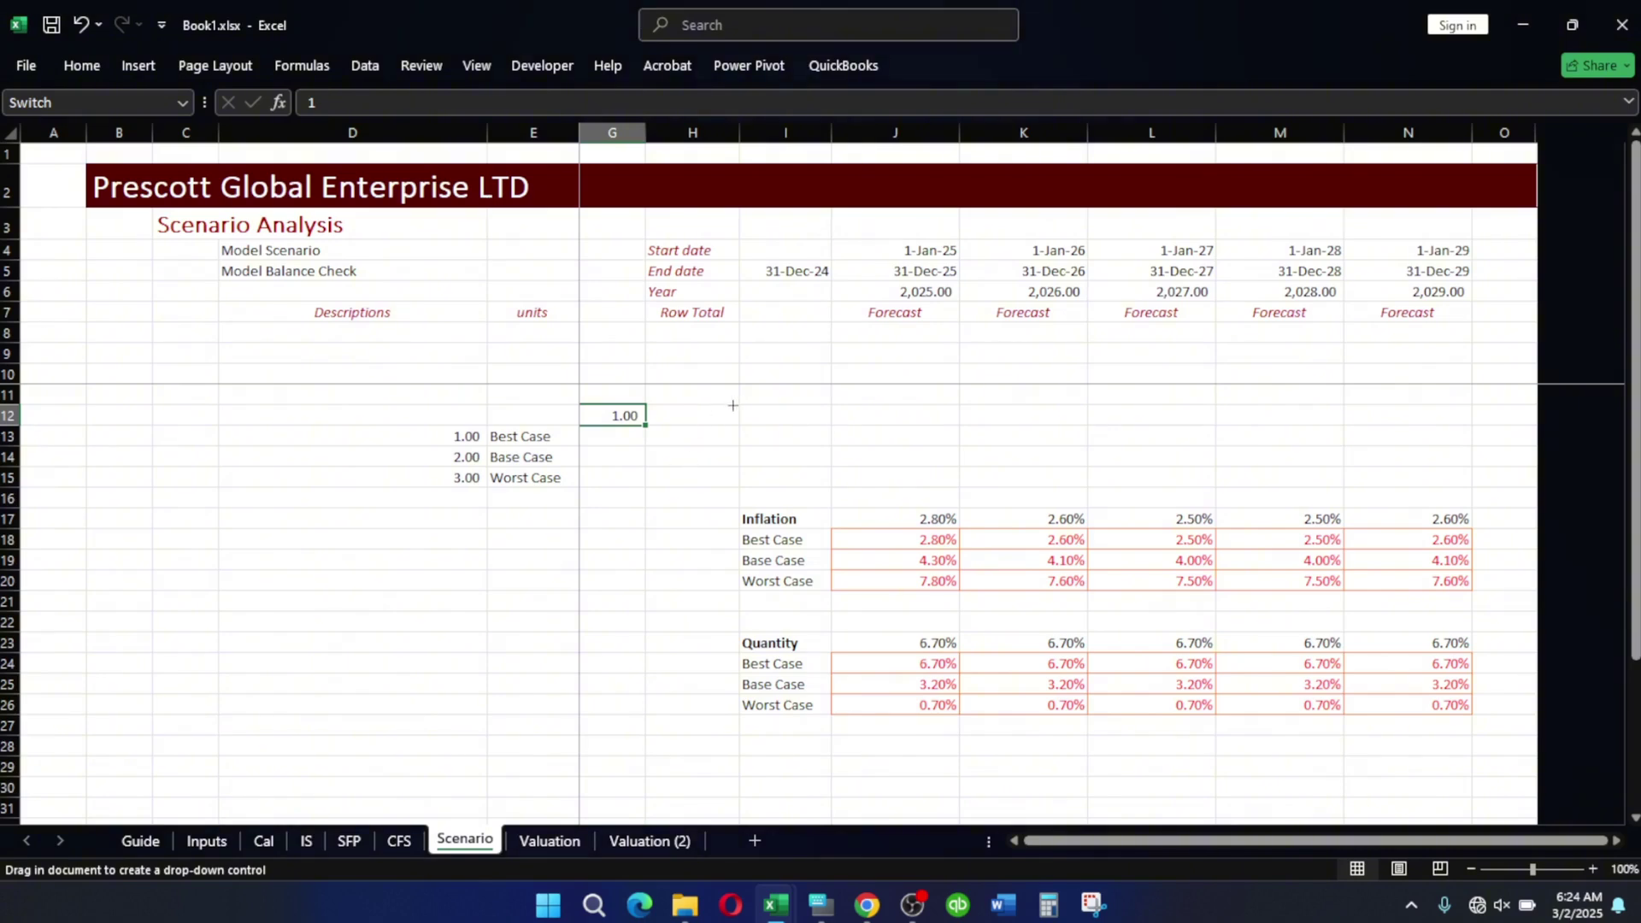
{"action": "left_click_drag", "start_coordinate": [746, 410], "coordinate": [869, 430]}
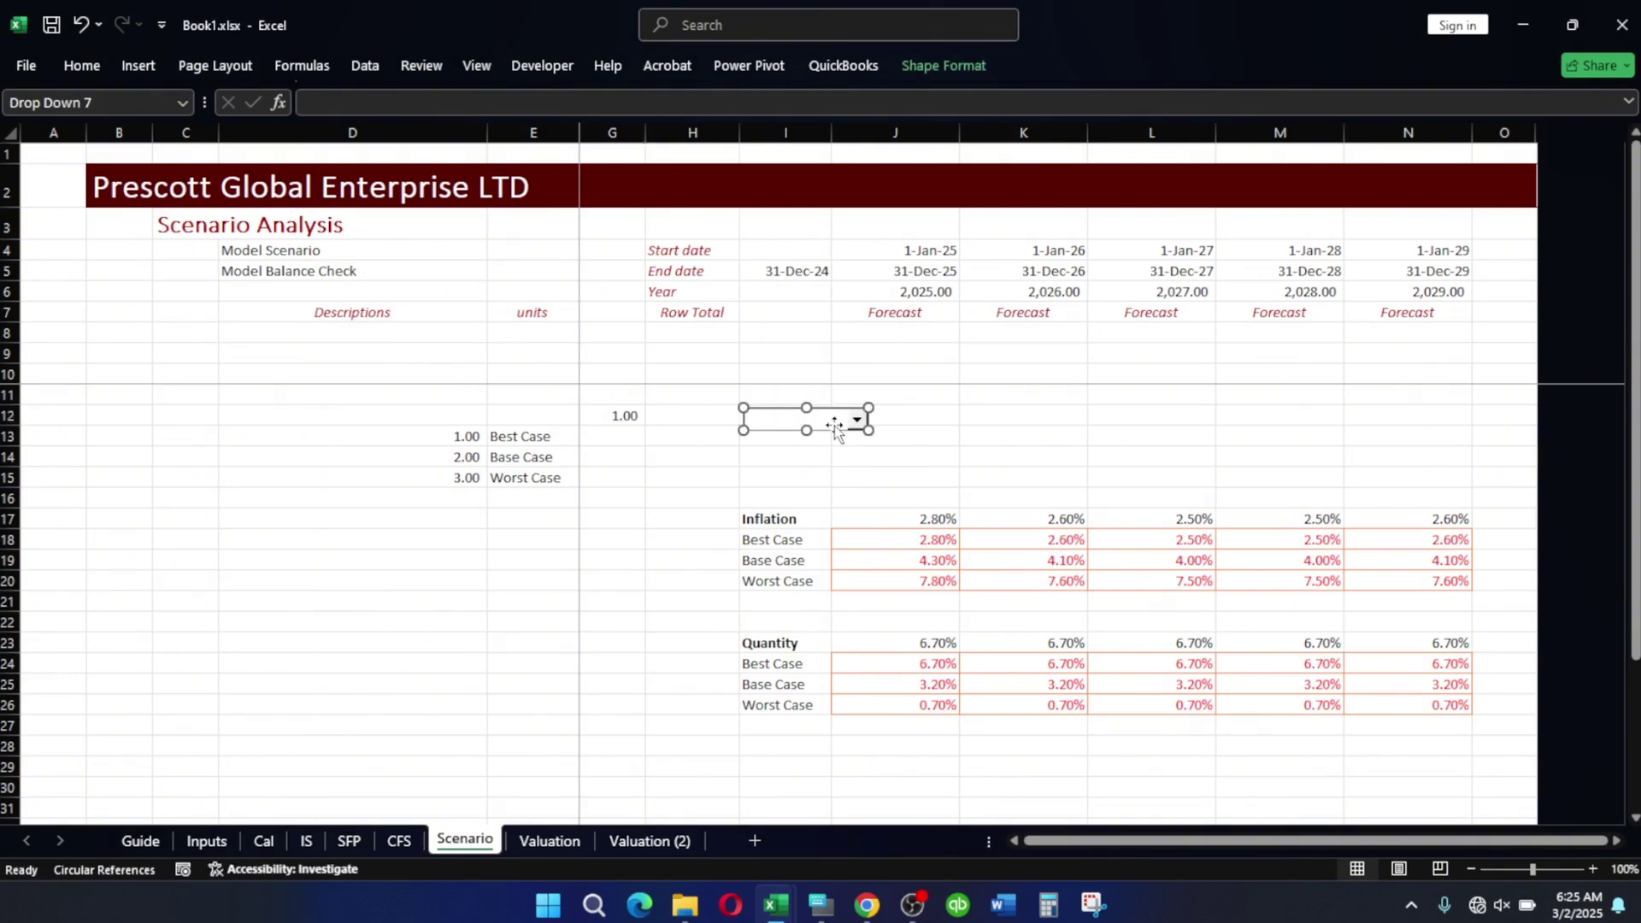
{"action": "left_click_drag", "start_coordinate": [819, 409], "coordinate": [791, 409]}
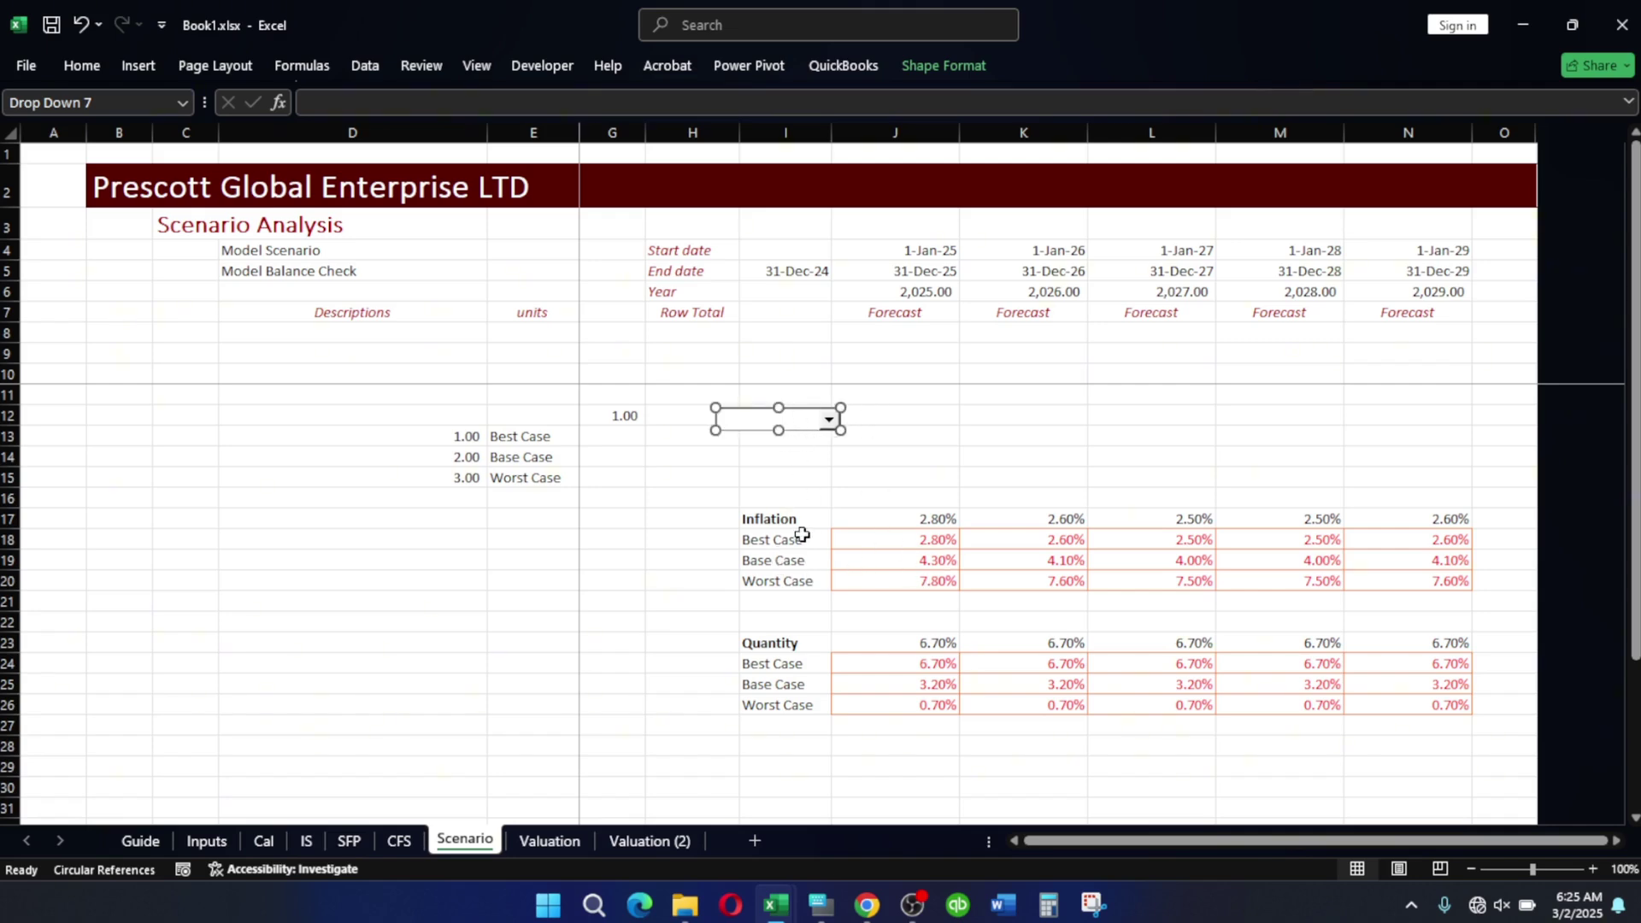
Format the new combo box with input range List and cell link Switch.
{"action": "left_click", "coordinate": [915, 418]}
{"action": "left_click", "coordinate": [826, 421]}
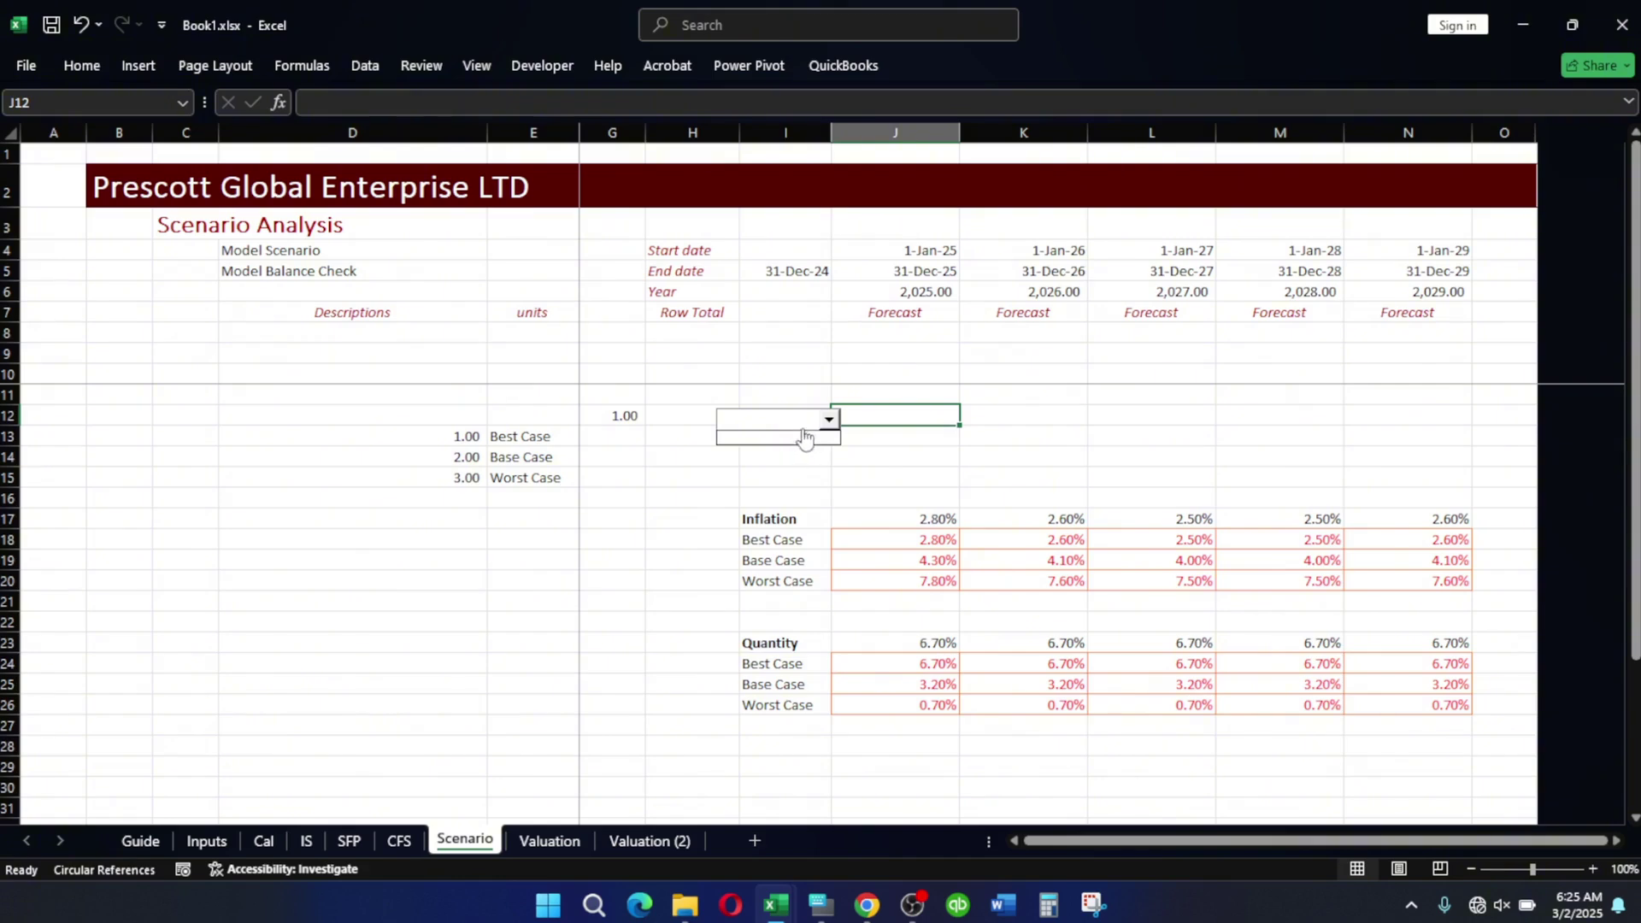
{"action": "left_click", "coordinate": [791, 424]}
{"action": "left_click", "coordinate": [773, 425]}
{"action": "left_click", "coordinate": [771, 416]}
{"action": "right_click", "coordinate": [809, 414]}
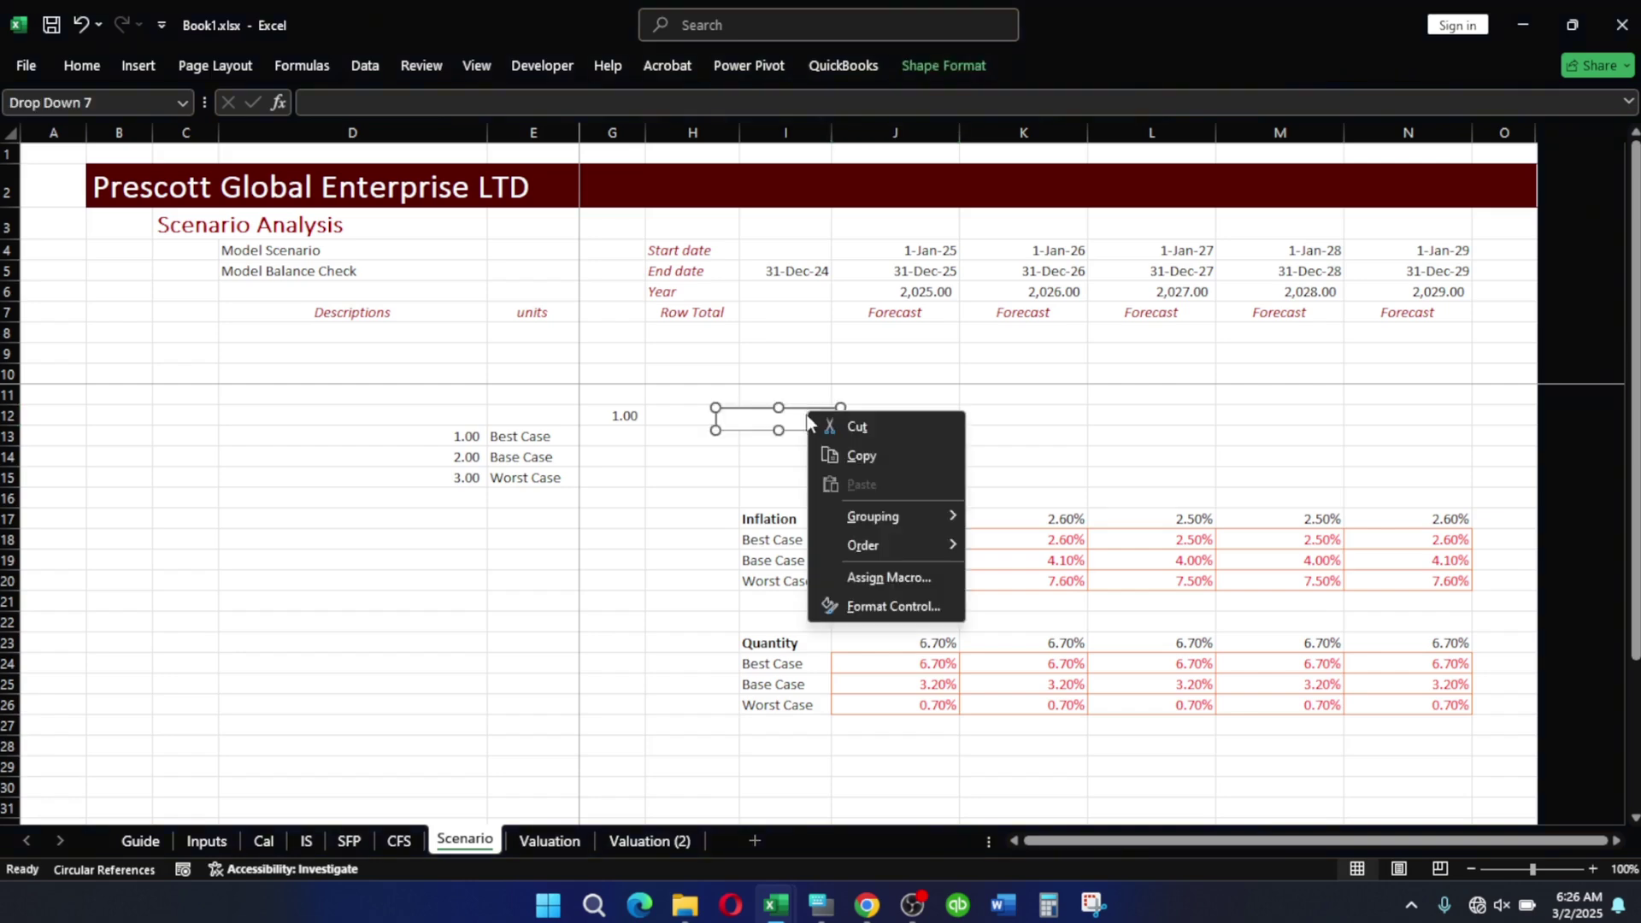
{"action": "left_click", "coordinate": [883, 603]}
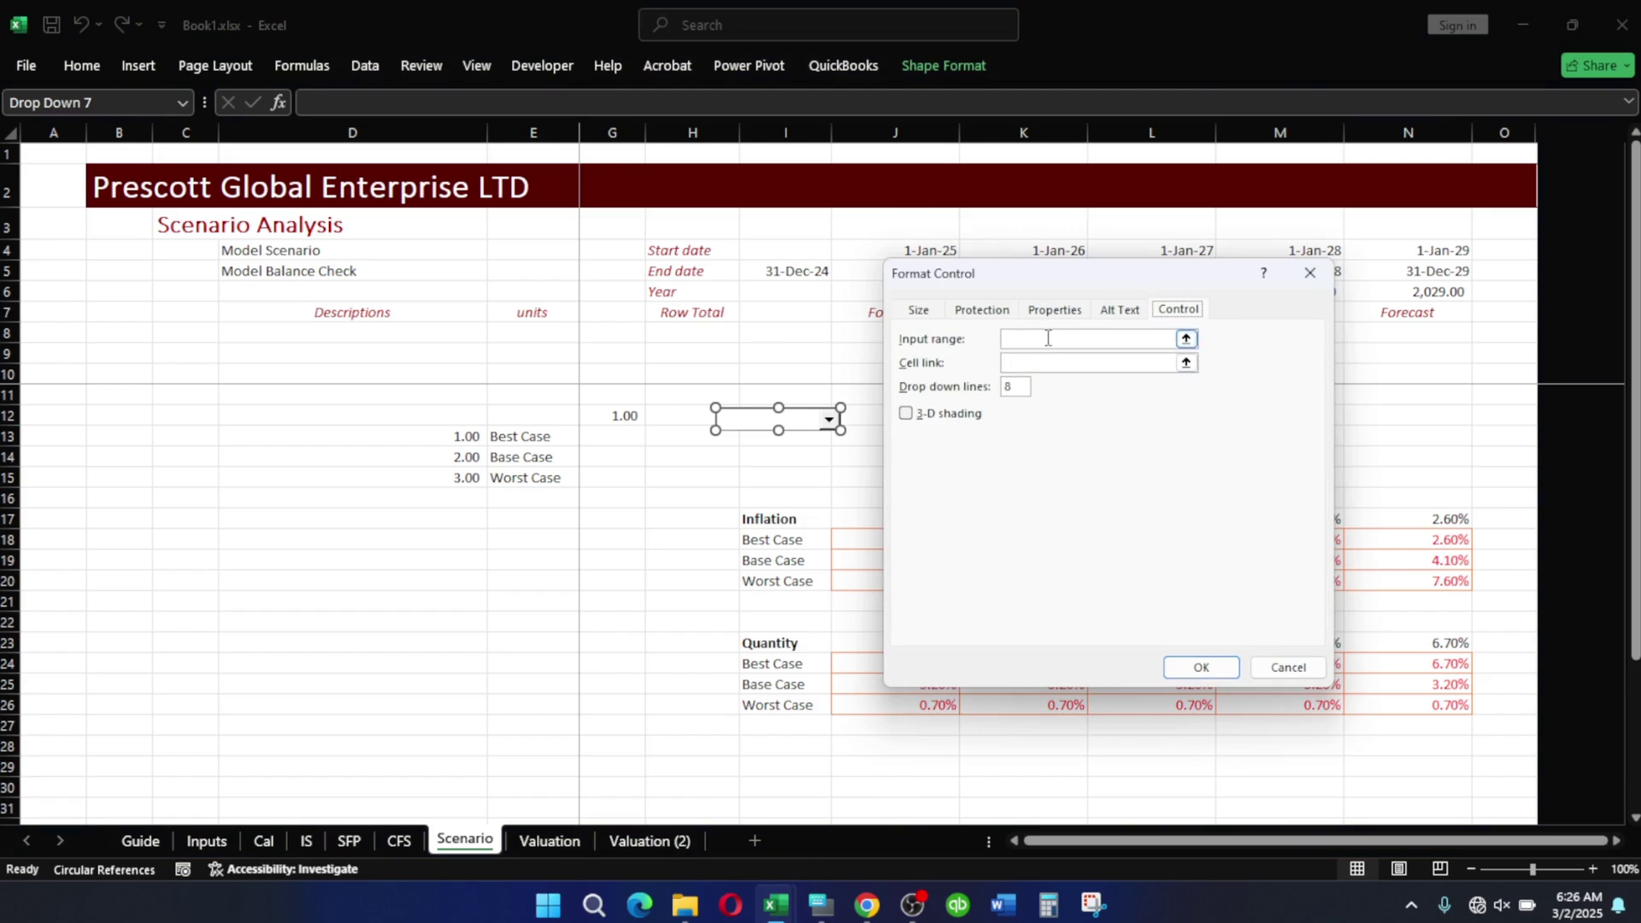
{"action": "left_click", "coordinate": [1034, 338]}
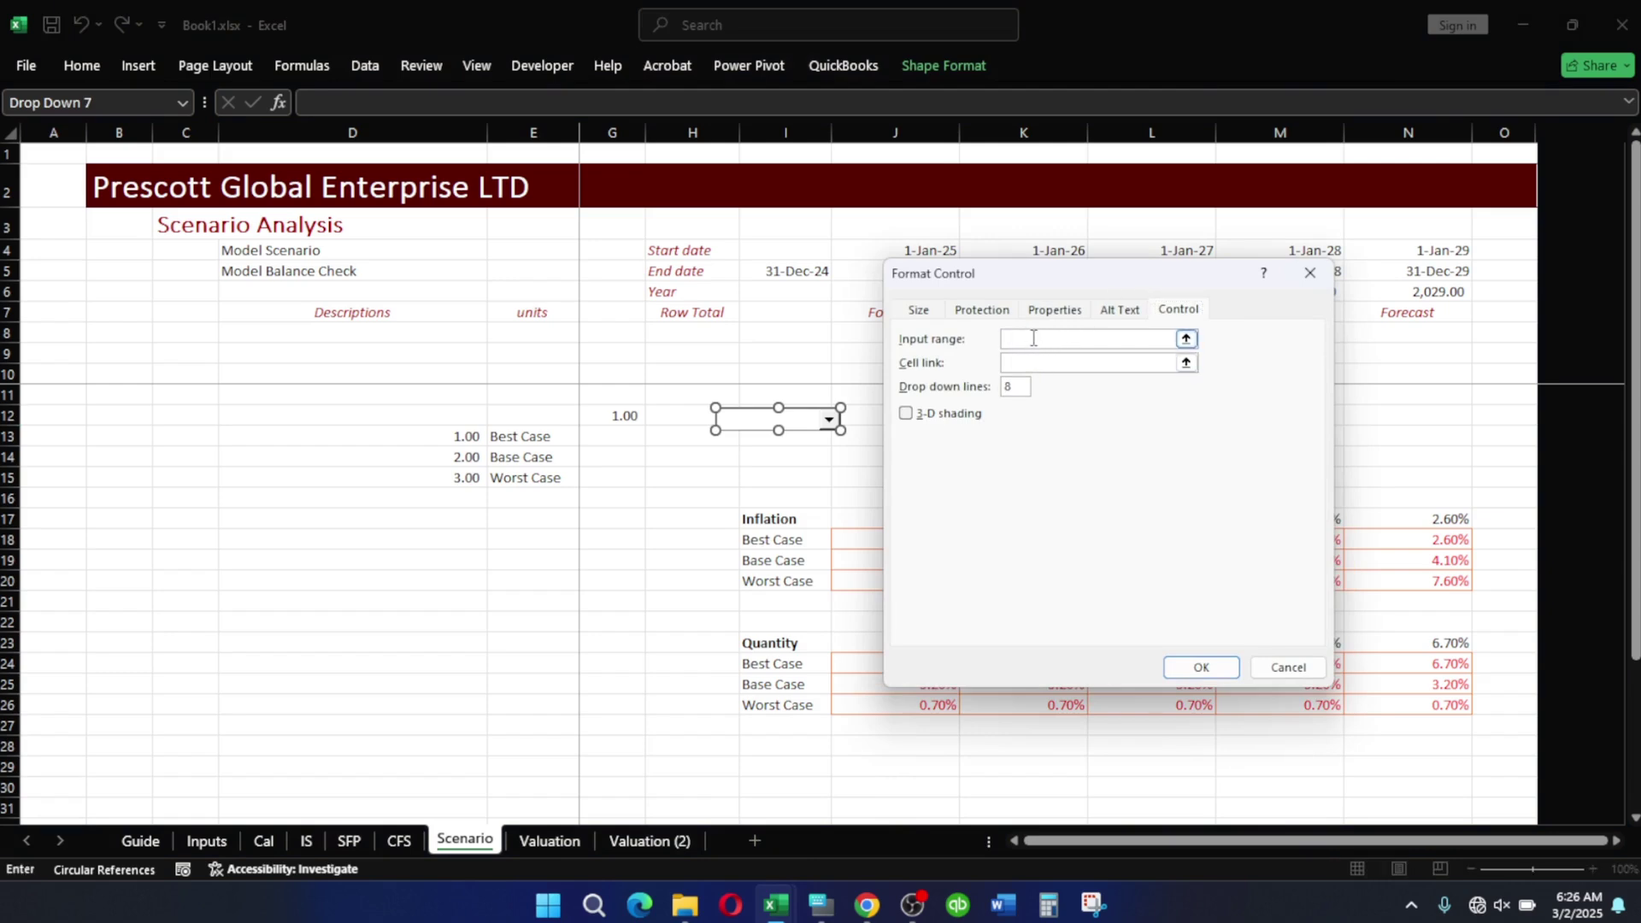
{"action": "type", "text": "List"}
{"action": "left_click", "coordinate": [1021, 362]}
{"action": "type", "text": "Switch"}
{"action": "left_click", "coordinate": [1202, 667]}
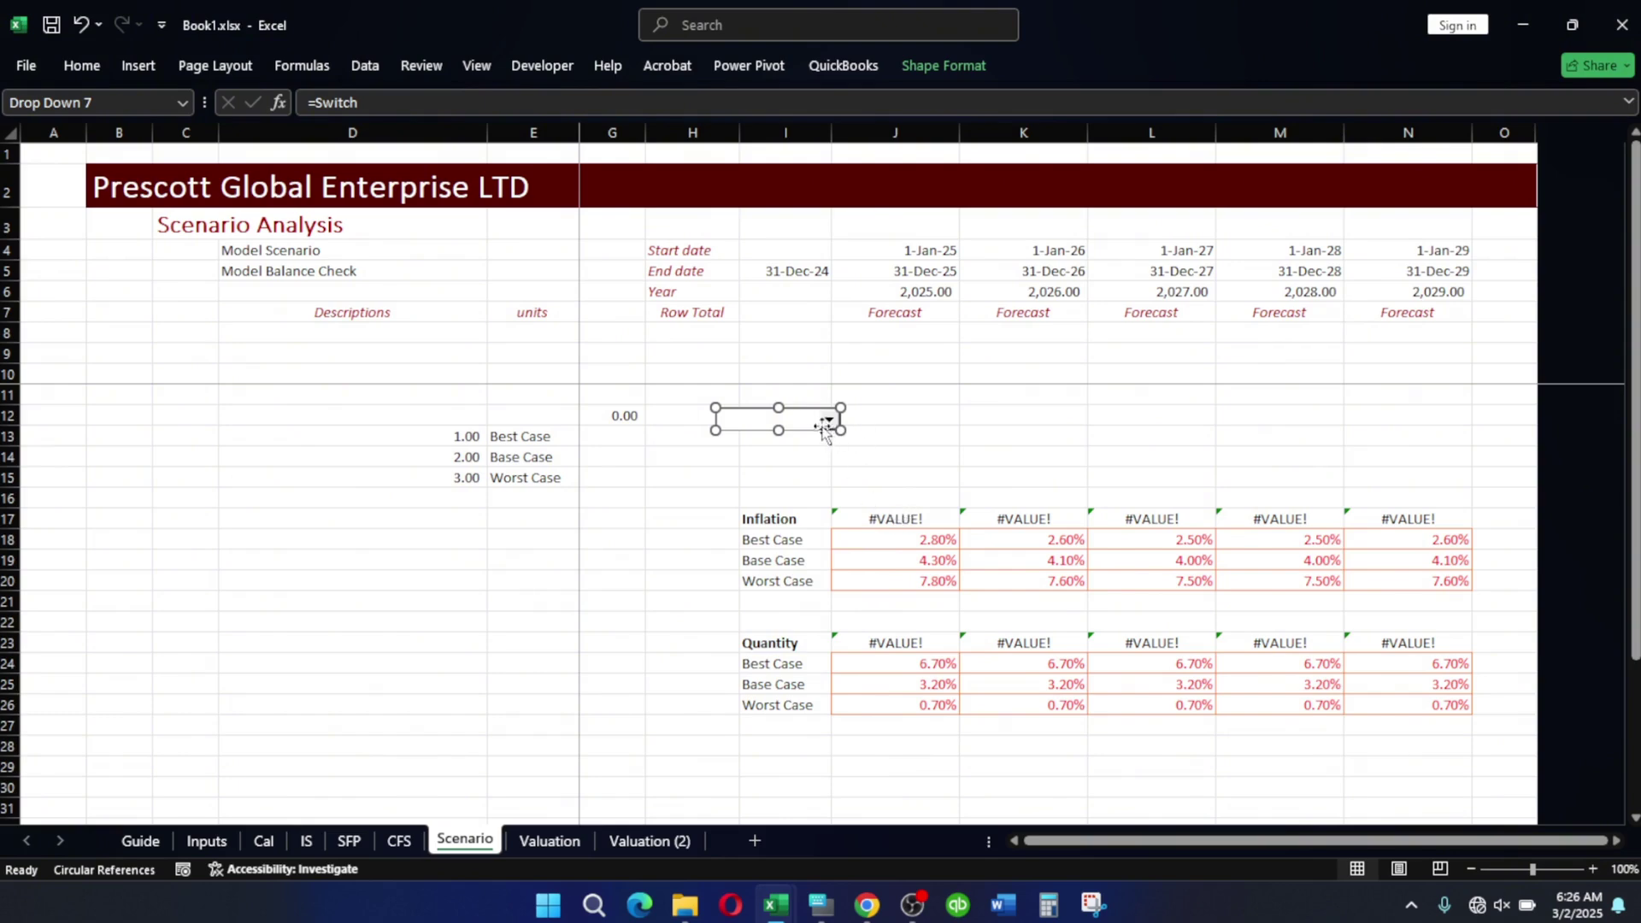
Test the scenario combo box with Best Case, Worst Case and Base Case, finishing on Best Case.
{"action": "left_click", "coordinate": [899, 415]}
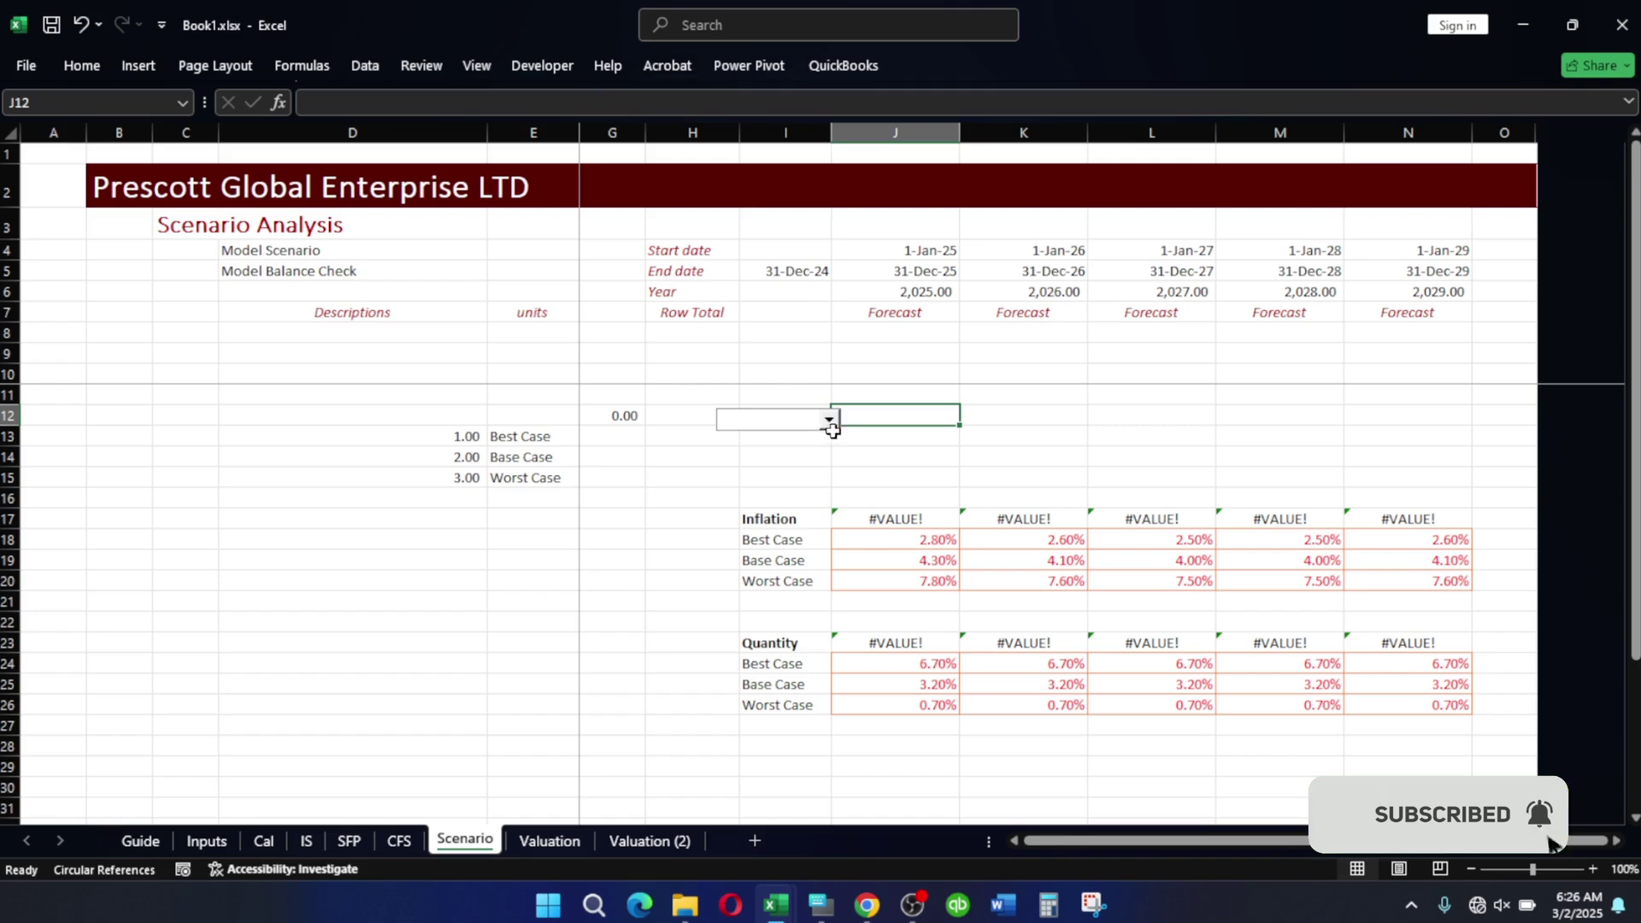
{"action": "left_click", "coordinate": [828, 419]}
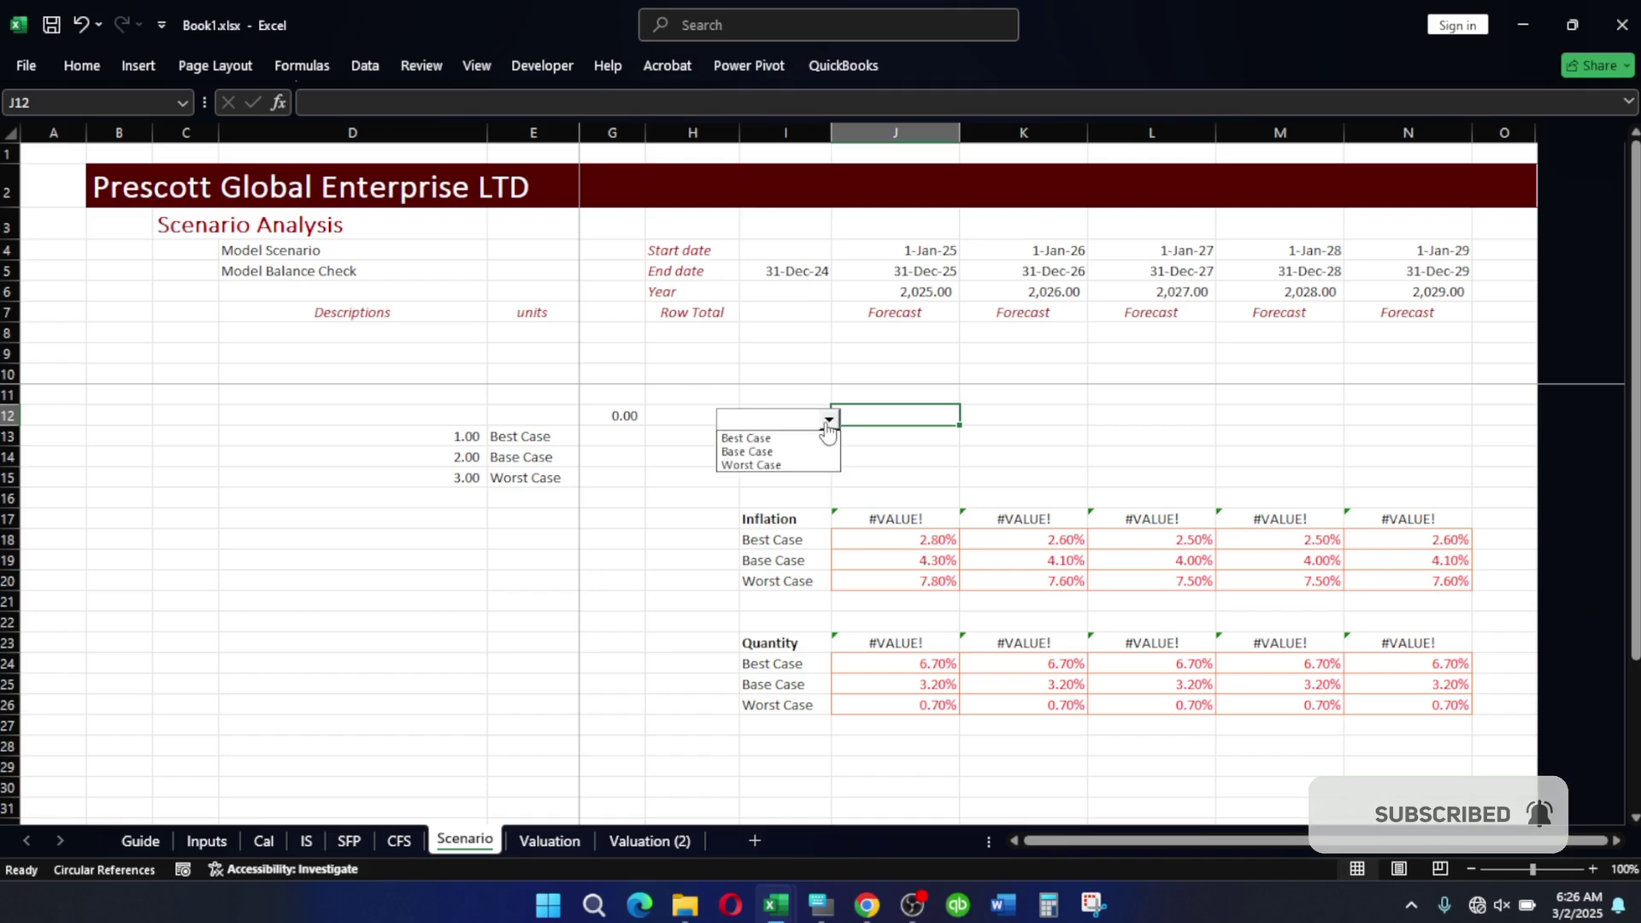
{"action": "left_click", "coordinate": [732, 438]}
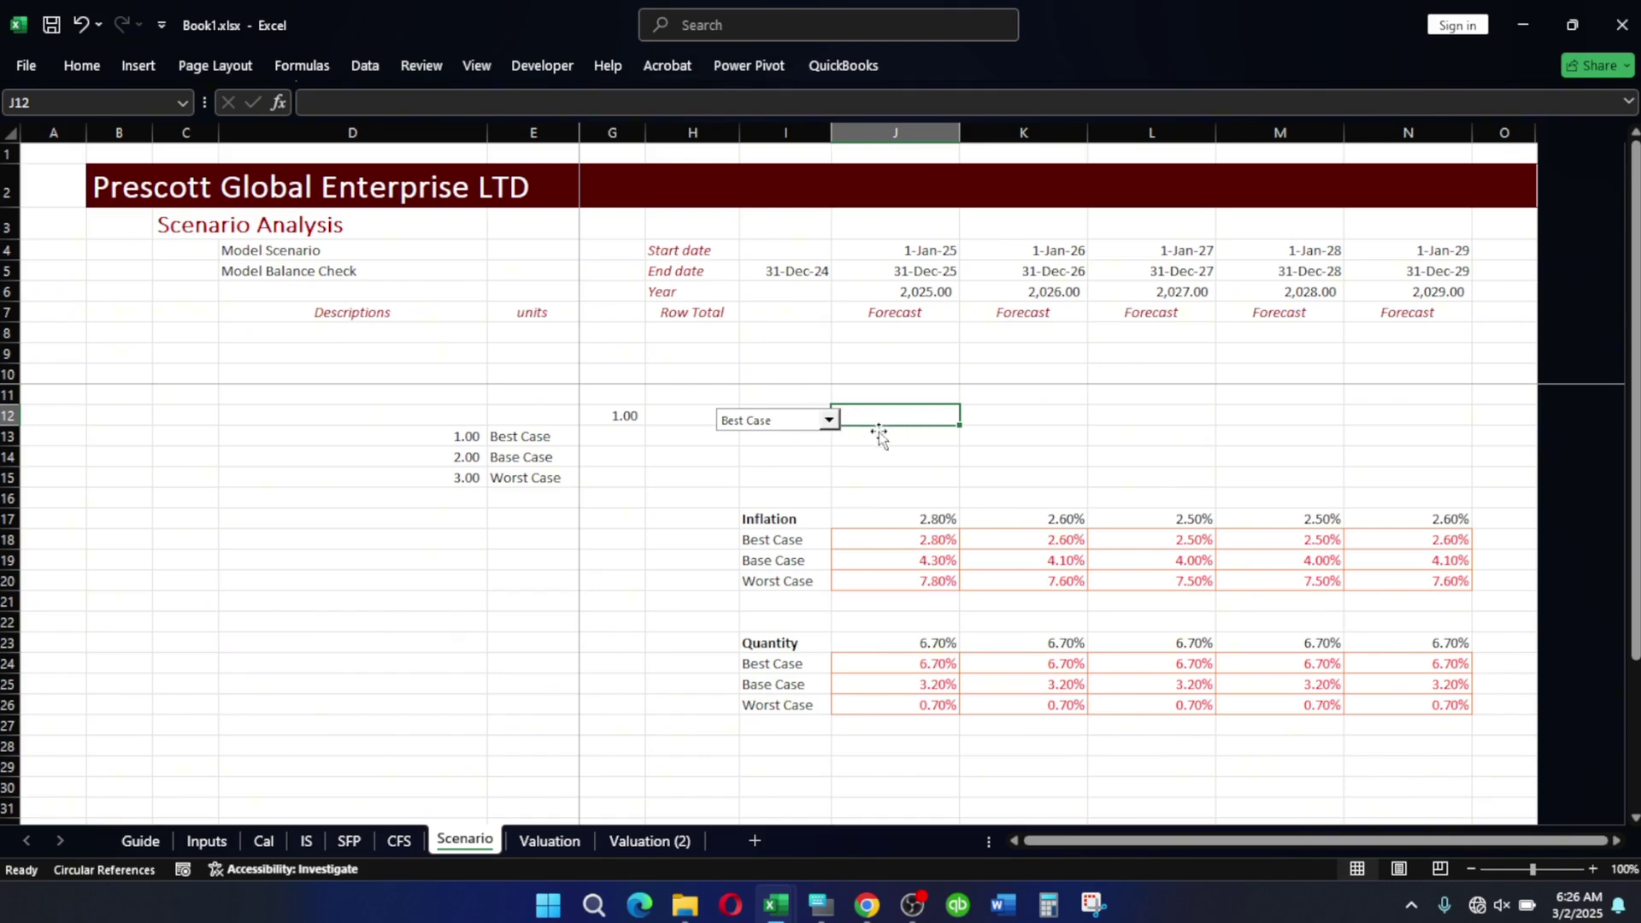
{"action": "left_click", "coordinate": [830, 423]}
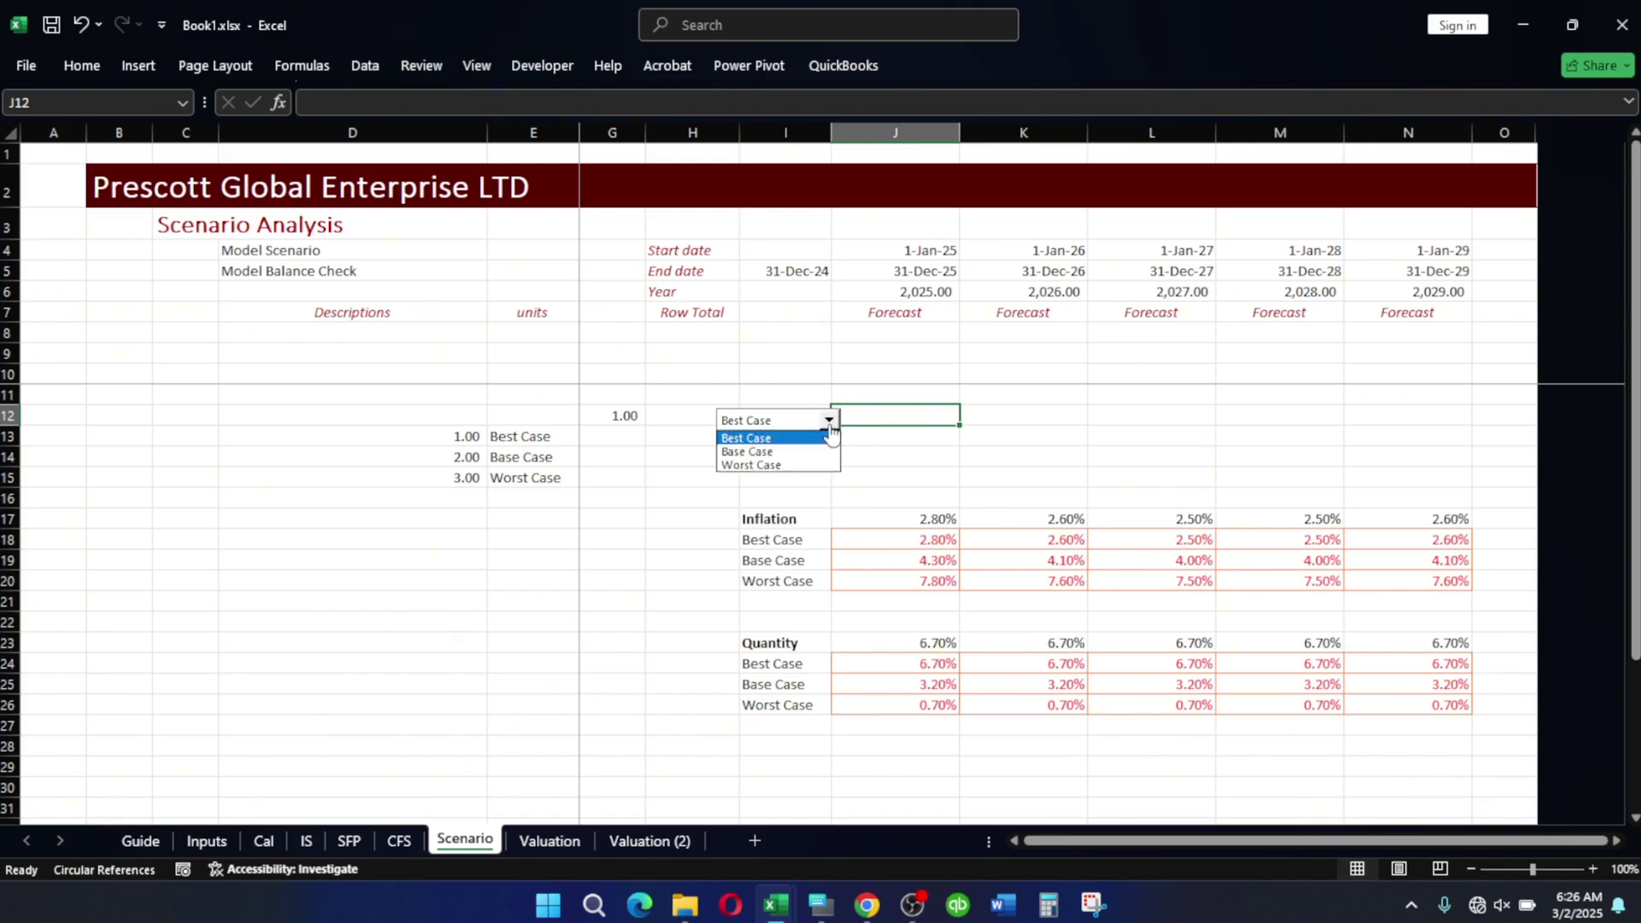
{"action": "left_click", "coordinate": [749, 465]}
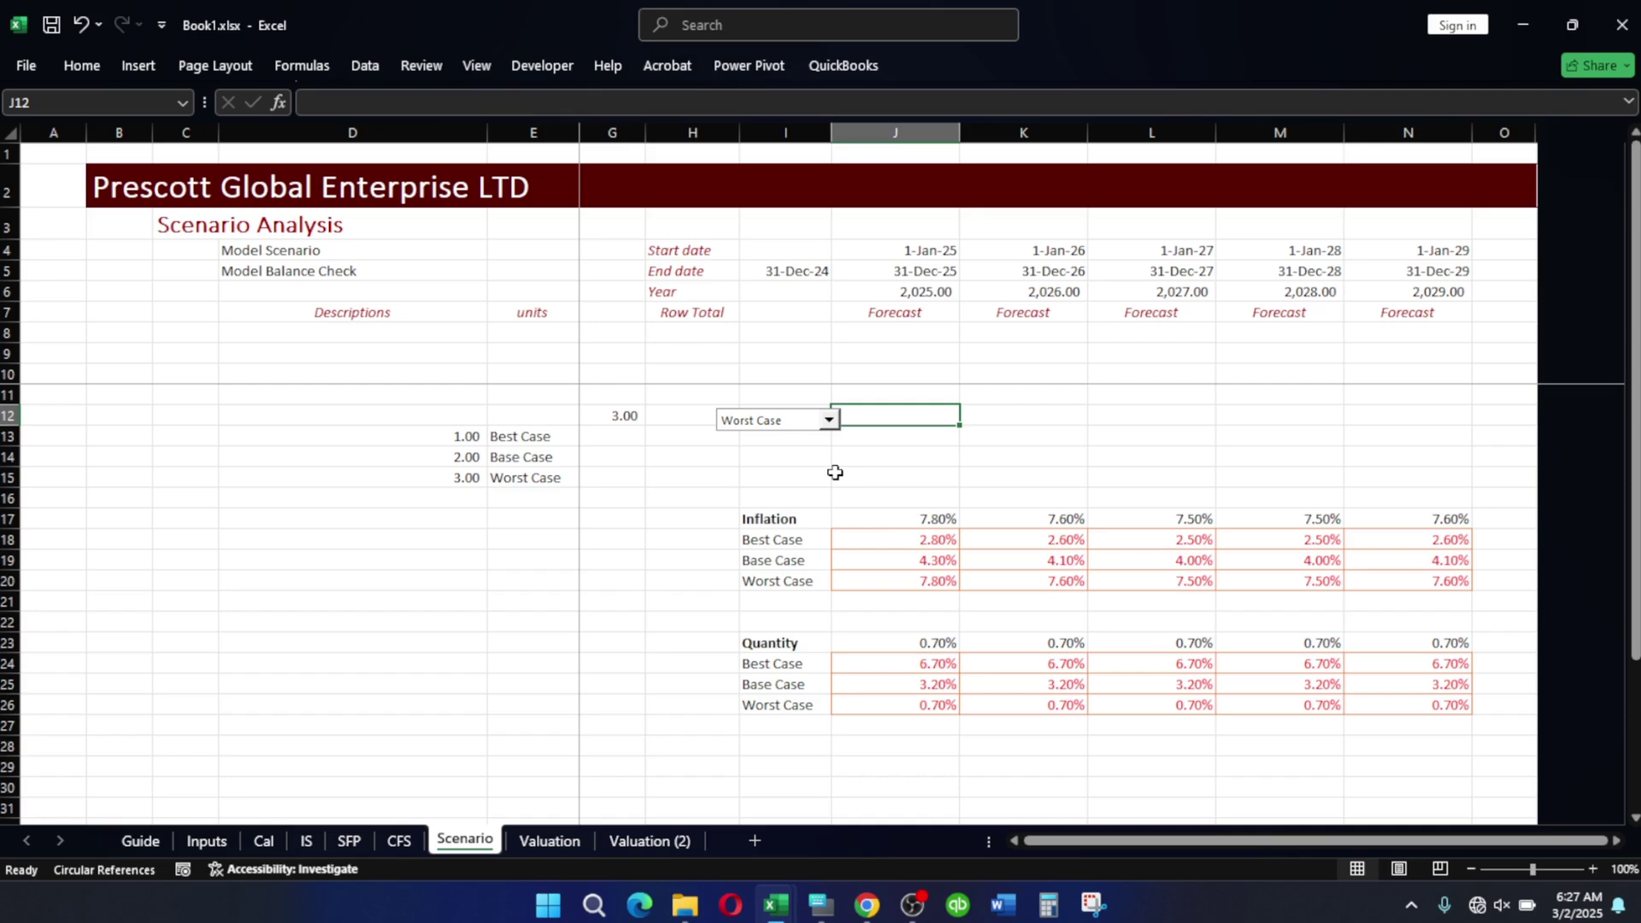
{"action": "key", "text": "Up"}
{"action": "left_click", "coordinate": [828, 418]}
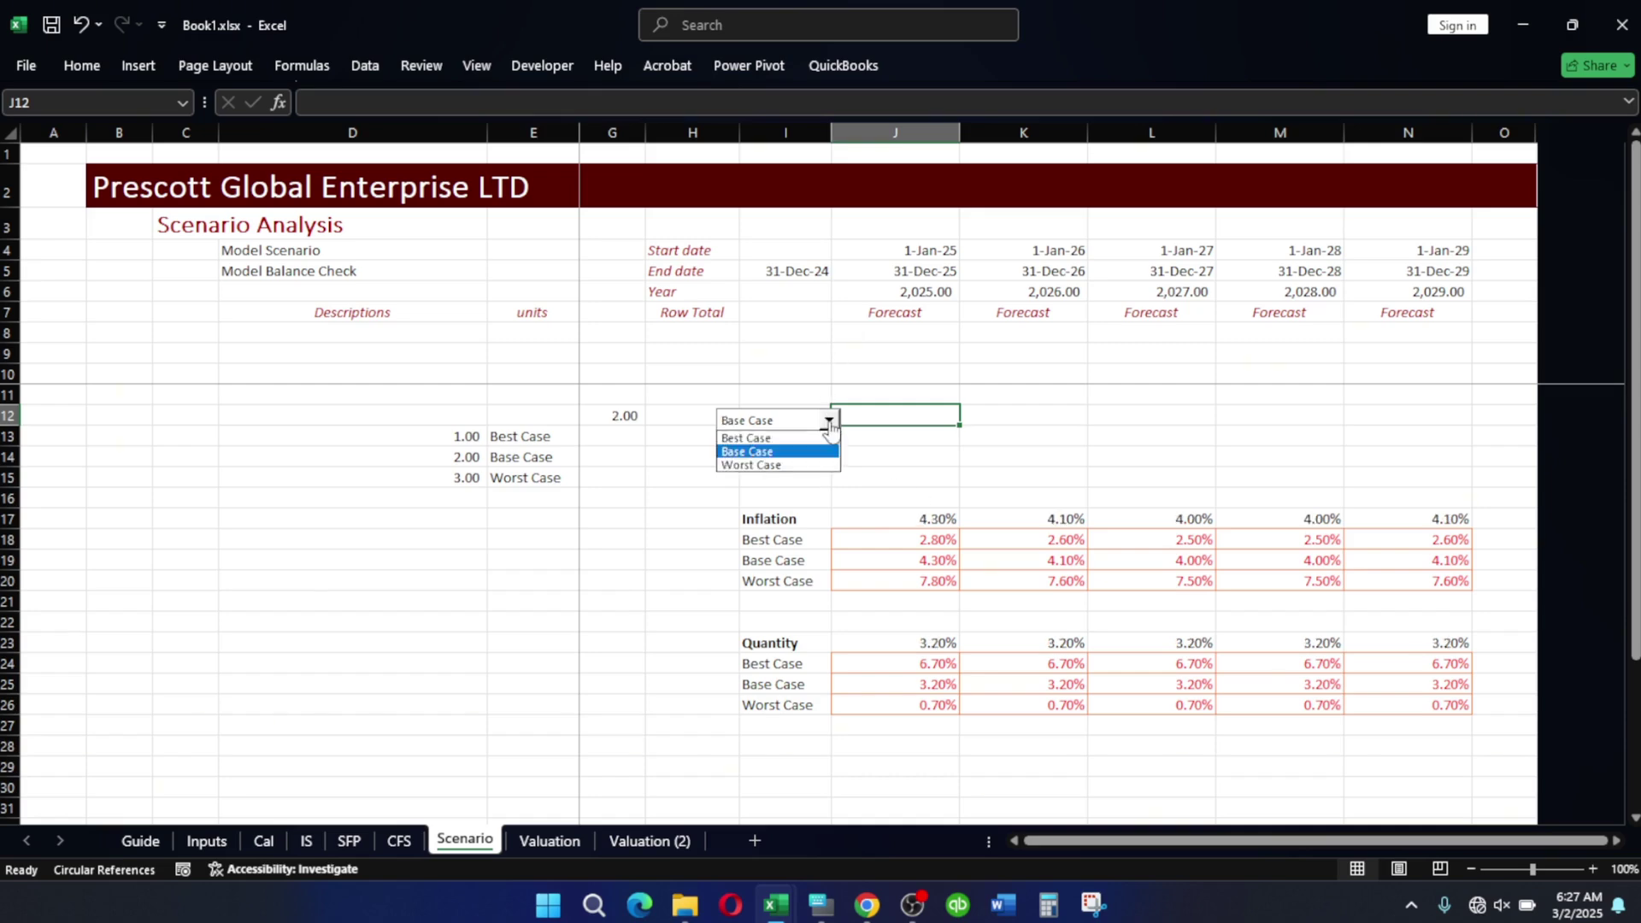
{"action": "left_click", "coordinate": [757, 437]}
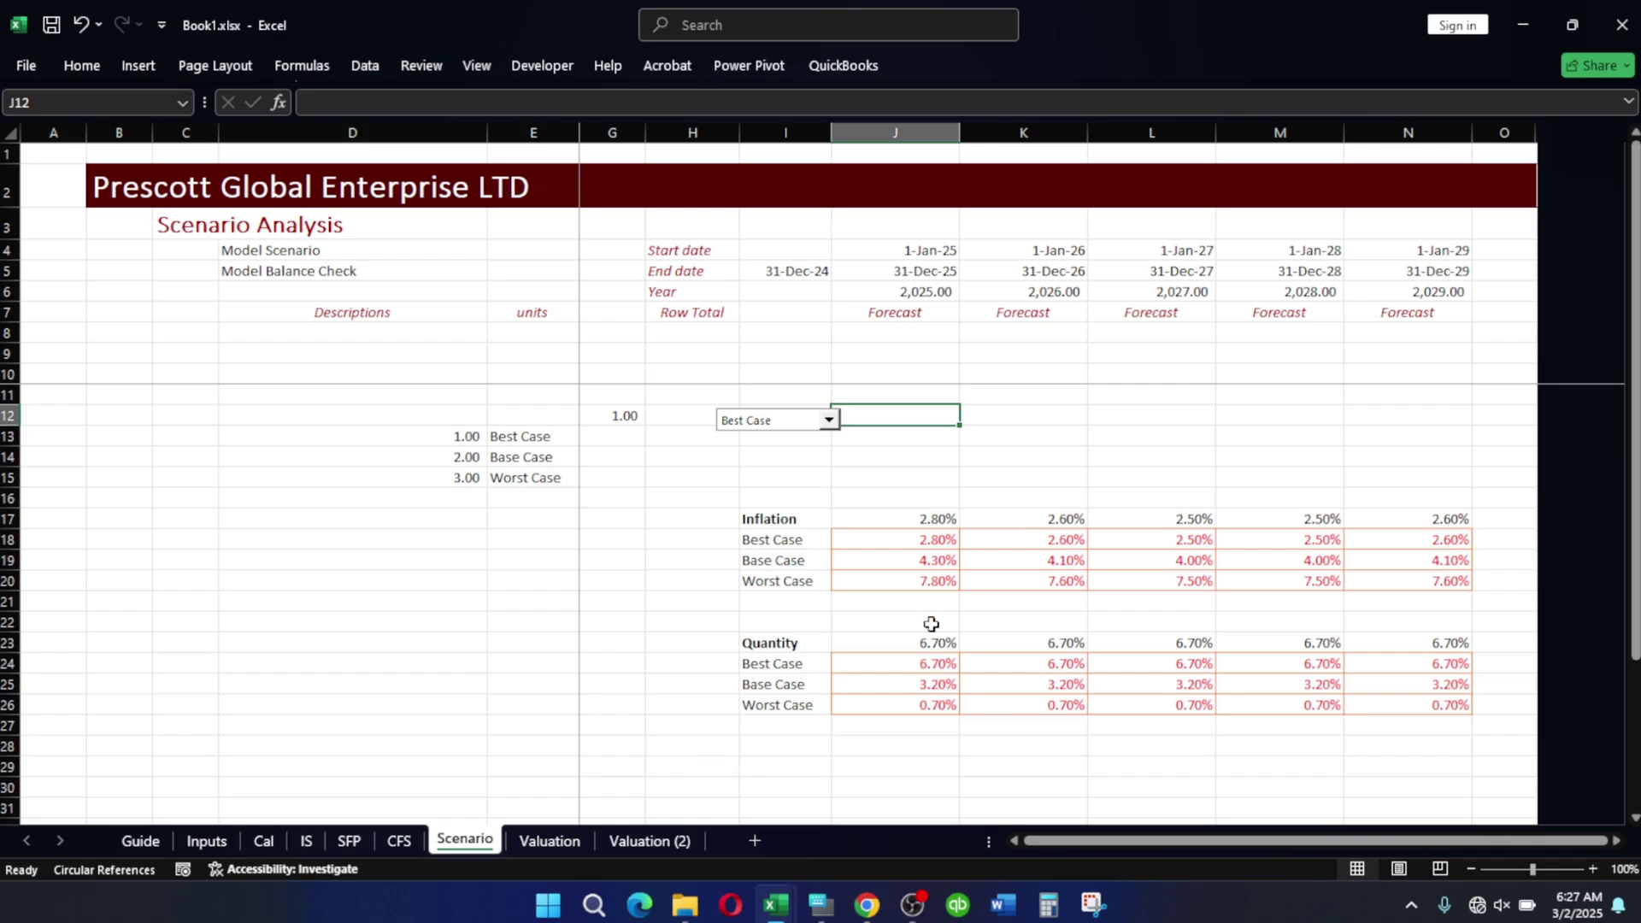
Convert the Inflation Base Case formulas in J19:N19 to static values by pasting them over themselves as values.
{"action": "left_click", "coordinate": [863, 563]}
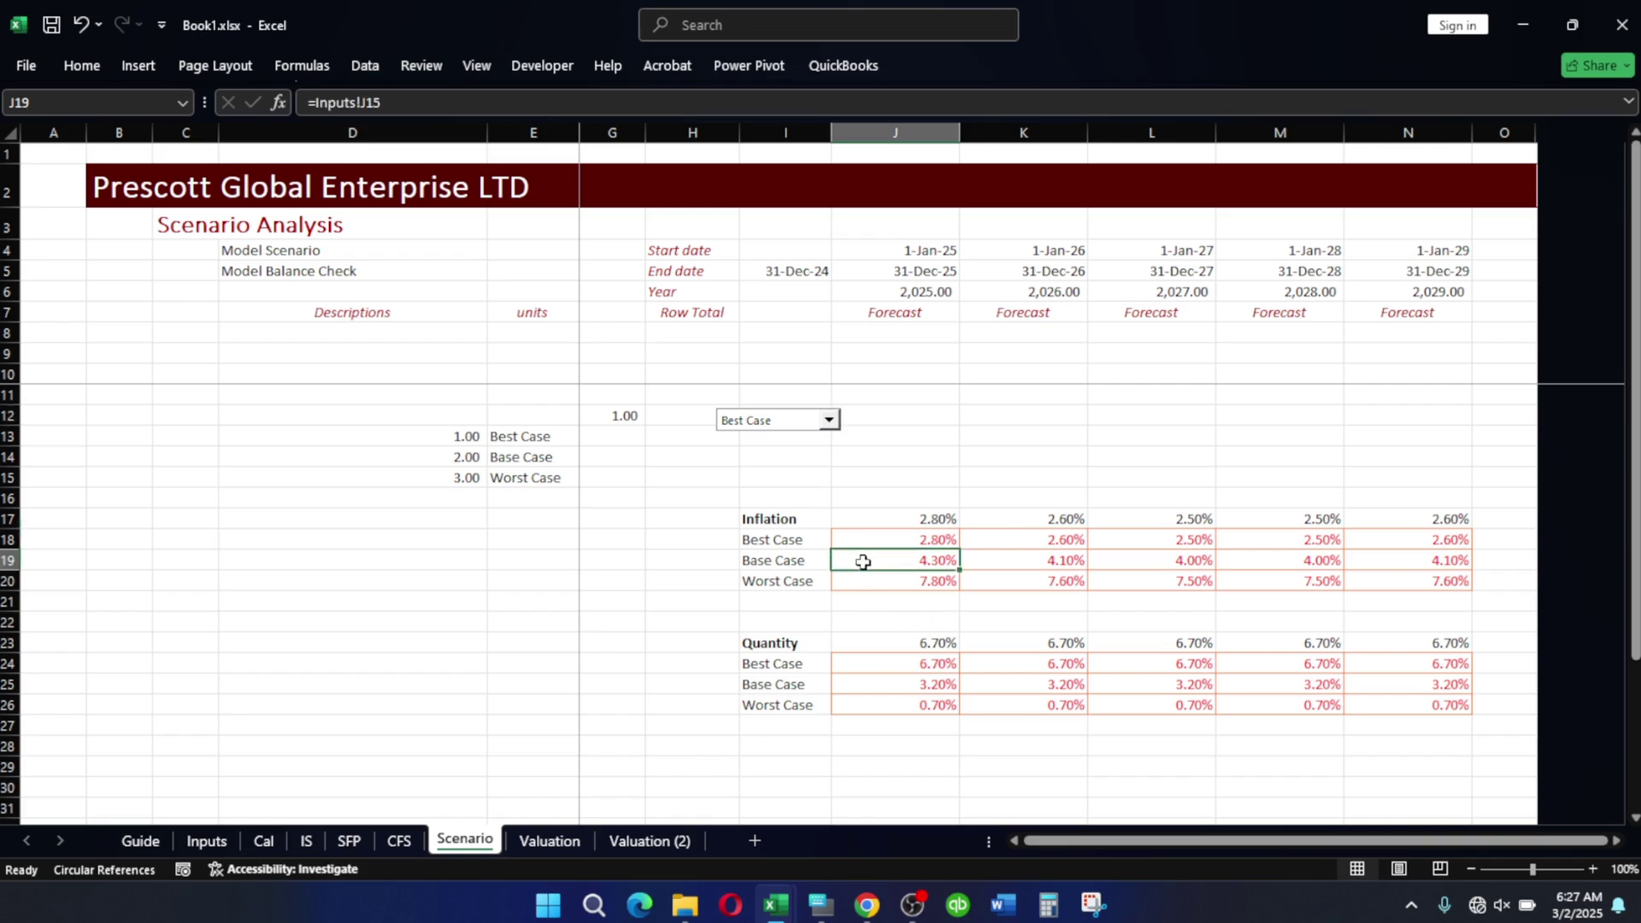
{"action": "key", "text": "shift+Right"}
{"action": "key", "text": "shift+Right"}
{"action": "key", "text": "shift+Right"}
{"action": "key", "text": "shift+Right"}
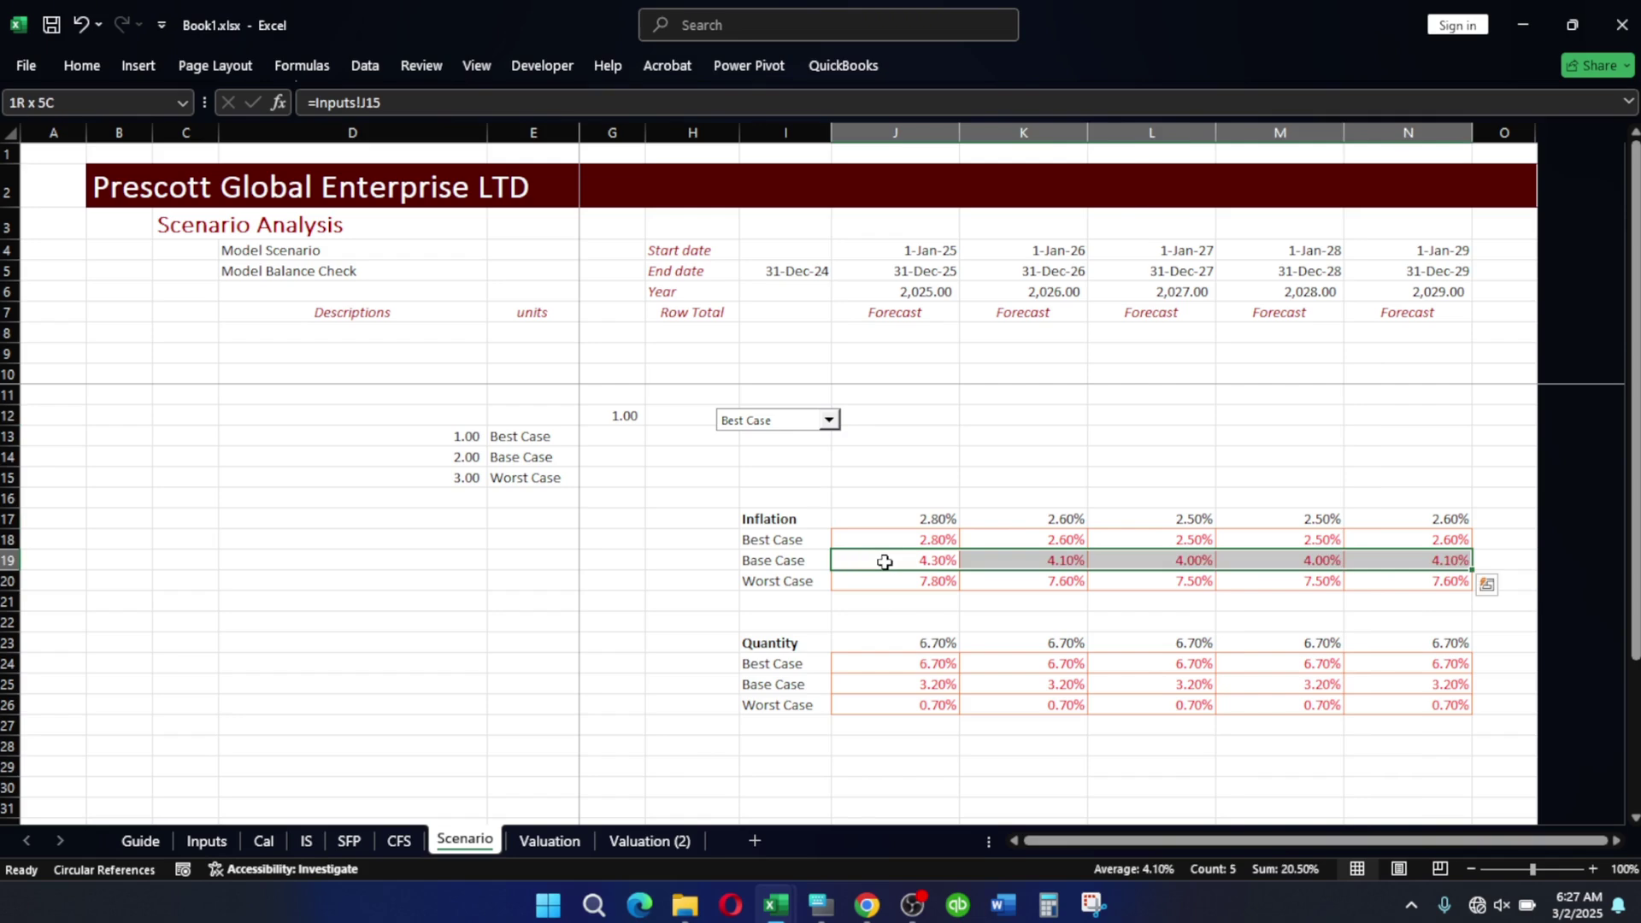
{"action": "left_click", "coordinate": [924, 515]}
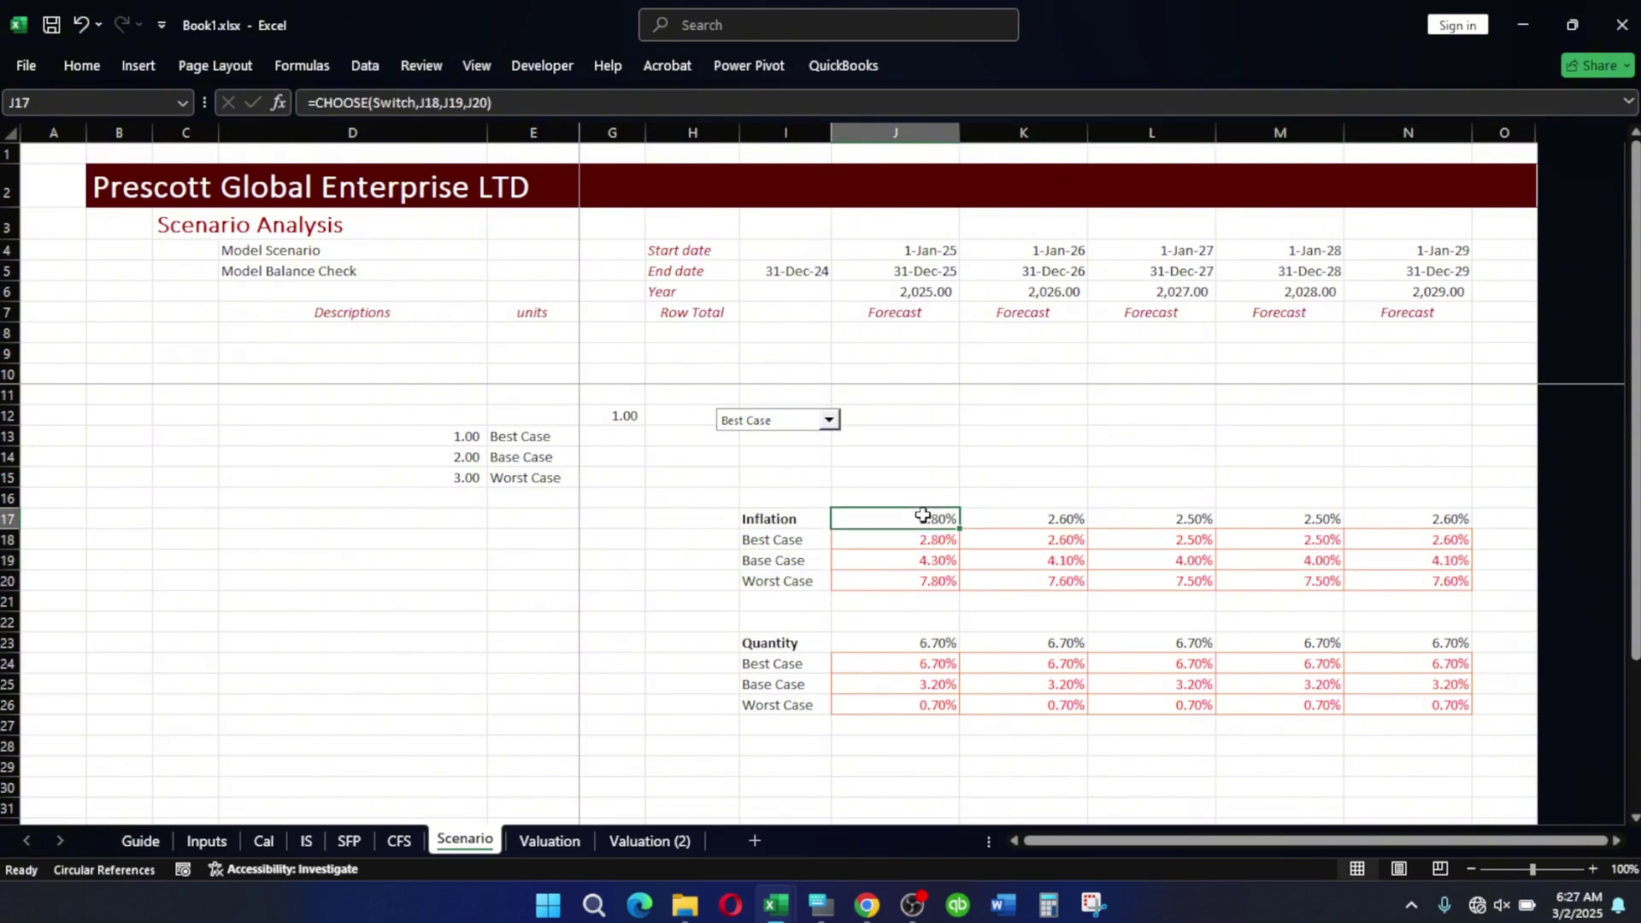
{"action": "left_click", "coordinate": [952, 551]}
{"action": "key", "text": "shift+Right"}
{"action": "key", "text": "shift+Right"}
{"action": "key", "text": "shift+Right"}
{"action": "key", "text": "shift+Right"}
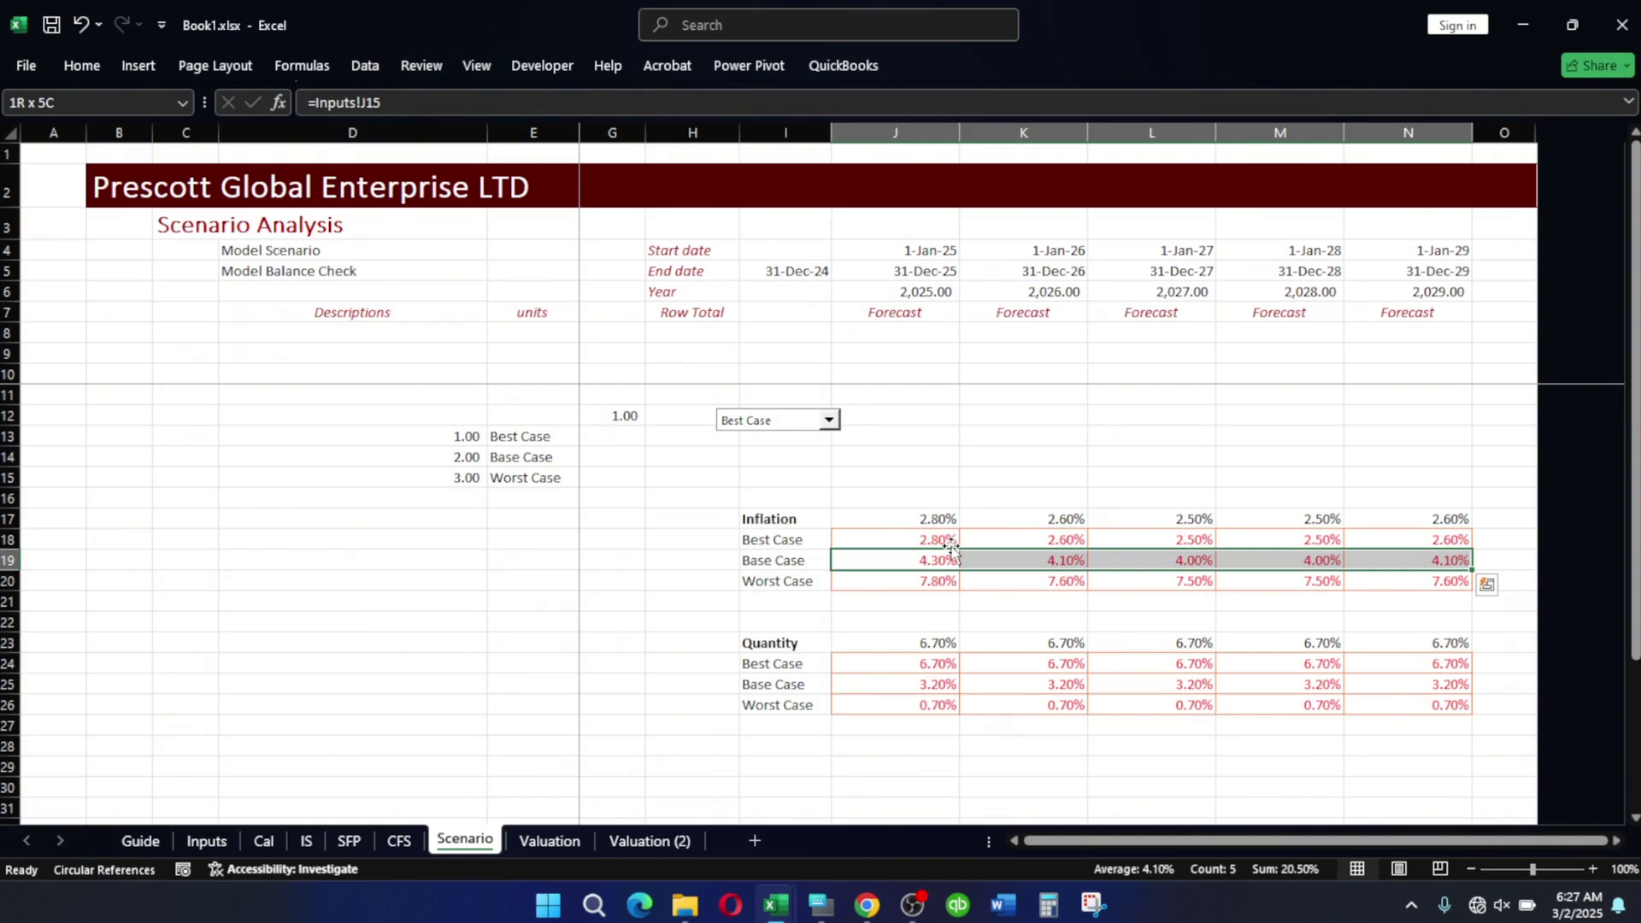
{"action": "key", "text": "ctrl+c"}
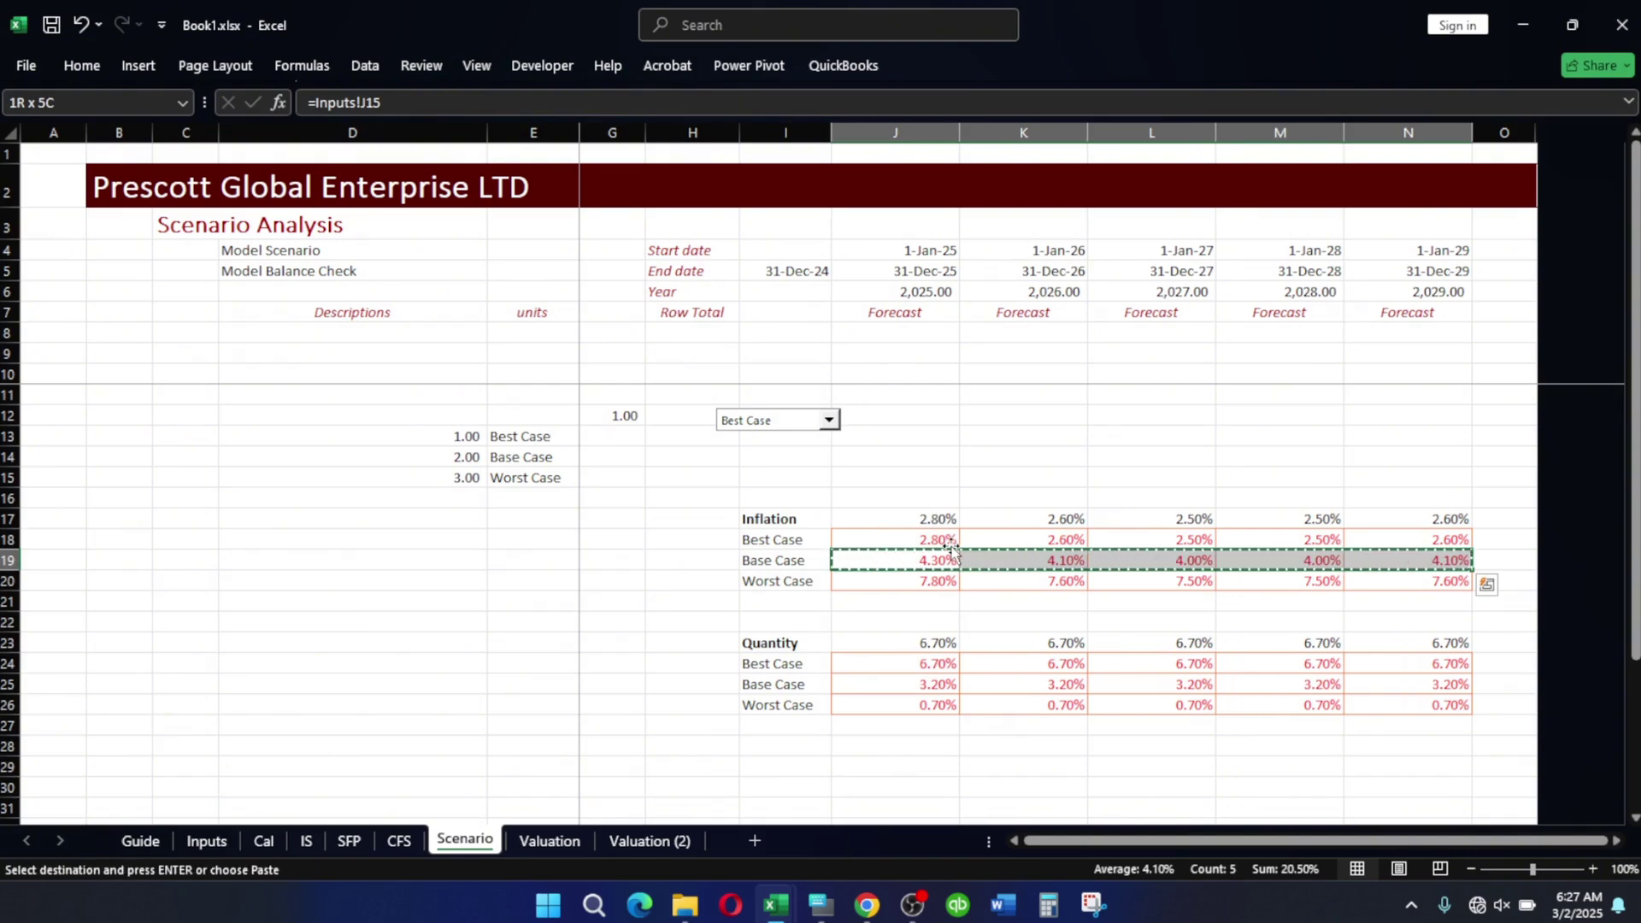
{"action": "key", "text": "alt+h"}
{"action": "key", "text": "v"}
{"action": "key", "text": "Escape"}
{"action": "key", "text": "Escape"}
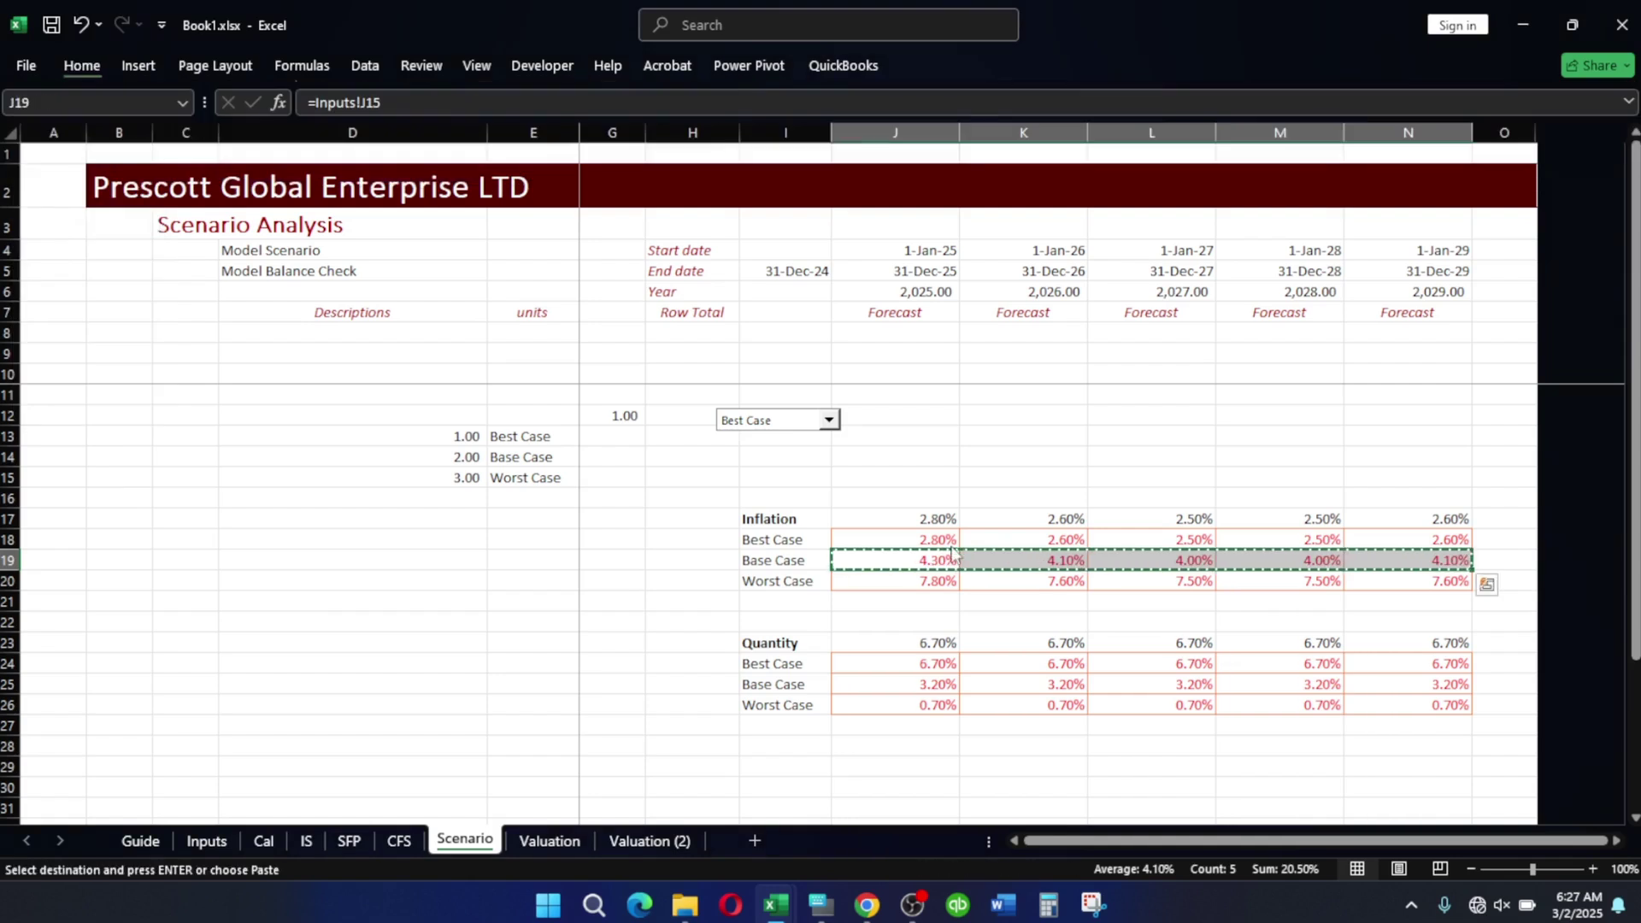
Convert the Quantity Base Case formulas in J25:N25 to static values by pasting them over themselves as values.
{"action": "key", "text": "Down"}
{"action": "key", "text": "Down"}
{"action": "key", "text": "Down"}
{"action": "key", "text": "Down"}
{"action": "key", "text": "Down"}
{"action": "key", "text": "Down"}
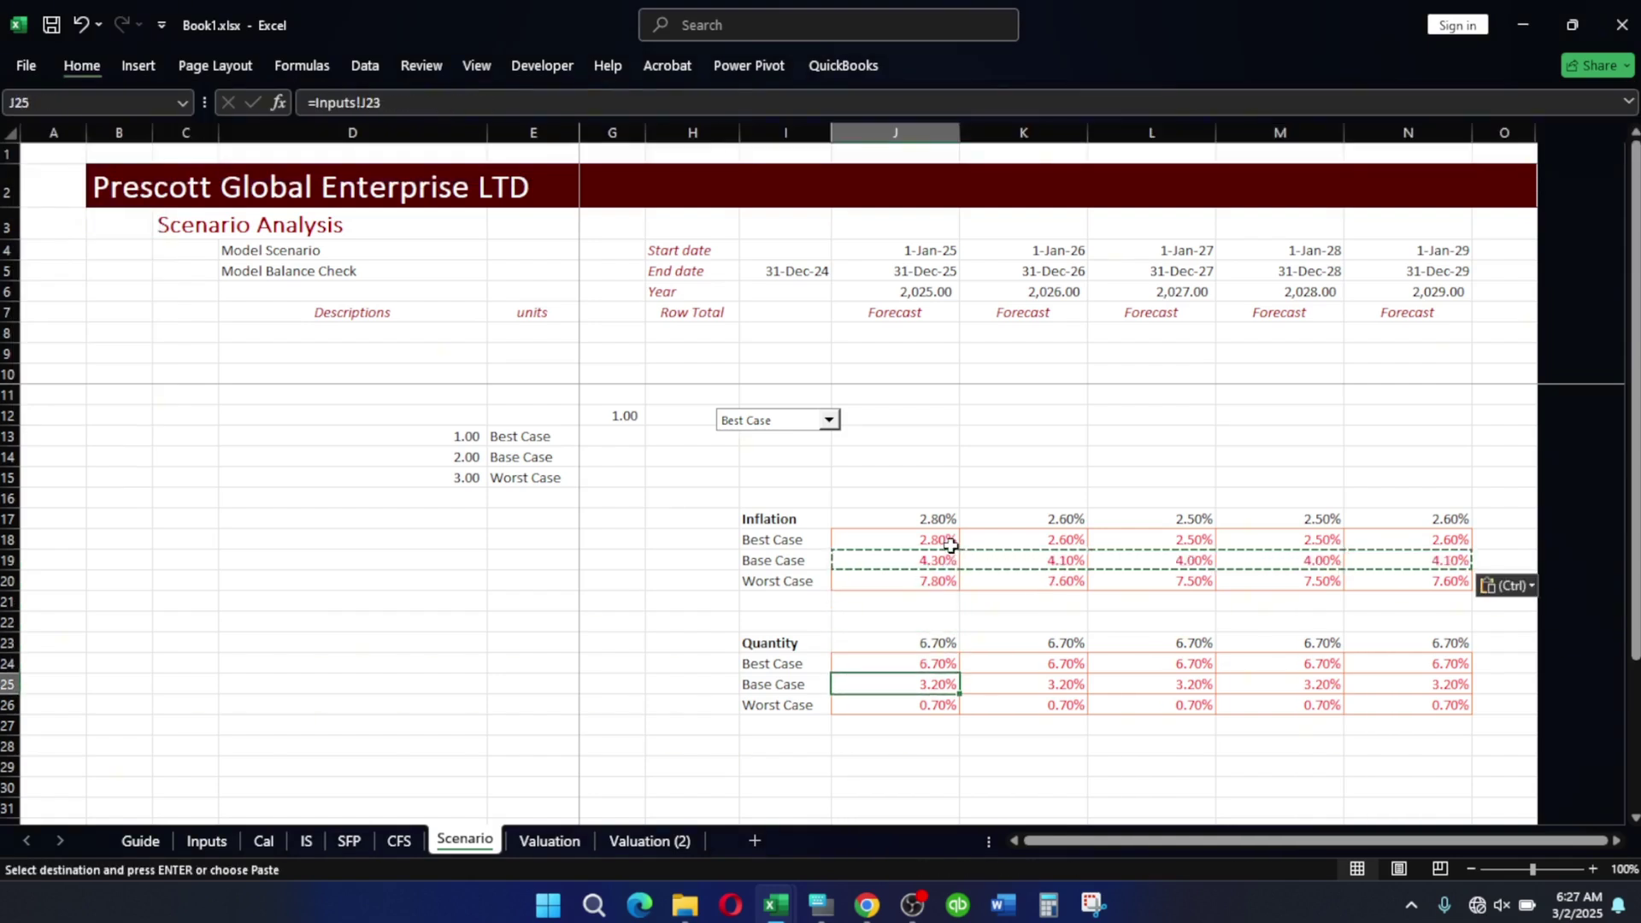
{"action": "key", "text": "shift+Right"}
{"action": "key", "text": "shift+Right"}
{"action": "key", "text": "shift+Right"}
{"action": "key", "text": "shift+Right"}
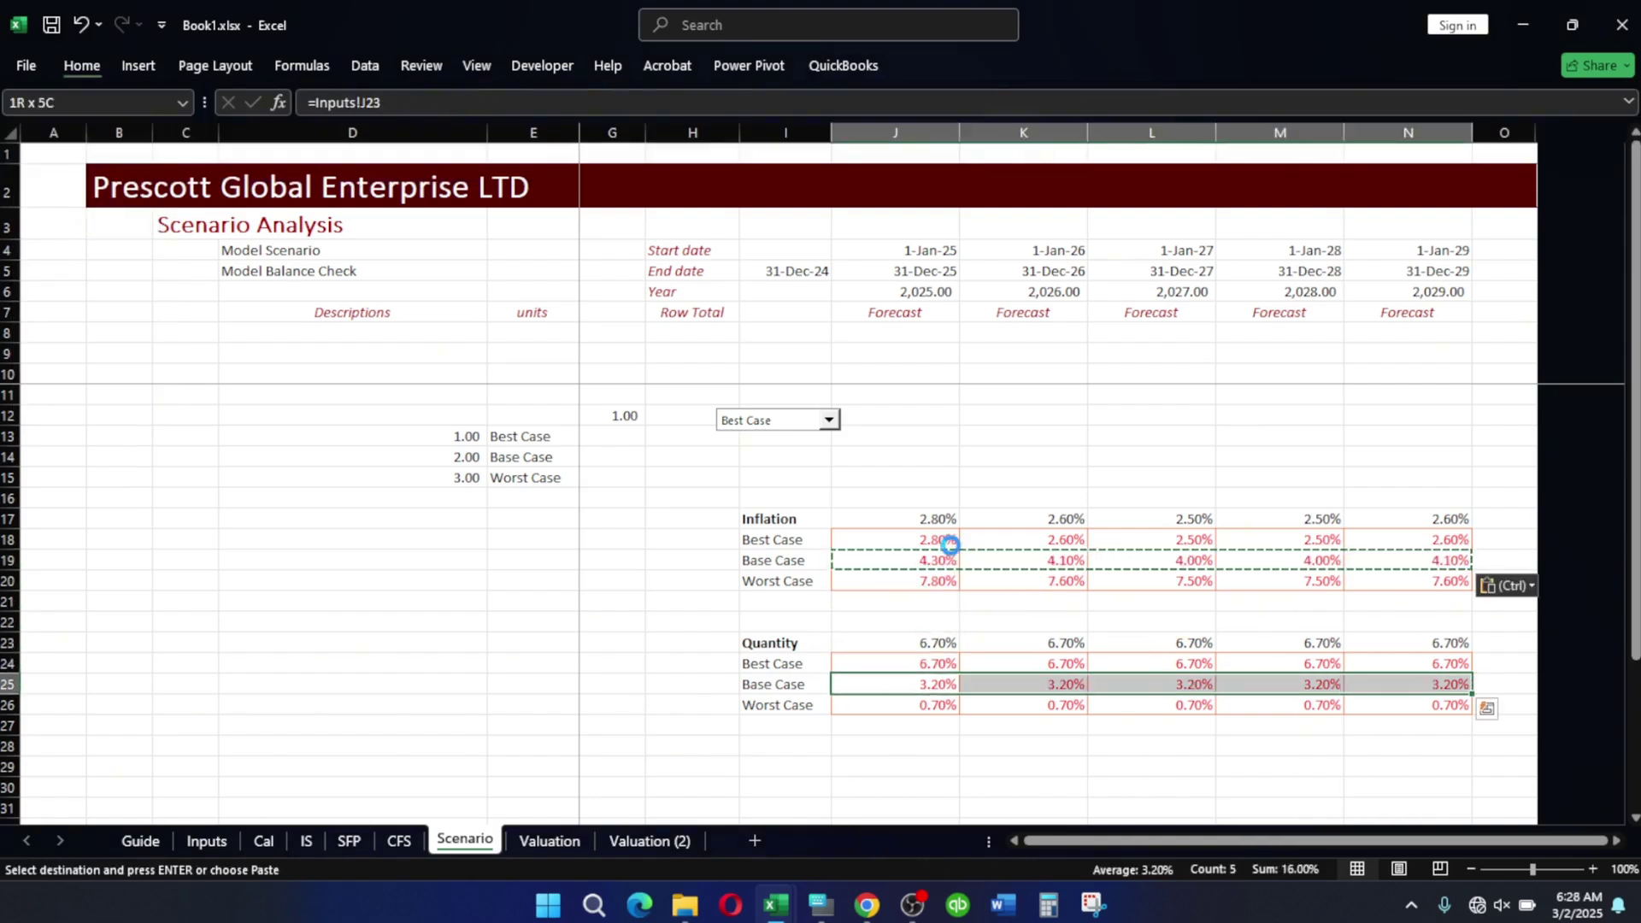
{"action": "key", "text": "ctrl+c"}
{"action": "key", "text": "alt"}
{"action": "key", "text": "h"}
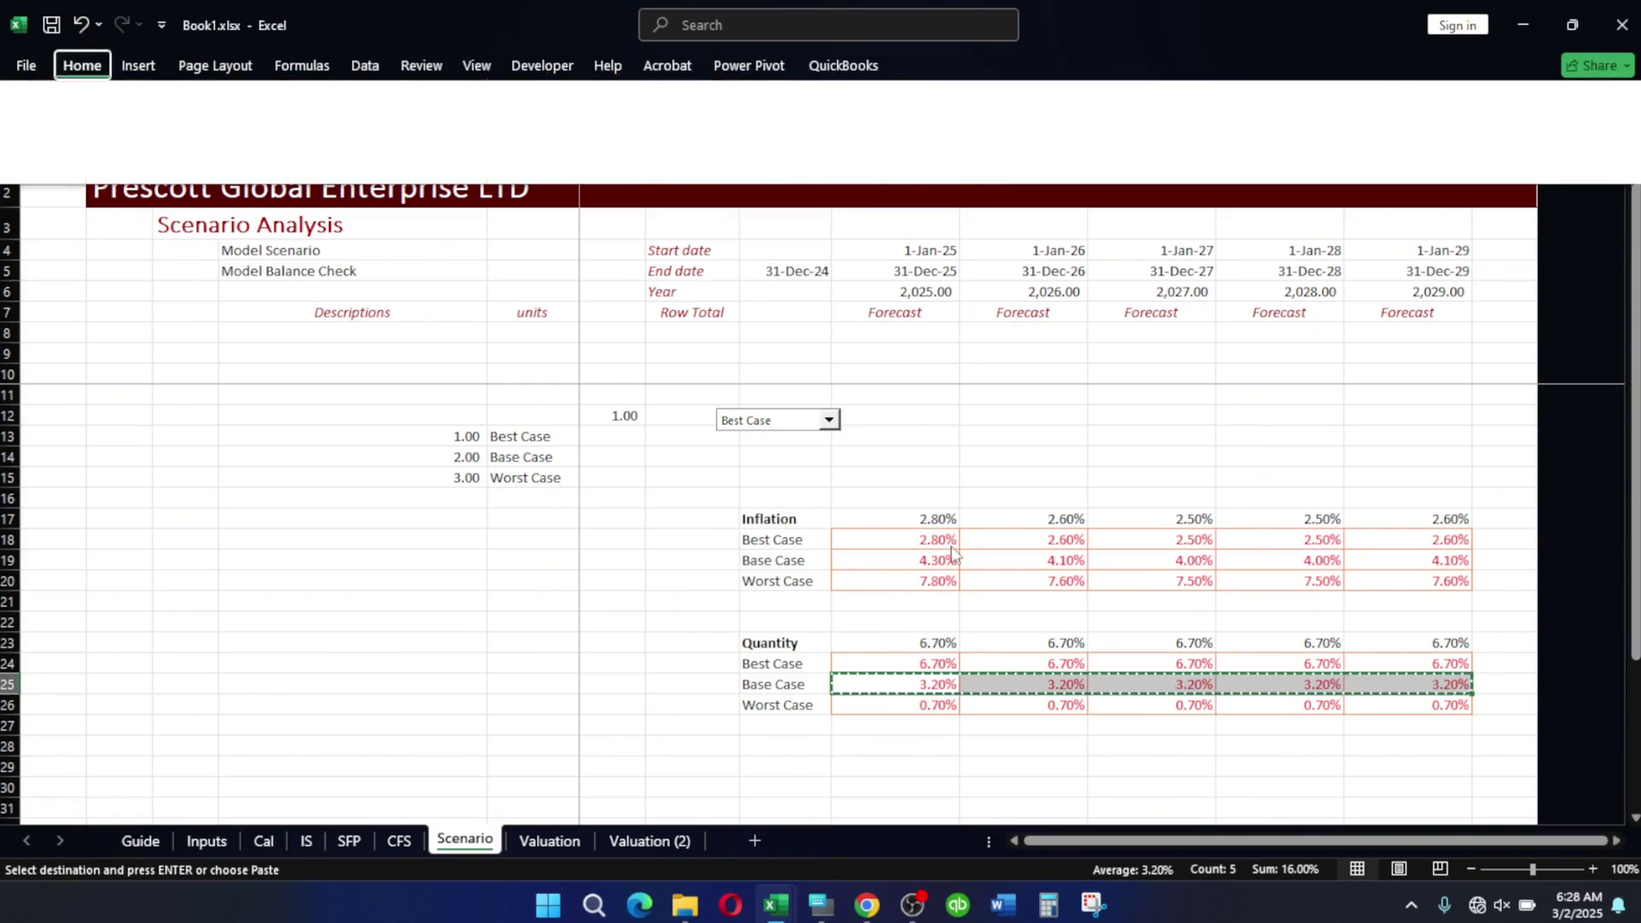
{"action": "key", "text": "v"}
{"action": "key", "text": "v"}
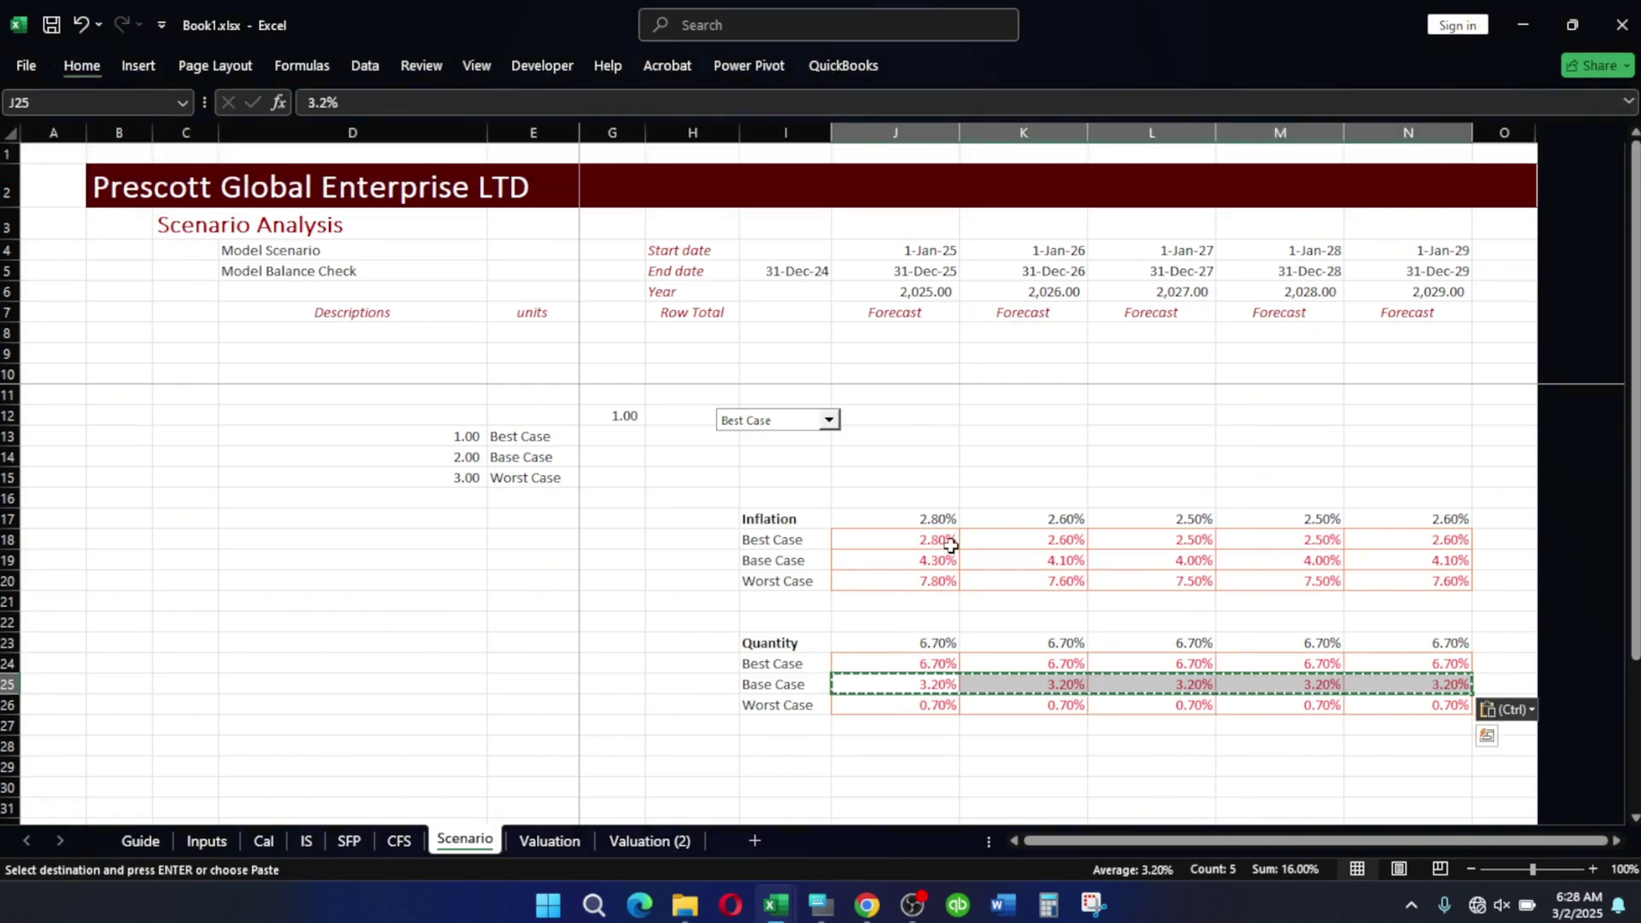
Clear the pending copy selection on the Scenario sheet and save the workbook.
{"action": "key", "text": "Escape"}
{"action": "key", "text": "Left"}
{"action": "key", "text": "Right"}
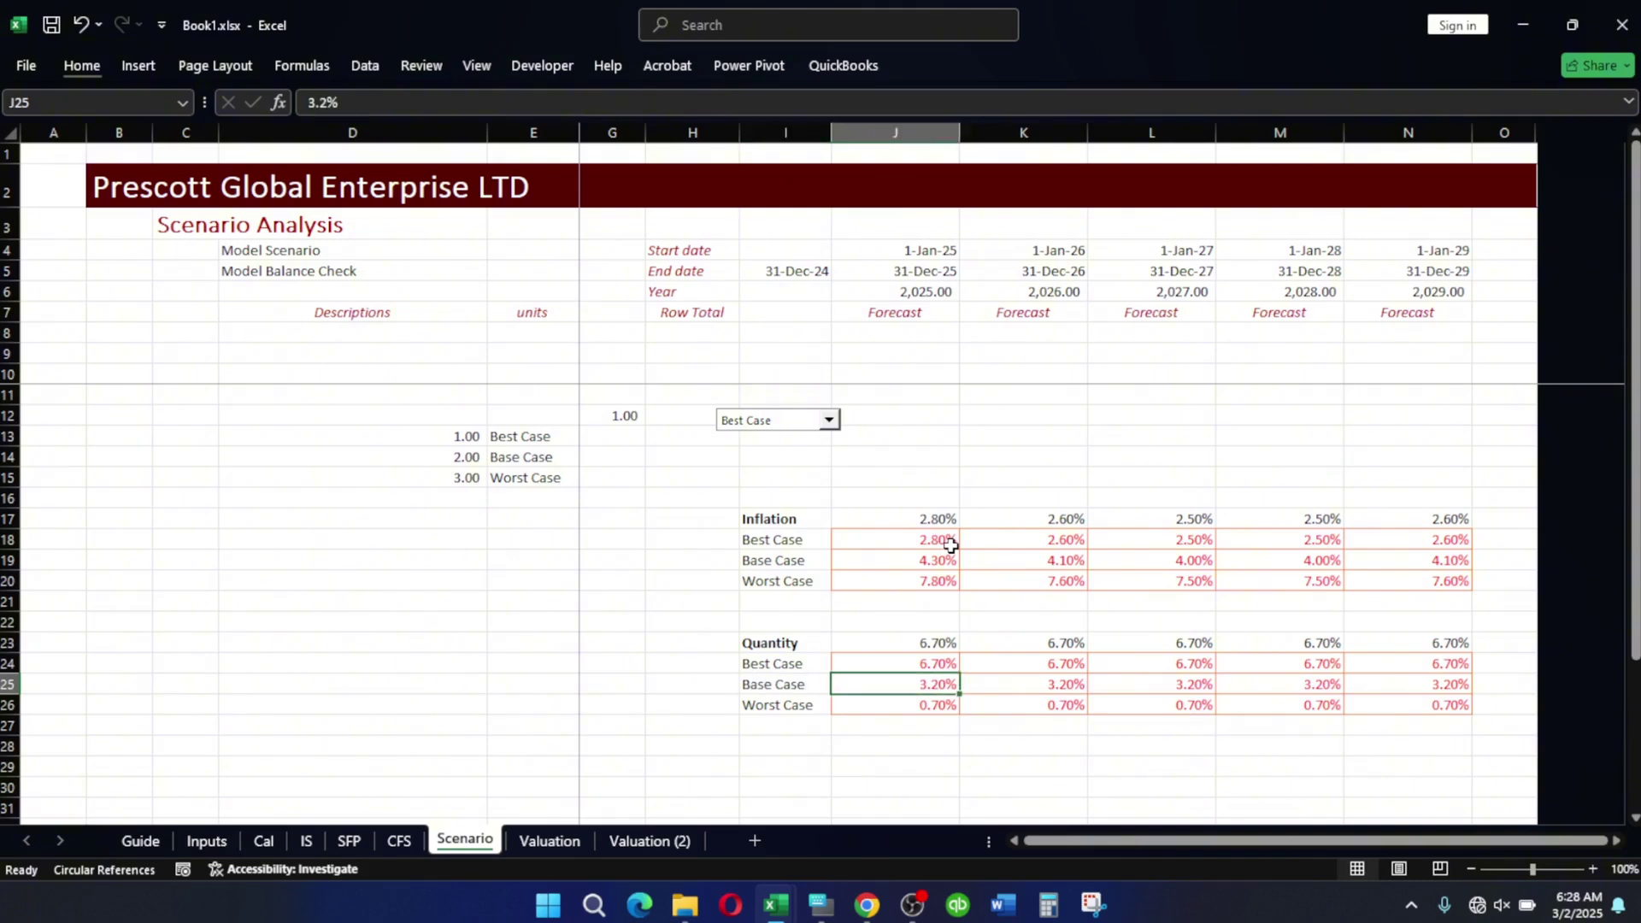
{"action": "key", "text": "Right"}
{"action": "key", "text": "Up"}
{"action": "key", "text": "Up"}
{"action": "key", "text": "Up"}
{"action": "key", "text": "Up"}
{"action": "key", "text": "Up"}
{"action": "key", "text": "Up"}
{"action": "key", "text": "Up"}
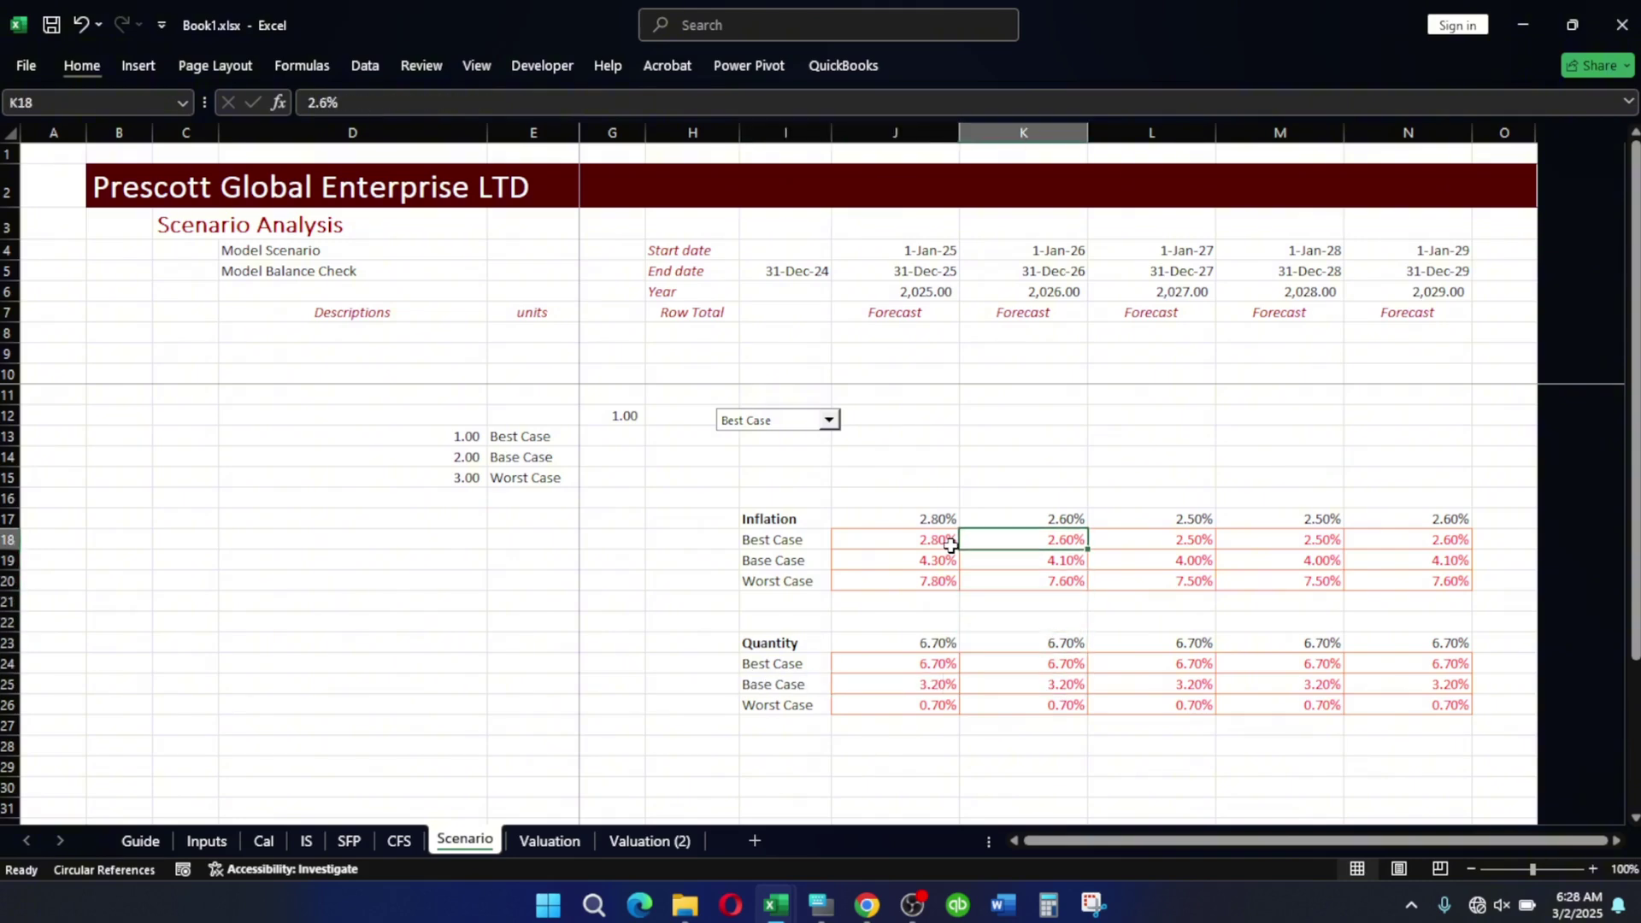
{"action": "key", "text": "ctrl+s"}
Link the Inflation rate cells J15:N15 on the Inputs sheet to the selected-scenario Inflation row, using =Scenario!J17 filled across.
{"action": "left_click", "coordinate": [205, 841]}
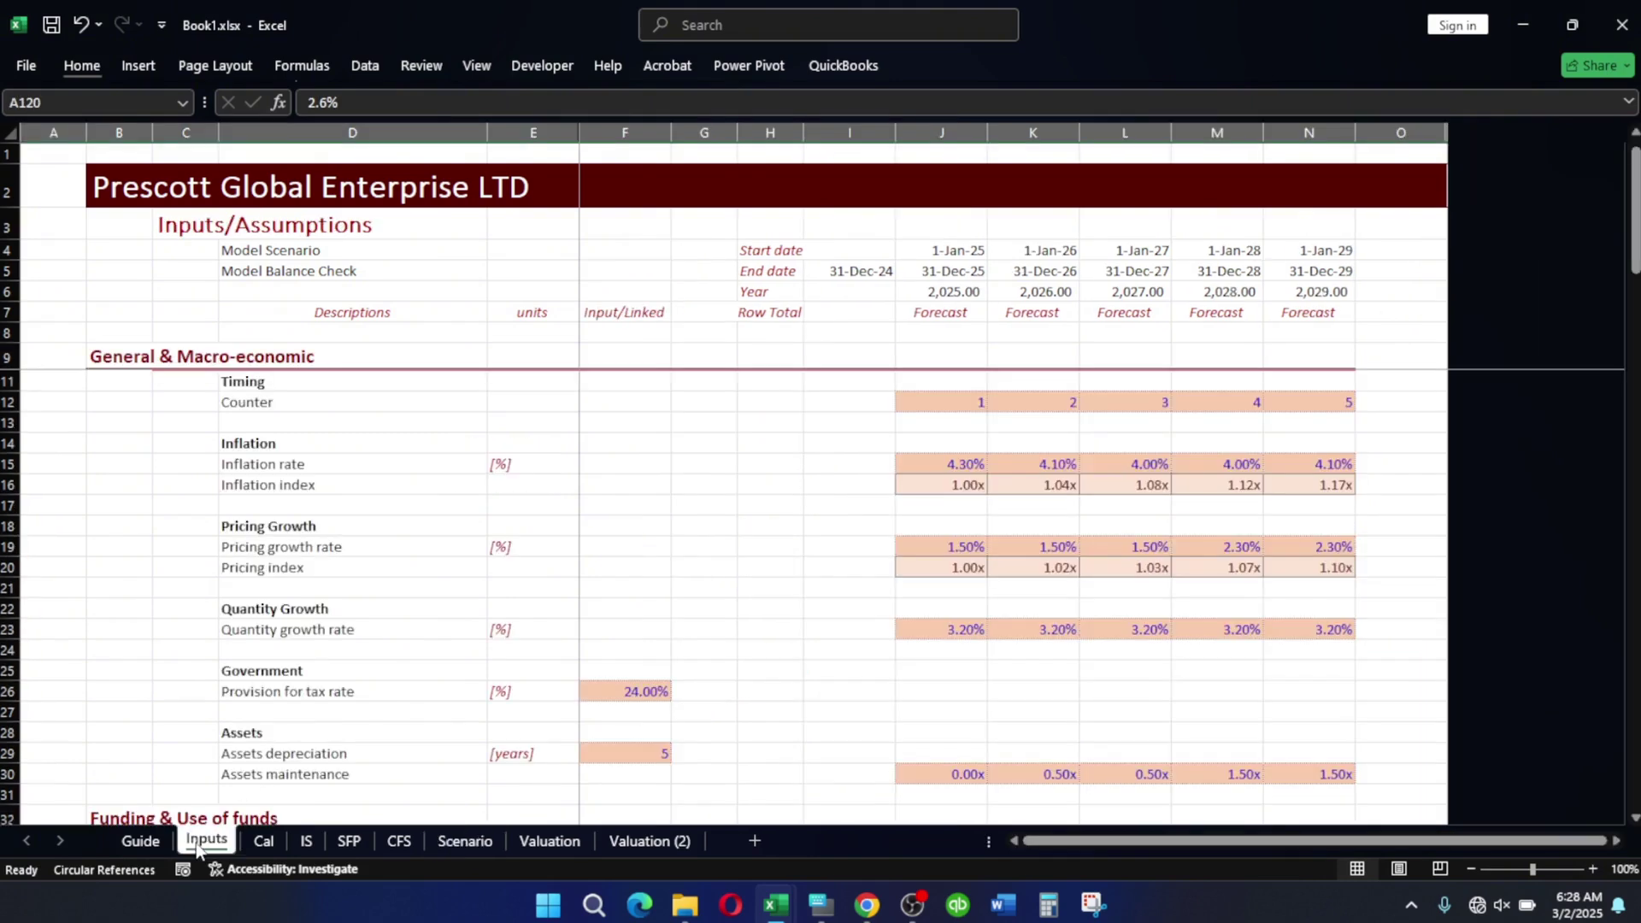
{"action": "left_click", "coordinate": [941, 450]}
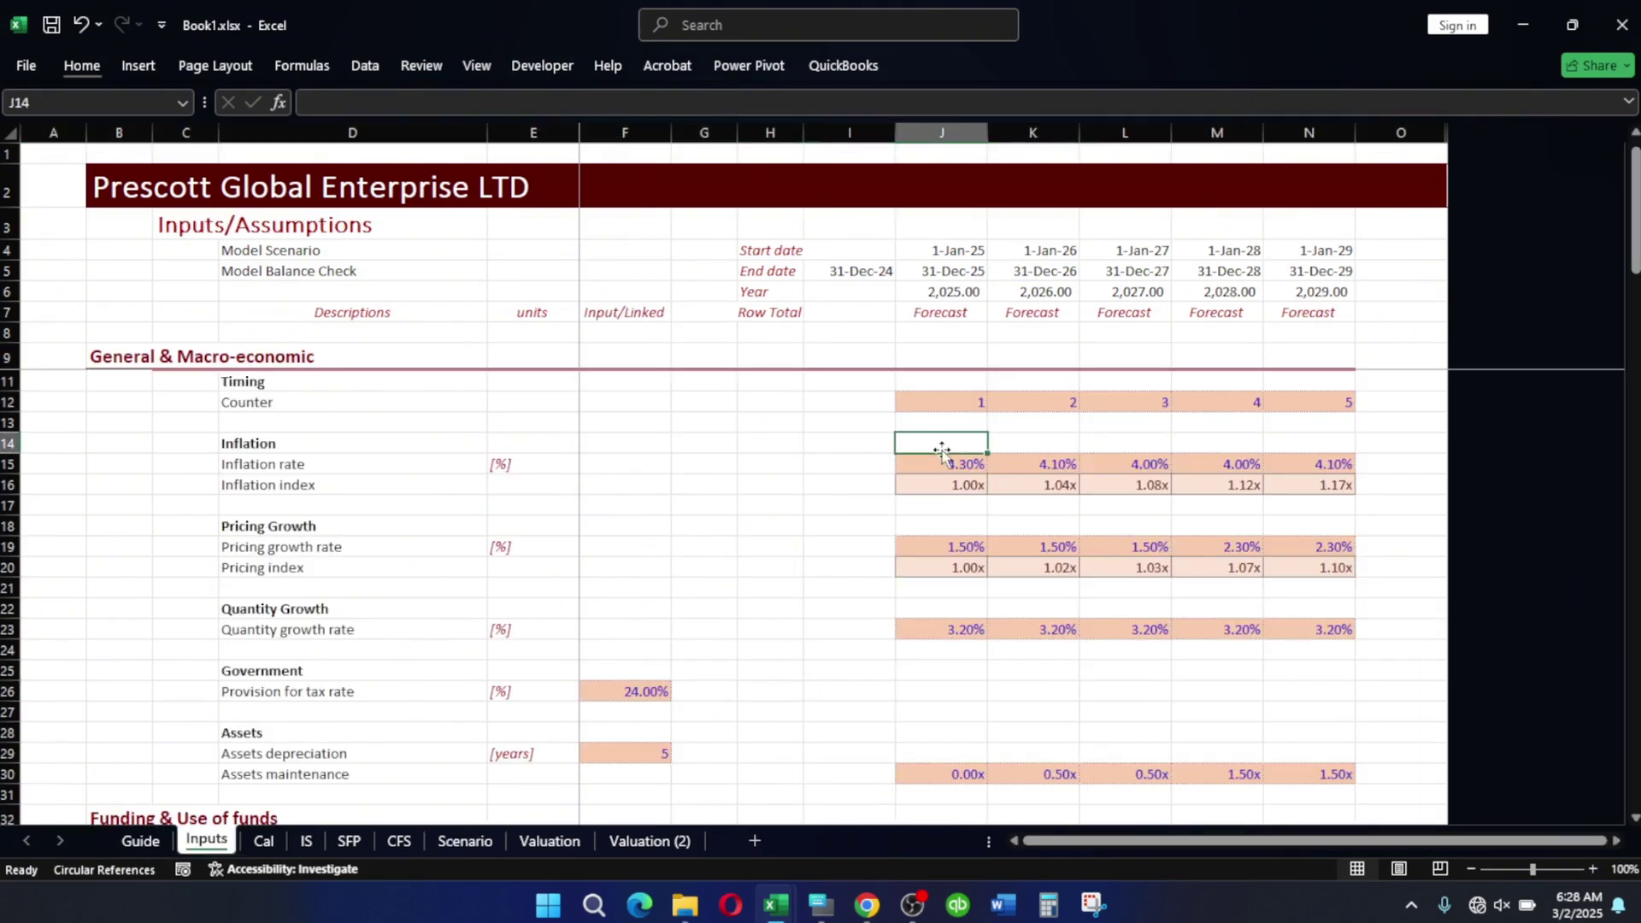
{"action": "left_click", "coordinate": [965, 466]}
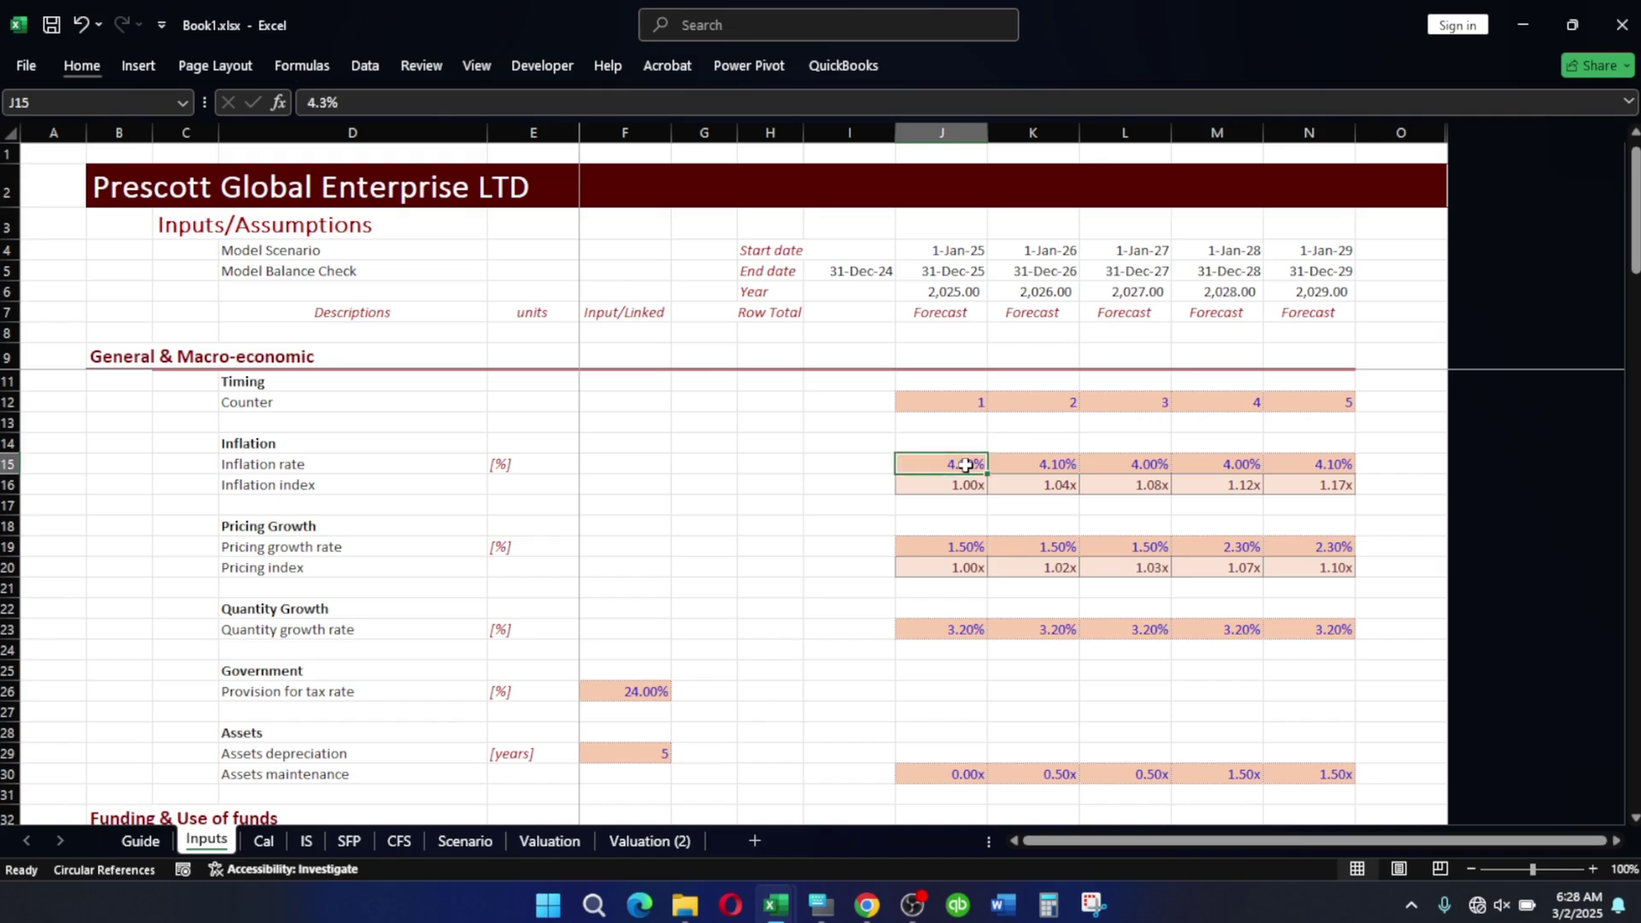
{"action": "type", "text": "="}
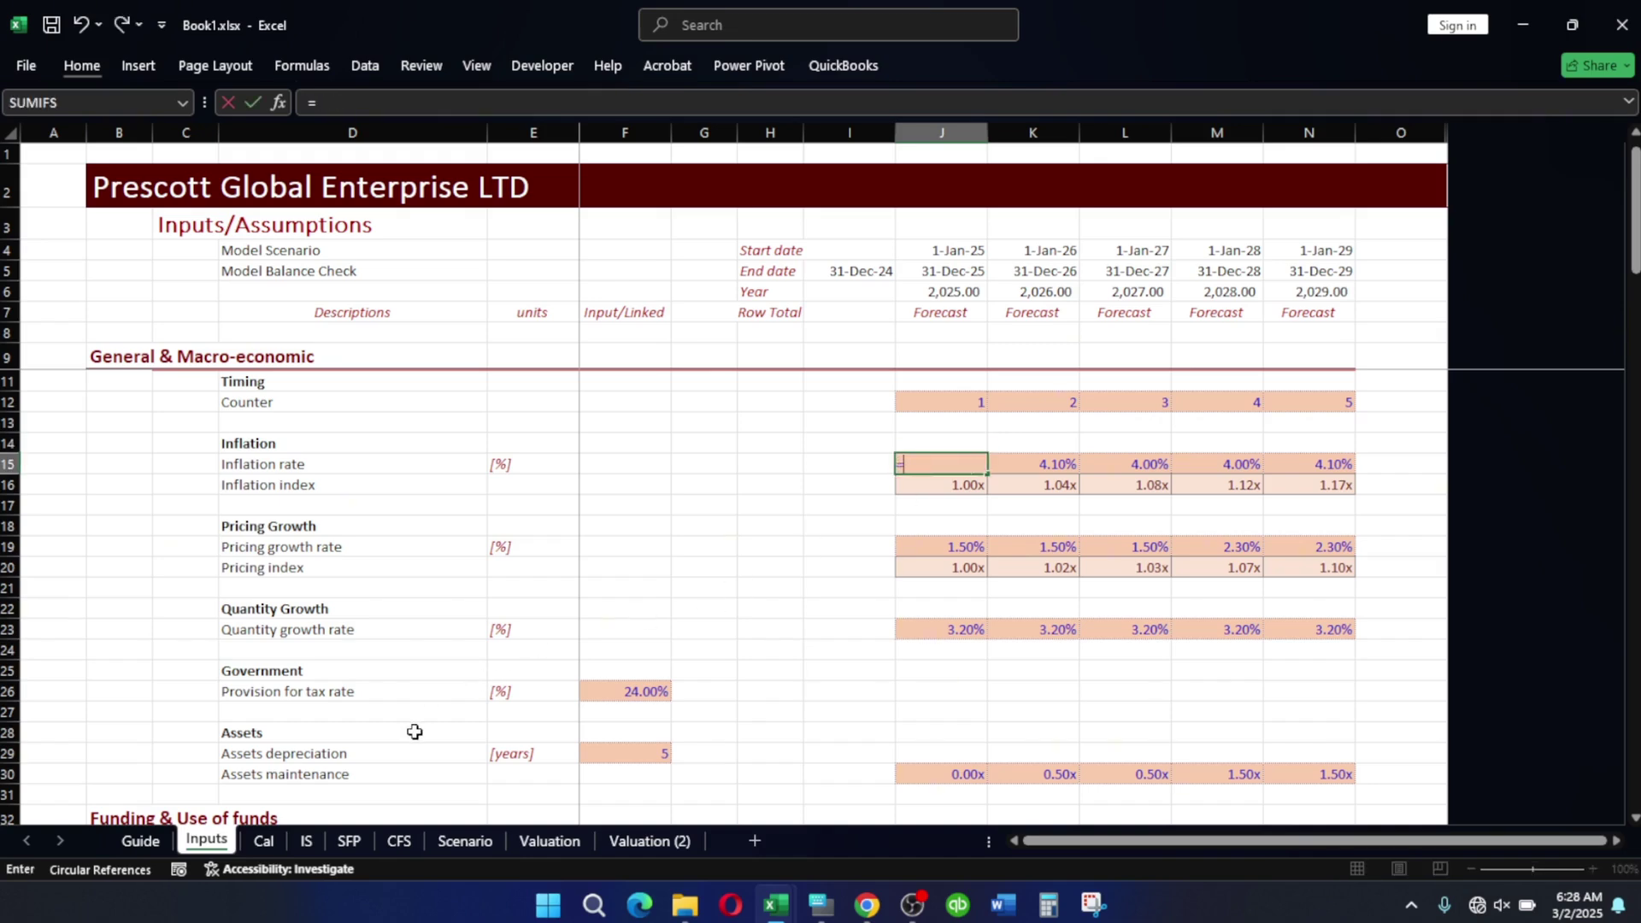
{"action": "left_click", "coordinate": [465, 840]}
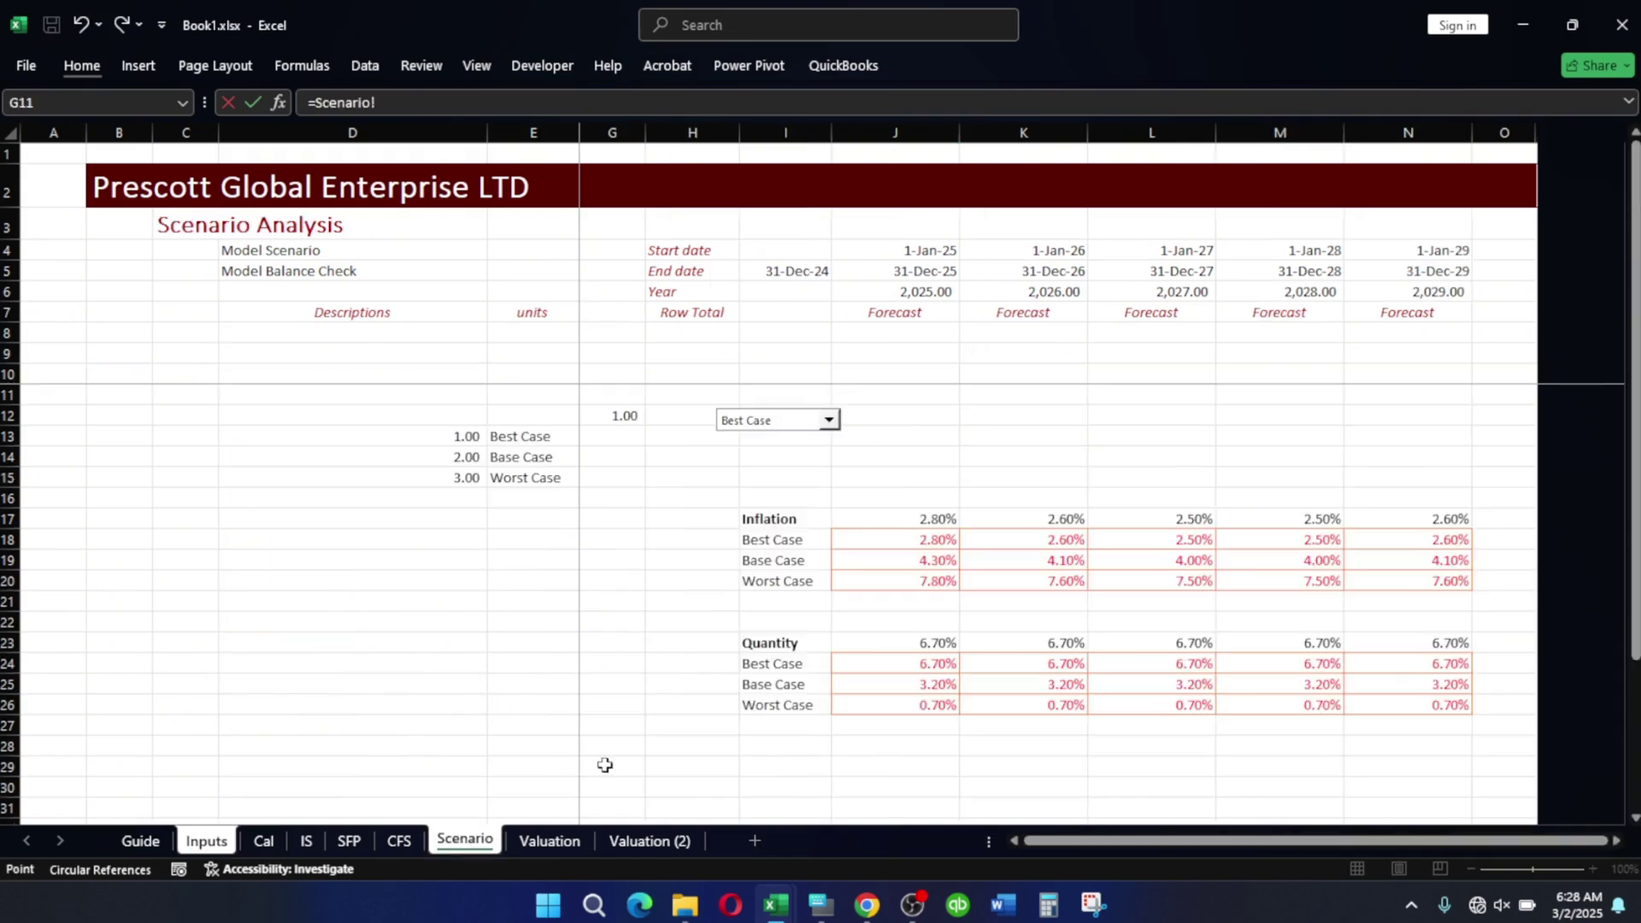
{"action": "left_click", "coordinate": [925, 518]}
{"action": "key", "text": "Return"}
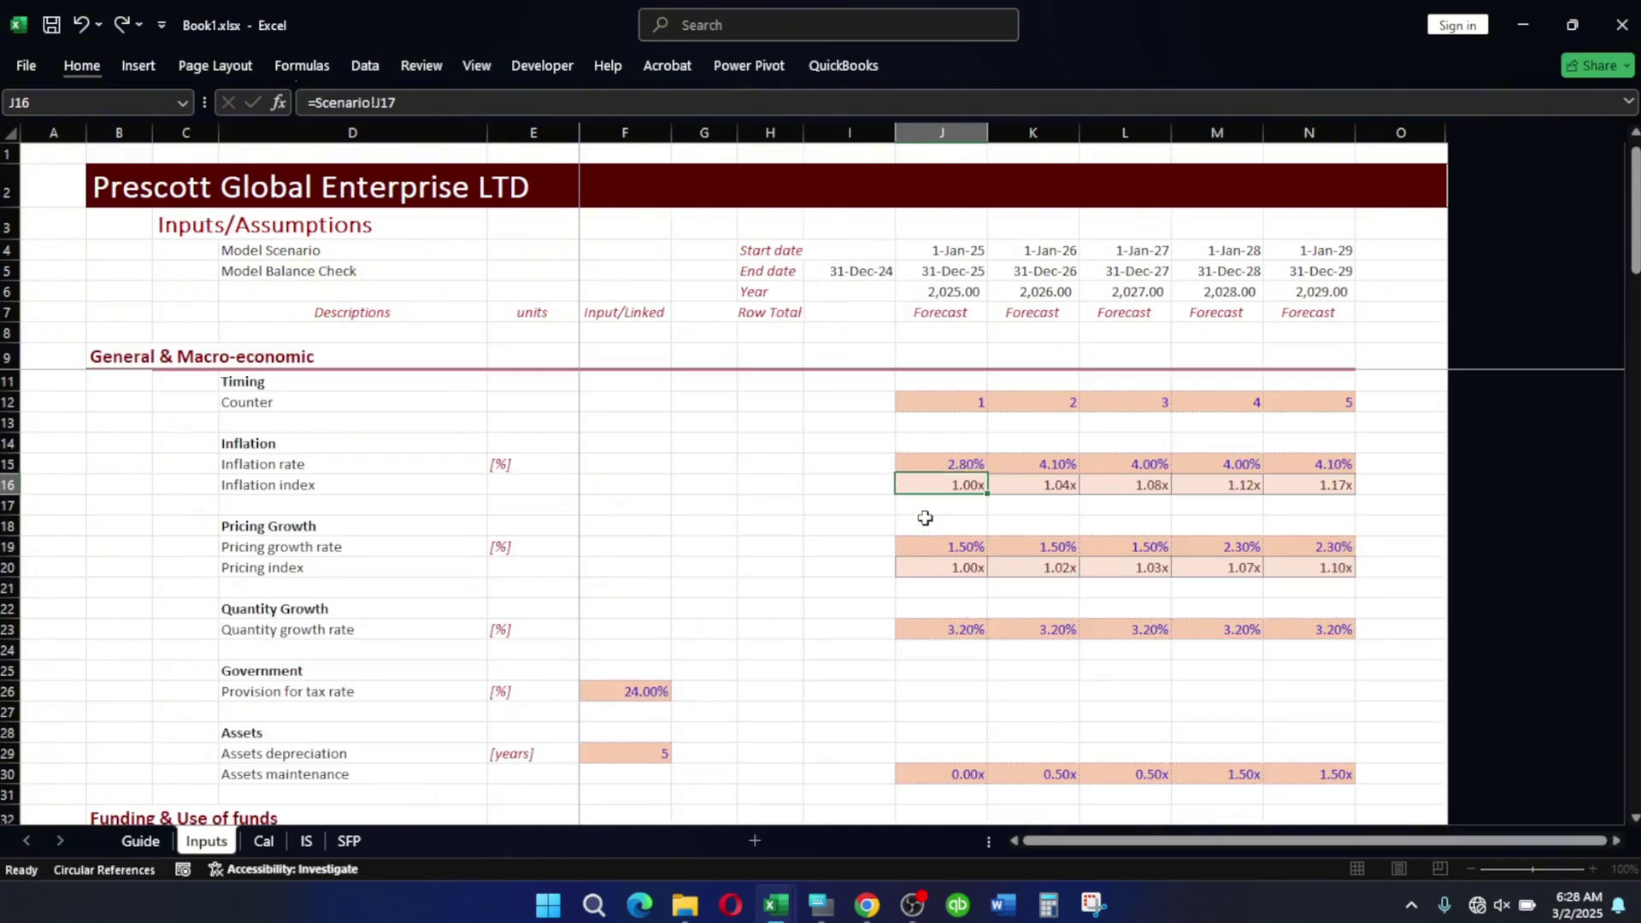
{"action": "left_click", "coordinate": [964, 465]}
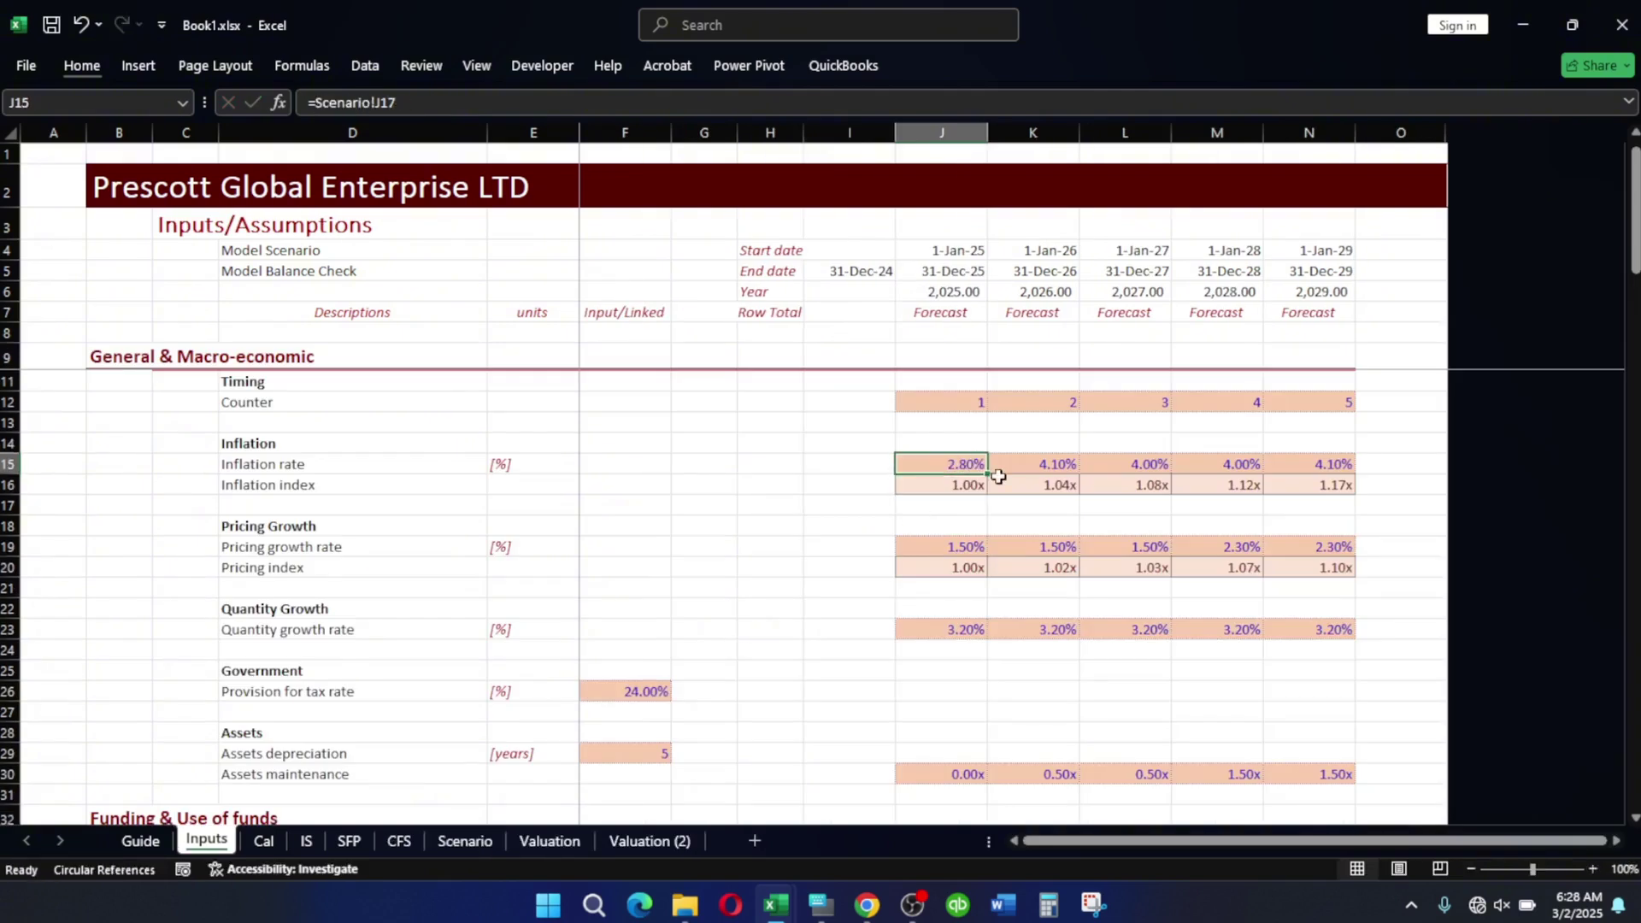
{"action": "left_click_drag", "start_coordinate": [990, 476], "coordinate": [1324, 463]}
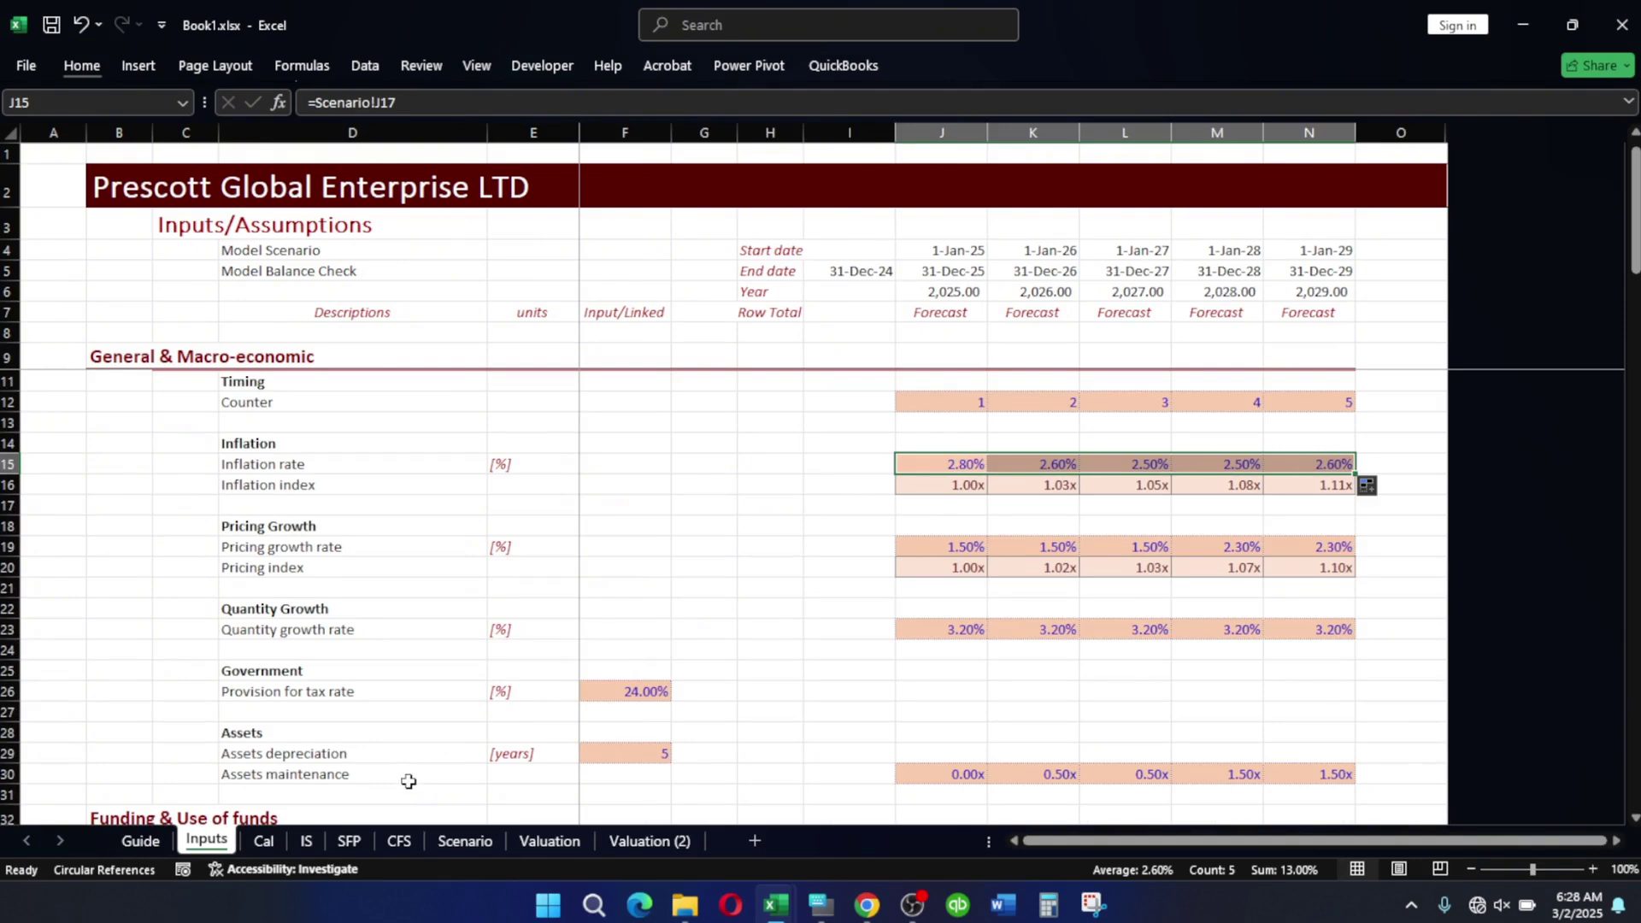
Review the income statement and the statement of financial position, examining the Model check formulas in row 34, and glance at the Valuation and Scenario sheets.
{"action": "left_click", "coordinate": [304, 841]}
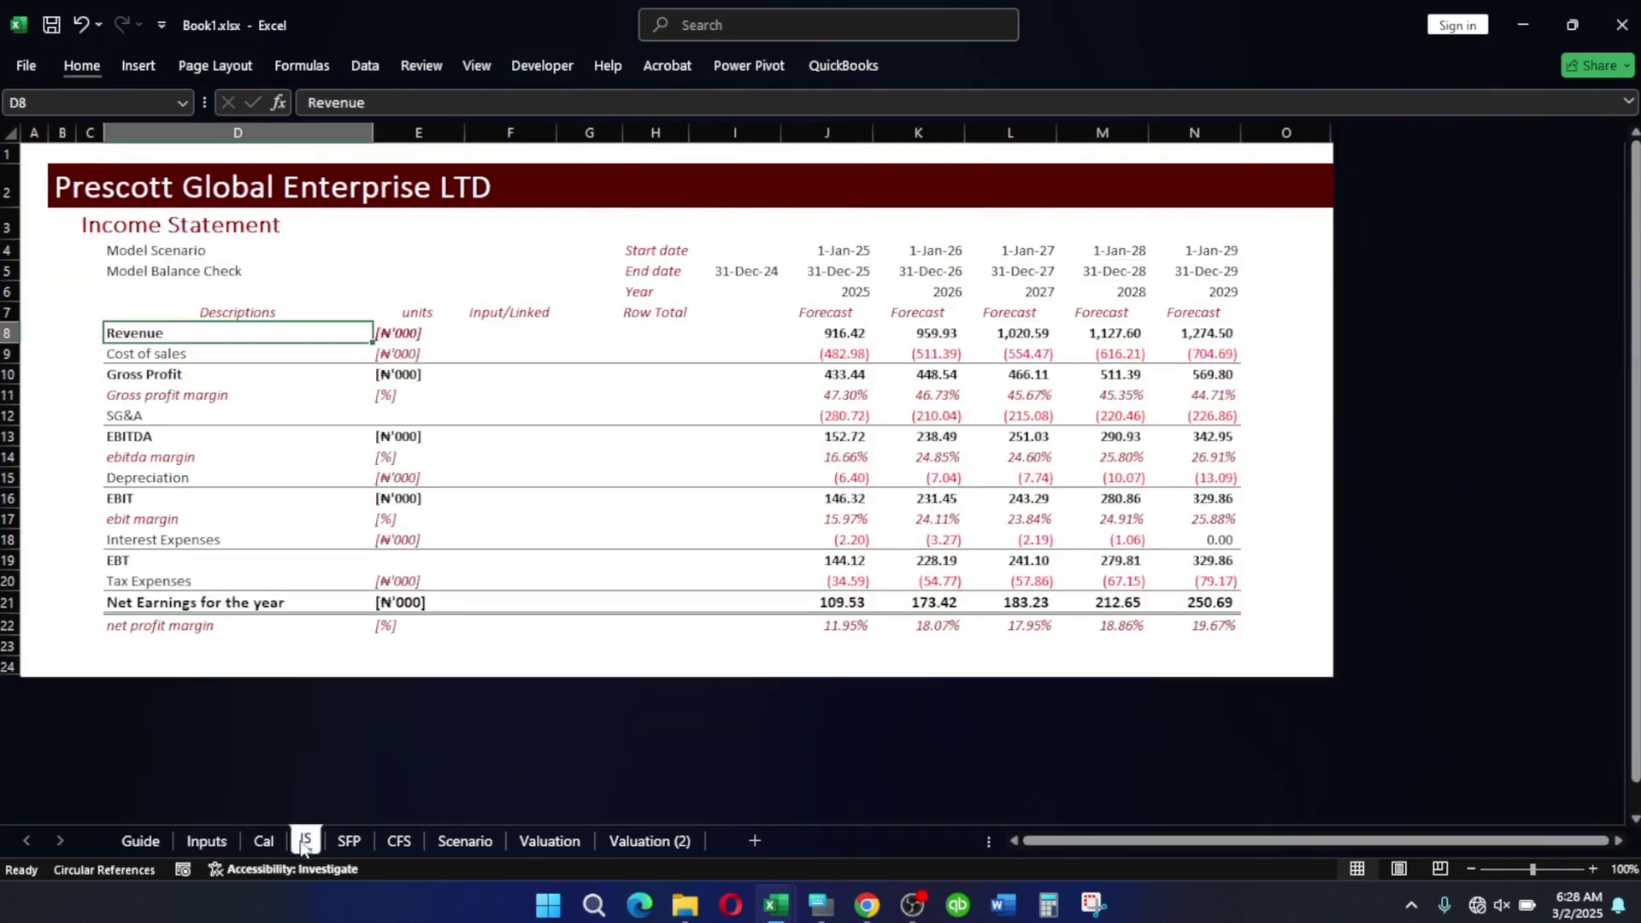
{"action": "left_click", "coordinate": [347, 841]}
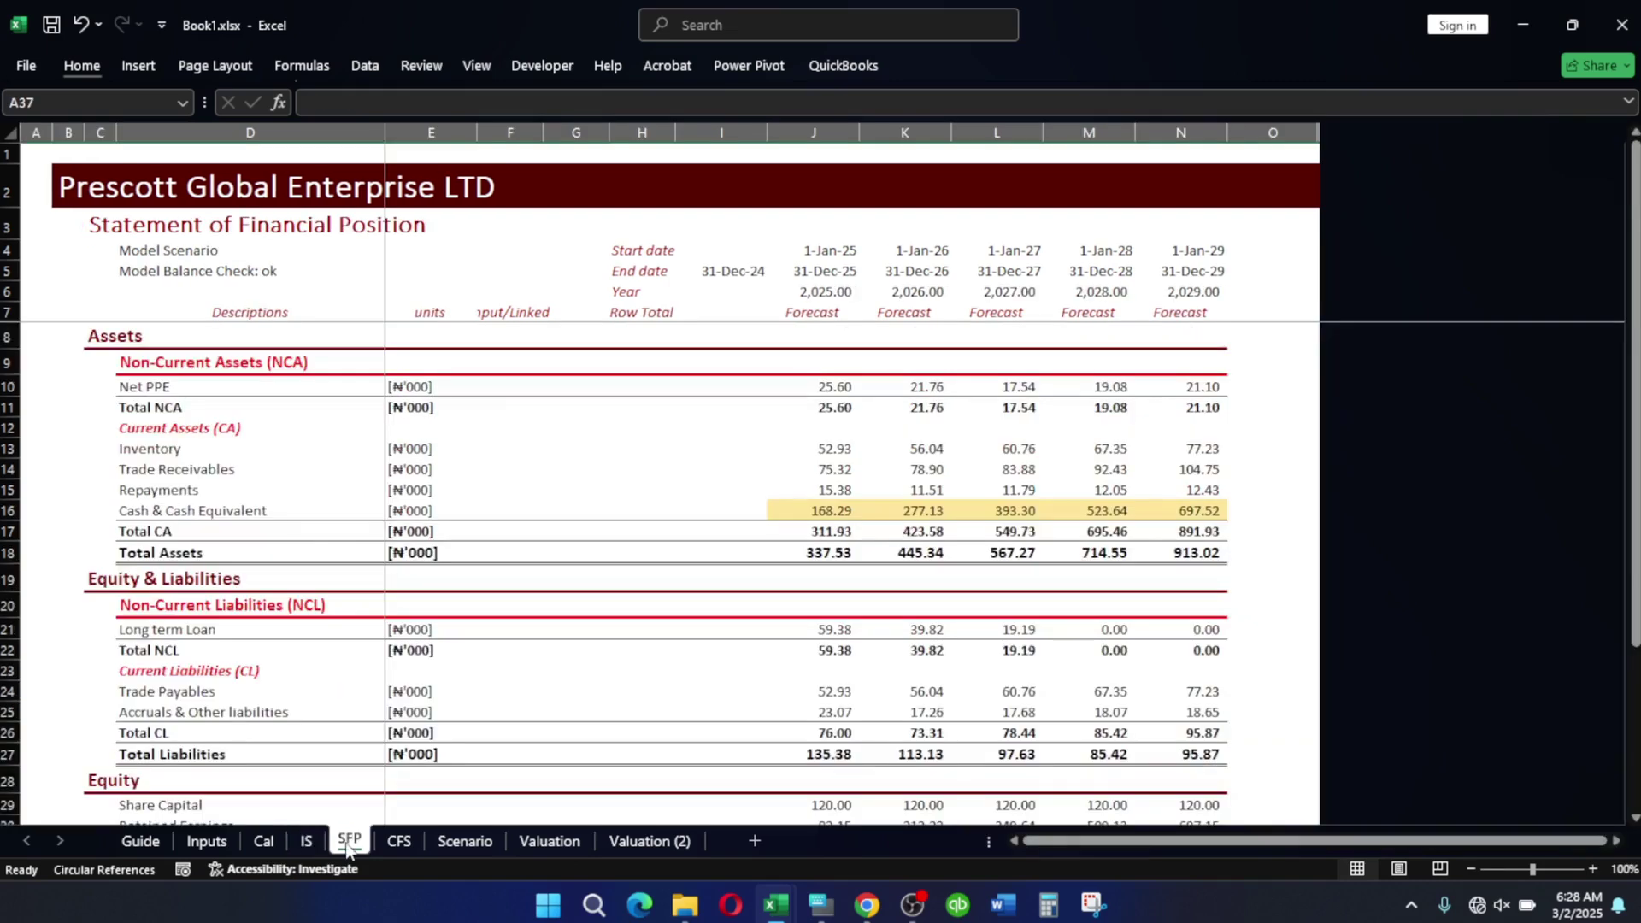
{"action": "left_click_drag", "start_coordinate": [1637, 466], "coordinate": [1638, 488]}
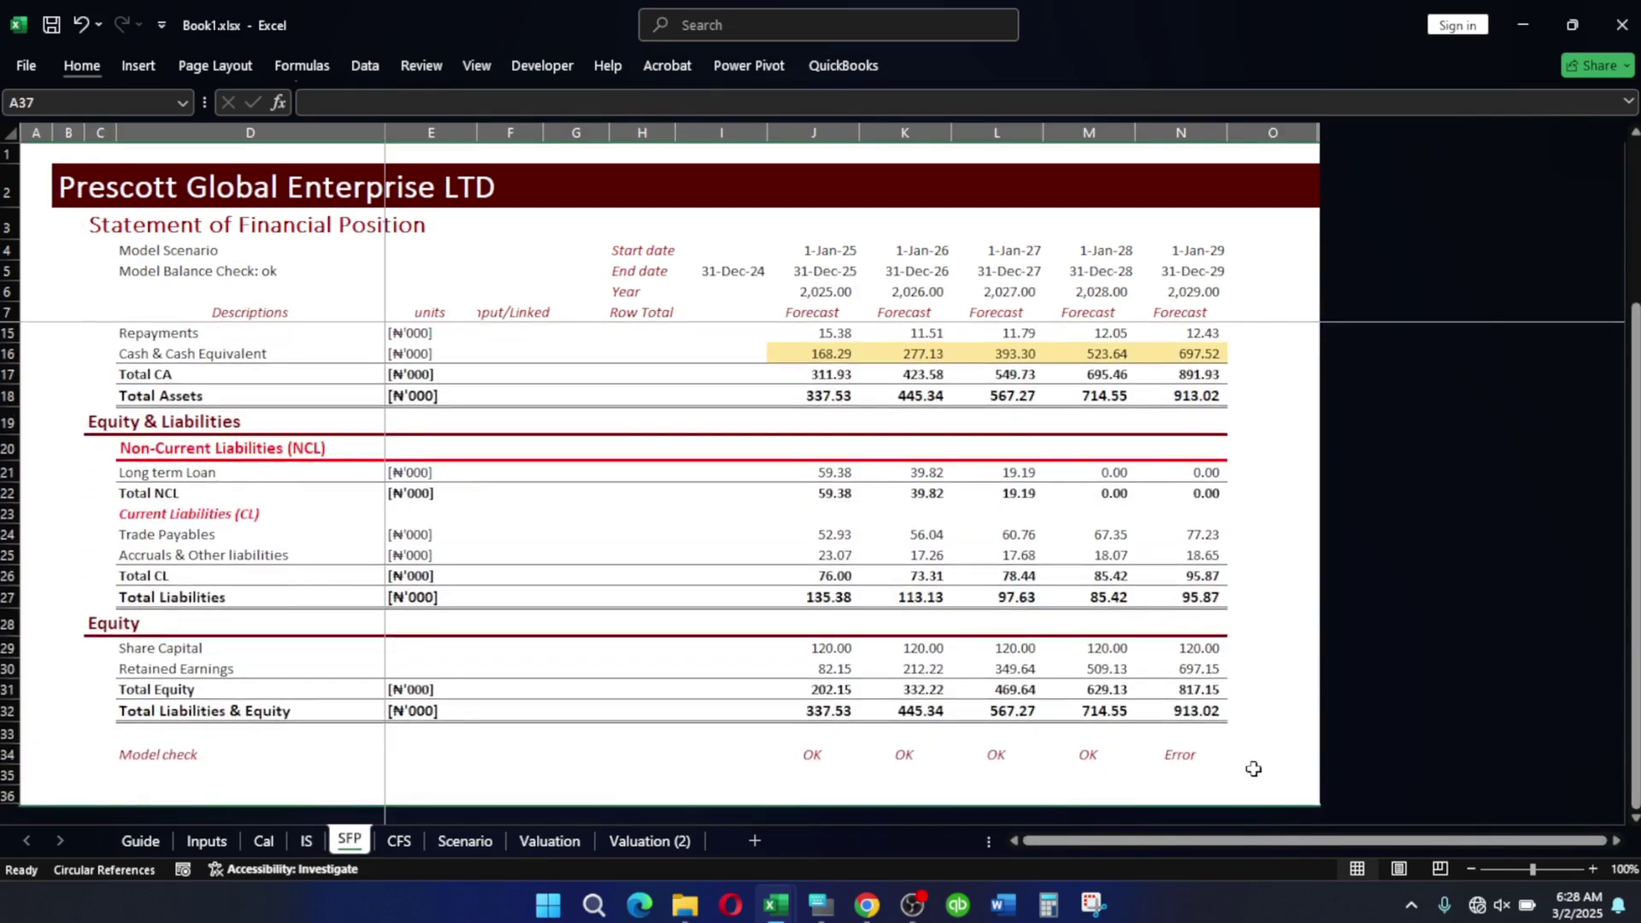
{"action": "left_click", "coordinate": [1172, 759]}
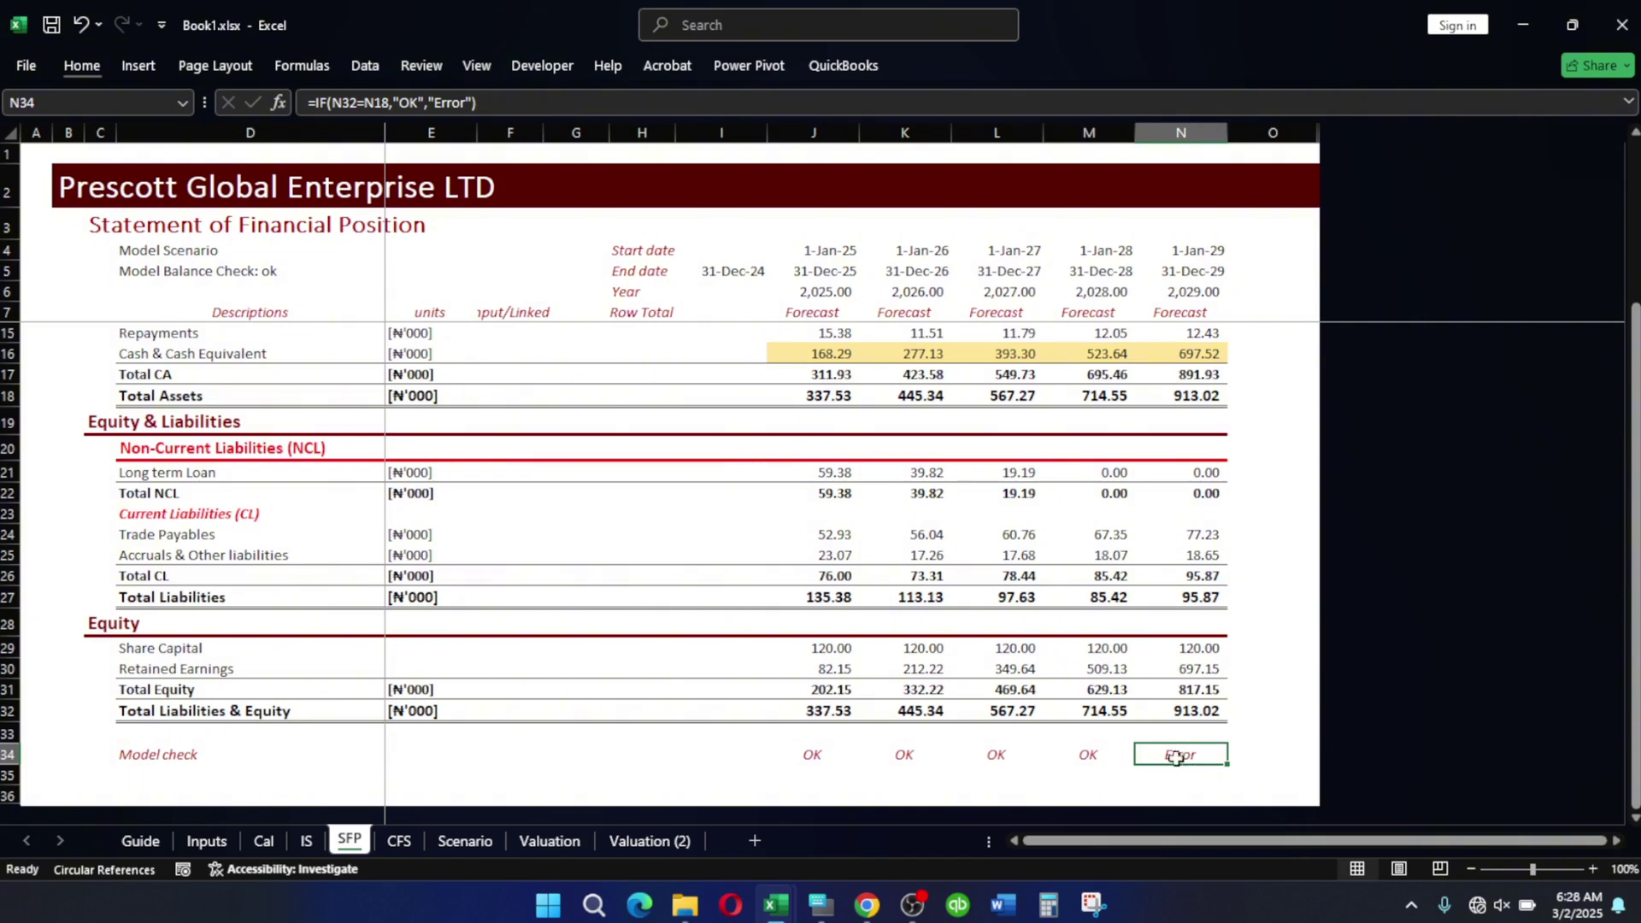
{"action": "left_click", "coordinate": [1192, 738]}
{"action": "left_click", "coordinate": [1183, 755]}
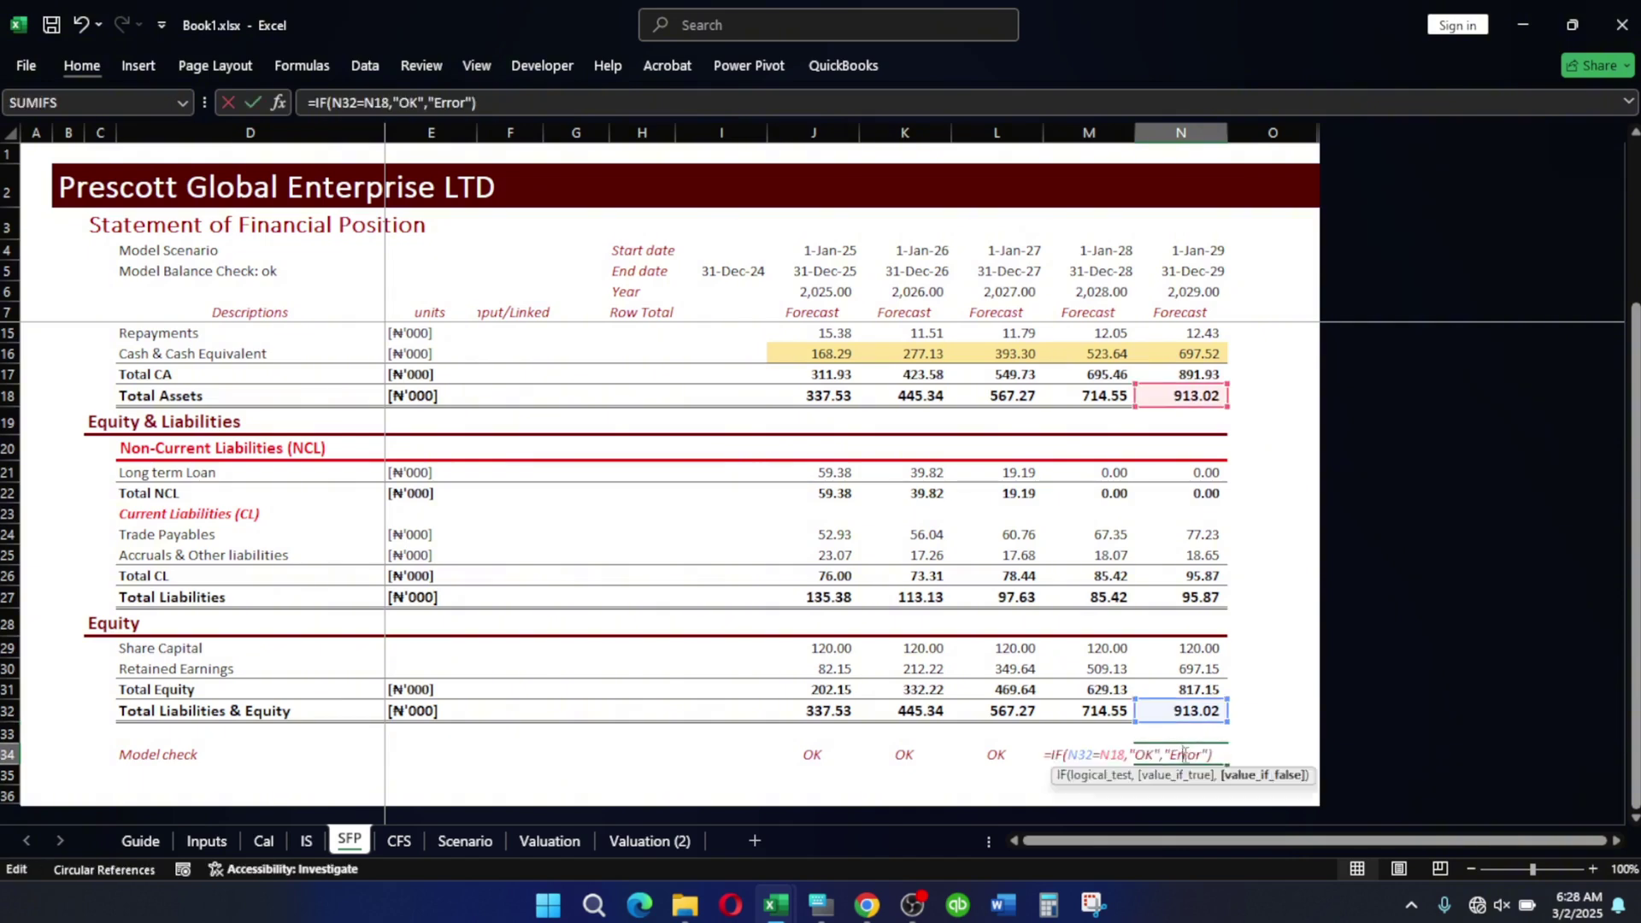
{"action": "left_click", "coordinate": [1085, 752]}
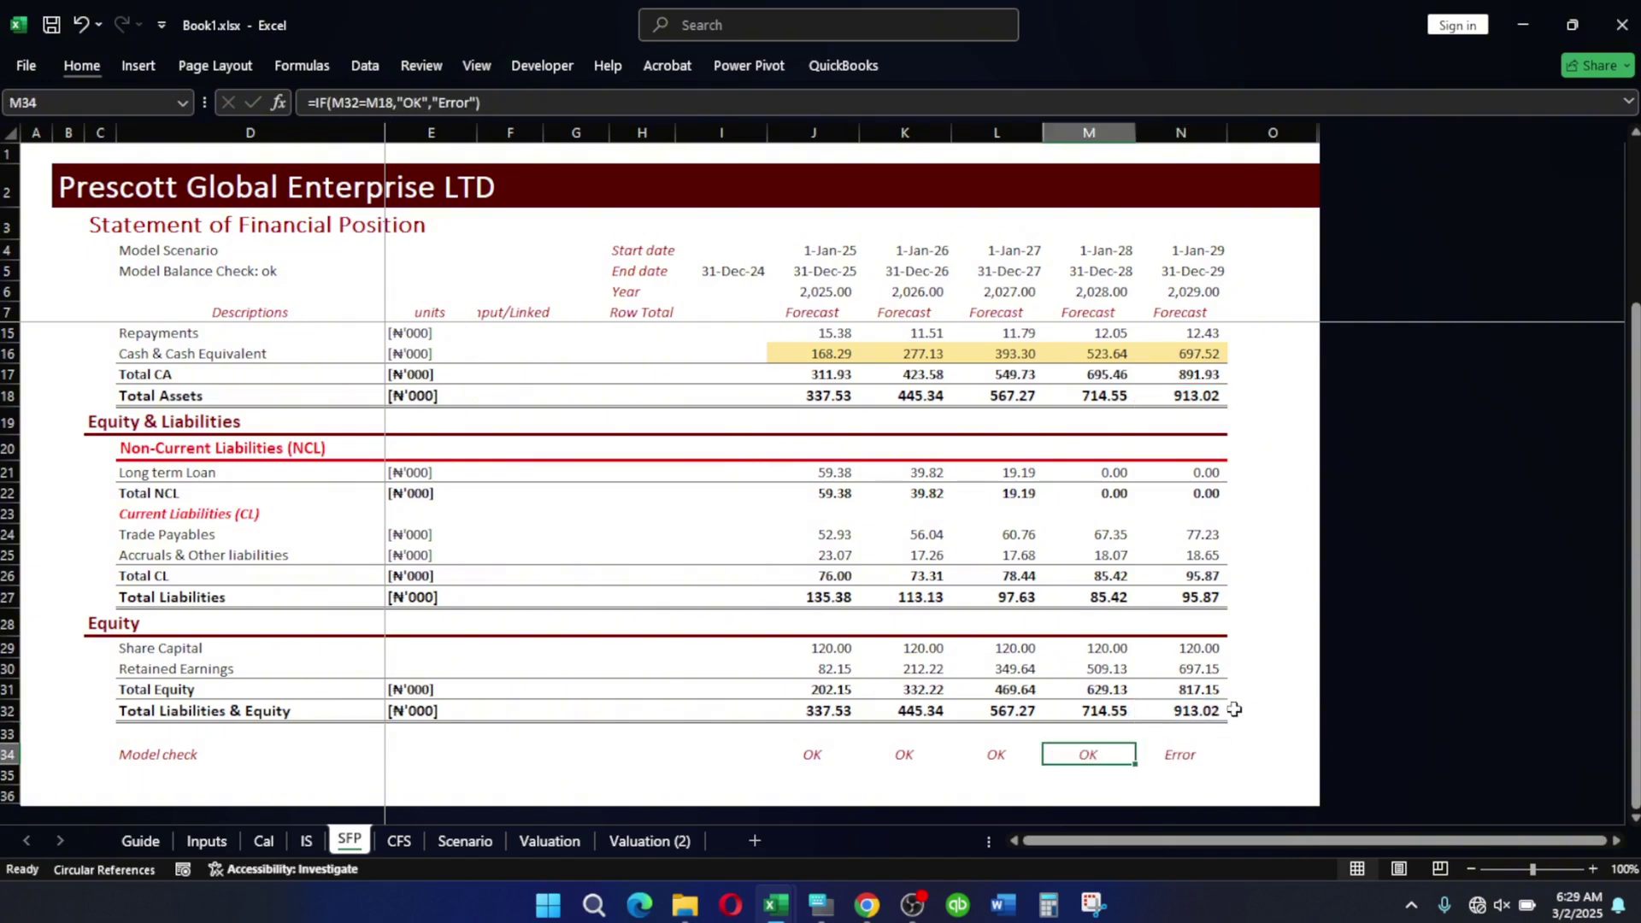
{"action": "left_click", "coordinate": [550, 841]}
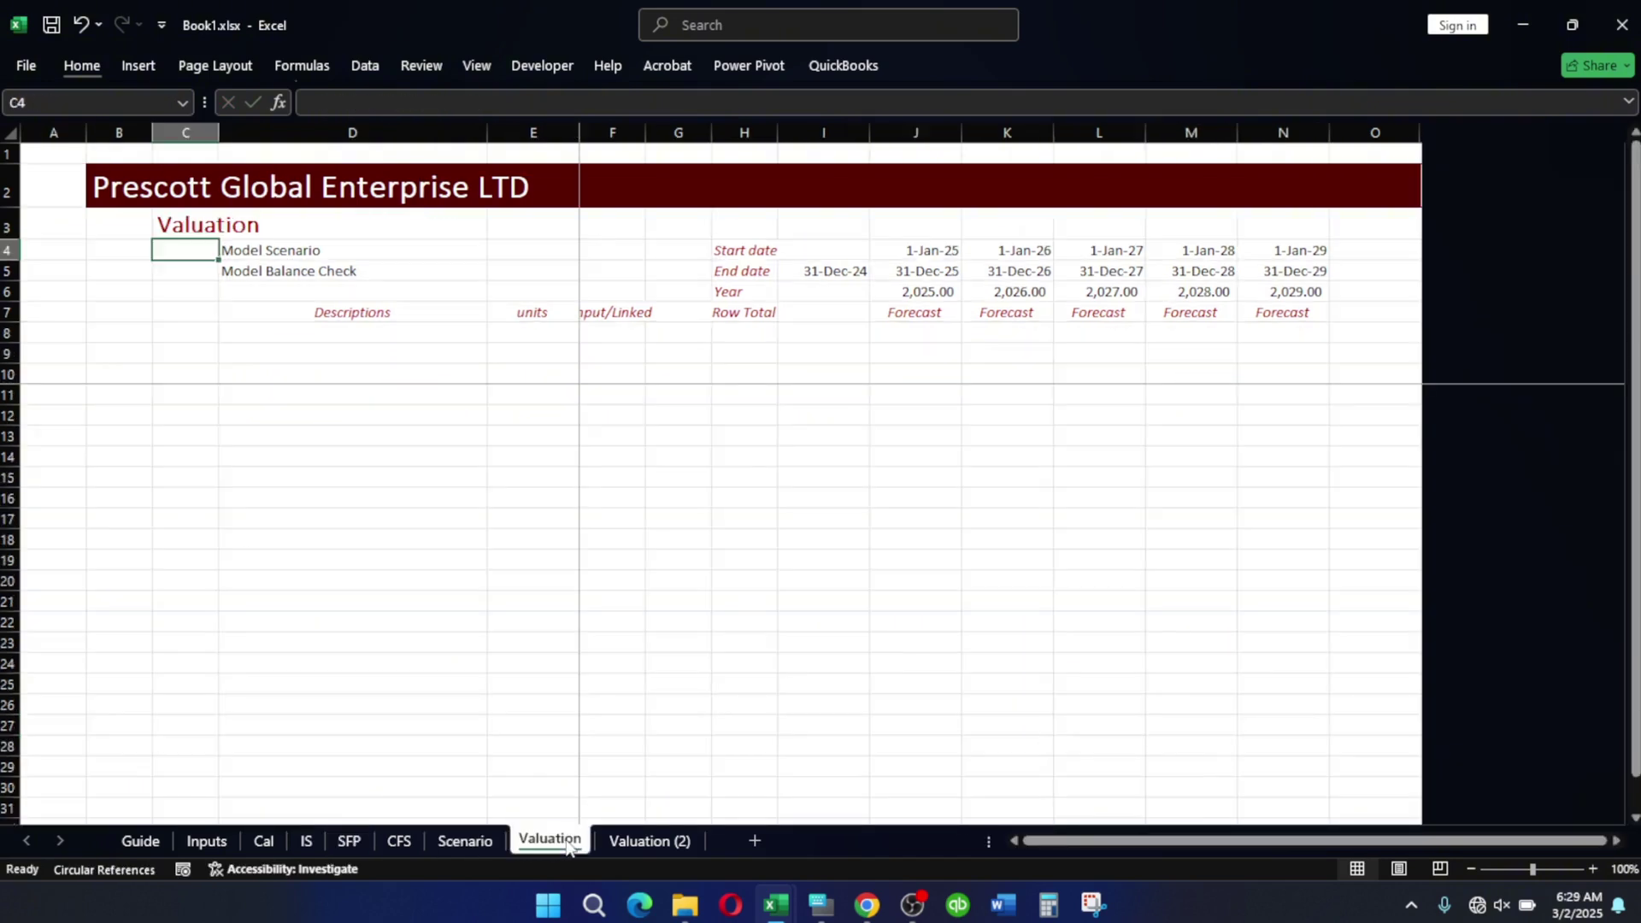
{"action": "left_click", "coordinate": [462, 844]}
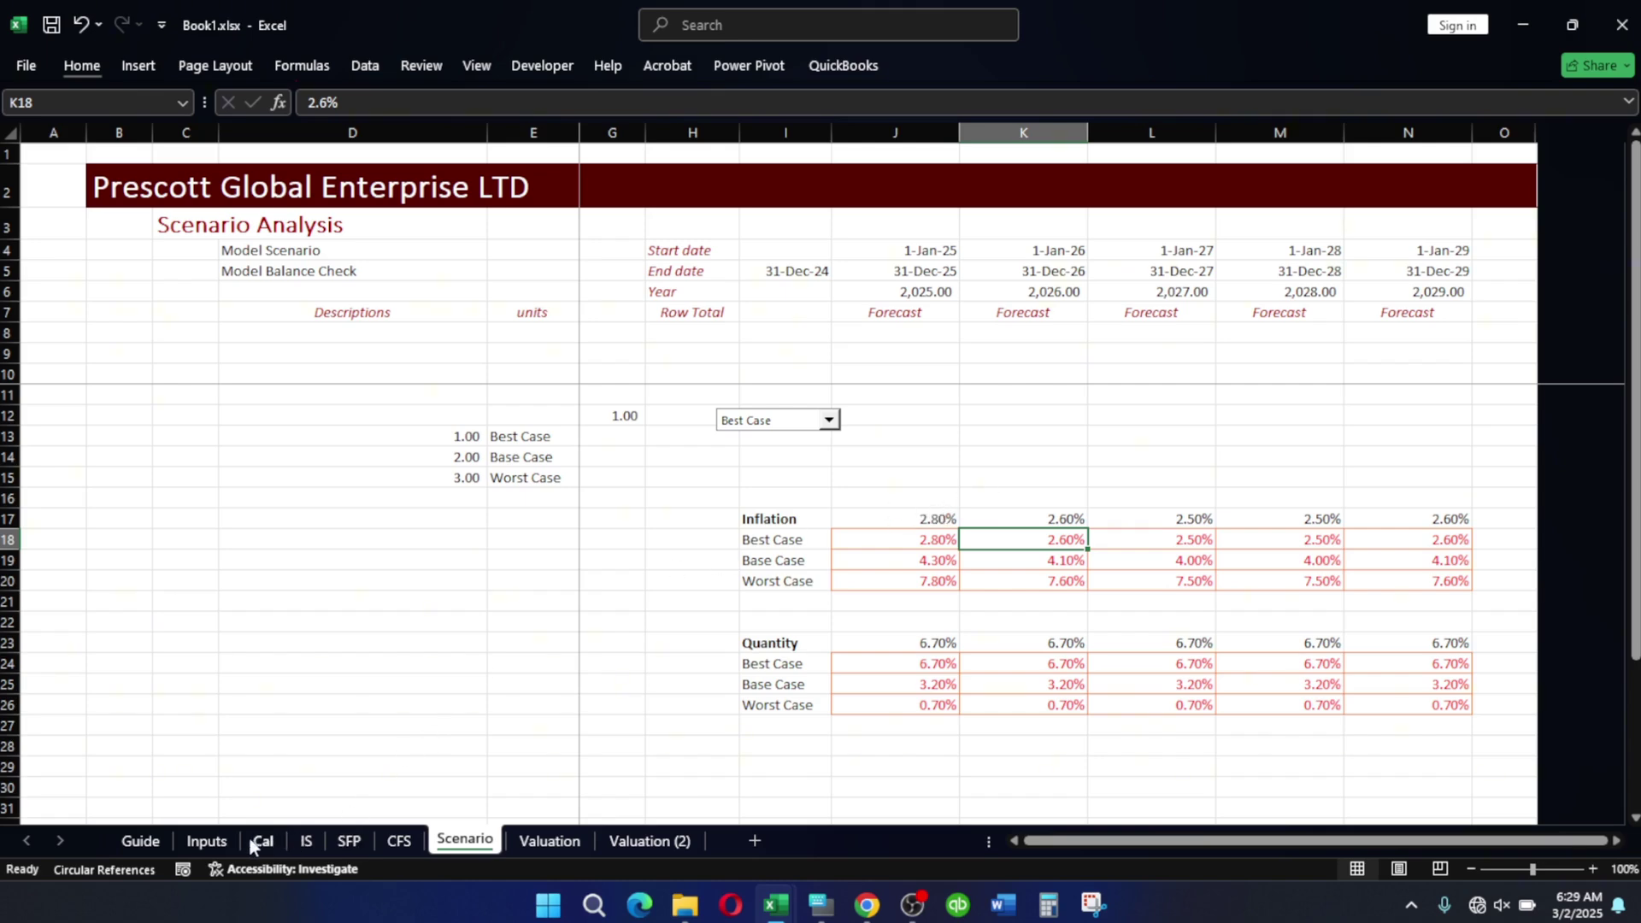
Enter the note "Changes according selected scenario" in F15 of the Inputs sheet and apply the Explanatory Text cell style.
{"action": "left_click", "coordinate": [207, 841]}
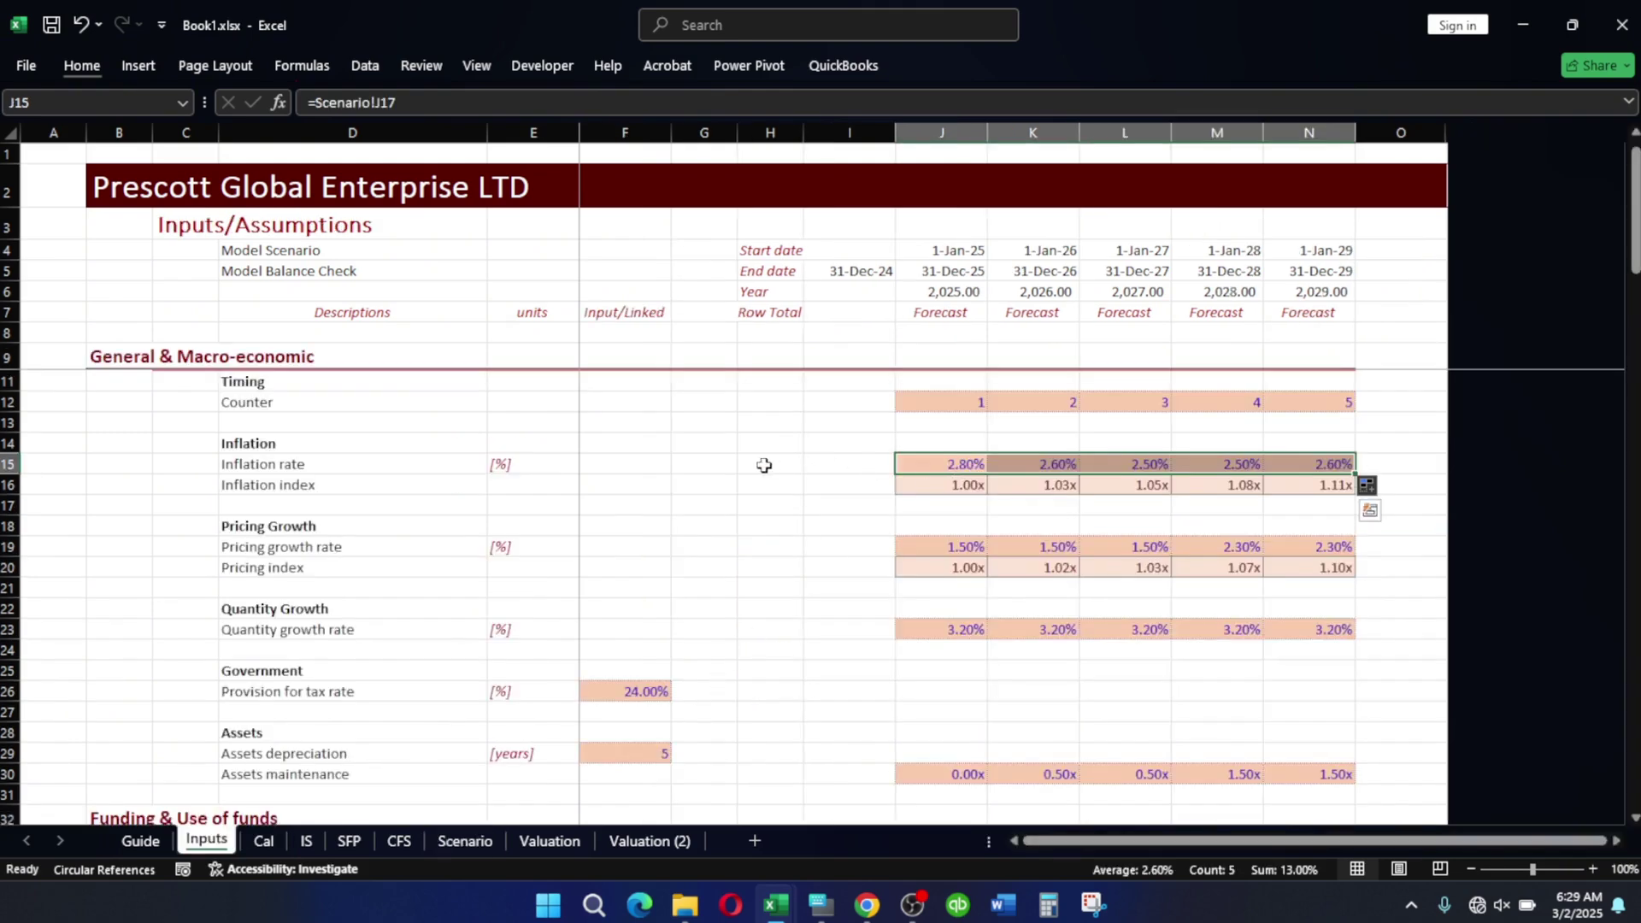
{"action": "left_click", "coordinate": [622, 468]}
{"action": "type", "text": "C"}
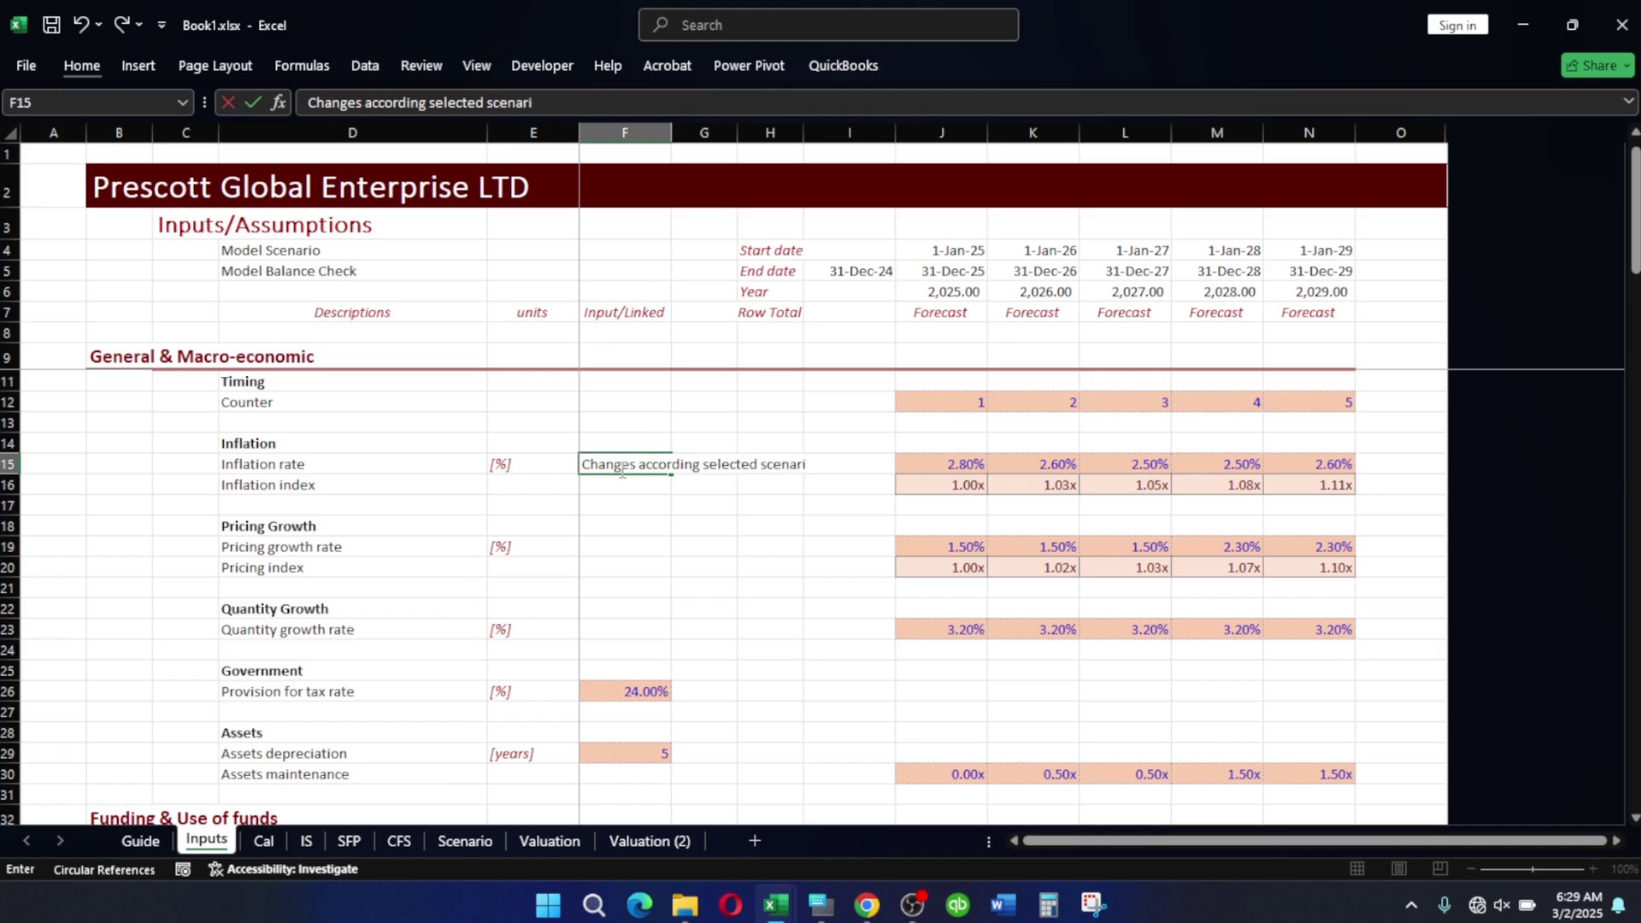
{"action": "key", "text": "Return"}
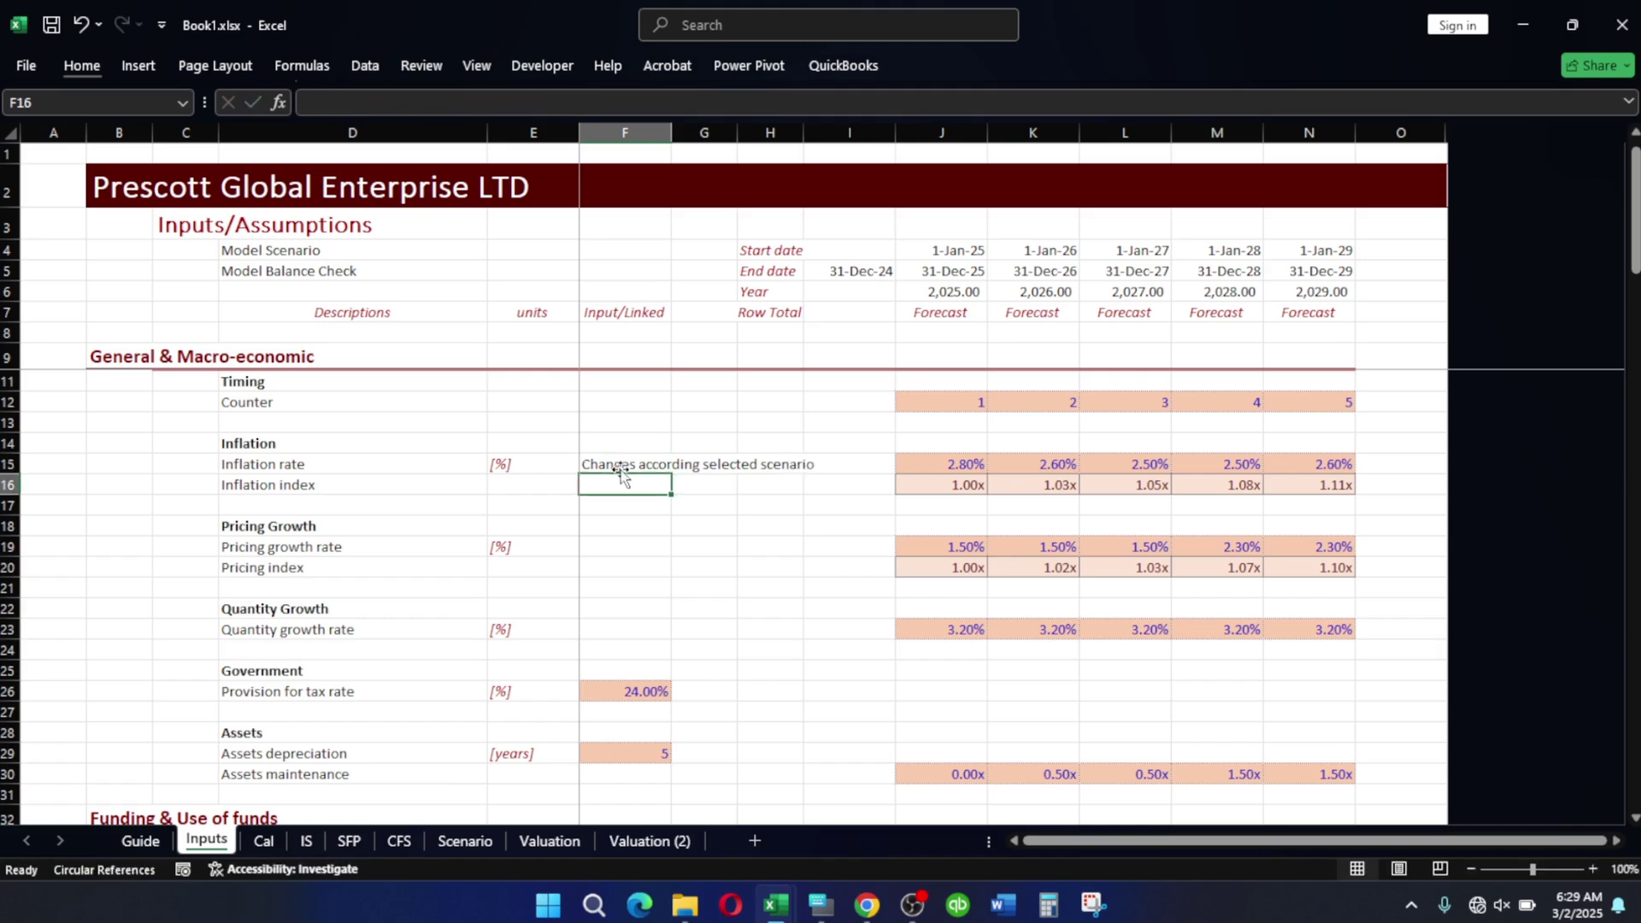
{"action": "left_click", "coordinate": [622, 469]}
{"action": "key", "text": "alt"}
{"action": "key", "text": "h"}
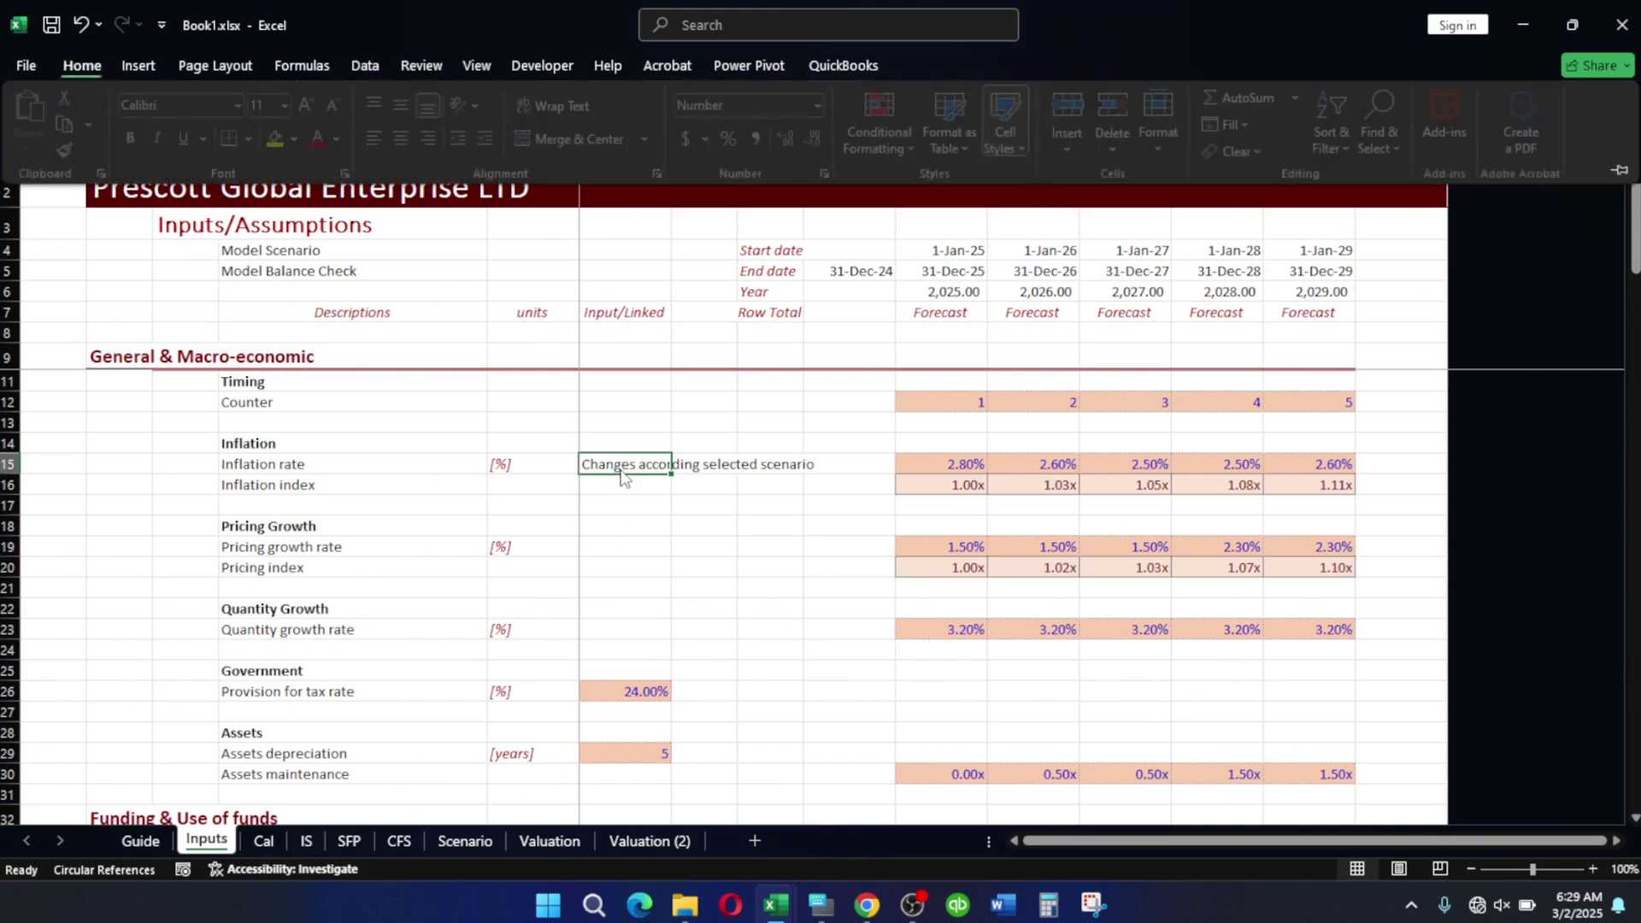
{"action": "key", "text": "j"}
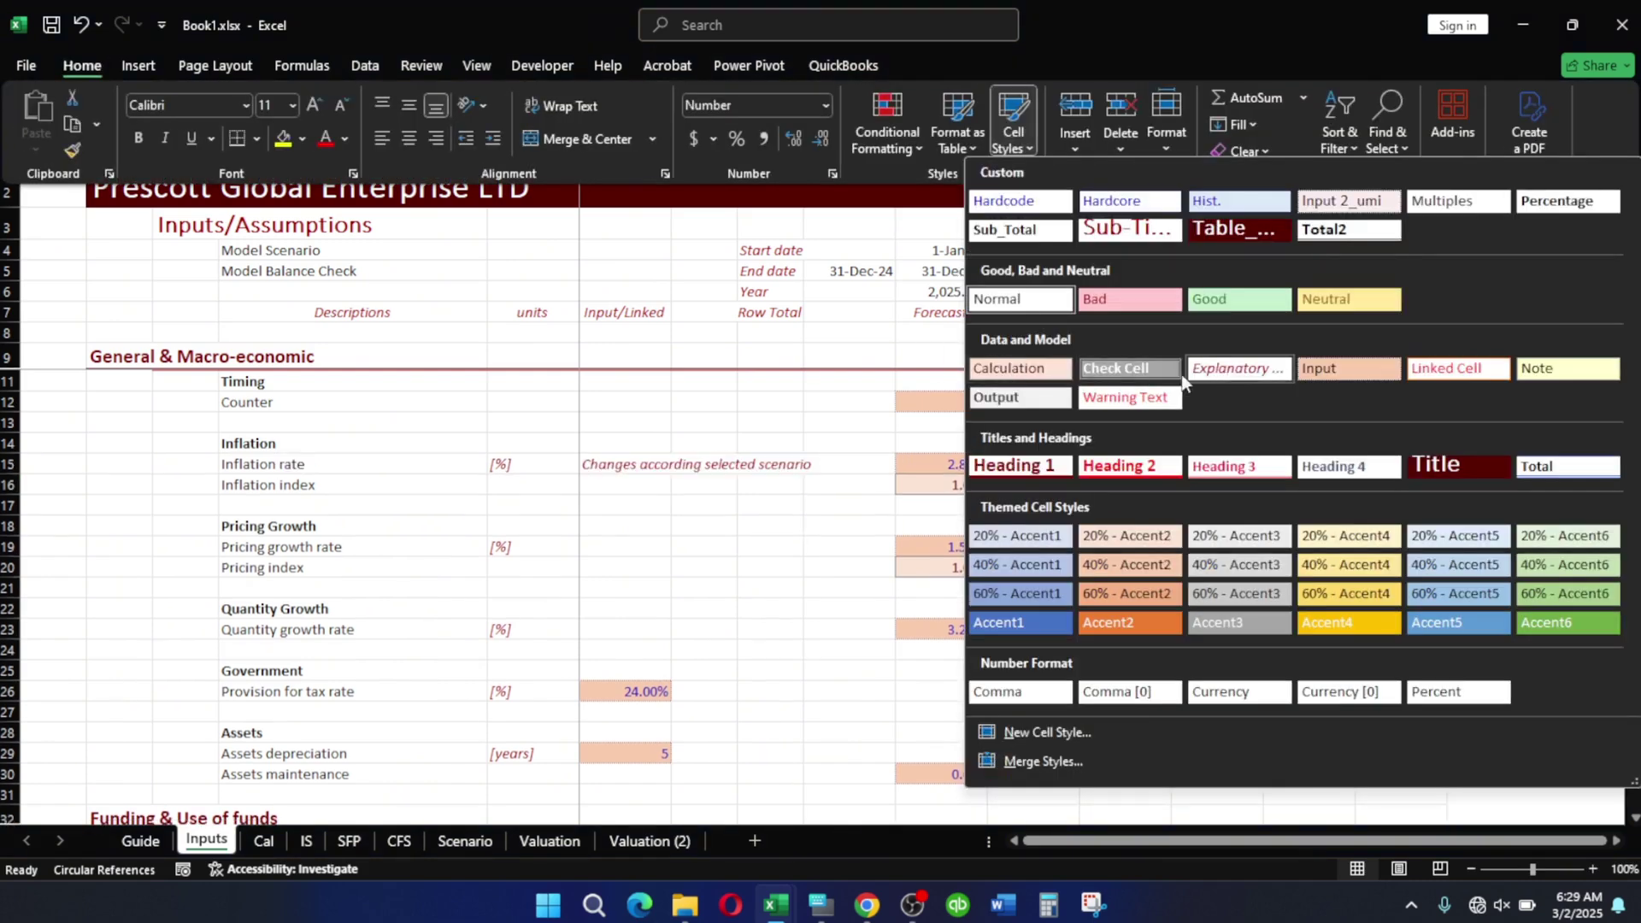
{"action": "left_click", "coordinate": [1235, 369]}
Copy the scenario note from F15 to F23 beside the Quantity growth rate.
{"action": "key", "text": "ctrl+c"}
{"action": "key", "text": "Down"}
{"action": "key", "text": "Down"}
{"action": "key", "text": "Down"}
{"action": "key", "text": "Down"}
{"action": "key", "text": "Down"}
{"action": "key", "text": "Down"}
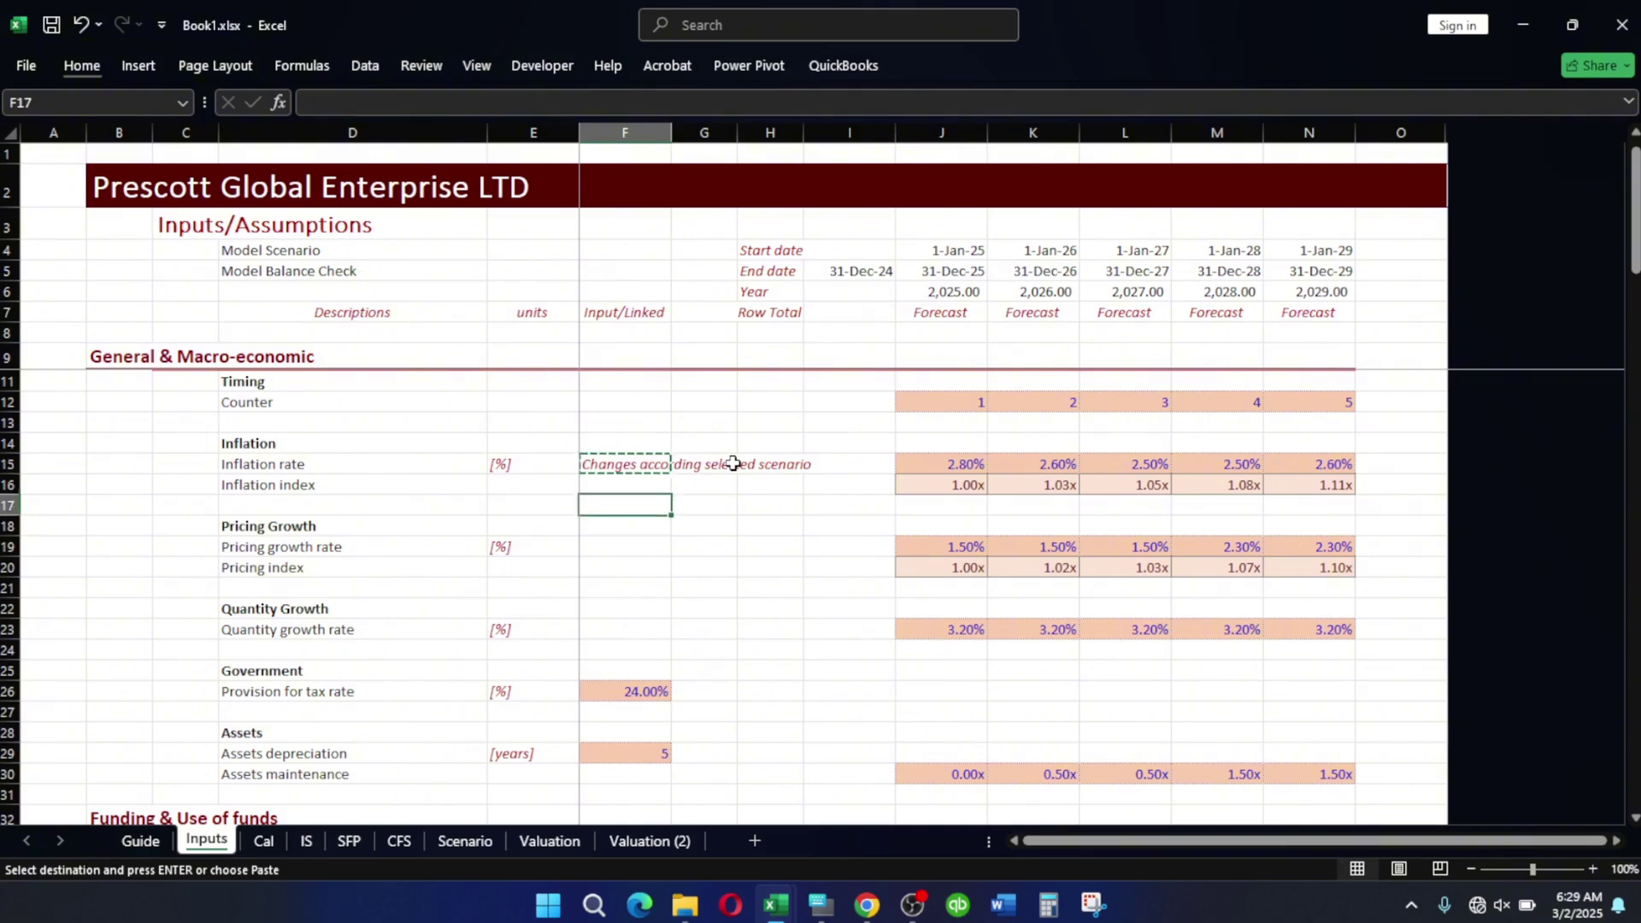
{"action": "key", "text": "Down"}
{"action": "key", "text": "Down"}
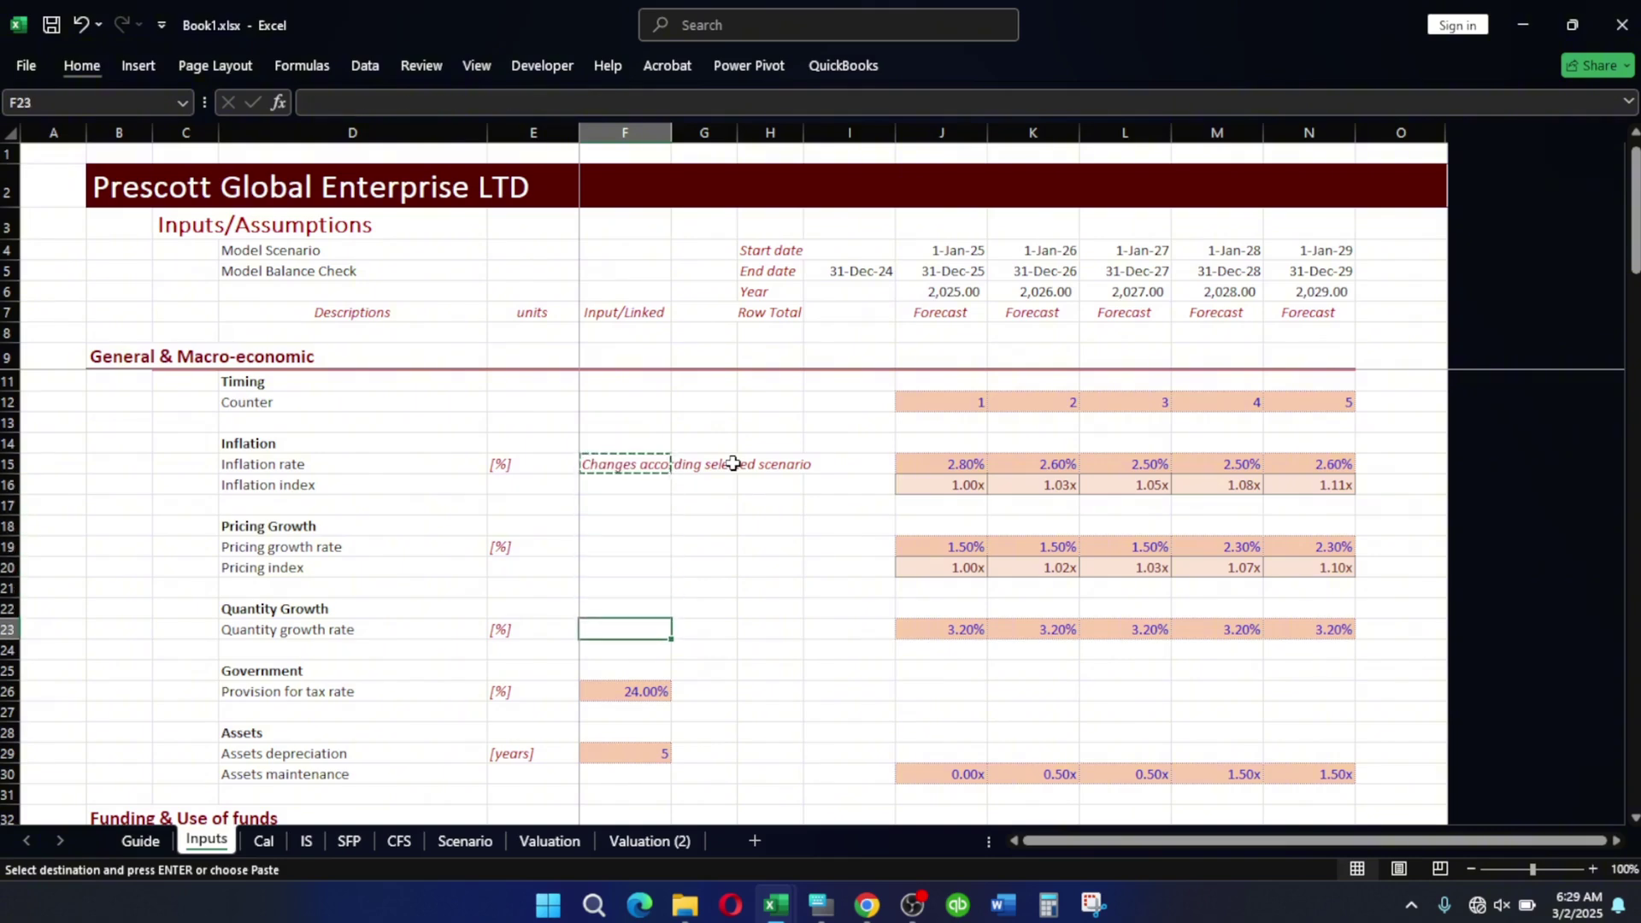
{"action": "key", "text": "ctrl+v"}
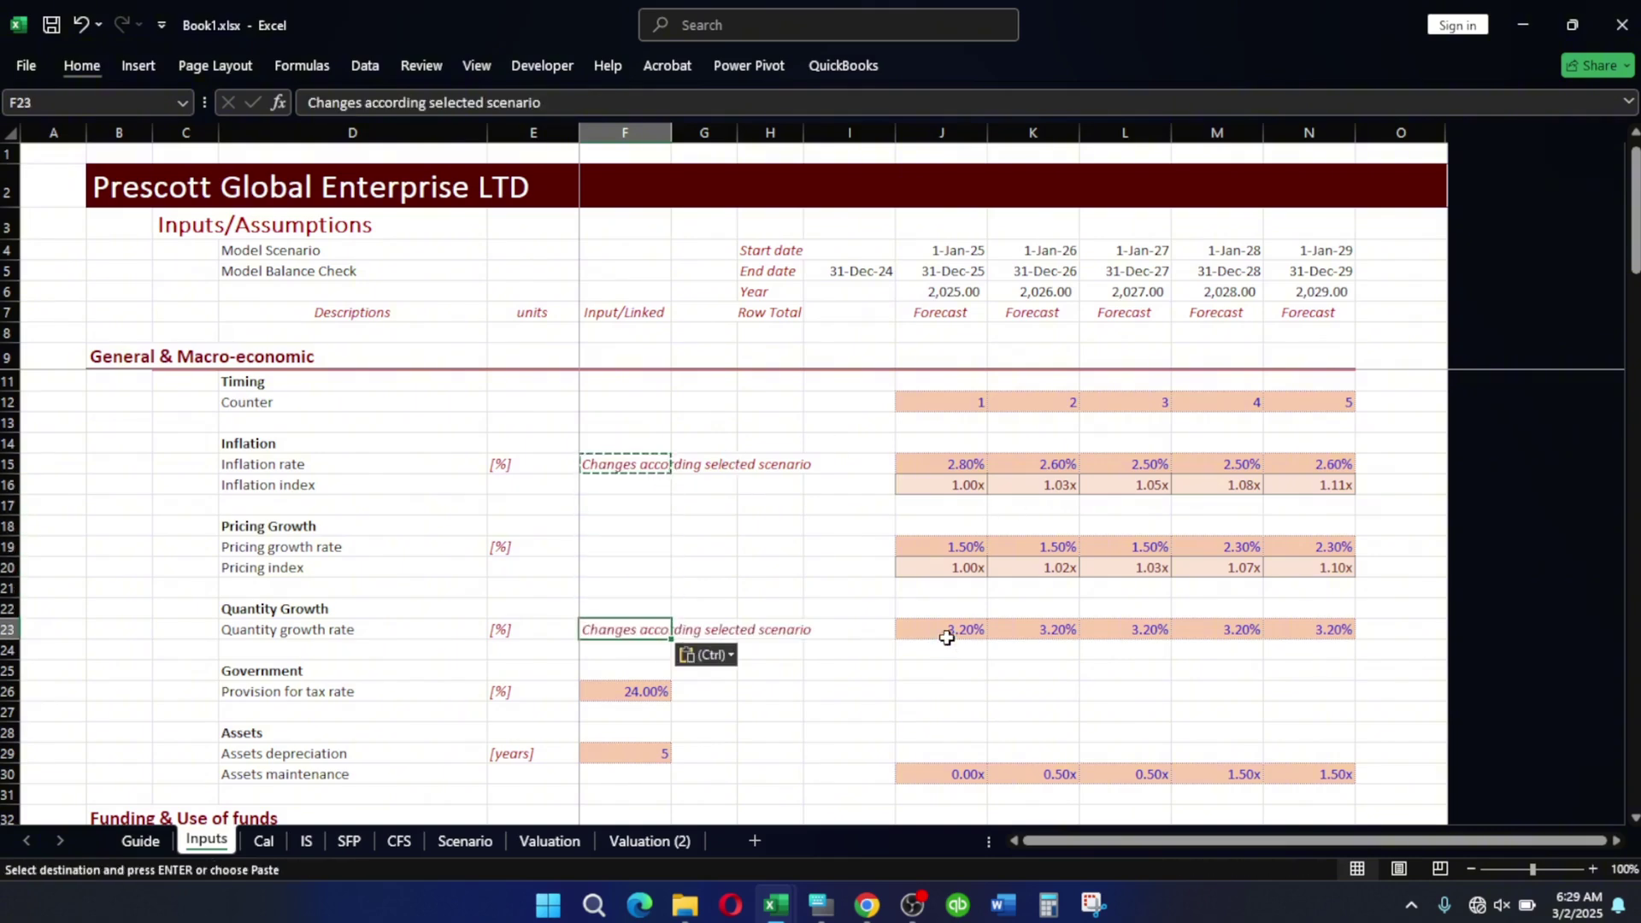
Link the Quantity growth rate cells J23:N23 on Inputs to the selected-scenario Quantity row, using =Scenario!J23 filled across.
{"action": "left_click", "coordinate": [947, 631]}
{"action": "type", "text": "="}
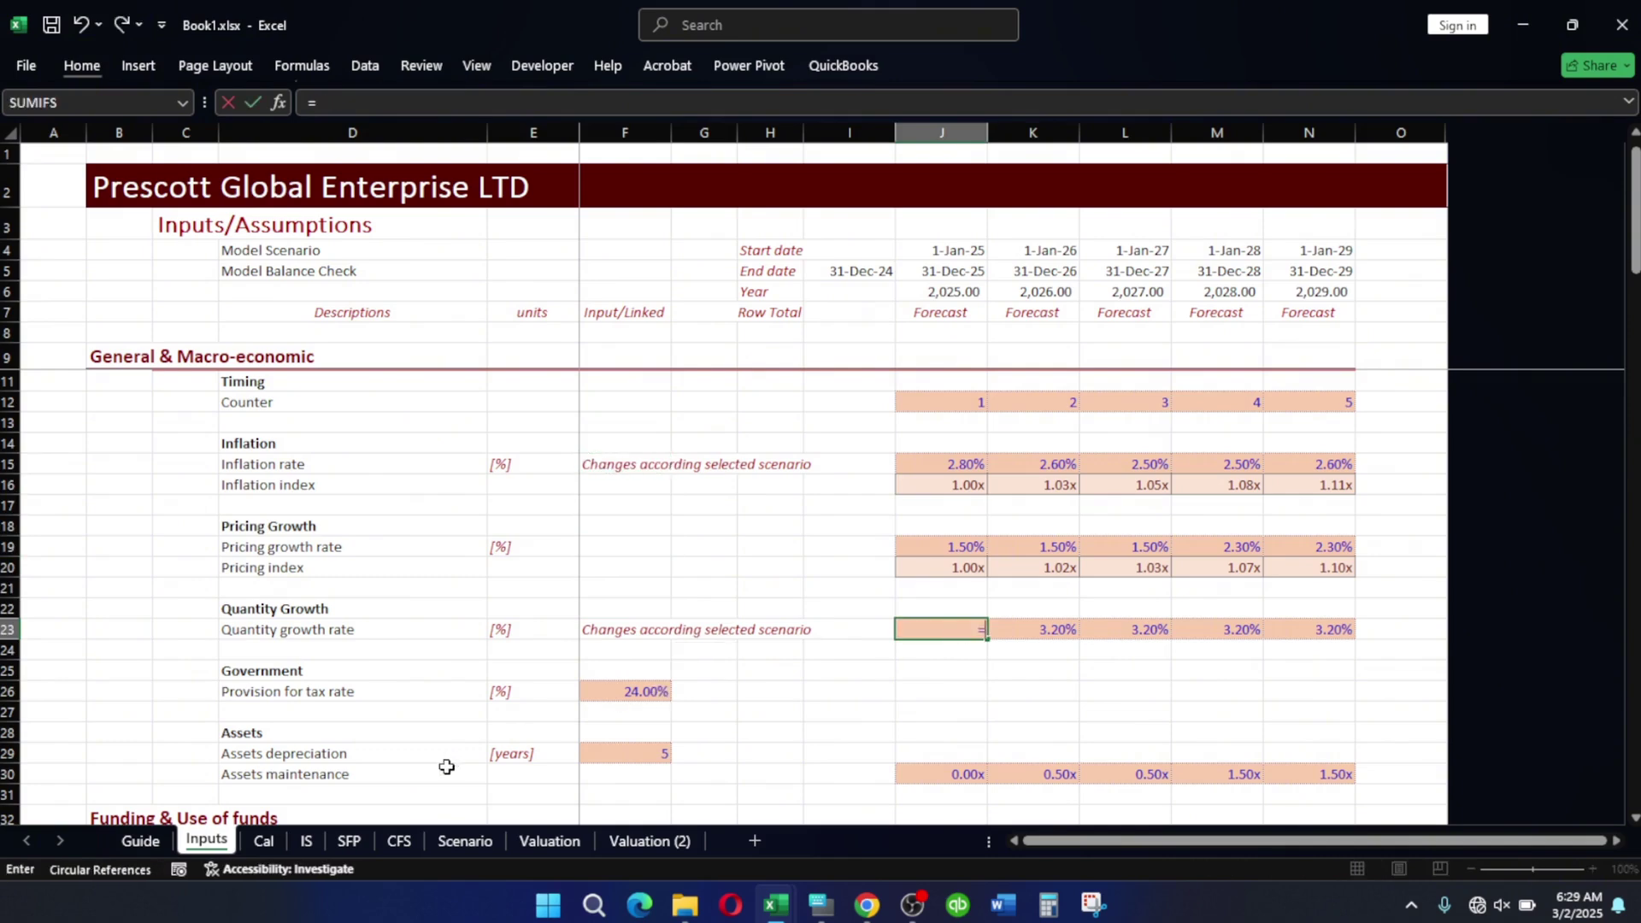
{"action": "left_click", "coordinate": [444, 842]}
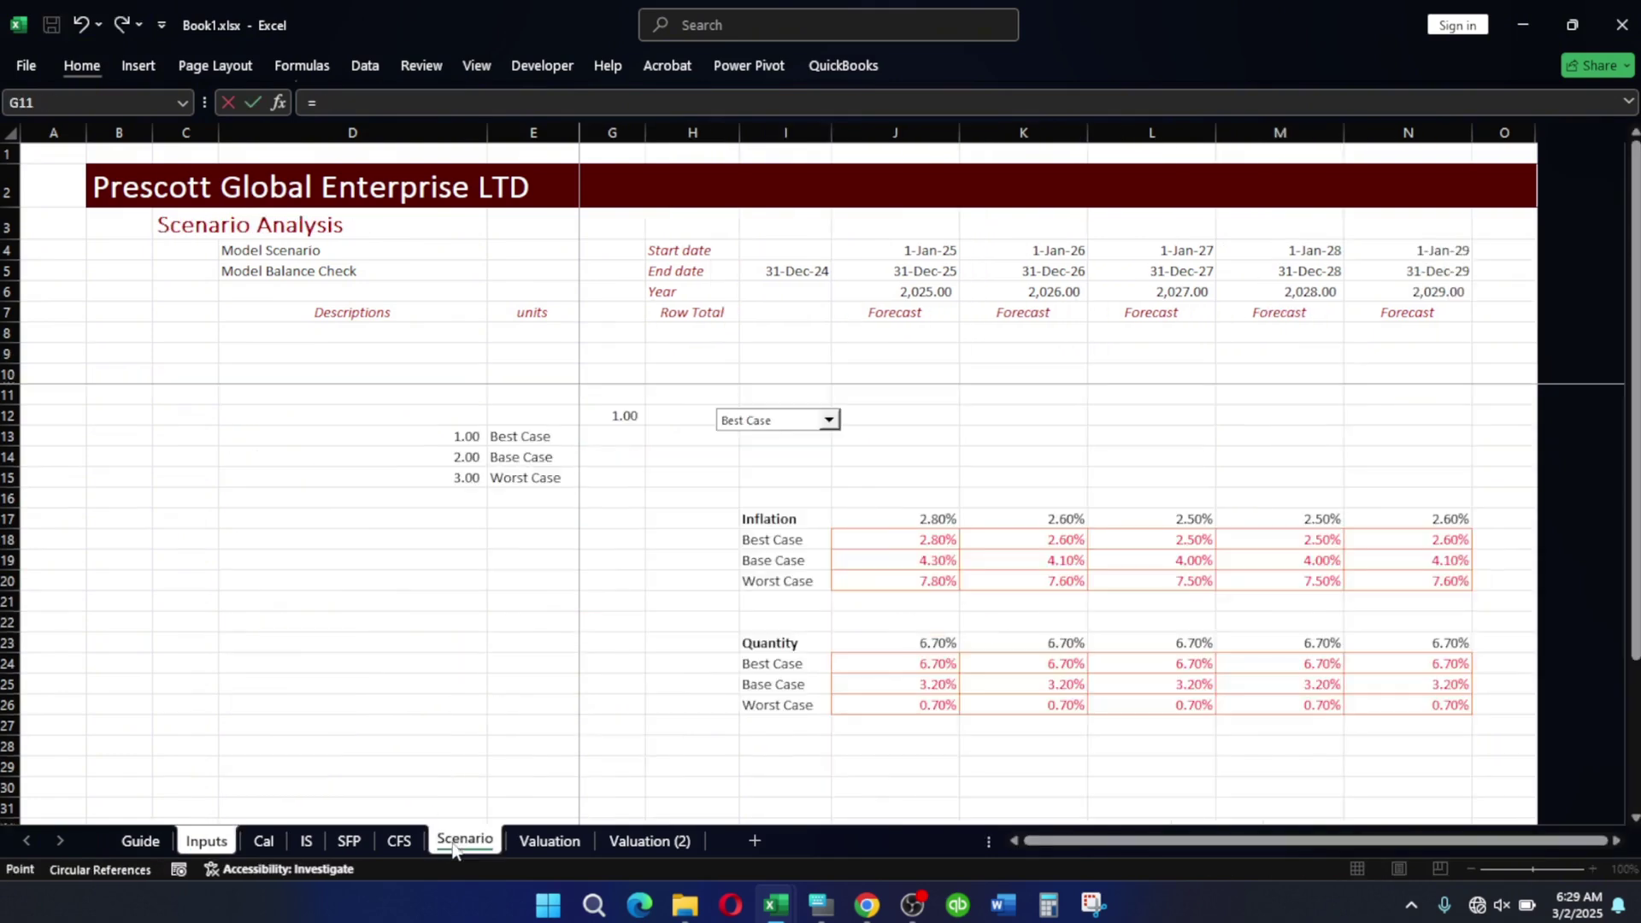
{"action": "left_click", "coordinate": [919, 645]}
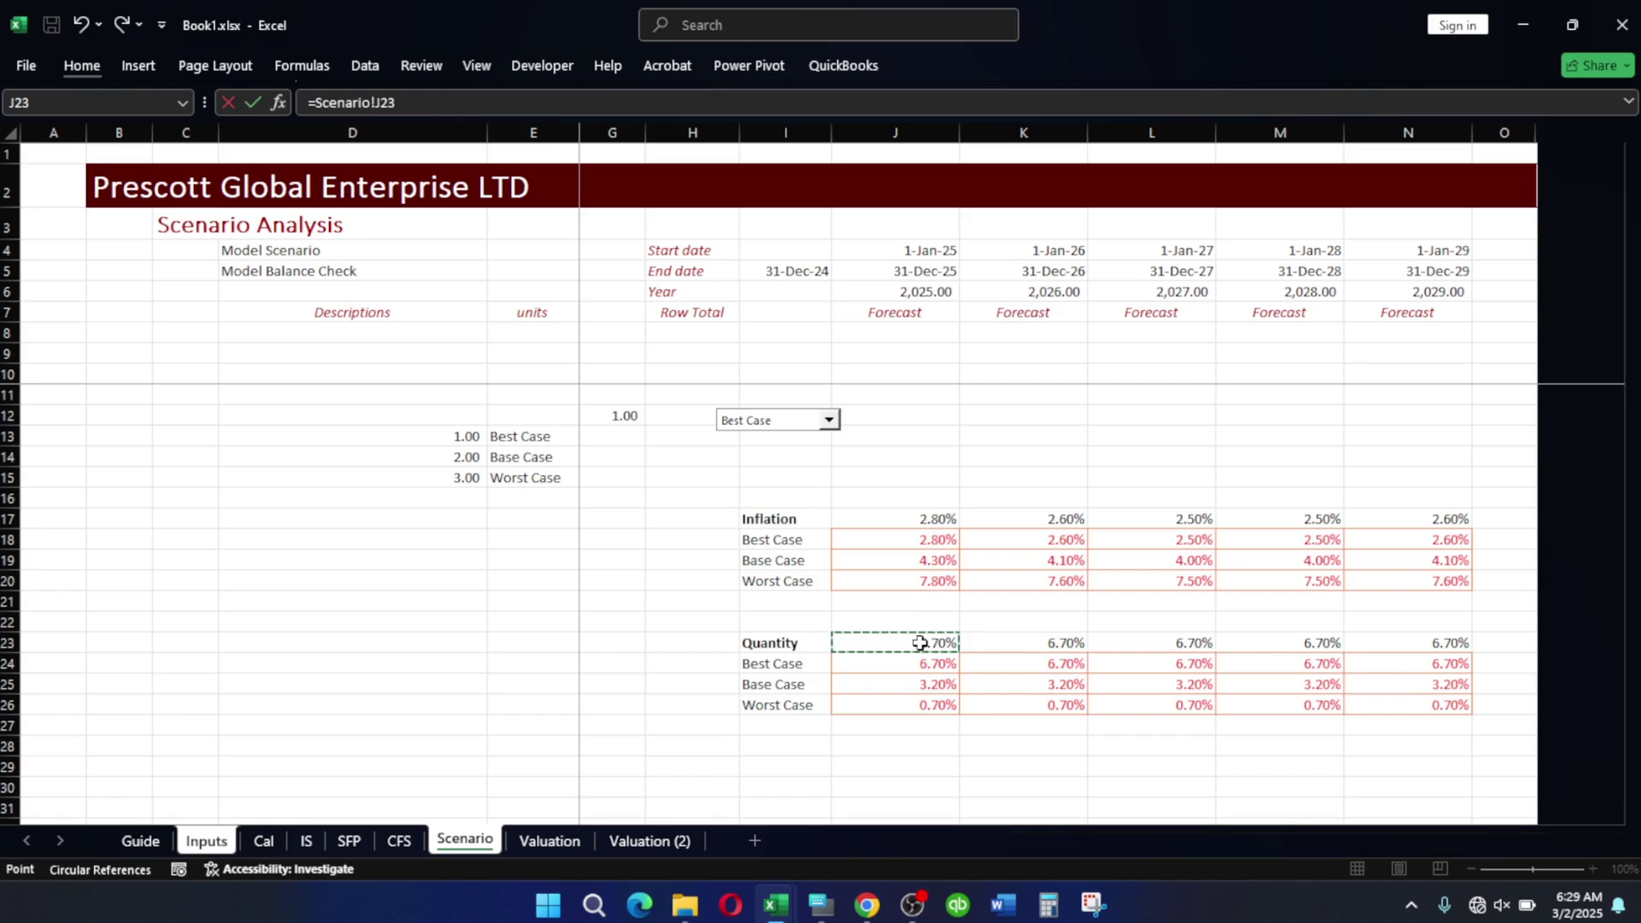
{"action": "key", "text": "Return"}
{"action": "key", "text": "shift+Right"}
{"action": "key", "text": "shift+Right"}
{"action": "key", "text": "shift+Right"}
{"action": "key", "text": "shift+Right"}
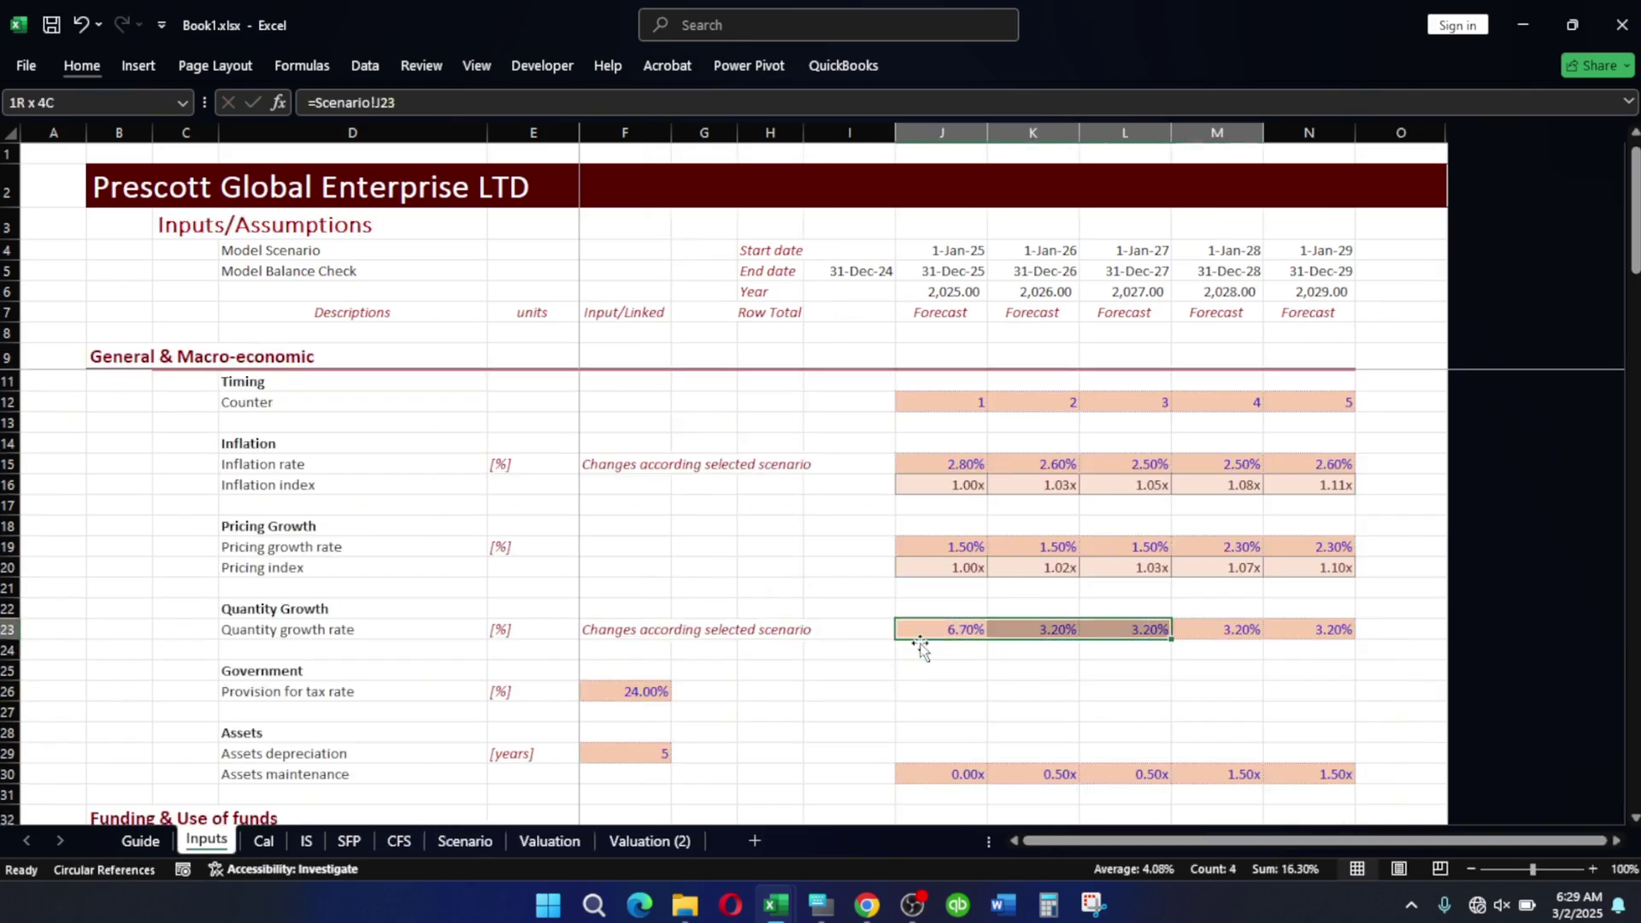
{"action": "key", "text": "ctrl+v"}
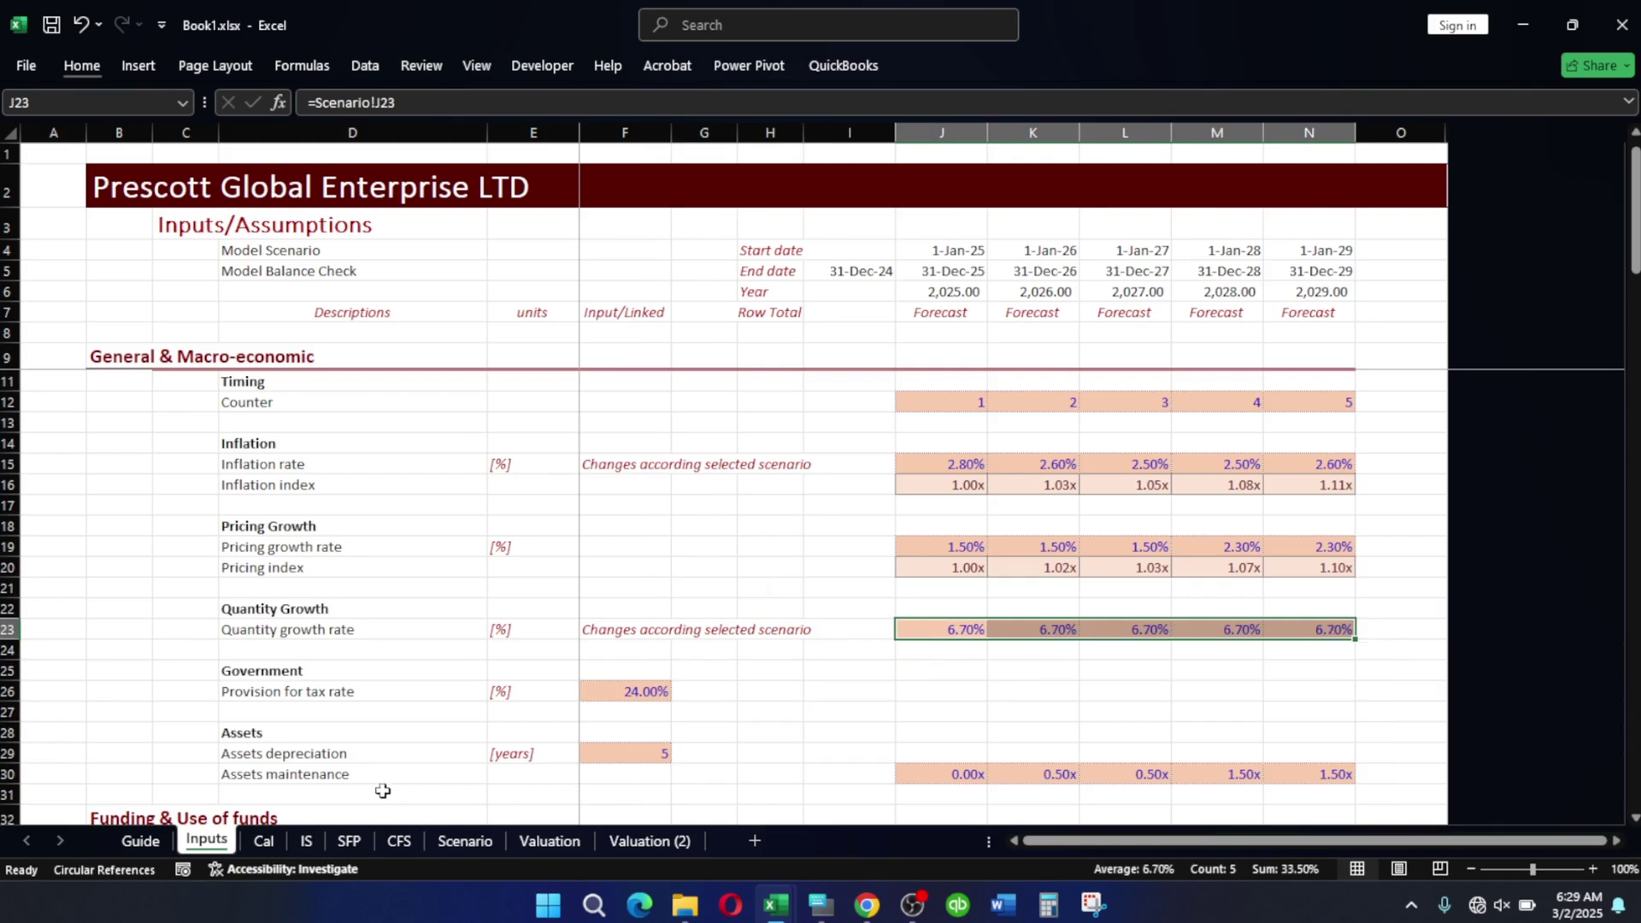
Check the income statement and the Model check row of the statement of financial position under the selected scenario.
{"action": "left_click", "coordinate": [461, 842]}
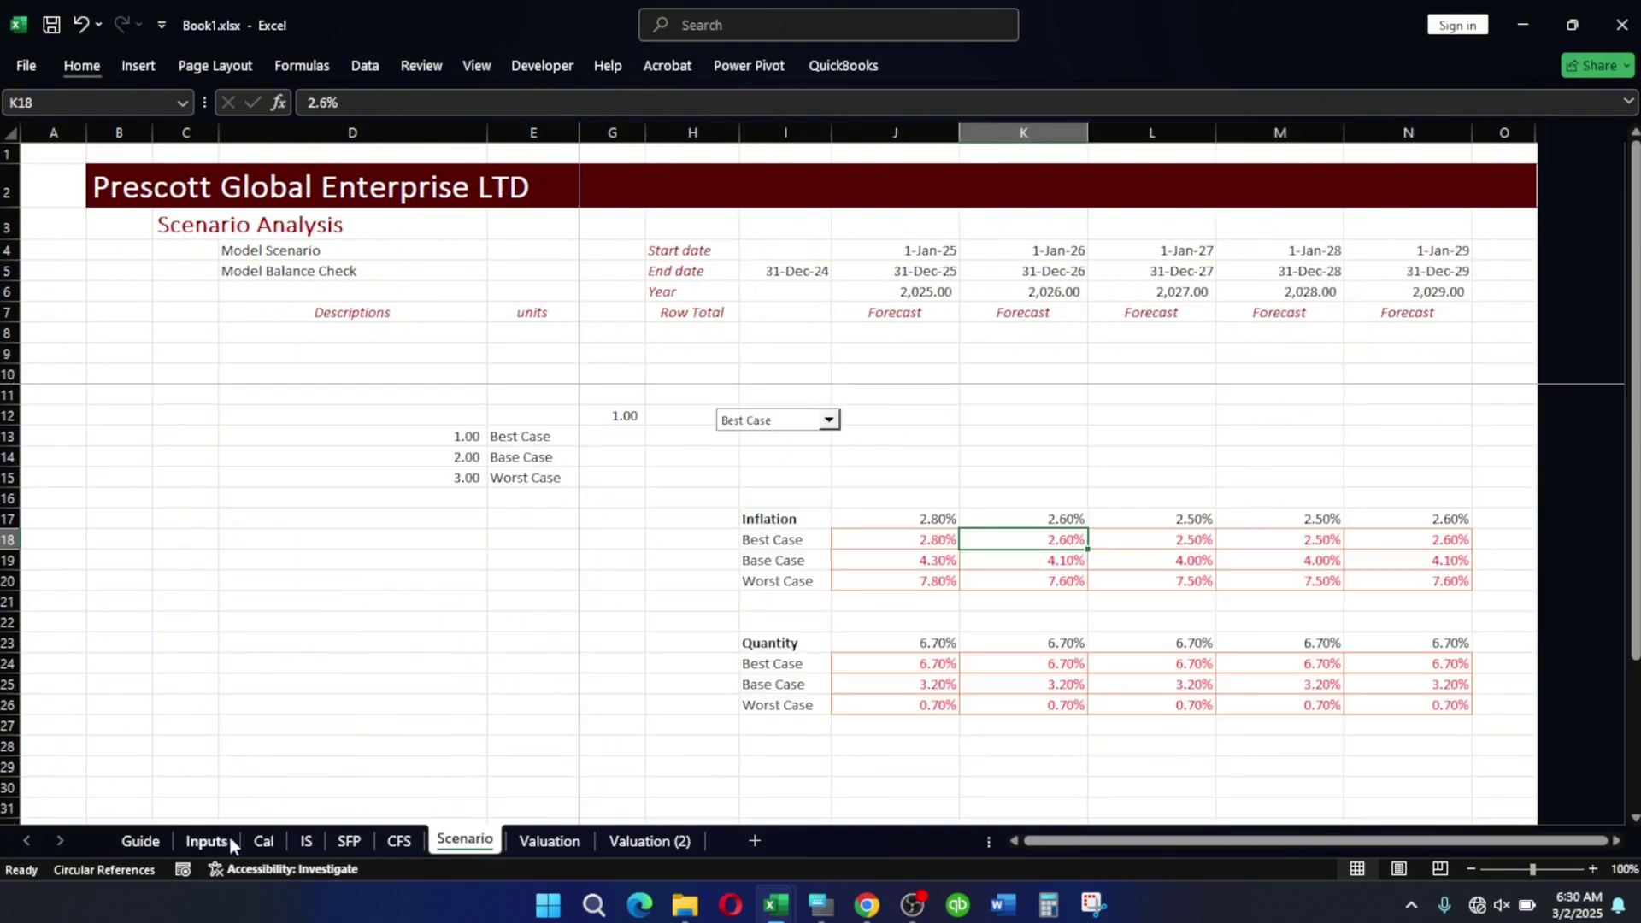
{"action": "left_click", "coordinate": [304, 842]}
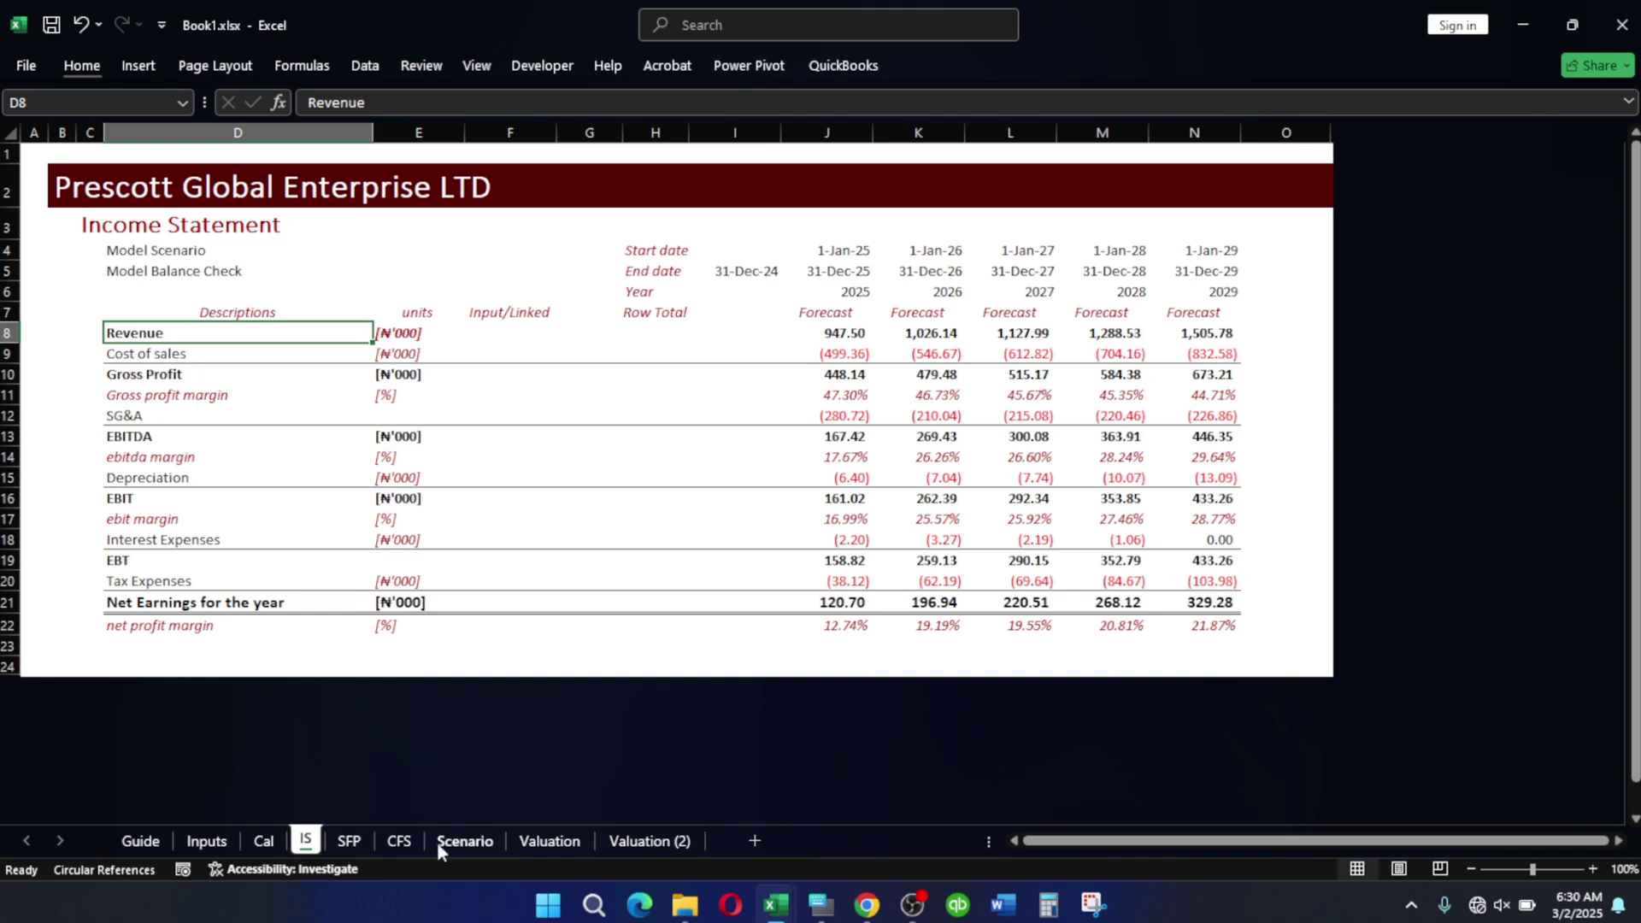
{"action": "left_click", "coordinate": [350, 841]}
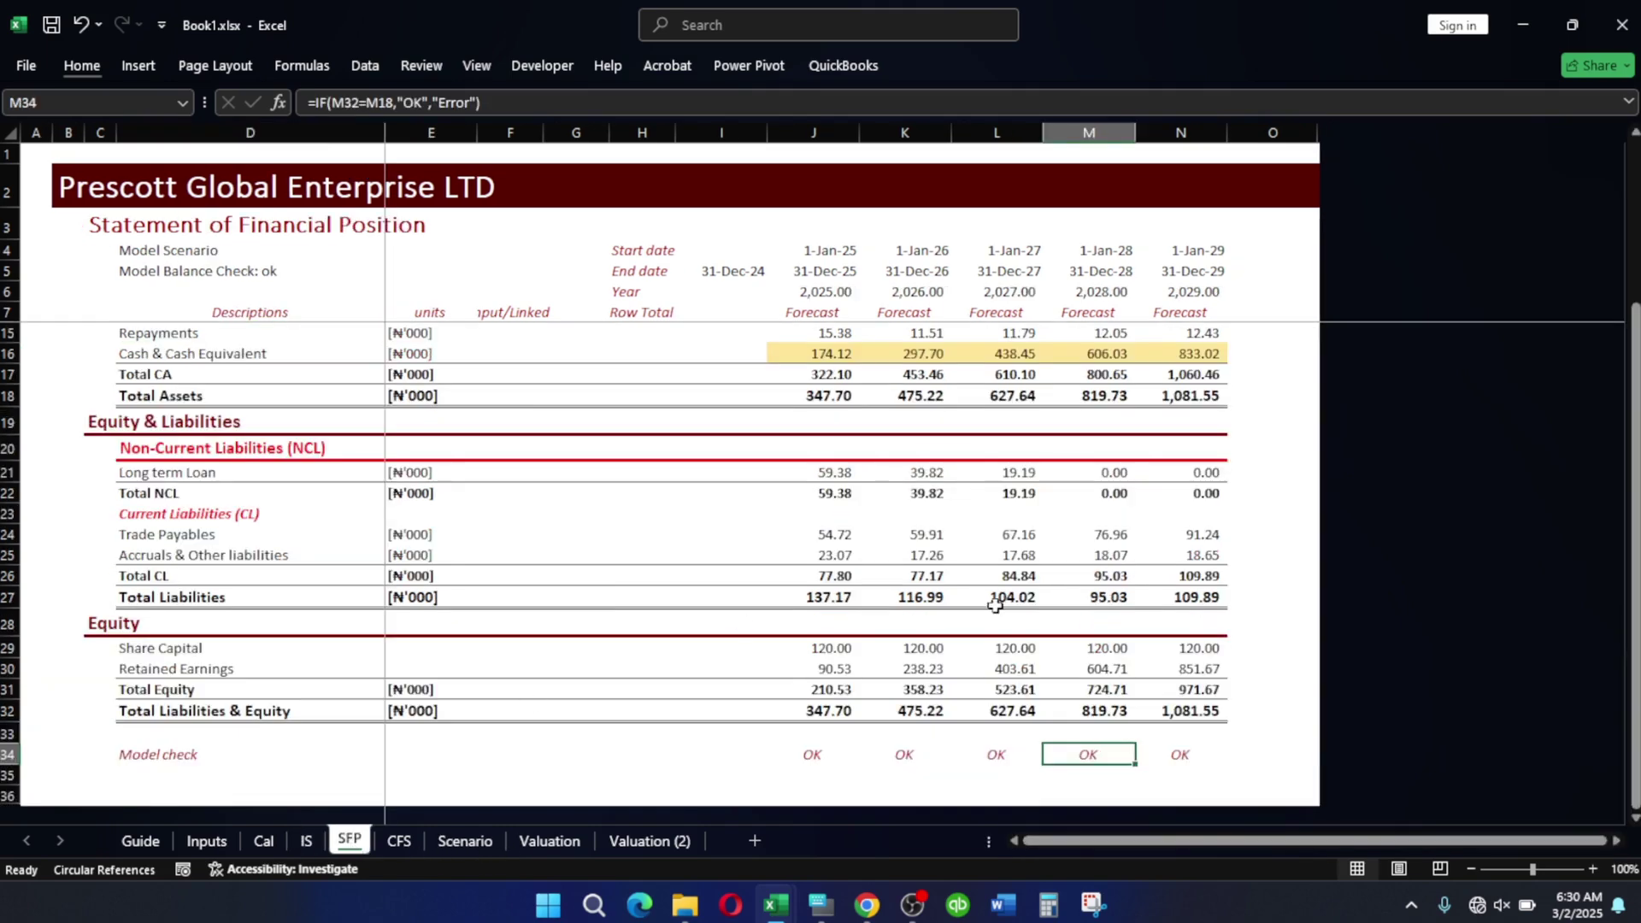
{"action": "left_click", "coordinate": [1193, 740]}
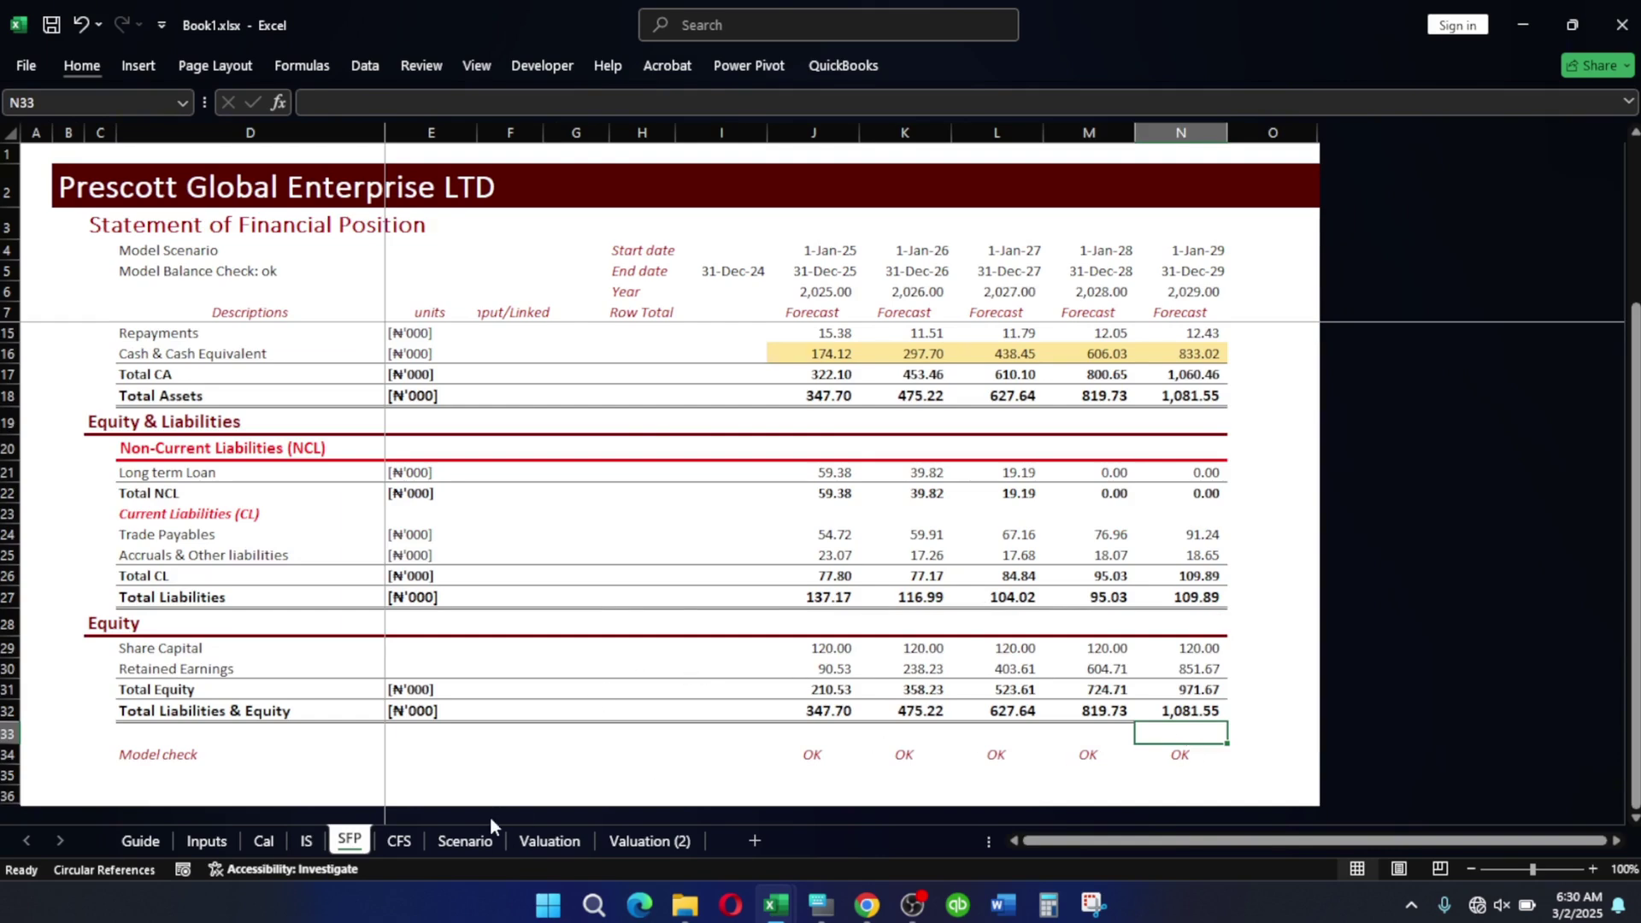
Switch the scenario drop-down on the Scenario sheet to Worst Case.
{"action": "left_click", "coordinate": [305, 841]}
{"action": "left_click", "coordinate": [263, 843]}
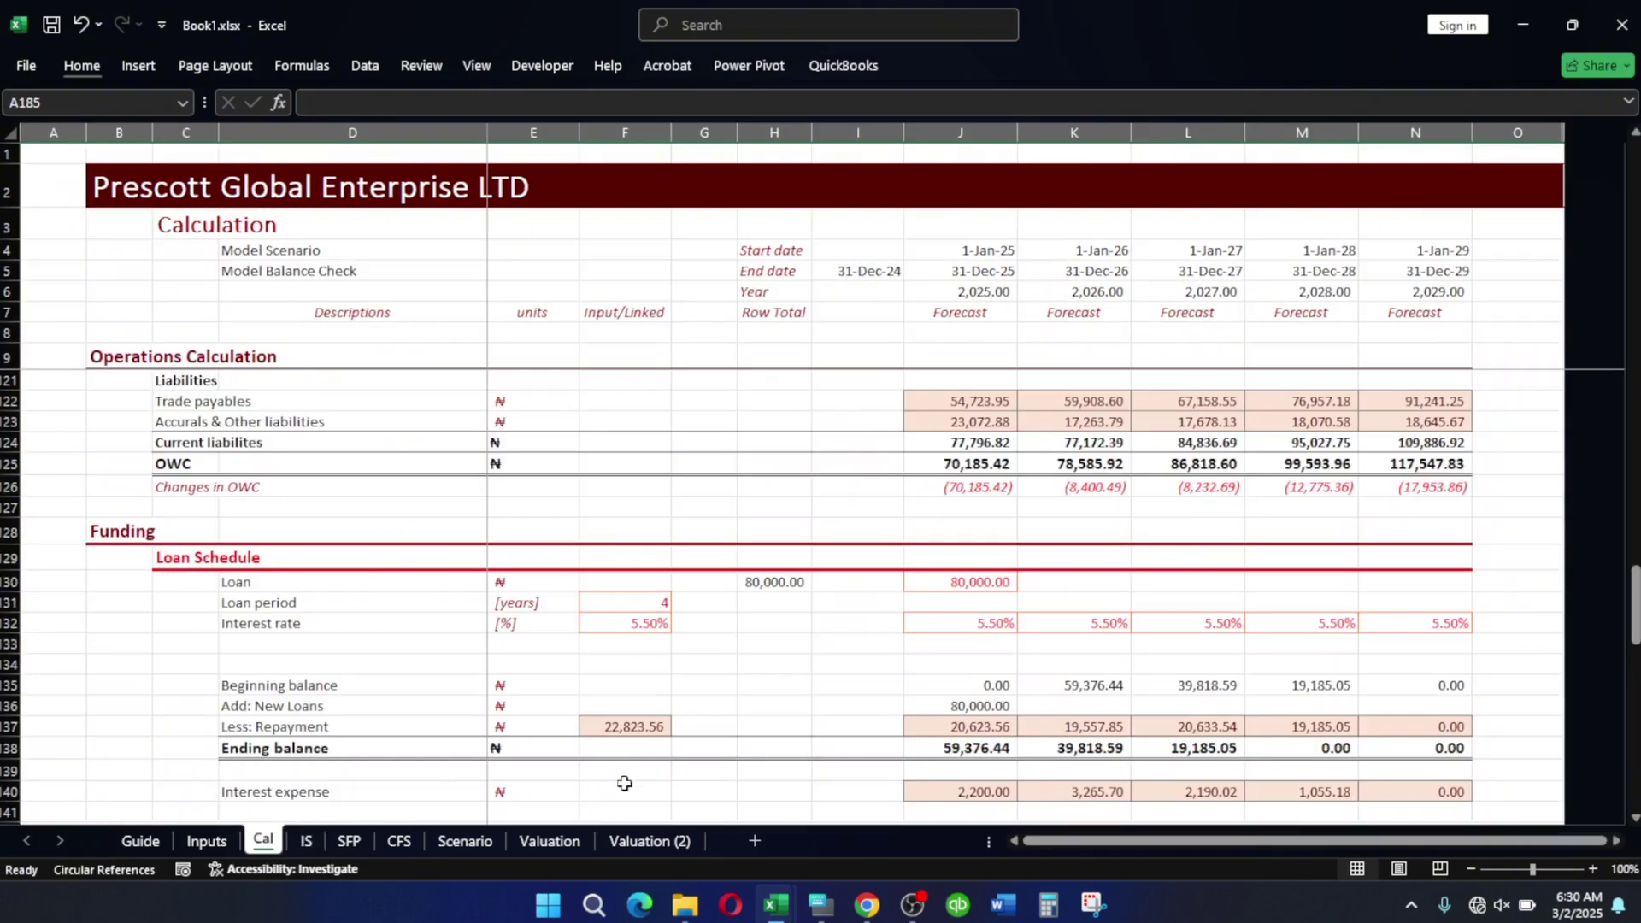
{"action": "left_click", "coordinate": [467, 843]}
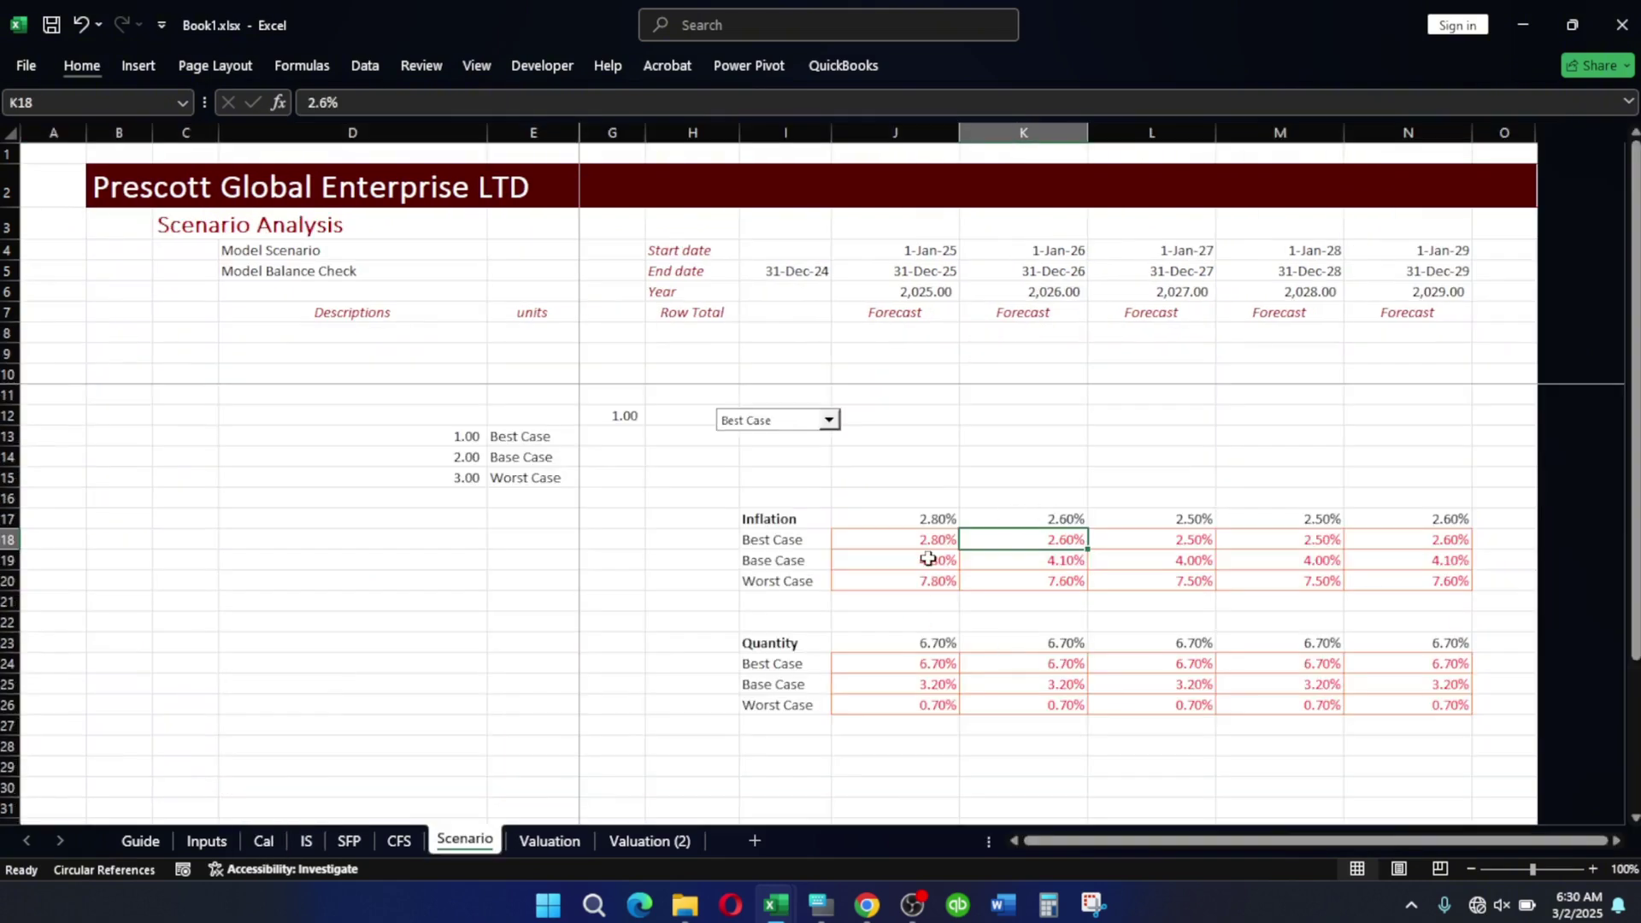
{"action": "left_click", "coordinate": [927, 558]}
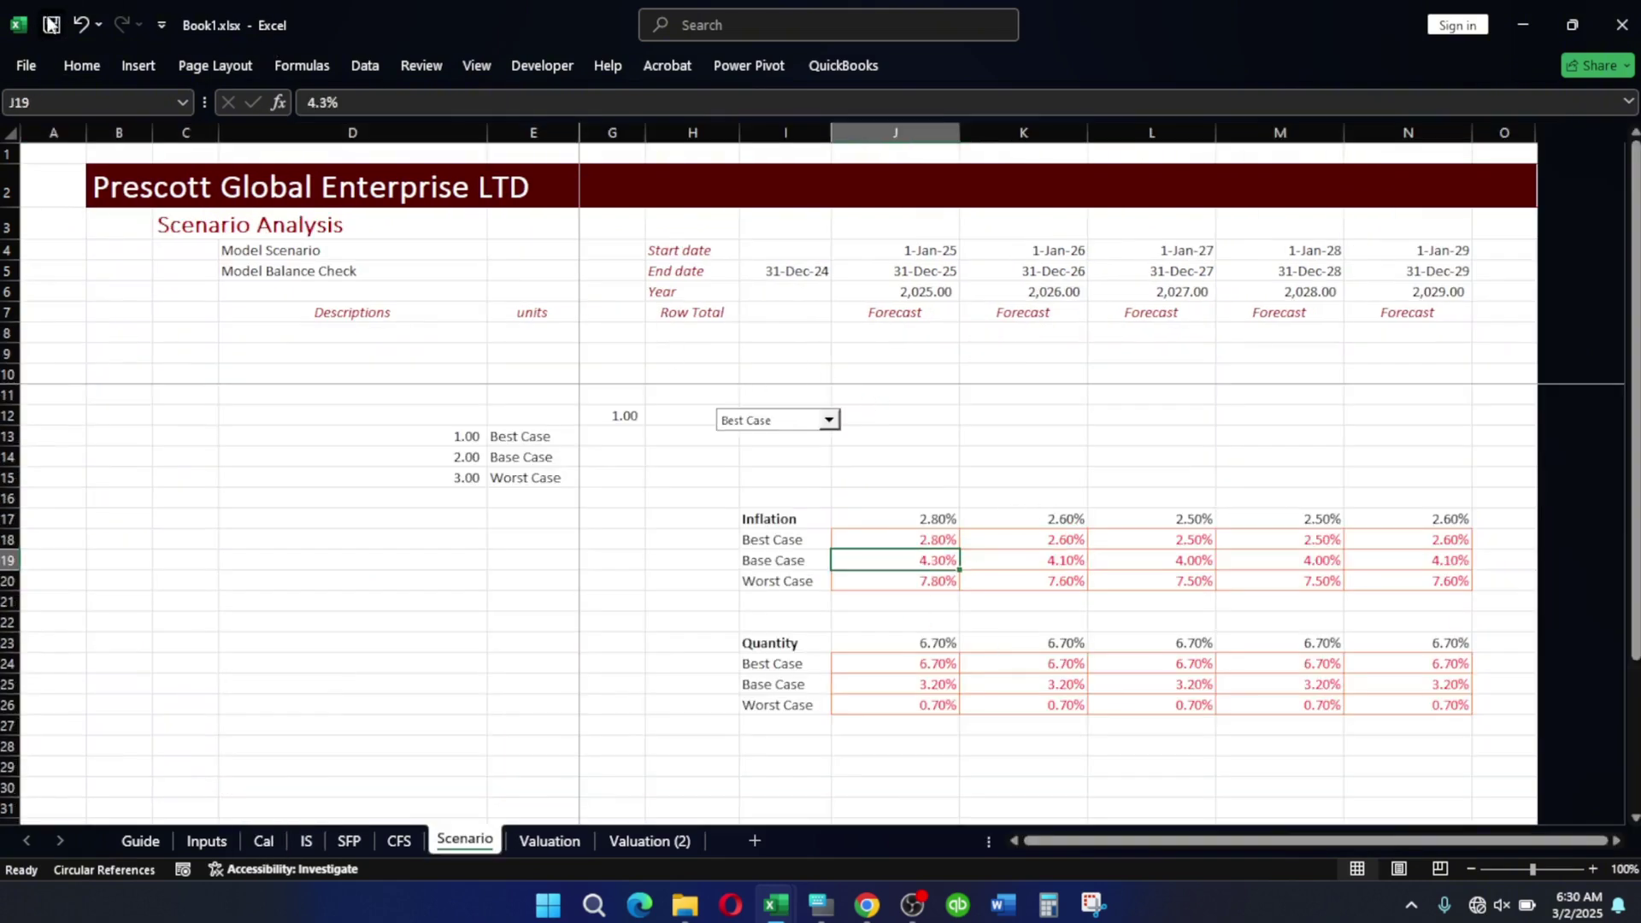
{"action": "left_click", "coordinate": [831, 423]}
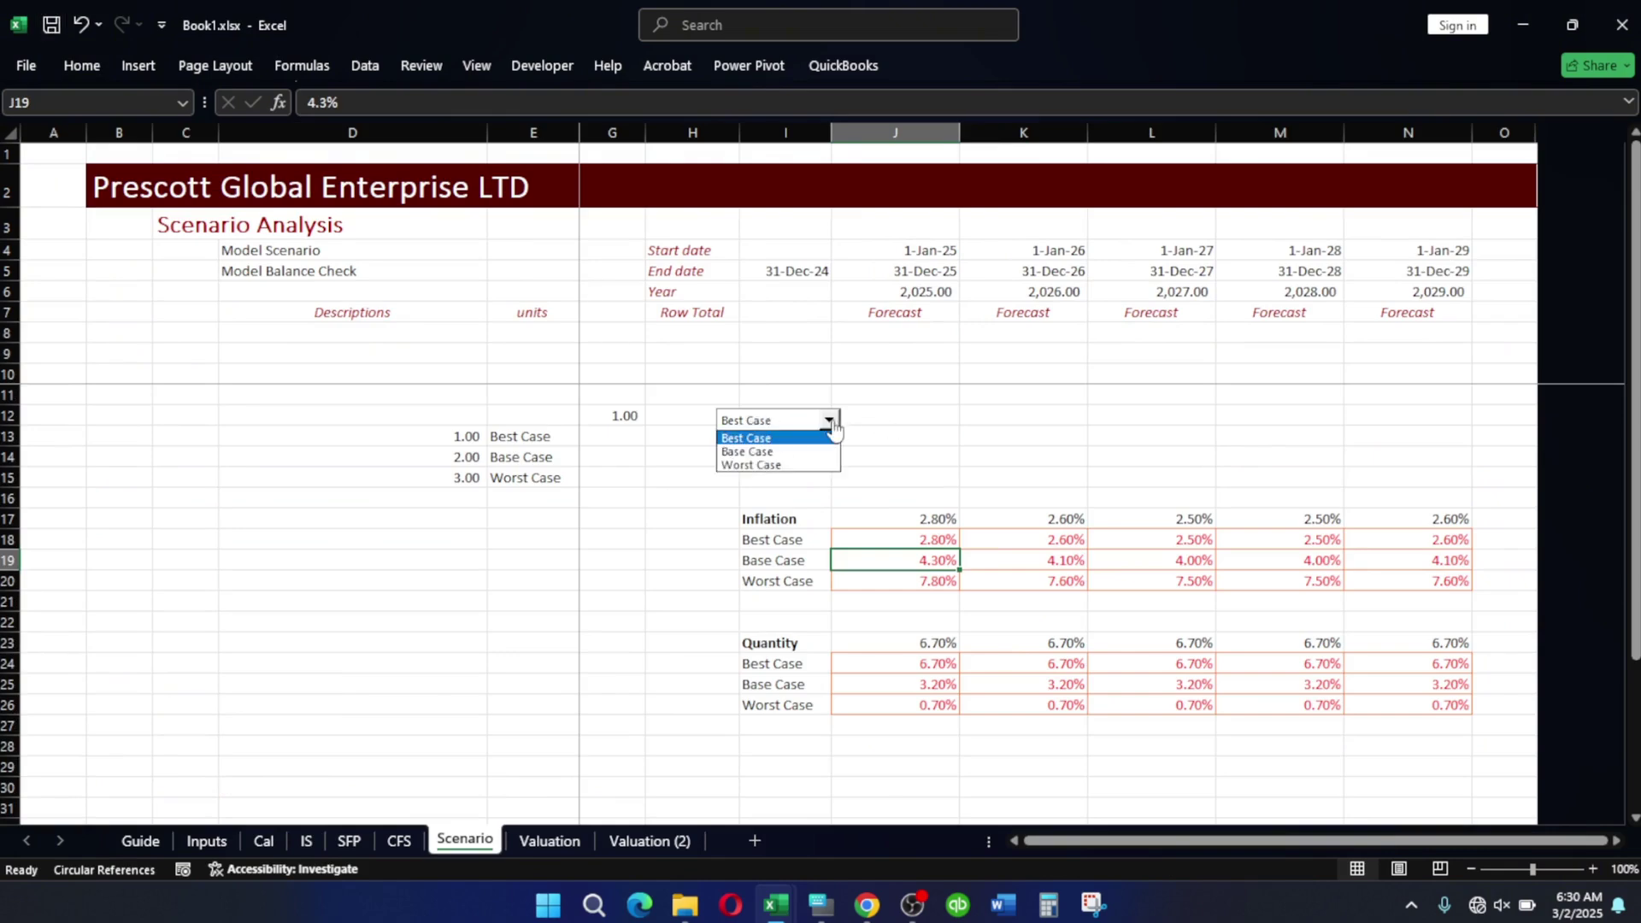
{"action": "left_click", "coordinate": [735, 466]}
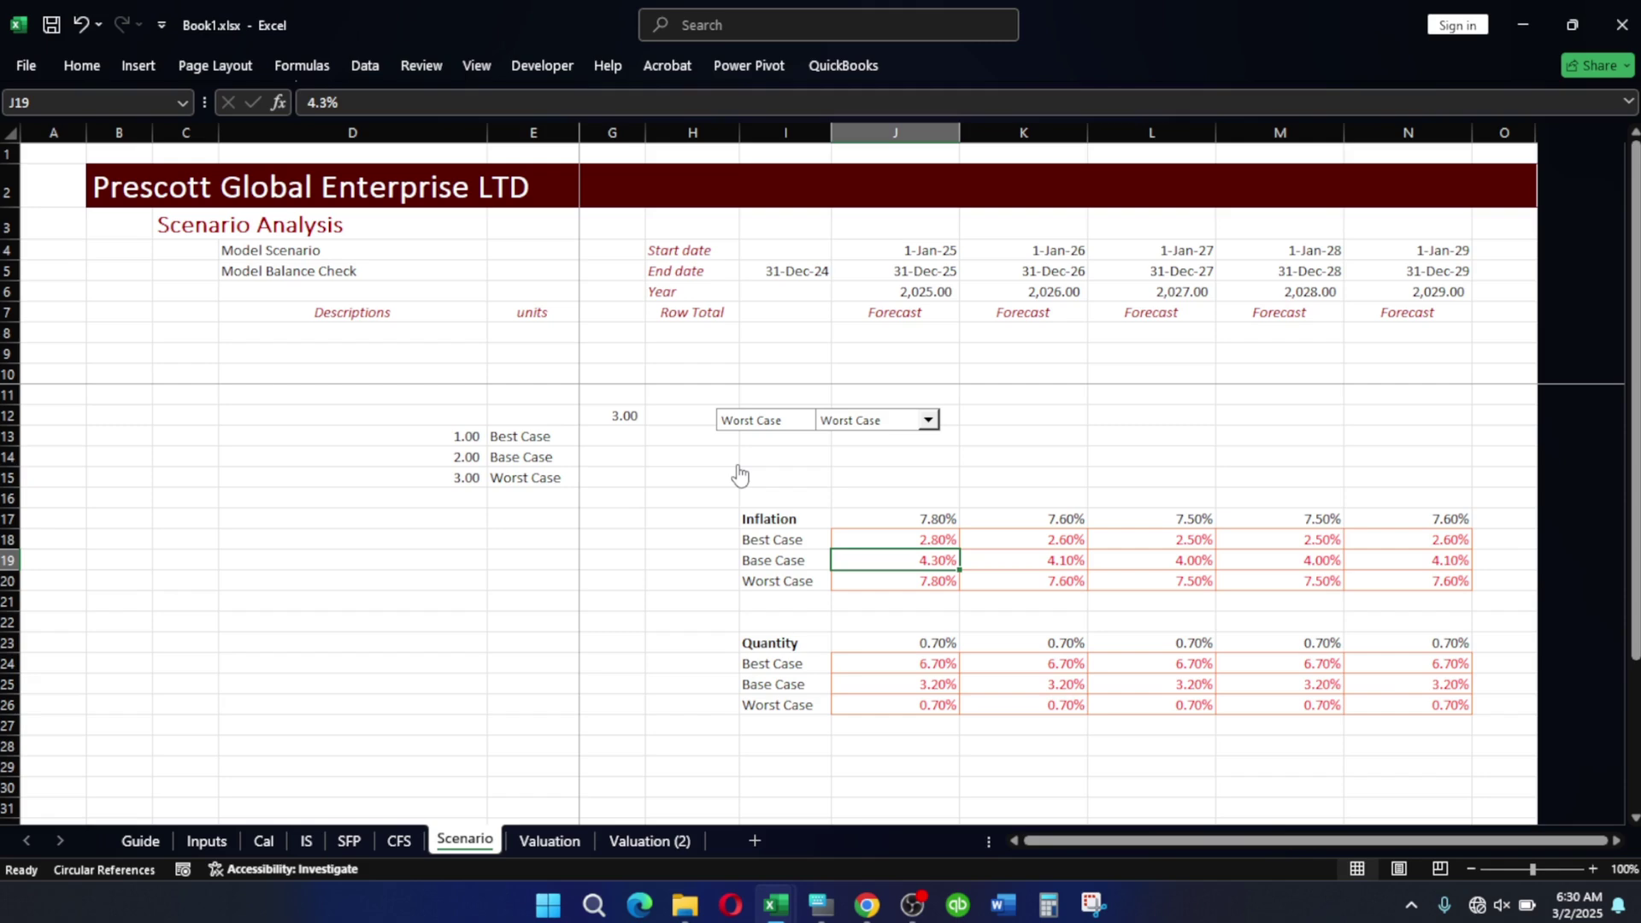
Check the income statement, statement of financial position and cashflows statement down to the ending cash balance under the Worst Case.
{"action": "left_click", "coordinate": [306, 841]}
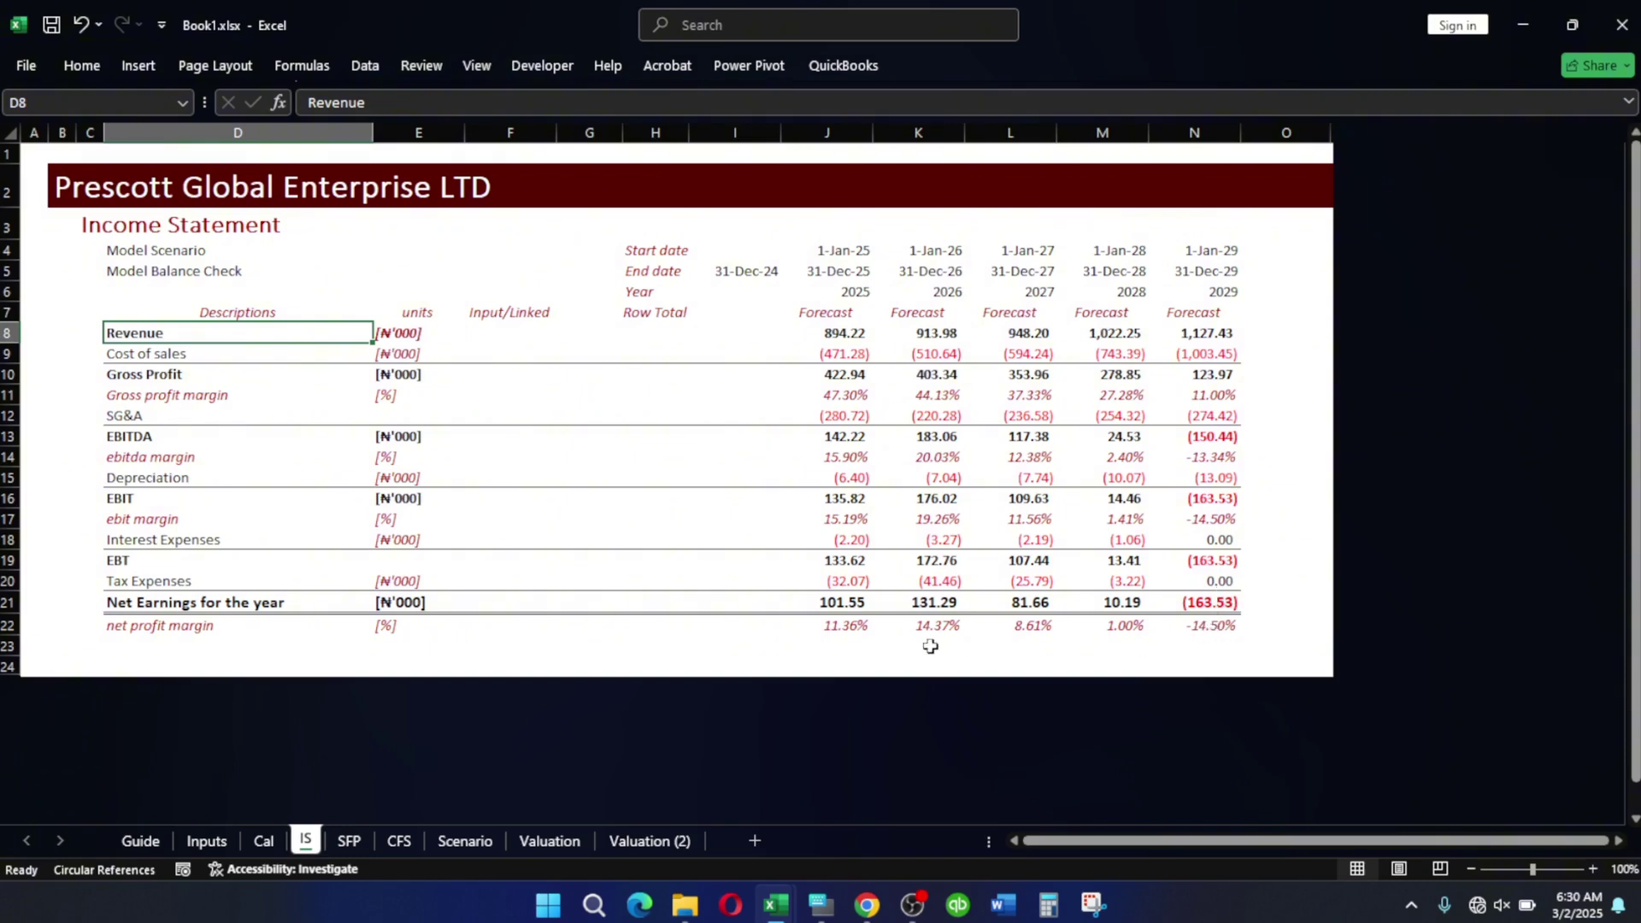
{"action": "left_click", "coordinate": [361, 839]}
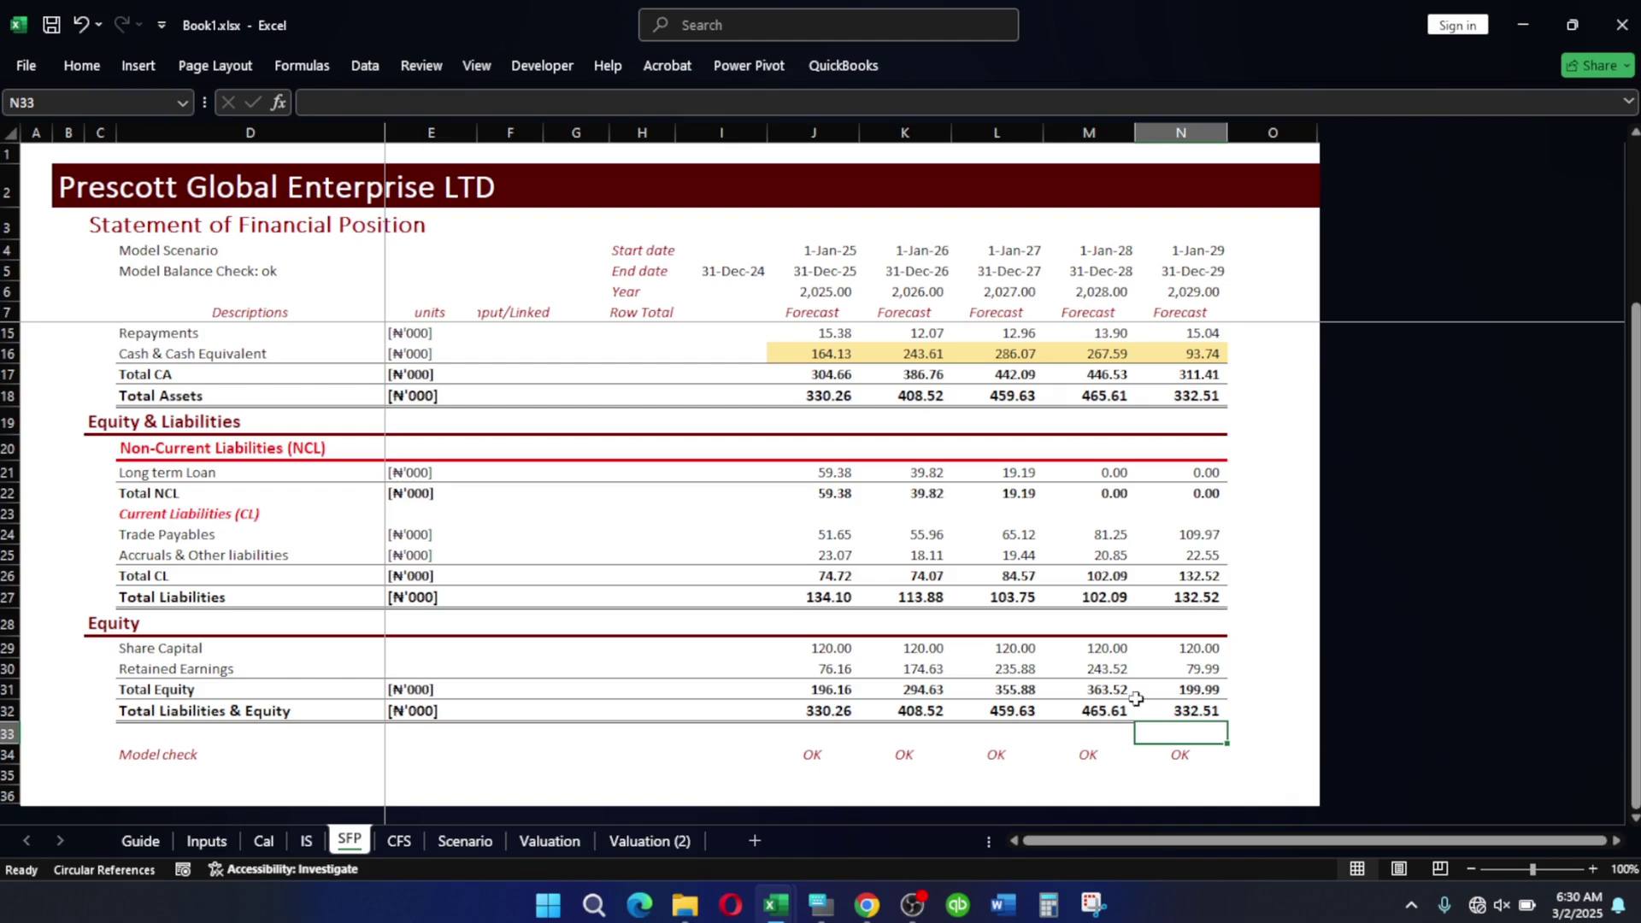
{"action": "left_click", "coordinate": [402, 840]}
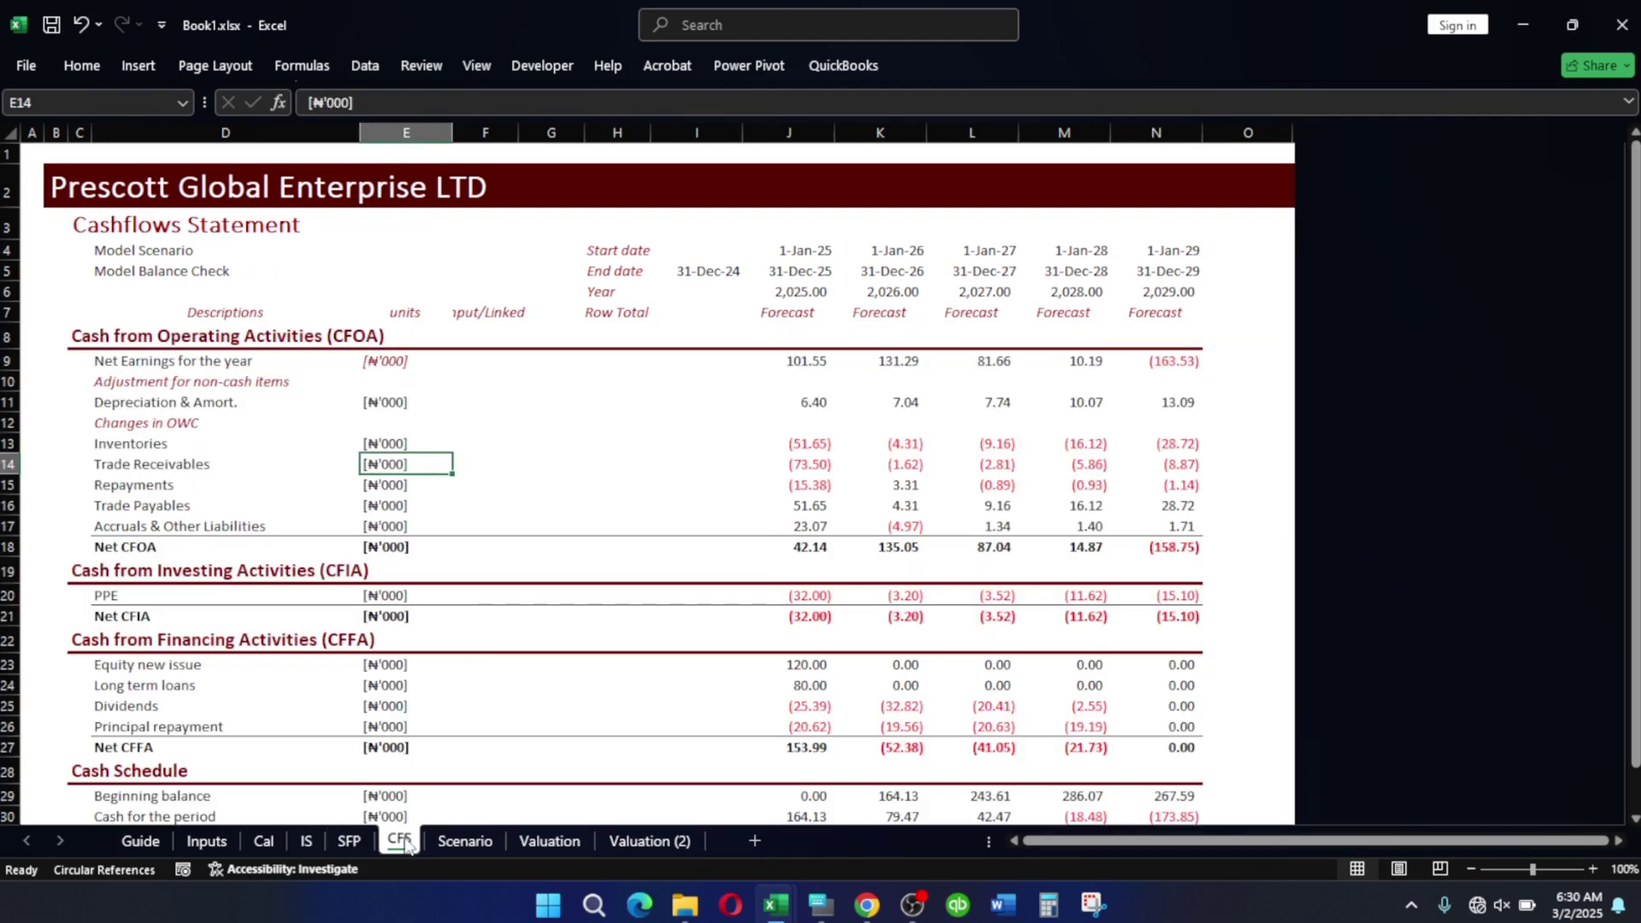
{"action": "scroll", "coordinate": [1568, 263], "scroll_direction": "down", "scroll_amount": 1}
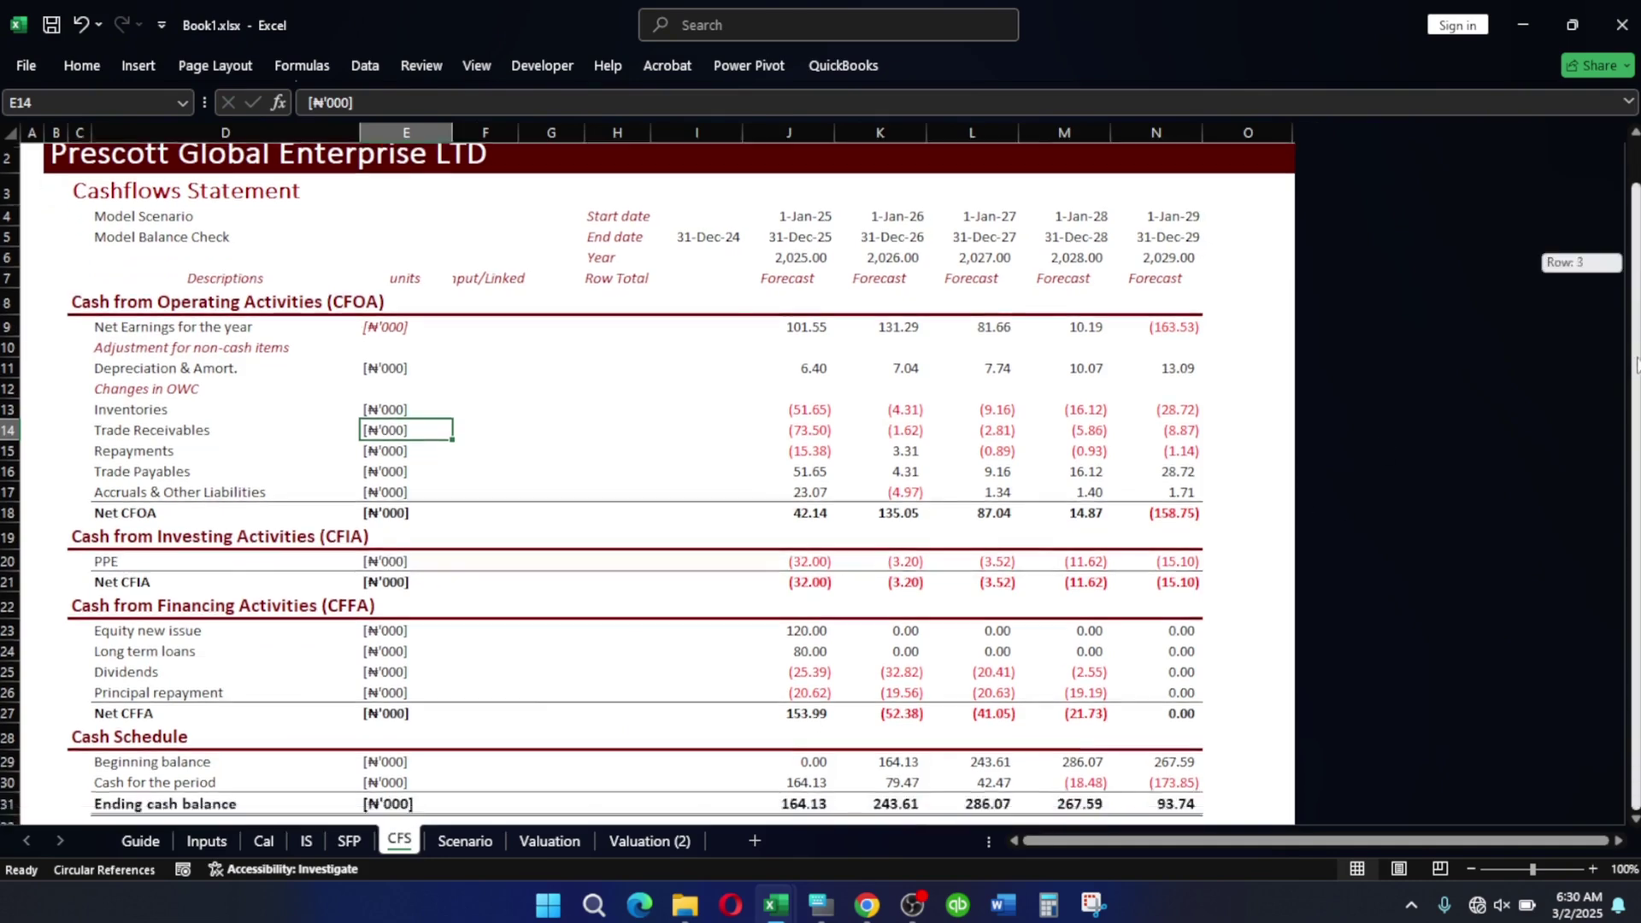
Move the scenario drop-down from the Scenario sheet to the title band of the income statement, pasting it at M2.
{"action": "left_click", "coordinate": [465, 841]}
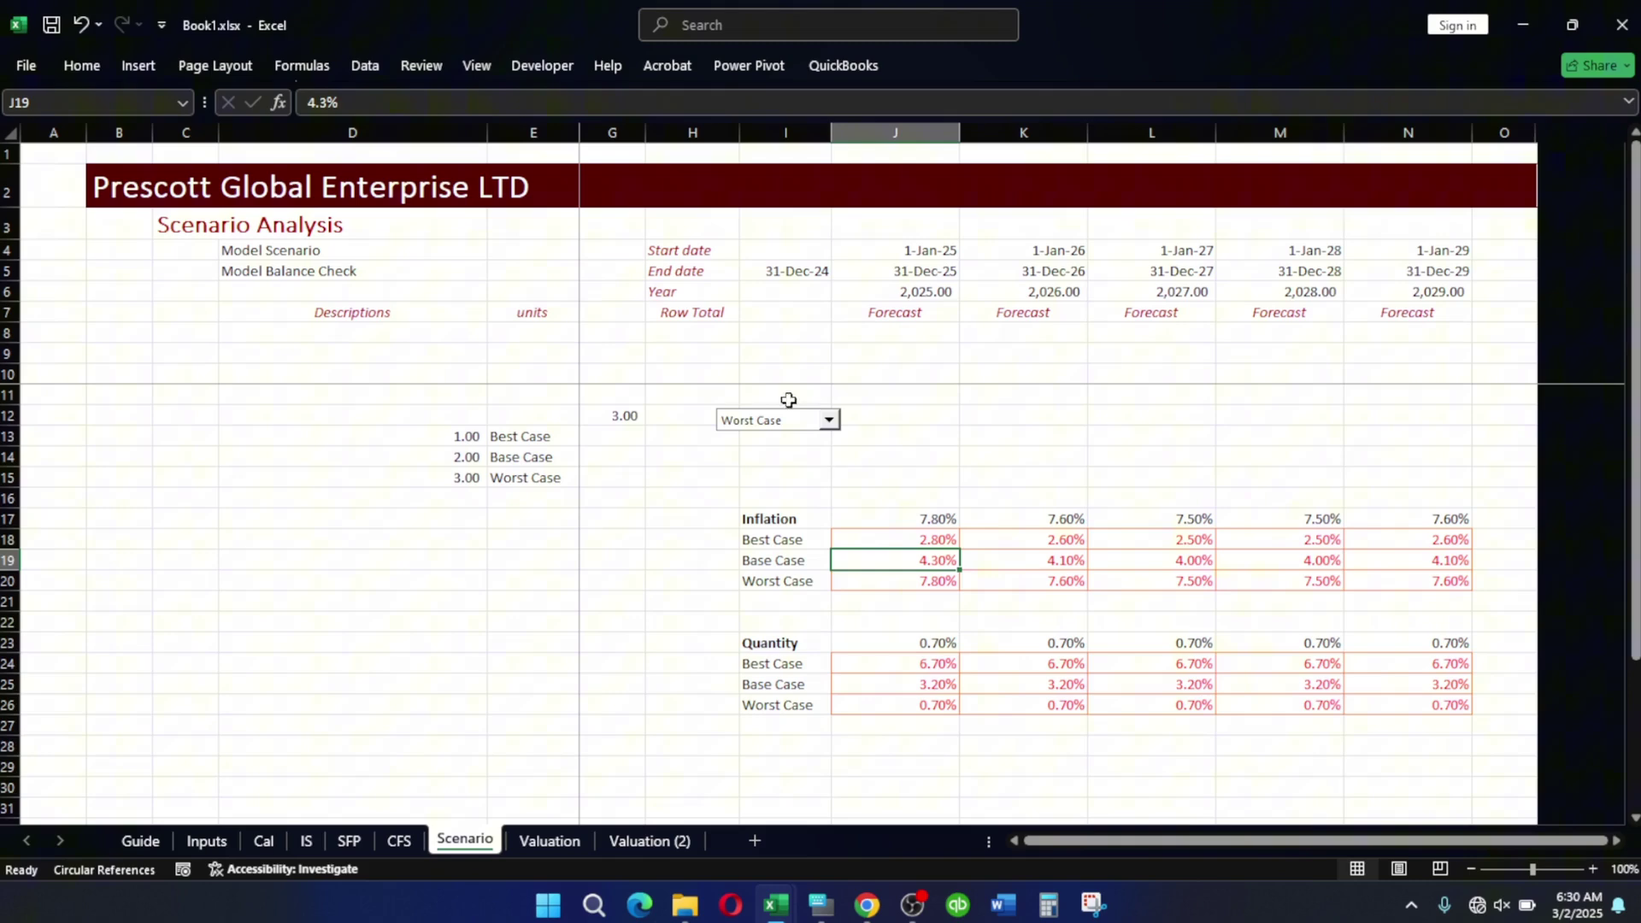
{"action": "left_click", "coordinate": [734, 421]}
{"action": "left_click", "coordinate": [729, 421]}
{"action": "right_click", "coordinate": [721, 419]}
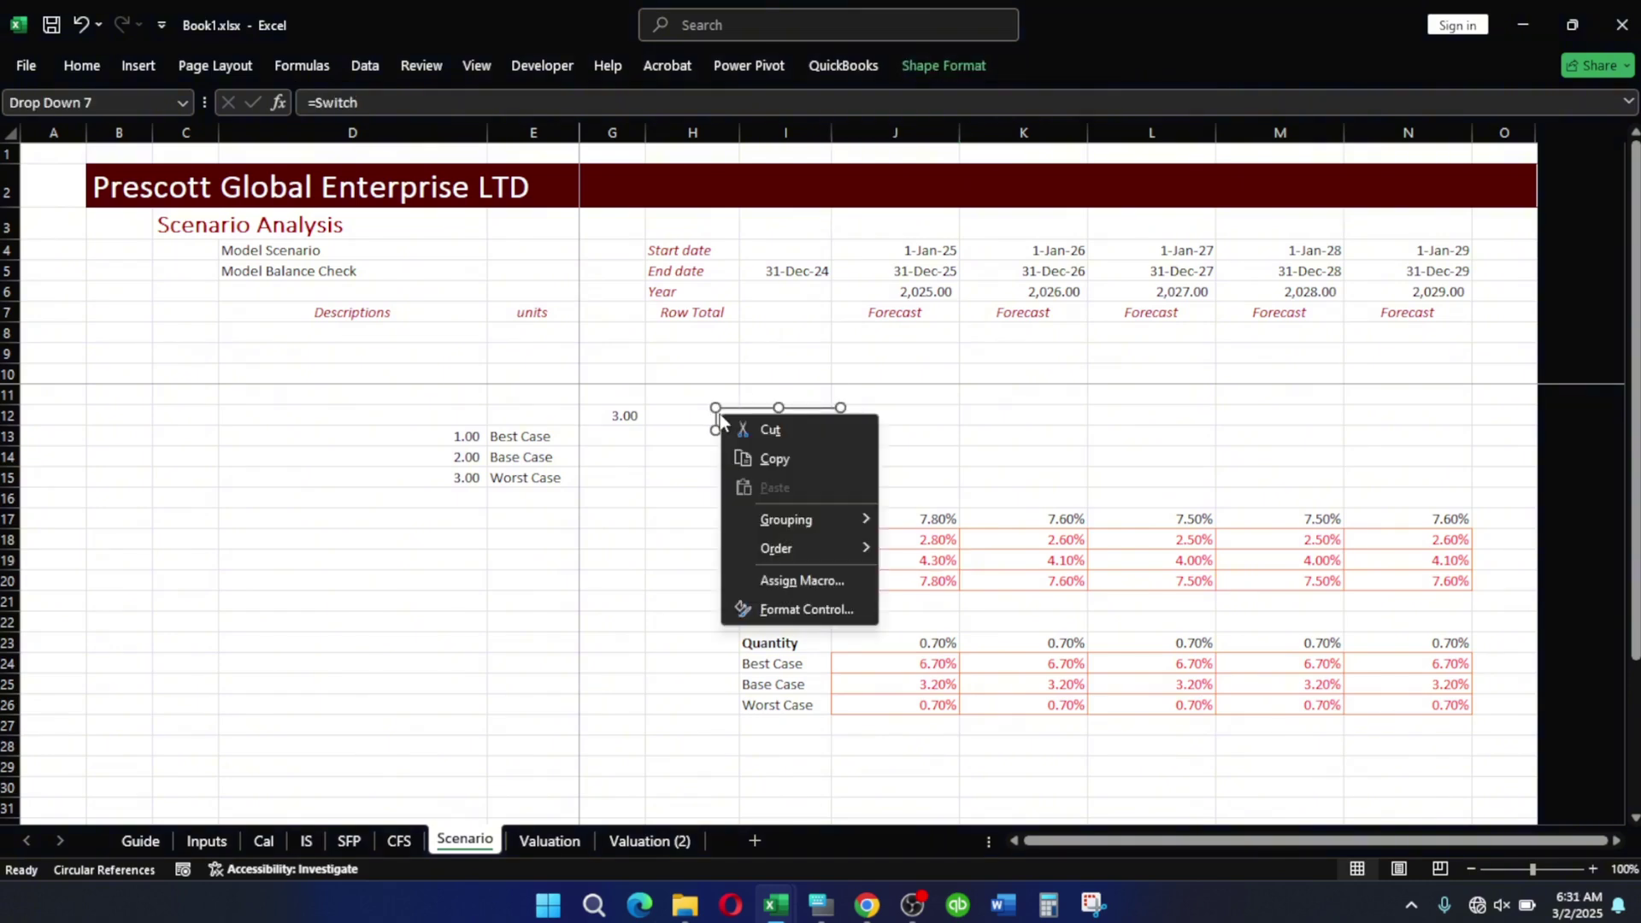
{"action": "left_click", "coordinate": [746, 429]}
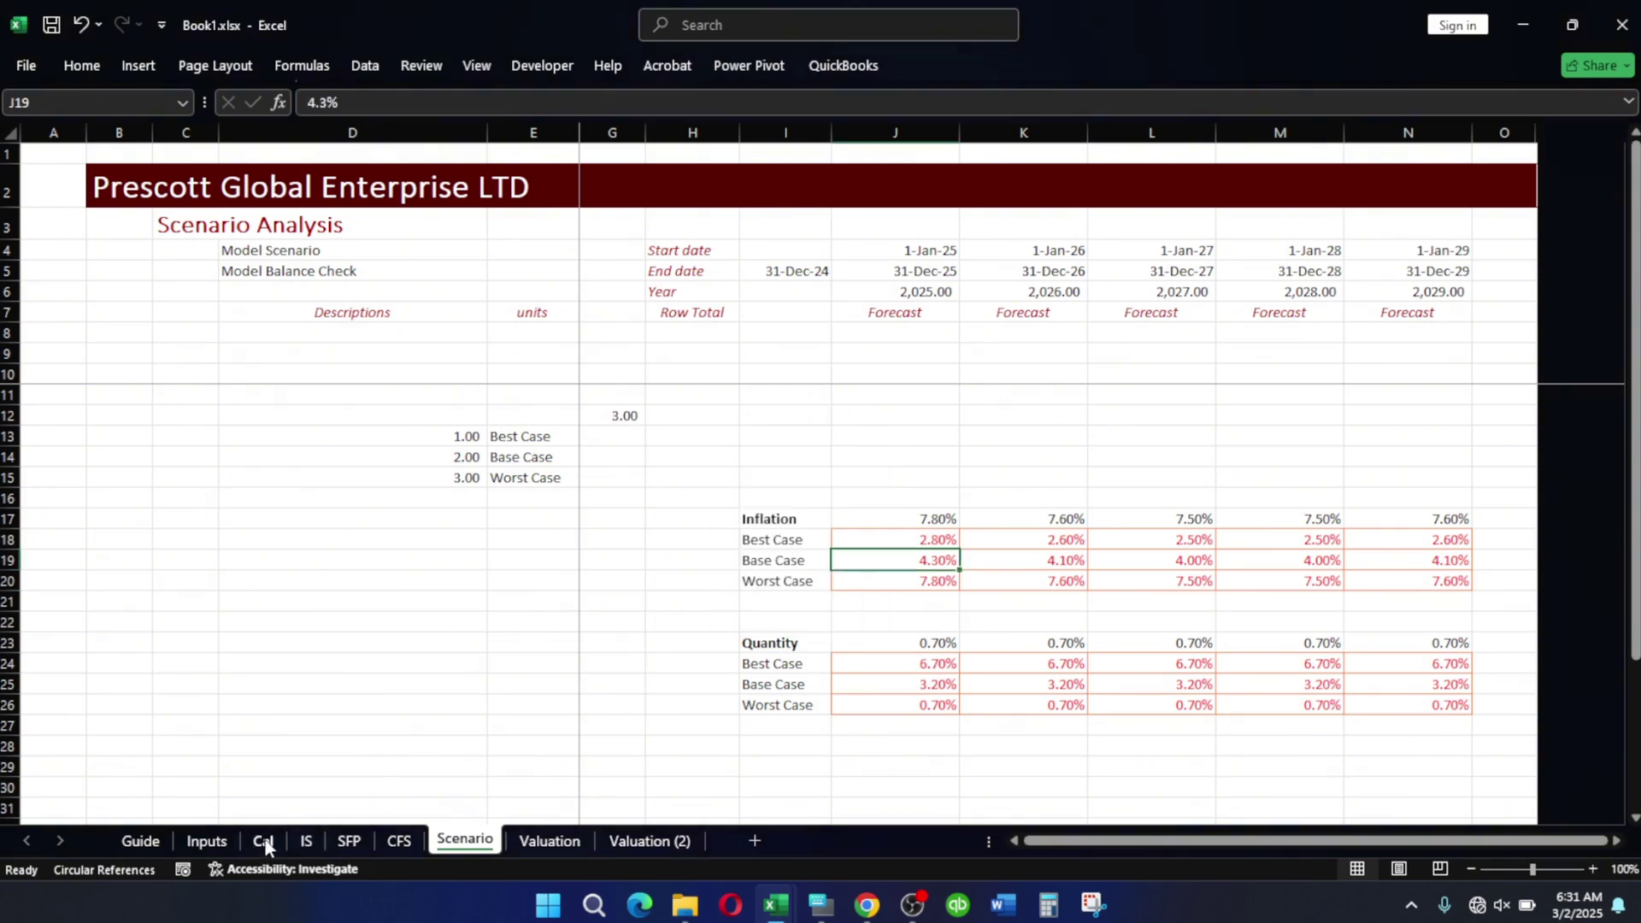
{"action": "left_click", "coordinate": [306, 841]}
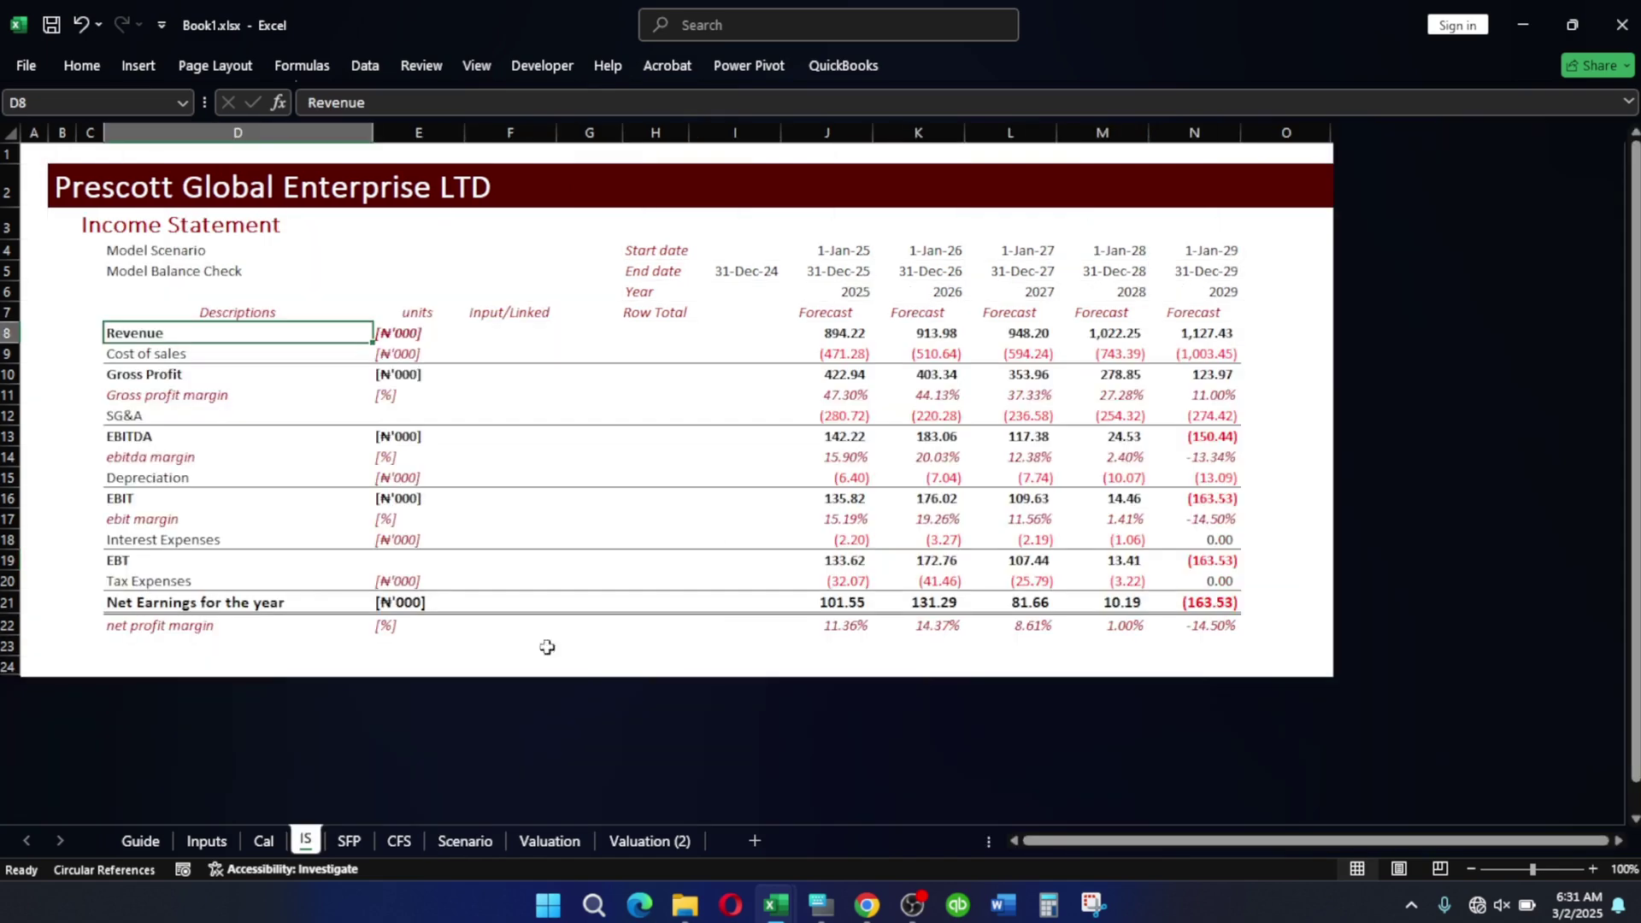
{"action": "left_click", "coordinate": [1111, 187]}
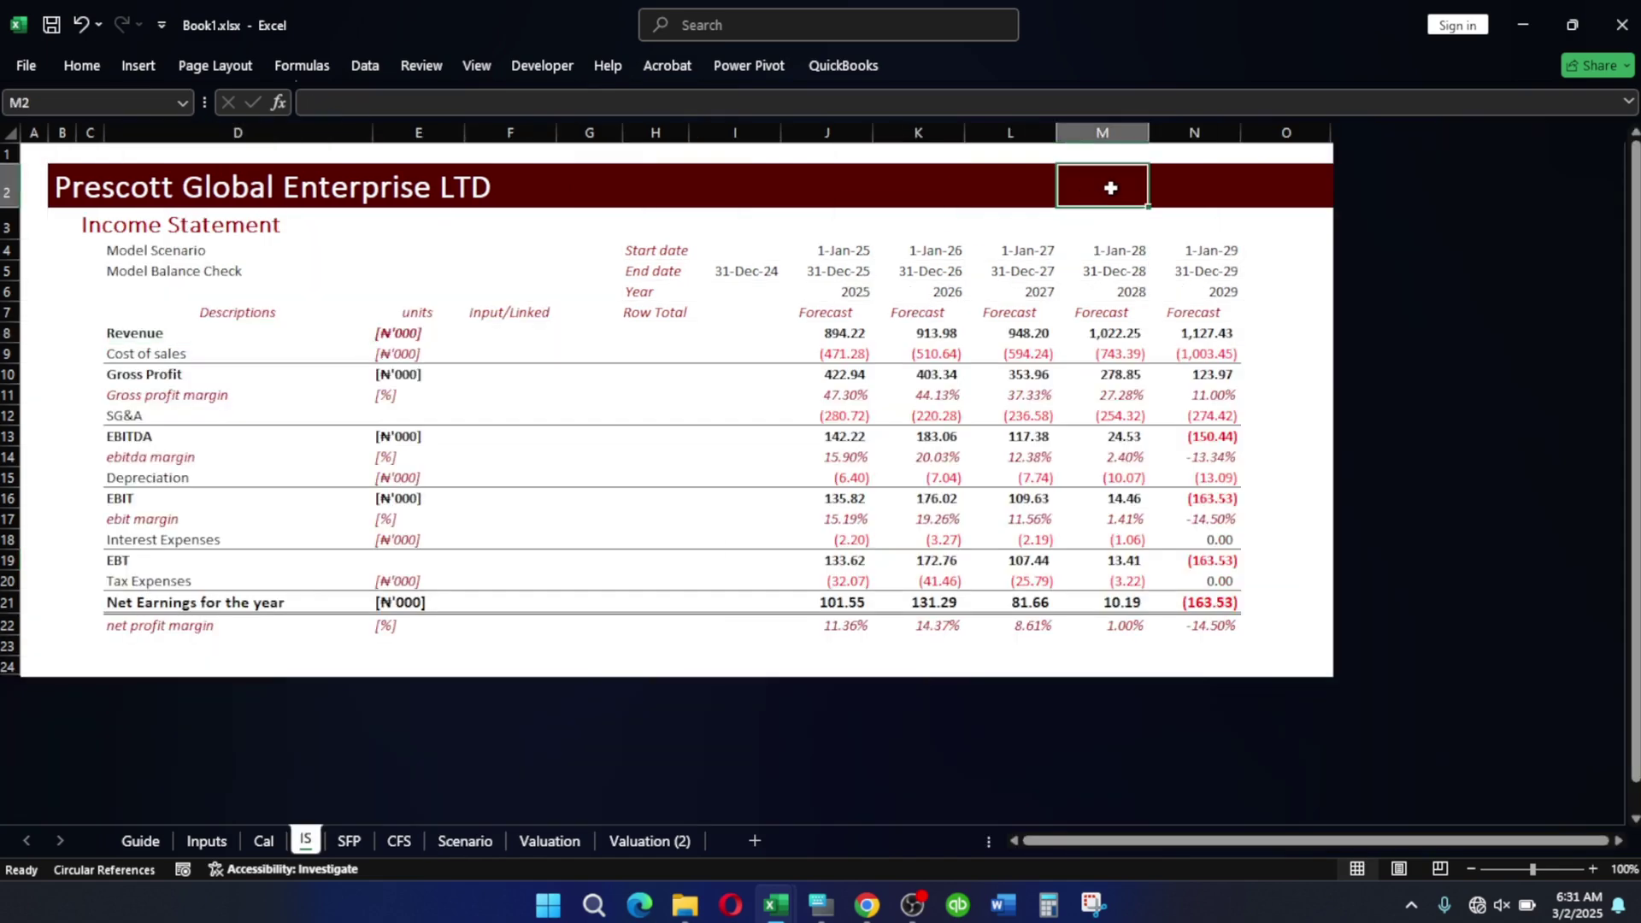
{"action": "key", "text": "ctrl+v"}
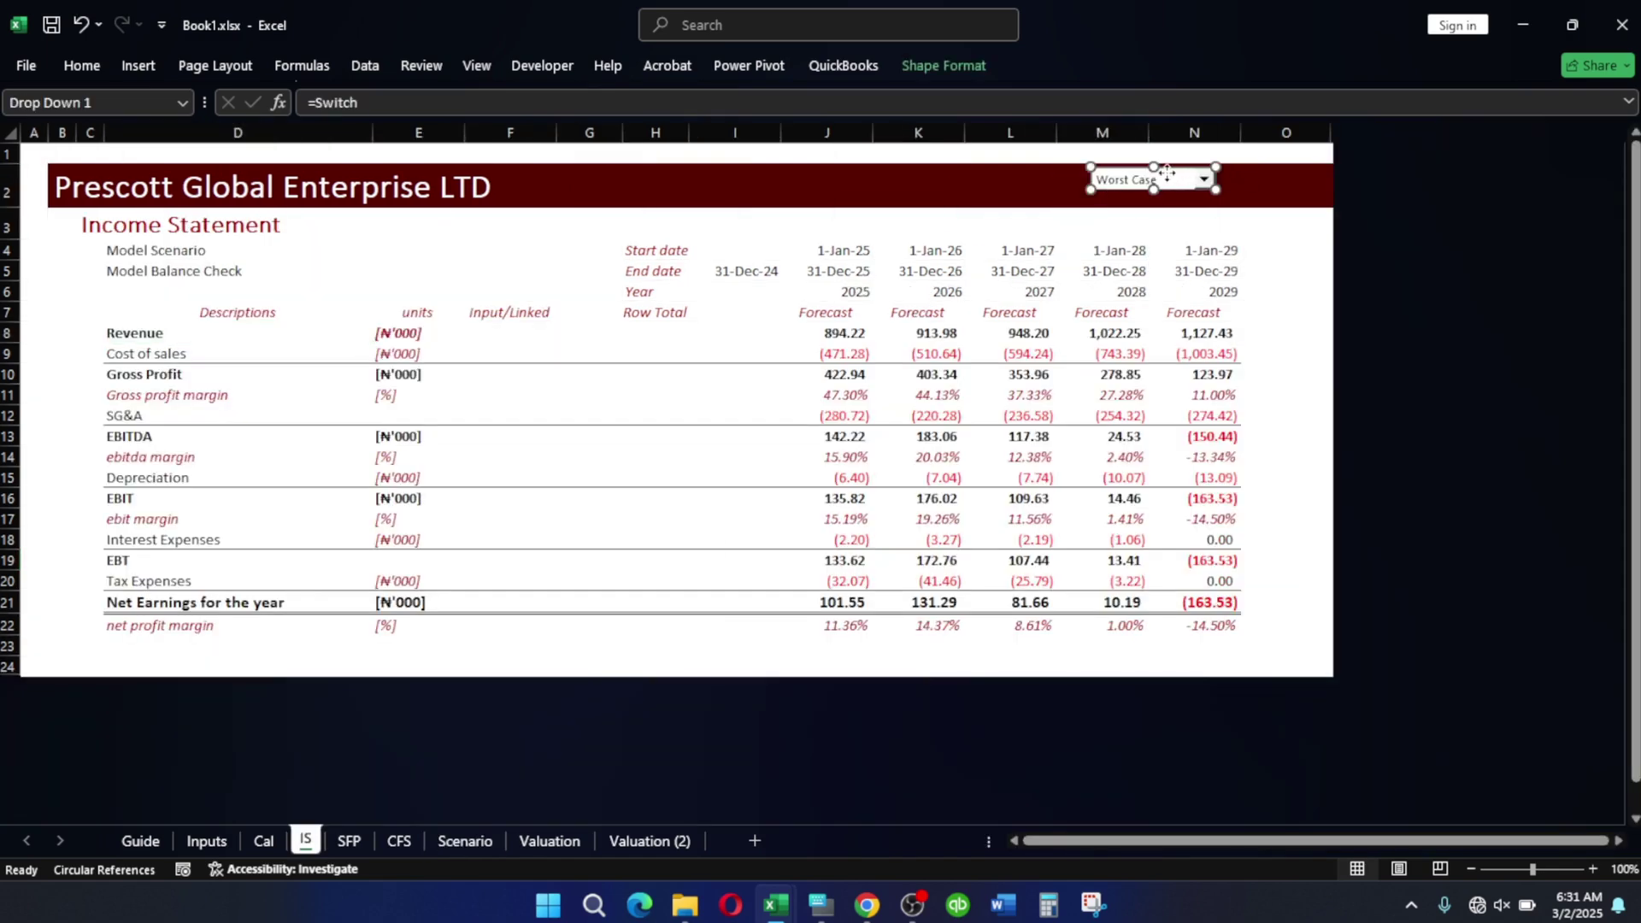
Enlarge the scenario drop-down to nearly fill the title band's height and position it across columns M and N.
{"action": "mouse_move", "coordinate": [1167, 173]}
{"action": "left_mouse_down"}
{"action": "mouse_move", "coordinate": [1242, 177]}
{"action": "mouse_move", "coordinate": [1153, 202]}
{"action": "mouse_move", "coordinate": [1145, 170]}
{"action": "left_mouse_up"}
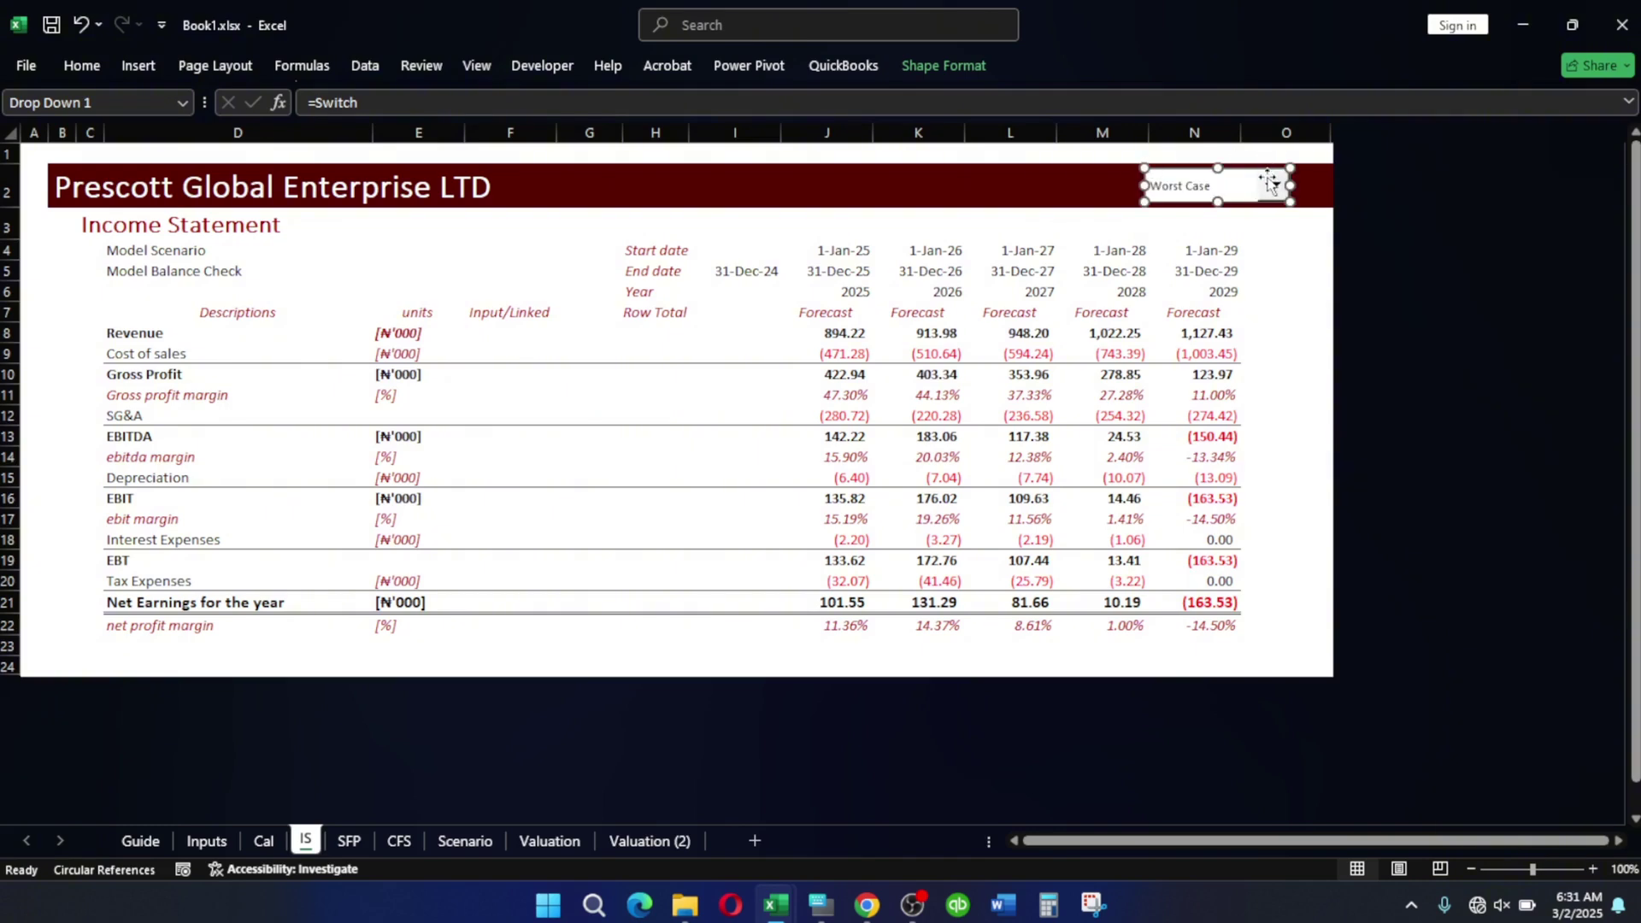
{"action": "left_click_drag", "start_coordinate": [1251, 175], "coordinate": [1191, 177]}
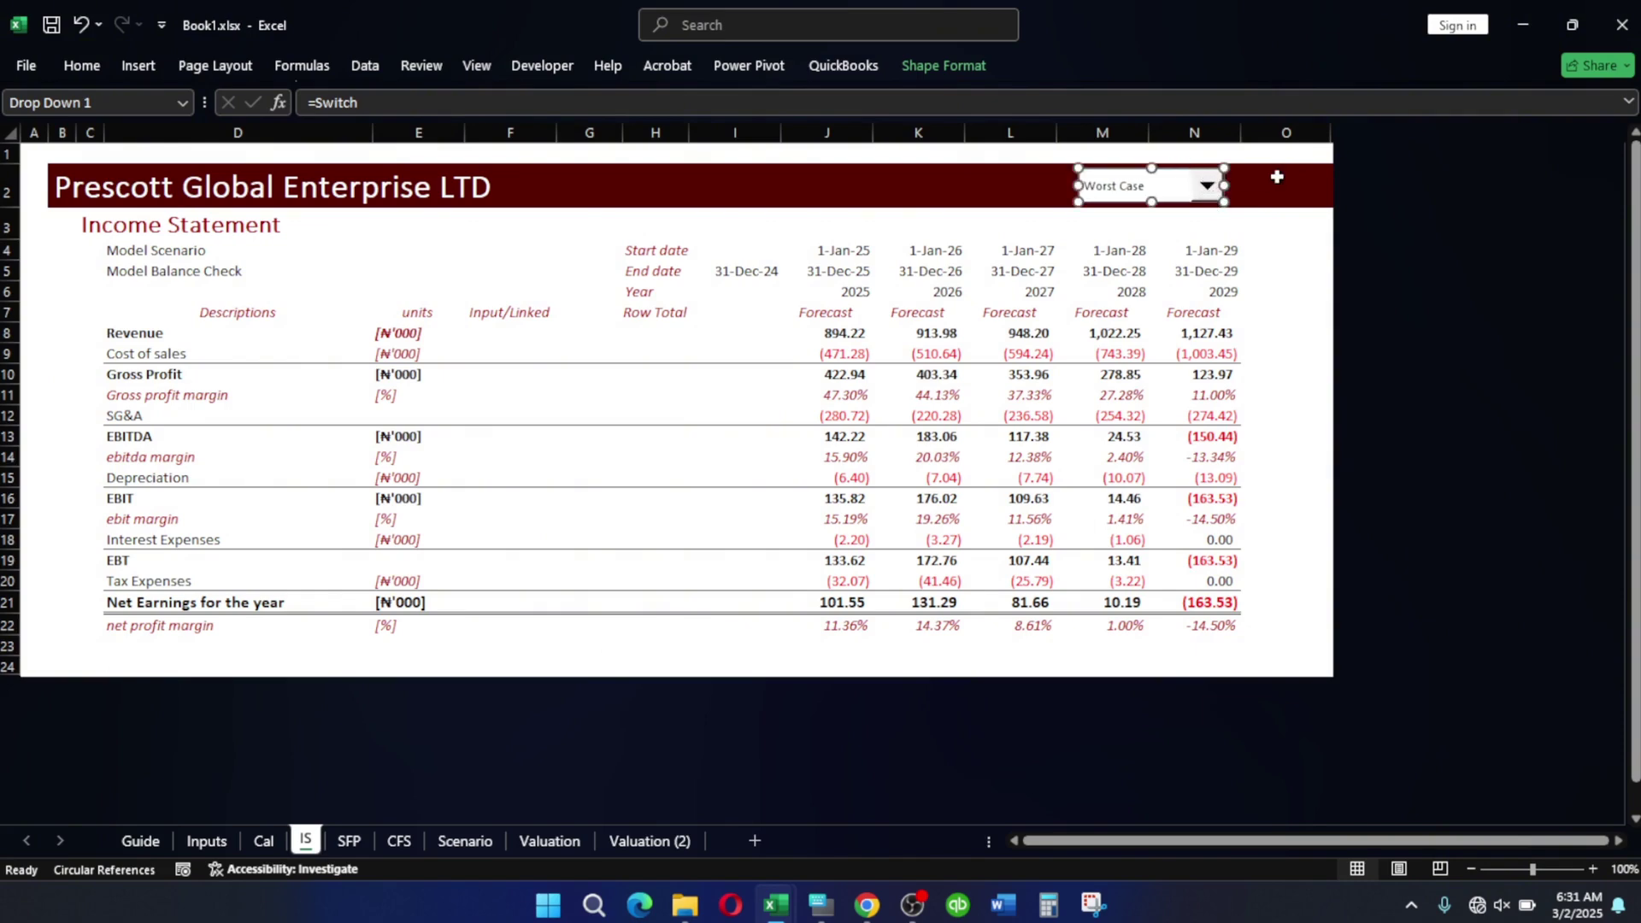
{"action": "left_click", "coordinate": [1277, 177]}
Select Best Case on the income statement and check Total Liabilities & Equity for 2029 in the statement of financial position.
{"action": "left_click", "coordinate": [1211, 189]}
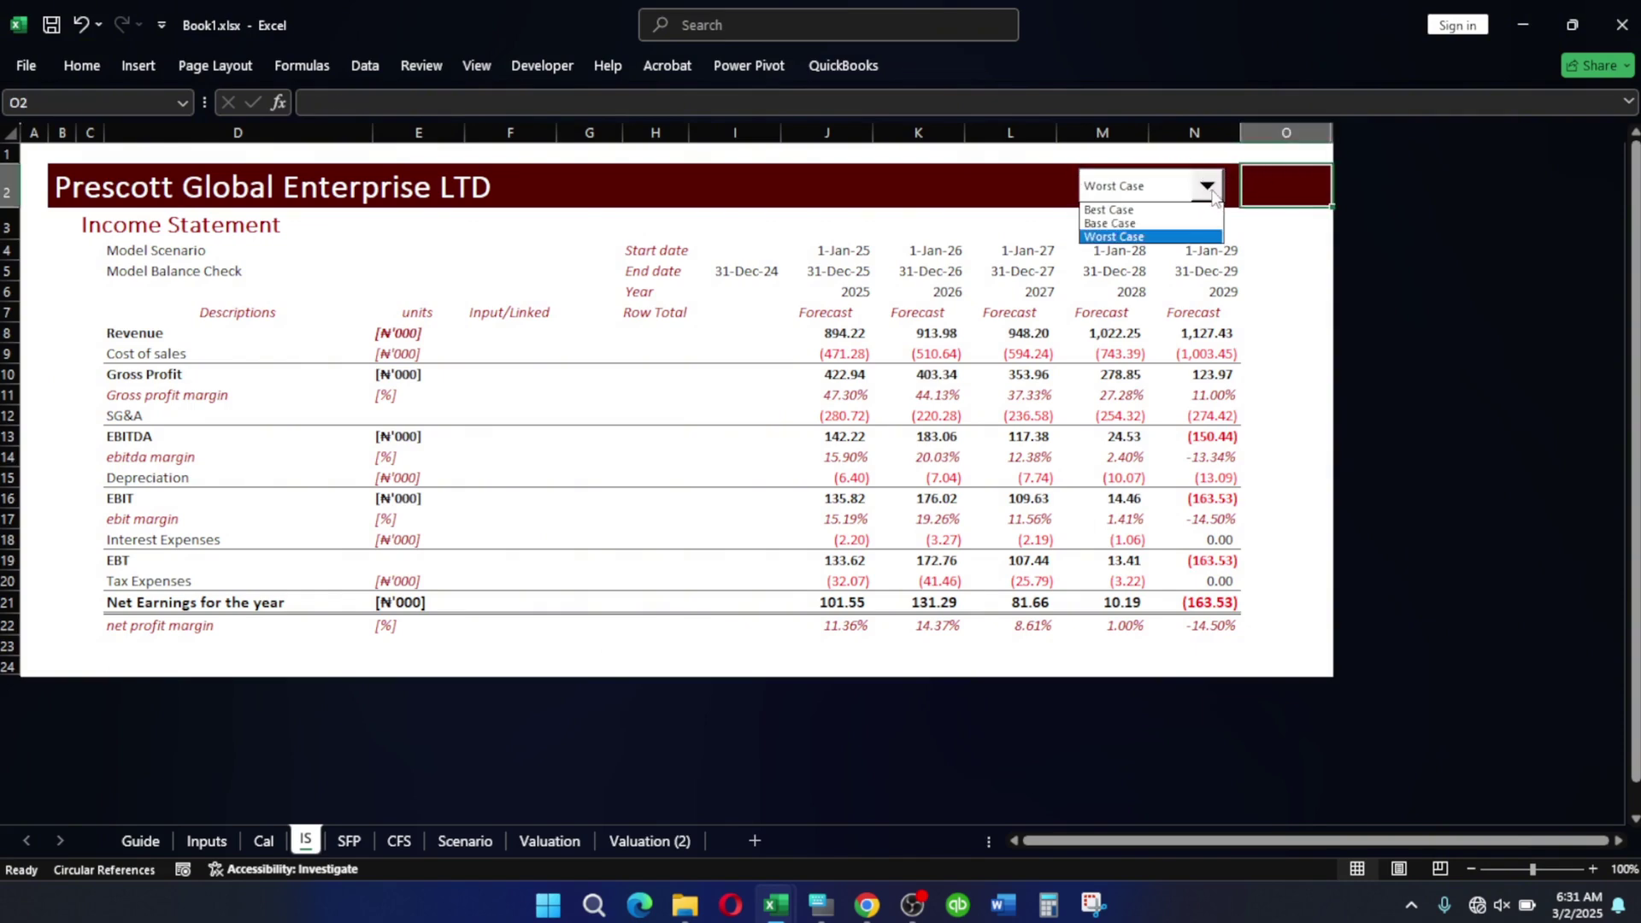
{"action": "left_click", "coordinate": [1111, 209]}
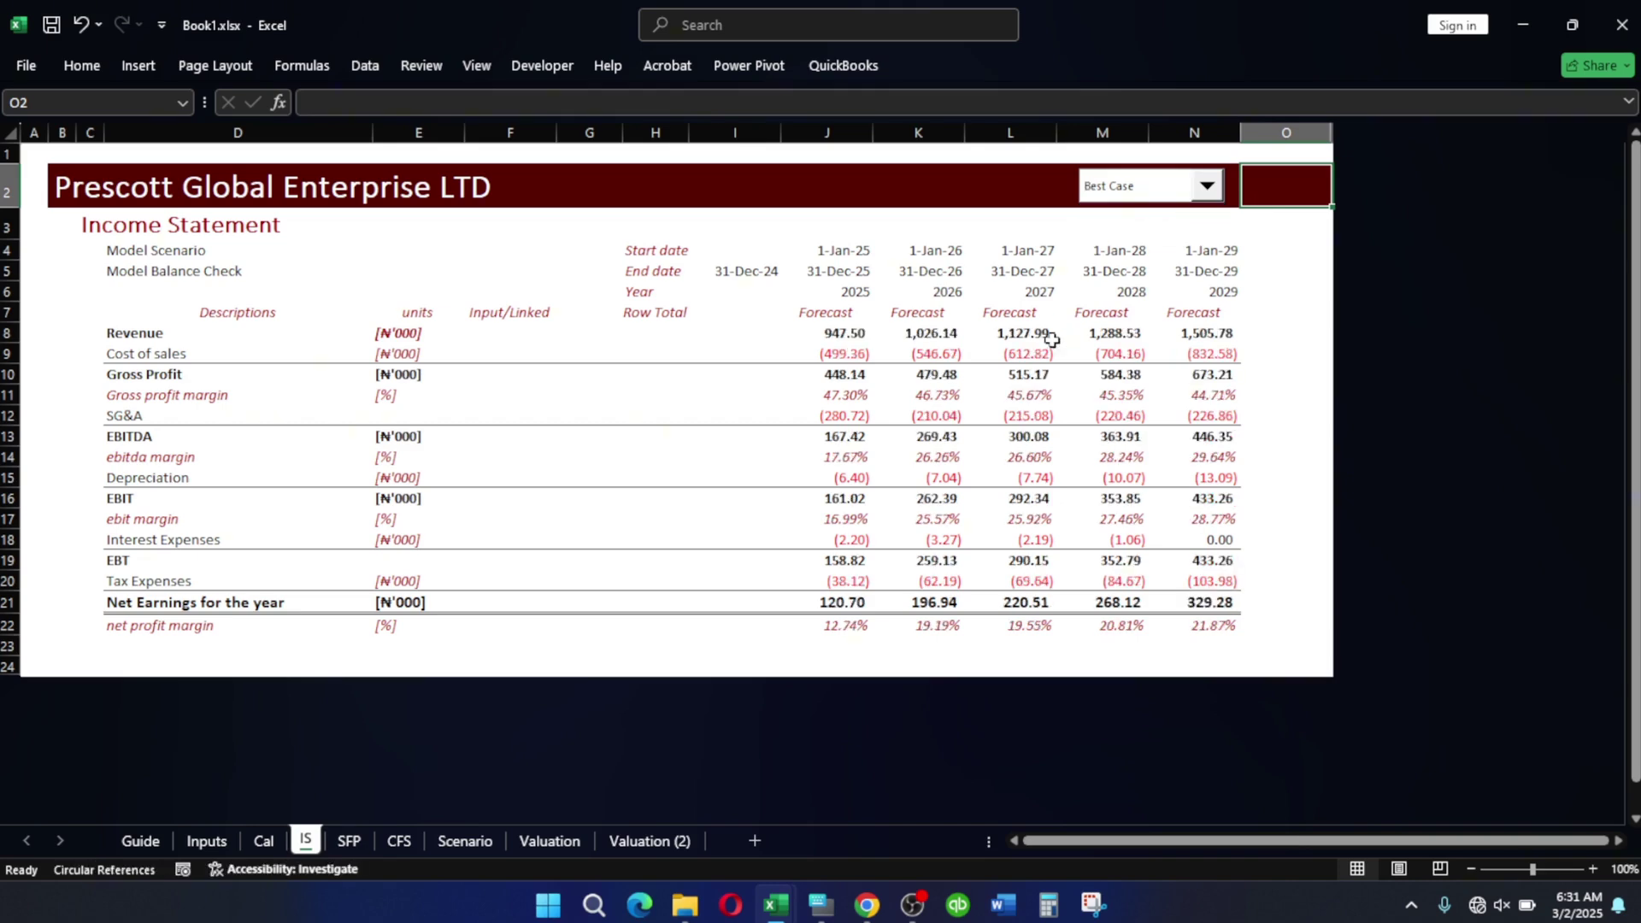
{"action": "left_click", "coordinate": [351, 840]}
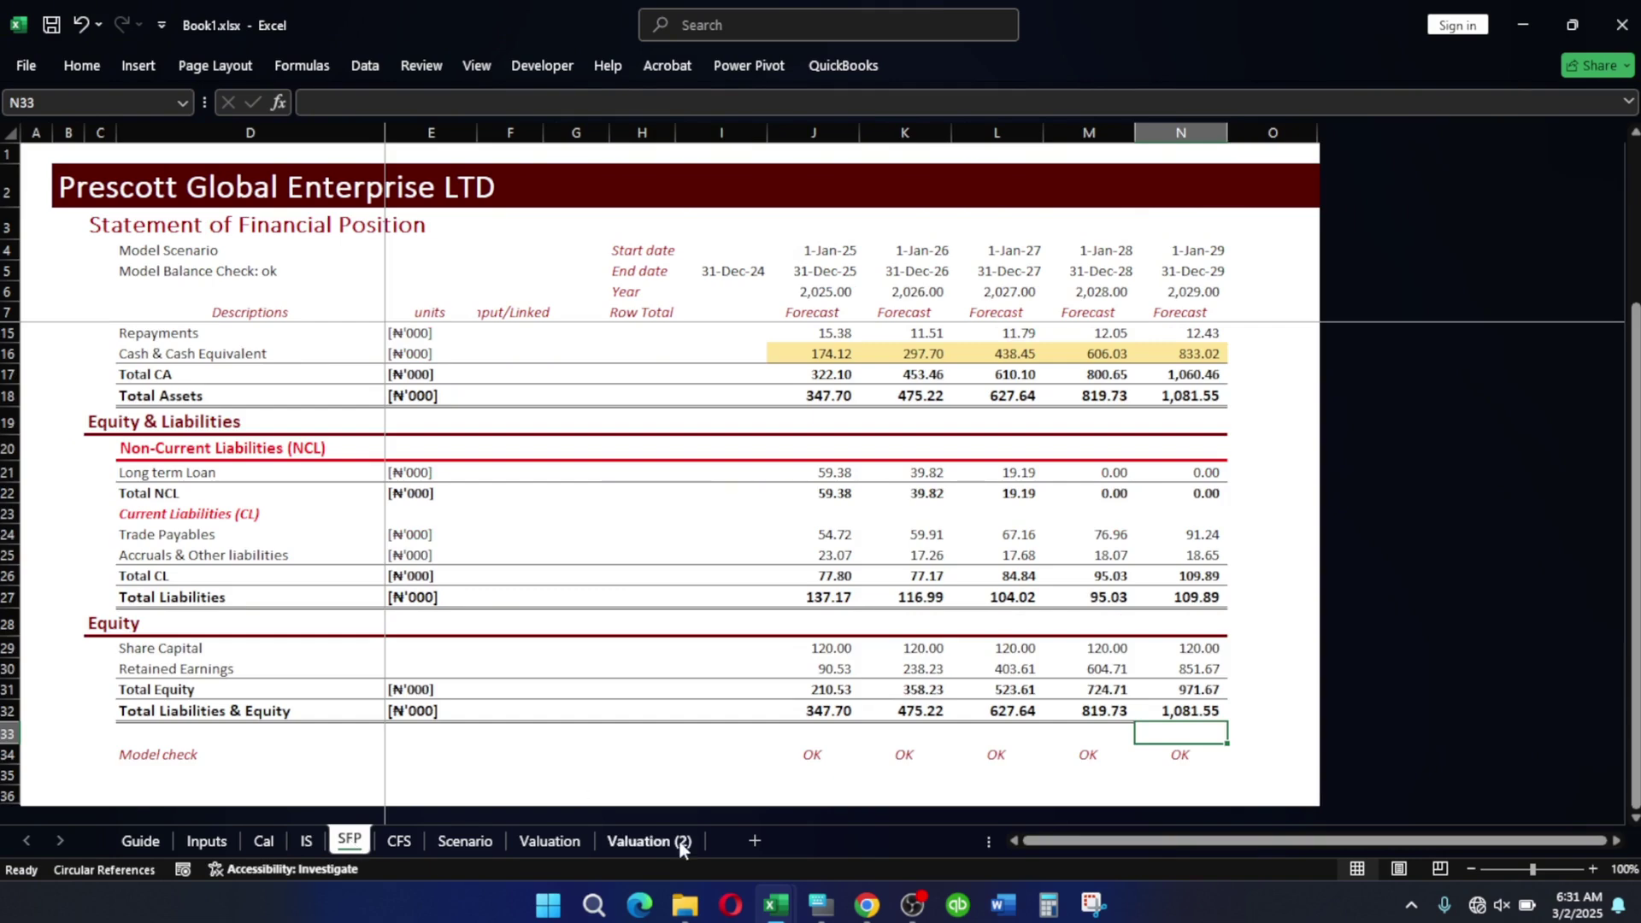
{"action": "left_click", "coordinate": [1194, 706]}
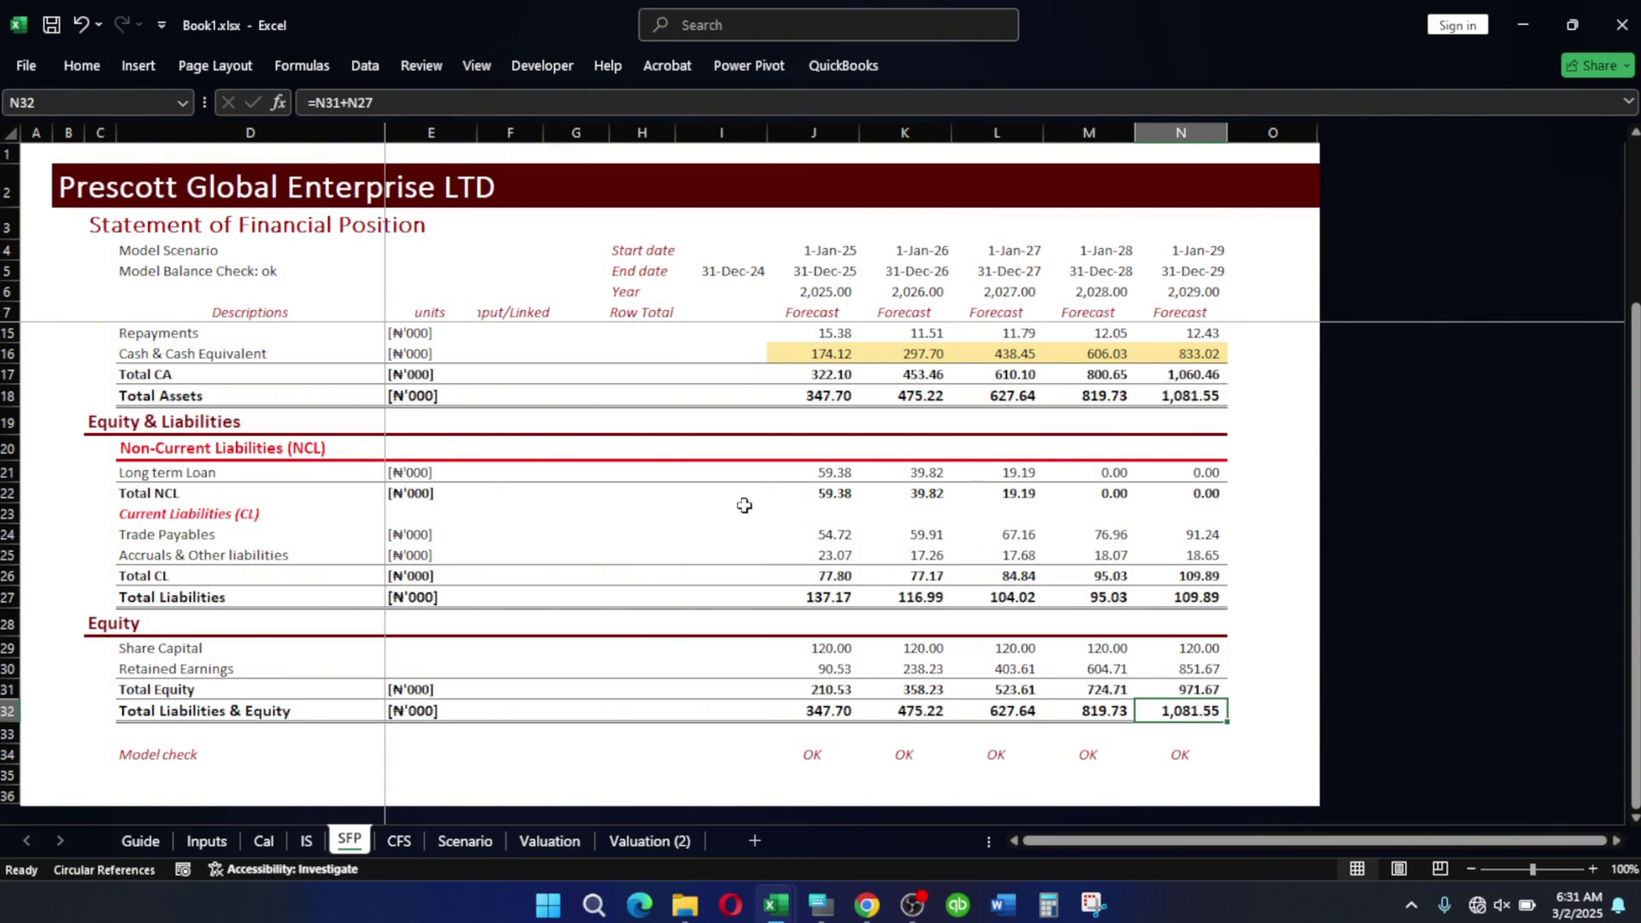
Set the income statement's scenario drop-down to Worst Case, review the statement of financial position and return to the Scenario sheet.
{"action": "left_click", "coordinate": [308, 841]}
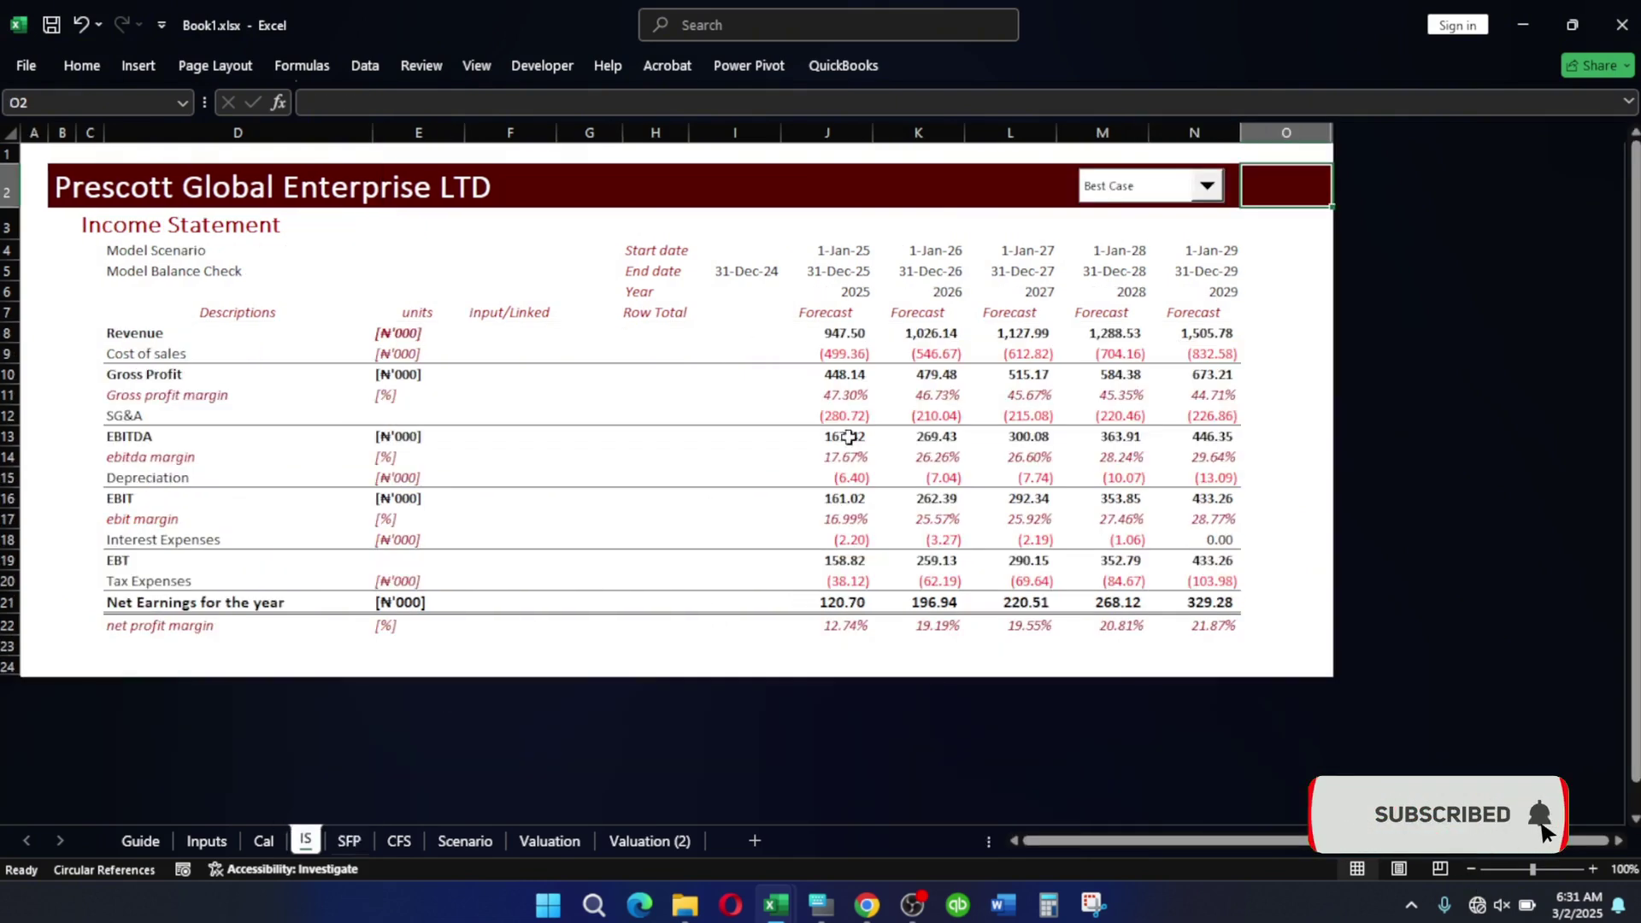
{"action": "left_click", "coordinate": [1207, 187]}
{"action": "left_click", "coordinate": [1135, 237]}
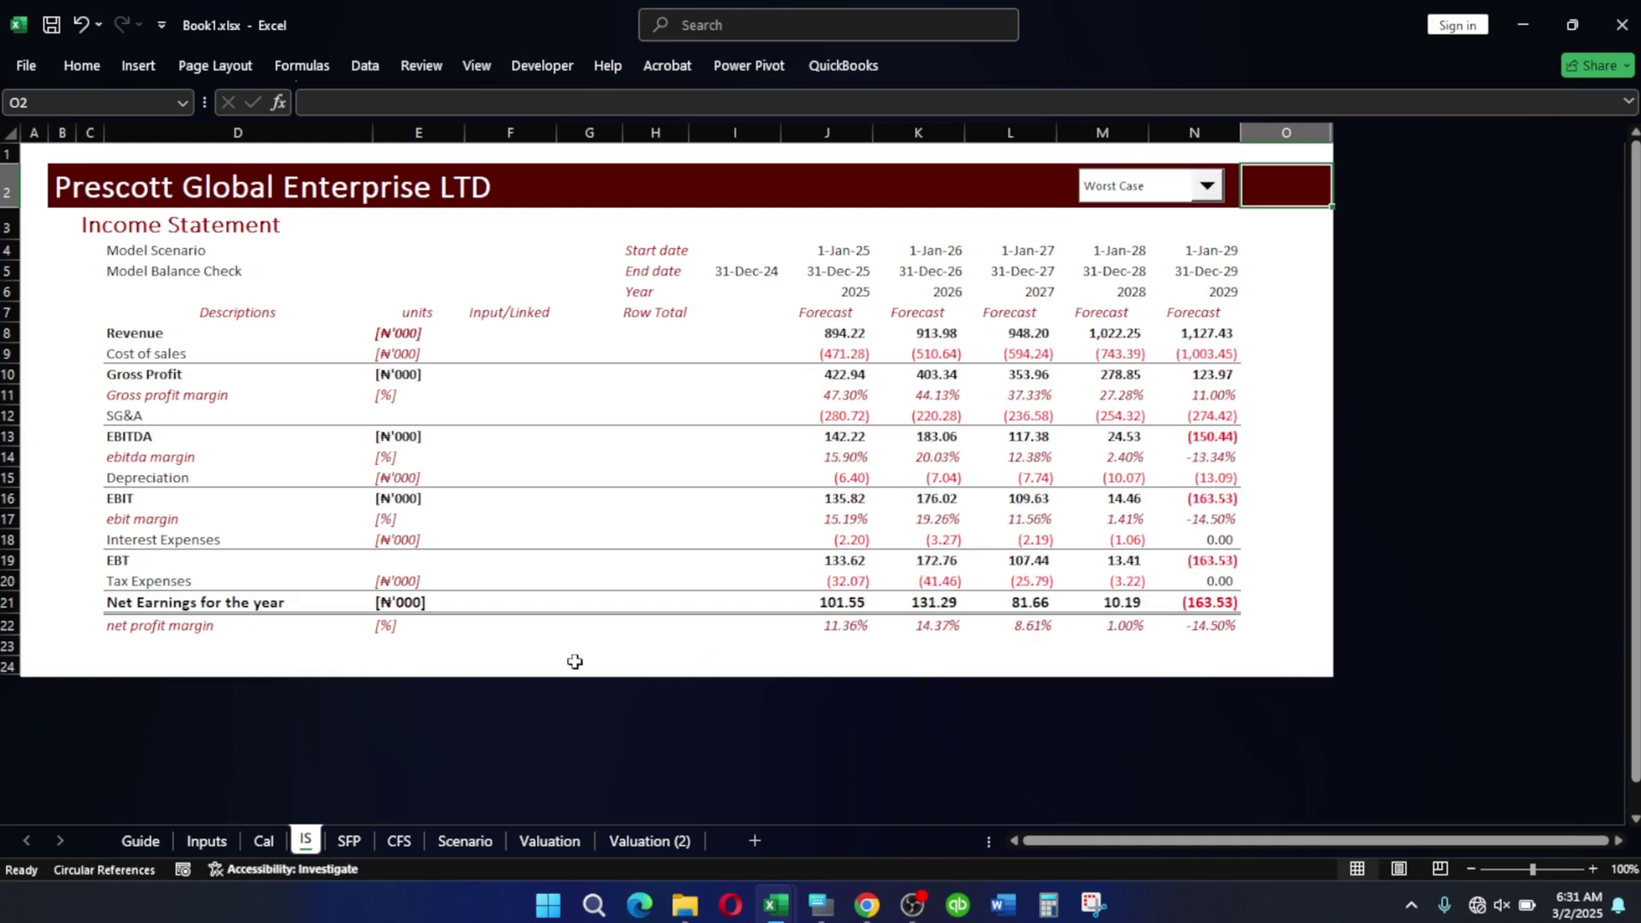
{"action": "left_click", "coordinate": [351, 839]}
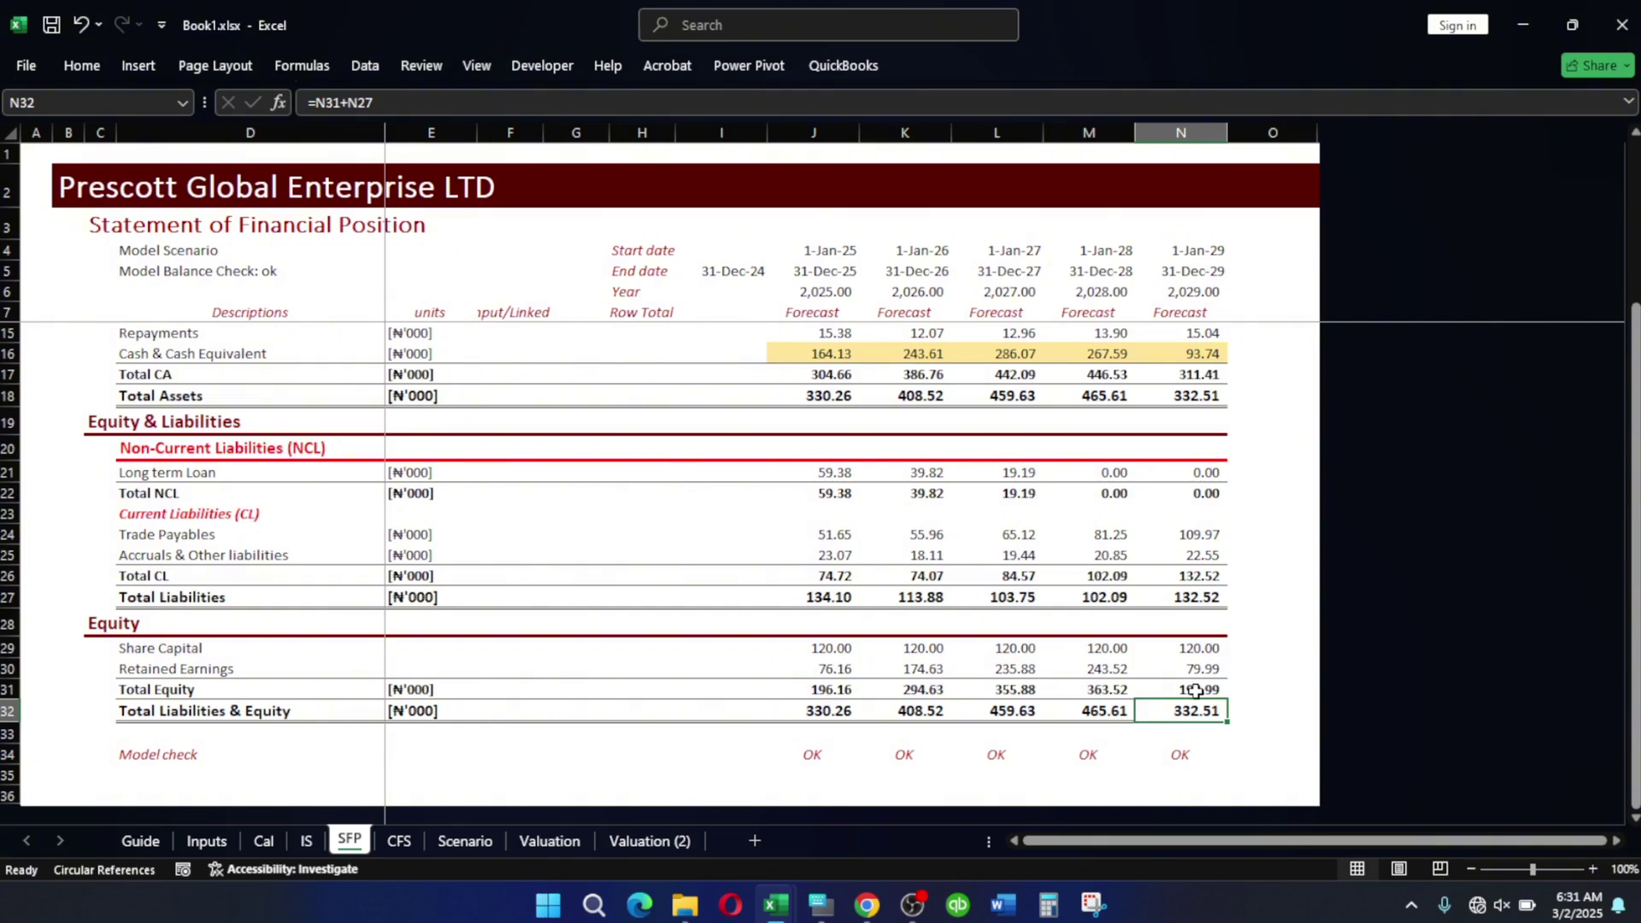
{"action": "left_click", "coordinate": [453, 842]}
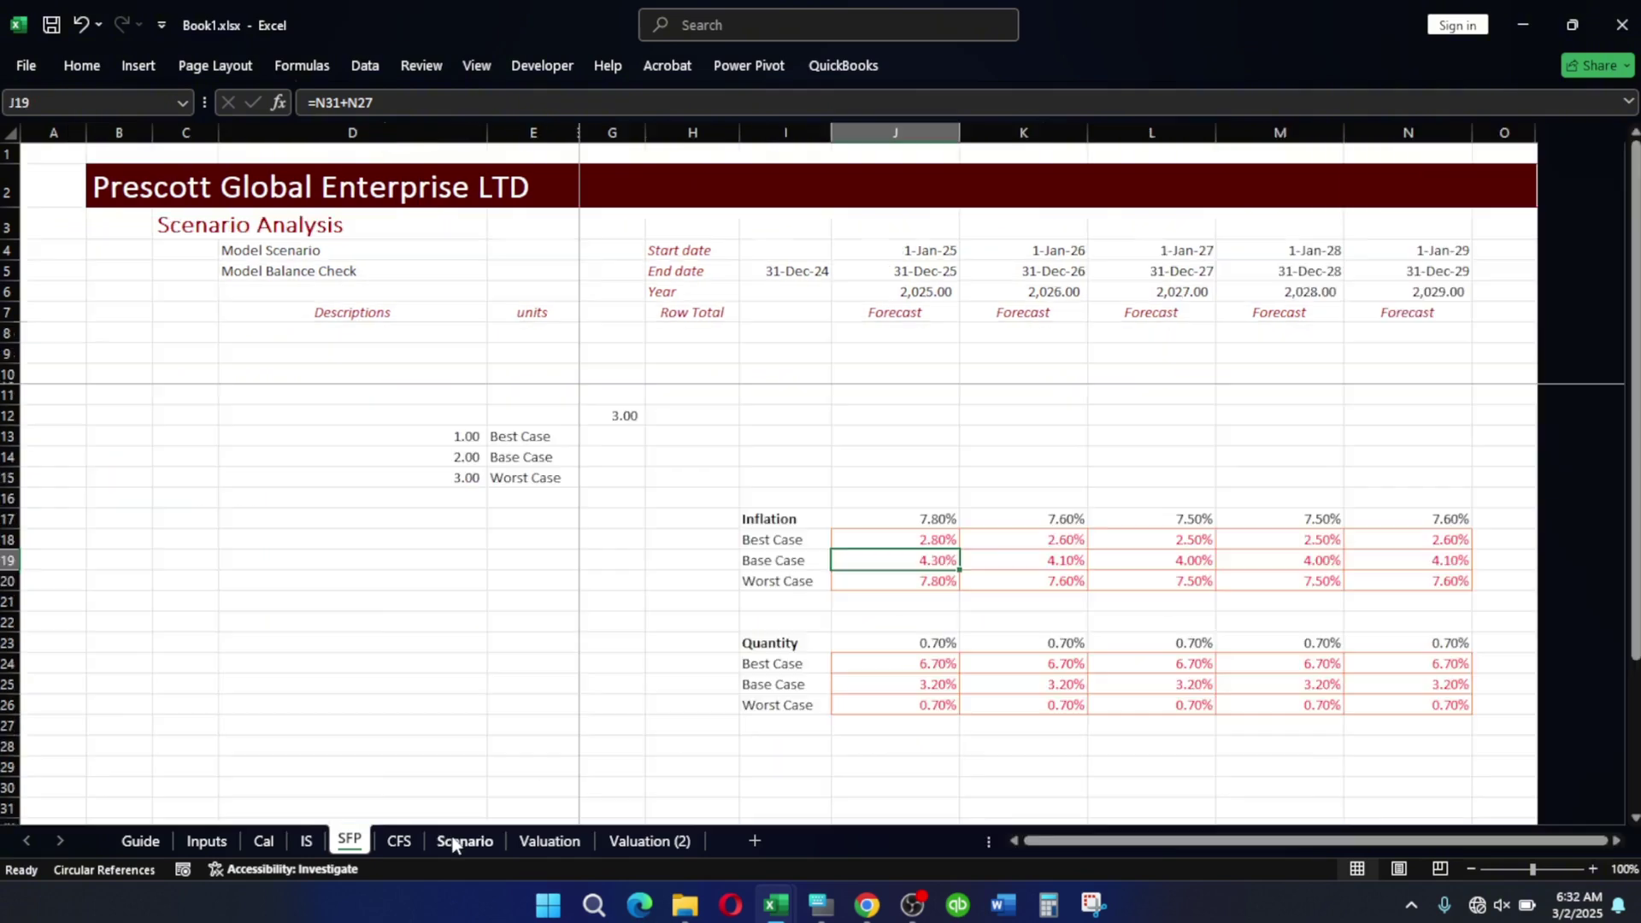